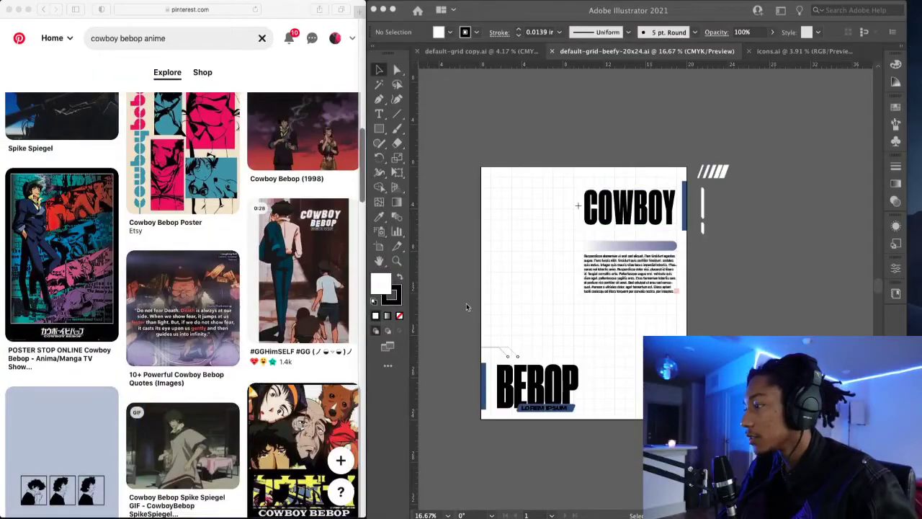
# - Browse the Pinterest results for "cowboy bebop anime" and examine the posters and character images as visual references
pyautogui.scroll(5, 272, 293)
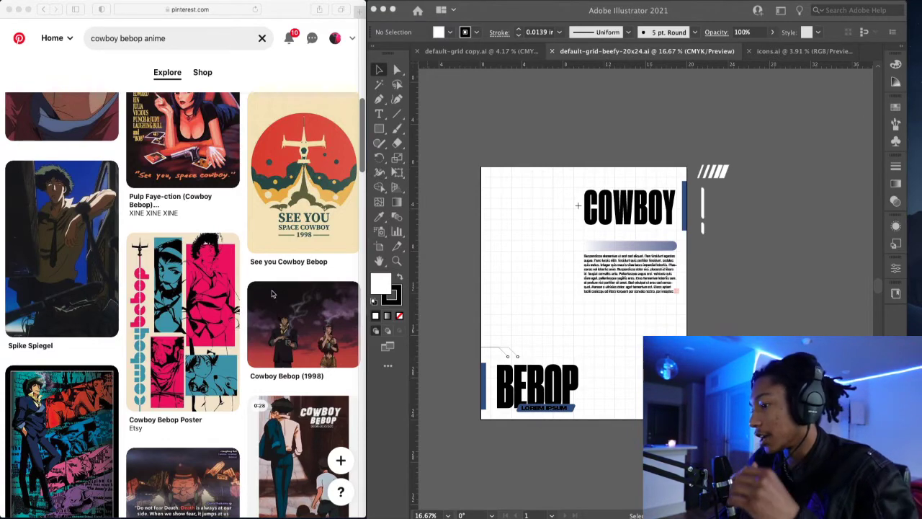
pyautogui.scroll(8, 246, 289)
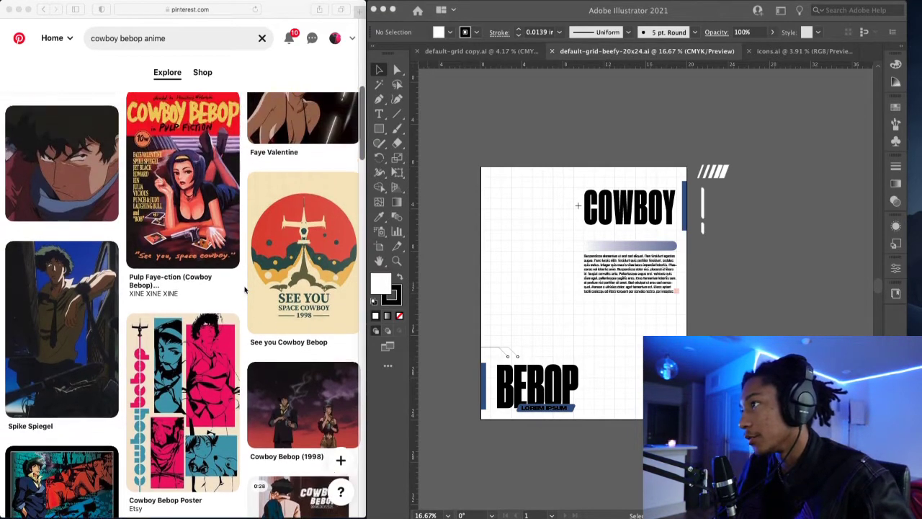
pyautogui.scroll(5, 246, 289)
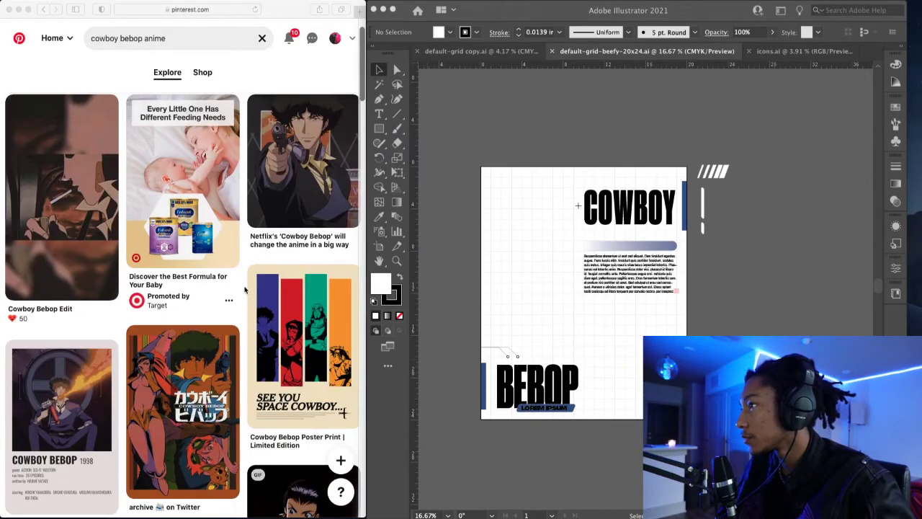
pyautogui.scroll(-5, 246, 289)
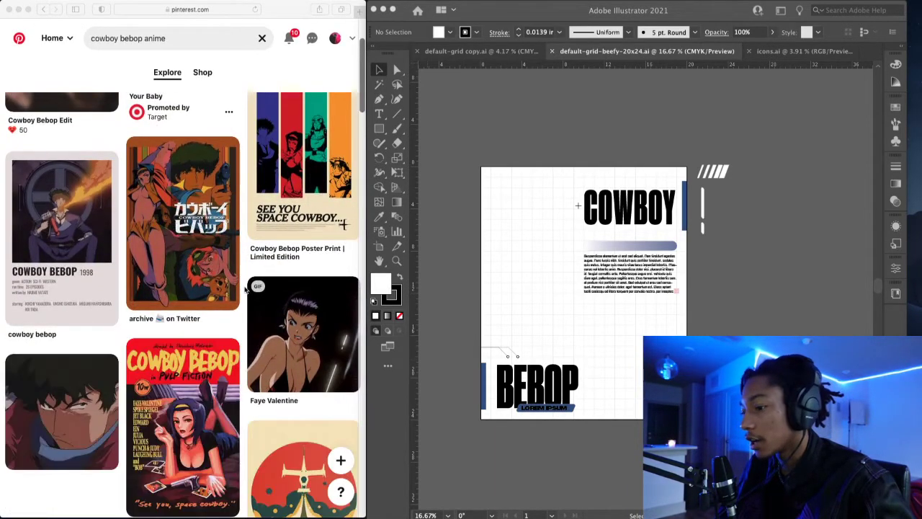
pyautogui.scroll(-6, 245, 289)
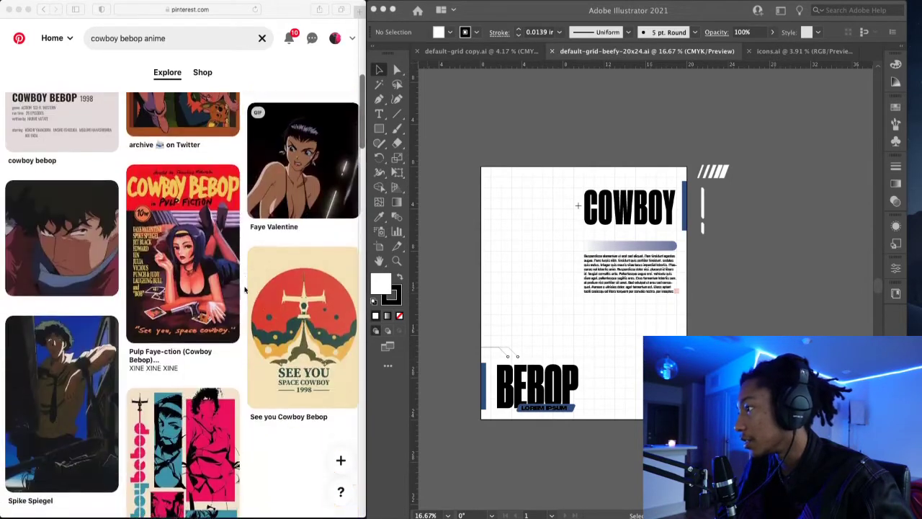
pyautogui.scroll(-2, 245, 289)
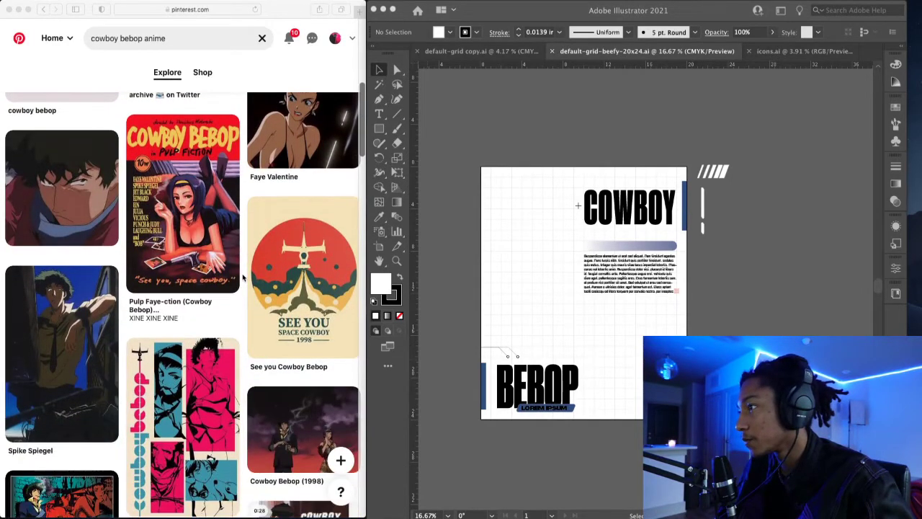
pyautogui.scroll(10, 241, 270)
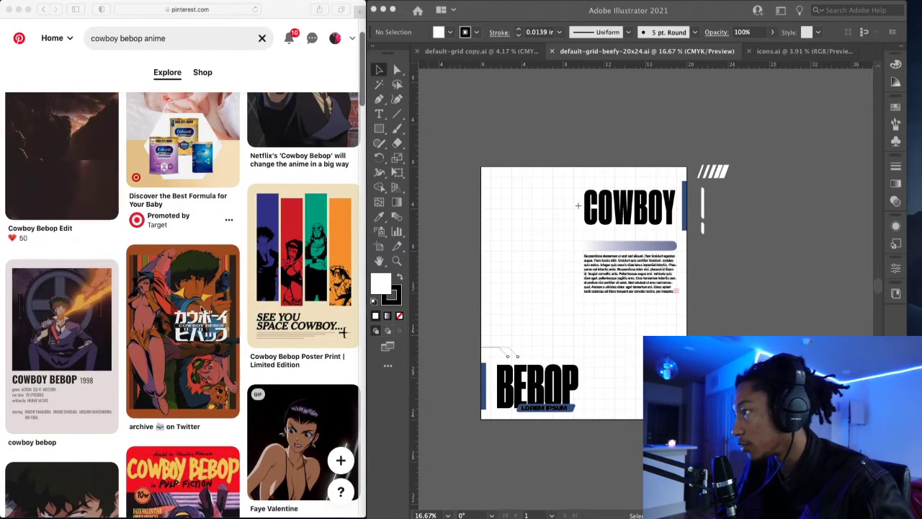
pyautogui.scroll(3, 200, 310)
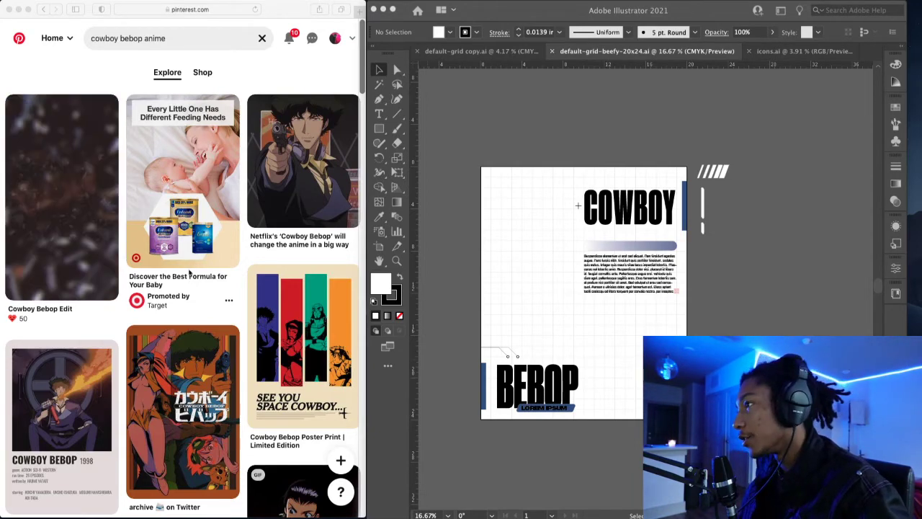
pyautogui.scroll(-5, 190, 272)
pyautogui.scroll(-5, 190, 272)
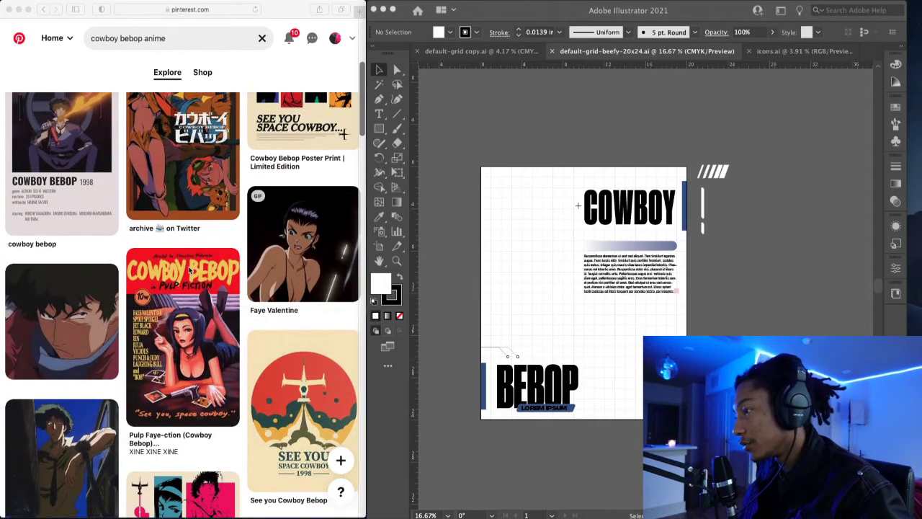
pyautogui.scroll(-6, 190, 270)
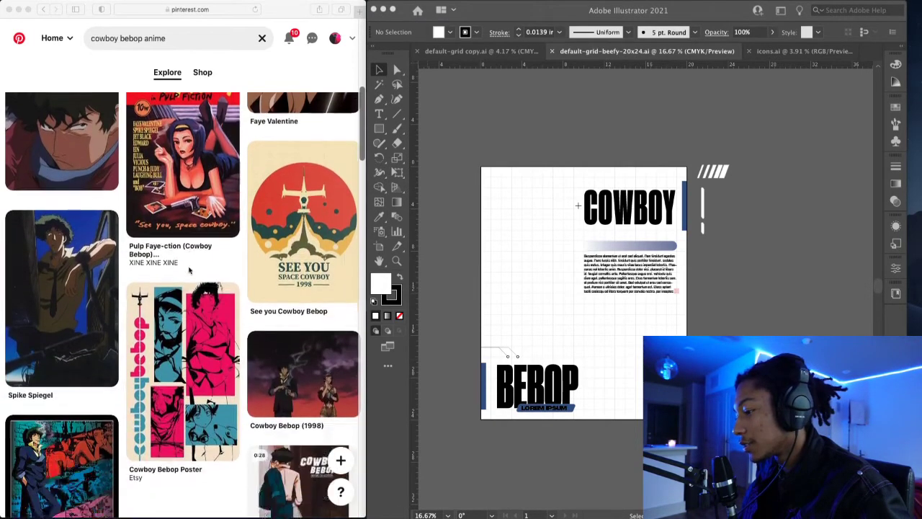
pyautogui.scroll(-1, 190, 270)
pyautogui.scroll(-1, 189, 270)
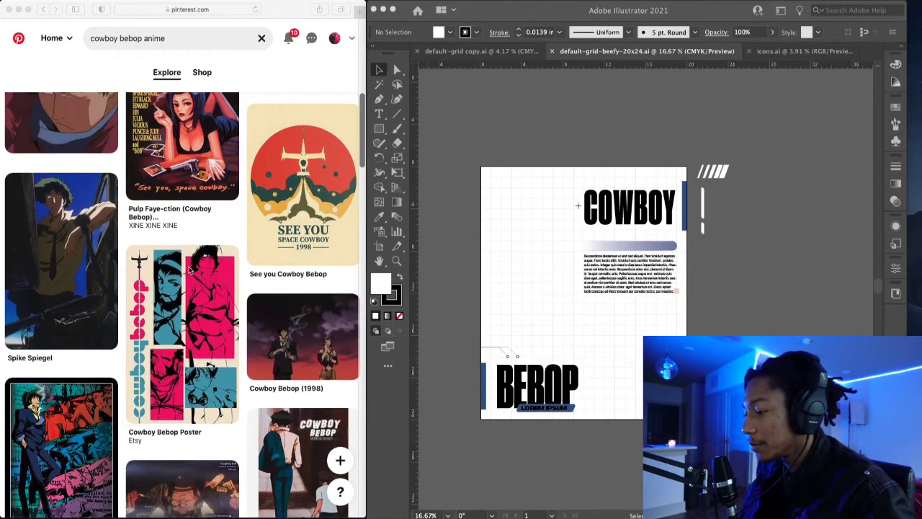
pyautogui.scroll(-3, 189, 270)
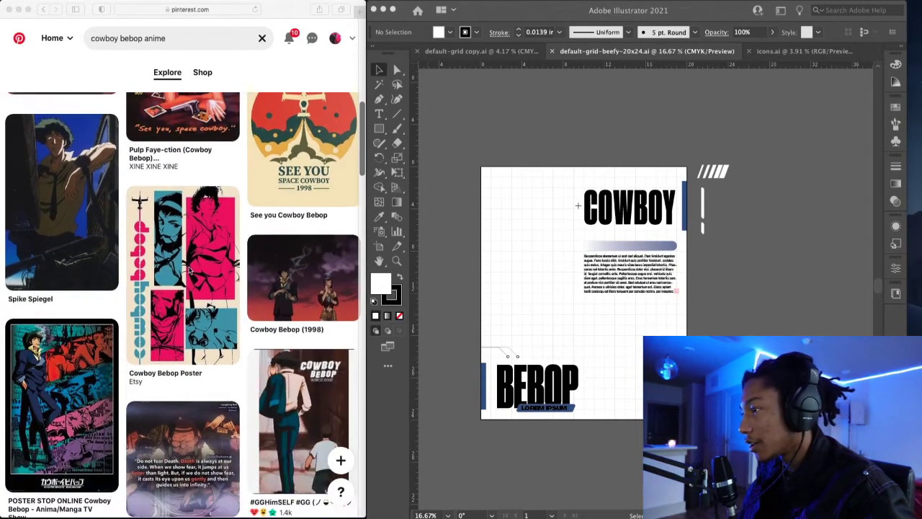
pyautogui.scroll(-8, 189, 269)
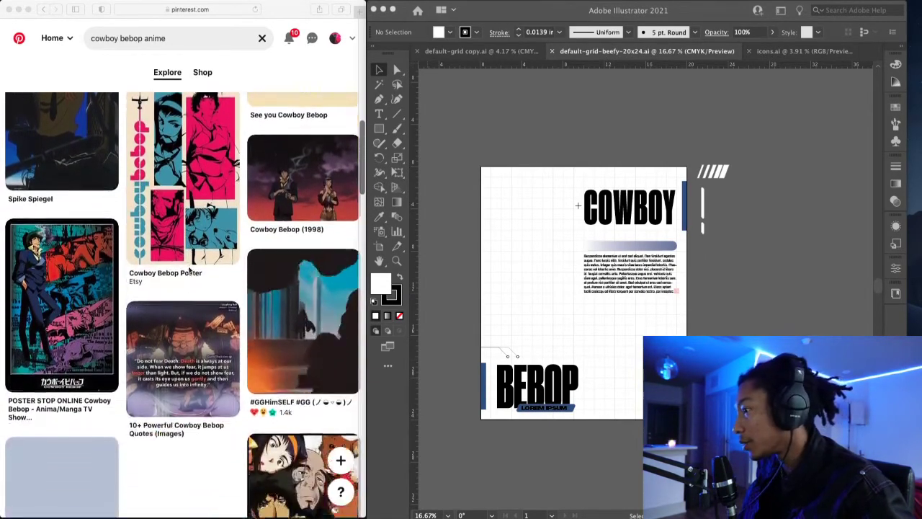
pyautogui.scroll(-1, 189, 270)
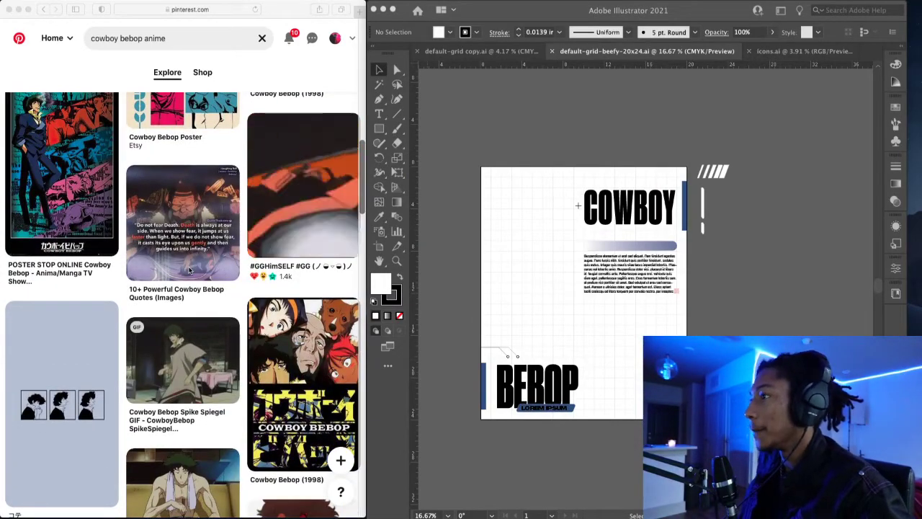
pyautogui.scroll(9, 190, 270)
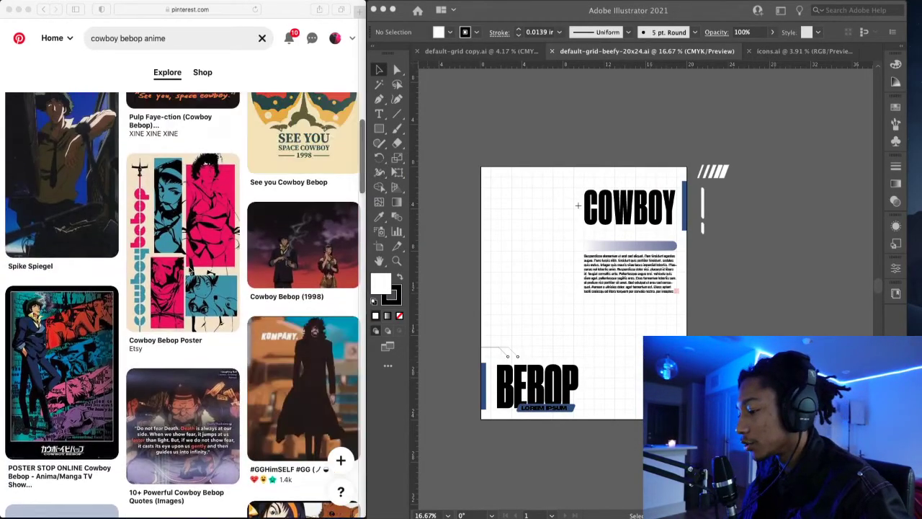
pyautogui.scroll(20, 190, 267)
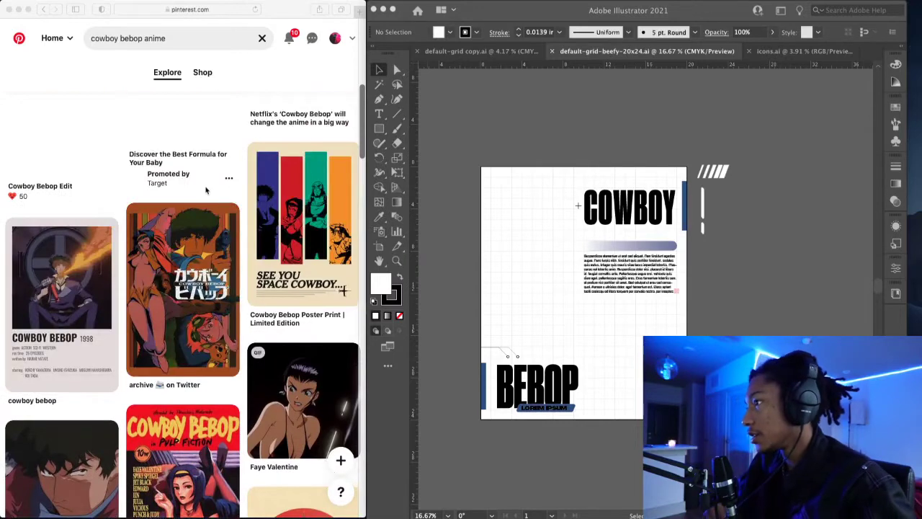
pyautogui.scroll(5, 208, 75)
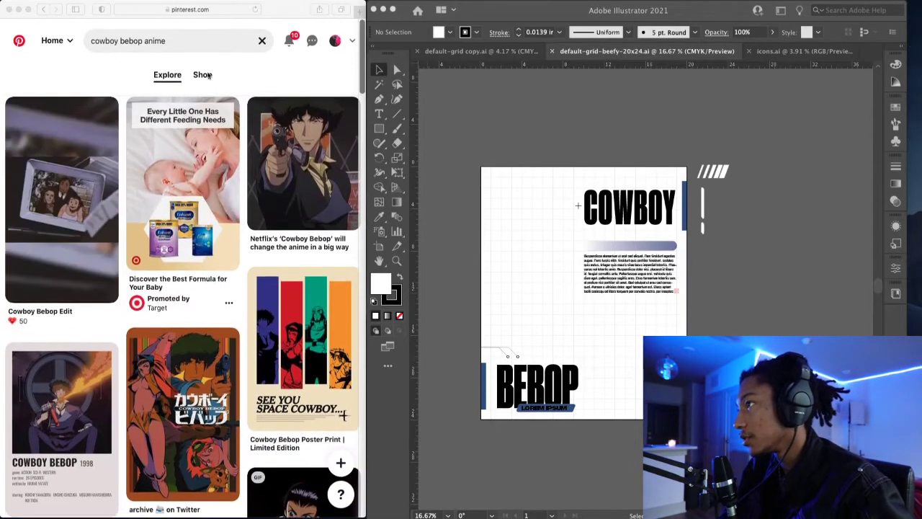
pyautogui.scroll(-9, 195, 144)
pyautogui.scroll(-1, 195, 144)
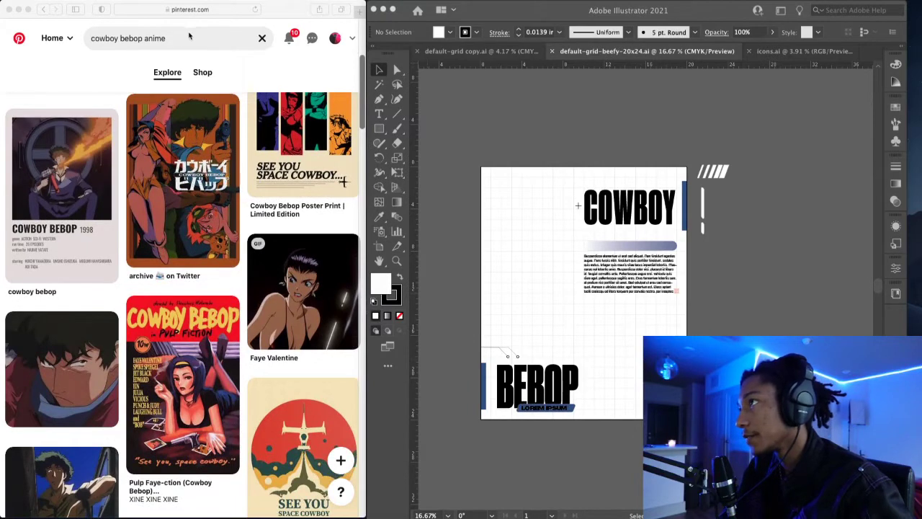
# - Change the Pinterest search from "cowboy bebop anime" to "cowboy bebop stills" and run it
pyautogui.click(176, 38)
pyautogui.click(154, 40)
pyautogui.doubleClick(154, 40)
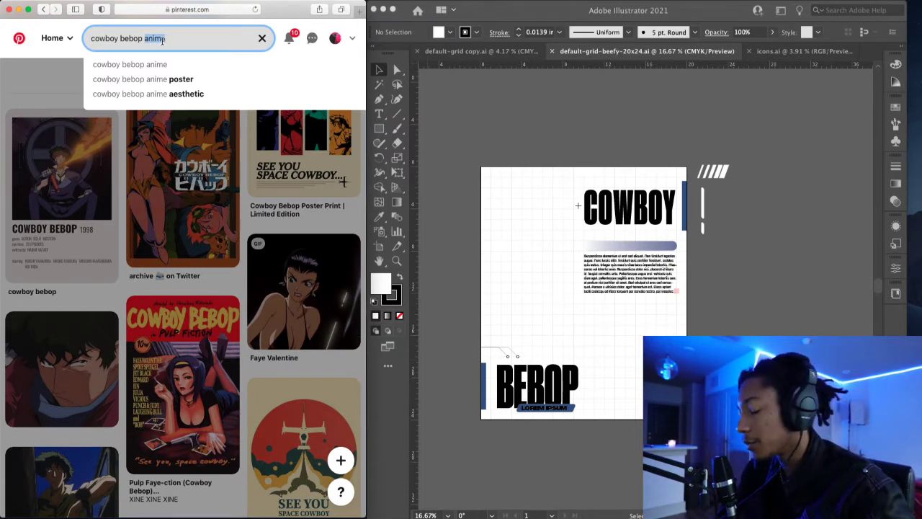
pyautogui.press('BackSpace')
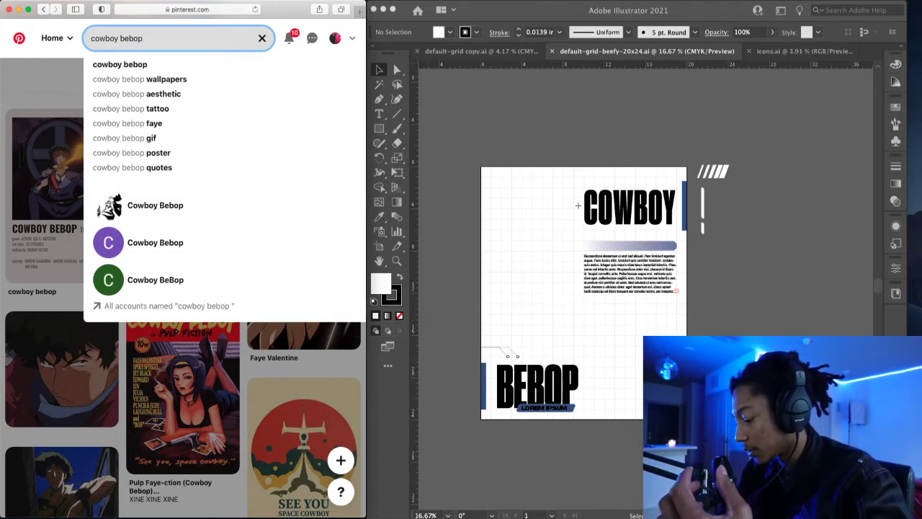
pyautogui.write('st')
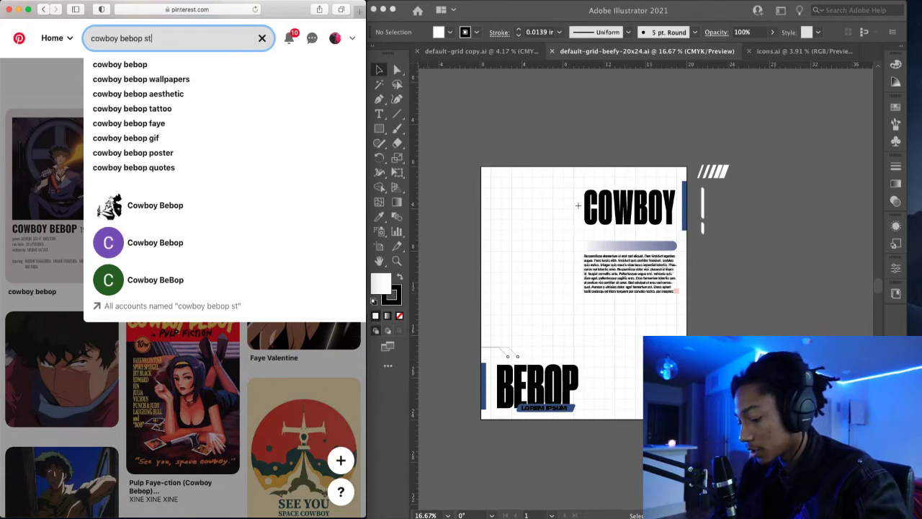
pyautogui.write('ill')
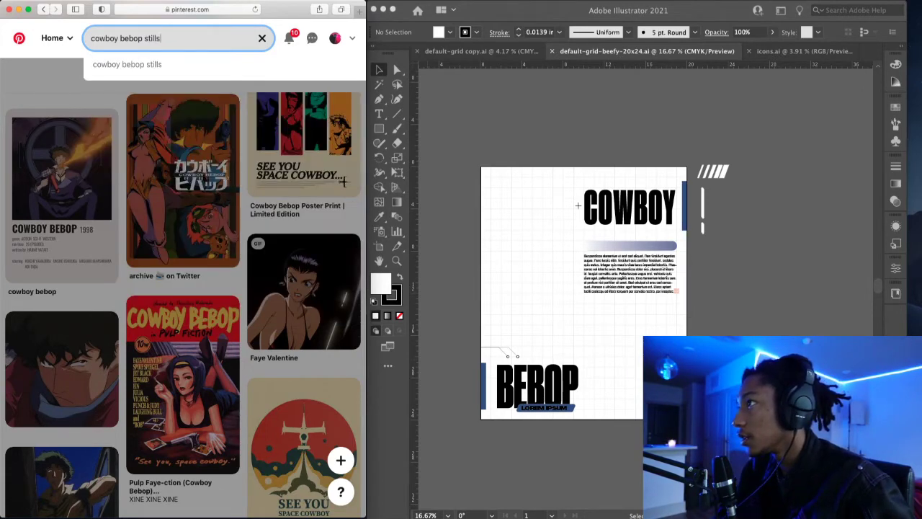
pyautogui.write('s')
pyautogui.press('Return')
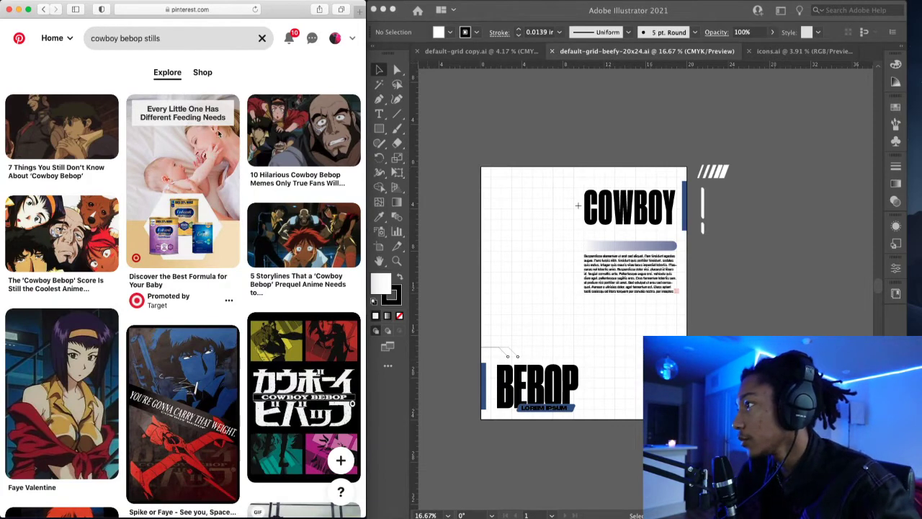
# - Look through the stills results for the "Ein" dog image and save it to the INSP. board
pyautogui.scroll(-3, 219, 134)
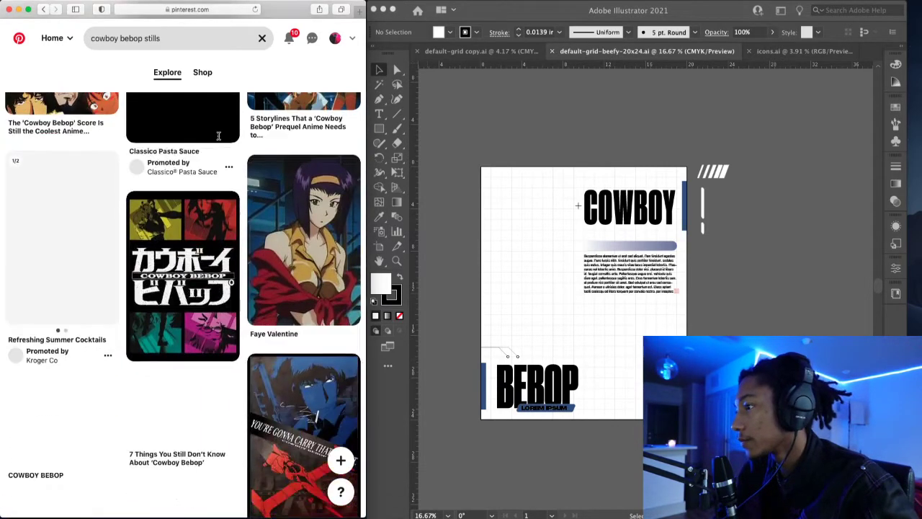
pyautogui.scroll(-10, 218, 136)
pyautogui.scroll(-5, 218, 136)
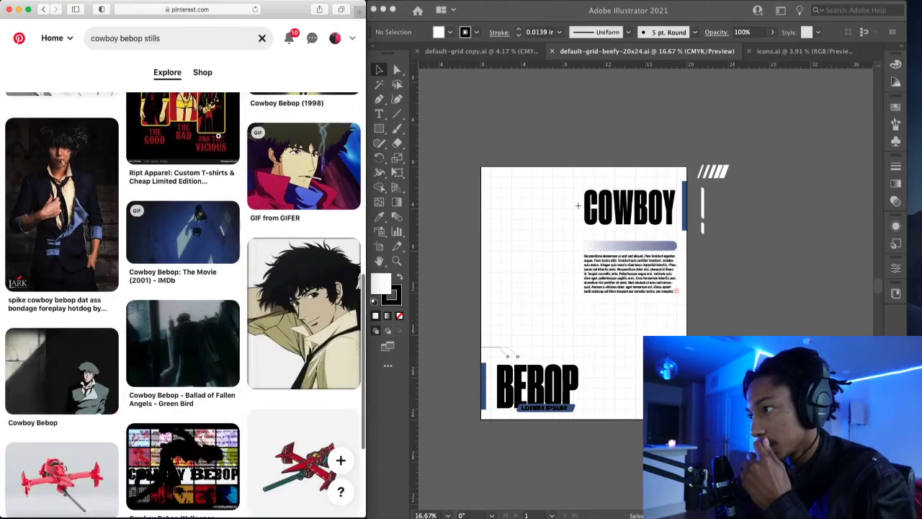
pyautogui.scroll(-15, 219, 135)
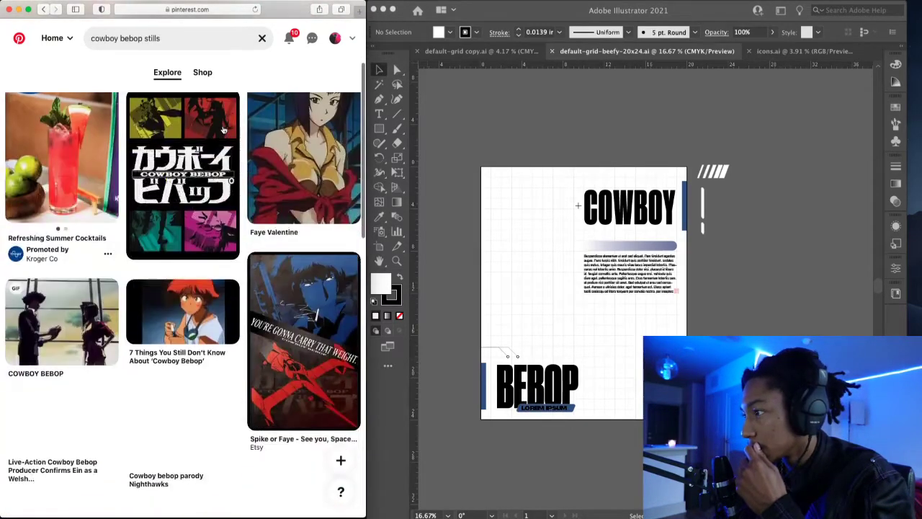
pyautogui.scroll(-6, 224, 130)
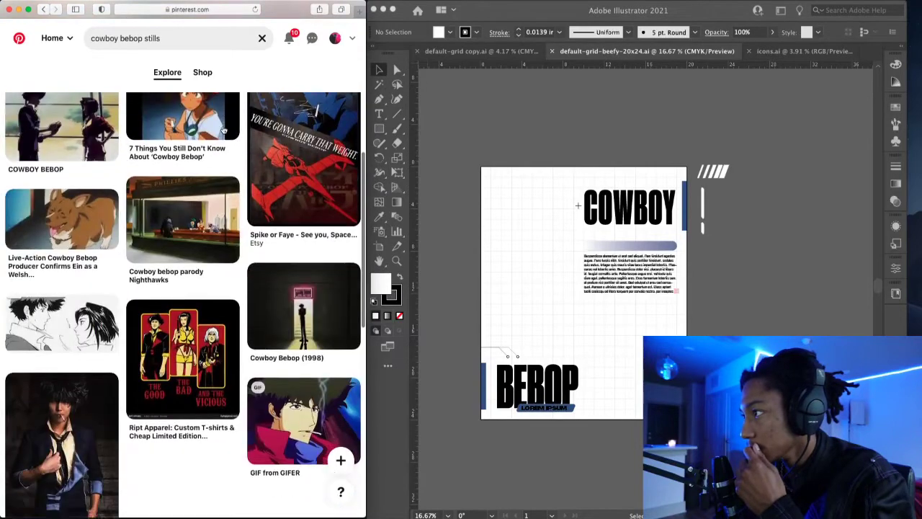
pyautogui.scroll(-1, 224, 130)
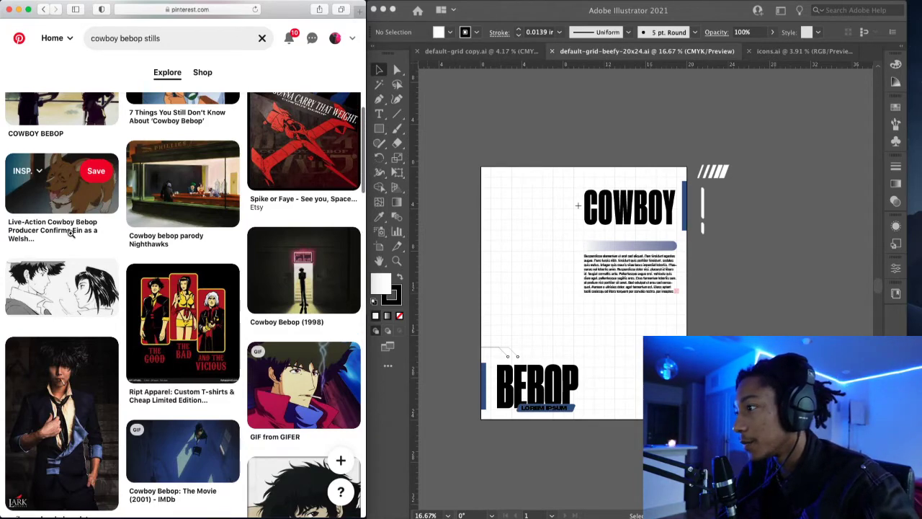
pyautogui.scroll(-10, 71, 234)
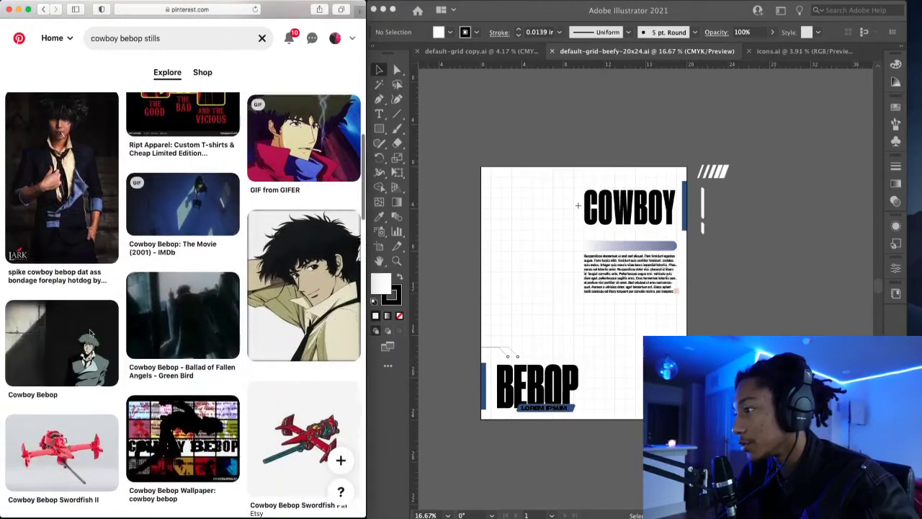
pyautogui.scroll(-5, 90, 333)
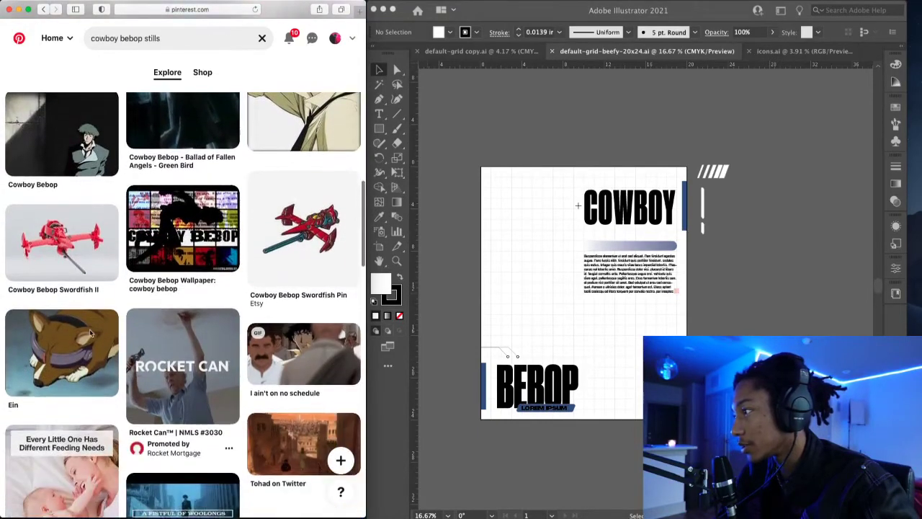
pyautogui.moveTo(68, 334)
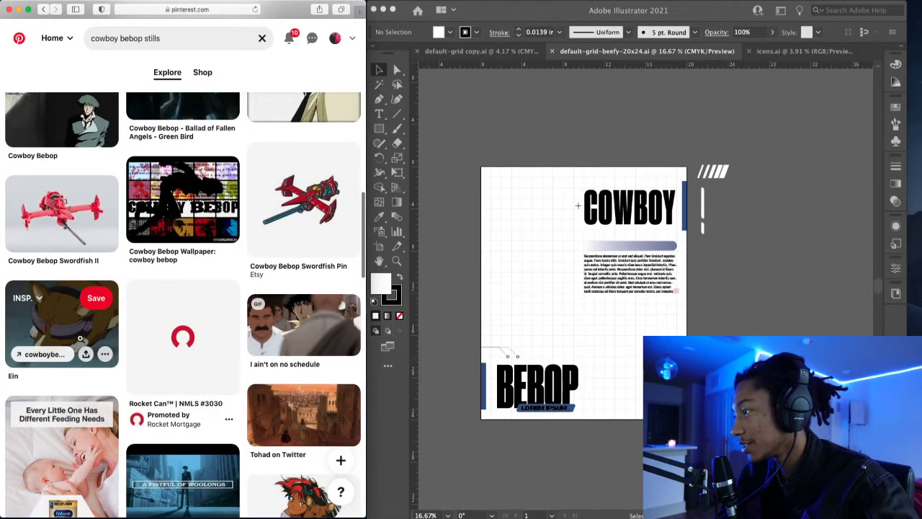
pyautogui.scroll(1, 79, 329)
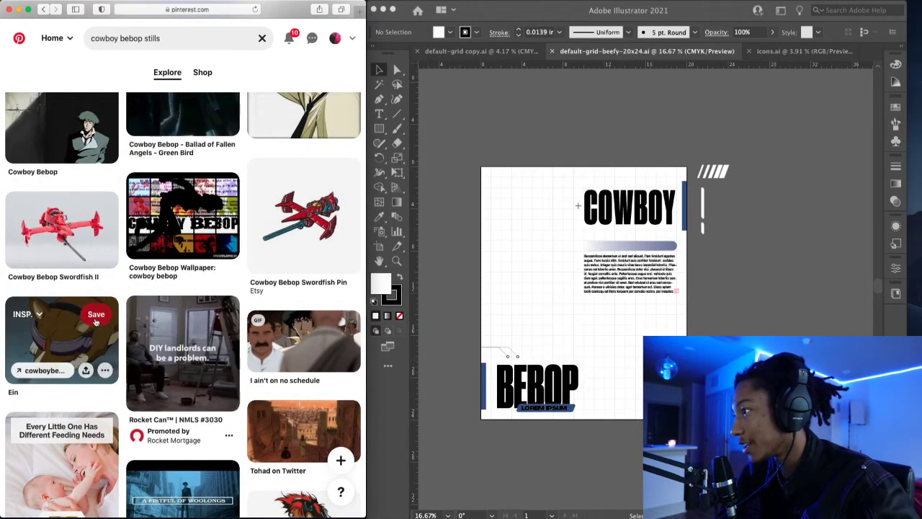
pyautogui.click(96, 317)
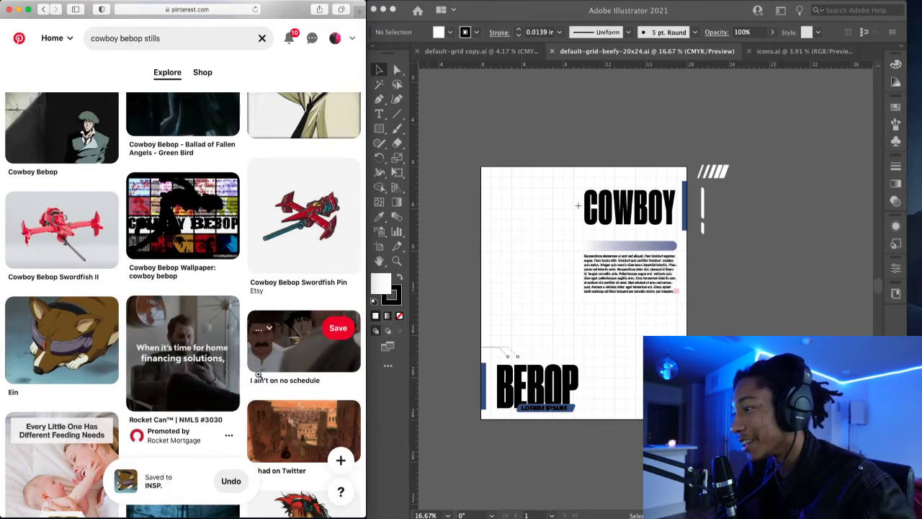
# - Browse further through the "cowboy bebop stills" results on Pinterest and examine the scenes, characters and posters as visual references
pyautogui.scroll(-10, 258, 374)
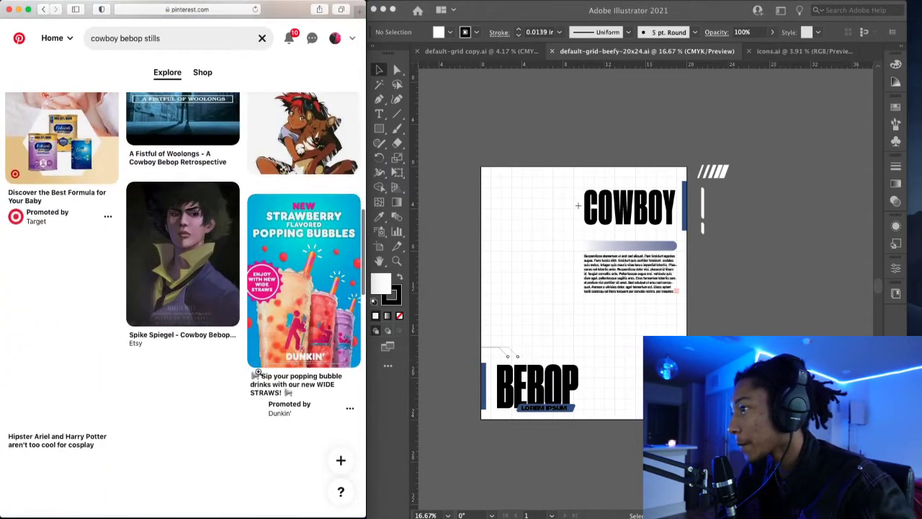
pyautogui.scroll(-10, 258, 372)
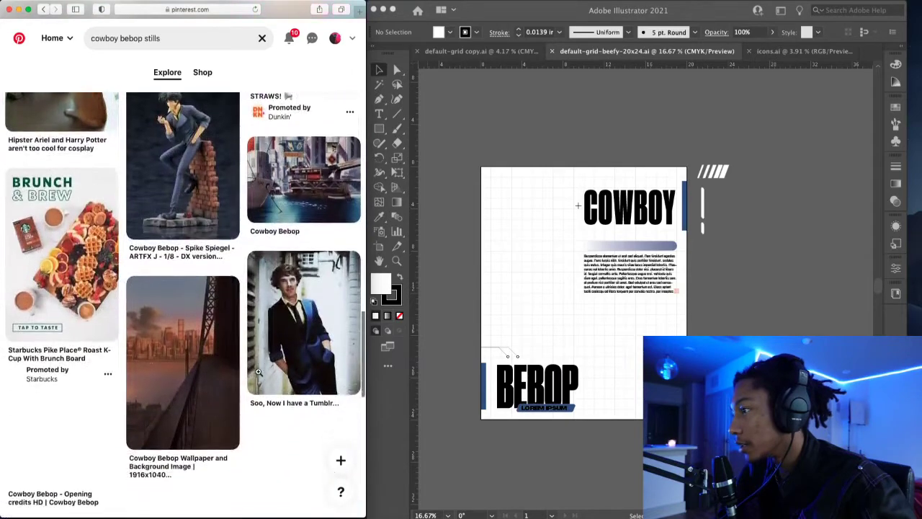
pyautogui.scroll(-5, 258, 371)
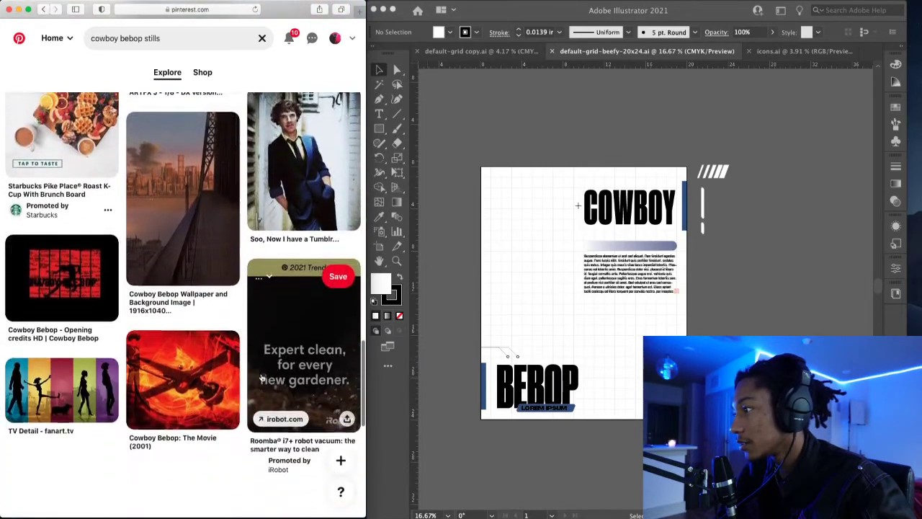
pyautogui.scroll(-2, 261, 378)
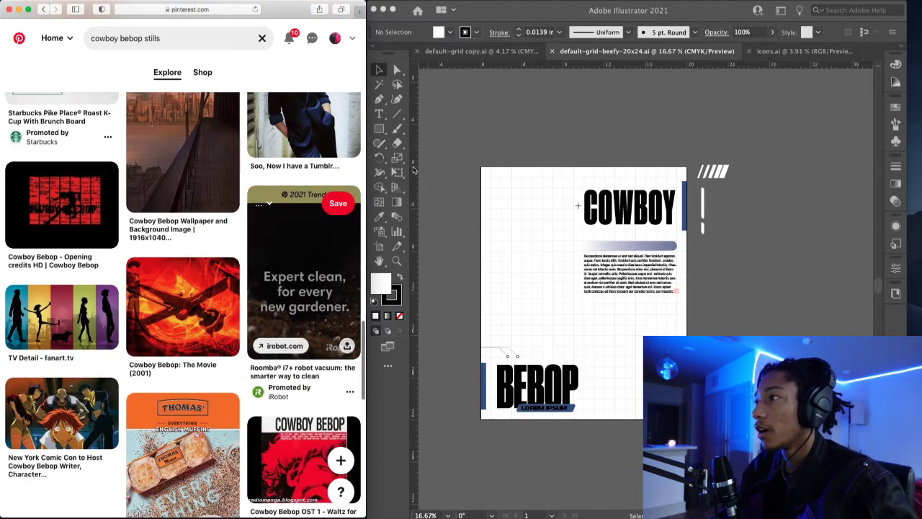
pyautogui.scroll(1, 321, 155)
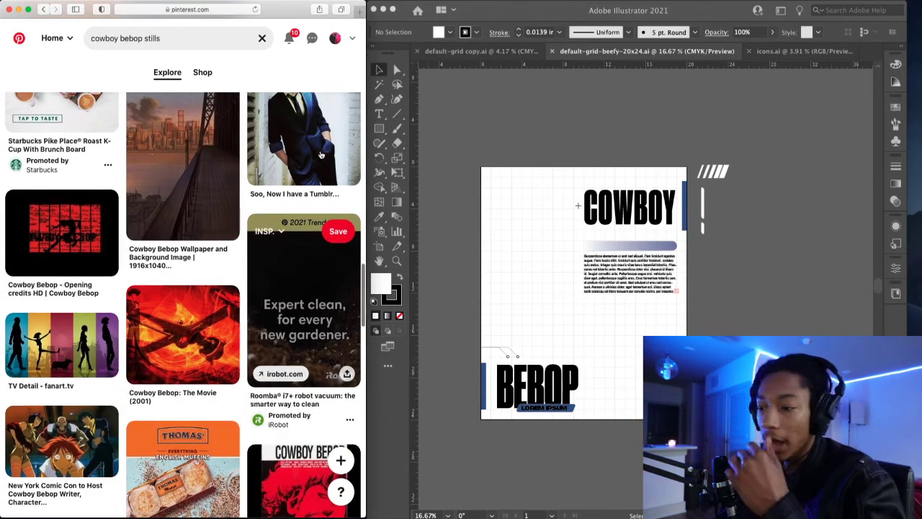
pyautogui.moveTo(320, 151)
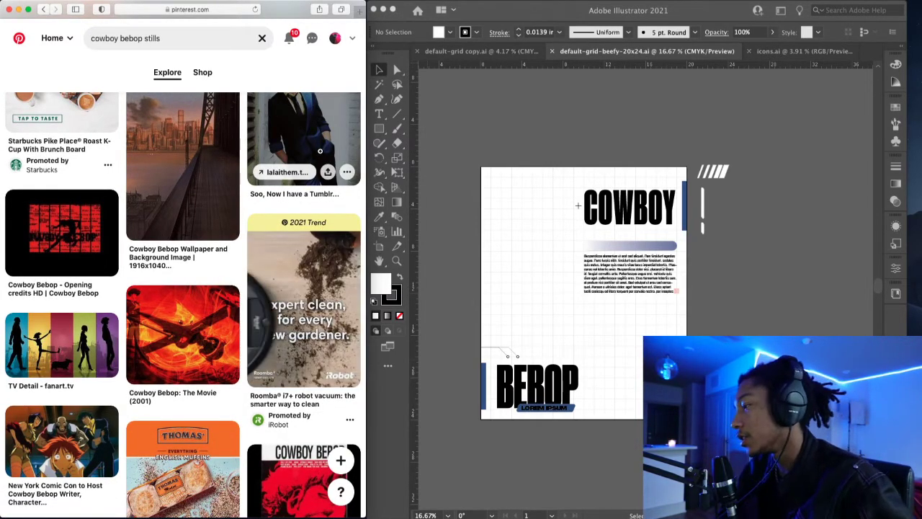
pyautogui.scroll(5, 303, 136)
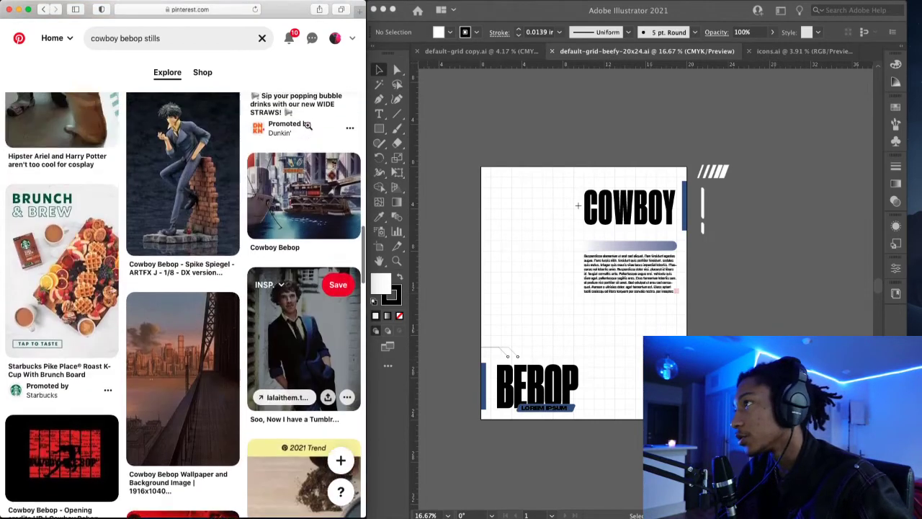
# - Open a new browser tab and enter the search query "intro song for cowboy bebop"
pyautogui.click(360, 11)
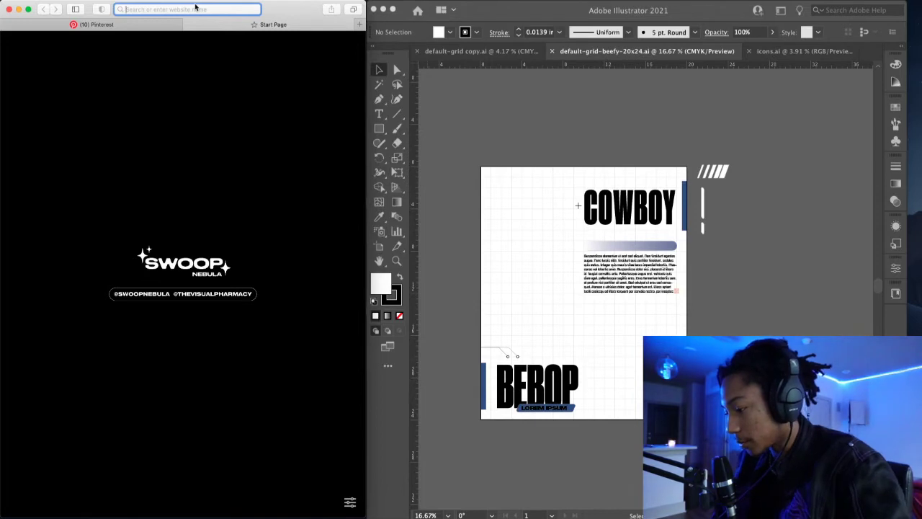
pyautogui.write('intro')
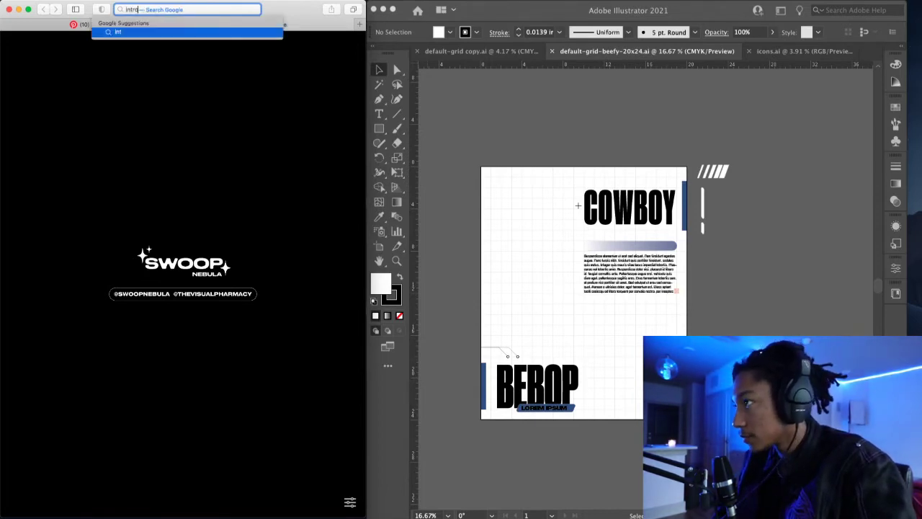
pyautogui.write(' song')
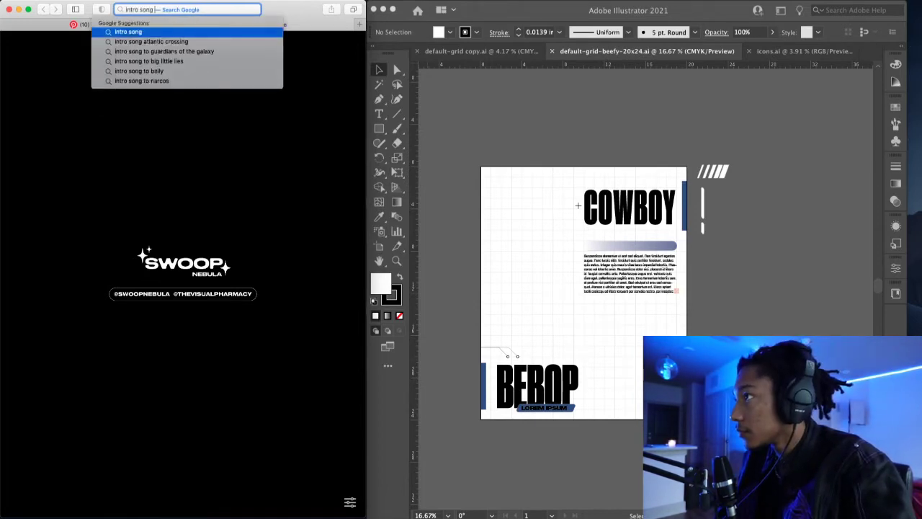
pyautogui.write(' for cowb')
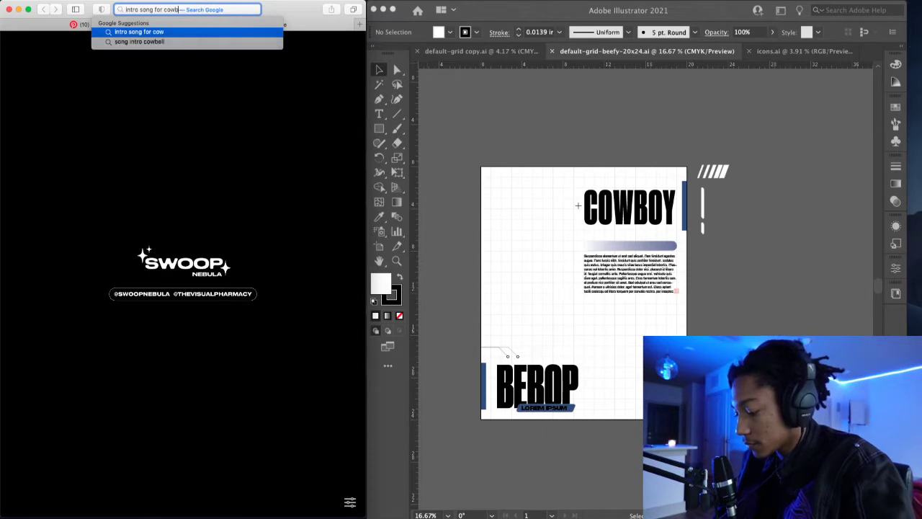
pyautogui.write('oy bebop')
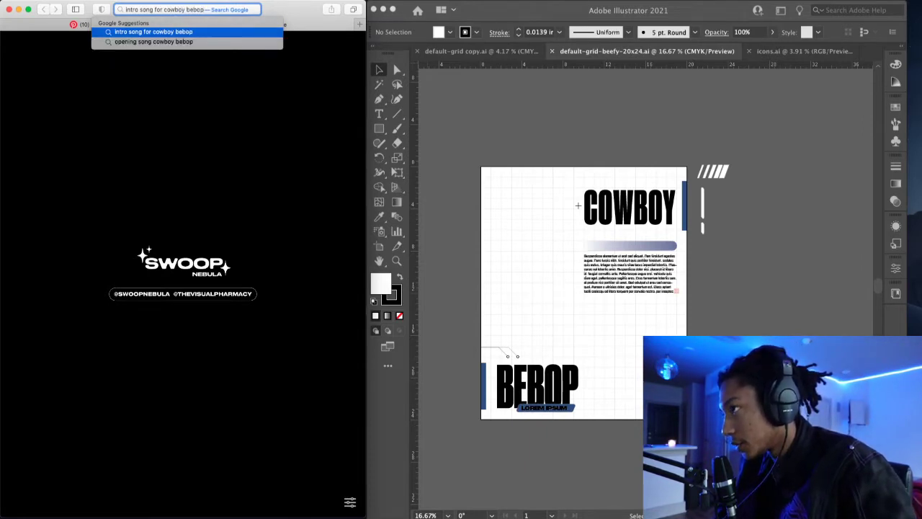
pyautogui.press('Return')
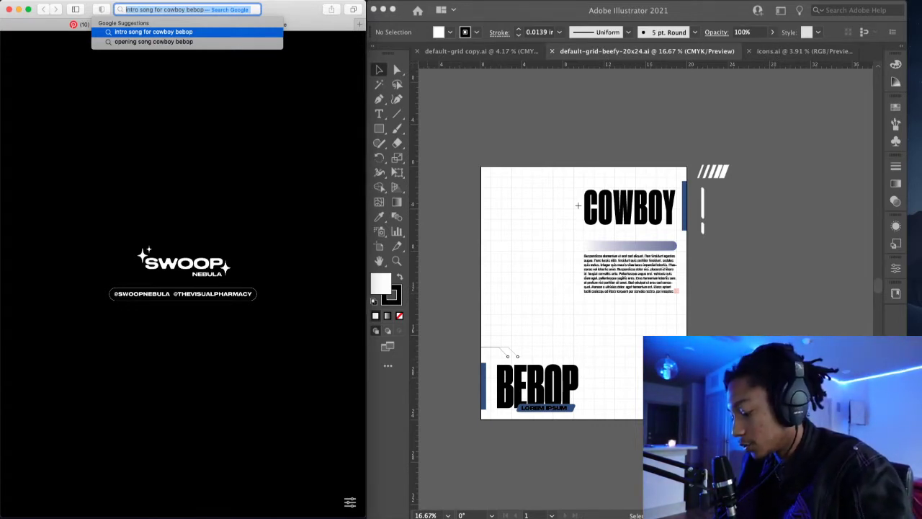
# - Replace the query with "cowboy bebop spike transcript" and run the Google search
pyautogui.write('cow')
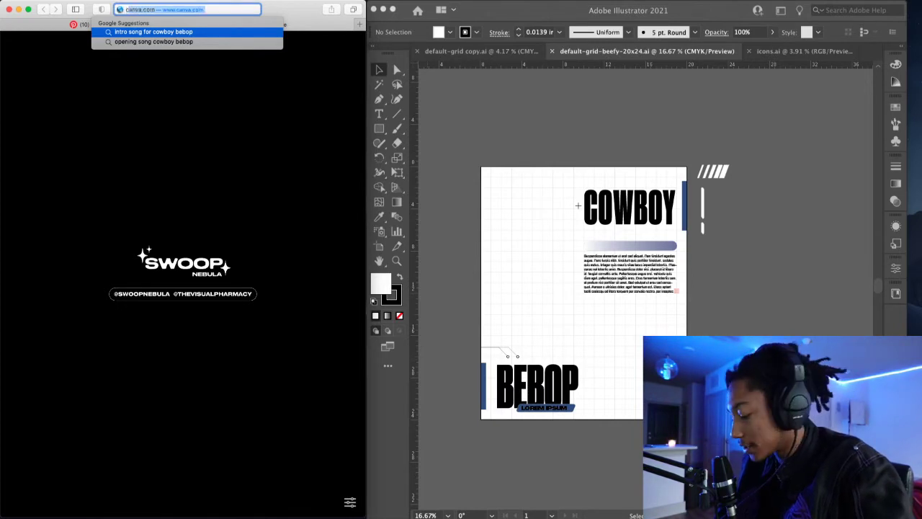
pyautogui.write('boy bebop spike q')
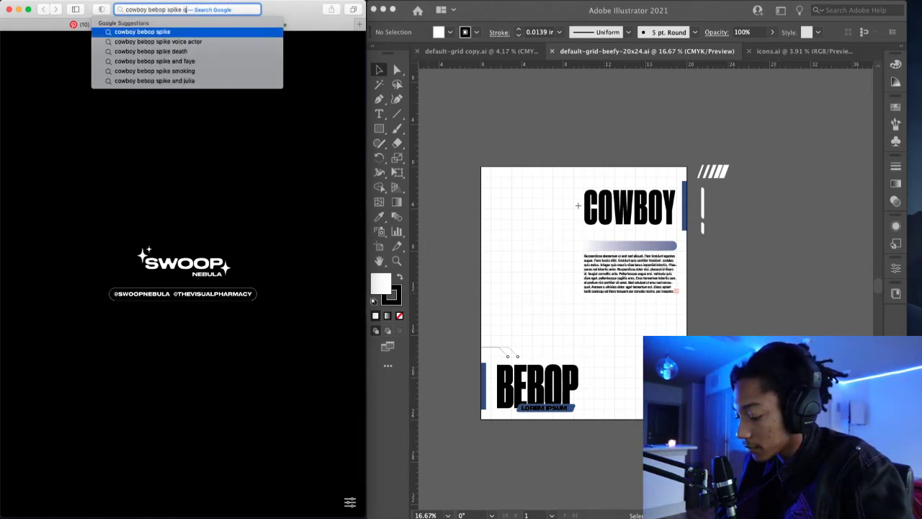
pyautogui.write('uotes')
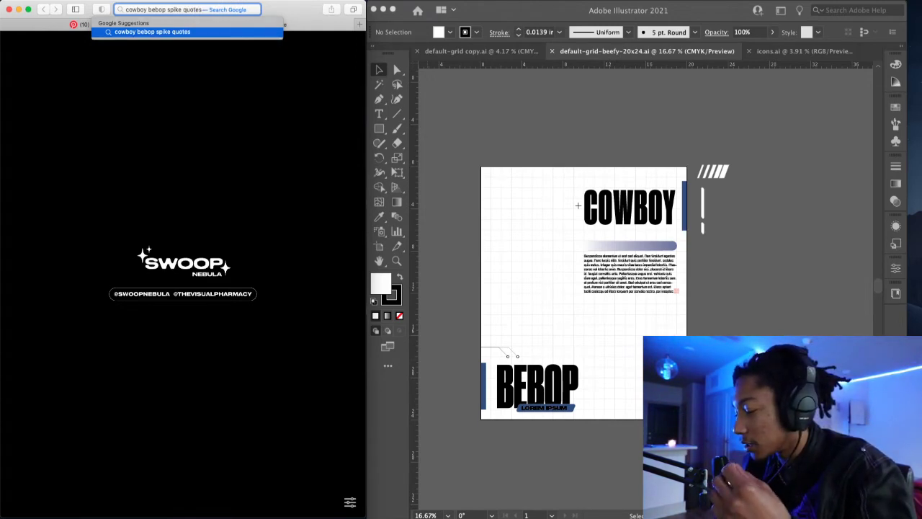
pyautogui.press('BackSpace')
pyautogui.press('BackSpace')
pyautogui.press('BackSpace')
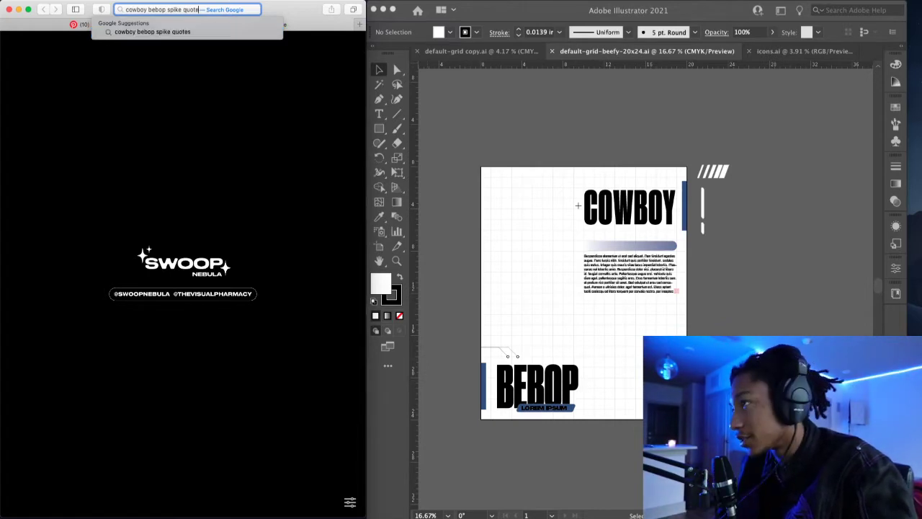
pyautogui.press('BackSpace')
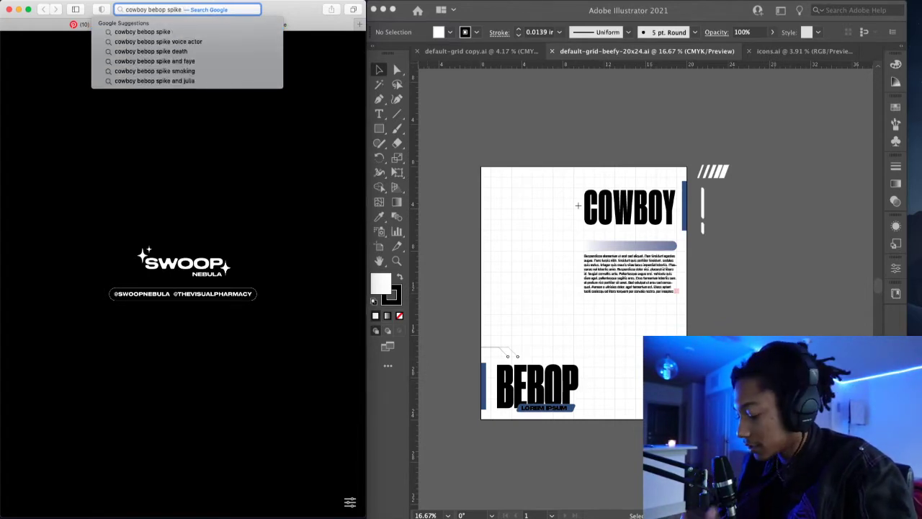
pyautogui.write('transcrip')
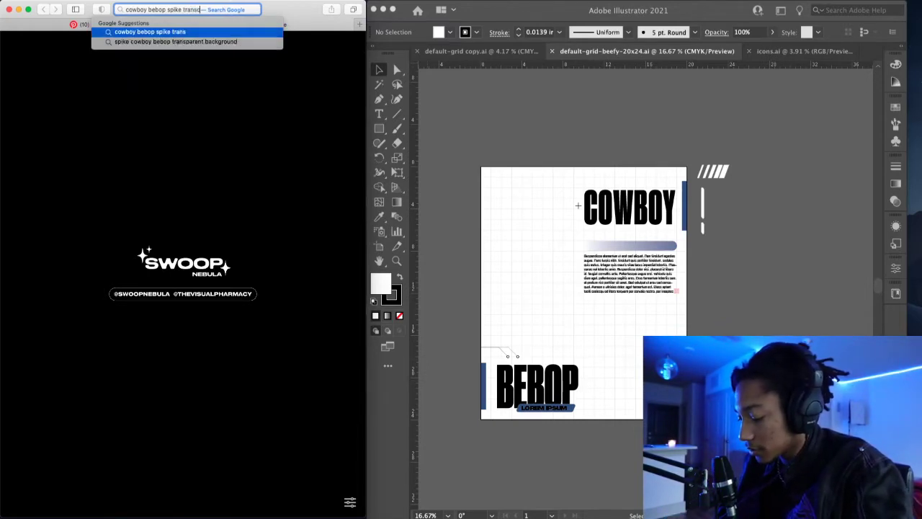
pyautogui.write('t')
pyautogui.press('Return')
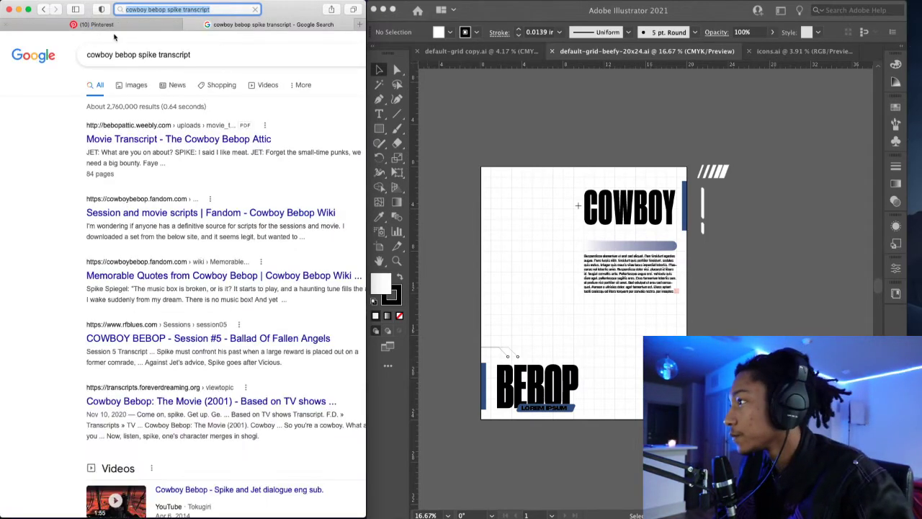
# - Look through the Google results for transcript, script and quote sources that could supply Cowboy Bebop dialogue
pyautogui.scroll(-1, 167, 124)
pyautogui.hscroll(1, 167, 123)
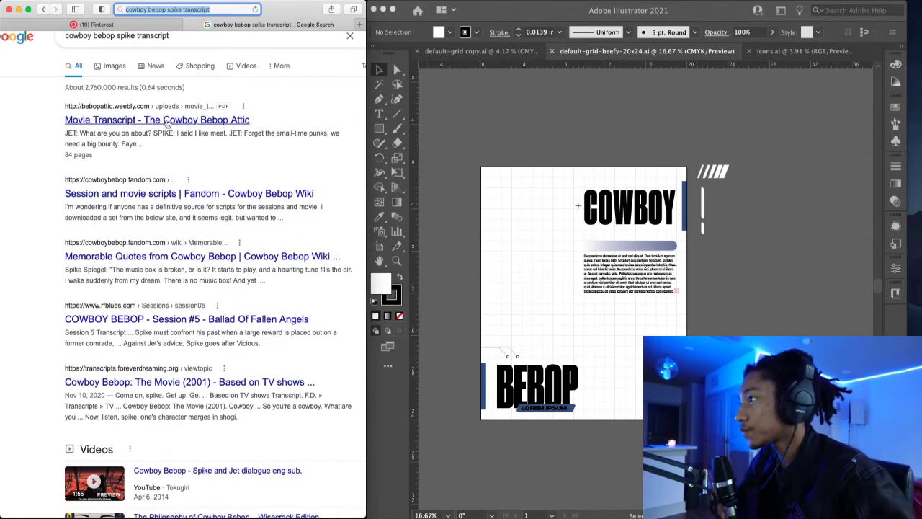
pyautogui.scroll(-1, 167, 123)
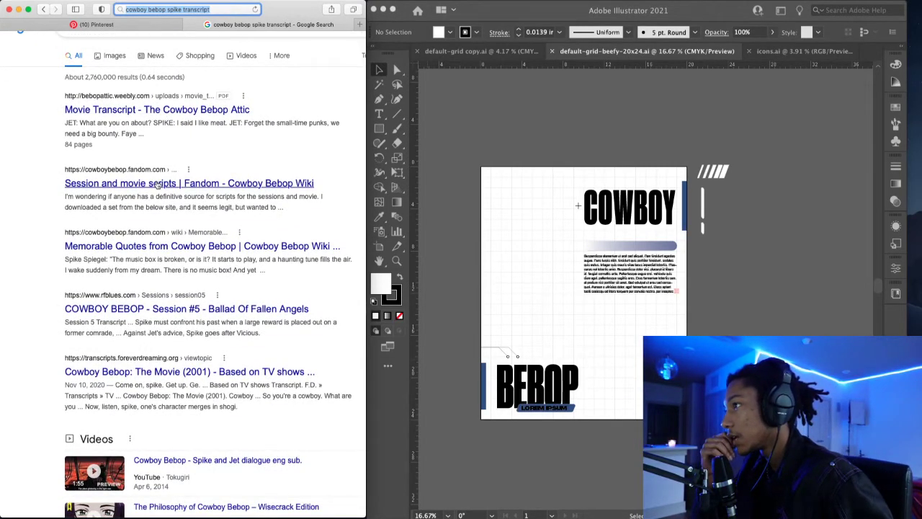
pyautogui.scroll(-3, 157, 184)
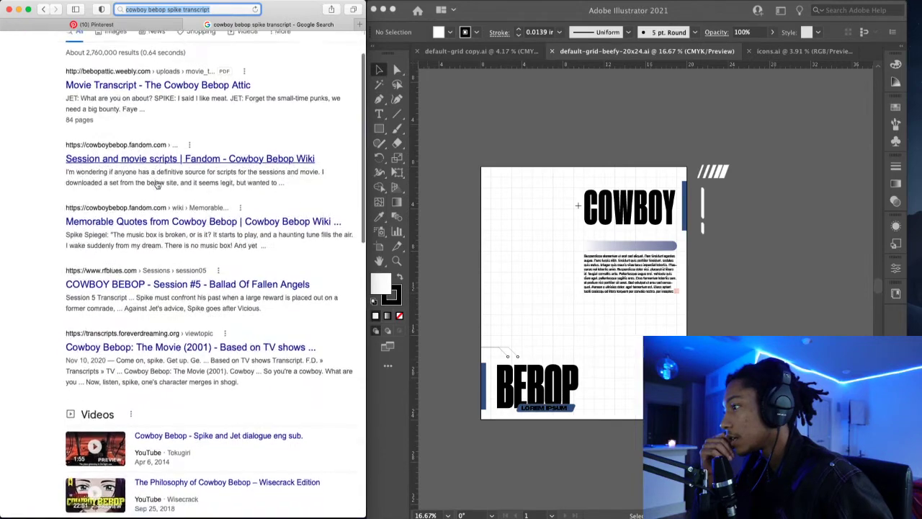
pyautogui.scroll(-1, 156, 184)
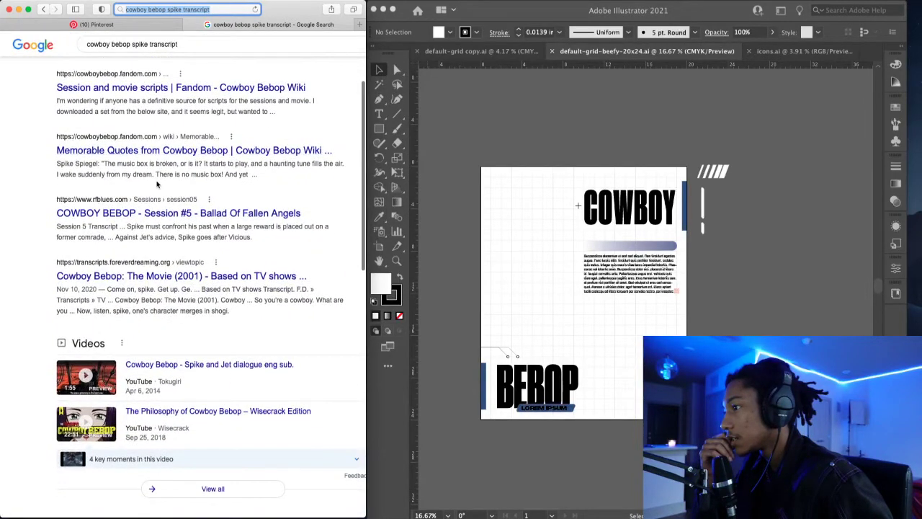
pyautogui.scroll(-5, 156, 184)
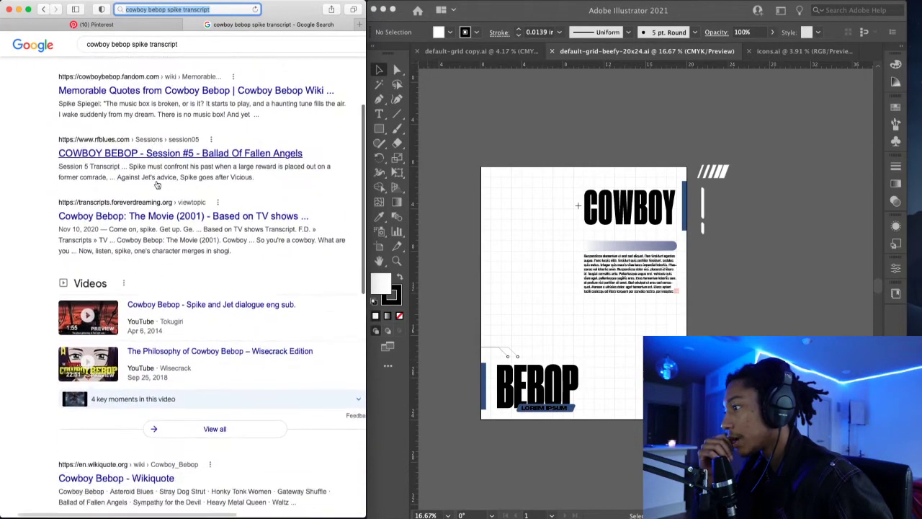
pyautogui.scroll(-1, 156, 184)
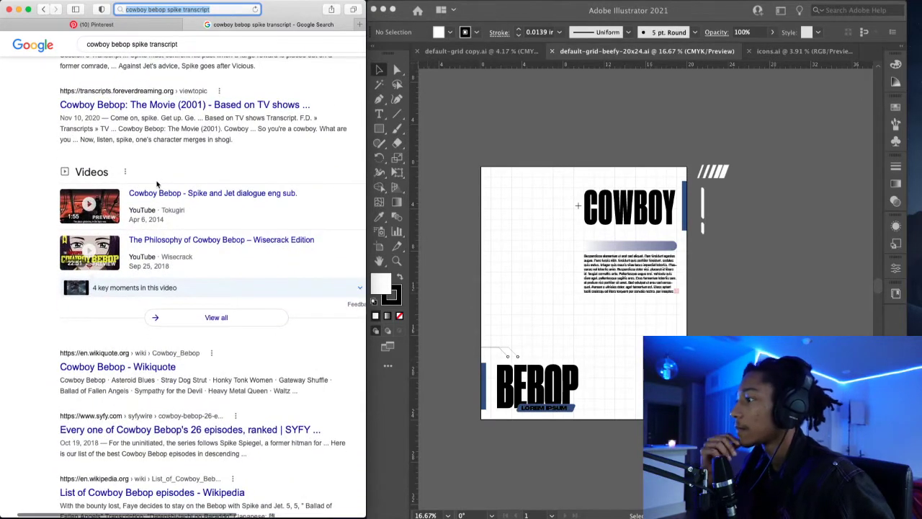
pyautogui.scroll(-3, 157, 184)
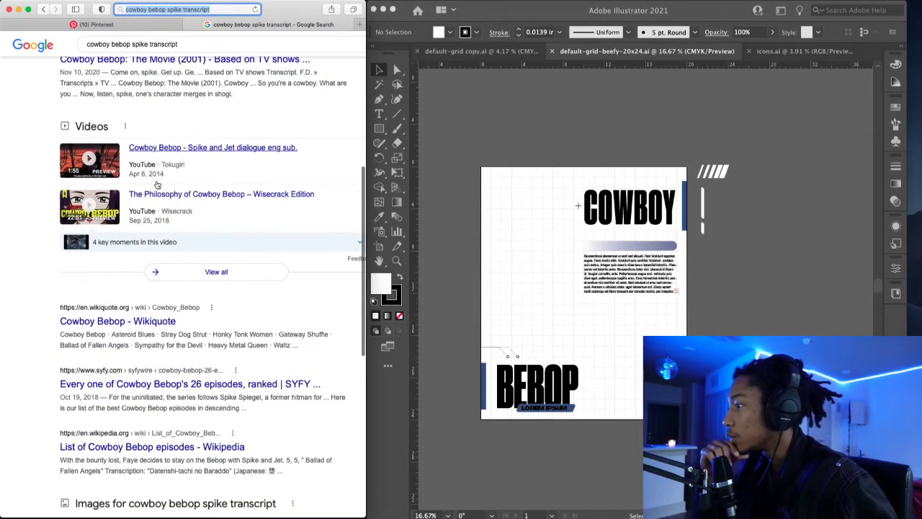
pyautogui.scroll(-4, 156, 185)
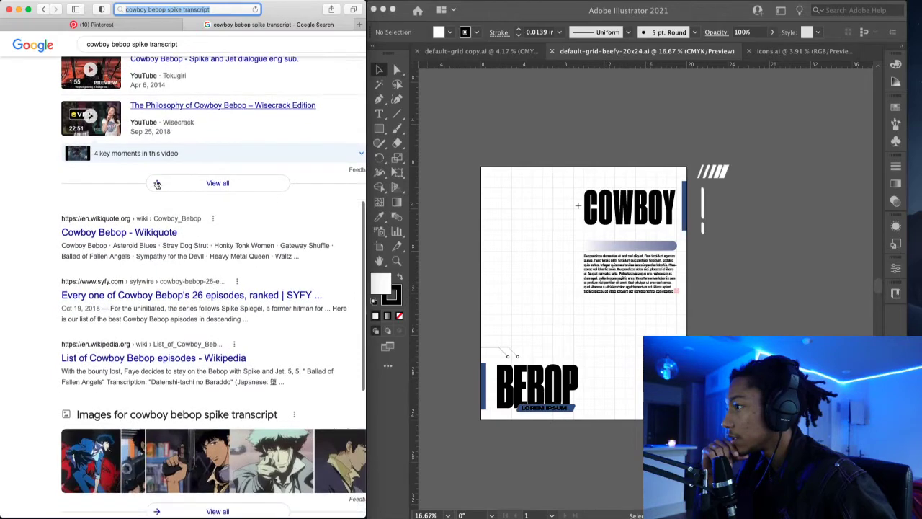
pyautogui.scroll(-6, 157, 184)
pyautogui.scroll(12, 157, 185)
pyautogui.scroll(8, 156, 185)
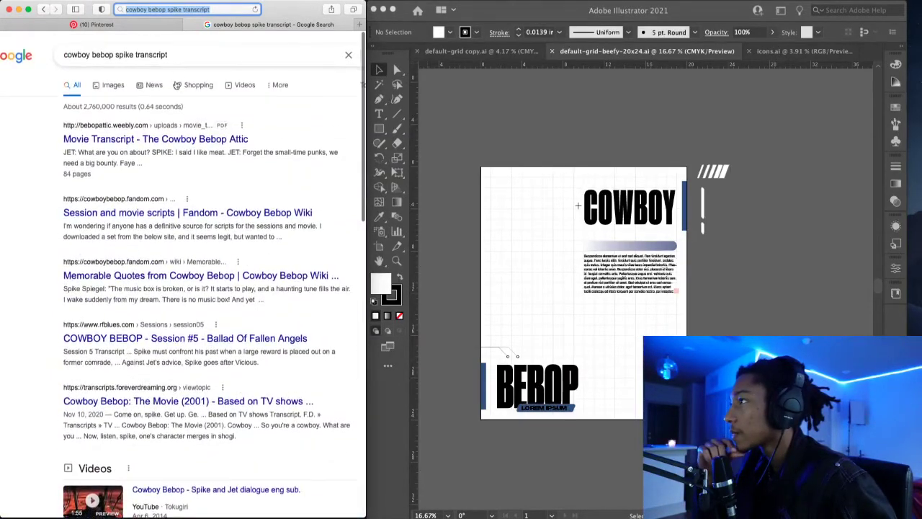
# - Open the "Movie Transcript - The Cowboy Bebop Attic" result and read through the opening pages of dialogue
pyautogui.click(147, 139)
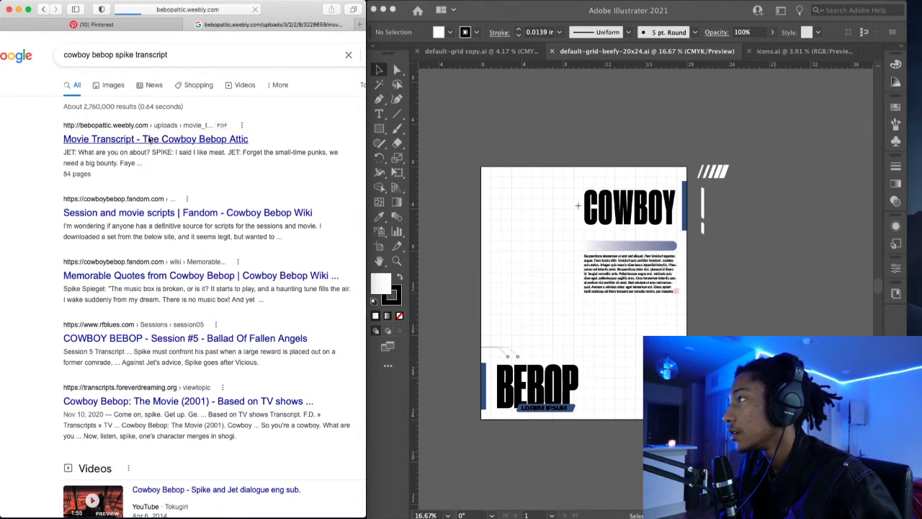
pyautogui.scroll(-1, 169, 173)
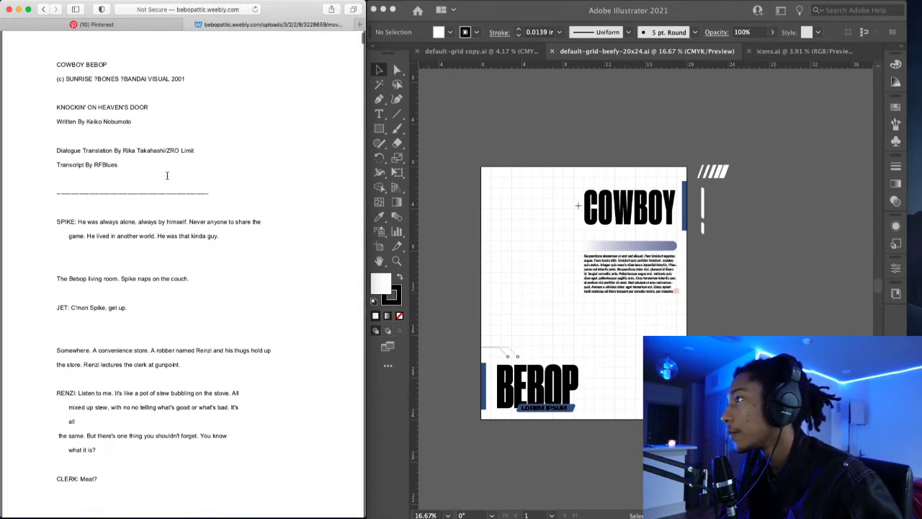
pyautogui.scroll(1, 166, 175)
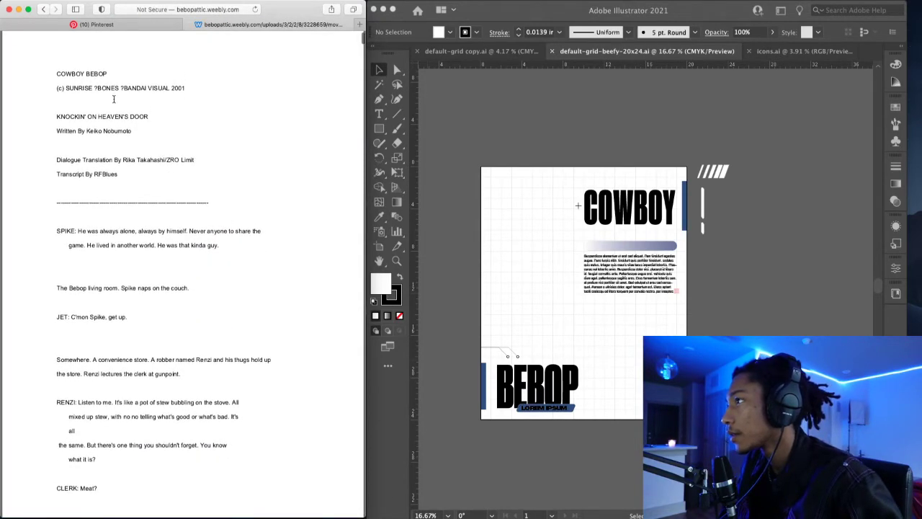
pyautogui.scroll(-10, 113, 99)
pyautogui.scroll(-15, 114, 99)
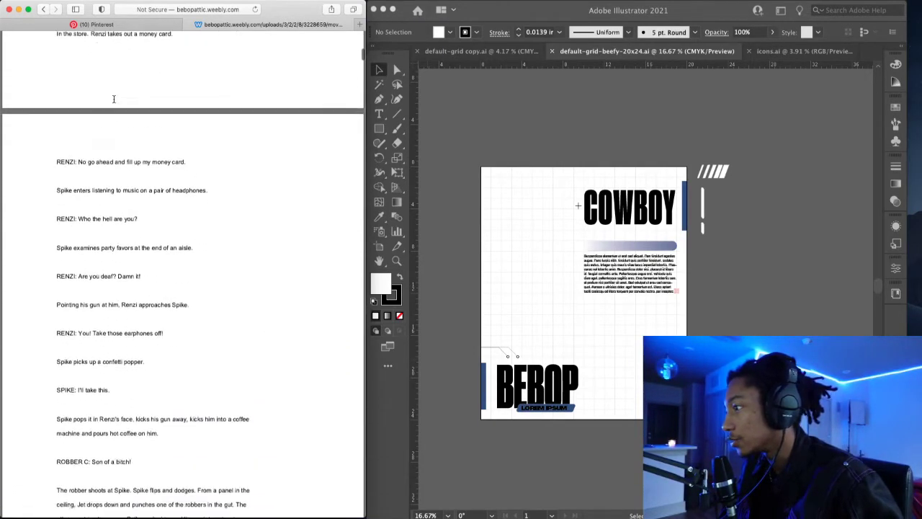
pyautogui.scroll(-5, 114, 98)
pyautogui.scroll(-15, 113, 99)
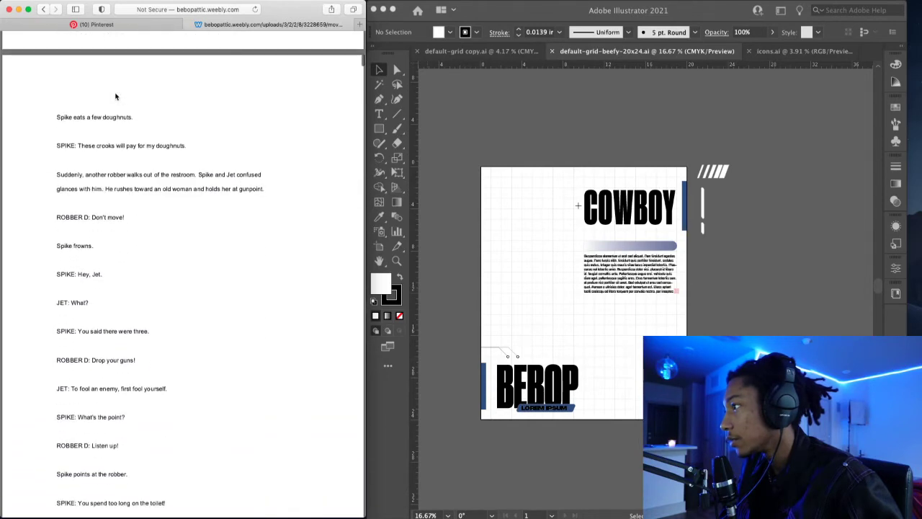
pyautogui.scroll(-20, 115, 96)
pyautogui.scroll(-10, 116, 96)
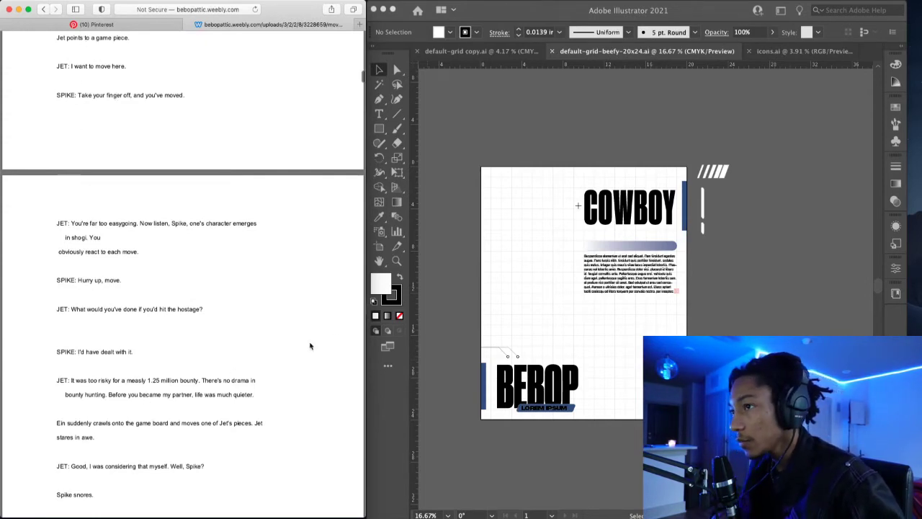
# - Switch to Illustrator to inspect the placeholder paragraph below the COWBOY title up close, and return to the browser
pyautogui.click(613, 269)
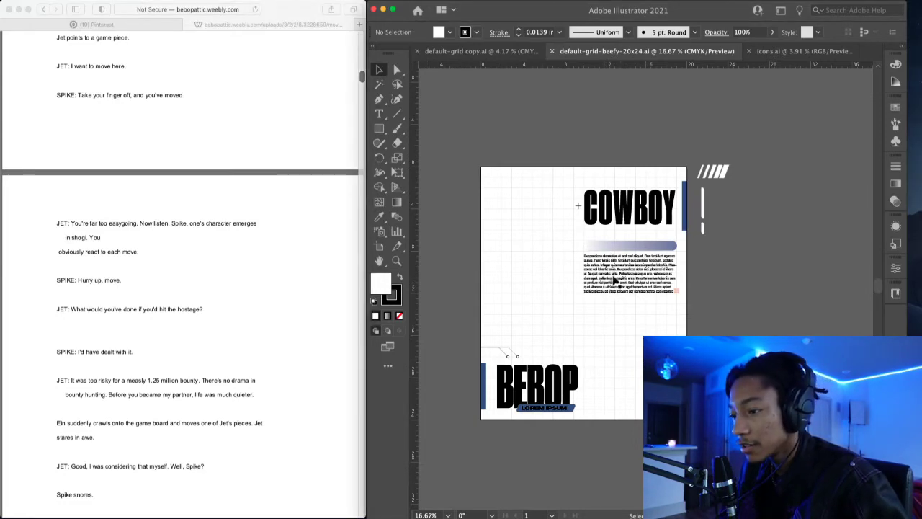
pyautogui.scroll(3, 624, 276)
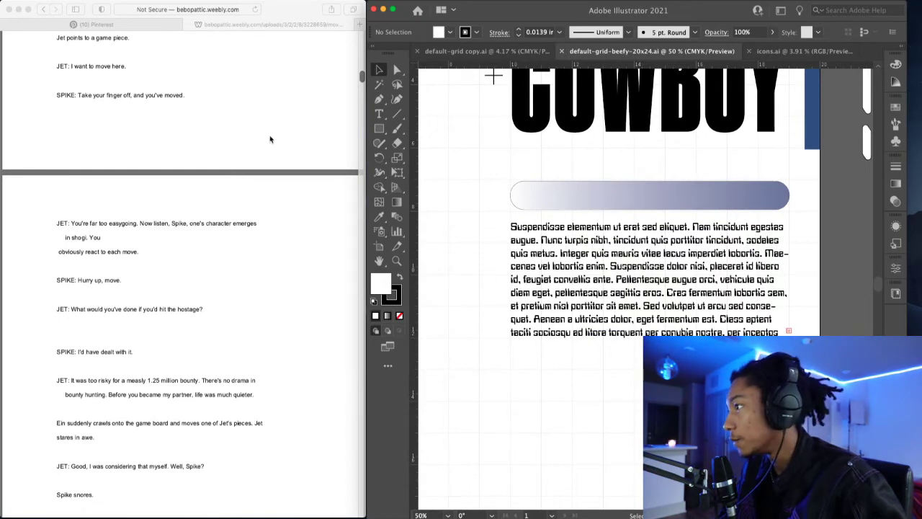
pyautogui.click(209, 268)
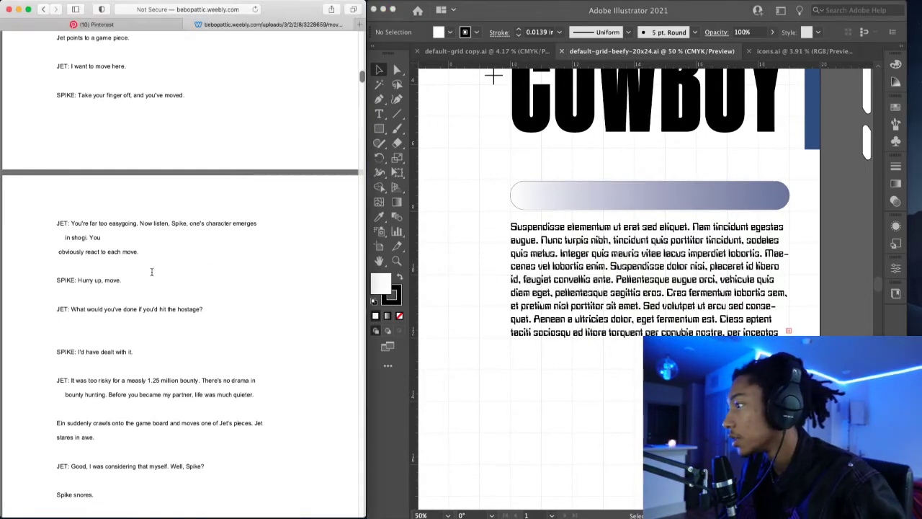
# - Go back to the Google results and run the suggested search "you're gonna carry that weight cowboy bebop quote"
pyautogui.click(43, 10)
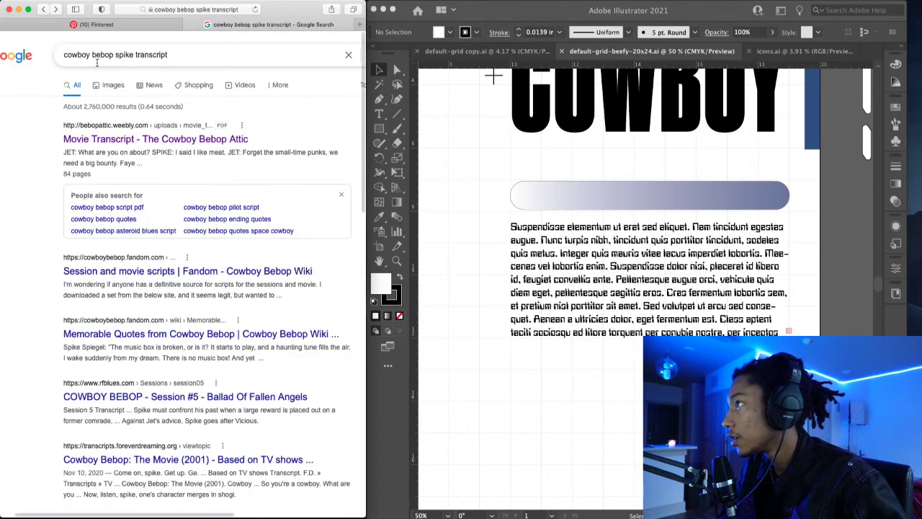
pyautogui.click(160, 54)
pyautogui.doubleClick(160, 54)
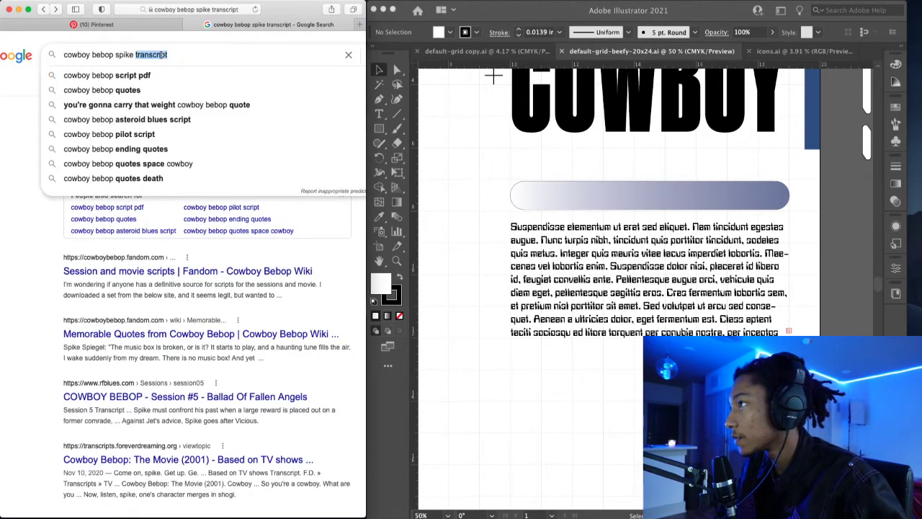
pyautogui.click(124, 104)
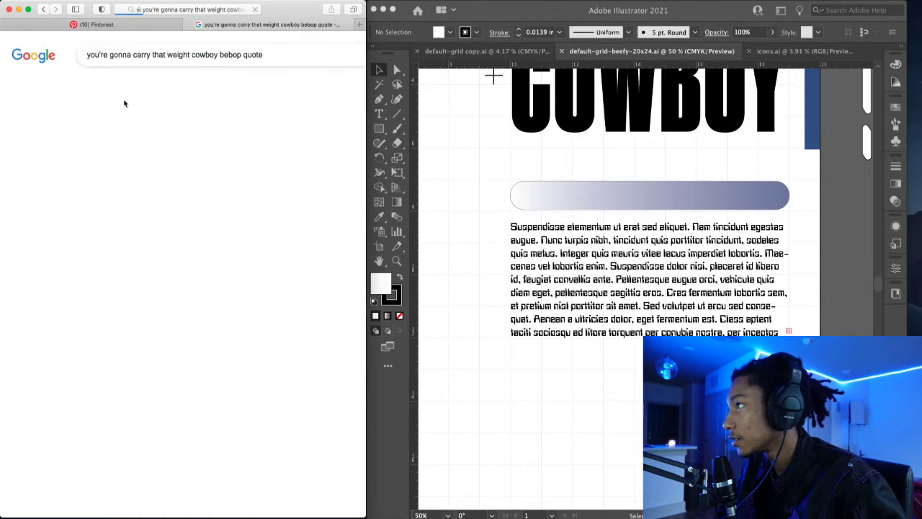
pyautogui.hscroll(3, 159, 137)
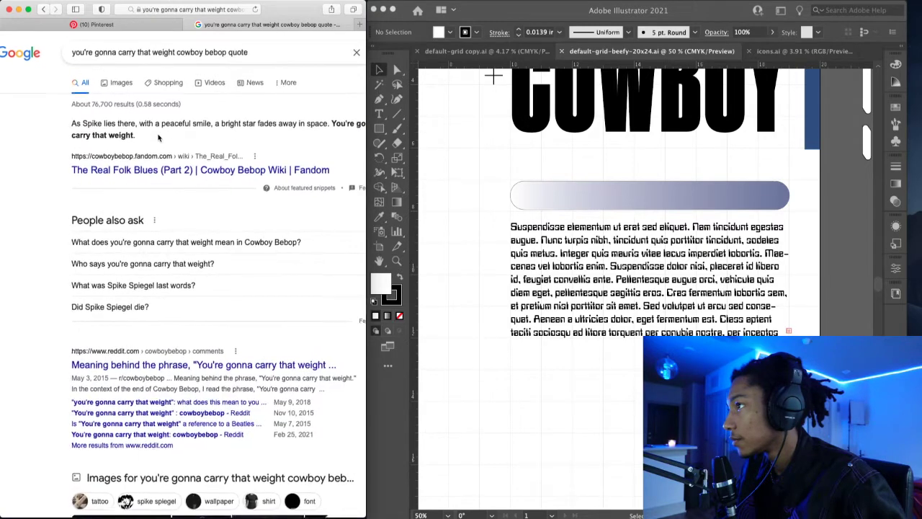
pyautogui.scroll(1, 159, 138)
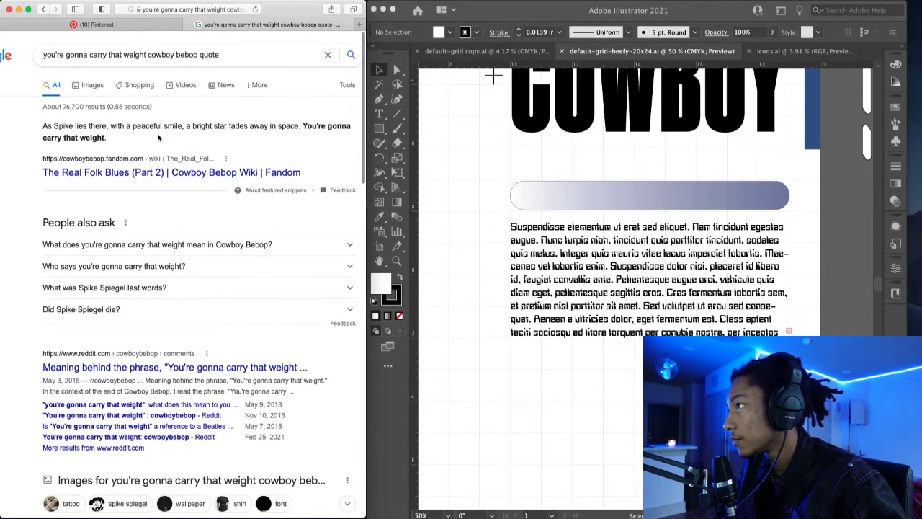
# - Open the "The Real Folk Blues (Part 2)" wiki result, skim its plot section, and return to the search results
pyautogui.click(142, 174)
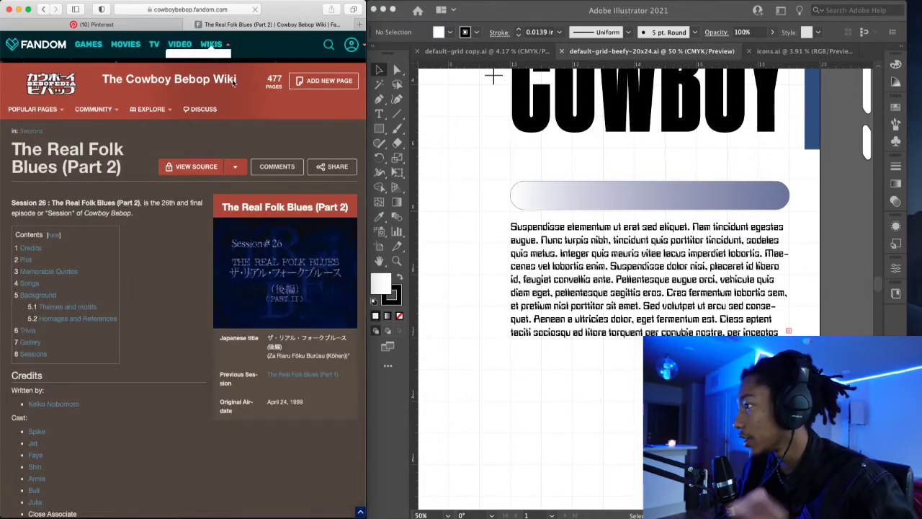
pyautogui.scroll(-15, 167, 260)
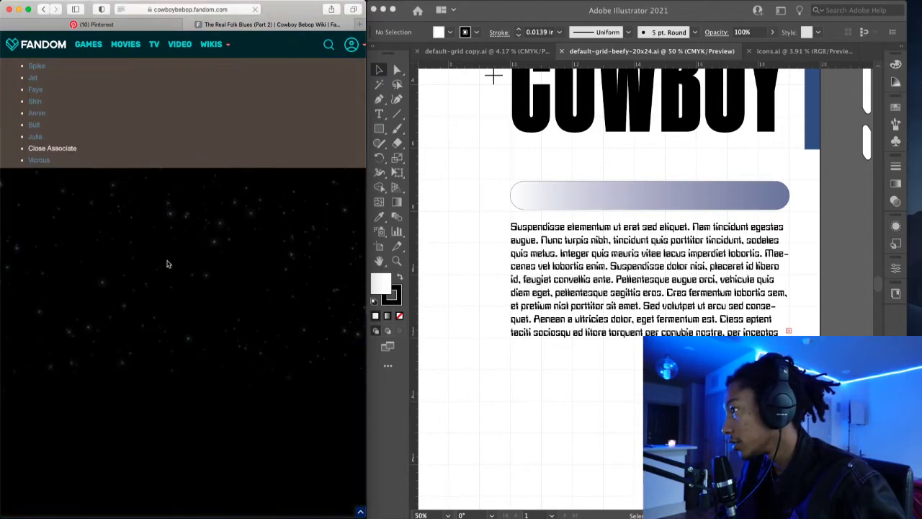
pyautogui.scroll(-8, 167, 260)
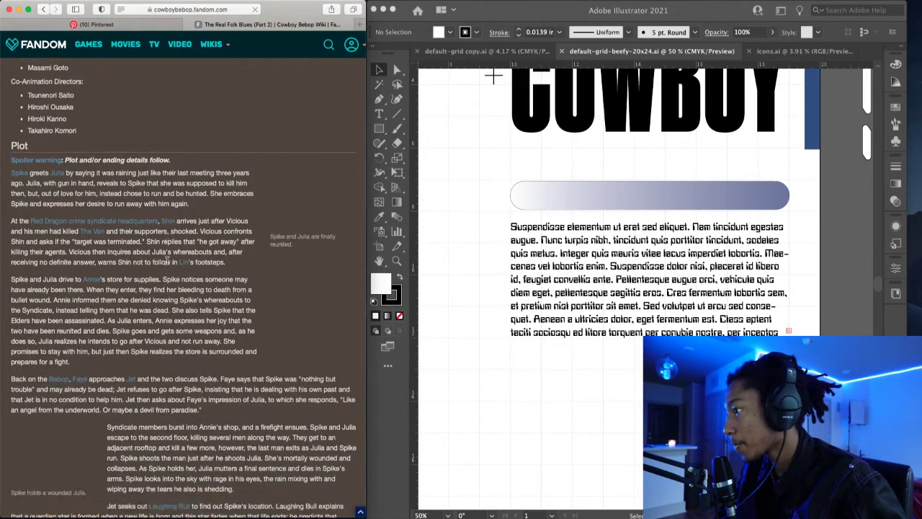
pyautogui.scroll(-1, 168, 261)
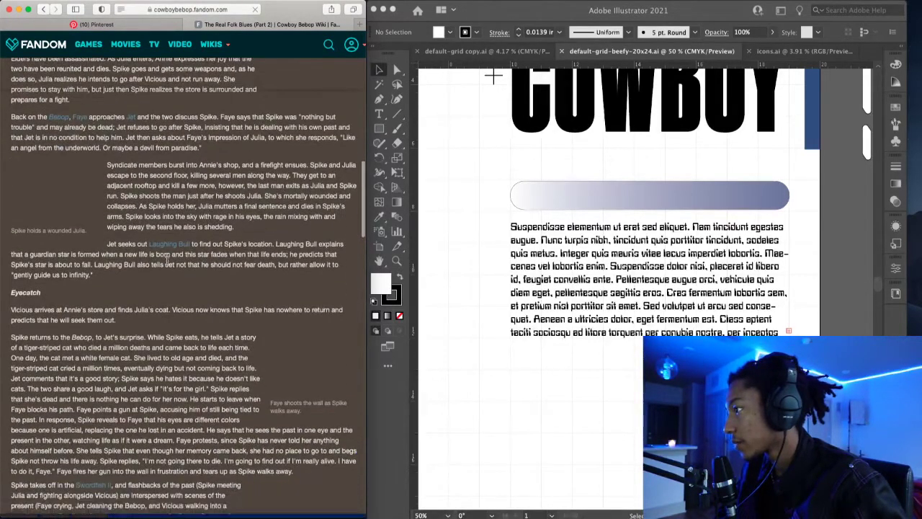
pyautogui.click(42, 11)
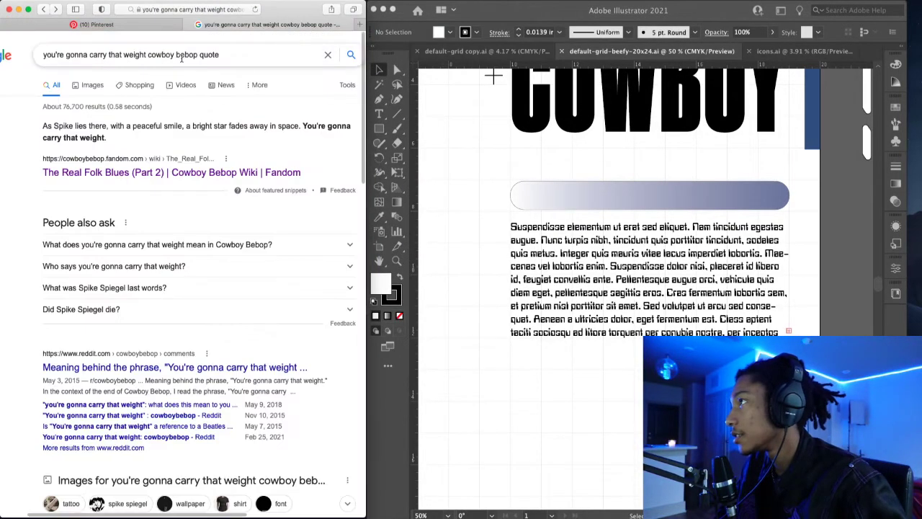
# - Replace the query with "cowboy bebop spike dialogue" and run the Google search
pyautogui.press('super+a')
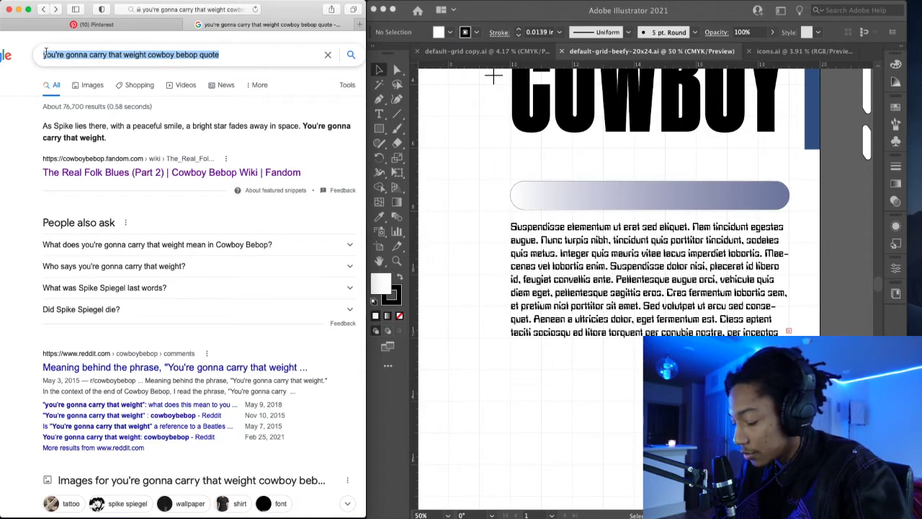
pyautogui.write('cow')
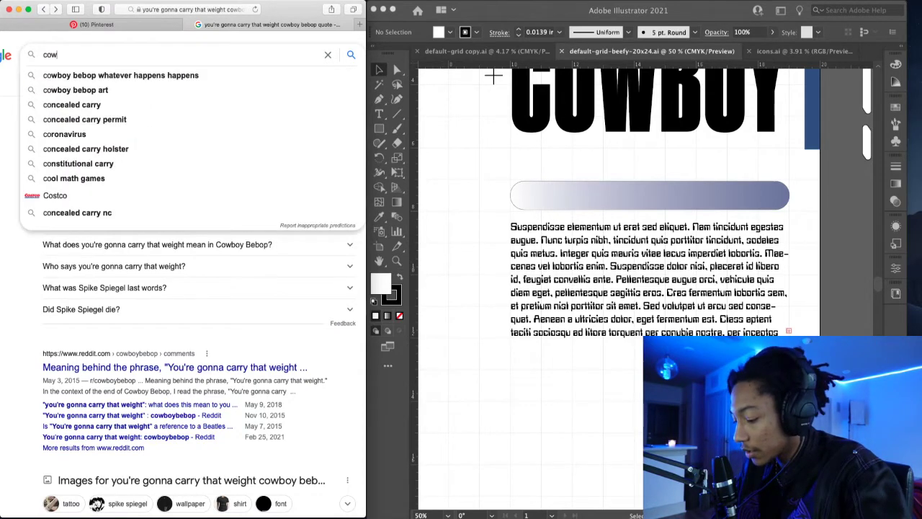
pyautogui.write('boy b')
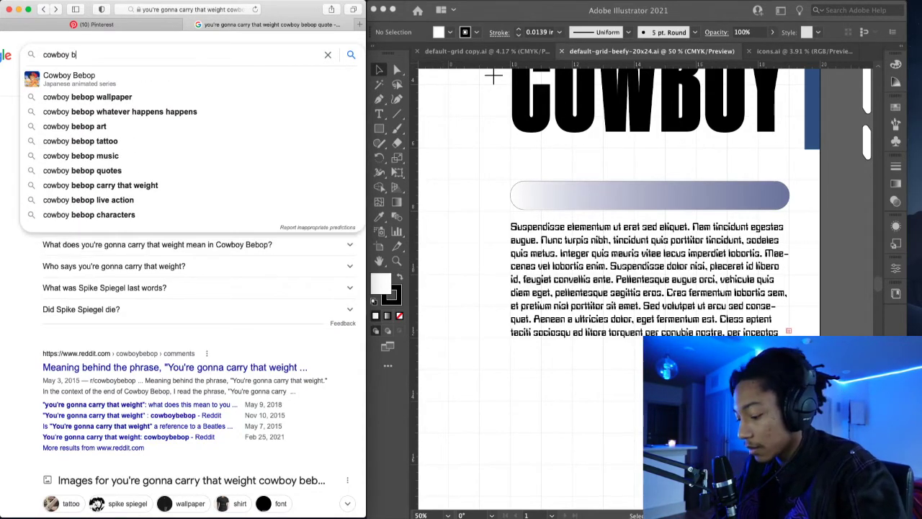
pyautogui.write('eo')
pyautogui.press('BackSpace')
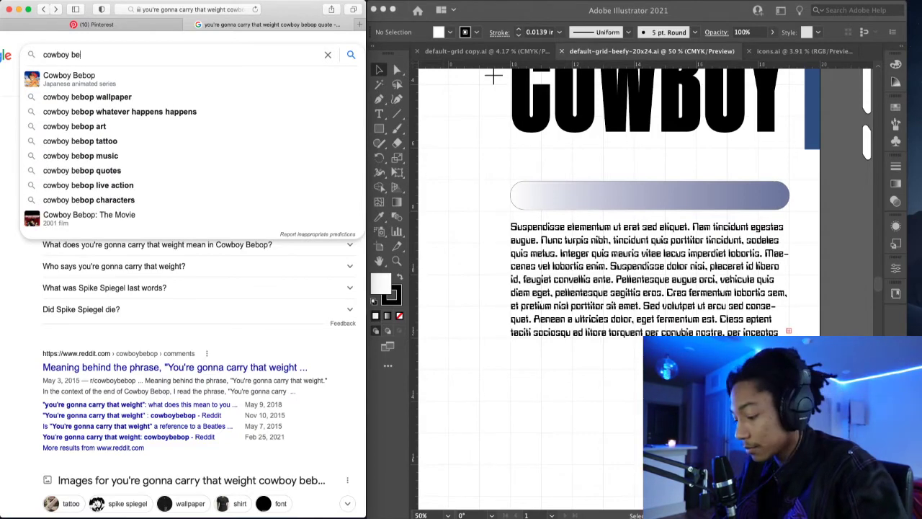
pyautogui.write('bop s')
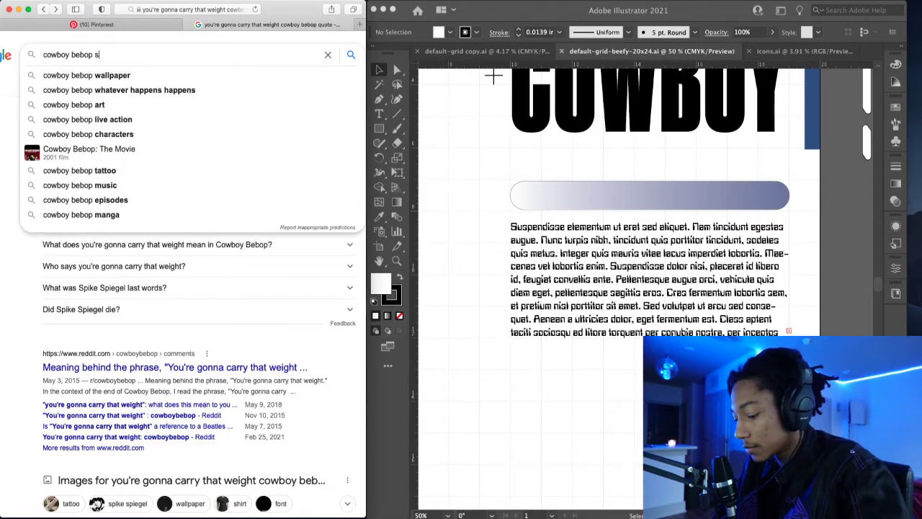
pyautogui.write('pike ddia')
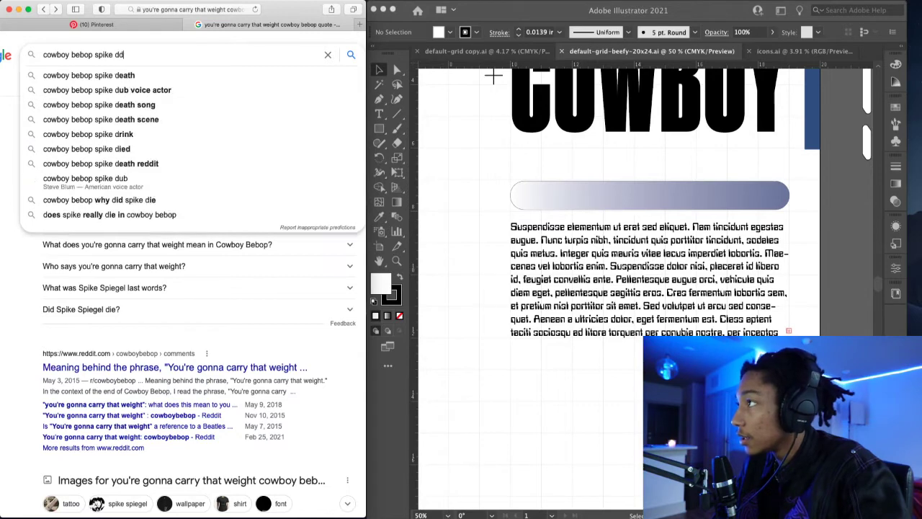
pyautogui.press('BackSpace')
pyautogui.press('BackSpace')
pyautogui.press('BackSpace')
pyautogui.write('ia')
pyautogui.press('Escape')
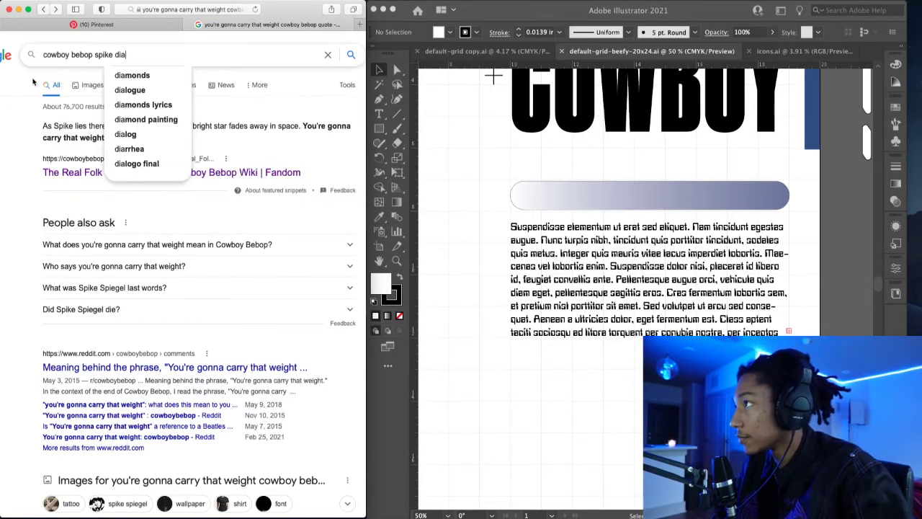
pyautogui.click(130, 90)
pyautogui.press('Return')
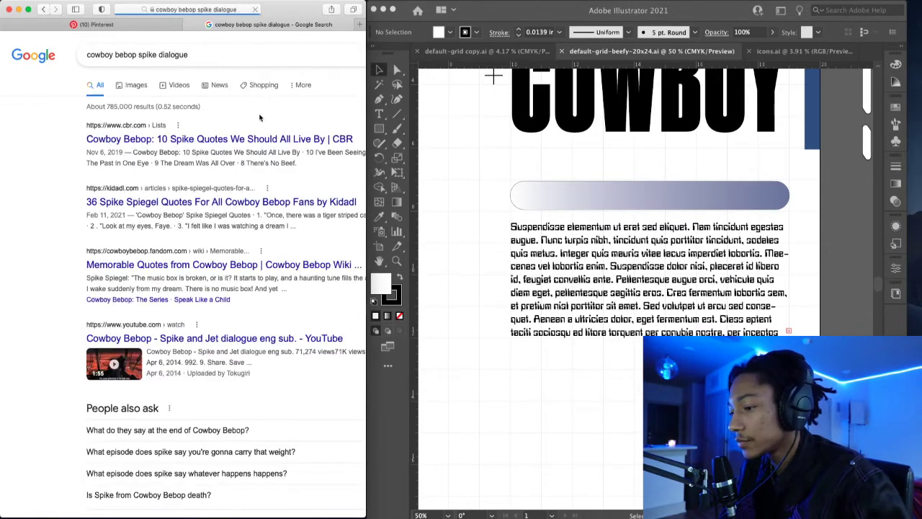
# - Open the "Memorable Quotes from Cowboy Bebop" wiki result and read The Bebop Manifesto section
pyautogui.scroll(-1, 222, 221)
pyautogui.hscroll(2, 216, 202)
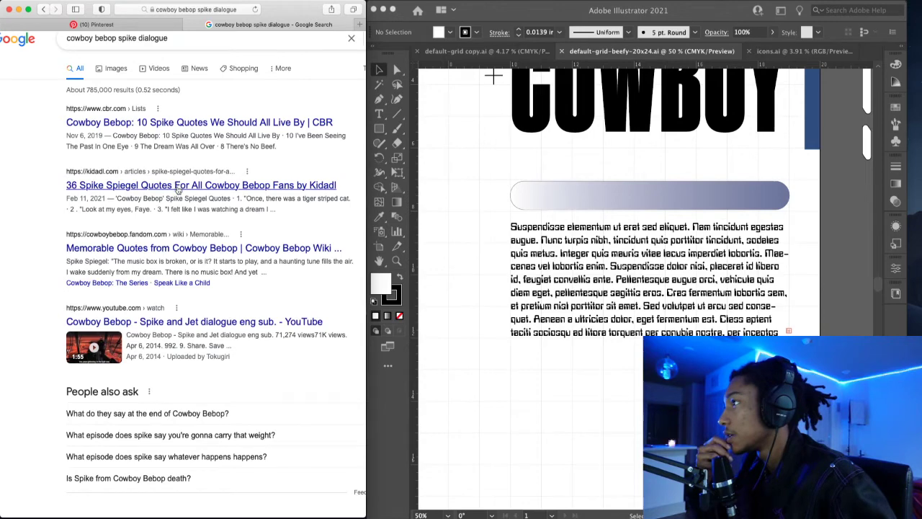
pyautogui.click(163, 248)
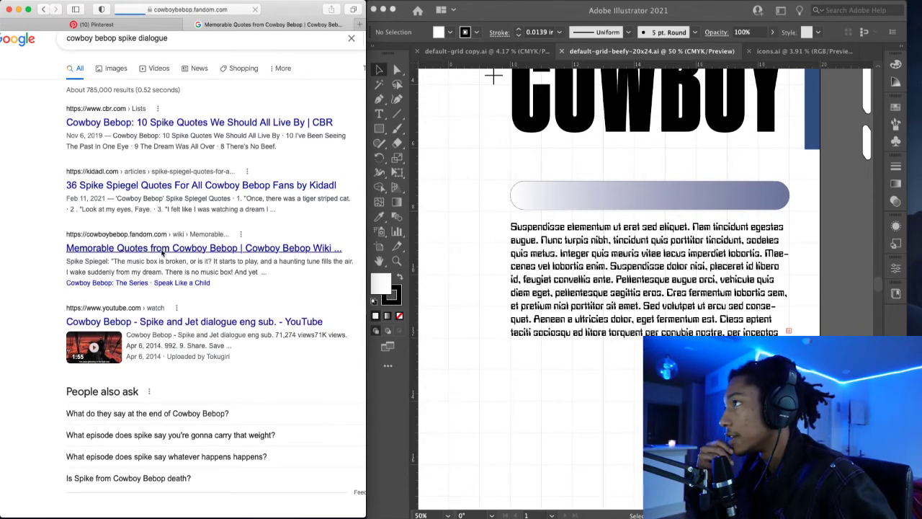
pyautogui.scroll(-10, 158, 271)
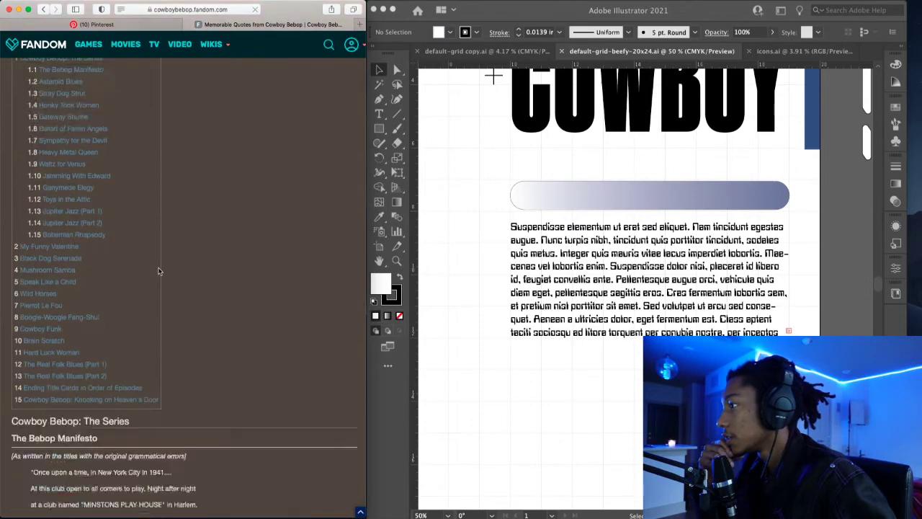
pyautogui.scroll(-3, 147, 307)
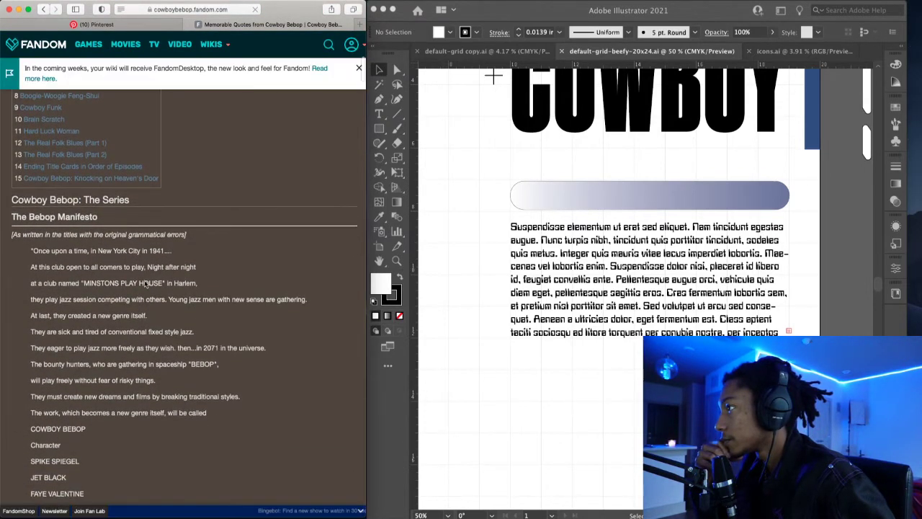
pyautogui.scroll(-2, 124, 257)
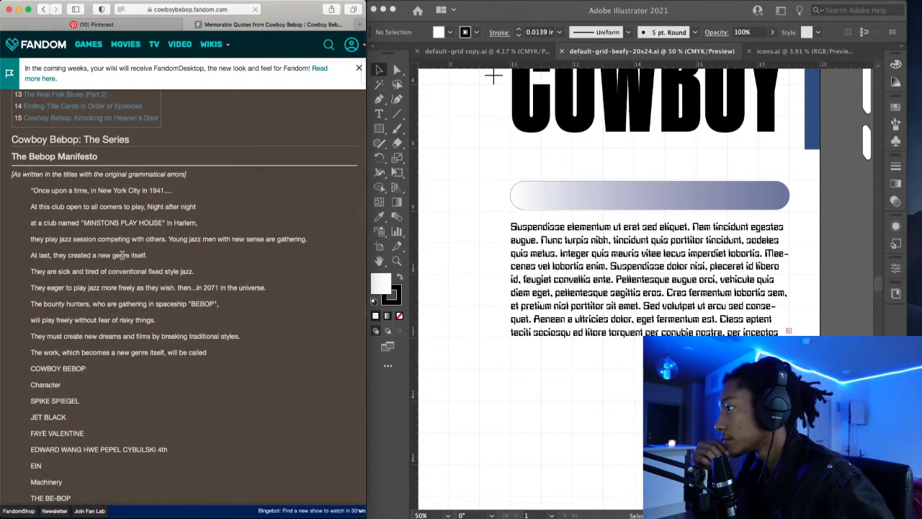
pyautogui.scroll(-2, 123, 255)
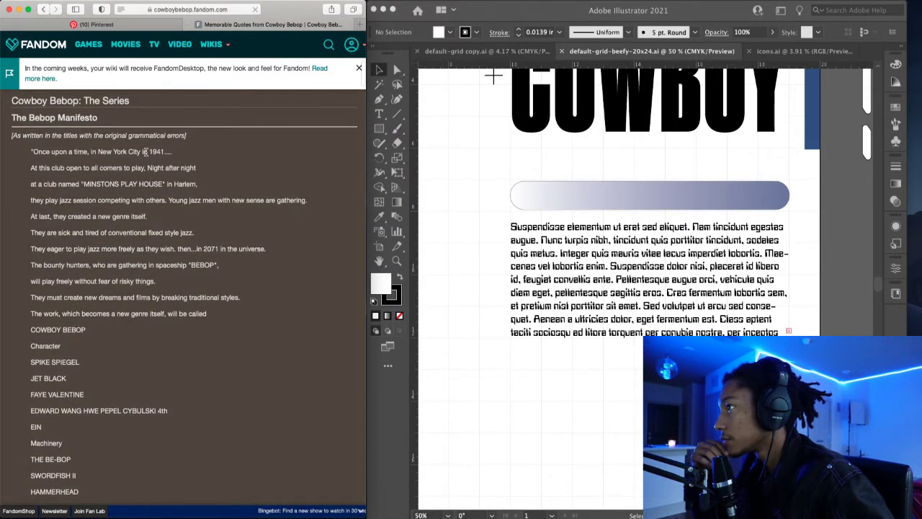
pyautogui.scroll(1, 152, 326)
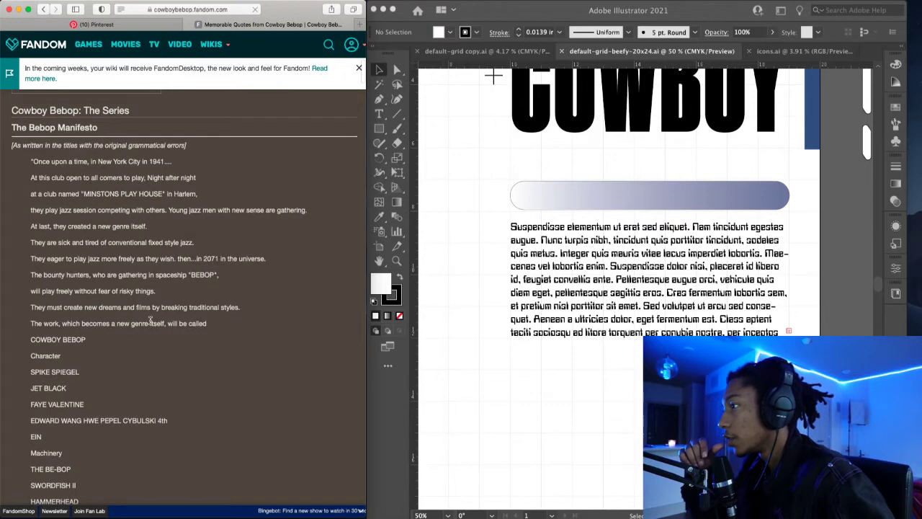
pyautogui.scroll(2, 139, 302)
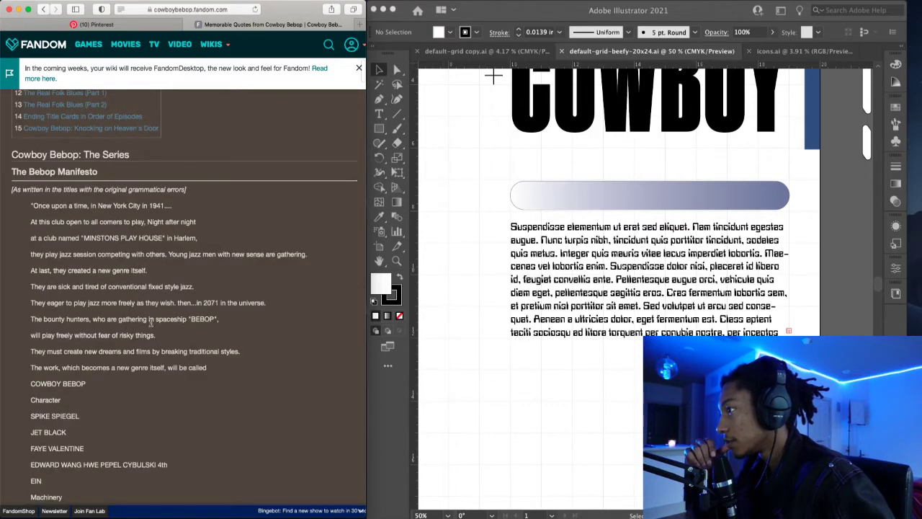
pyautogui.scroll(-1, 151, 289)
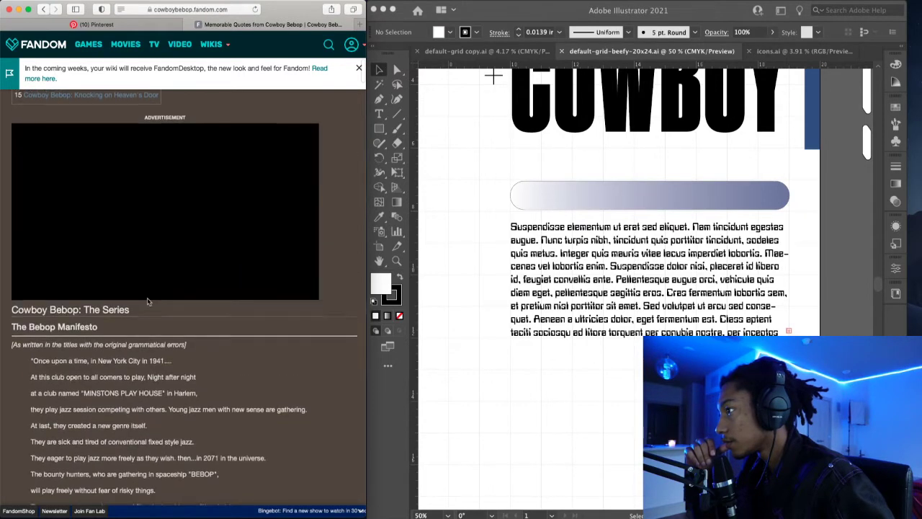
# - Read through the episode quotes from Asteroid Blues to Ballad of Fallen Angels for usable Spike dialogue
pyautogui.scroll(-5, 149, 301)
pyautogui.scroll(-10, 147, 302)
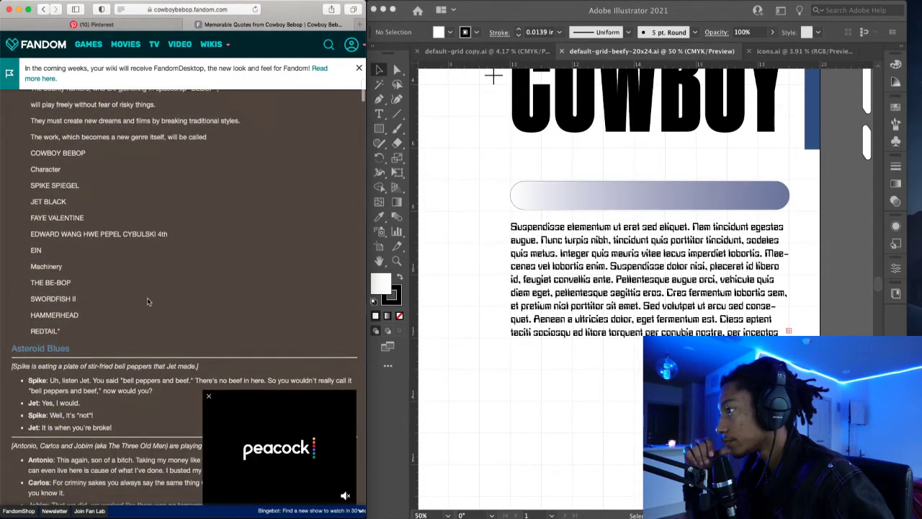
pyautogui.scroll(-6, 148, 302)
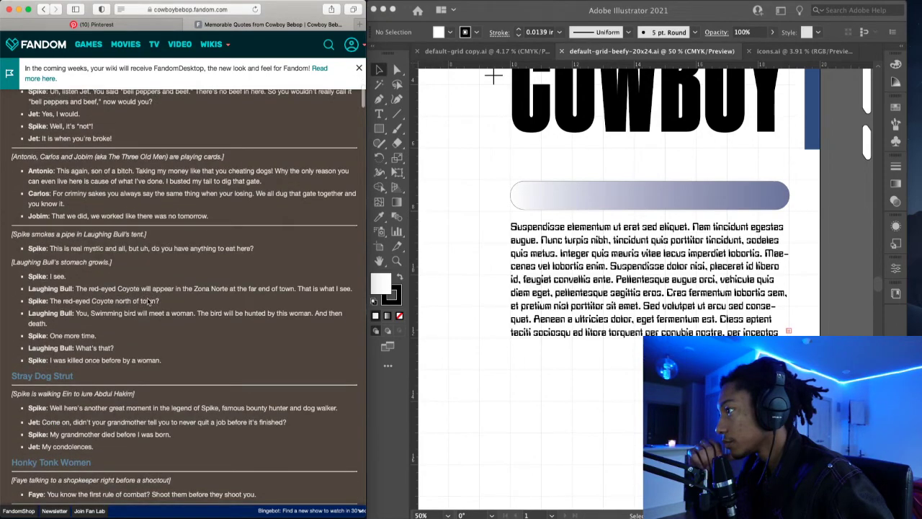
pyautogui.scroll(-6, 148, 299)
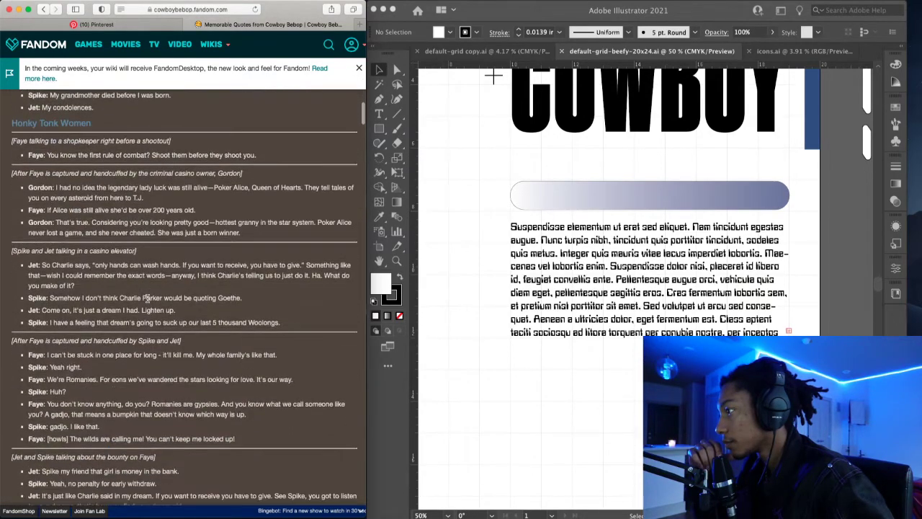
pyautogui.scroll(-15, 148, 300)
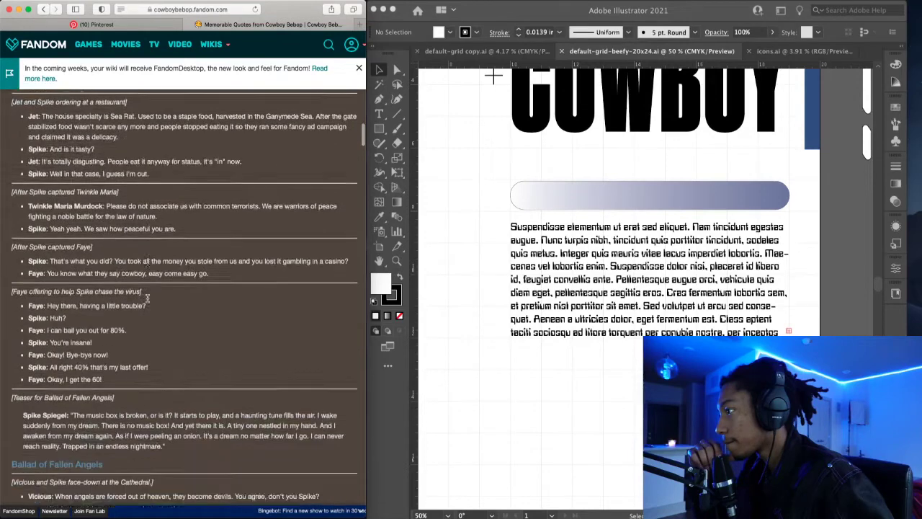
pyautogui.scroll(-1, 148, 301)
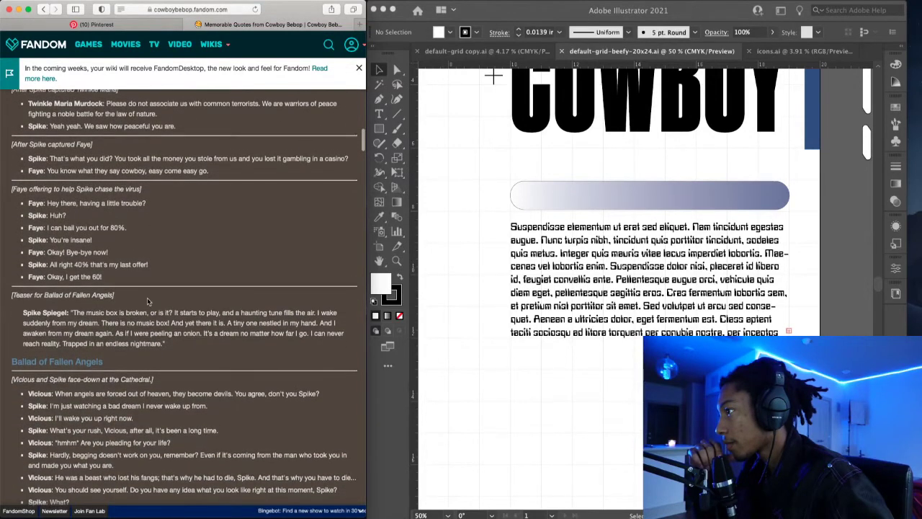
# - Replace the placeholder paragraph under the gradient bar with Spike's full "The music box is broken, or is it?" quote from the wiki
pyautogui.scroll(-1, 150, 311)
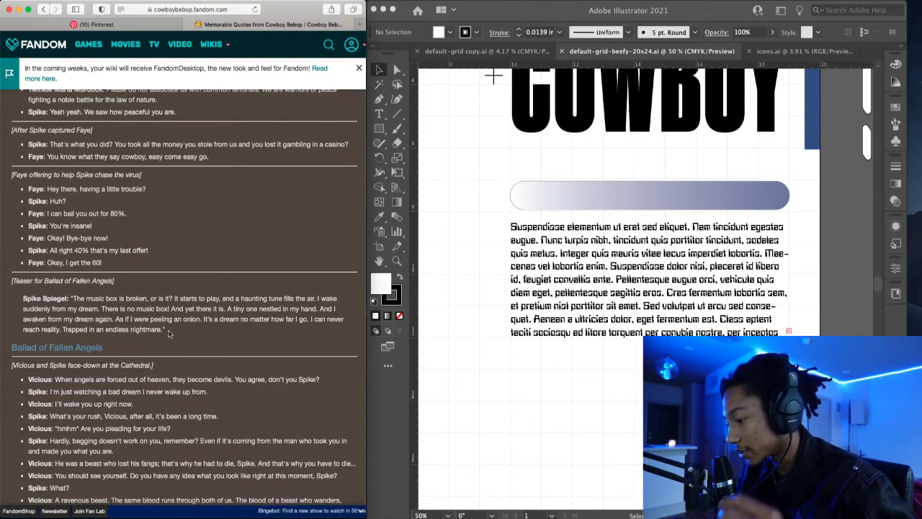
pyautogui.moveTo(168, 333); pyautogui.dragTo(91, 297)
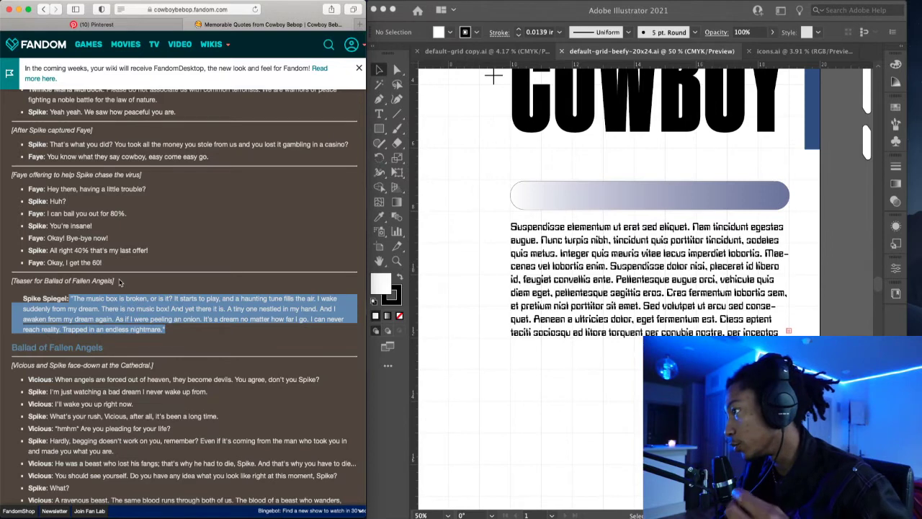
pyautogui.click(426, 237)
pyautogui.click(582, 292)
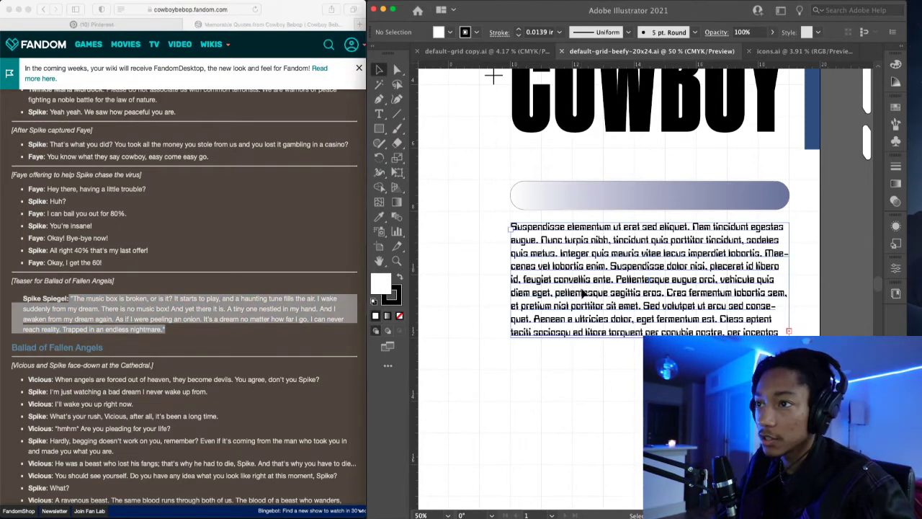
pyautogui.click(606, 298)
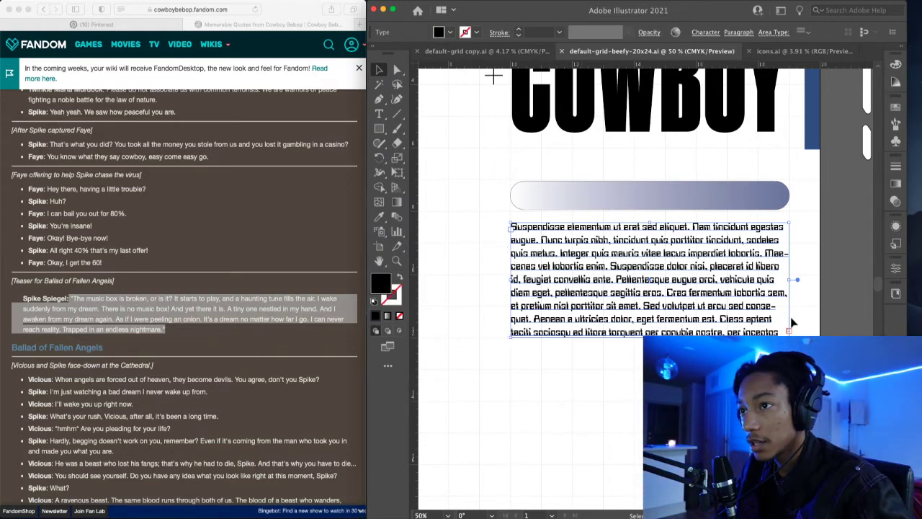
pyautogui.doubleClick(599, 286)
pyautogui.hotkey('ctrl', 'a')
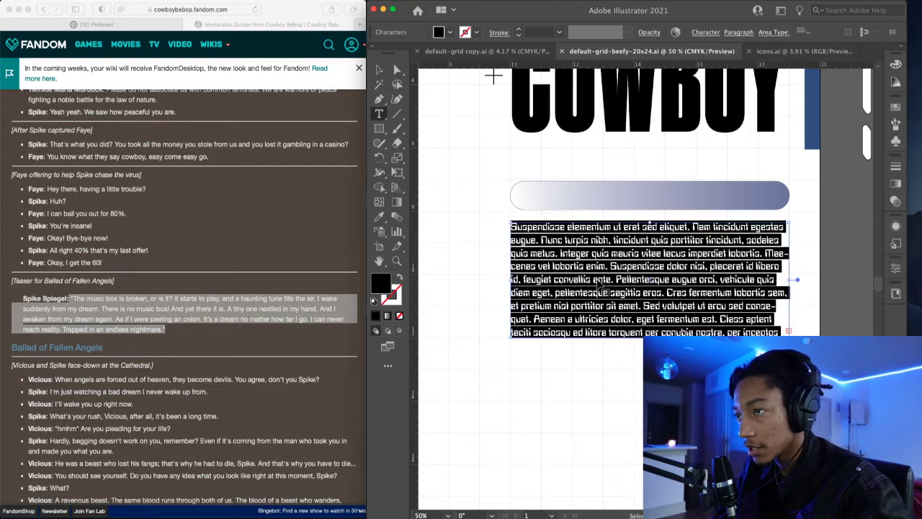
pyautogui.write('"The music box is broken, or is it? It starts to play, and a haunting tune fills the air. I wake suddenly from my dream. There is no music box! And yet there it is. A tiny one nestled in my hand. And I awaken from my dream again. As if I were peeling an onion. It\'s a dream no matter how far I go. I can never reach reality. Trapped in an endless nightmare."')
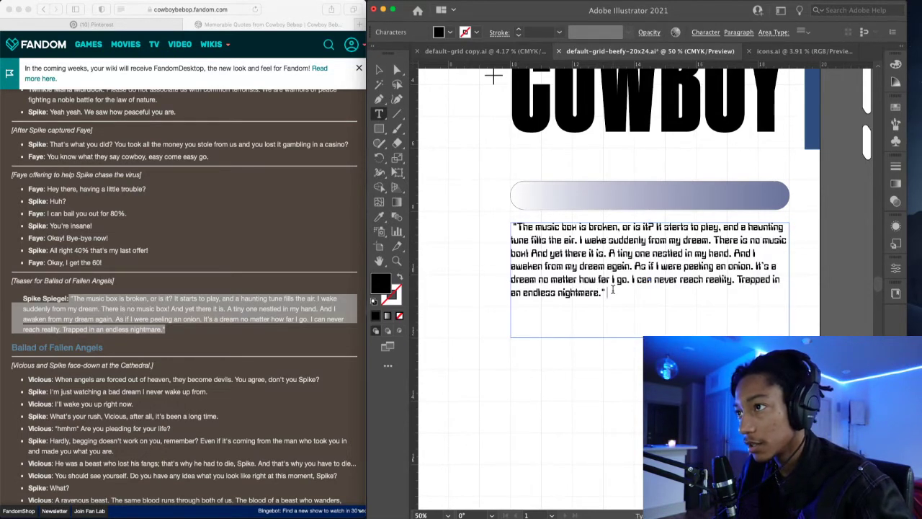
# - Read through the wiki quotes from Ballad of Fallen Angels to The Real Folk Blues for another Spike line to add
pyautogui.scroll(-6, 258, 409)
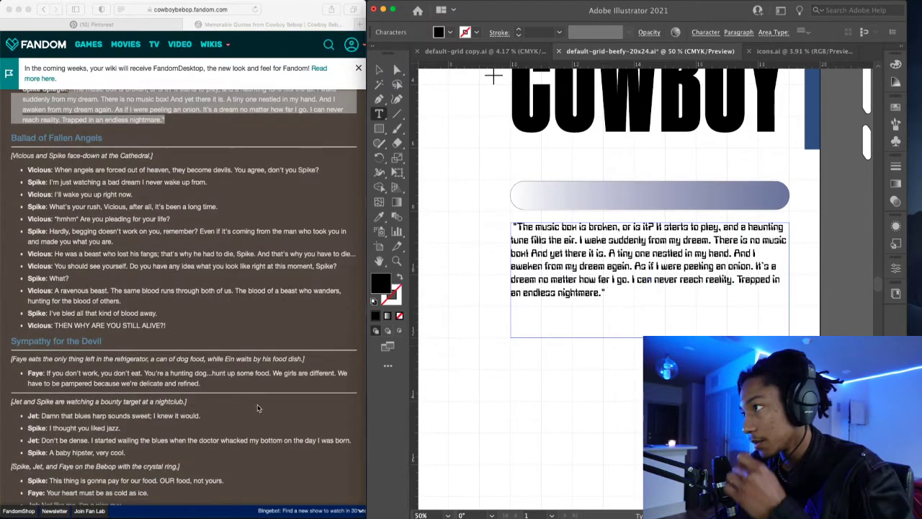
pyautogui.scroll(-8, 257, 407)
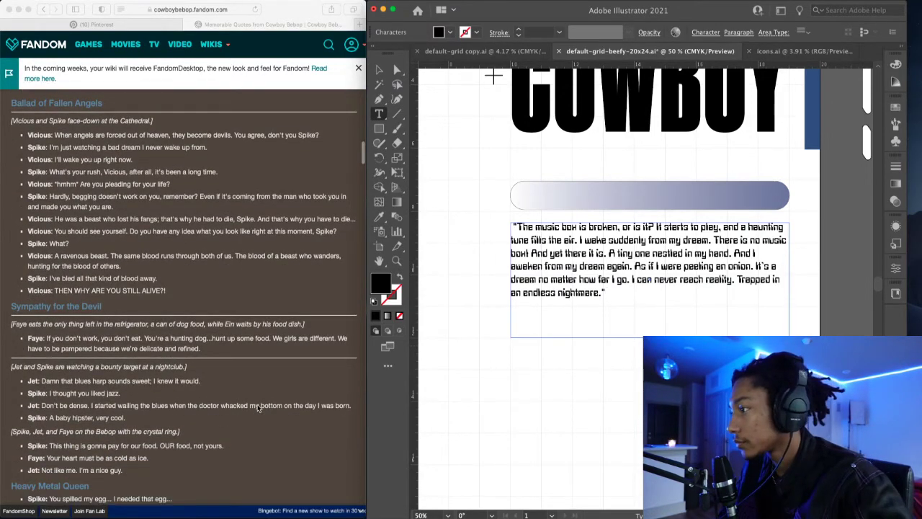
pyautogui.scroll(-6, 257, 408)
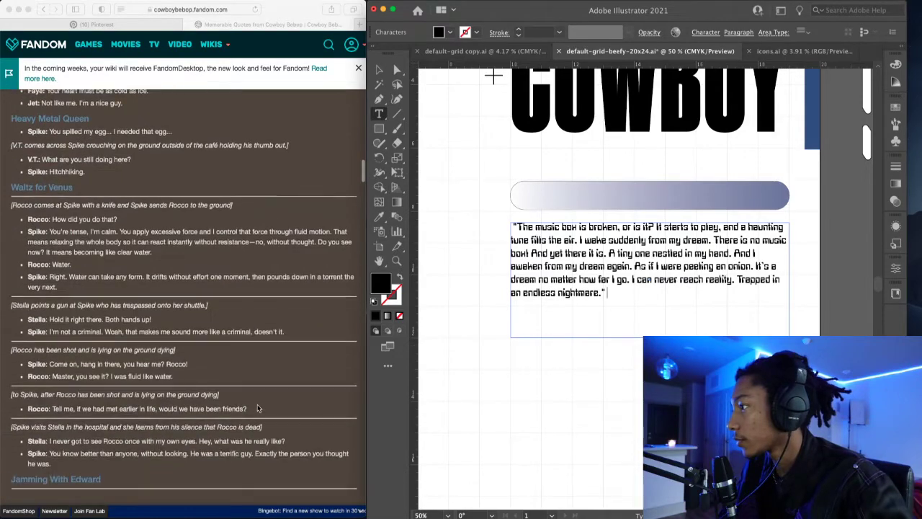
pyautogui.scroll(-12, 257, 407)
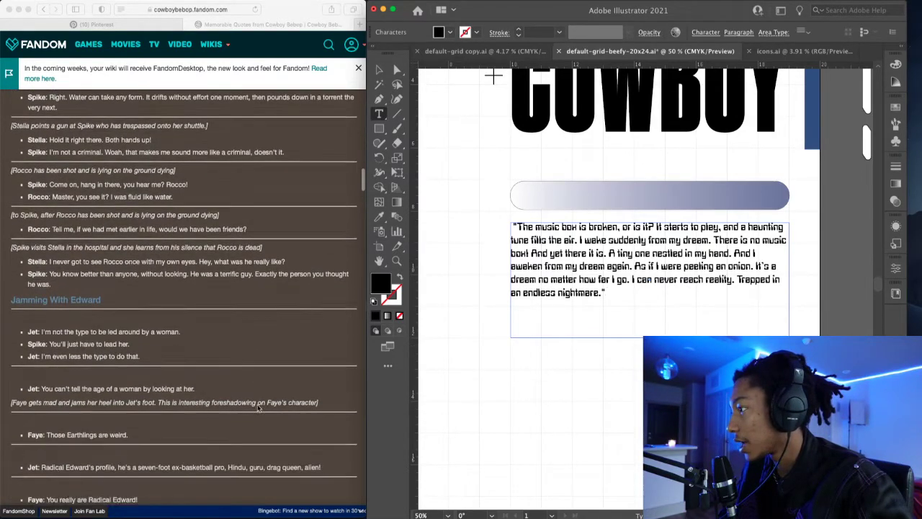
pyautogui.scroll(-4, 257, 407)
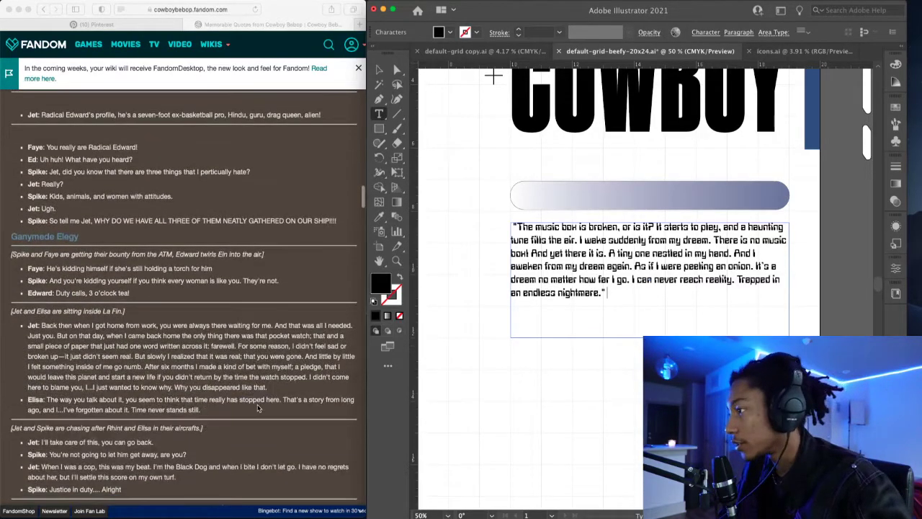
pyautogui.scroll(-7, 257, 409)
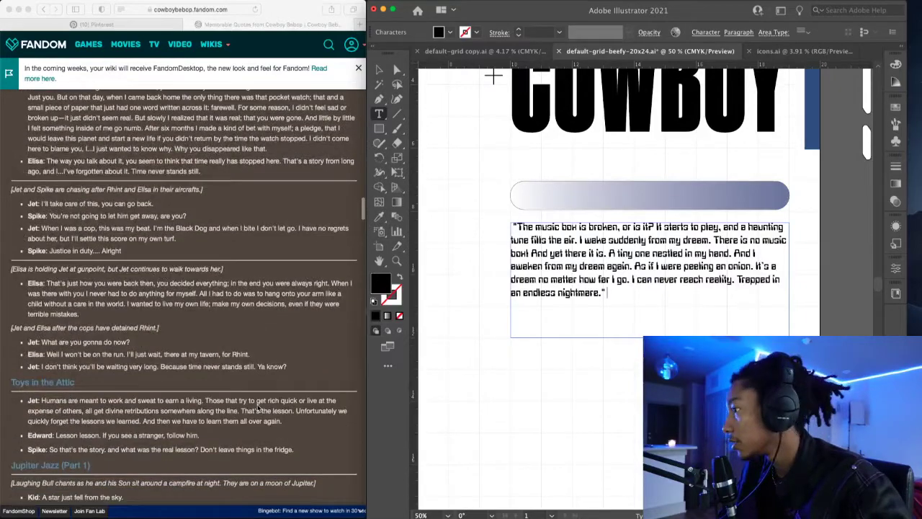
pyautogui.scroll(-8, 257, 408)
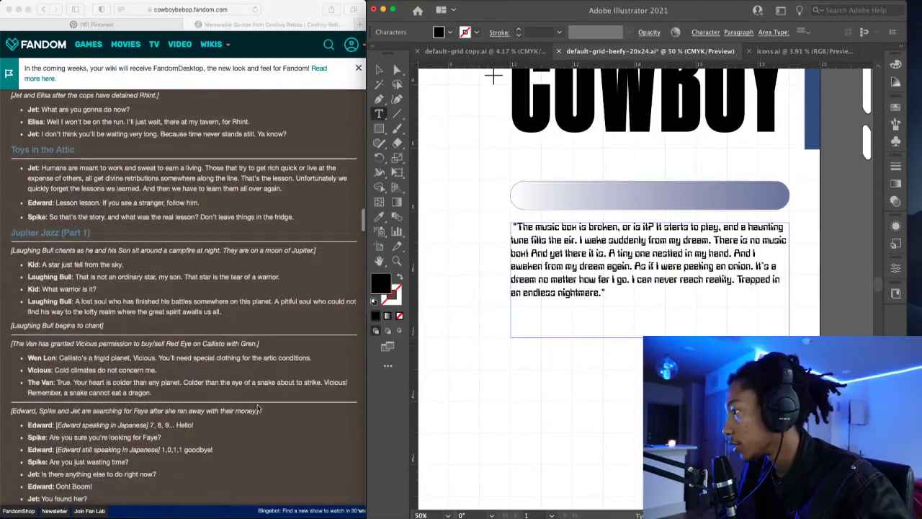
pyautogui.scroll(-10, 257, 408)
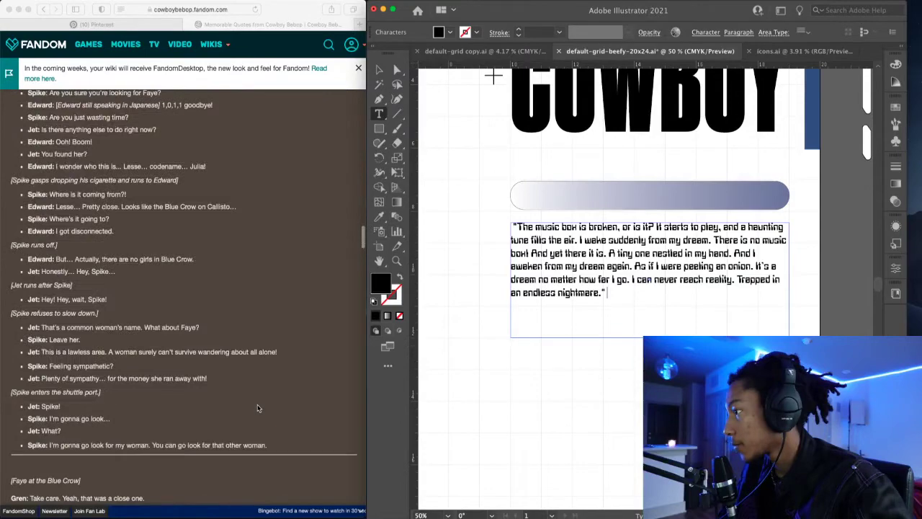
pyautogui.scroll(-10, 257, 408)
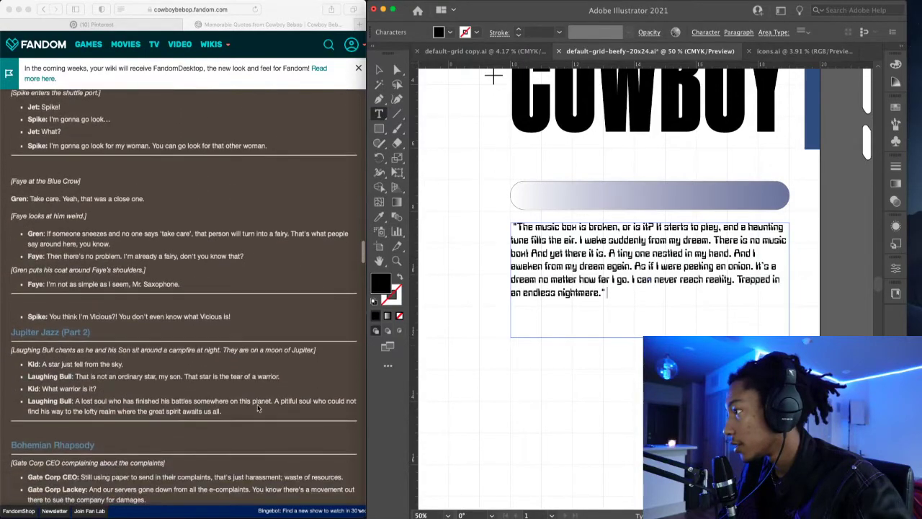
pyautogui.scroll(-10, 257, 407)
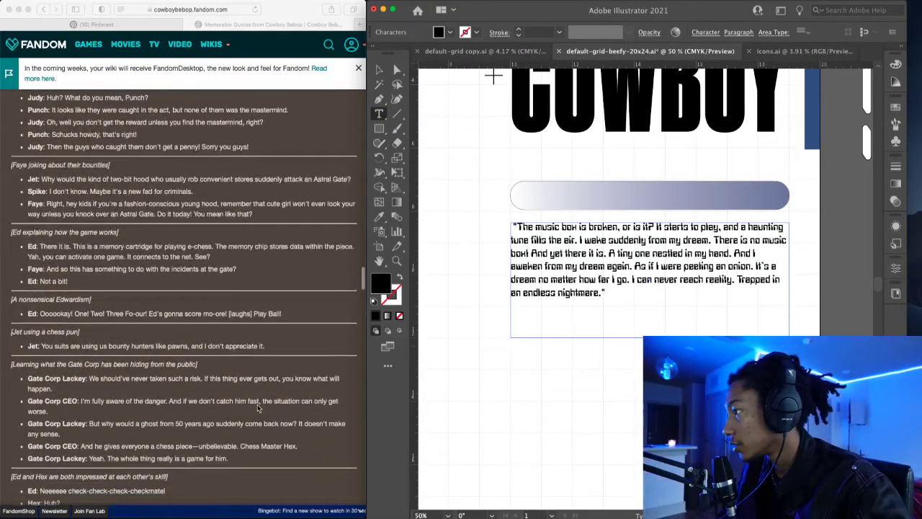
pyautogui.scroll(-10, 253, 310)
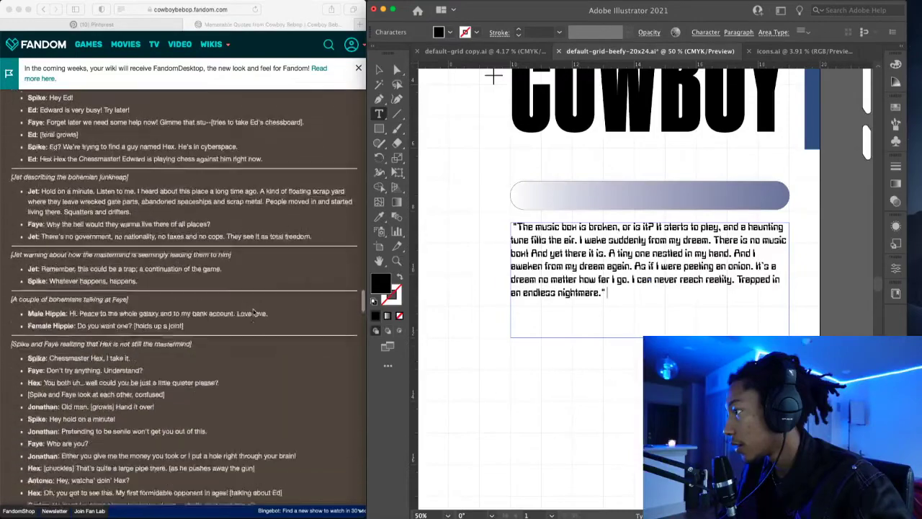
pyautogui.scroll(-1, 253, 311)
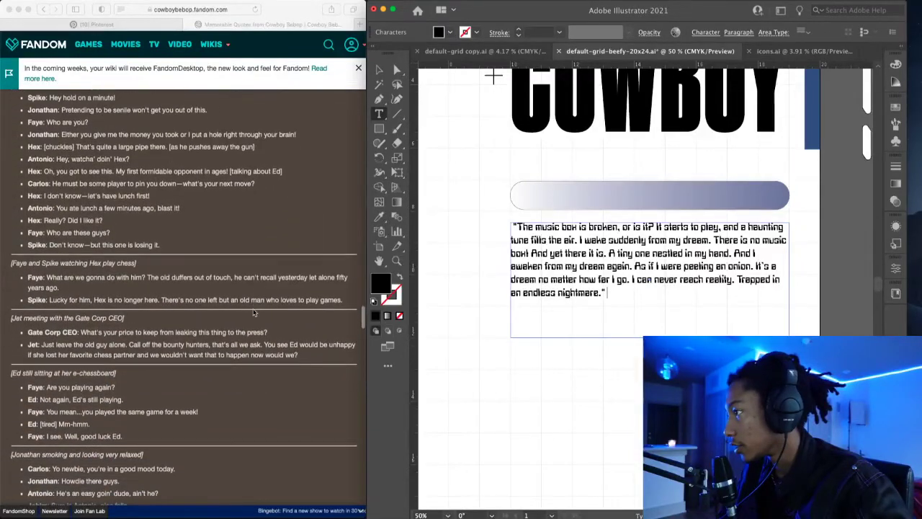
pyautogui.scroll(-15, 253, 312)
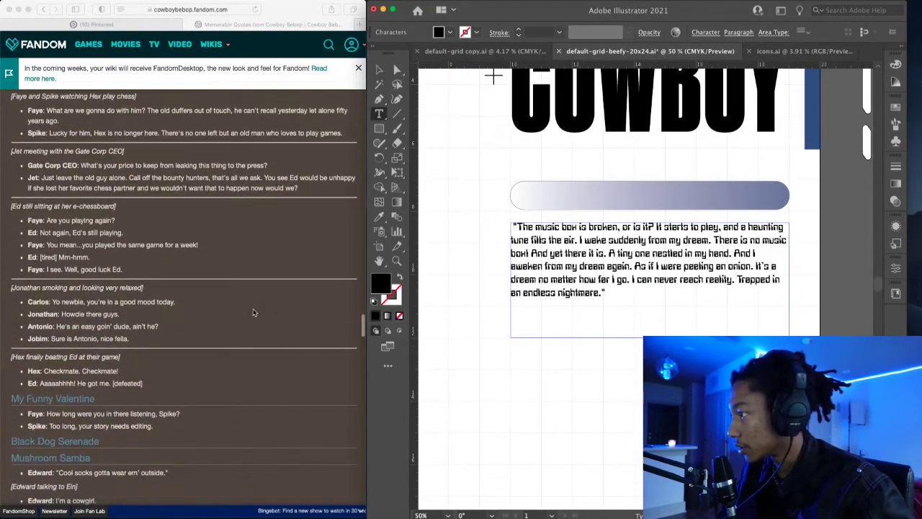
pyautogui.scroll(-20, 253, 312)
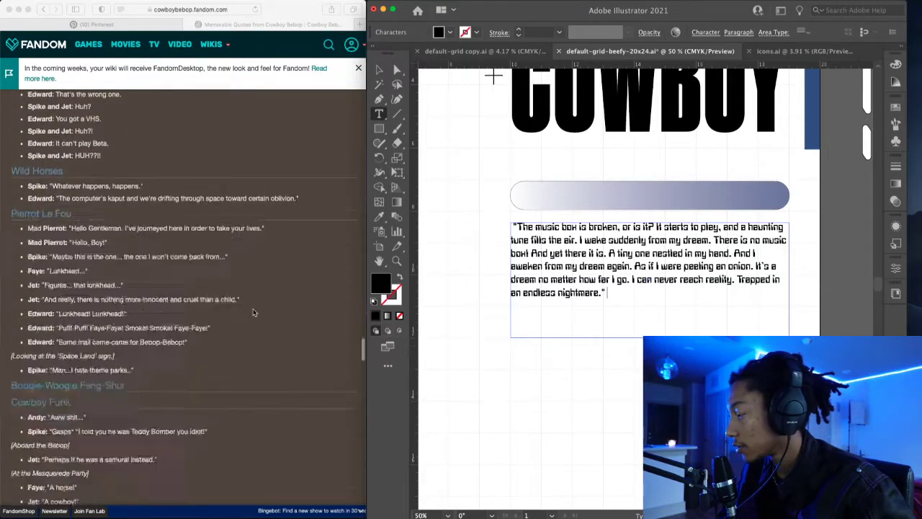
pyautogui.scroll(-6, 253, 308)
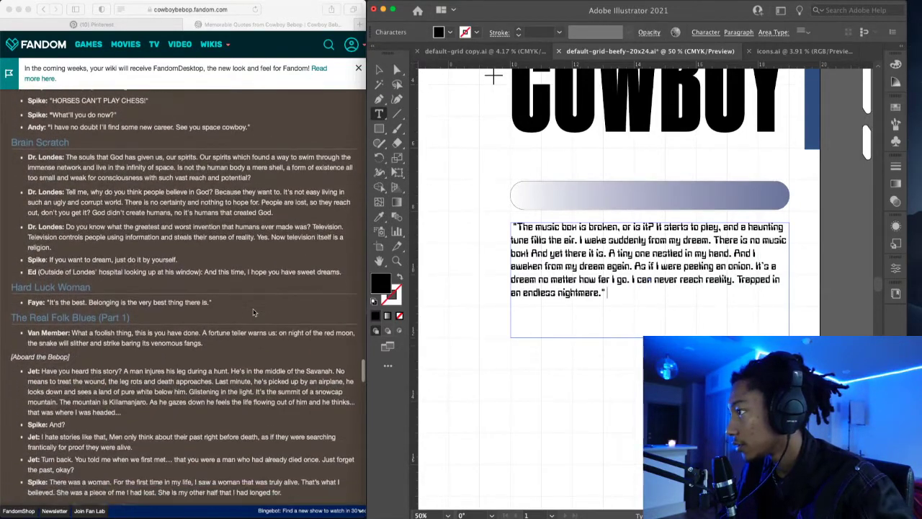
pyautogui.scroll(1, 252, 308)
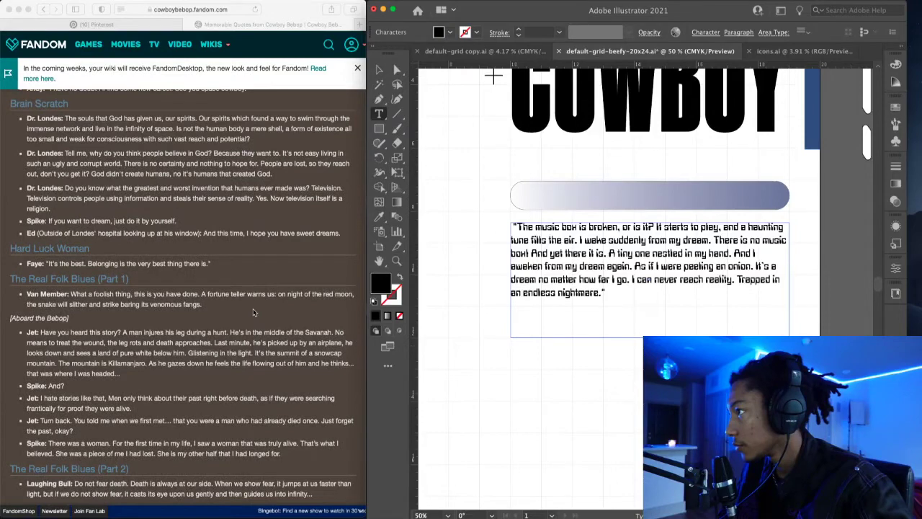
# - Append the Brain Scratch line "If you want to dream, just do it by yourself." to the poster paragraph and remove its quotation marks
pyautogui.click(184, 223)
pyautogui.moveTo(184, 224); pyautogui.dragTo(63, 221)
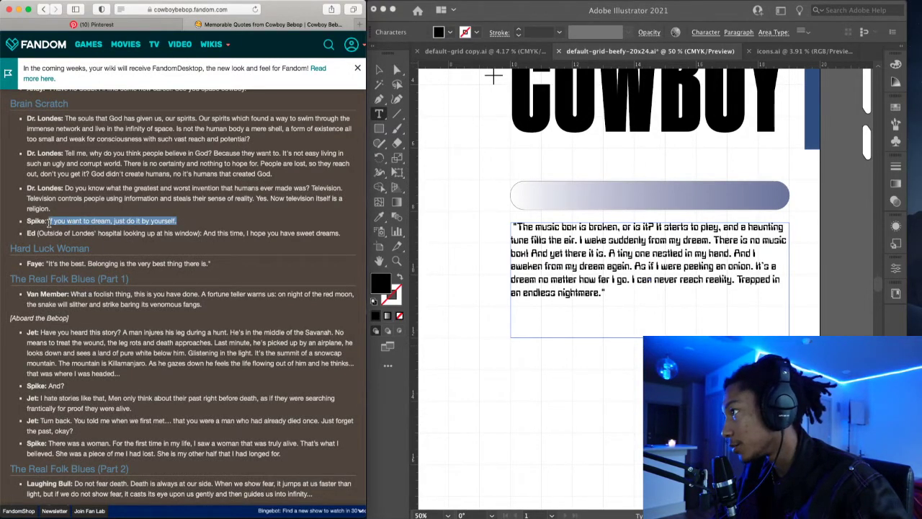
pyautogui.click(614, 294)
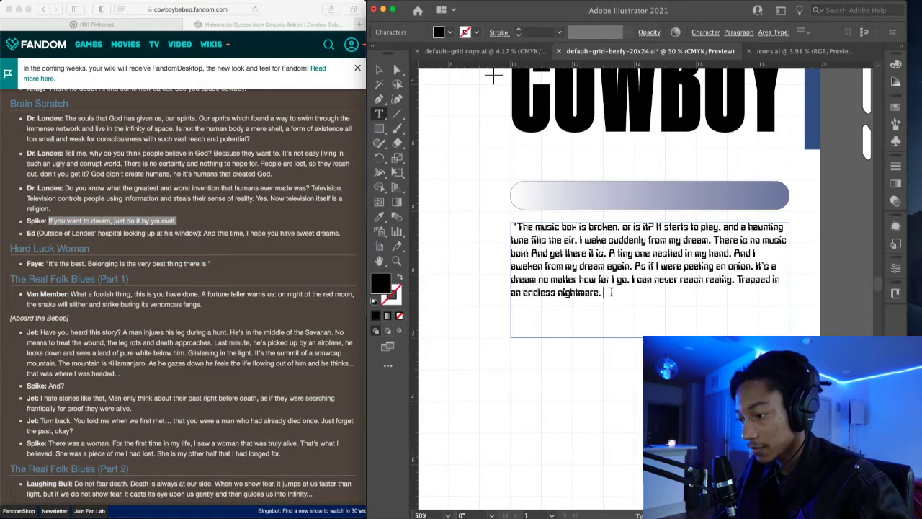
pyautogui.write('If you want to dream, just do it by yourself.')
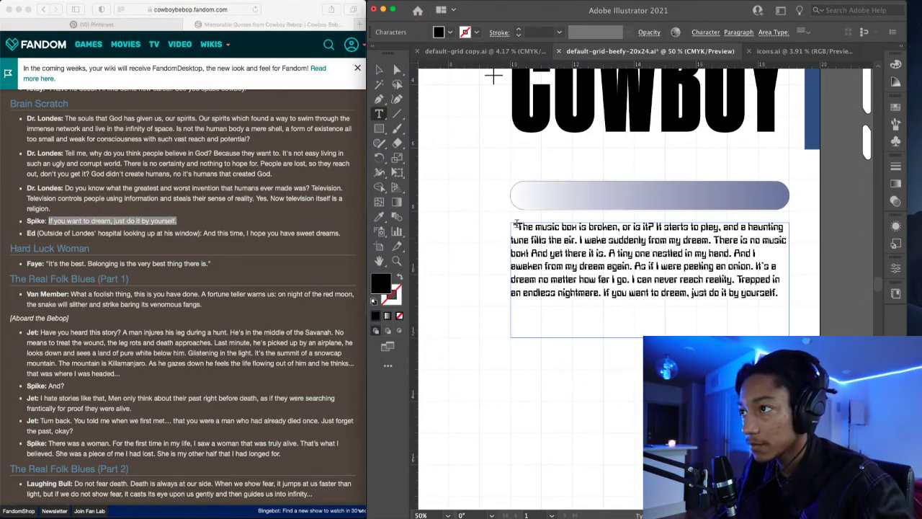
pyautogui.press('BackSpace')
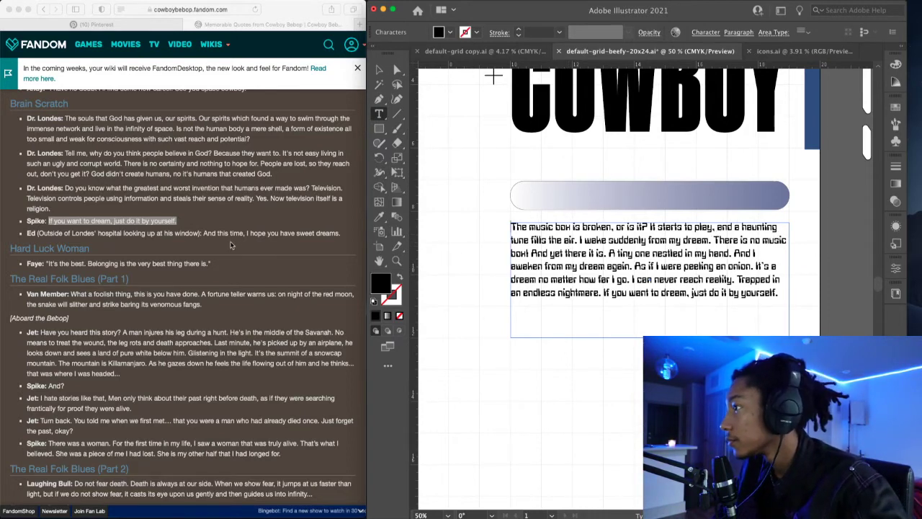
# - Read the remaining wiki quotes from The Real Folk Blues through the ending title cards to Knocking on Heaven's Door
pyautogui.click(243, 266)
pyautogui.scroll(-10, 234, 360)
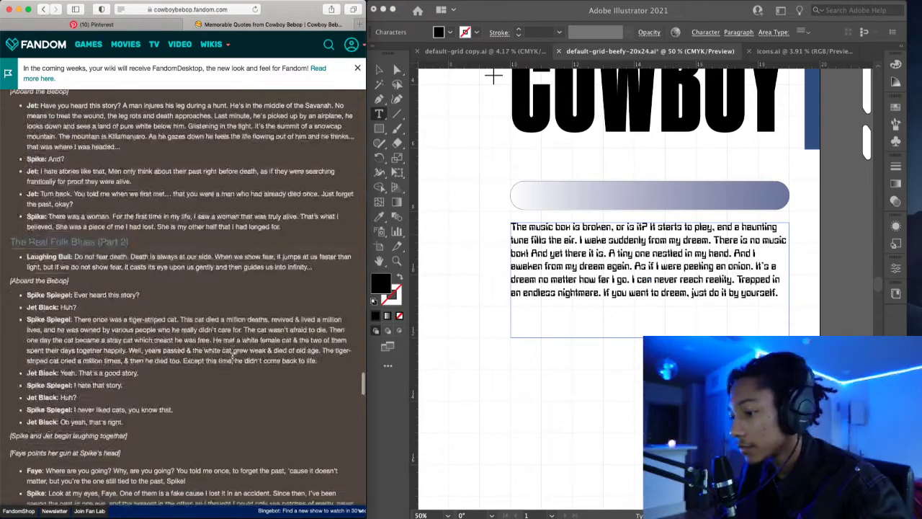
pyautogui.scroll(-5, 232, 356)
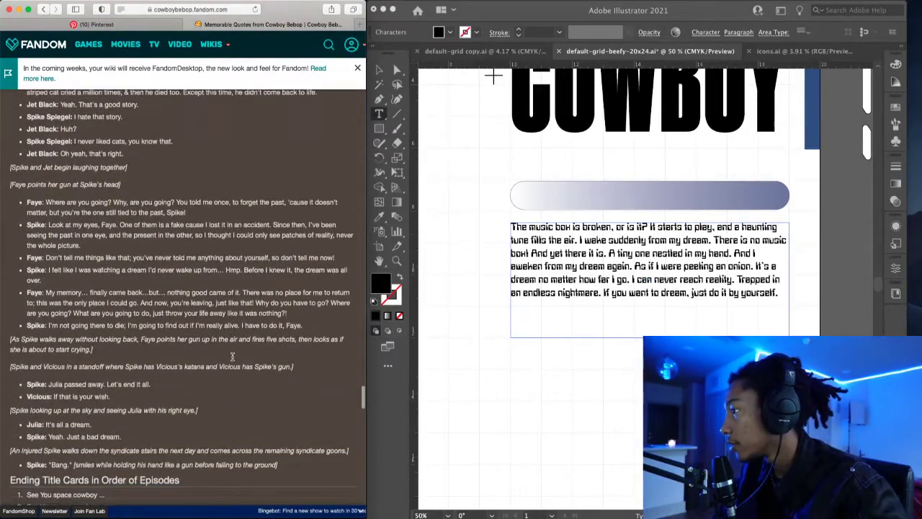
pyautogui.scroll(-4, 232, 356)
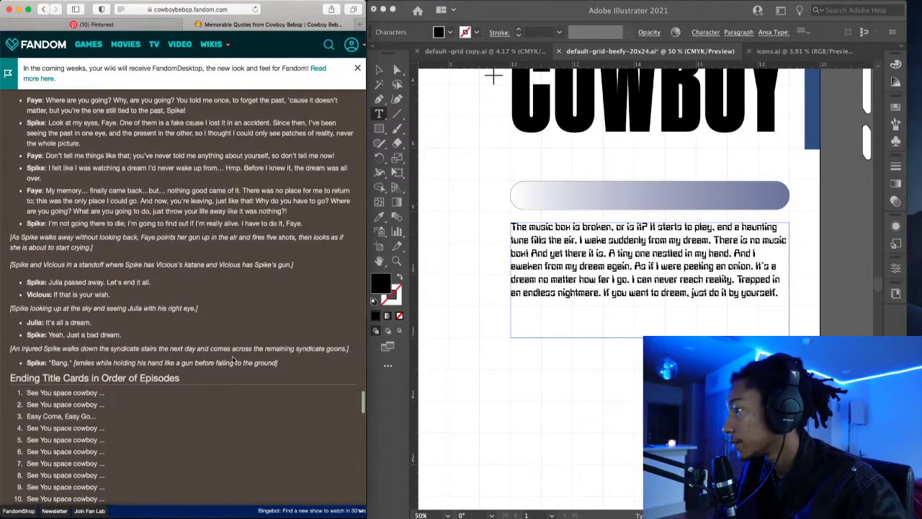
pyautogui.scroll(-3, 232, 356)
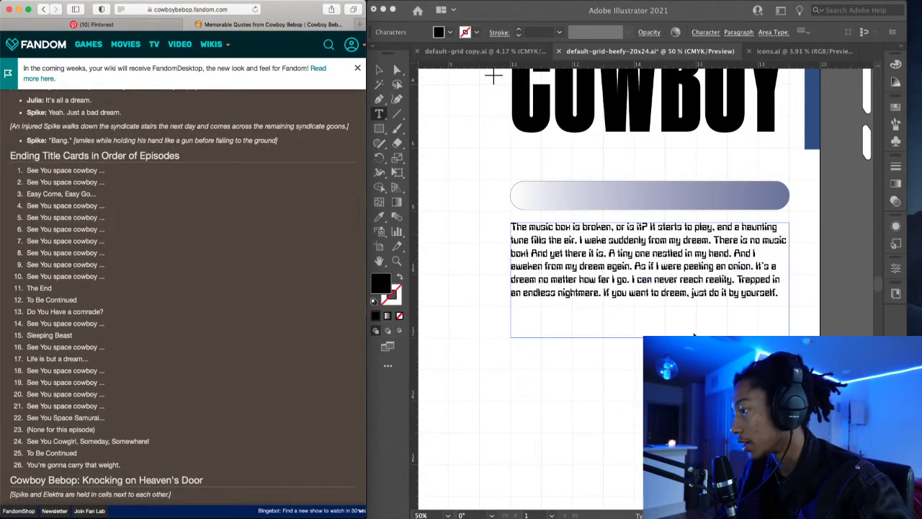
pyautogui.scroll(-1, 288, 374)
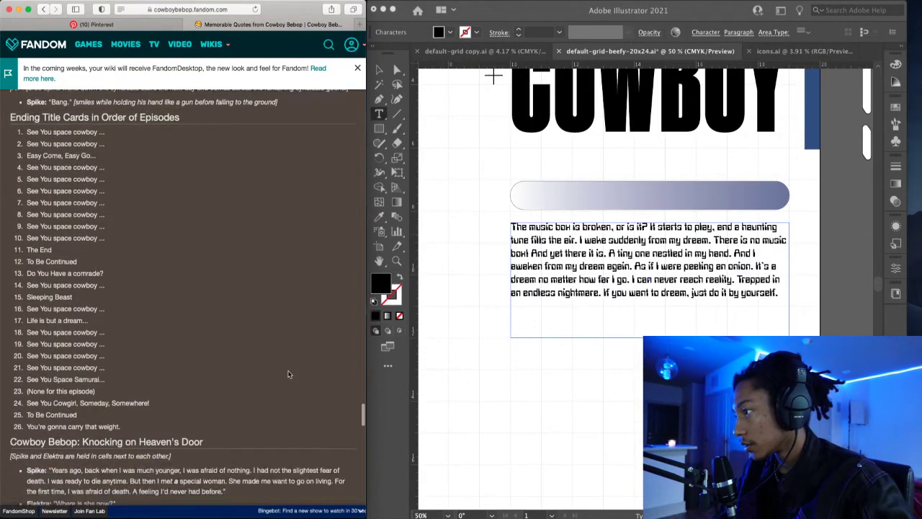
pyautogui.scroll(-10, 288, 374)
pyautogui.scroll(20, 289, 374)
pyautogui.scroll(1, 288, 374)
# - Return to the "cowboy bebop spike dialogue" search results and look through them for another quote source
pyautogui.click(45, 10)
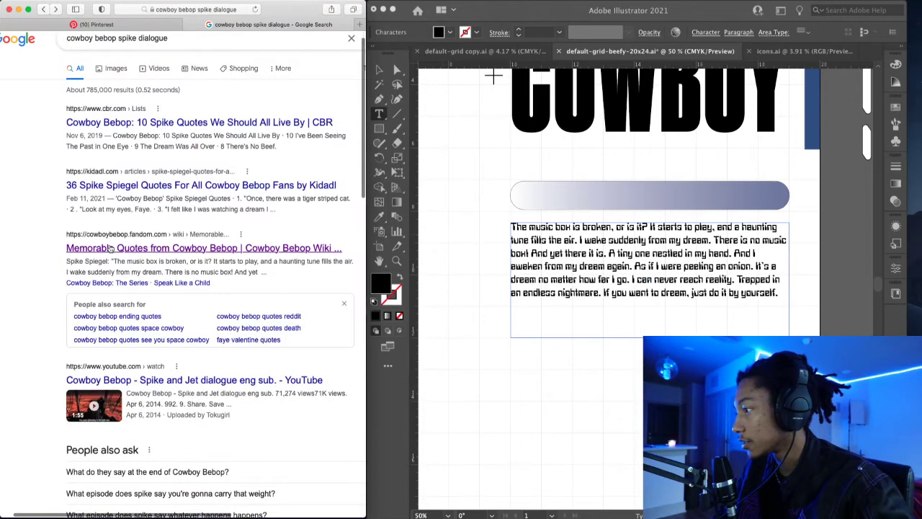
pyautogui.scroll(-1, 111, 247)
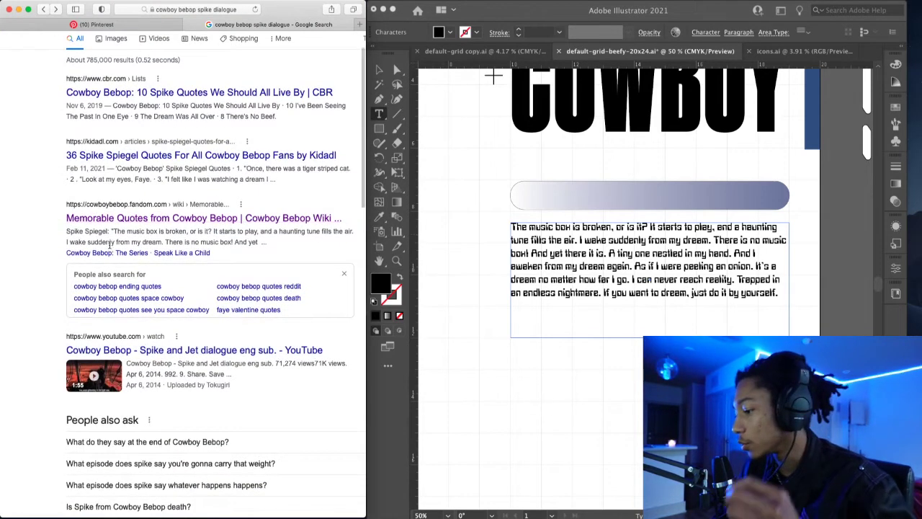
pyautogui.scroll(-3, 110, 243)
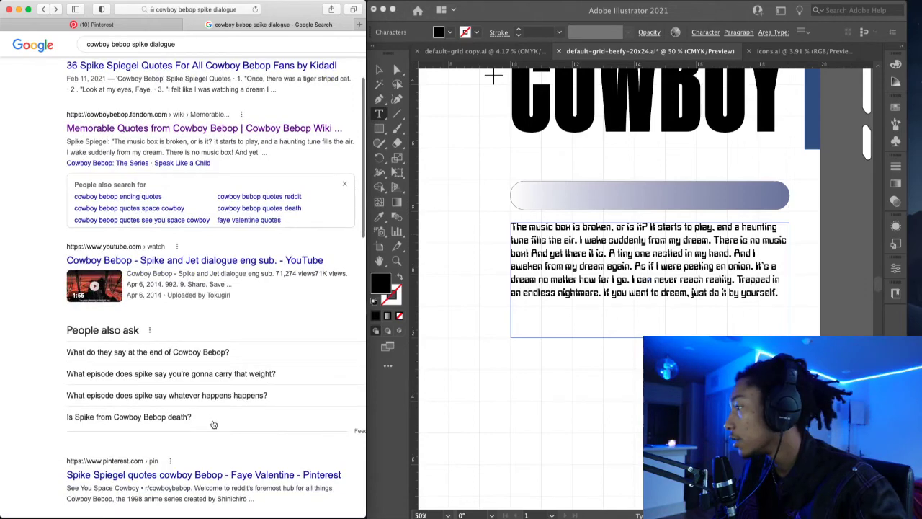
pyautogui.scroll(-3, 213, 425)
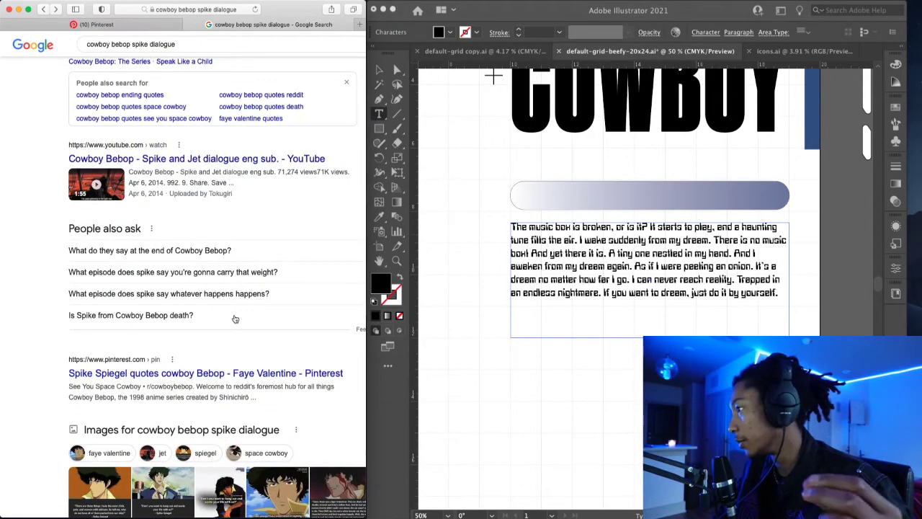
# - Open the Kidadl article with 36 Spike Spiegel quotes from the "cowboy bebop spike dialogue" search results
pyautogui.scroll(-2, 235, 318)
pyautogui.scroll(1, 235, 318)
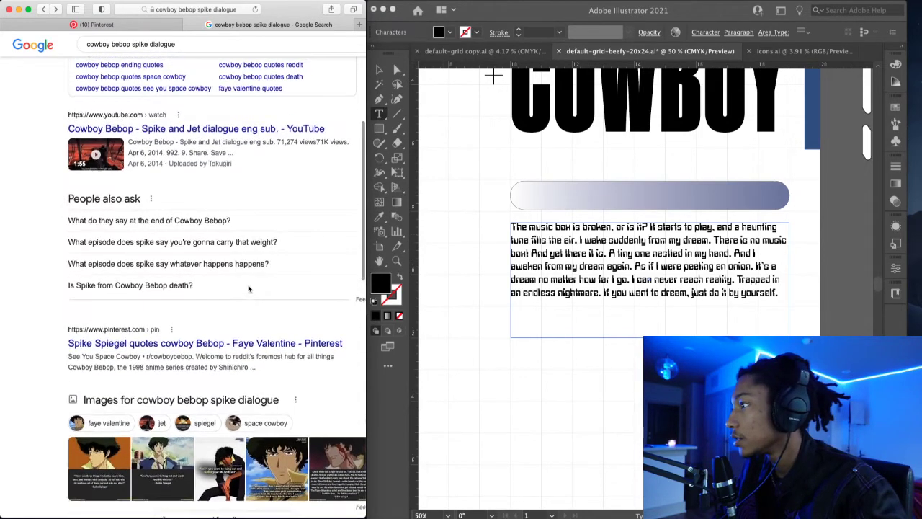
pyautogui.scroll(1, 249, 289)
pyautogui.scroll(10, 249, 290)
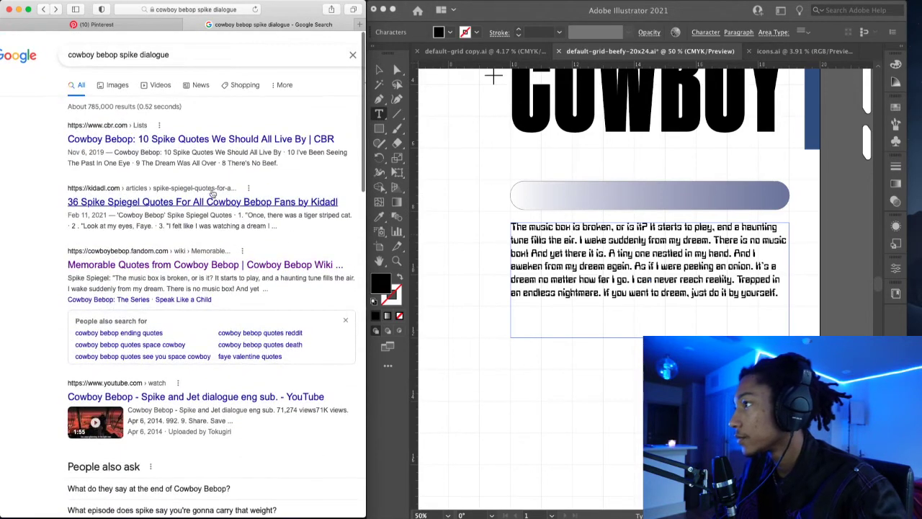
pyautogui.click(213, 202)
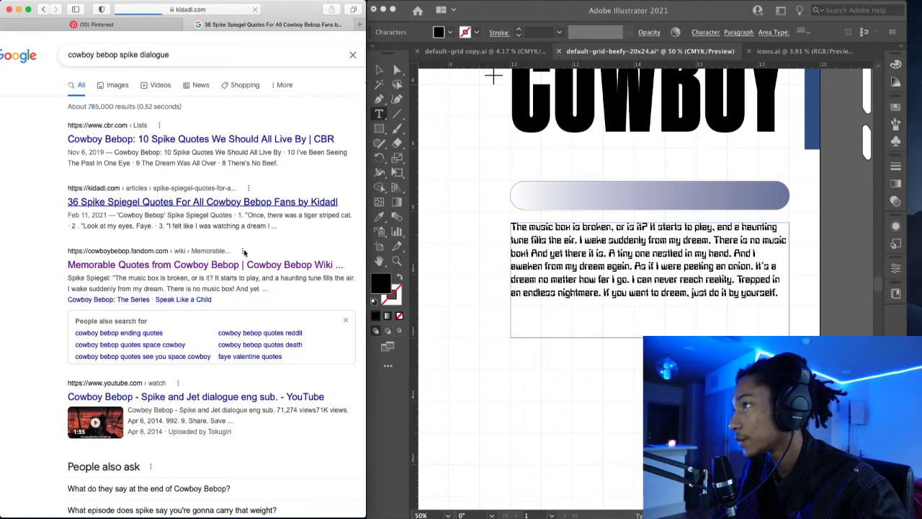
# - Read the article's introduction and its first few numbered Spike Spiegel quotes for a passage that suits the poster
pyautogui.scroll(-8, 263, 302)
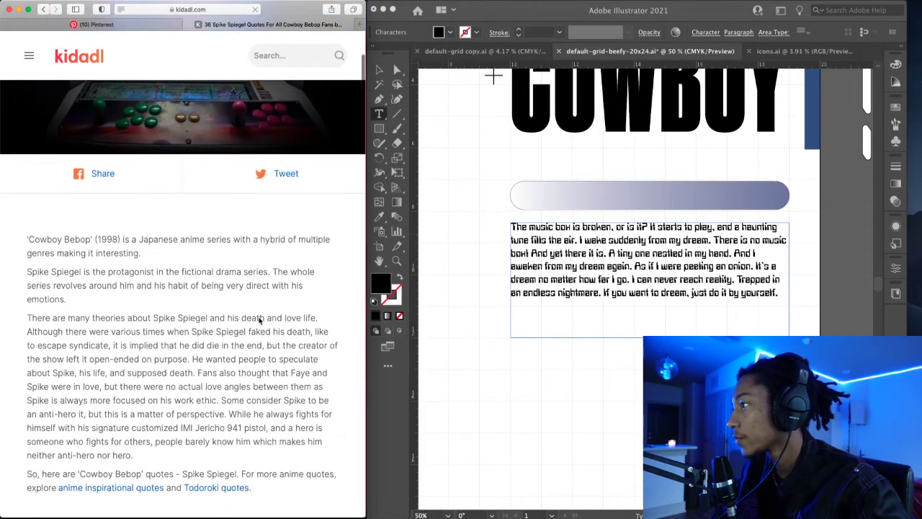
pyautogui.scroll(-5, 259, 321)
pyautogui.scroll(-4, 259, 318)
pyautogui.scroll(-5, 259, 317)
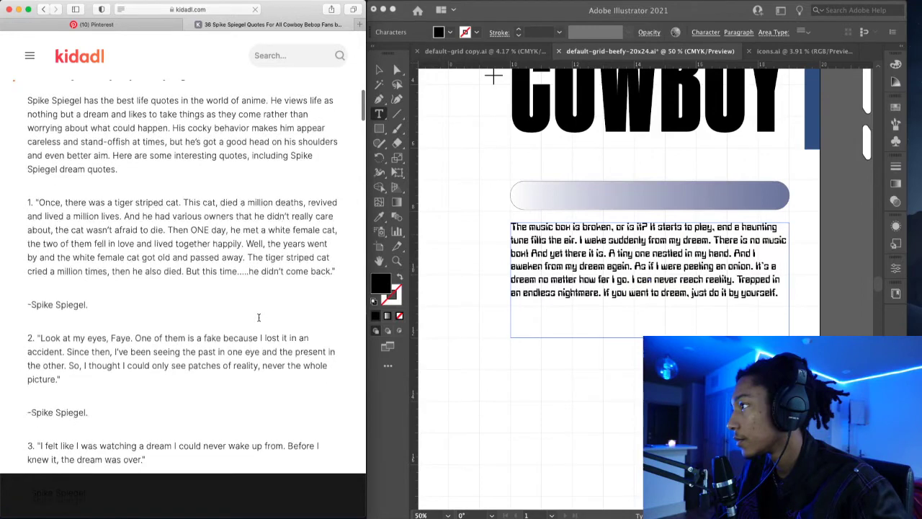
pyautogui.scroll(3, 117, 281)
pyautogui.scroll(-3, 112, 317)
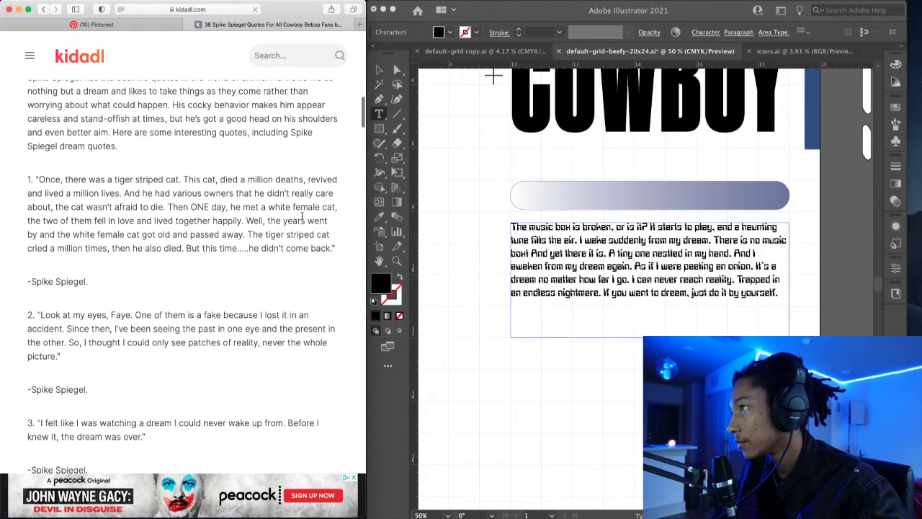
pyautogui.scroll(-2, 196, 224)
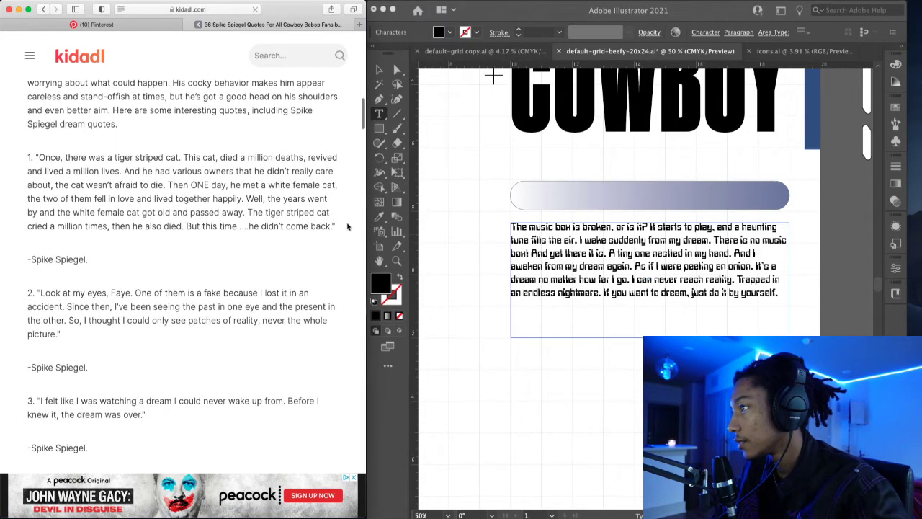
pyautogui.scroll(-10, 340, 228)
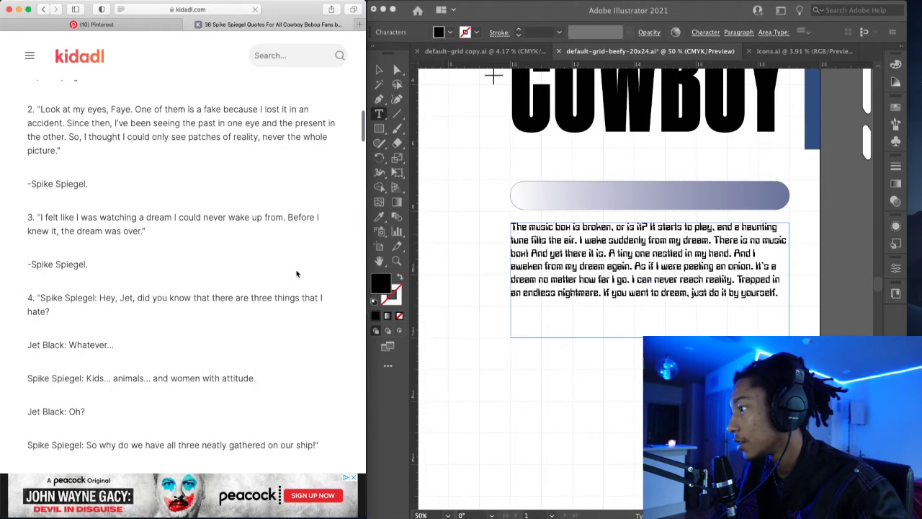
# - Skim the article's remaining quotes for more Spike lines and return to the first quote
pyautogui.scroll(-10, 296, 274)
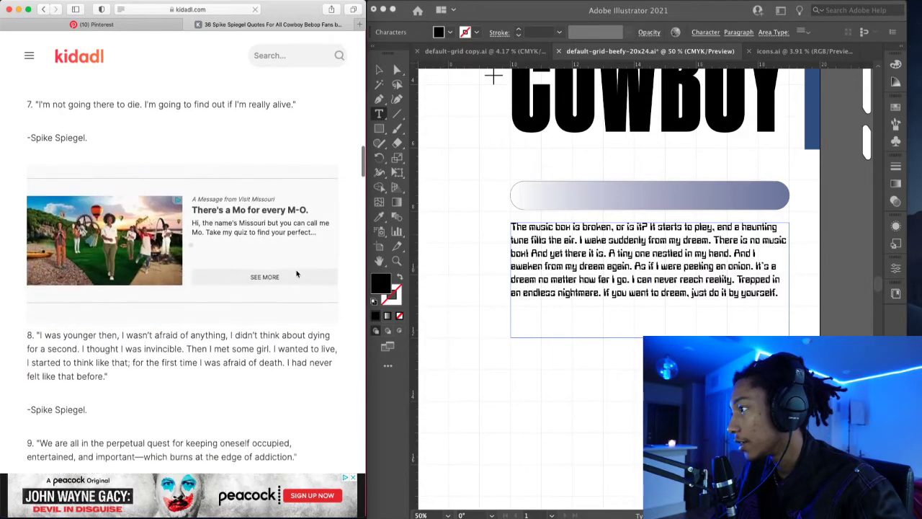
pyautogui.scroll(-10, 296, 274)
pyautogui.scroll(8, 296, 274)
pyautogui.scroll(-10, 296, 273)
pyautogui.scroll(-9, 297, 274)
pyautogui.scroll(2, 297, 274)
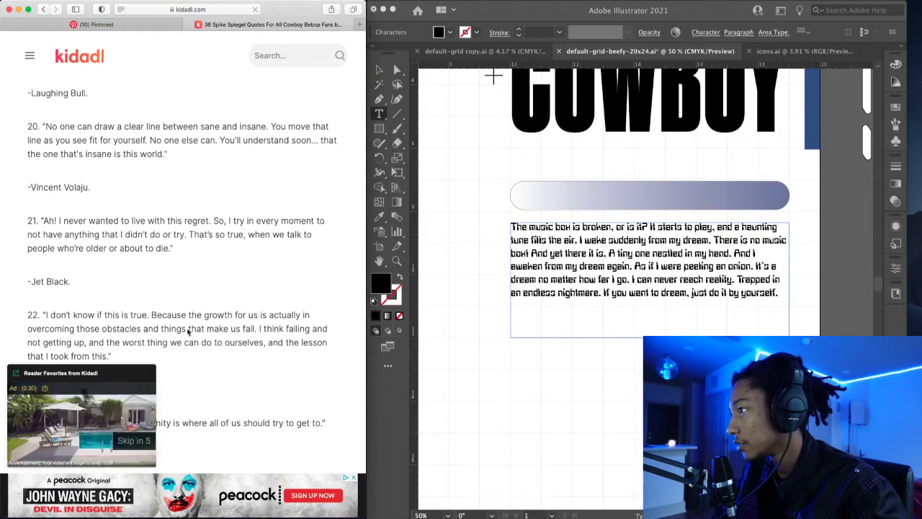
pyautogui.scroll(-3, 189, 335)
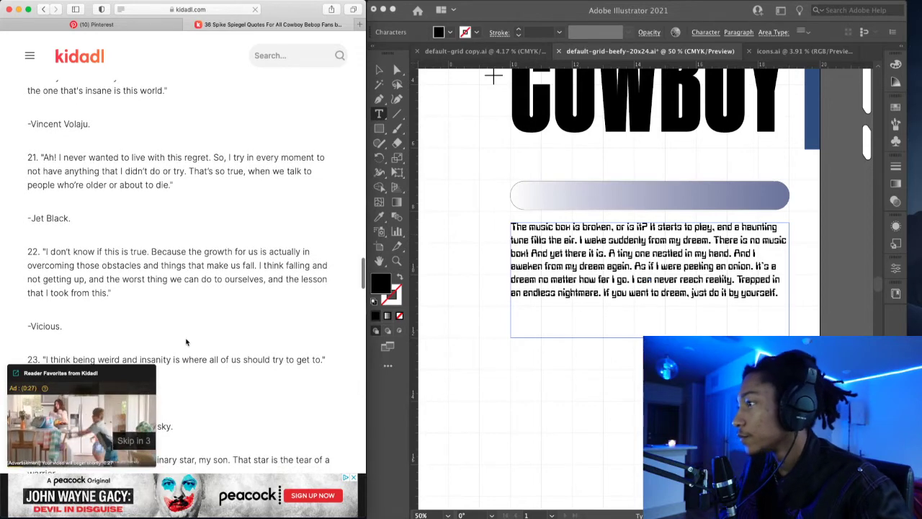
pyautogui.scroll(-2, 186, 342)
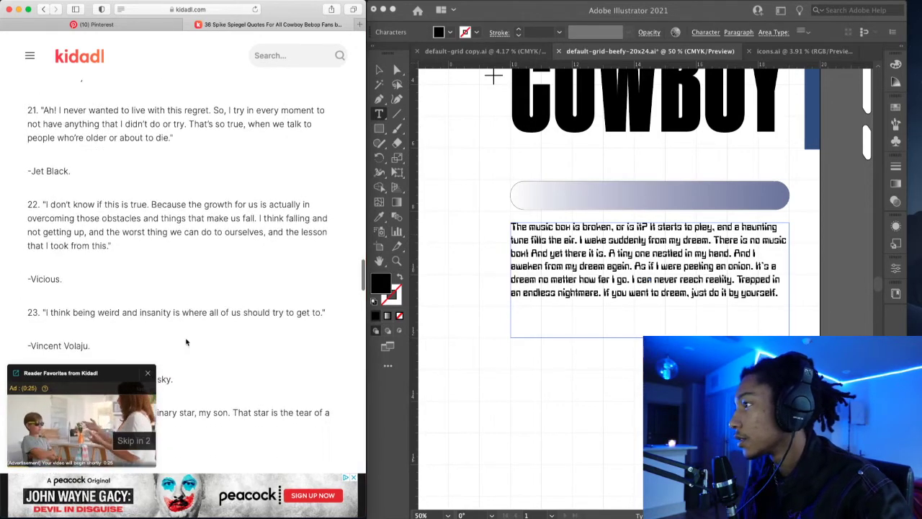
pyautogui.scroll(-10, 186, 342)
pyautogui.scroll(-20, 186, 342)
pyautogui.scroll(20, 186, 341)
pyautogui.scroll(20, 186, 342)
pyautogui.scroll(-15, 186, 341)
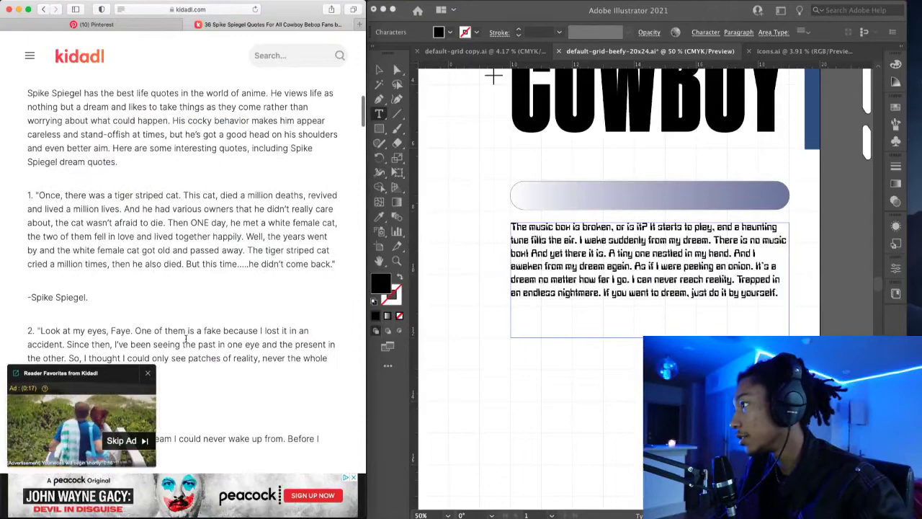
# - Try replacing the whole poster paragraph with the article's "Once, there was a tiger striped cat" quote, and undo the replacement
pyautogui.moveTo(346, 268); pyautogui.dragTo(34, 196)
pyautogui.press('super+c')
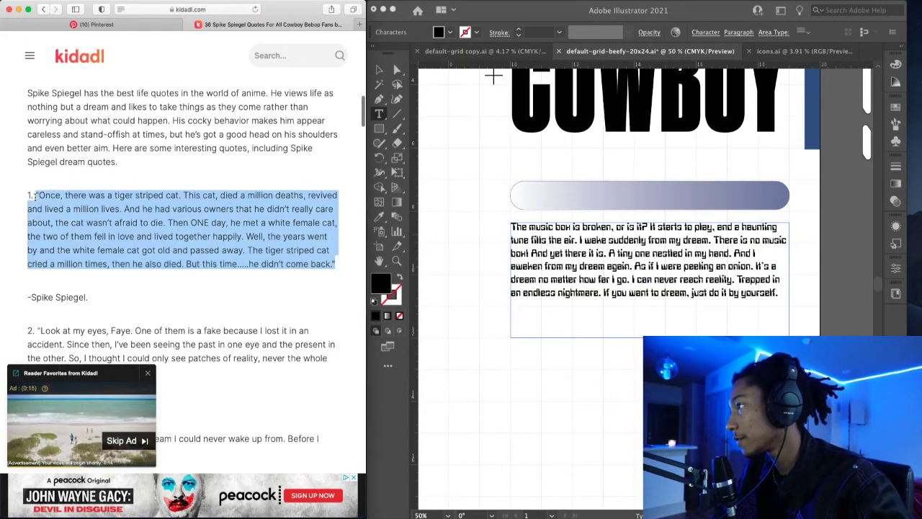
pyautogui.click(624, 263)
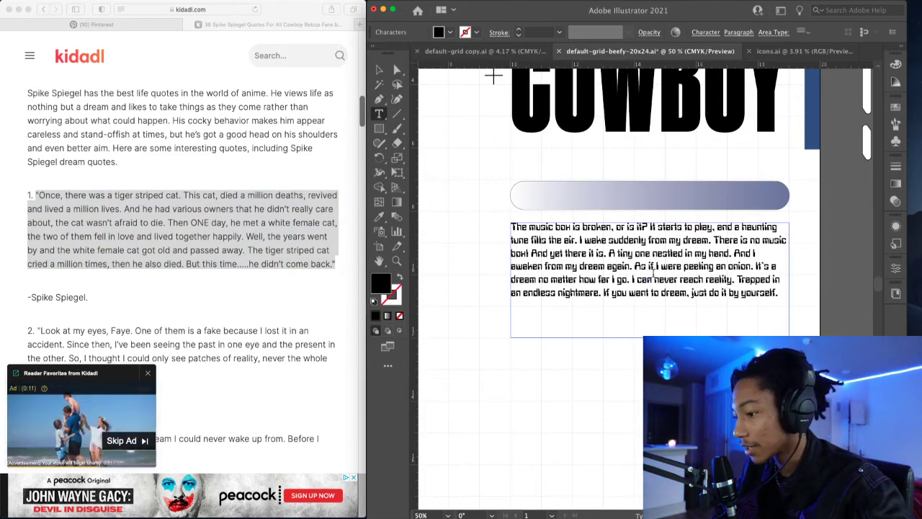
pyautogui.press('super+a')
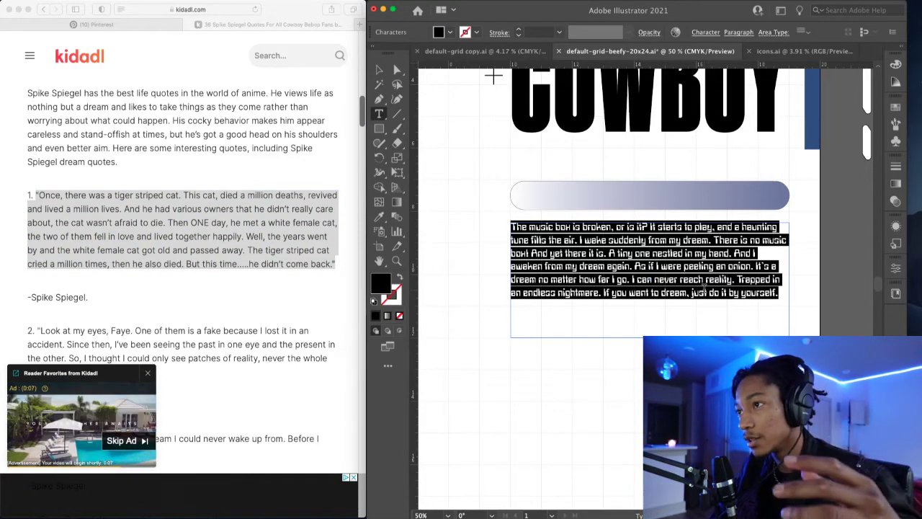
pyautogui.press('super+v')
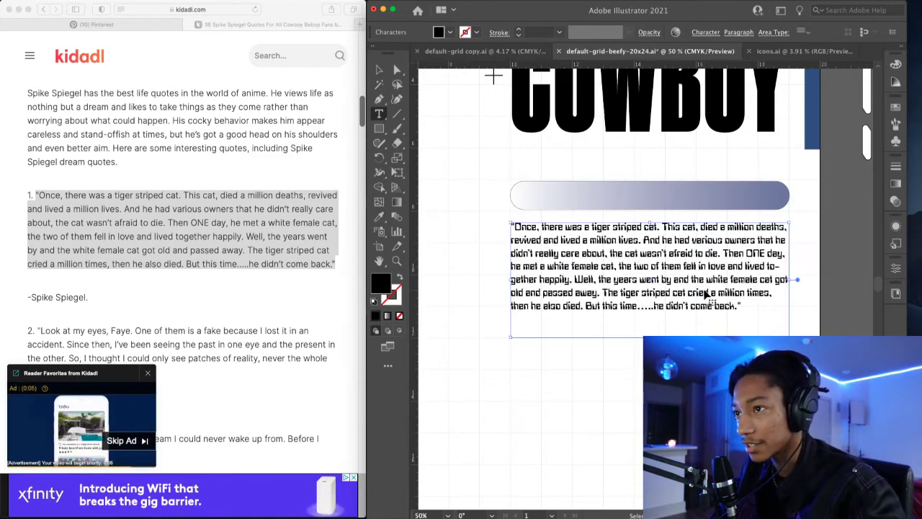
pyautogui.press('super+z')
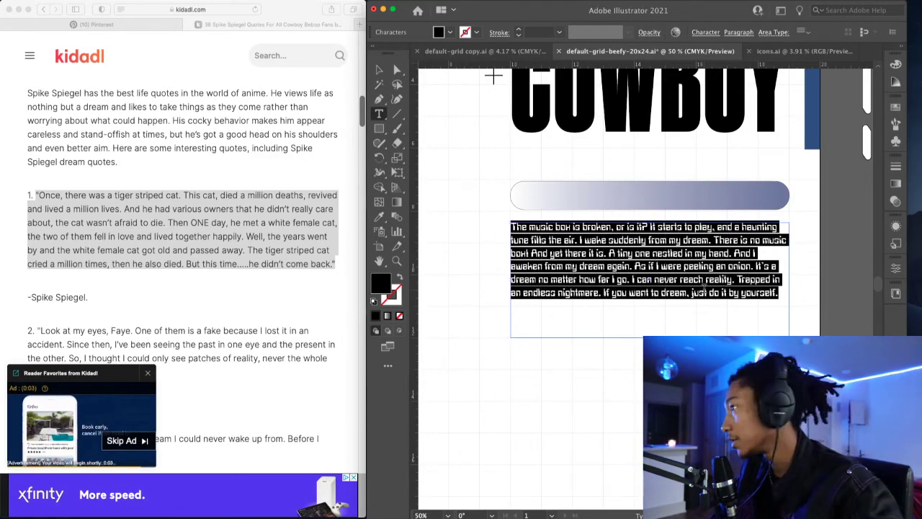
# - Set the insertion point at the end of the poster paragraph and copy the "Look at my eyes, Faye" quote from the article
pyautogui.click(769, 300)
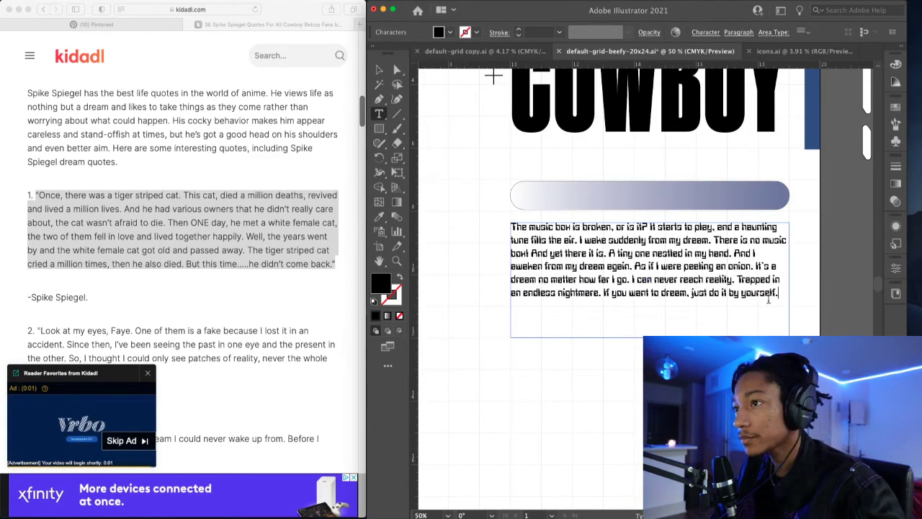
pyautogui.scroll(4, 293, 267)
pyautogui.scroll(-8, 293, 268)
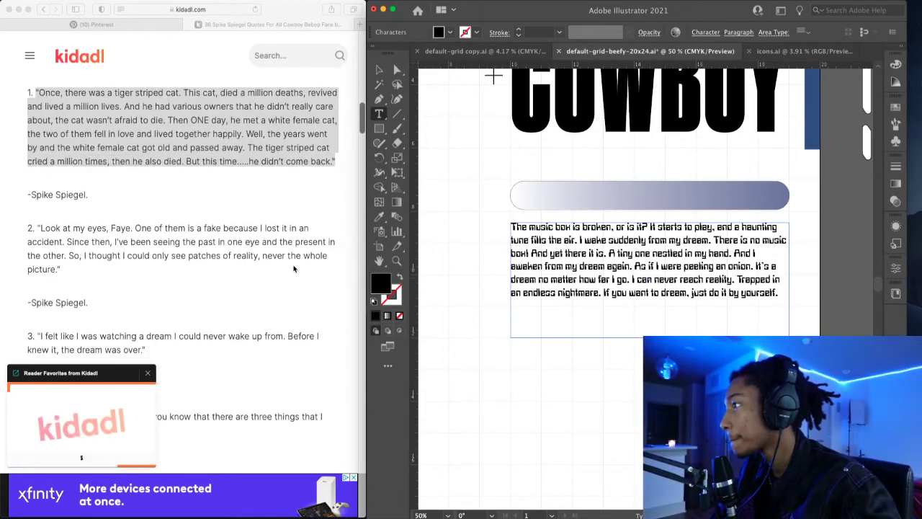
pyautogui.click(133, 232)
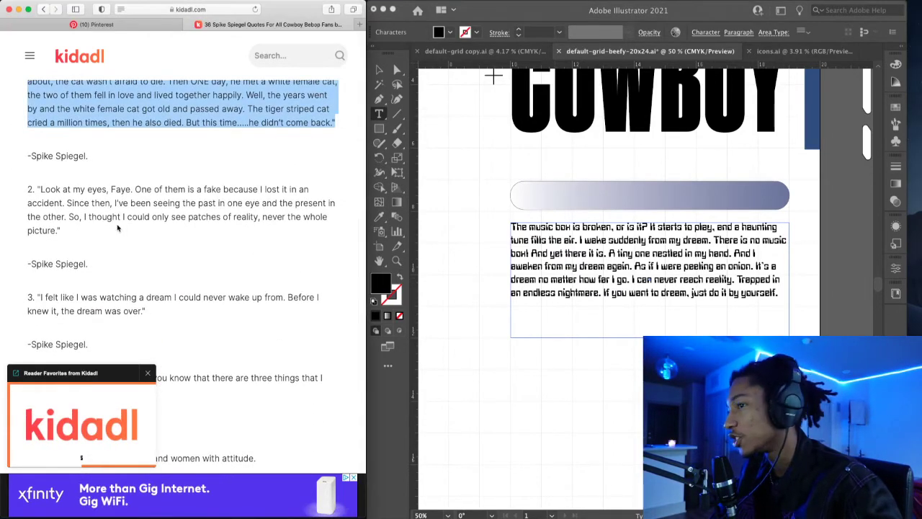
pyautogui.click(69, 259)
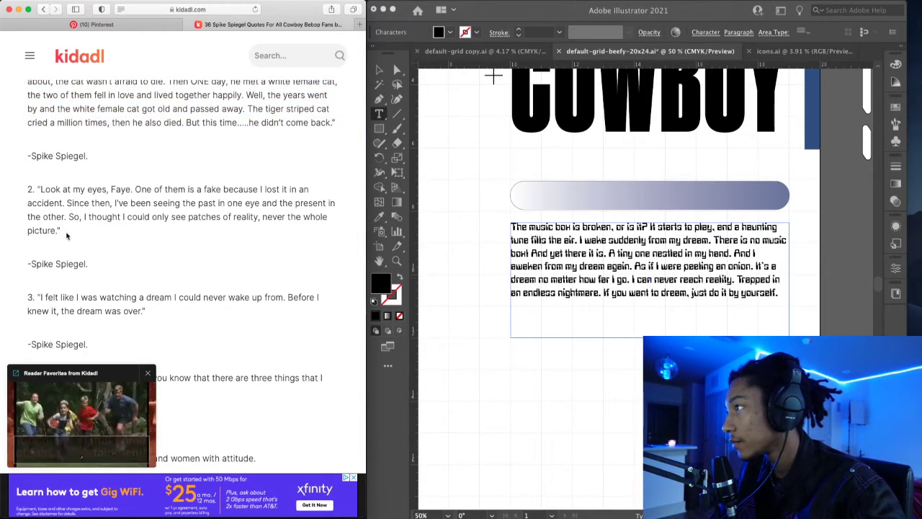
pyautogui.moveTo(62, 233); pyautogui.dragTo(38, 189)
pyautogui.press('super+c')
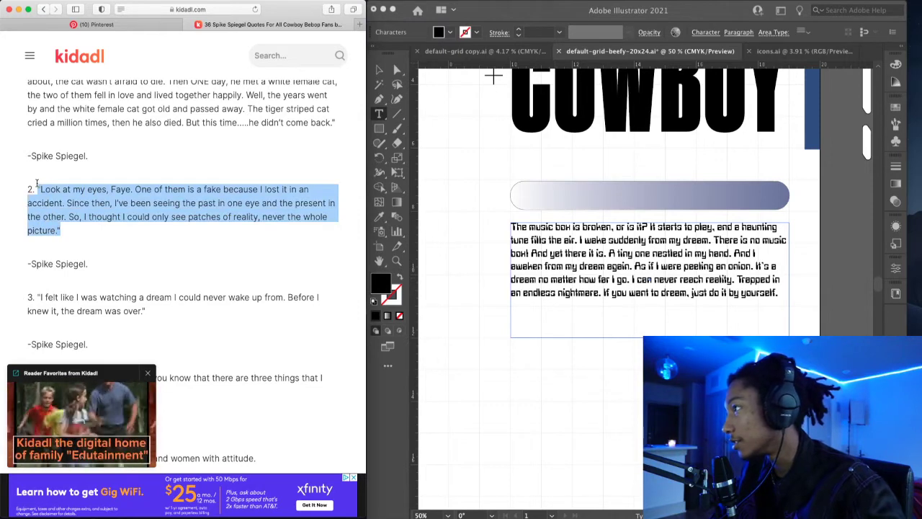
pyautogui.click(123, 189)
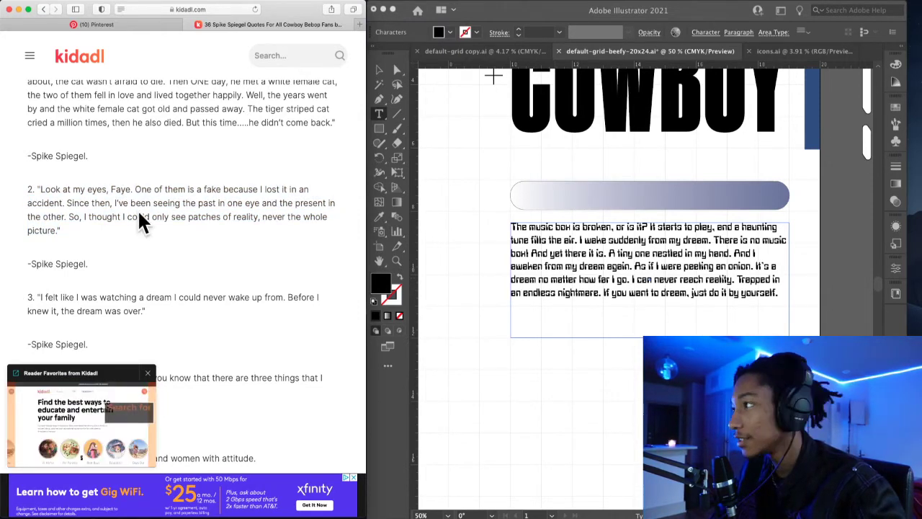
# - Append the copied "Look at my eyes, Faye" quote to the poster paragraph and extend the text frame downward to fit it
pyautogui.click(570, 309)
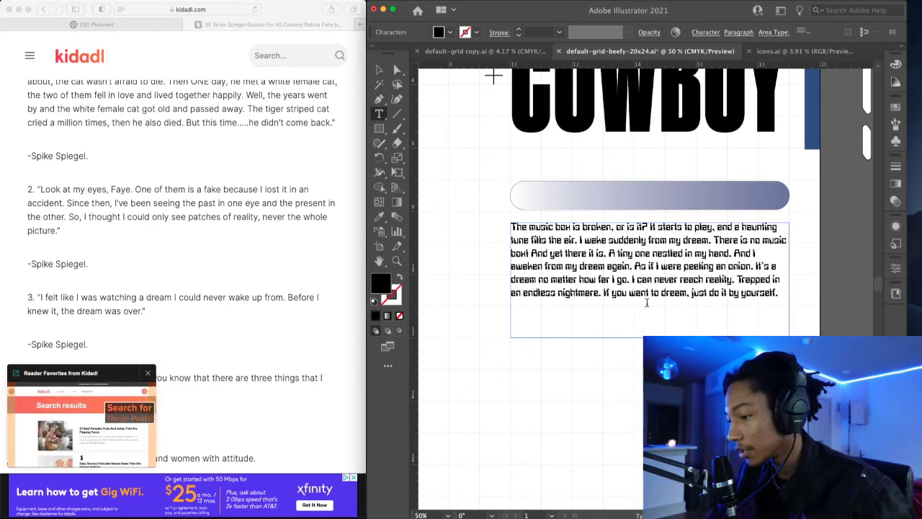
pyautogui.press('Escape')
pyautogui.press('super+v')
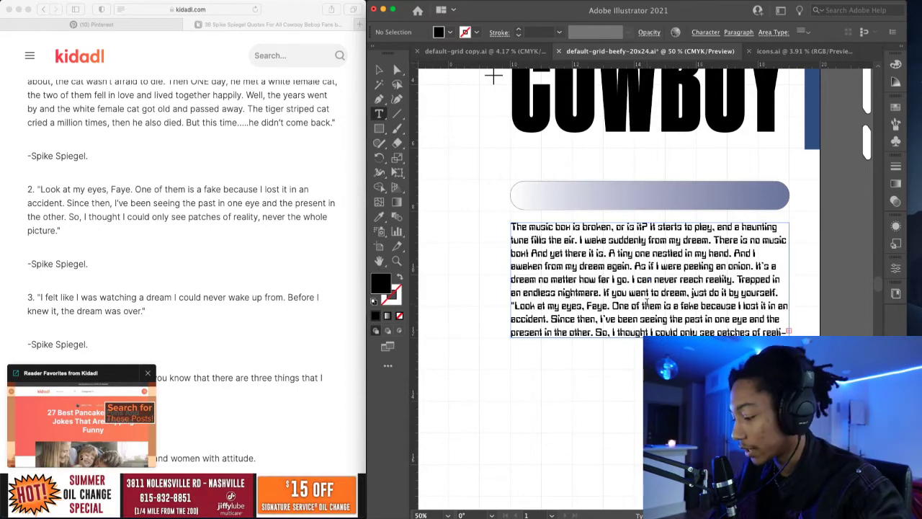
pyautogui.press('Escape')
pyautogui.moveTo(650, 336); pyautogui.dragTo(649, 353)
# - Reduce the font size of the entire poster paragraph to 0.35 in and finally to 0.34 in
pyautogui.doubleClick(657, 320)
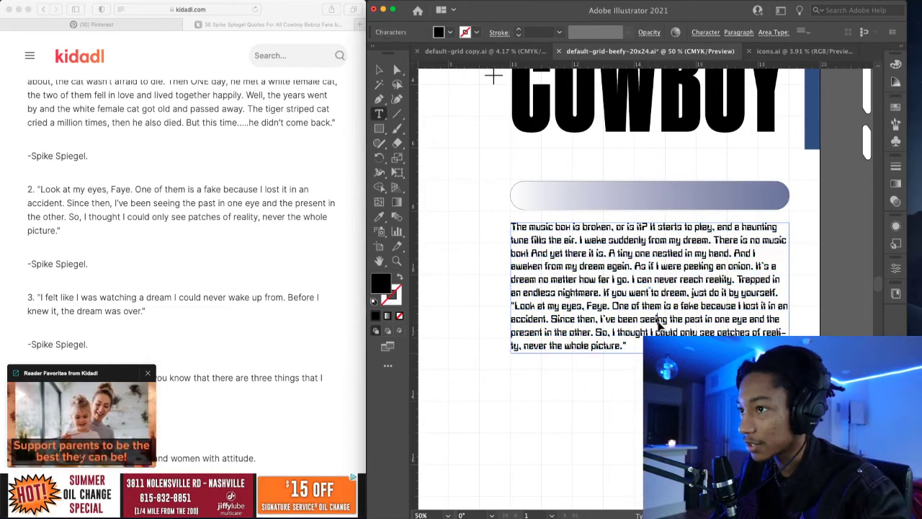
pyautogui.press('super+a')
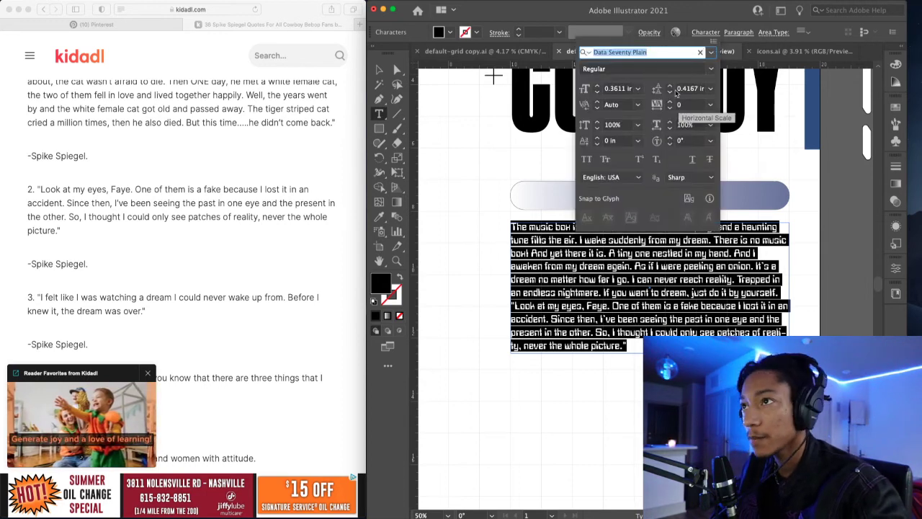
pyautogui.click(618, 89)
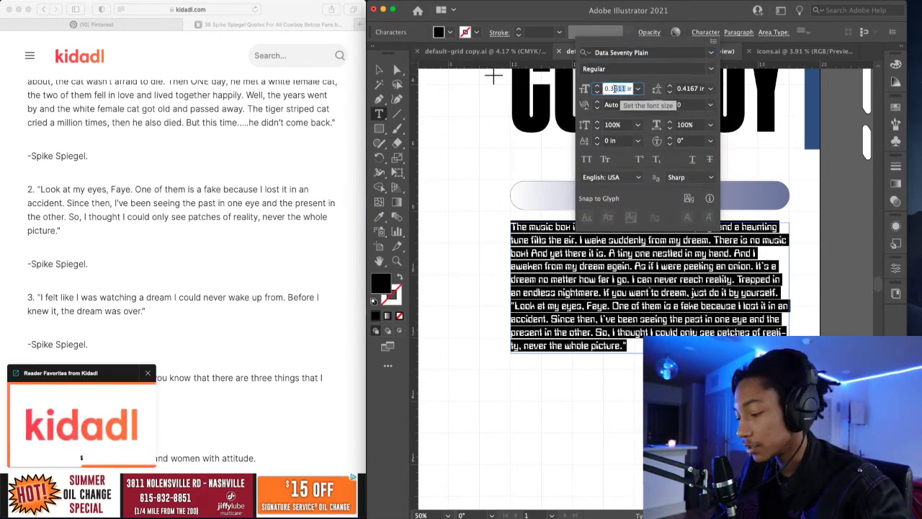
pyautogui.write('0.35')
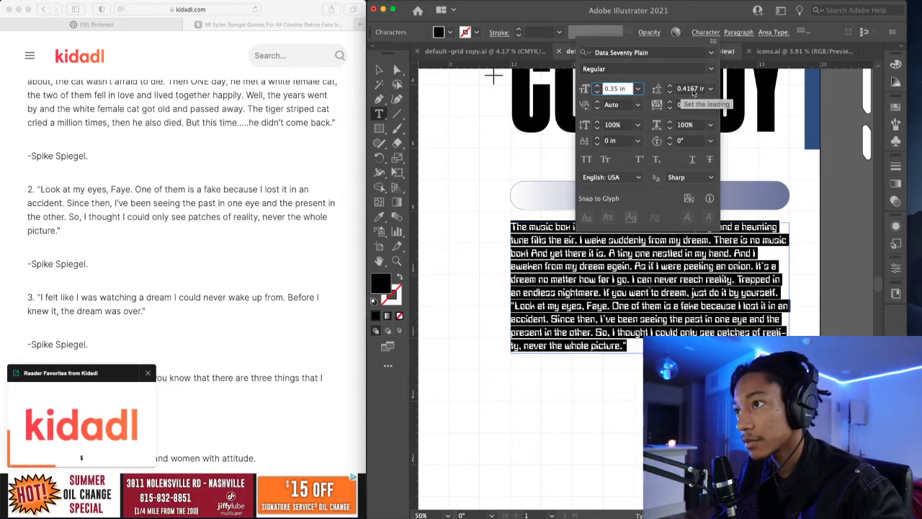
pyautogui.press('Tab')
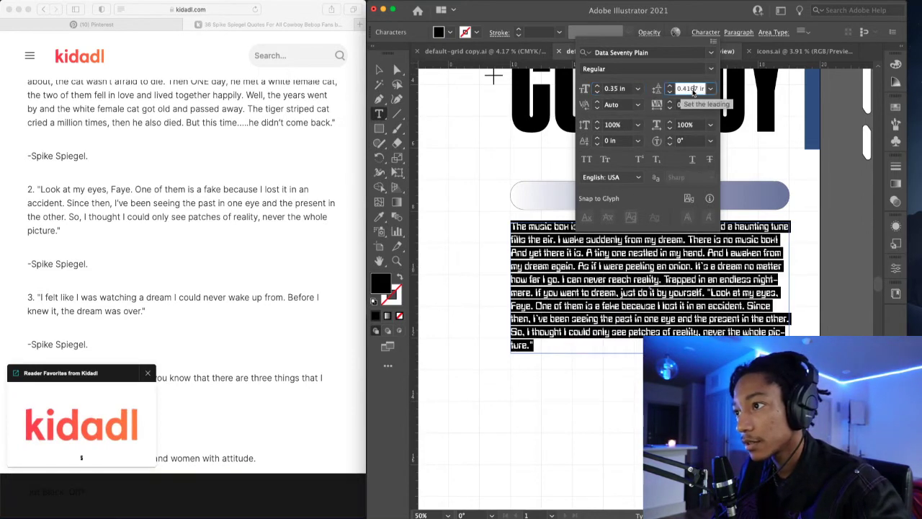
pyautogui.click(617, 89)
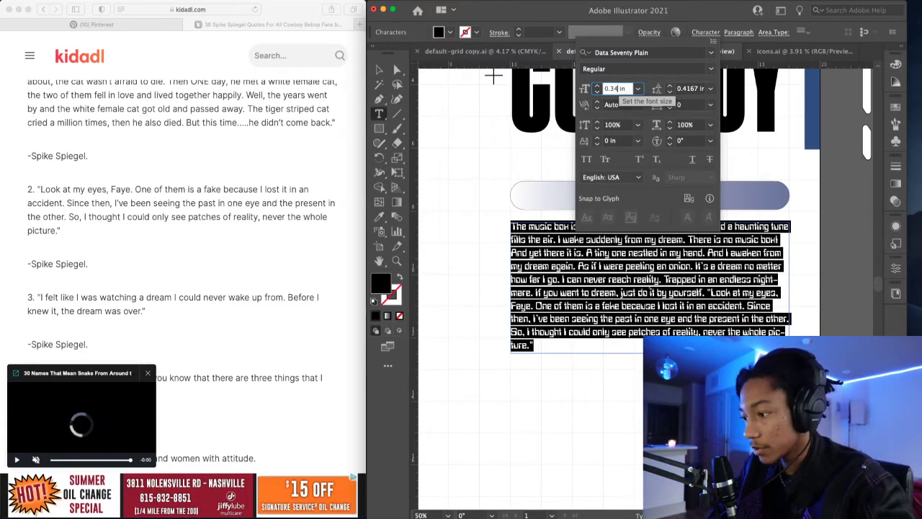
pyautogui.press('Tab')
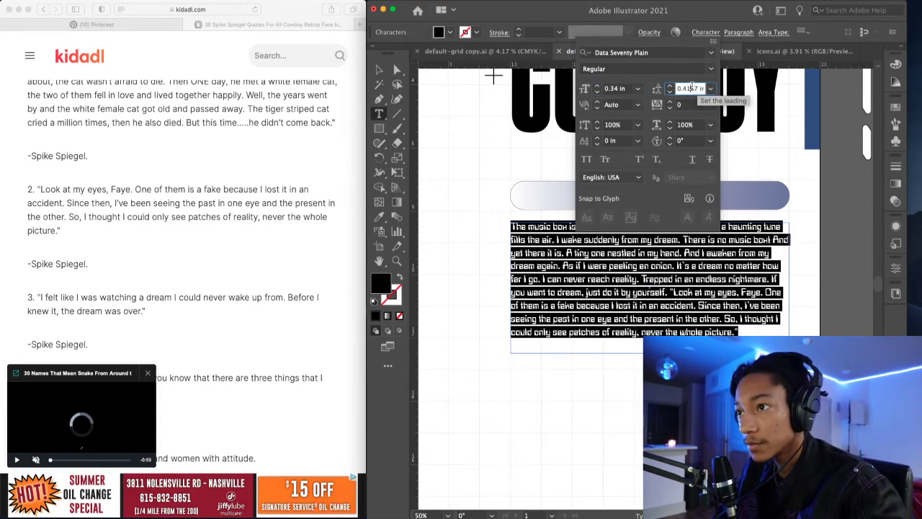
pyautogui.press('Escape')
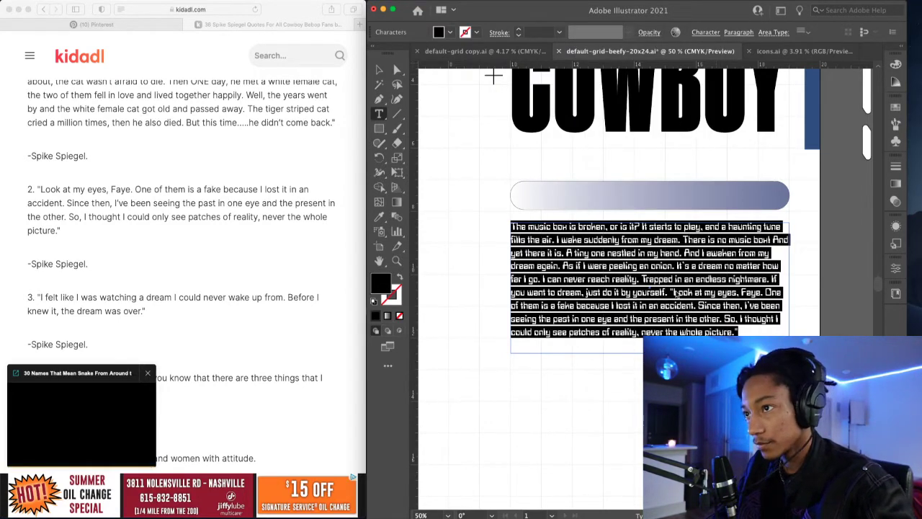
pyautogui.click(664, 299)
pyautogui.press('Escape')
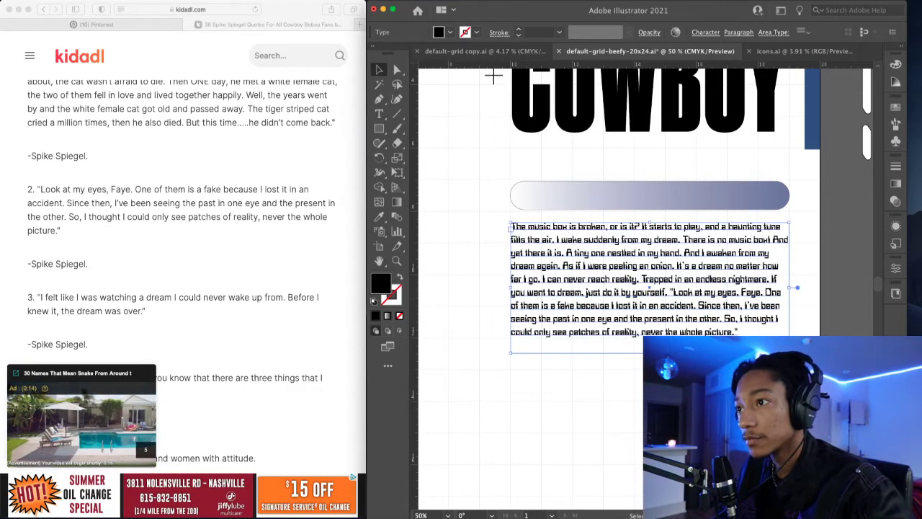
# - Shorten the poster paragraph's text frame so its lower edge sits just below the last line of text
pyautogui.moveTo(650, 353); pyautogui.dragTo(650, 337)
pyautogui.click(809, 254)
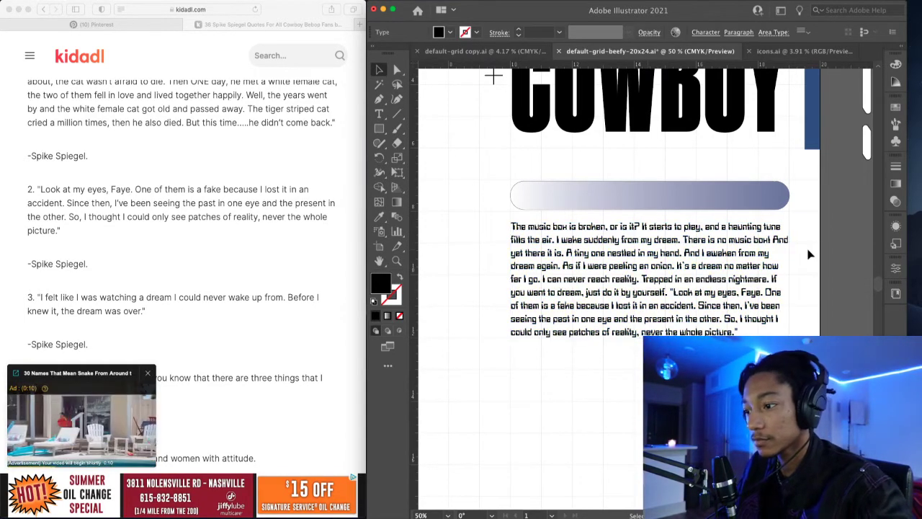
pyautogui.scroll(-2, 753, 236)
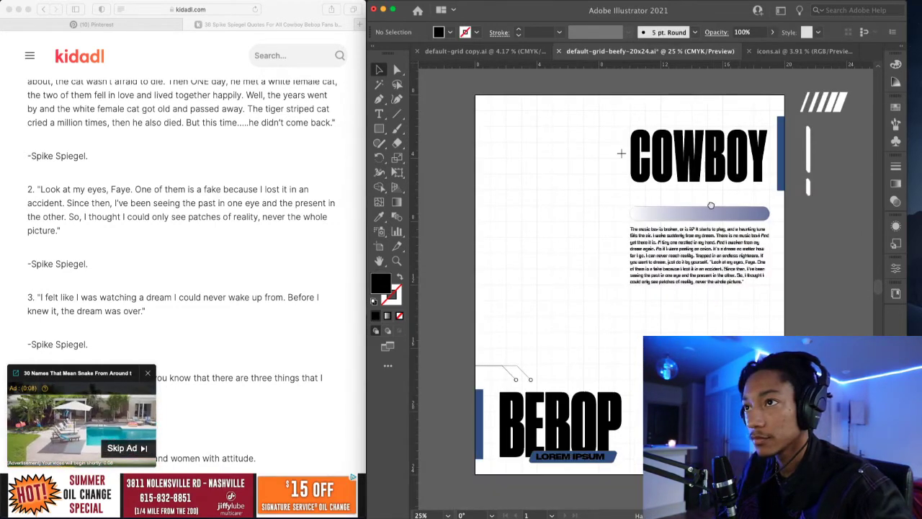
pyautogui.moveTo(711, 206); pyautogui.dragTo(656, 222)
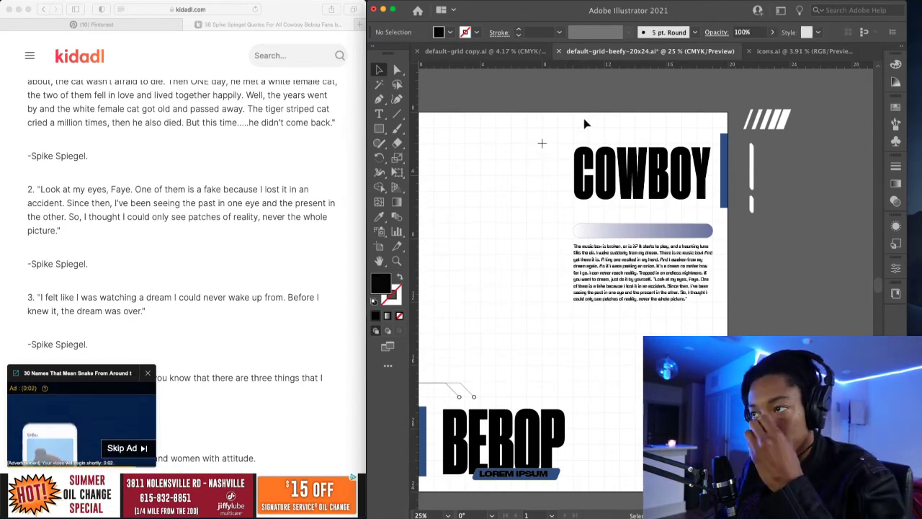
# - Move the angled line-and-circle graphic above the BEBOP title slightly upward
pyautogui.scroll(1, 486, 336)
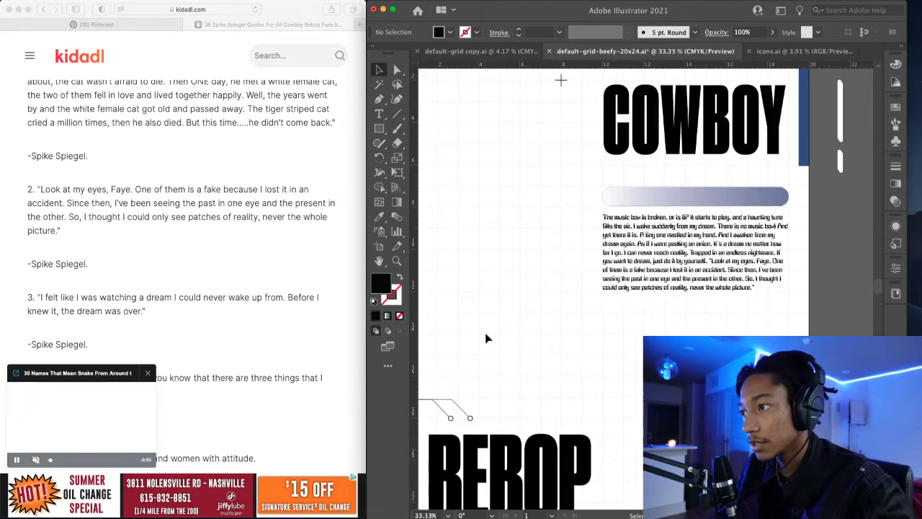
pyautogui.scroll(-2, 485, 336)
pyautogui.hscroll(-2, 486, 336)
pyautogui.scroll(1, 475, 348)
pyautogui.scroll(1, 475, 350)
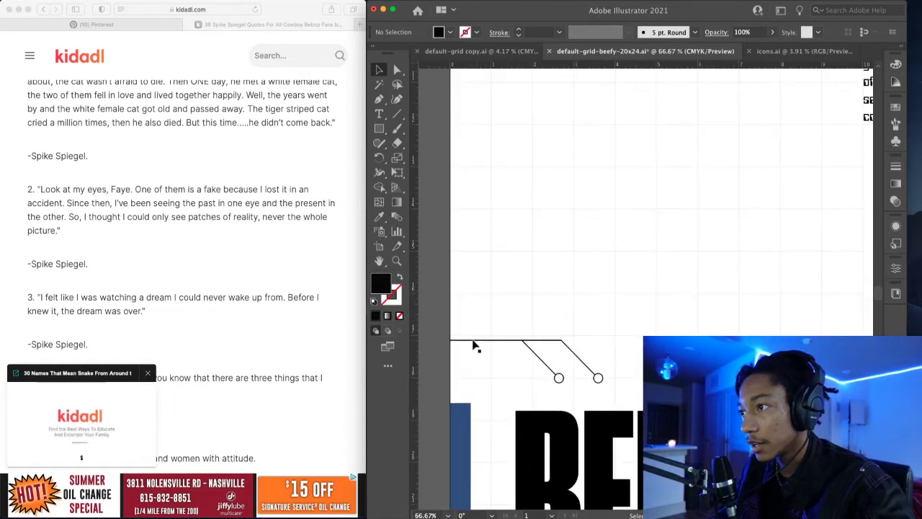
pyautogui.click(473, 339)
pyautogui.moveTo(474, 337); pyautogui.dragTo(474, 335)
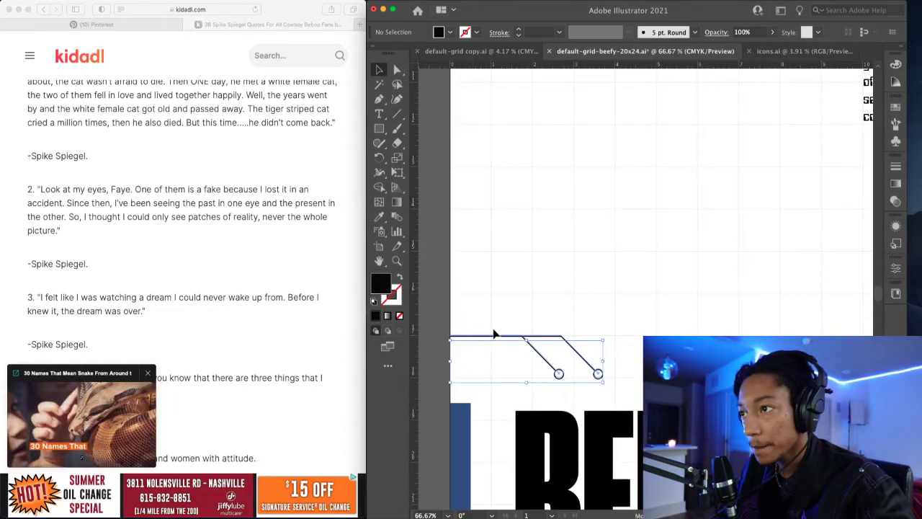
pyautogui.click(532, 312)
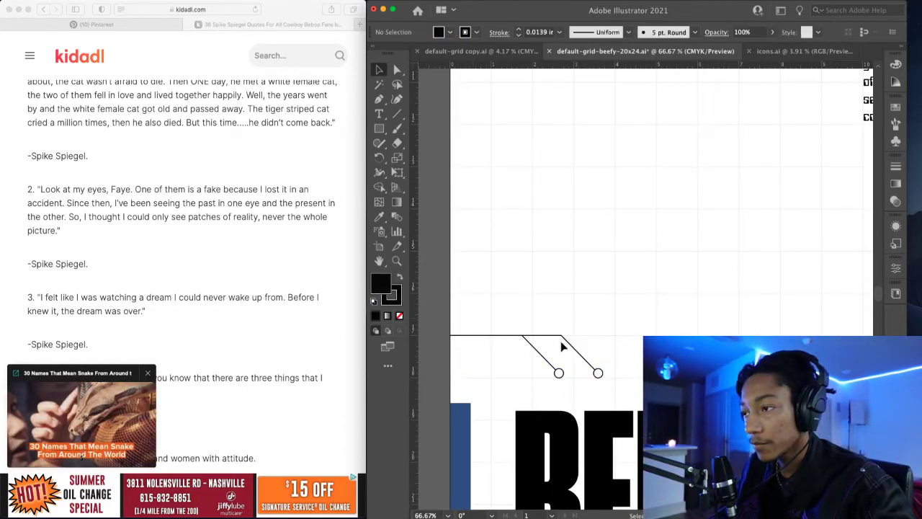
# - Examine the overall poster layout and the blue LOREM IPSUM label beneath the BEBOP title
pyautogui.scroll(-1, 673, 328)
pyautogui.hscroll(2, 617, 246)
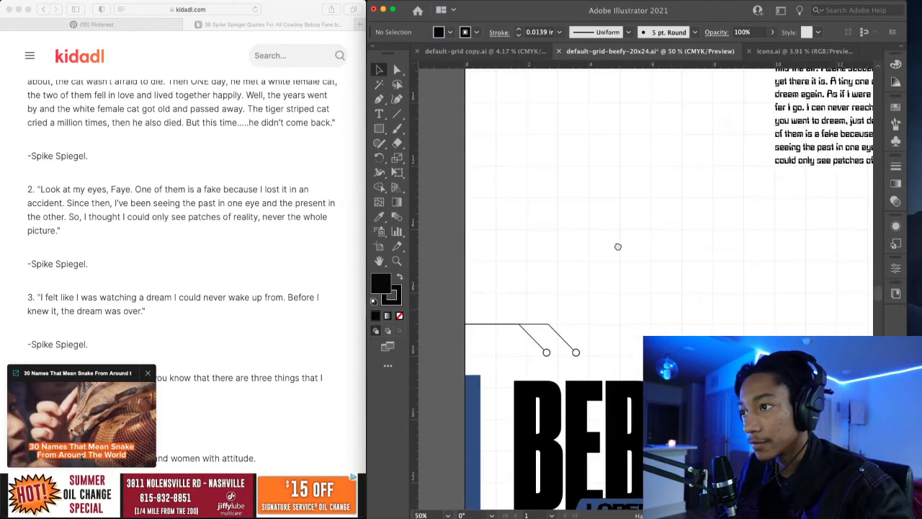
pyautogui.scroll(-2, 617, 246)
pyautogui.hscroll(3, 617, 247)
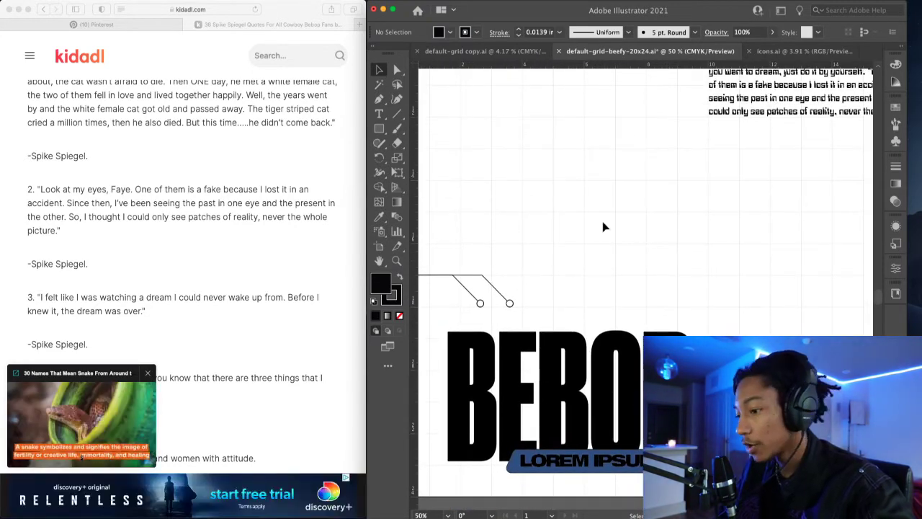
pyautogui.scroll(-1, 602, 227)
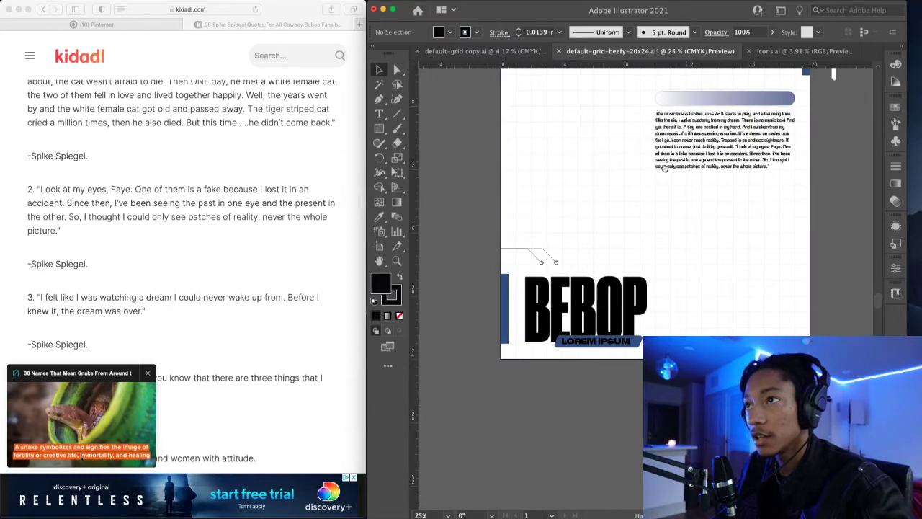
pyautogui.scroll(3, 584, 100)
pyautogui.hscroll(2, 584, 101)
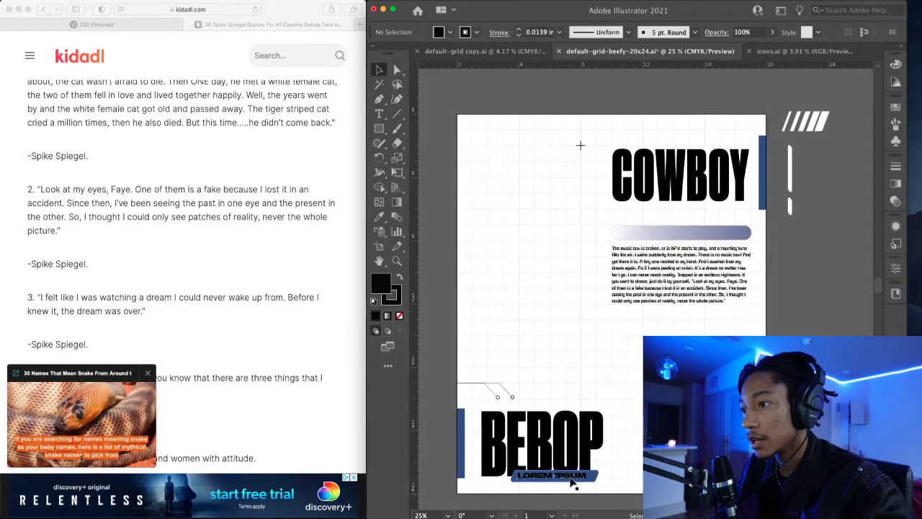
pyautogui.click(570, 481)
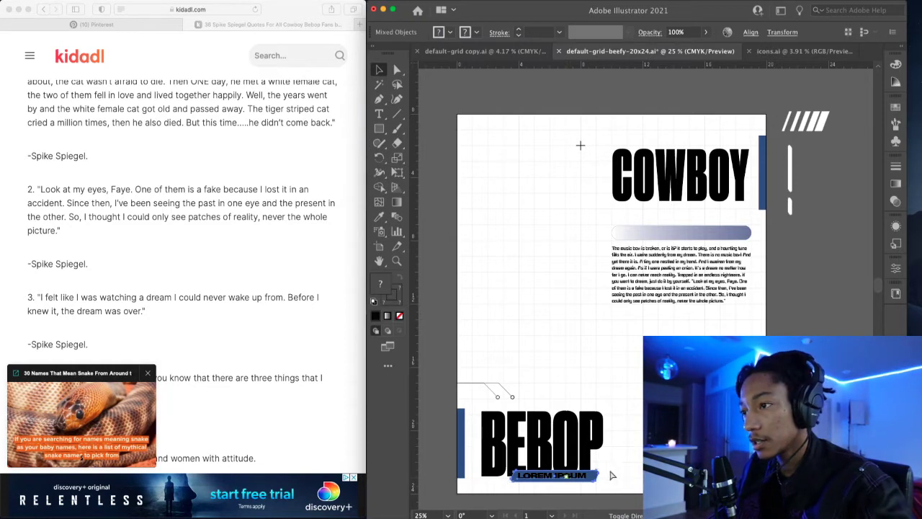
pyautogui.click(578, 484)
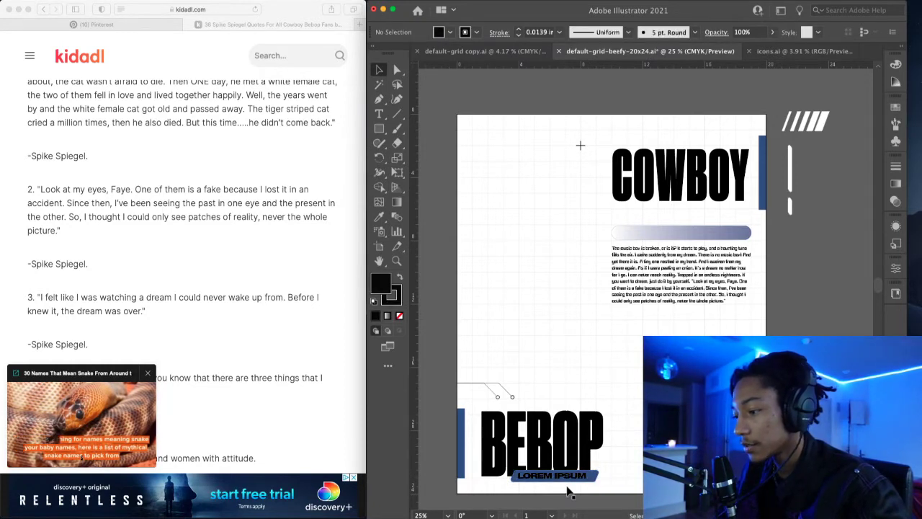
pyautogui.click(557, 477)
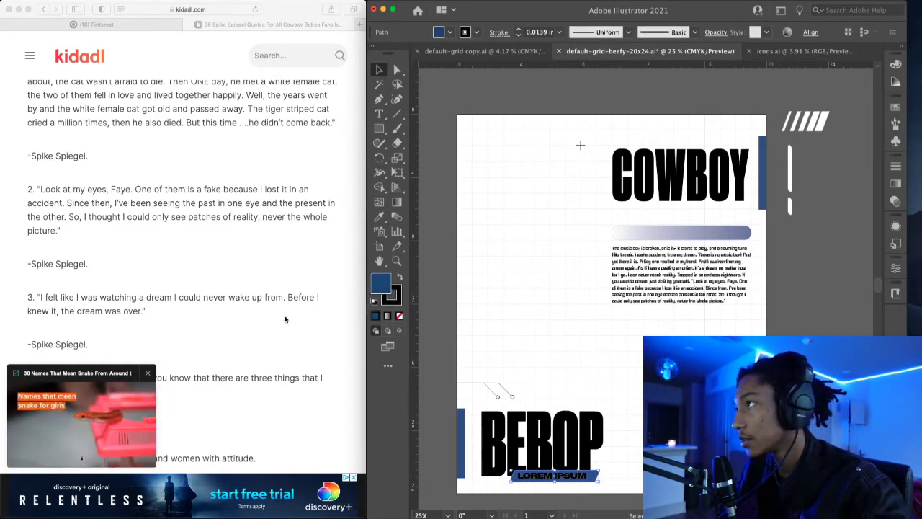
# - Close the Spike quotes article in the browser and look through the Pinterest results for cowboy bebop stills
pyautogui.scroll(5, 284, 320)
pyautogui.click(185, 23)
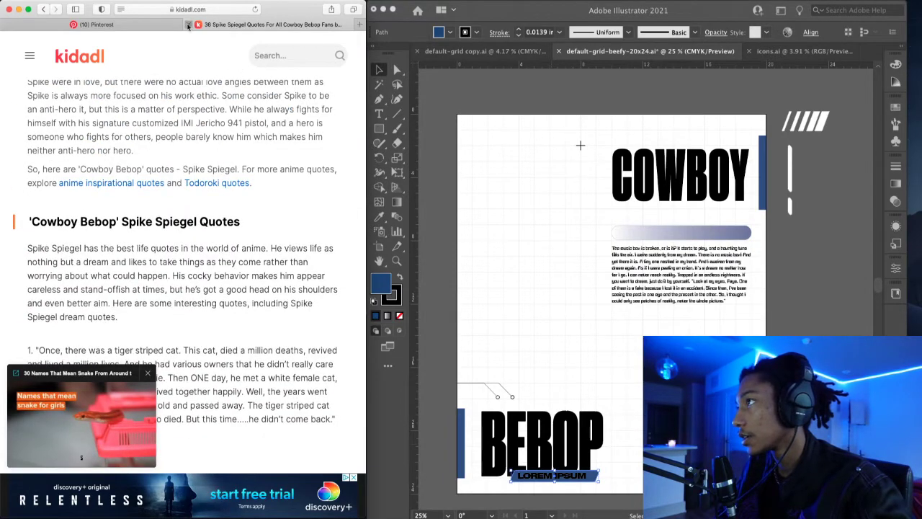
pyautogui.click(187, 26)
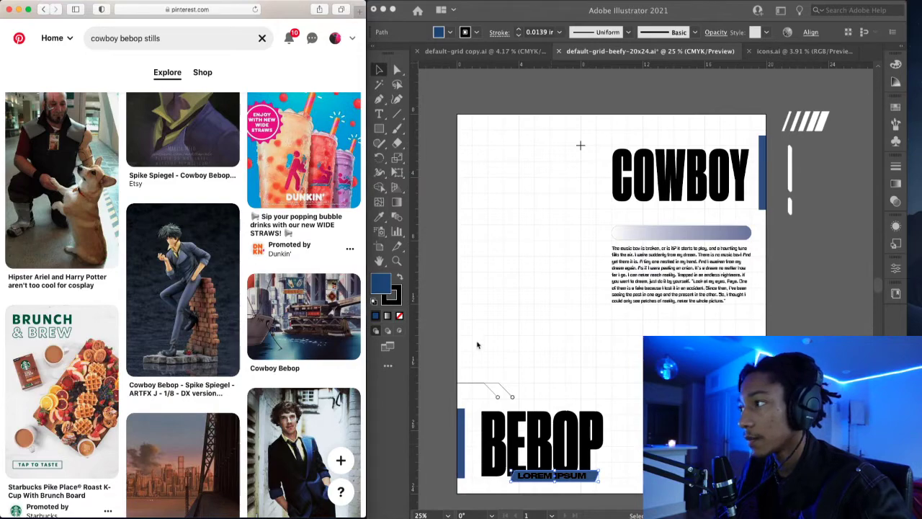
pyautogui.scroll(-10, 308, 231)
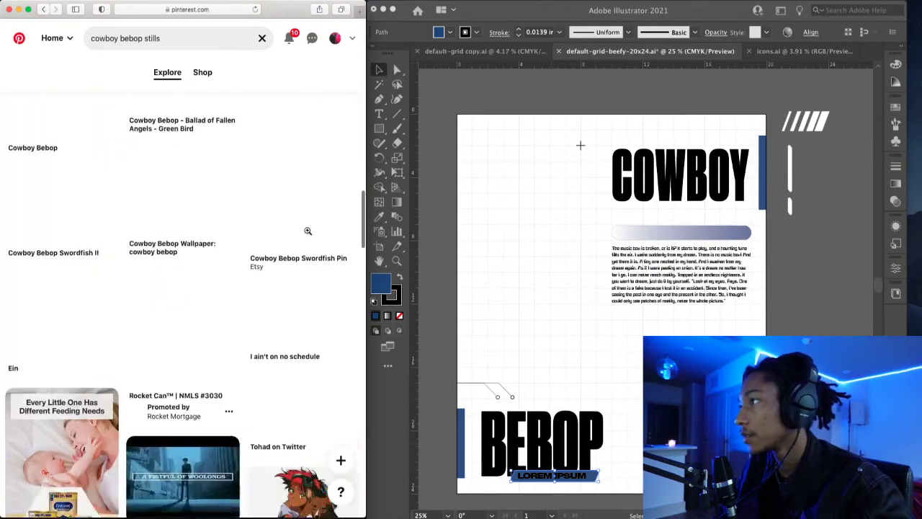
pyautogui.scroll(10, 308, 231)
pyautogui.scroll(-5, 274, 144)
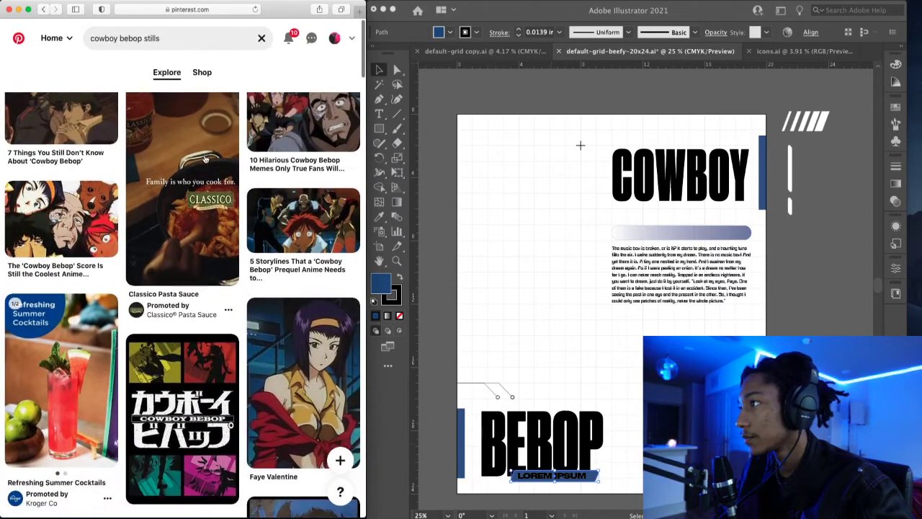
pyautogui.scroll(-5, 206, 159)
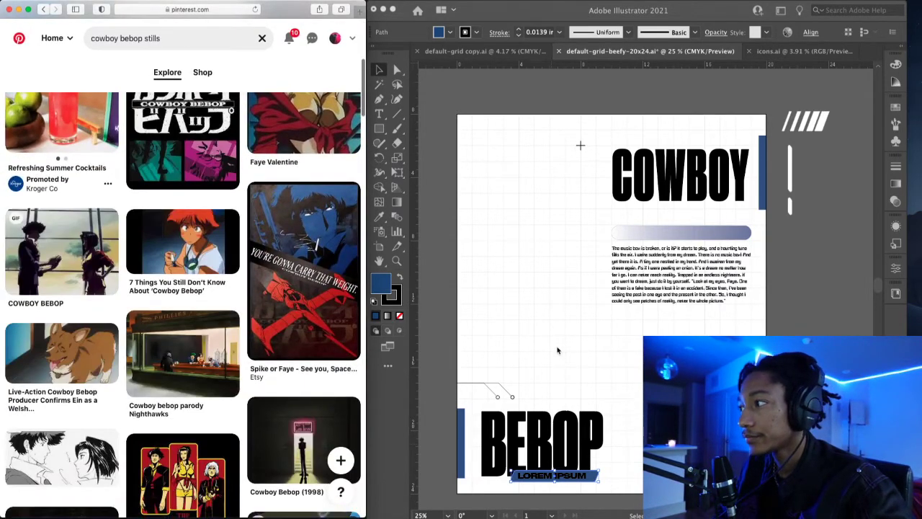
# - Back in Illustrator, shift the LOREM IPSUM text slightly right and down inside its blue label
pyautogui.click(557, 351)
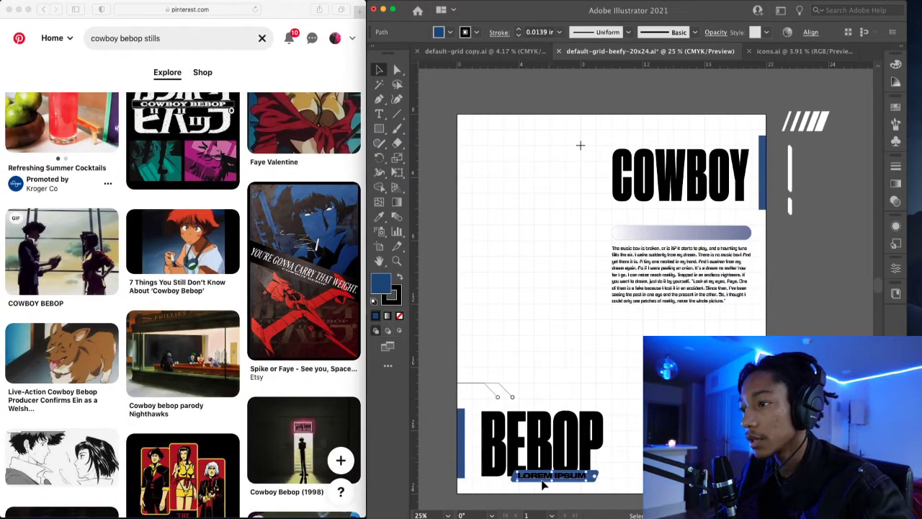
pyautogui.click(544, 485)
pyautogui.scroll(2, 544, 485)
pyautogui.scroll(2, 544, 485)
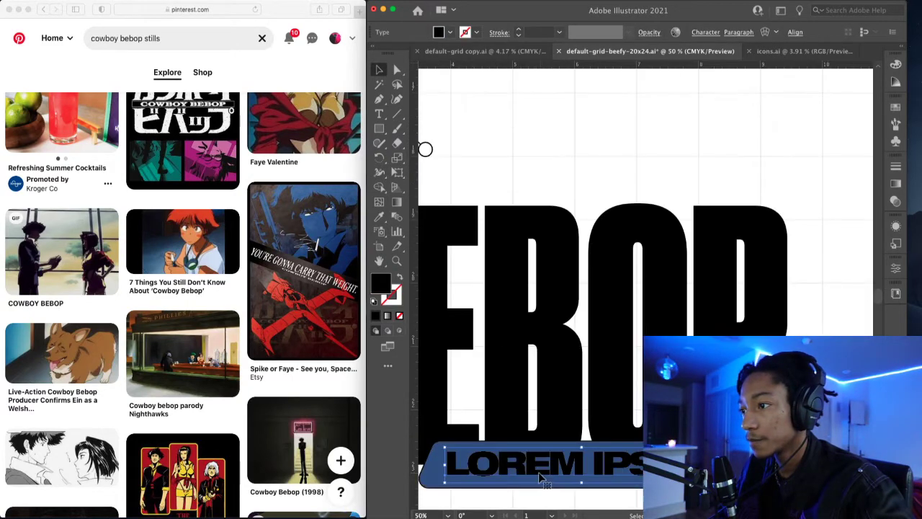
pyautogui.moveTo(550, 461); pyautogui.dragTo(555, 464)
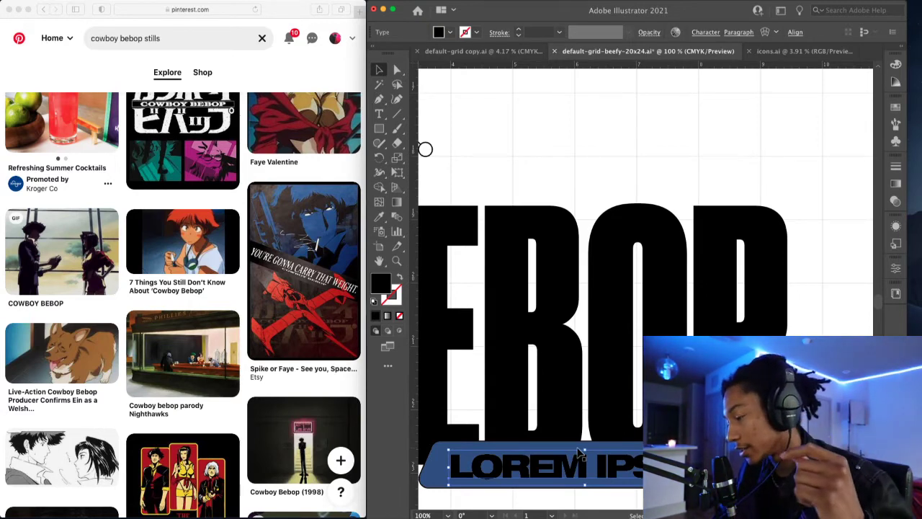
pyautogui.click(556, 171)
# - Search the web in a new browser tab for "cowboy bebop logo wikicommons"
pyautogui.click(315, 76)
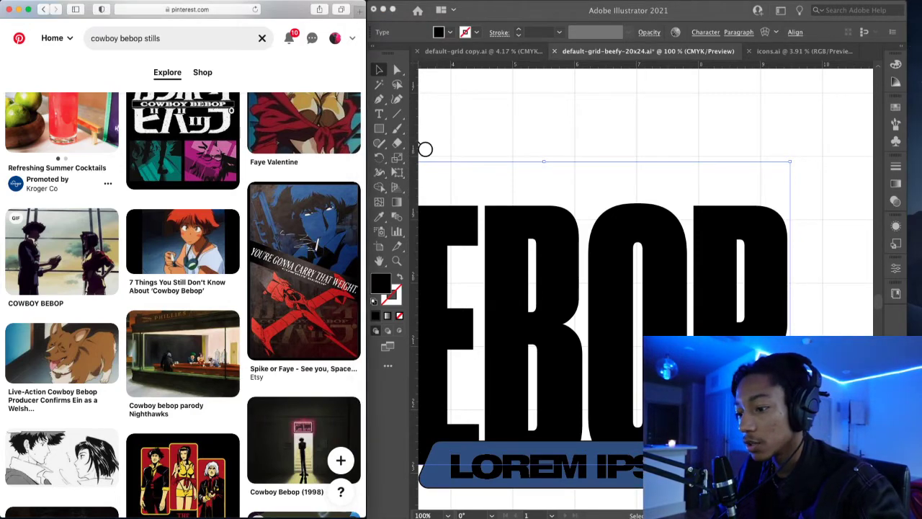
pyautogui.click(425, 150)
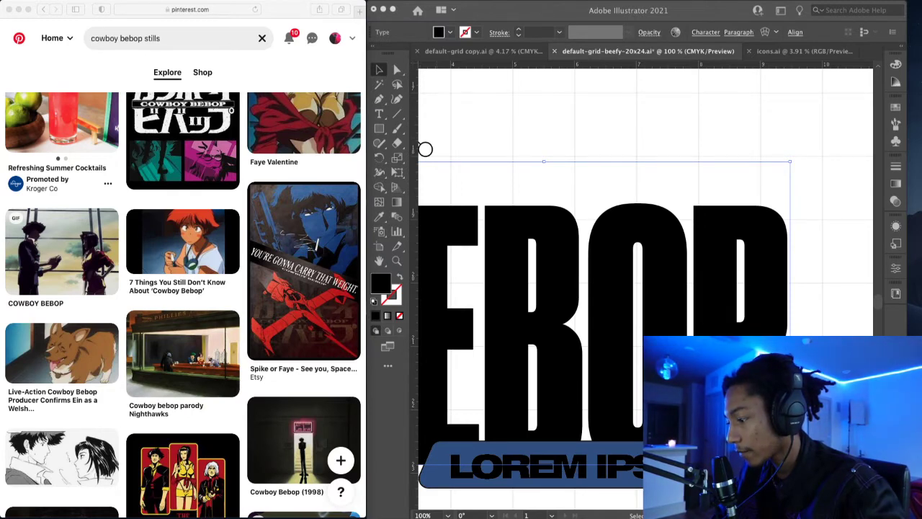
pyautogui.click(360, 16)
pyautogui.press('super+t')
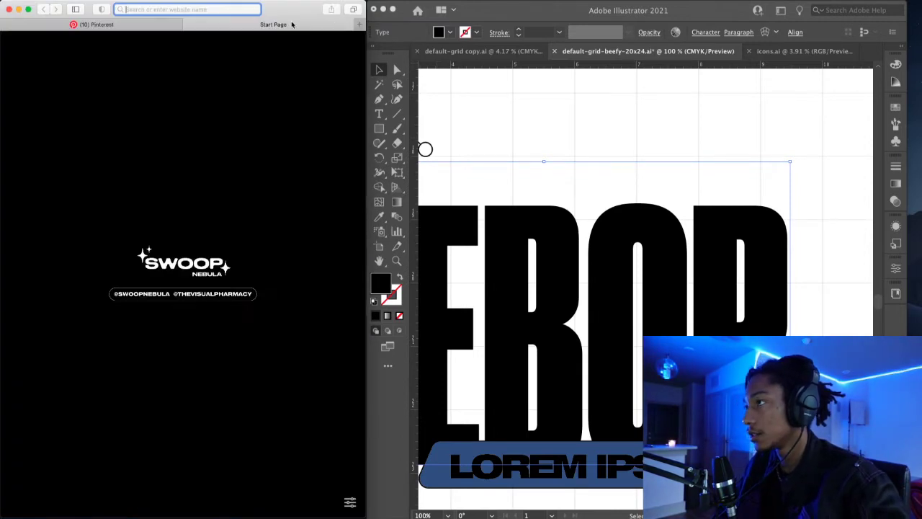
pyautogui.write('cowb')
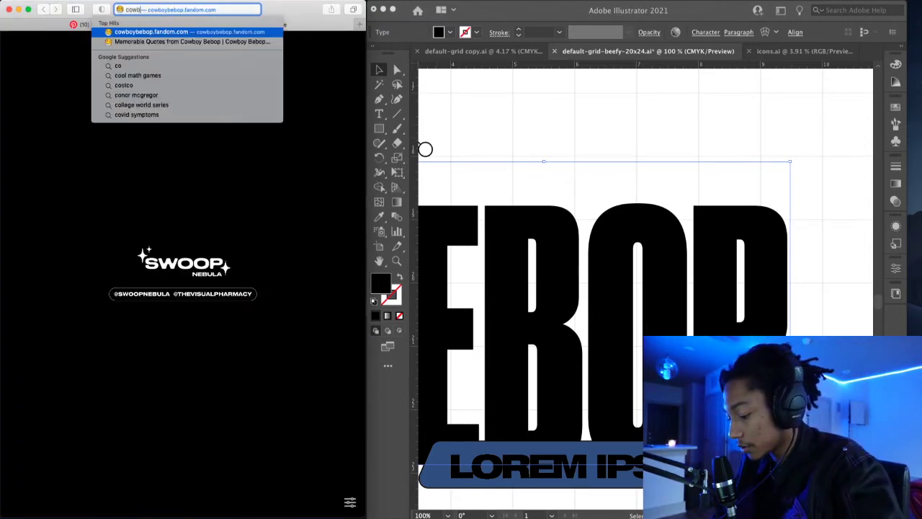
pyautogui.write('oy b')
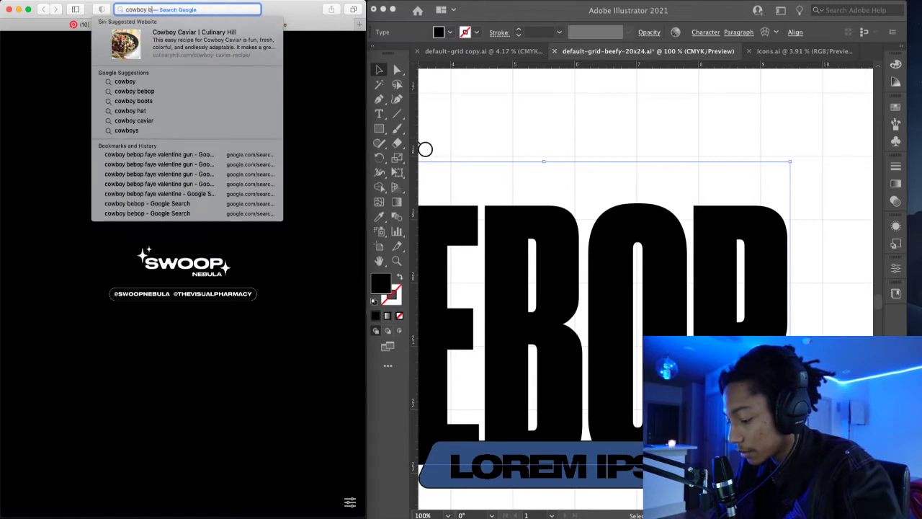
pyautogui.write('ebop logo')
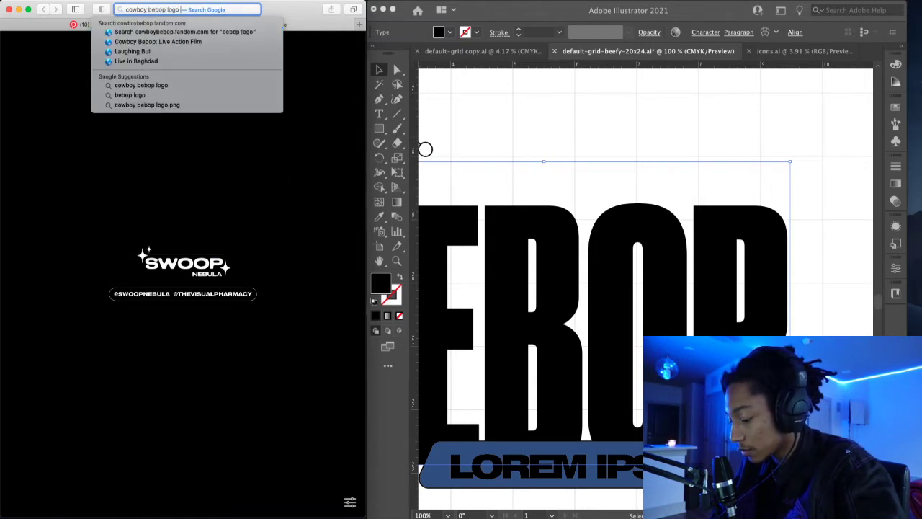
pyautogui.write(' wikicommons')
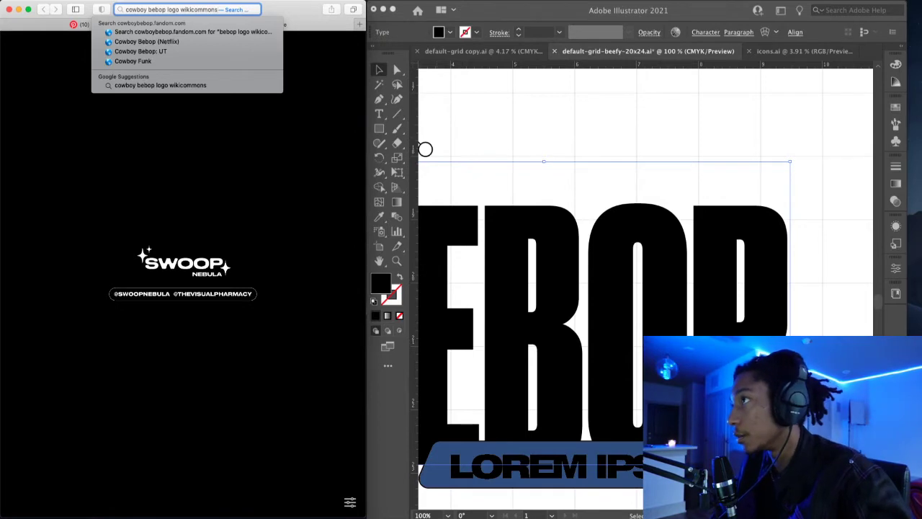
pyautogui.press('Return')
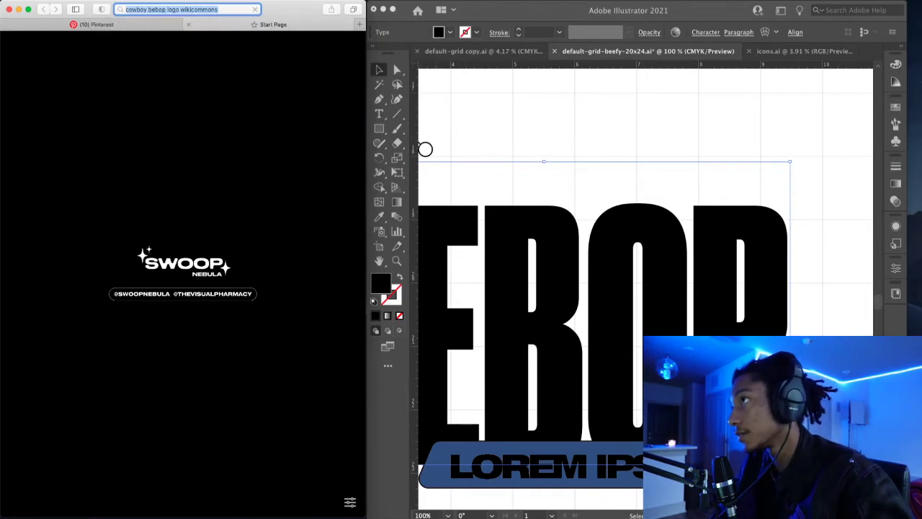
# - Open the Wikimedia Commons page for "File:Cowboy Bebop Logo.png" from the search results and examine the logo preview
pyautogui.hscroll(2, 213, 178)
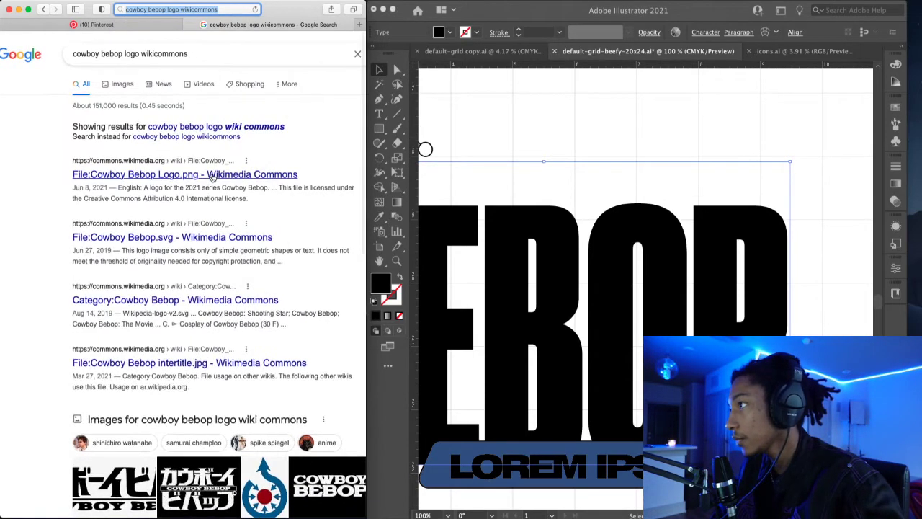
pyautogui.scroll(-2, 148, 180)
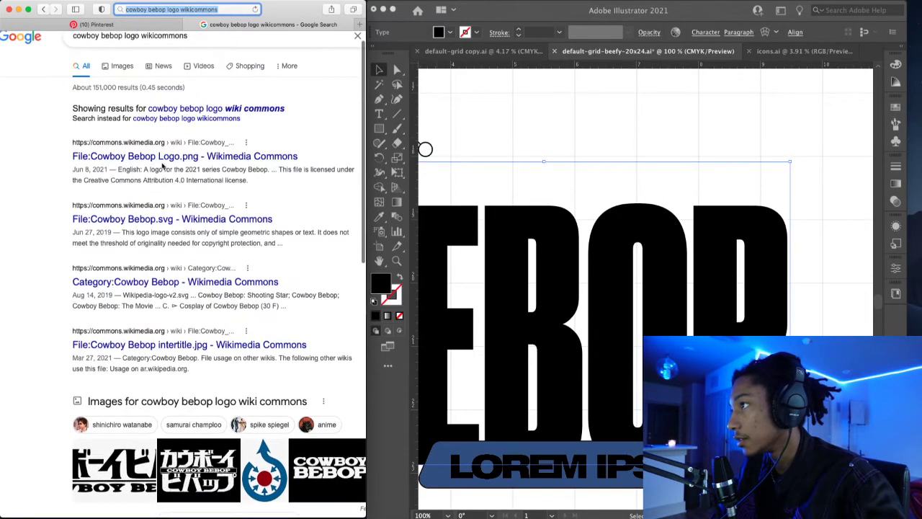
pyautogui.click(165, 160)
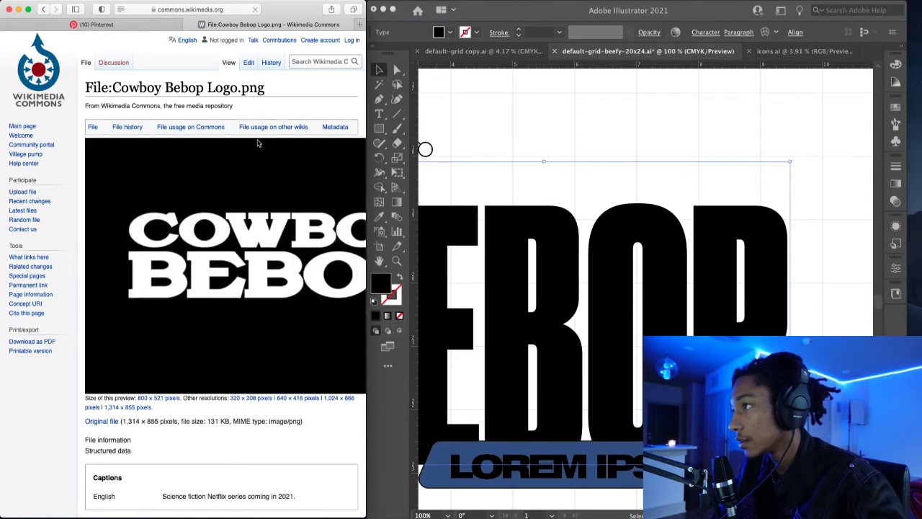
pyautogui.hscroll(3, 265, 207)
pyautogui.scroll(-5, 267, 208)
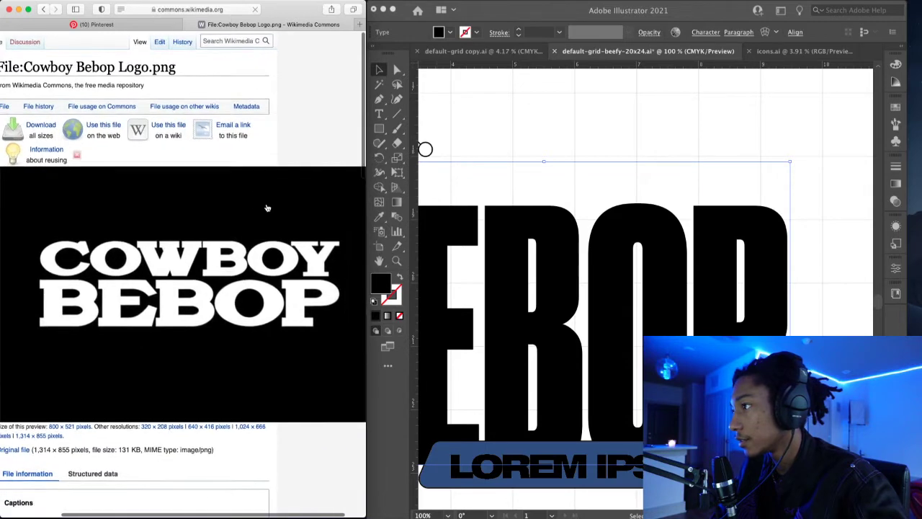
pyautogui.hscroll(-3, 266, 209)
pyautogui.scroll(5, 266, 206)
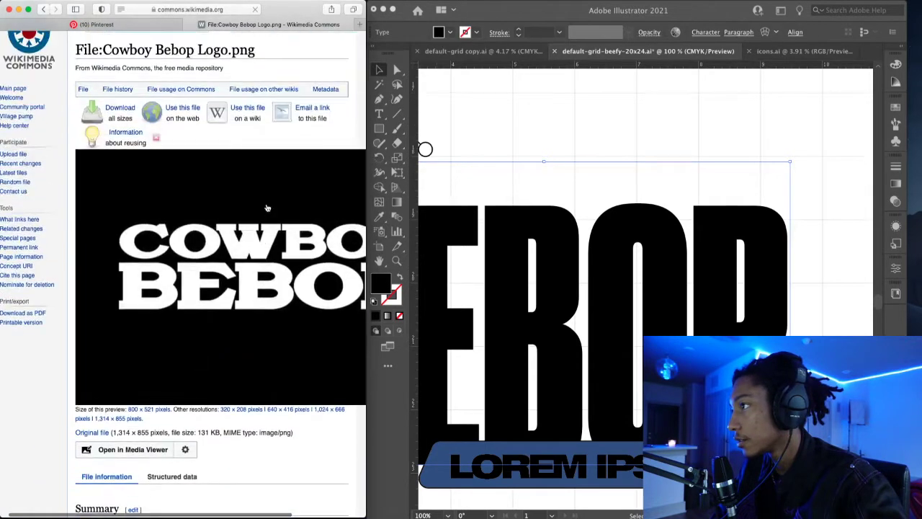
# - Return to the search results, examine the Wikimedia Commons page "Category:Cowboy Bebop" for logo versions, and go back to the results
pyautogui.click(43, 9)
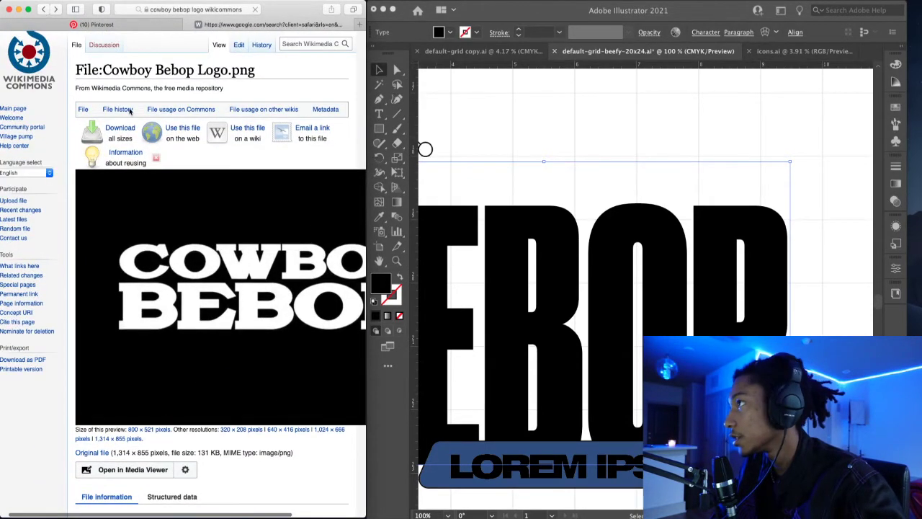
pyautogui.scroll(-3, 167, 160)
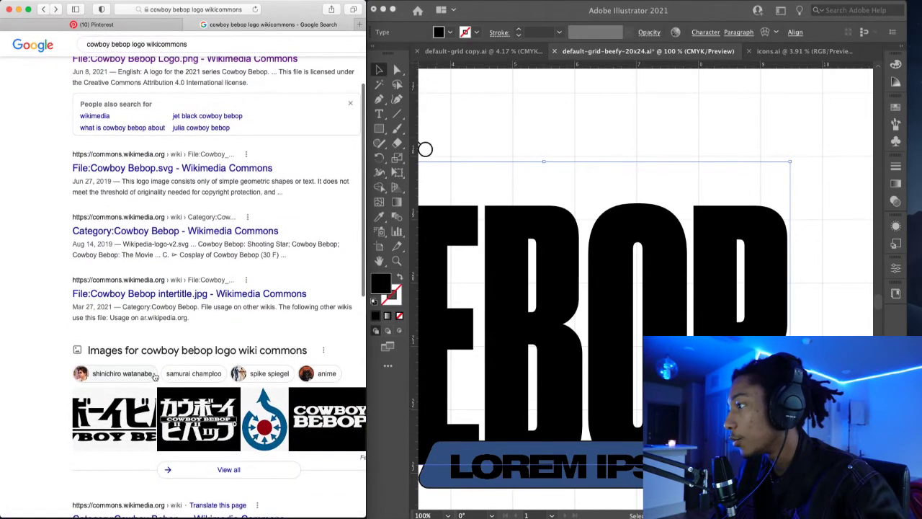
pyautogui.scroll(-1, 145, 423)
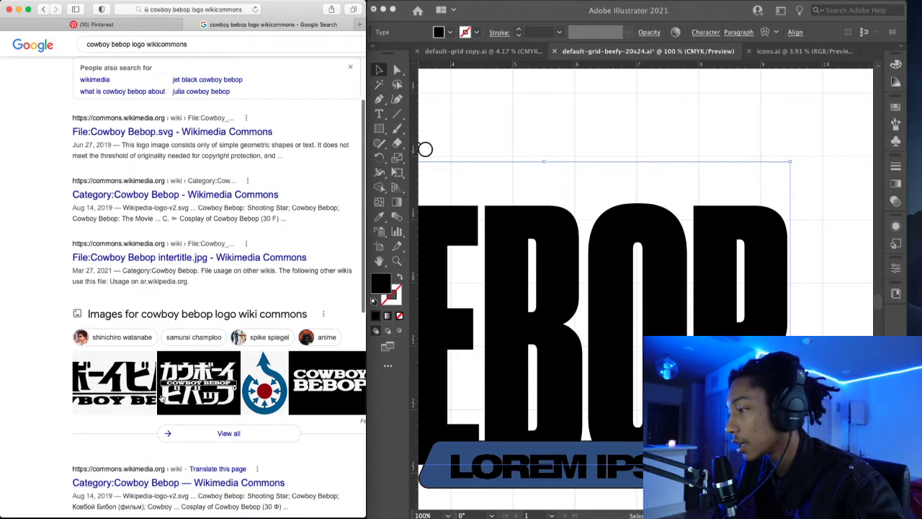
pyautogui.click(162, 399)
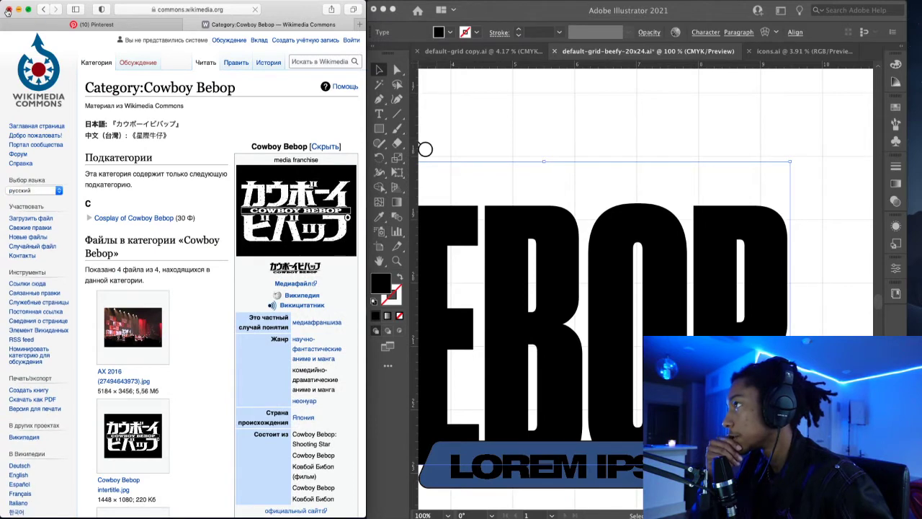
pyautogui.click(45, 9)
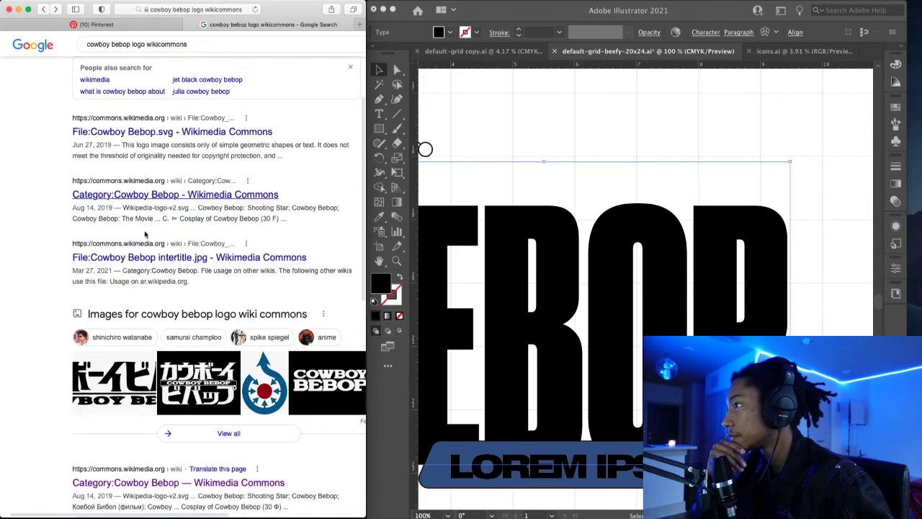
# - Open the Wikimedia Commons page for "File:Cowboy Bebop.svg" and open the logo's full-resolution download
pyautogui.scroll(5, 144, 235)
pyautogui.scroll(-1, 146, 238)
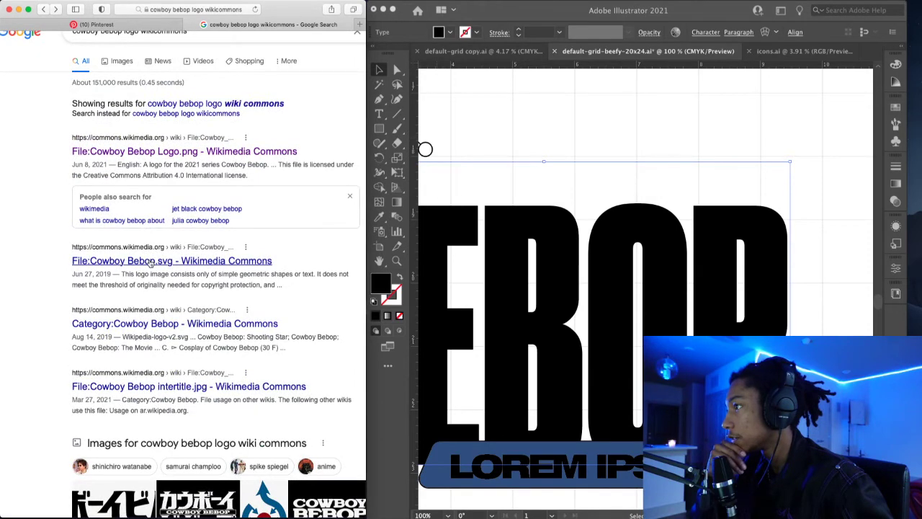
pyautogui.click(151, 262)
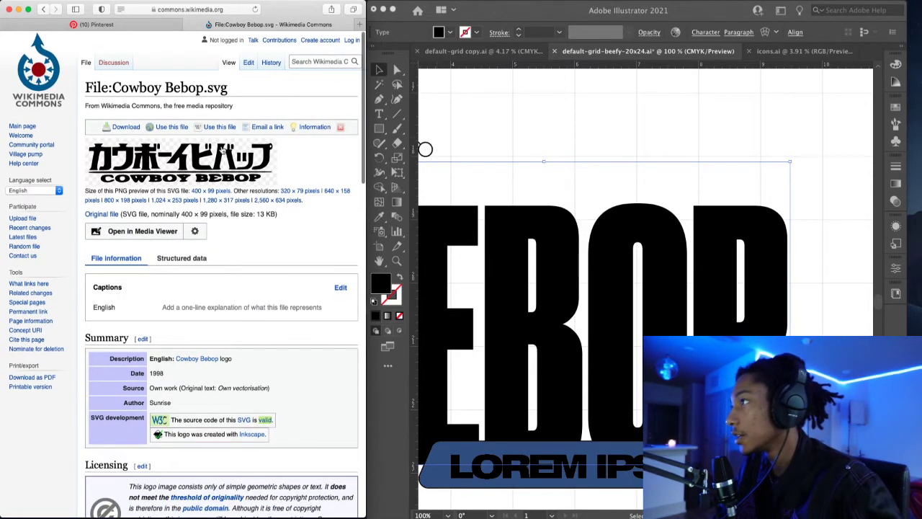
pyautogui.click(123, 128)
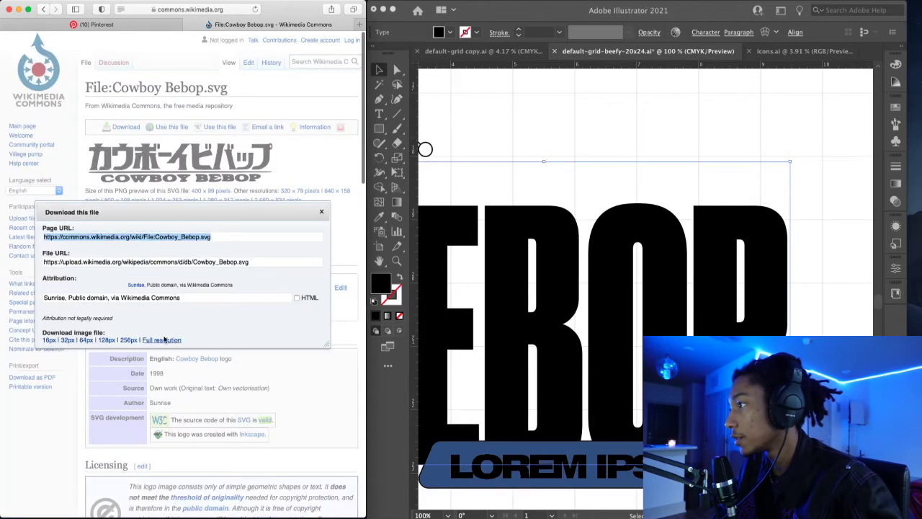
pyautogui.click(165, 340)
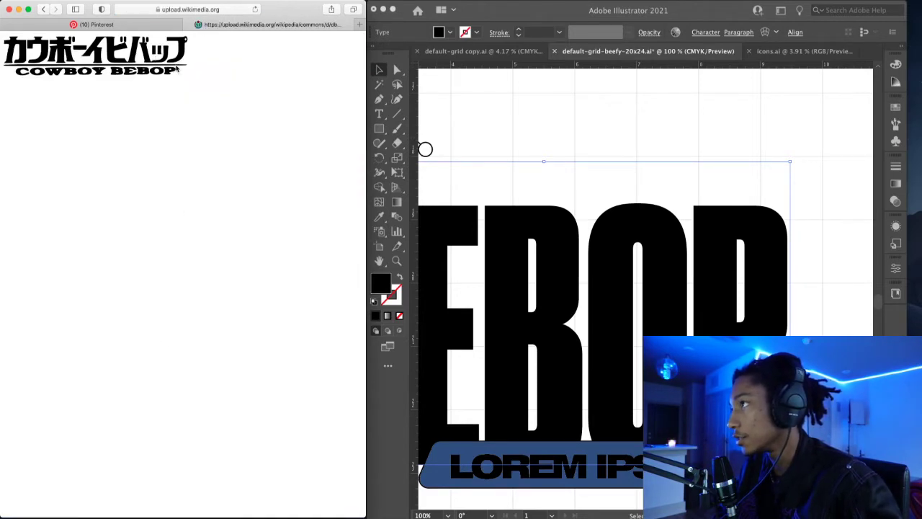
# - Try to save the logo image from its full-resolution view and from its 256px version
pyautogui.rightClick(155, 54)
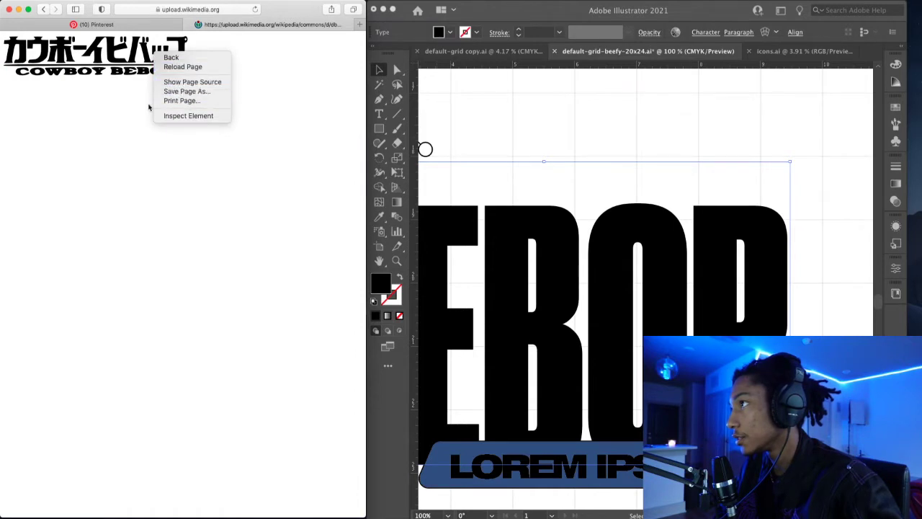
pyautogui.click(132, 86)
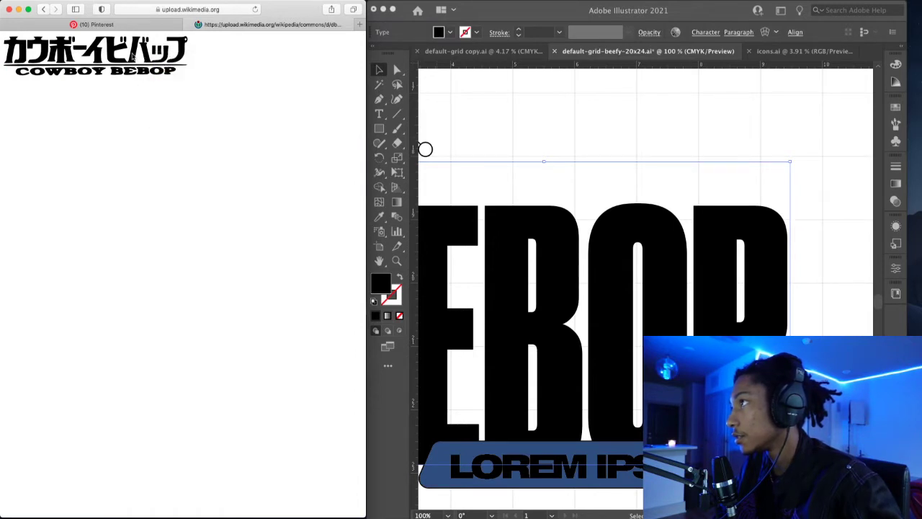
pyautogui.rightClick(133, 53)
pyautogui.click(121, 59)
pyautogui.click(42, 9)
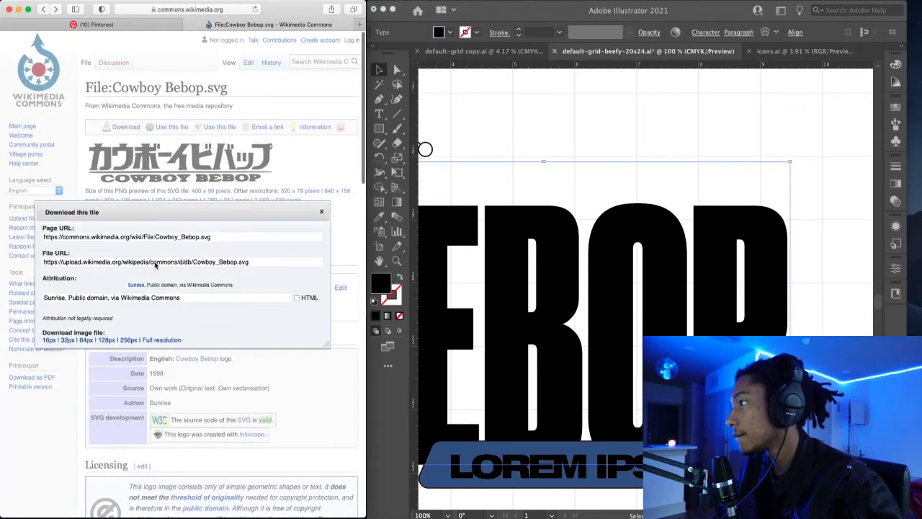
pyautogui.click(131, 343)
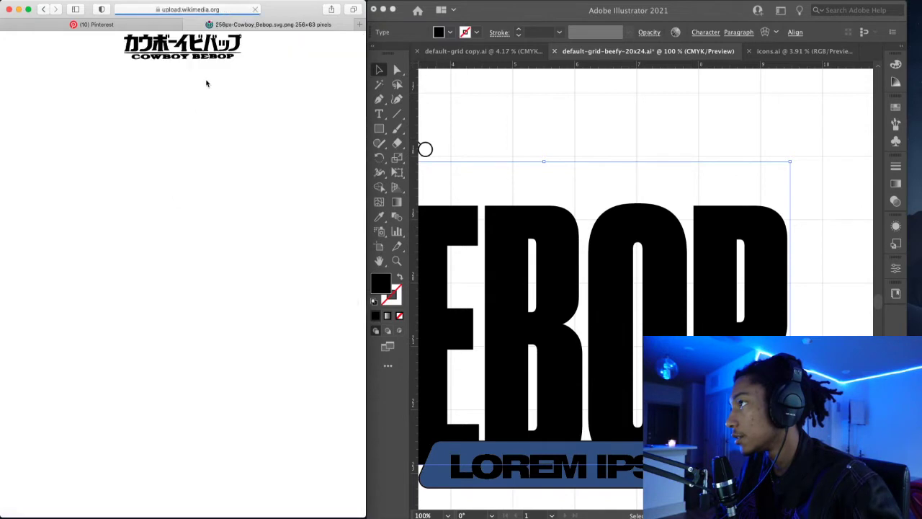
pyautogui.rightClick(217, 43)
pyautogui.click(227, 49)
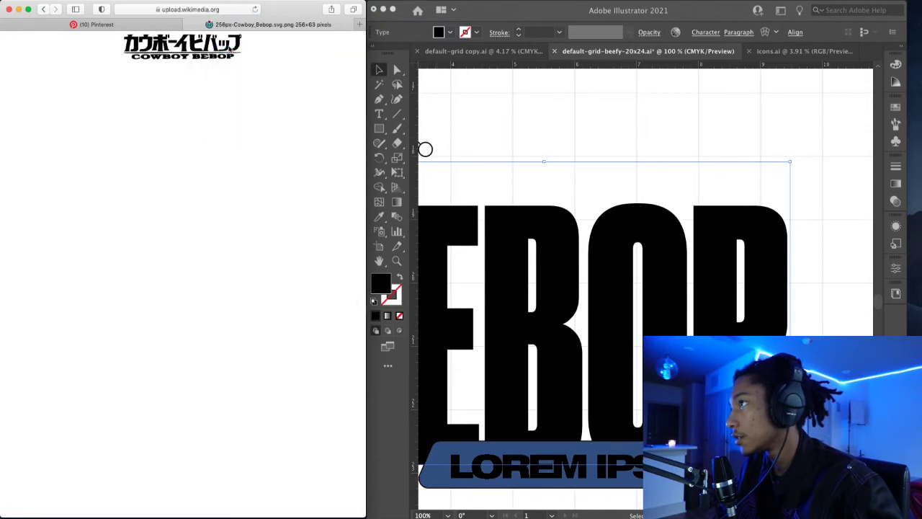
# - Open the Cowboy_Bebop.svg logo file in Illustrator
pyautogui.press('super+h')
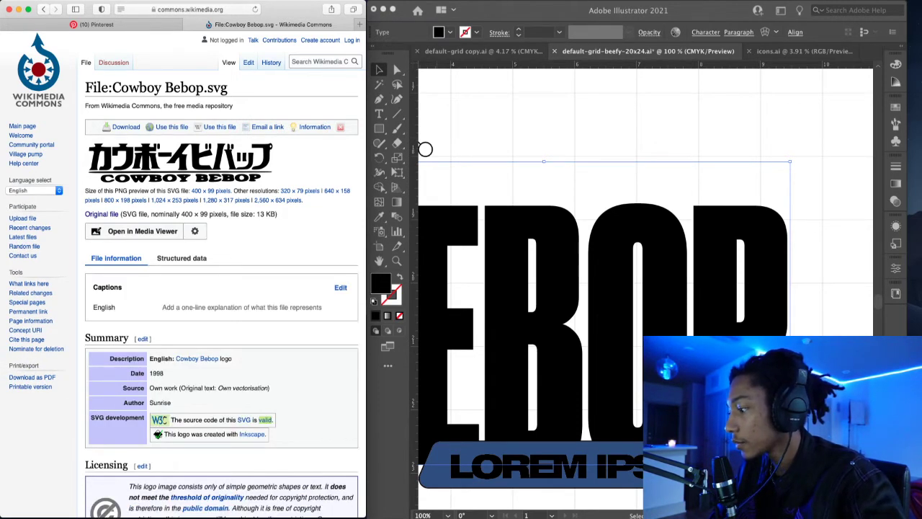
pyautogui.click(425, 149)
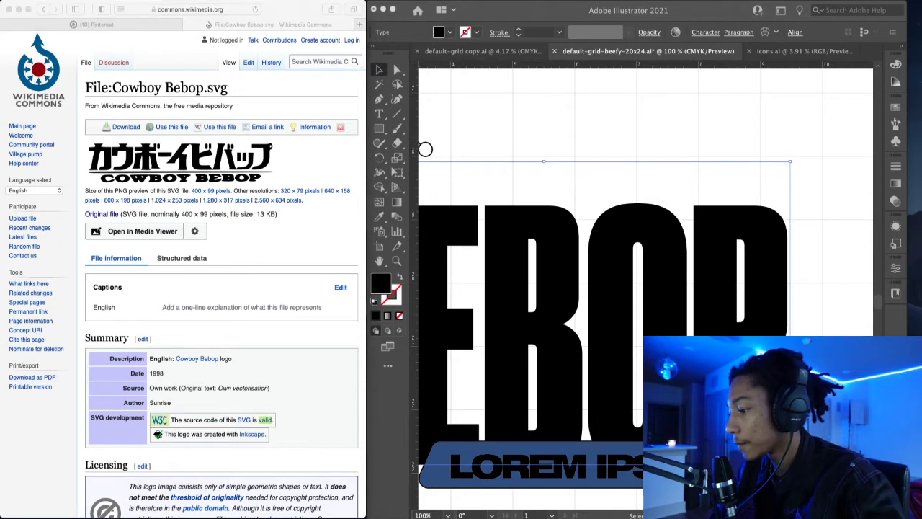
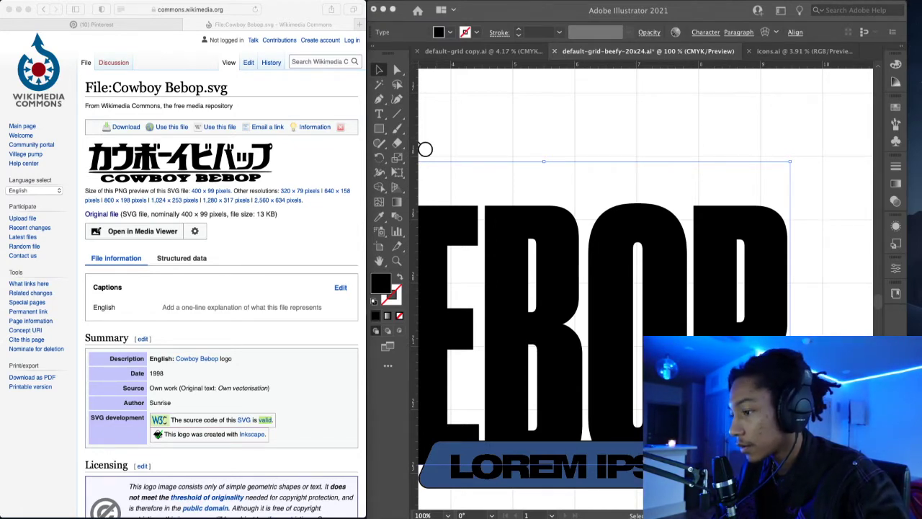
pyautogui.moveTo(767, 170); pyautogui.dragTo(662, 125)
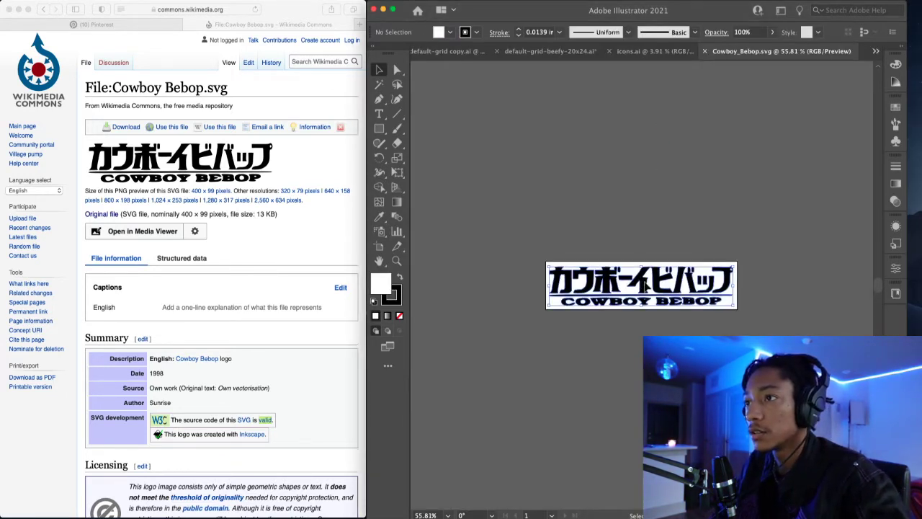
# - Copy the logo artwork and close Cowboy_Bebop.svg without saving changes
pyautogui.click(637, 281)
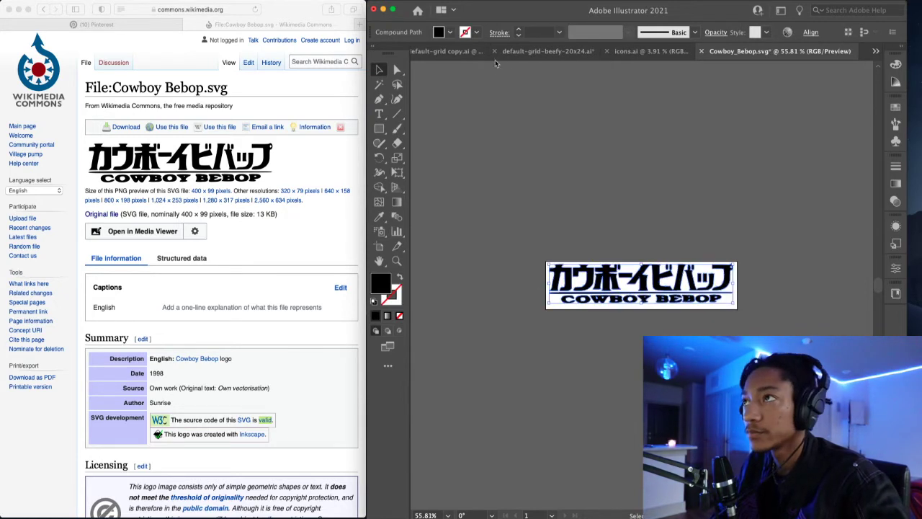
pyautogui.click(703, 52)
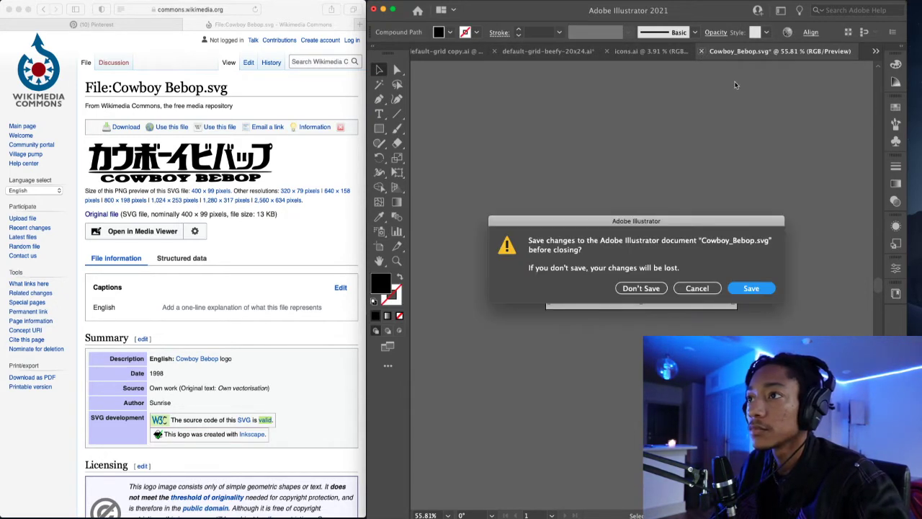
pyautogui.click(643, 288)
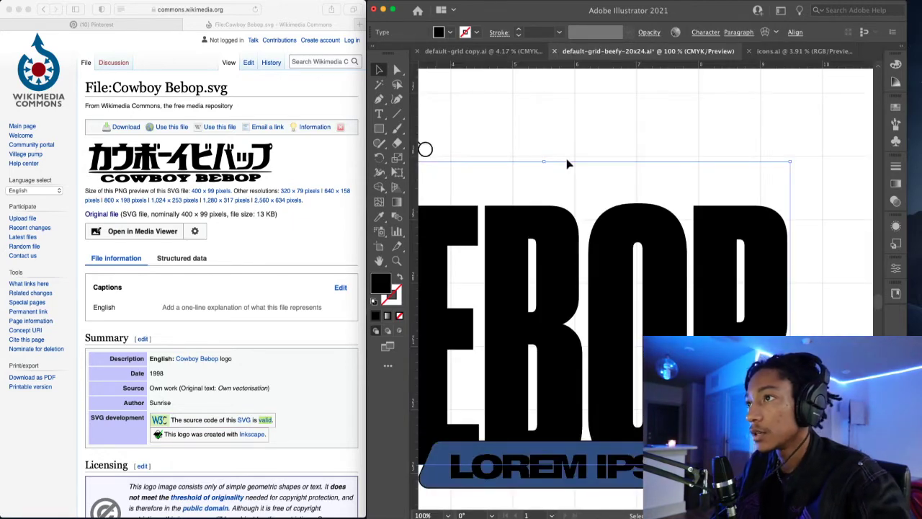
# - Paste the Cowboy Bebop logo into the default-grid-beefy-20x24 poster and move it to the empty area above the BEBOP title
pyautogui.click(566, 138)
pyautogui.press('a')
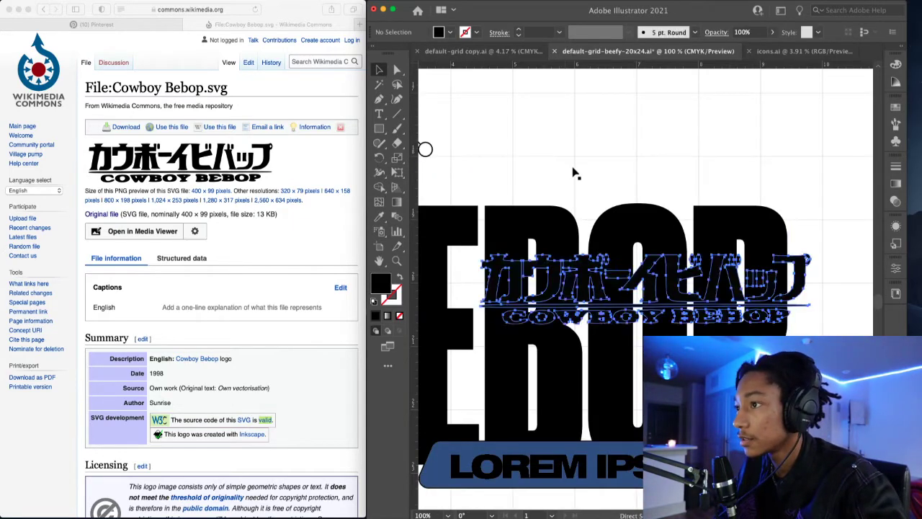
pyautogui.press('super+v')
pyautogui.moveTo(587, 144); pyautogui.dragTo(580, 126)
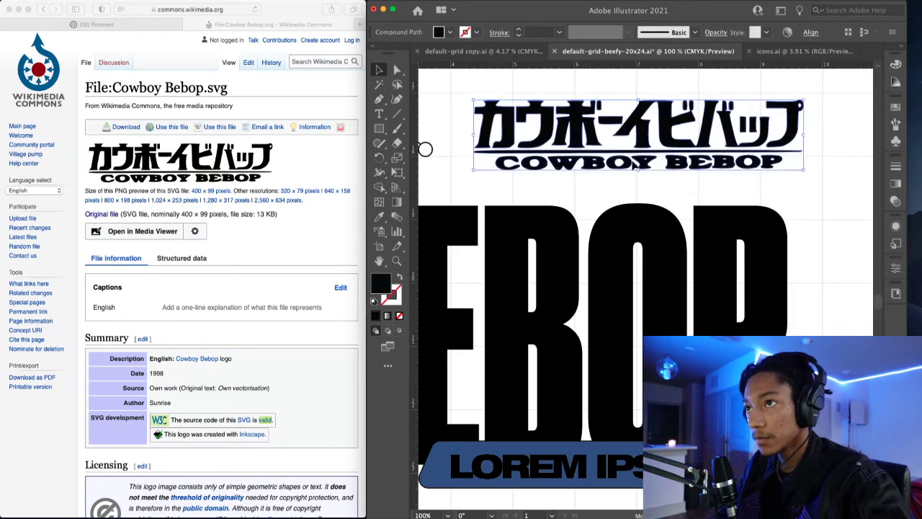
pyautogui.click(745, 198)
pyautogui.click(800, 180)
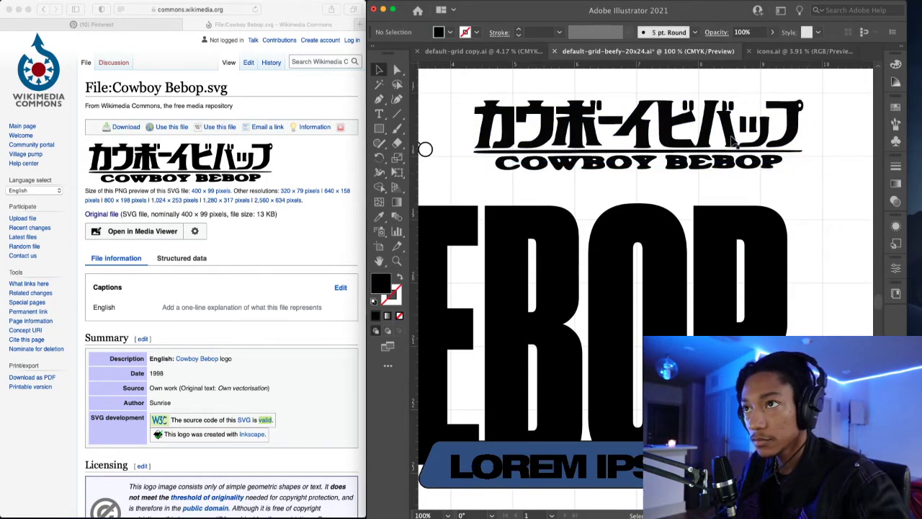
pyautogui.moveTo(765, 144); pyautogui.dragTo(812, 134)
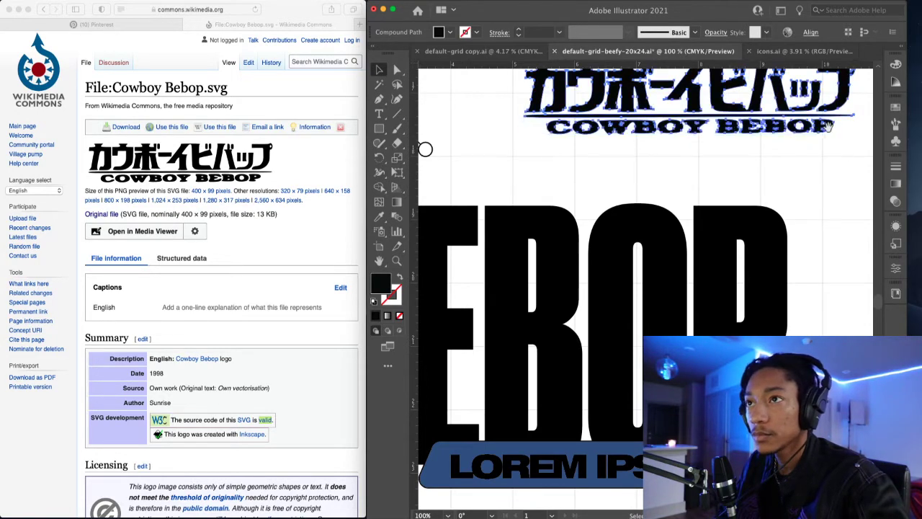
pyautogui.scroll(3, 810, 166)
pyautogui.hscroll(3, 810, 166)
# - Delete the English COWBOY BEBOP lettering and the underline from the pasted logo, keeping the Japanese lettering
pyautogui.click(805, 202)
pyautogui.press('a')
pyautogui.moveTo(677, 166); pyautogui.dragTo(529, 174)
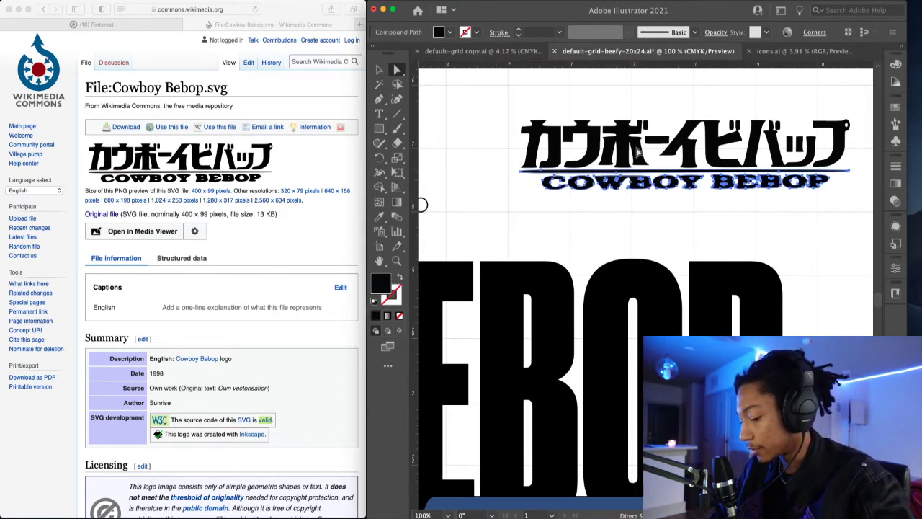
pyautogui.press('Delete')
# - Delete the LOREM IPSUM text and move the Japanese logo lettering into its place inside the blue label
pyautogui.press('v')
pyautogui.click(632, 155)
pyautogui.press('super+minus')
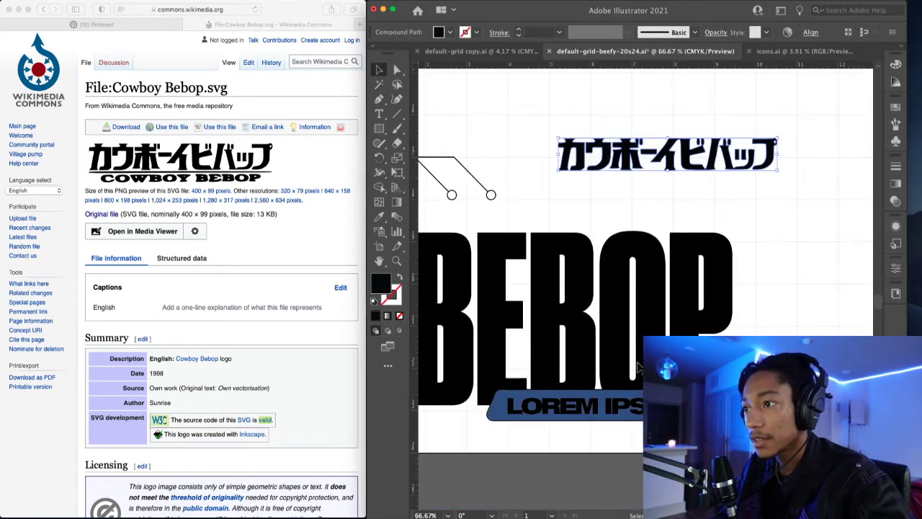
pyautogui.click(637, 408)
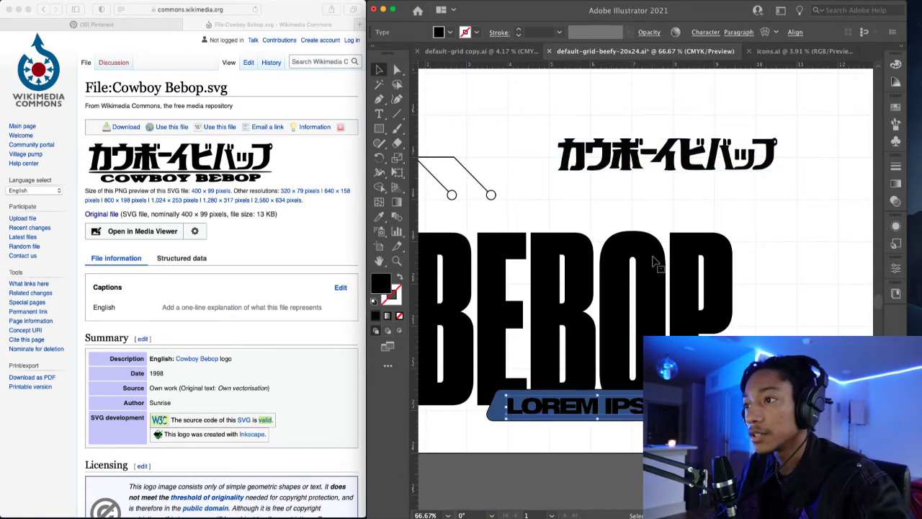
pyautogui.press('Delete')
pyautogui.moveTo(694, 153); pyautogui.dragTo(634, 415)
pyautogui.moveTo(693, 420); pyautogui.dragTo(677, 418)
# - Recolor the Japanese logo lettering white with the Eyedropper by sampling the artboard below the blue label
pyautogui.press('i')
pyautogui.click(678, 435)
pyautogui.press('v')
pyautogui.press('i')
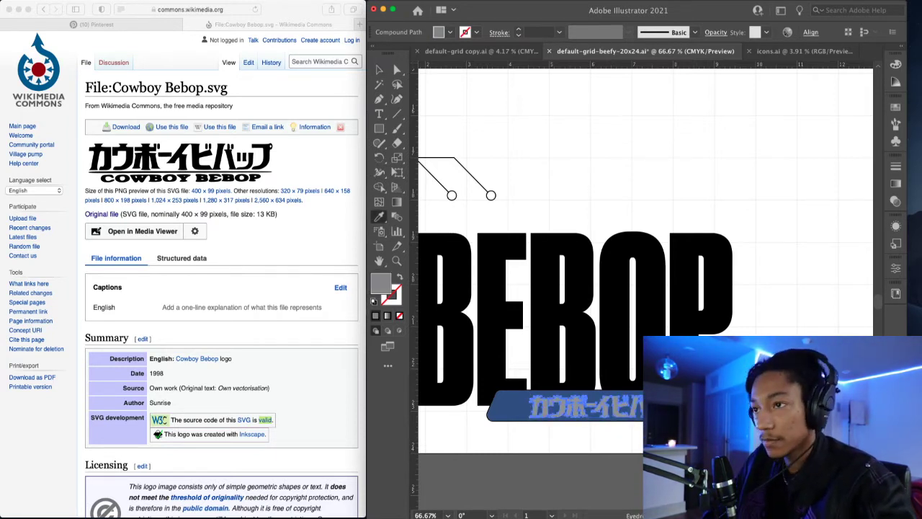
pyautogui.click(678, 436)
pyautogui.press('v')
pyautogui.click(677, 436)
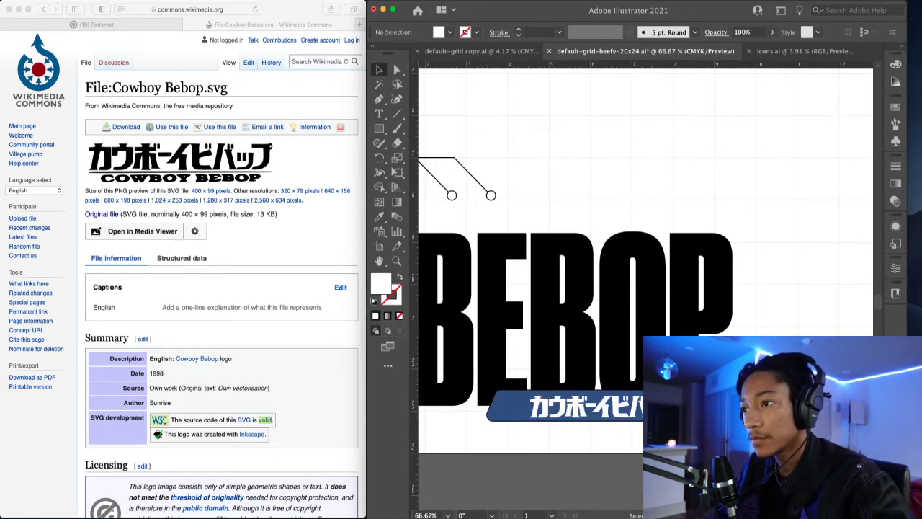
# - Fine-tune the position of the white Japanese lettering inside the blue label and deselect it
pyautogui.scroll(2, 643, 409)
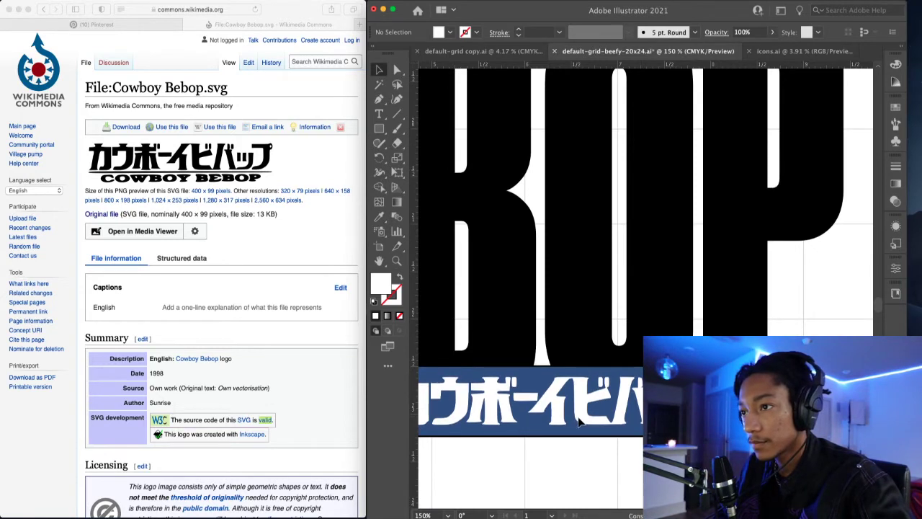
pyautogui.click(580, 423)
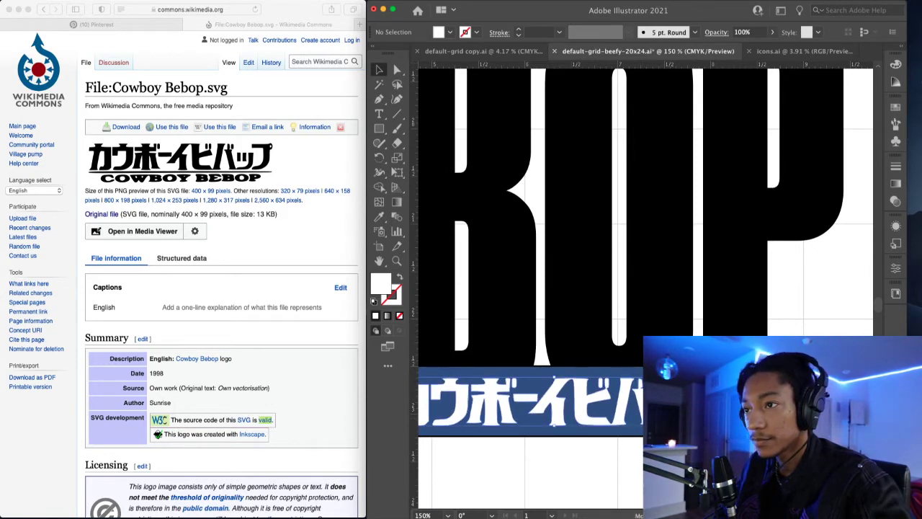
pyautogui.rightClick(580, 424)
pyautogui.press('Escape')
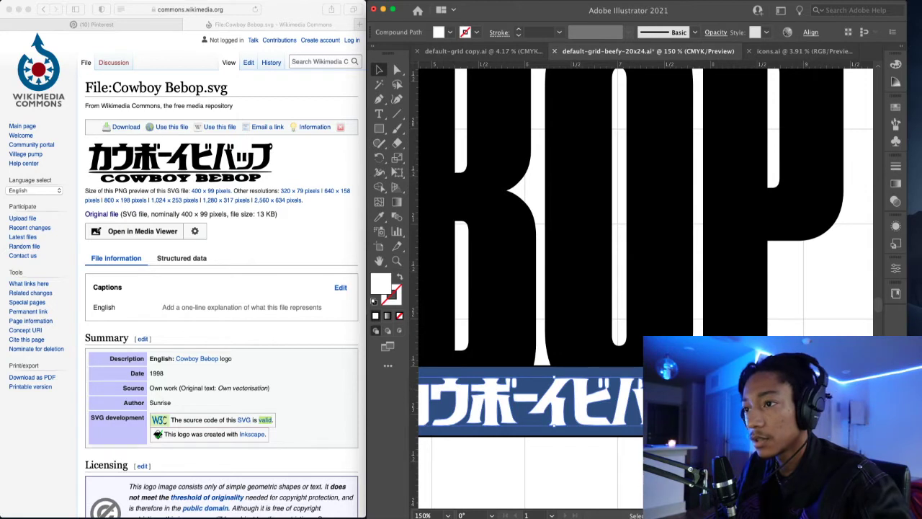
pyautogui.press('t')
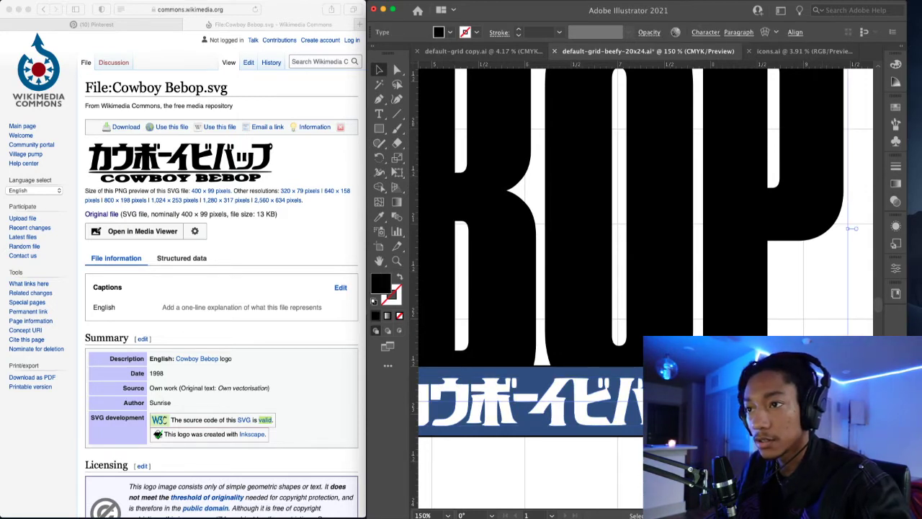
pyautogui.press('shift+super+a')
pyautogui.press('super+minus')
pyautogui.press('super+minus')
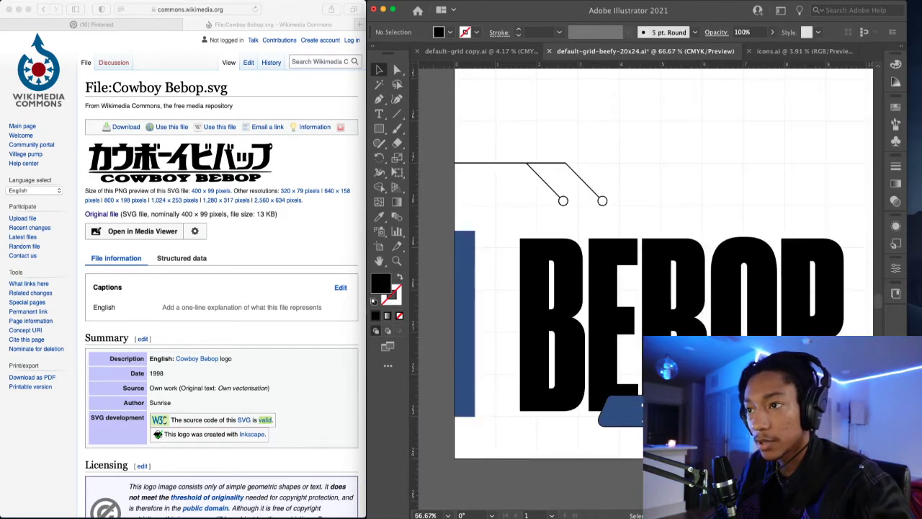
pyautogui.click(631, 413)
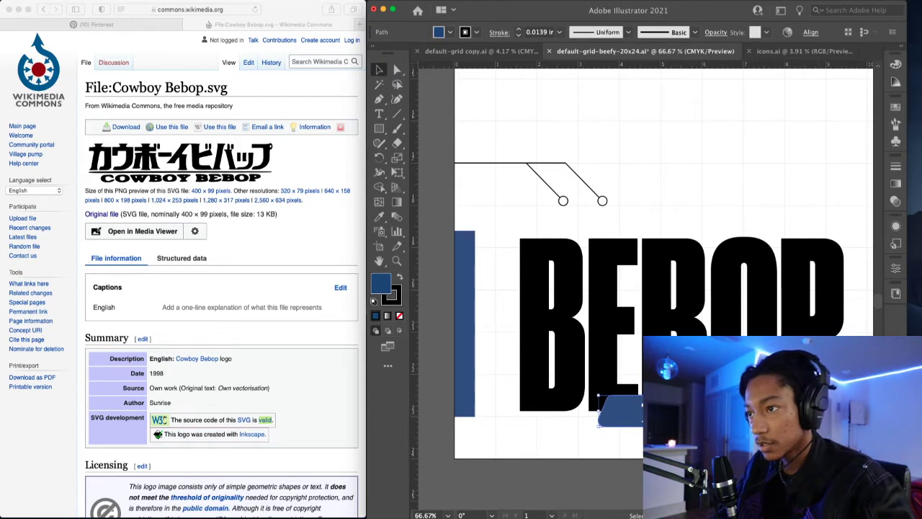
pyautogui.press('a')
pyautogui.moveTo(621, 381); pyautogui.dragTo(594, 432)
pyautogui.press('super+z')
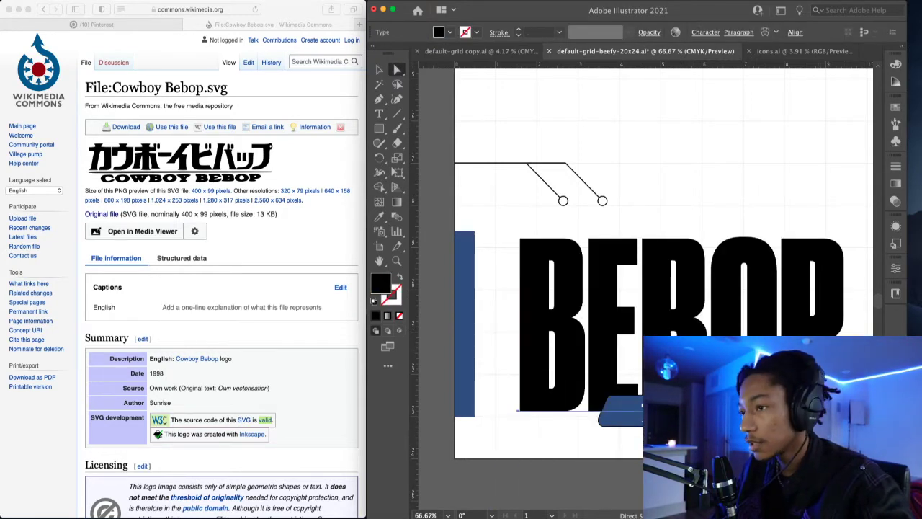
pyautogui.press('v')
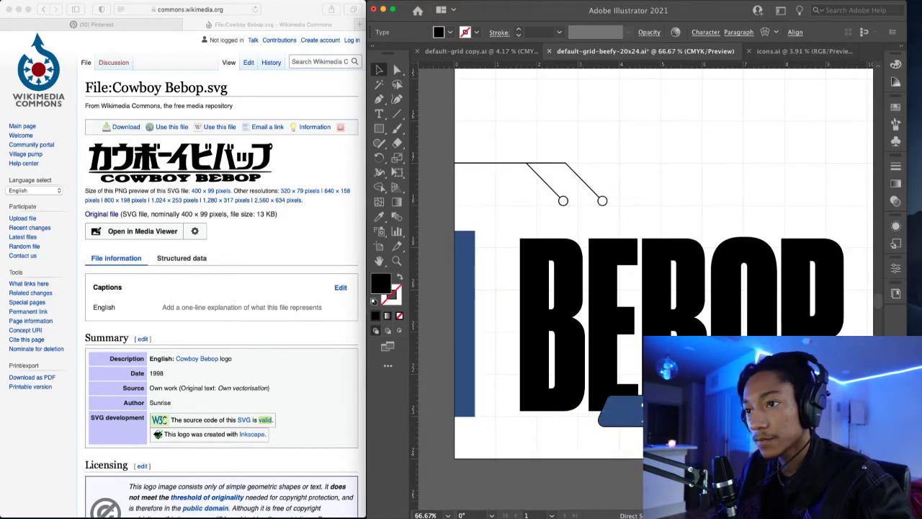
pyautogui.click(611, 412)
pyautogui.press('super+shift+a')
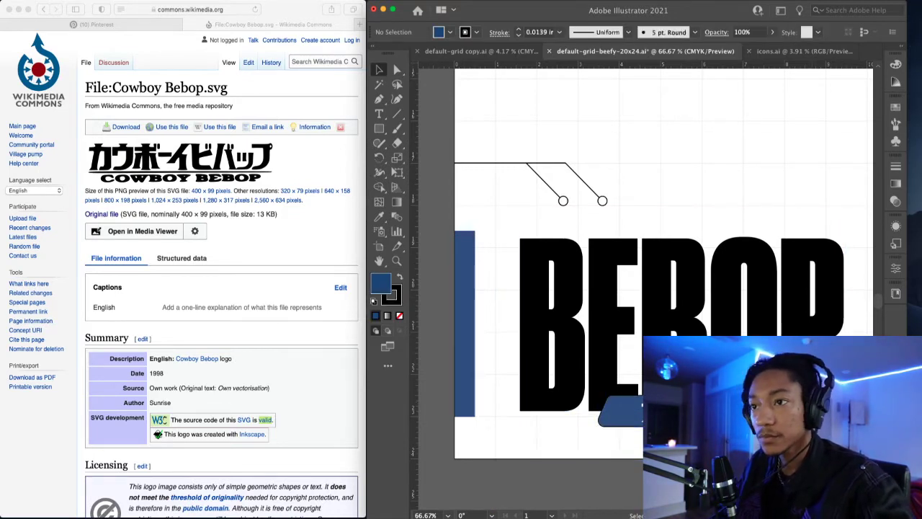
# - Adjust the blue label's anchor points with Direct Selection and shift the white Japanese lettering leftward inside the label
pyautogui.press('a')
pyautogui.click(621, 412)
pyautogui.moveTo(643, 407); pyautogui.dragTo(644, 406)
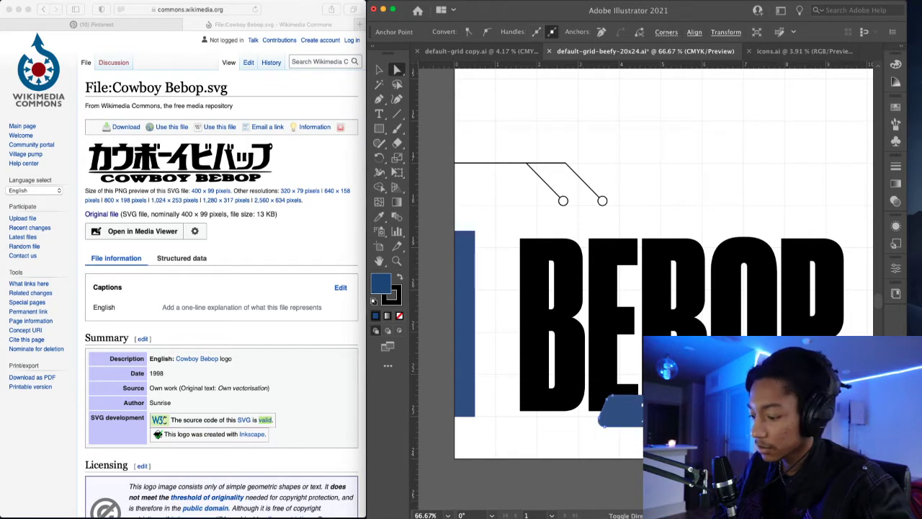
pyautogui.press('v')
pyautogui.press('super+shift+a')
pyautogui.moveTo(661, 411); pyautogui.dragTo(647, 411)
pyautogui.press('super+shift+a')
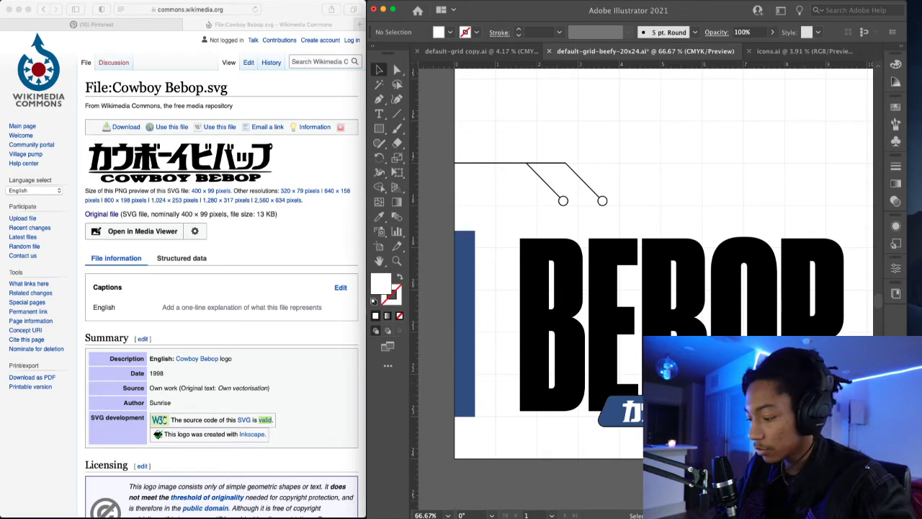
# - Refine the blue label's anchor points with Direct Selection and select the white Japanese lettering to check its placement
pyautogui.press('a')
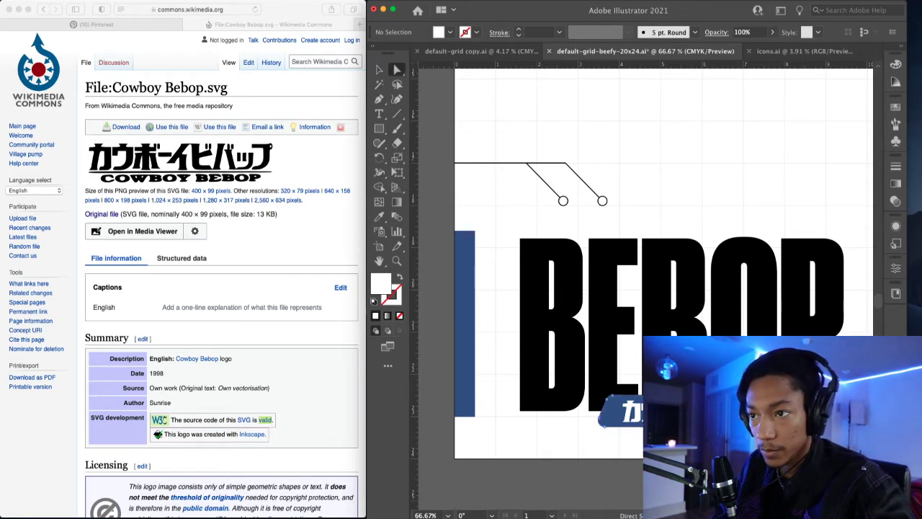
pyautogui.click(614, 414)
pyautogui.press('super+shift+a')
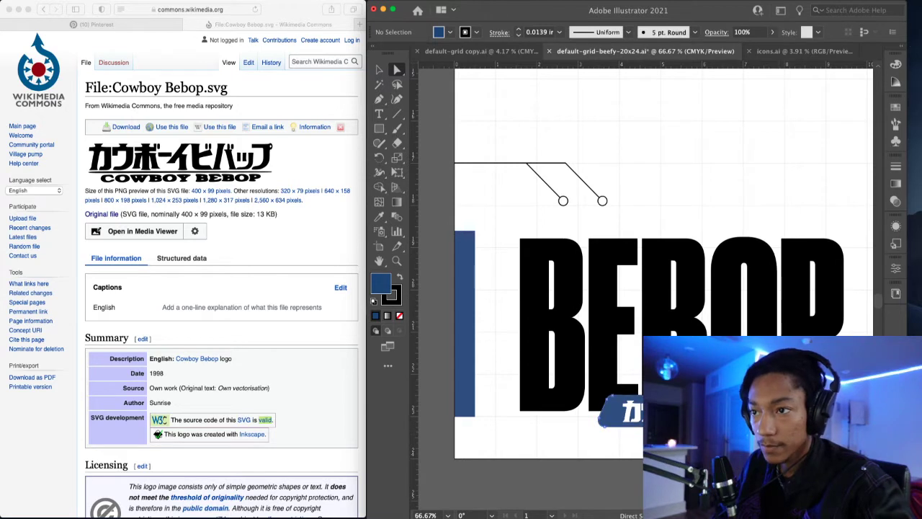
pyautogui.click(611, 414)
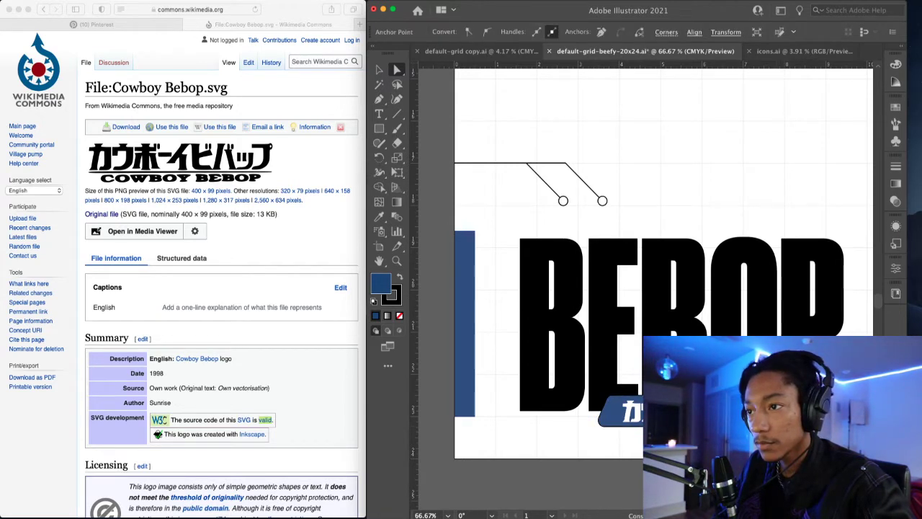
pyautogui.press('v')
pyautogui.press('super+shift+a')
pyautogui.click(633, 413)
pyautogui.click(632, 411)
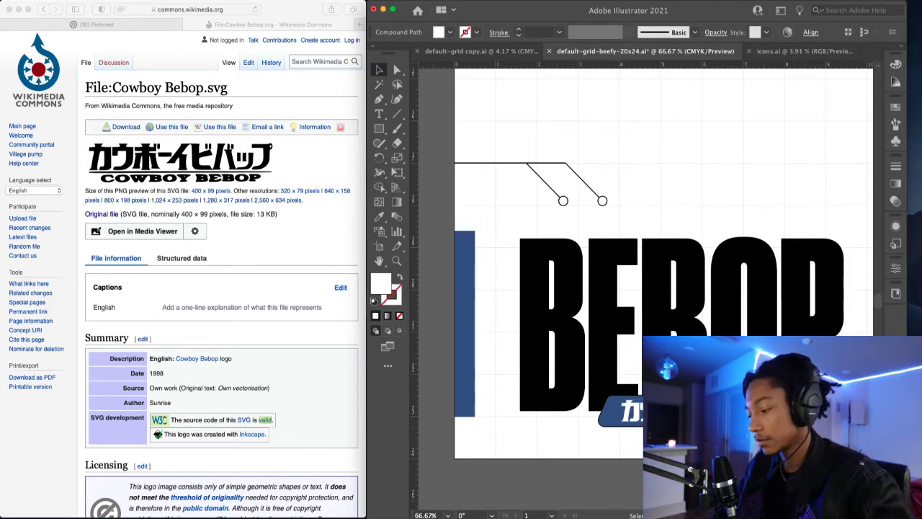
pyautogui.press('super+a')
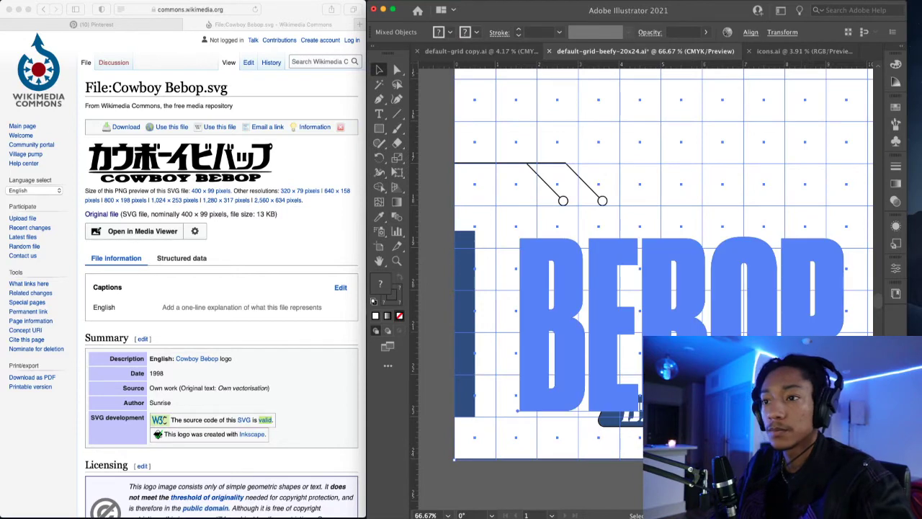
pyautogui.press('super+h')
pyautogui.press('super+h')
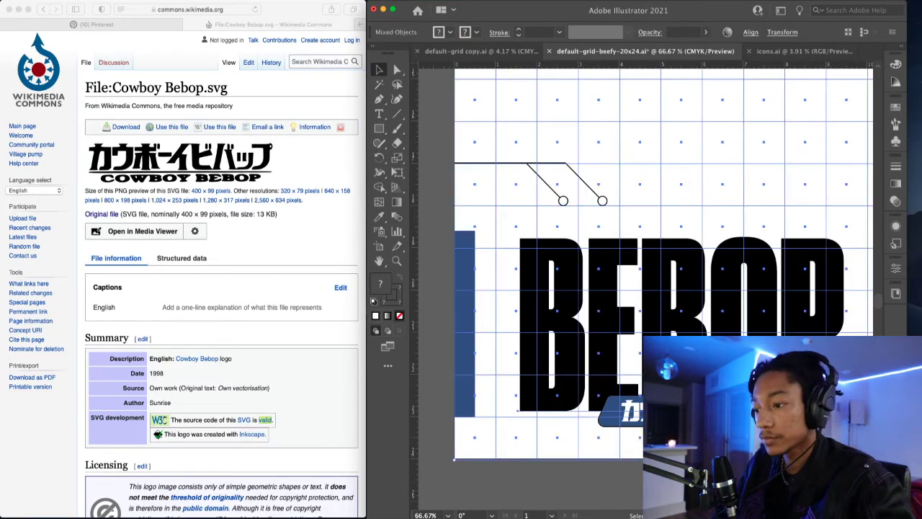
pyautogui.press('super+shift+a')
# - Group the Japanese lettering with the blue label and move the group slightly rightward beneath the BEBOP title
pyautogui.click(636, 411)
pyautogui.keyDown('shift'); pyautogui.click(612, 414); pyautogui.keyUp('shift')
pyautogui.press('super+g')
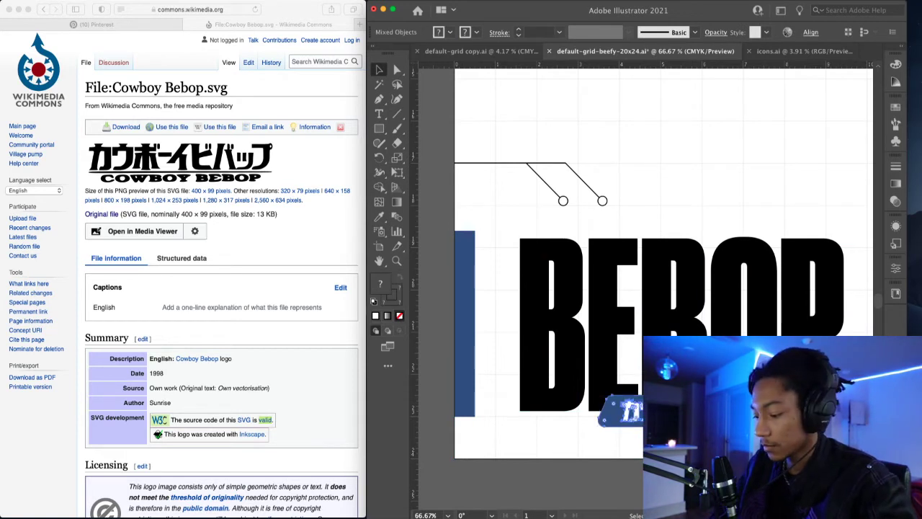
pyautogui.moveTo(599, 396); pyautogui.dragTo(636, 398)
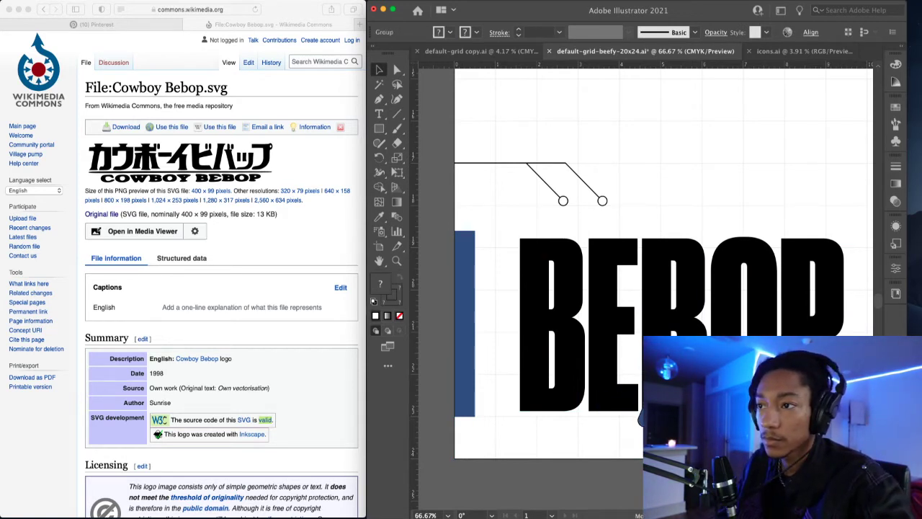
pyautogui.press('super+shift+a')
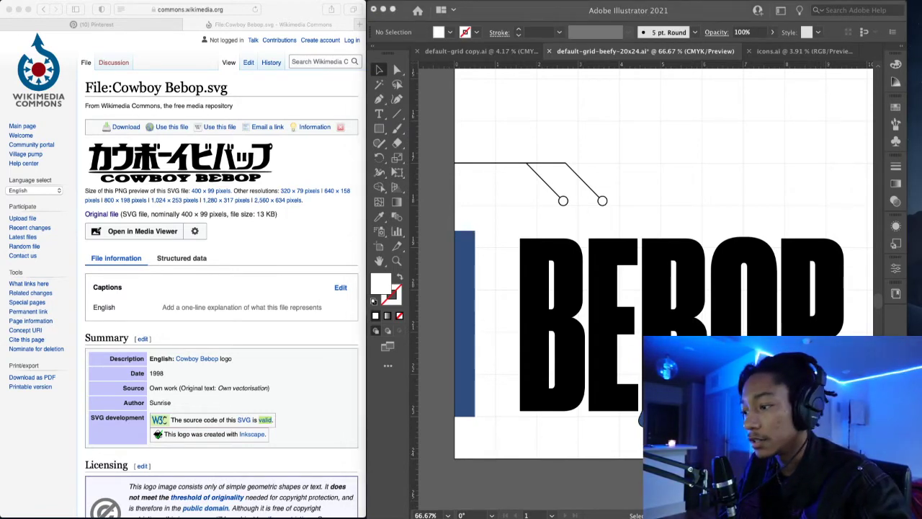
# - Isolate the label group and set the blue shape's stroke color to white (FFFFFF)
pyautogui.click(737, 385)
pyautogui.moveTo(738, 385); pyautogui.dragTo(675, 276)
pyautogui.scroll(3, 745, 296)
pyautogui.click(783, 292)
pyautogui.click(804, 227)
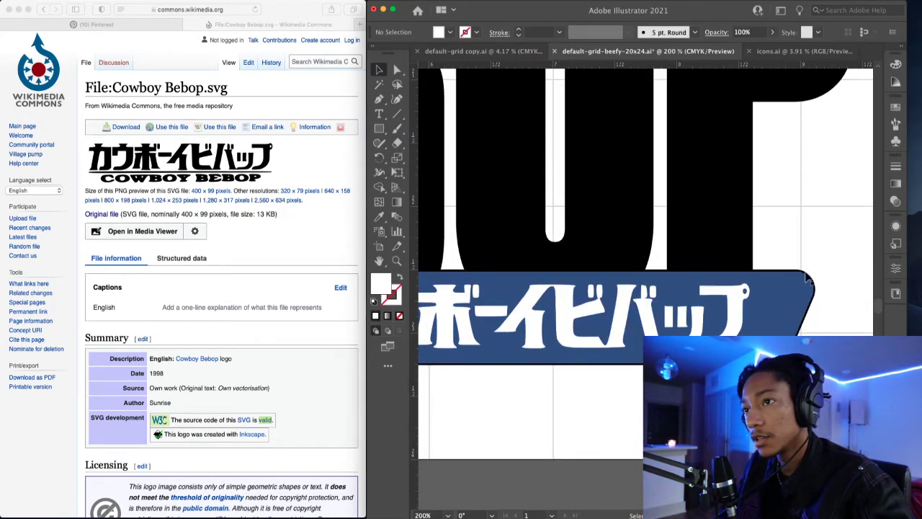
pyautogui.click(805, 326)
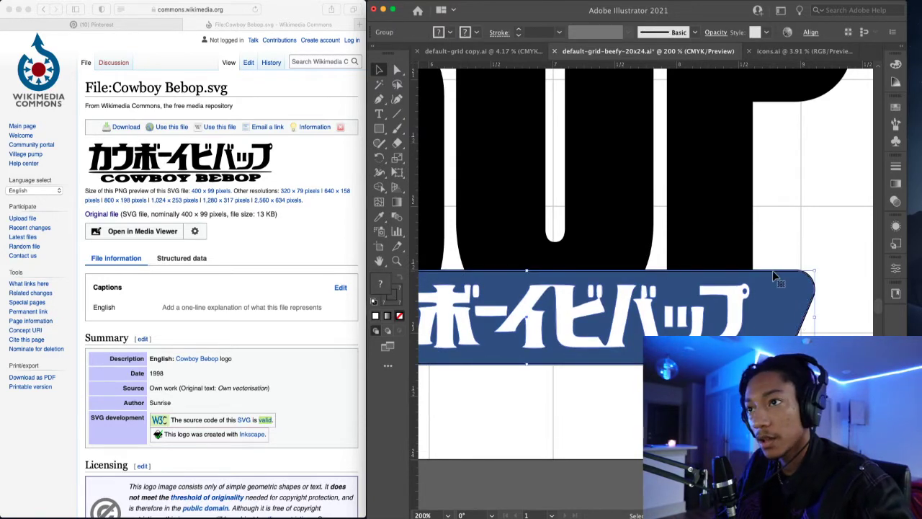
pyautogui.doubleClick(772, 271)
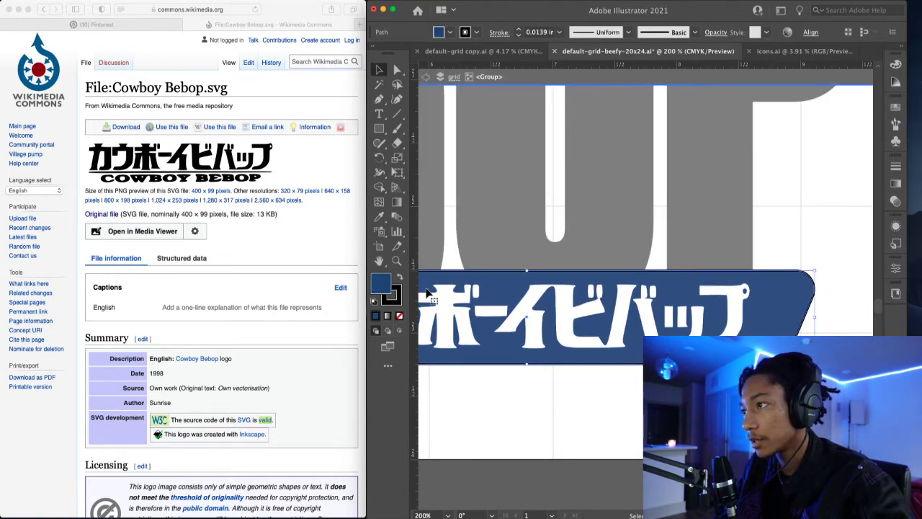
pyautogui.doubleClick(392, 297)
pyautogui.click(386, 303)
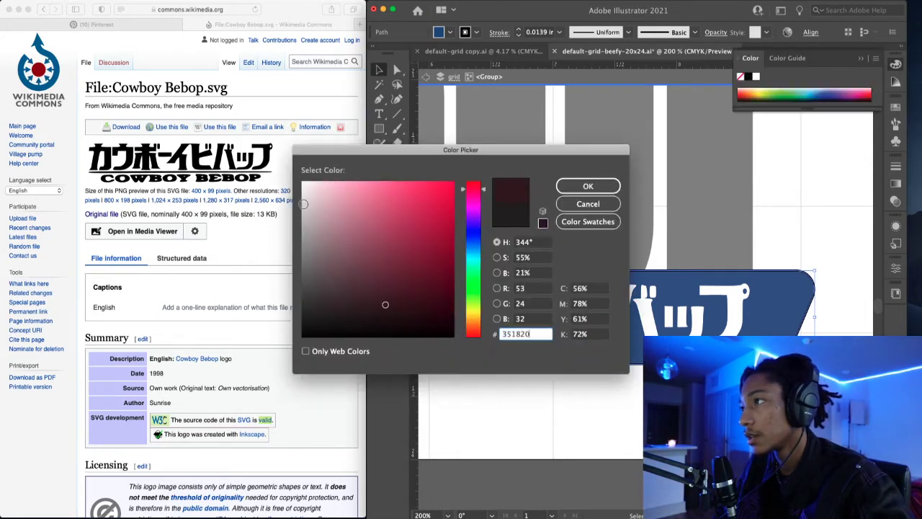
pyautogui.moveTo(311, 199); pyautogui.dragTo(294, 164)
pyautogui.click(587, 186)
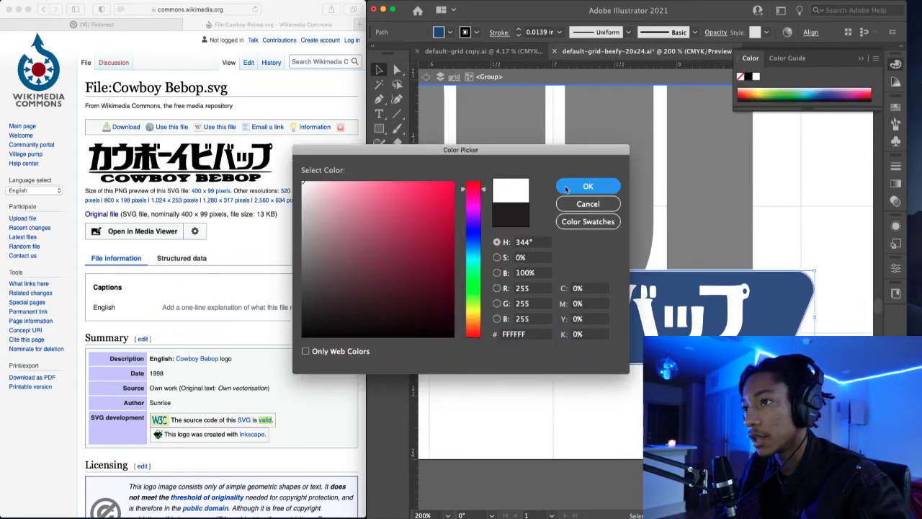
pyautogui.click(780, 220)
# - Check how the label's white outline reads against the BEBOP title from a wider view
pyautogui.press('super+minus')
pyautogui.press('super+minus')
pyautogui.press('super+minus')
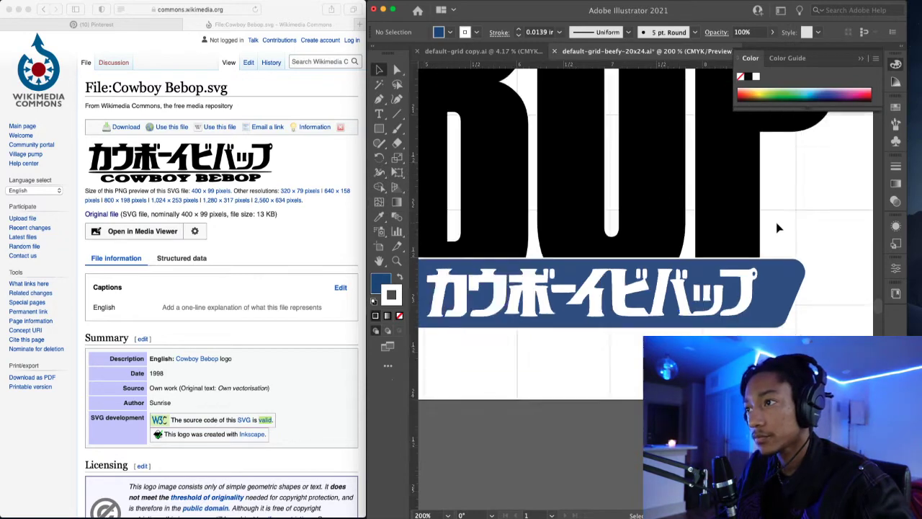
pyautogui.press('super+minus')
pyautogui.press('super+minus')
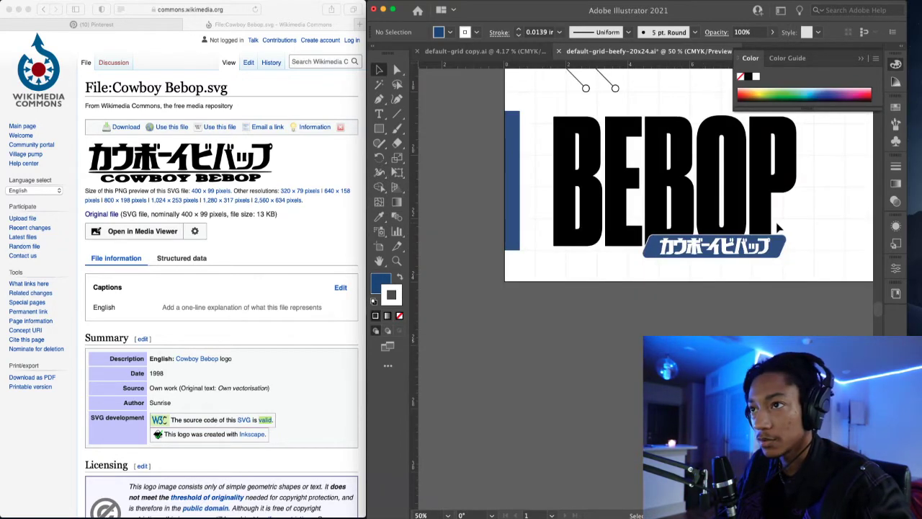
pyautogui.moveTo(797, 197); pyautogui.dragTo(626, 315)
pyautogui.doubleClick(690, 308)
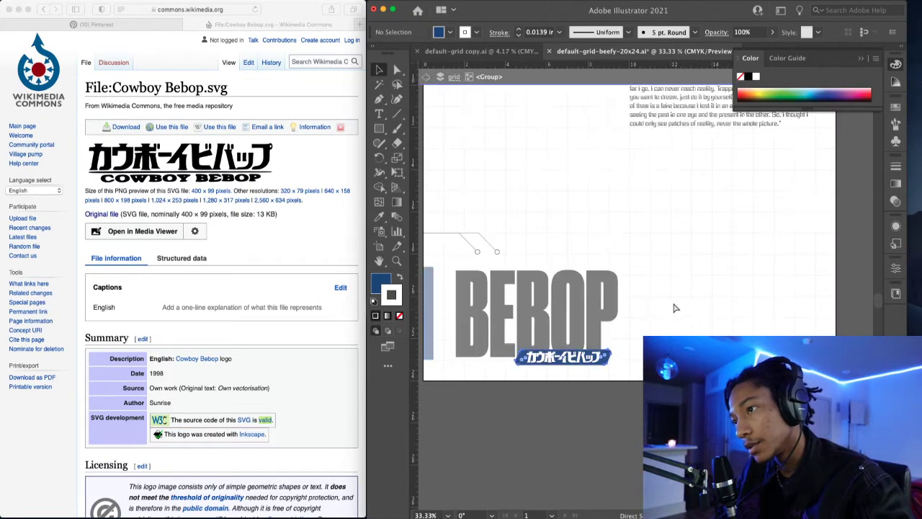
pyautogui.doubleClick(680, 306)
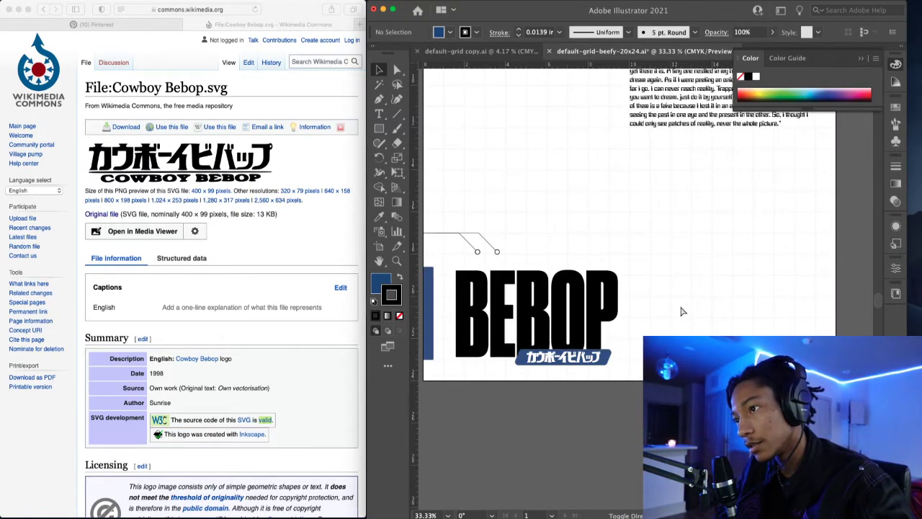
pyautogui.doubleClick(683, 311)
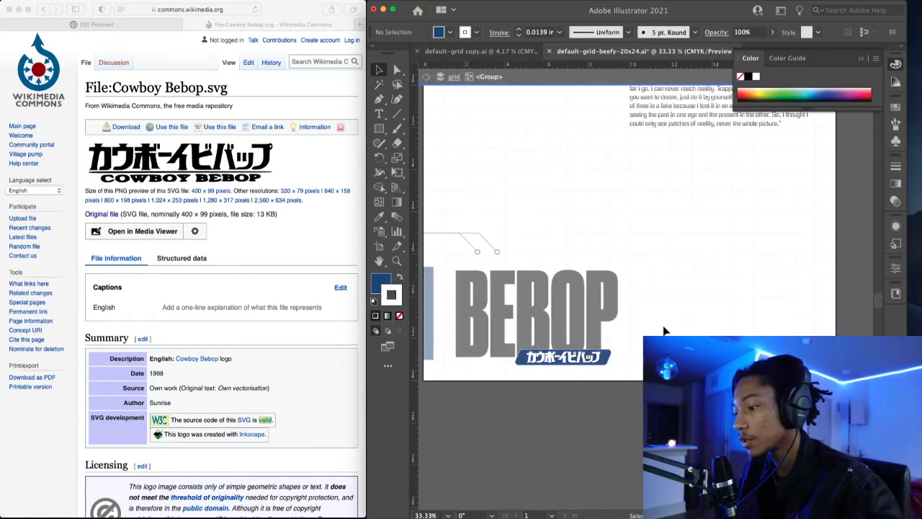
pyautogui.doubleClick(655, 333)
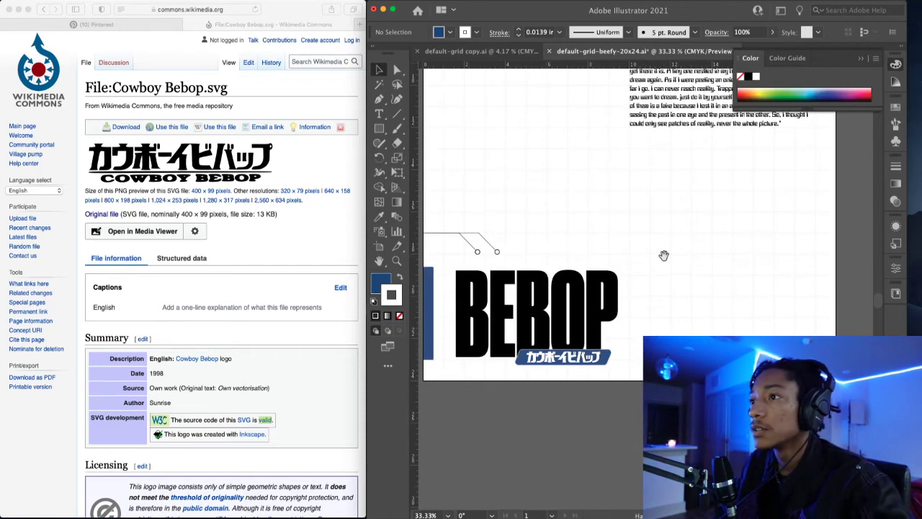
# - Review the poster from the BEBOP title to the COWBOY heading, gradient bar and paragraph, and collapse the Color panel
pyautogui.scroll(5, 611, 89)
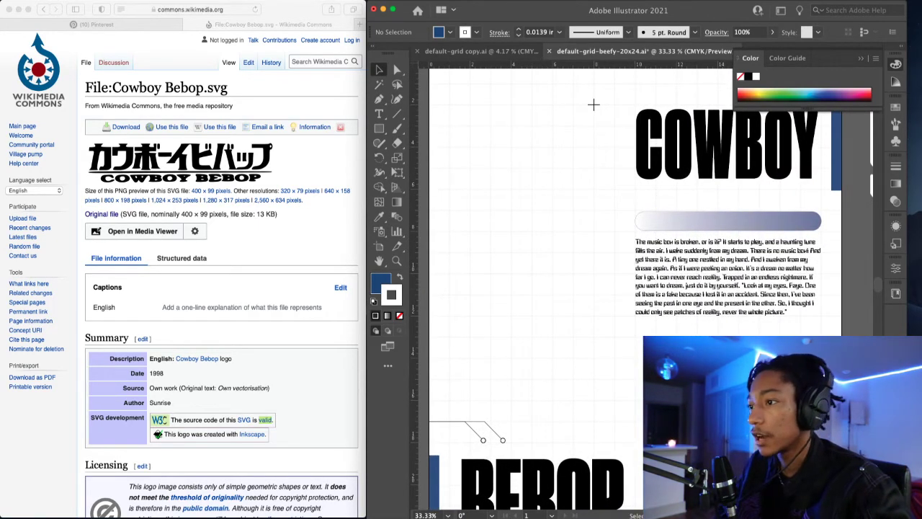
pyautogui.scroll(-3, 593, 105)
pyautogui.scroll(2, 567, 426)
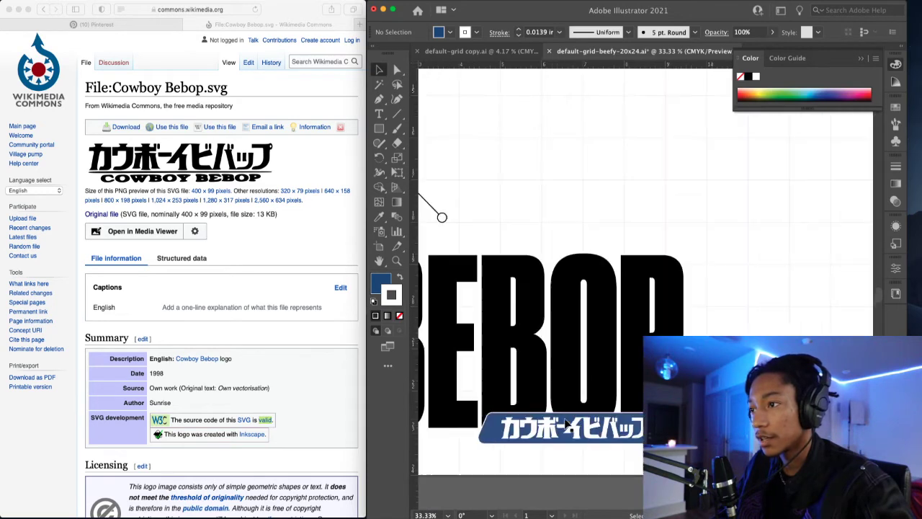
pyautogui.scroll(-1, 570, 432)
pyautogui.press('space')
pyautogui.moveTo(589, 171); pyautogui.dragTo(433, 345)
pyautogui.scroll(5, 433, 344)
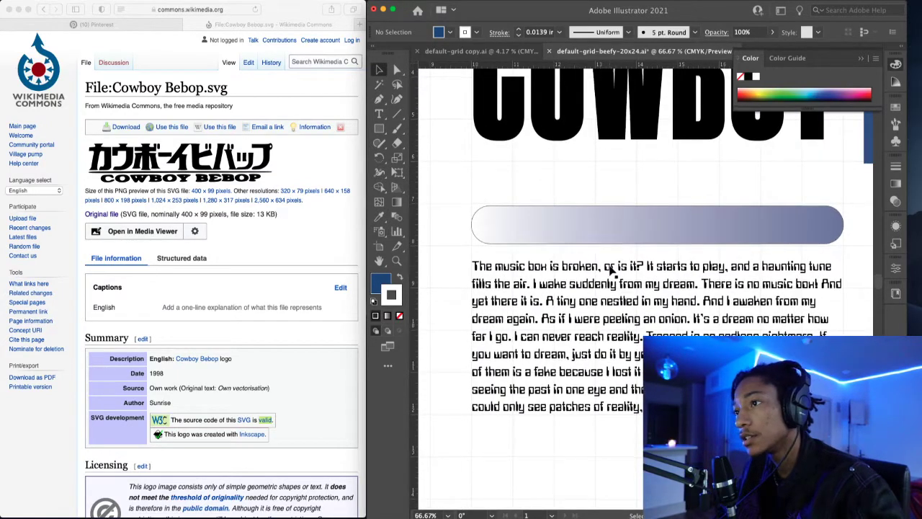
pyautogui.scroll(-2, 609, 269)
pyautogui.moveTo(633, 231); pyautogui.dragTo(725, 237)
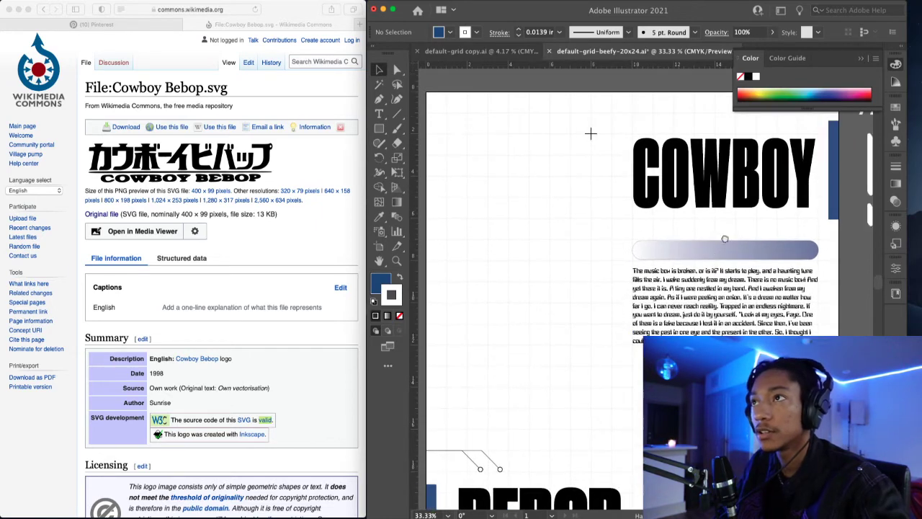
pyautogui.click(861, 59)
pyautogui.scroll(-1, 696, 135)
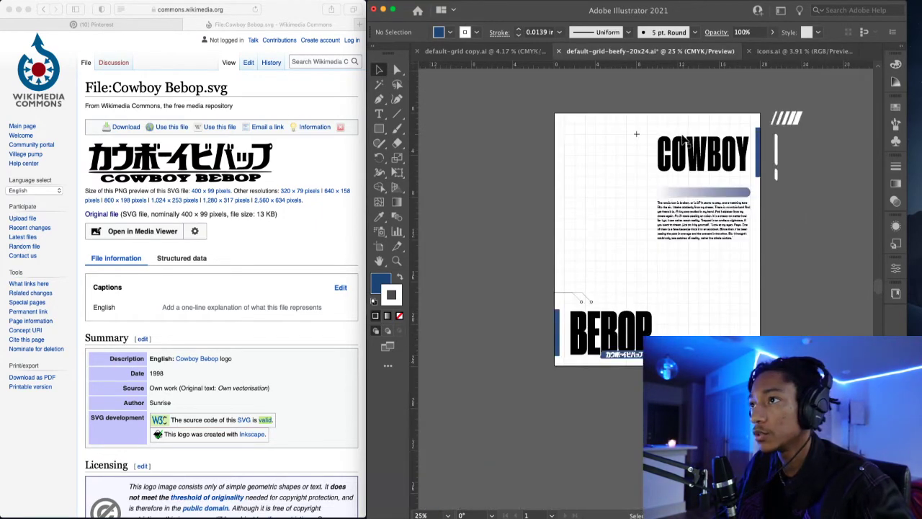
# - Switch to default-grid copy.ai and browse its rows of cutout shapes for a poster element
pyautogui.click(516, 53)
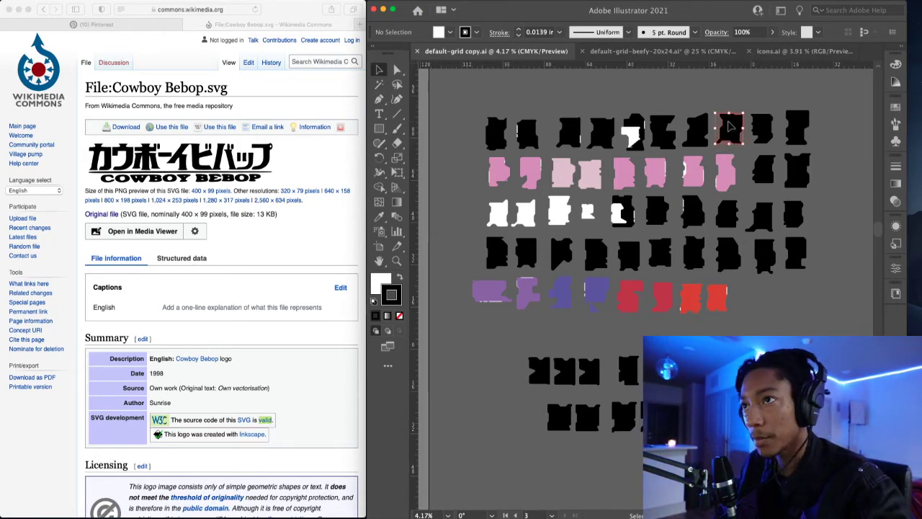
pyautogui.click(735, 133)
pyautogui.click(677, 108)
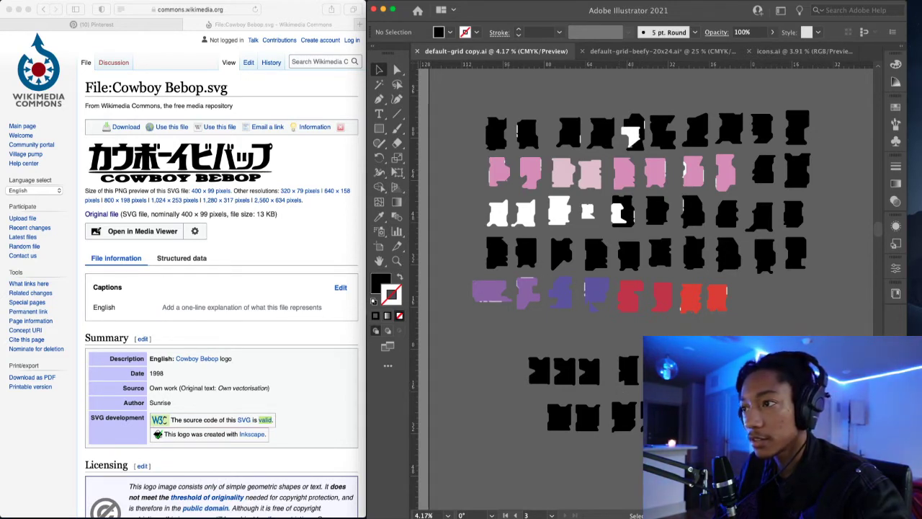
pyautogui.hscroll(4, 634, 245)
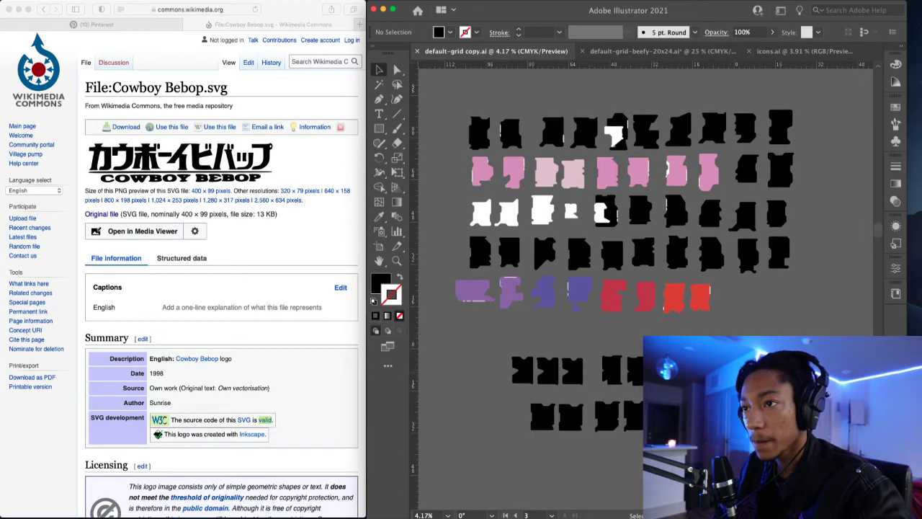
pyautogui.hscroll(1, 638, 209)
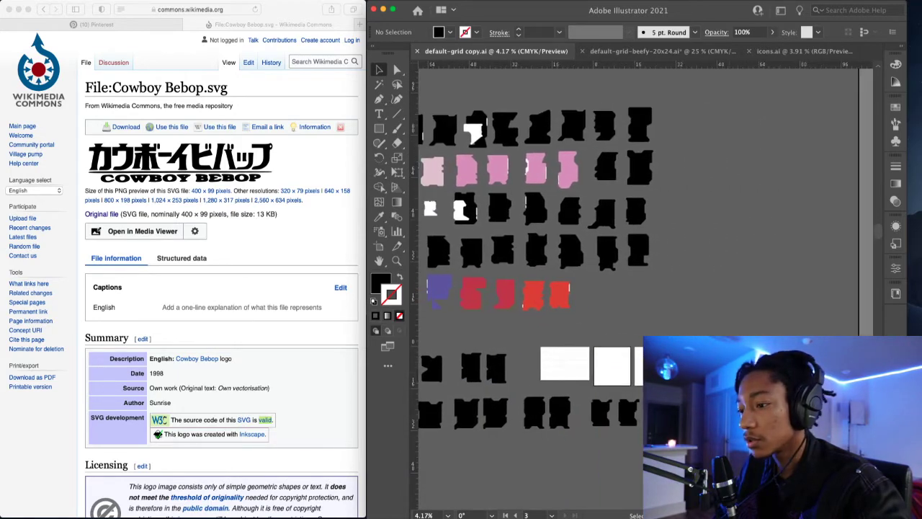
pyautogui.hscroll(-4, 639, 209)
pyautogui.scroll(3, 638, 209)
pyautogui.hscroll(-4, 639, 209)
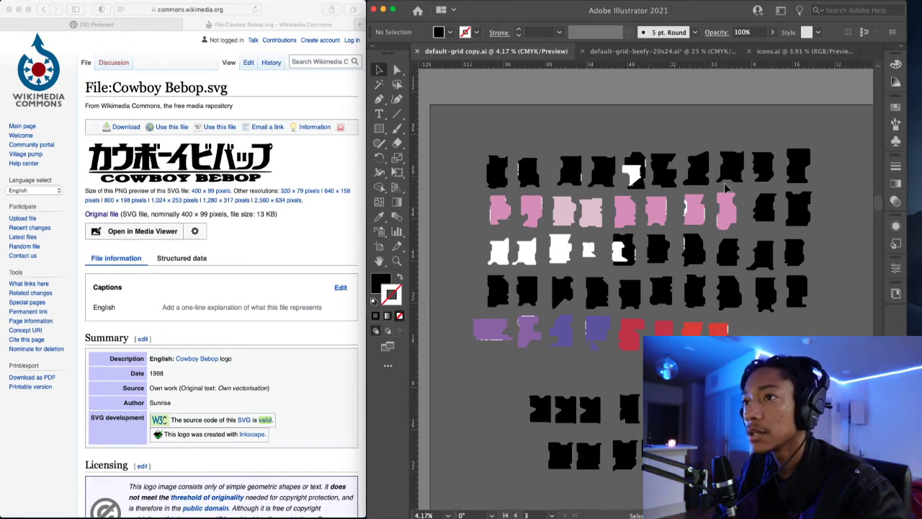
# - Copy the black ninth shape of the second row into the 20x24 poster and place it below the paragraph
pyautogui.click(764, 212)
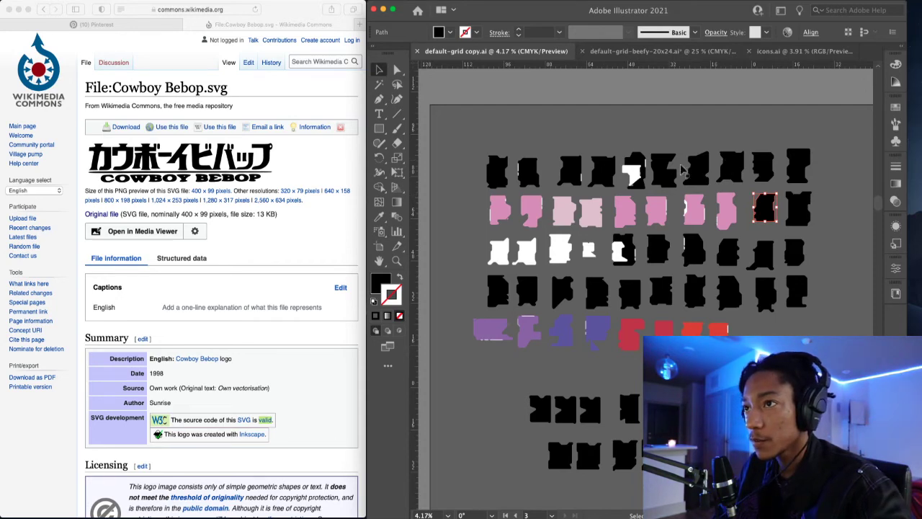
pyautogui.click(633, 51)
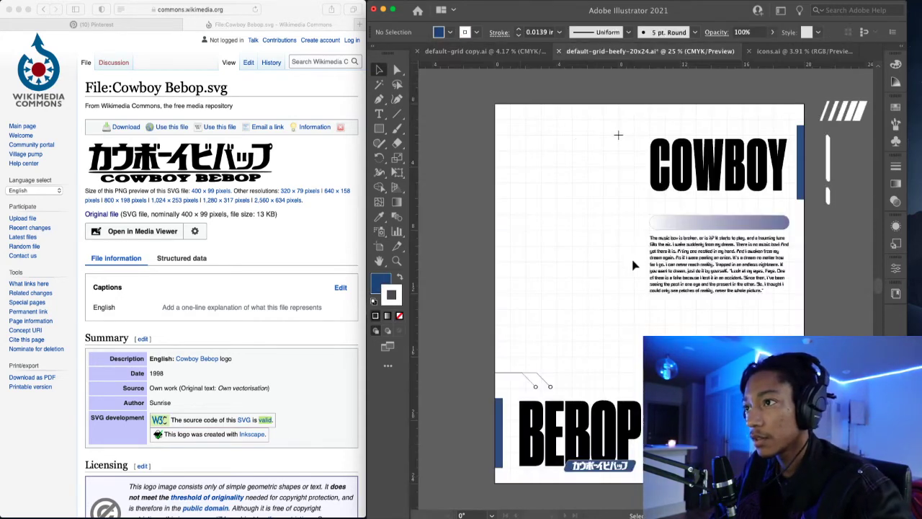
pyautogui.click(656, 285)
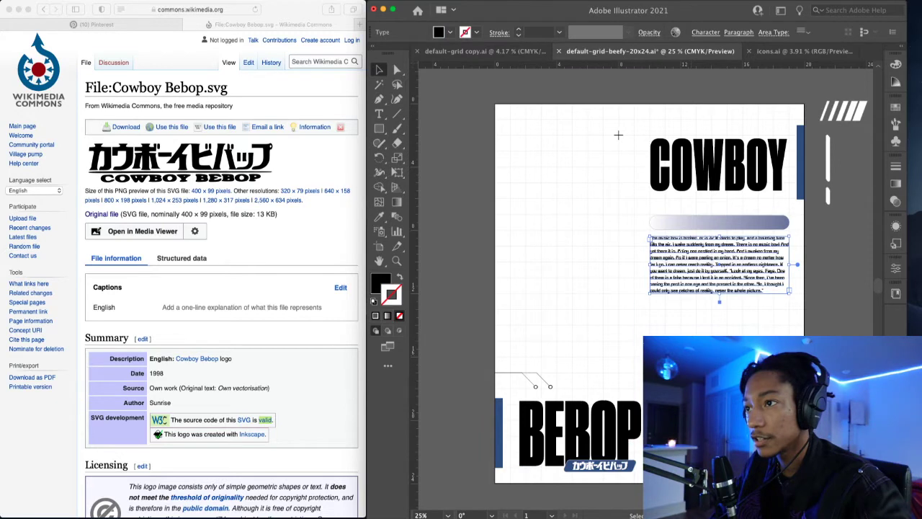
pyautogui.press('super+v')
pyautogui.moveTo(660, 310); pyautogui.dragTo(739, 408)
pyautogui.click(862, 293)
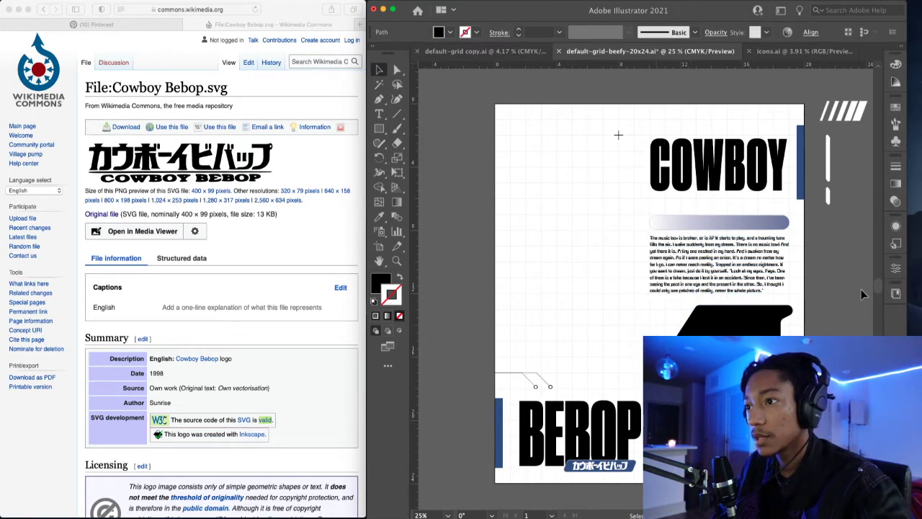
# - Copy the first black shape of the fourth row into the poster's upper-left area beside COWBOY, and close default-grid copy.ai
pyautogui.click(516, 55)
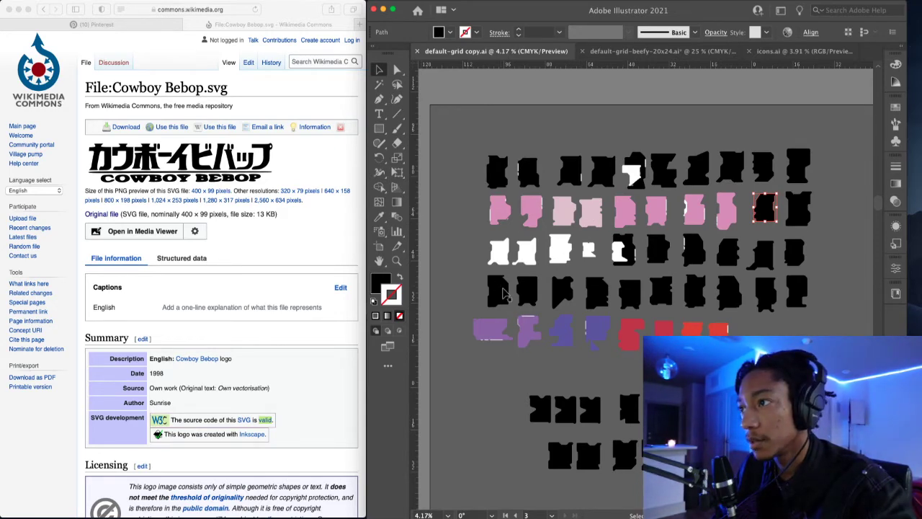
pyautogui.press('super+grave')
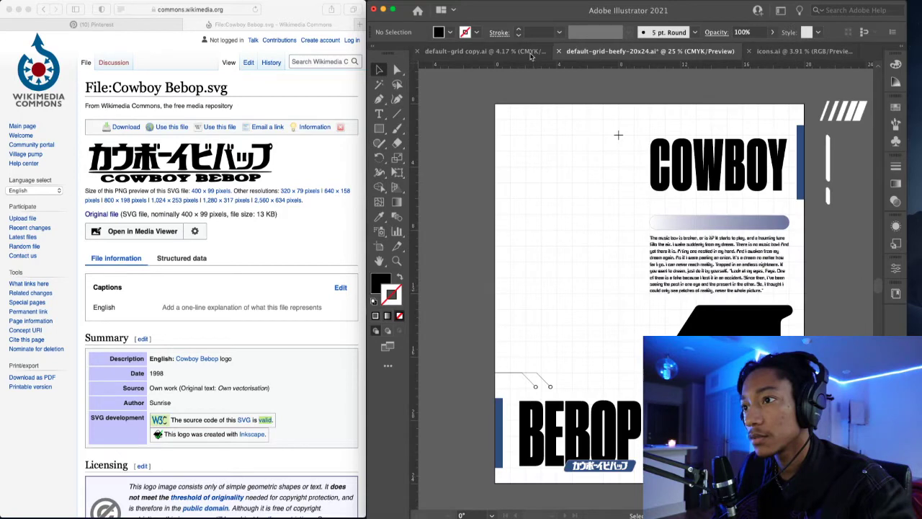
pyautogui.press('super+shift+grave')
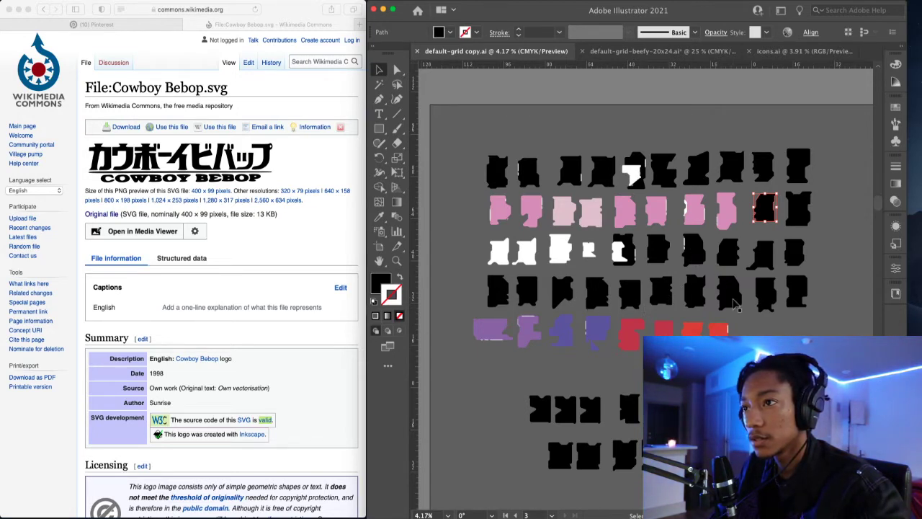
pyautogui.click(732, 298)
pyautogui.click(688, 369)
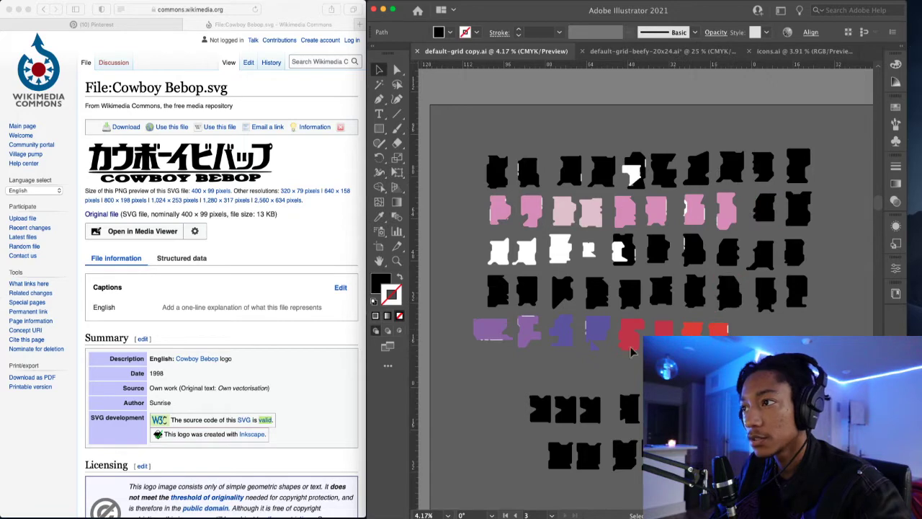
pyautogui.click(510, 292)
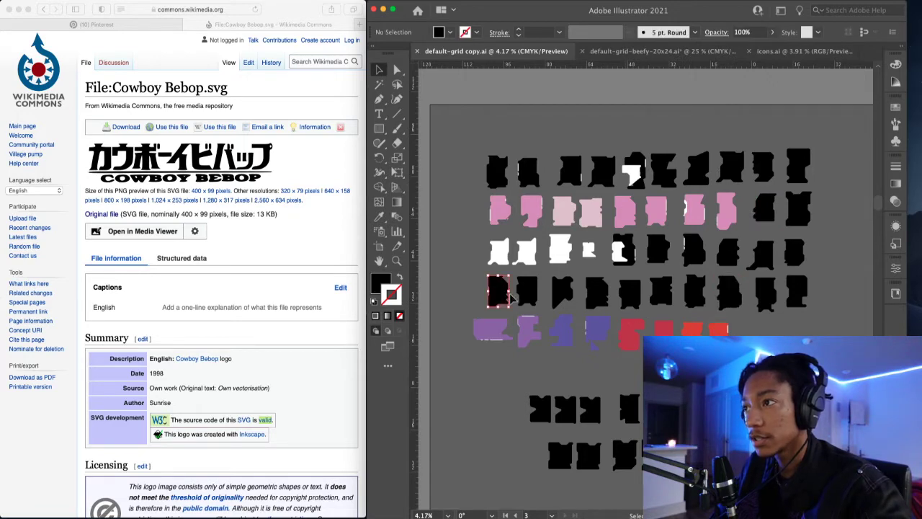
pyautogui.click(621, 52)
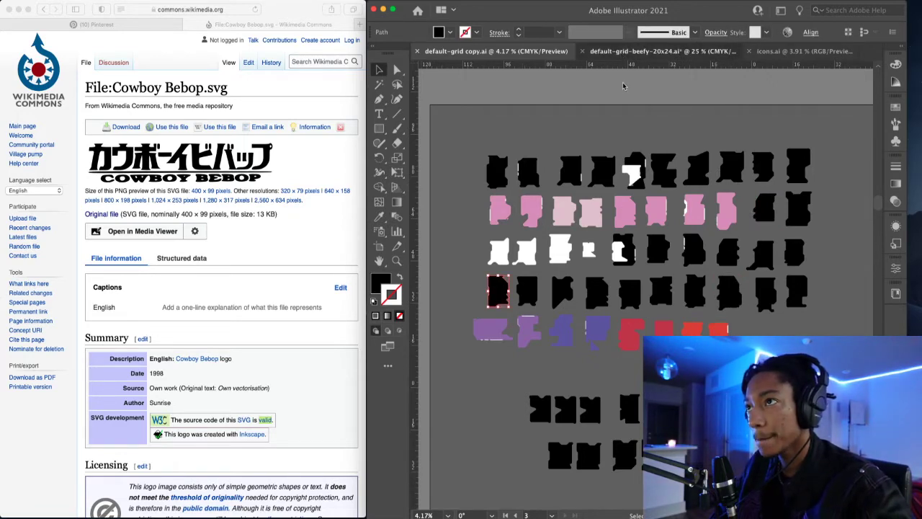
pyautogui.press('super+v')
pyautogui.moveTo(607, 252); pyautogui.dragTo(526, 178)
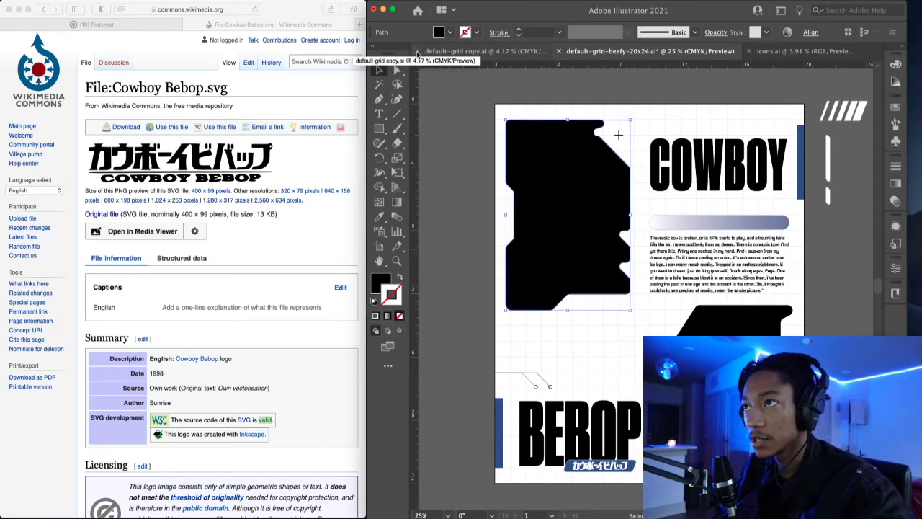
pyautogui.click(417, 52)
# - Move the lower black shape so its bottom and right edges align exactly with the grid lines near the poster's lower-right corner
pyautogui.click(727, 349)
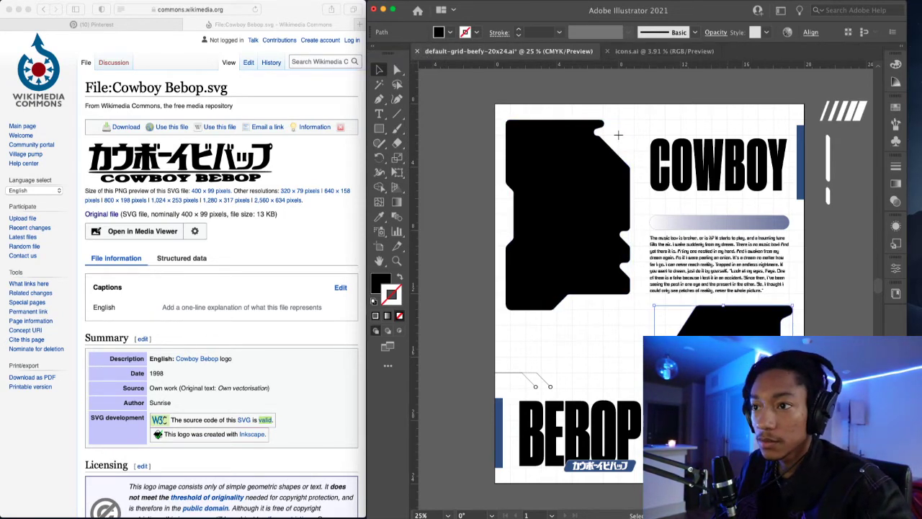
pyautogui.press('super+equal')
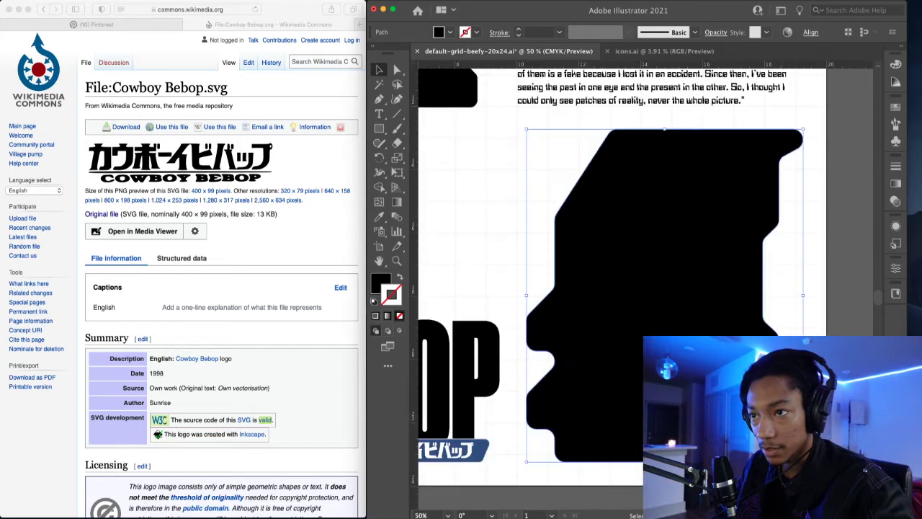
pyautogui.press('super+equal')
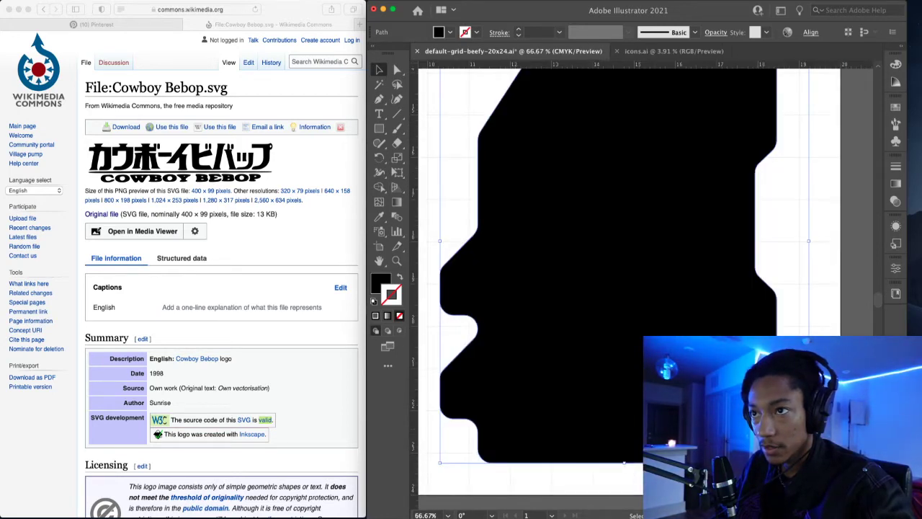
pyautogui.moveTo(727, 349); pyautogui.dragTo(750, 338)
pyautogui.press('super+equal')
pyautogui.press('super+equal')
pyautogui.press('super+equal')
pyautogui.press('super+equal')
pyautogui.press('super+equal')
pyautogui.press('super+equal')
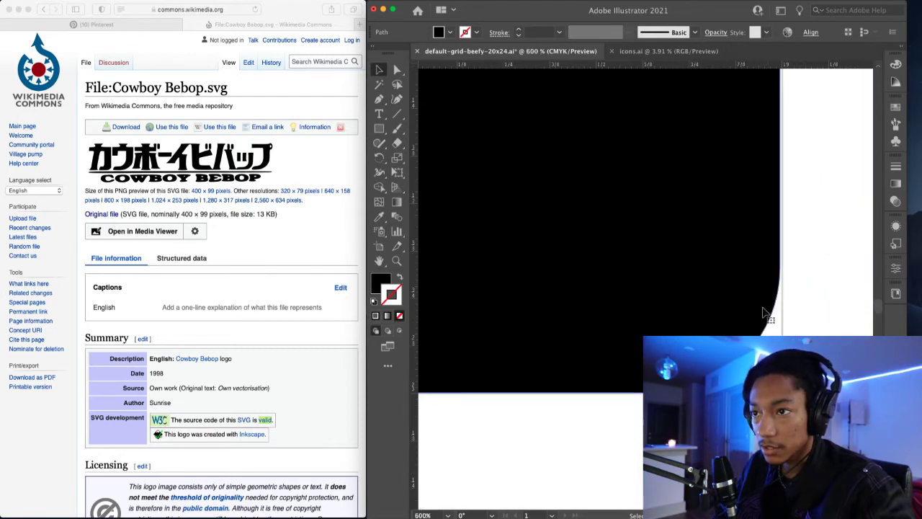
pyautogui.moveTo(737, 302); pyautogui.dragTo(740, 304)
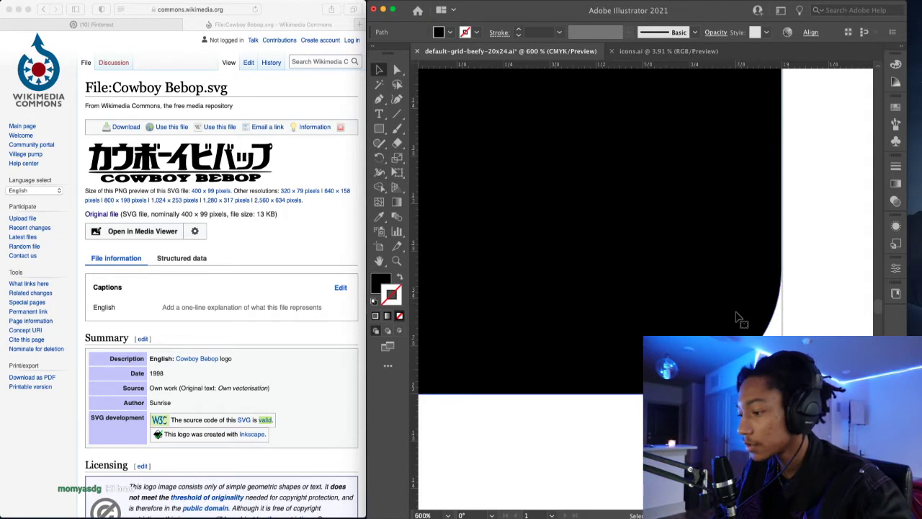
pyautogui.press('super+minus')
pyautogui.moveTo(771, 358); pyautogui.dragTo(750, 229)
pyautogui.press('super+equal')
pyautogui.click(790, 177)
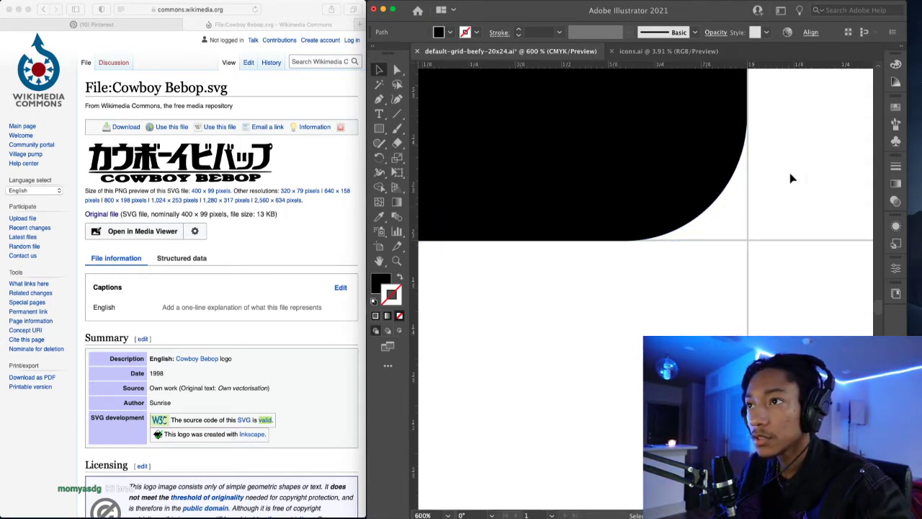
# - Check the lower black shape's placement against the BEBOP title and the paragraph from a wider view
pyautogui.press('super+1')
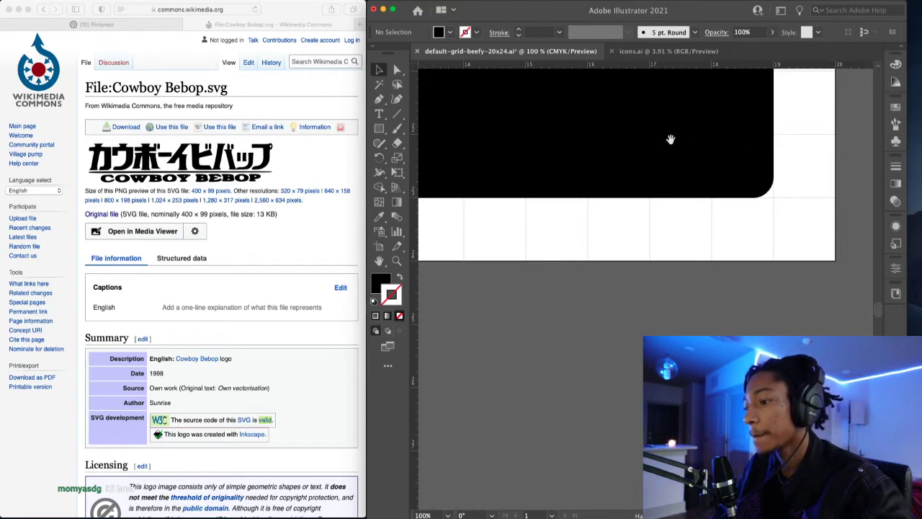
pyautogui.moveTo(603, 138); pyautogui.dragTo(745, 337)
pyautogui.moveTo(599, 192); pyautogui.dragTo(731, 341)
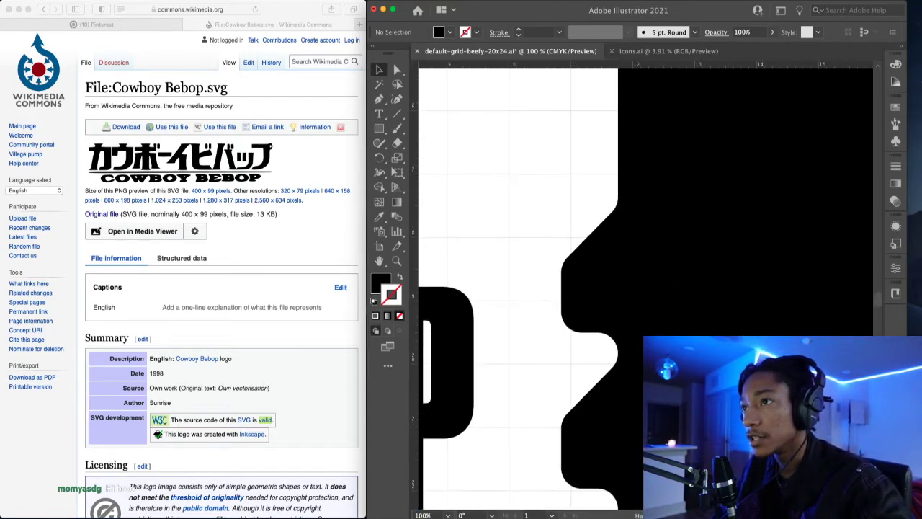
pyautogui.press('super+minus')
pyautogui.press('super+minus')
pyautogui.press('super+minus')
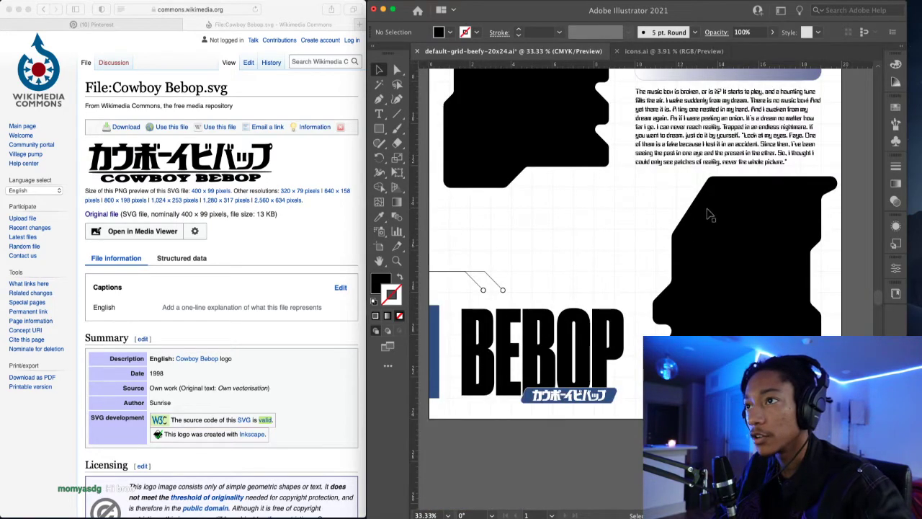
pyautogui.click(768, 227)
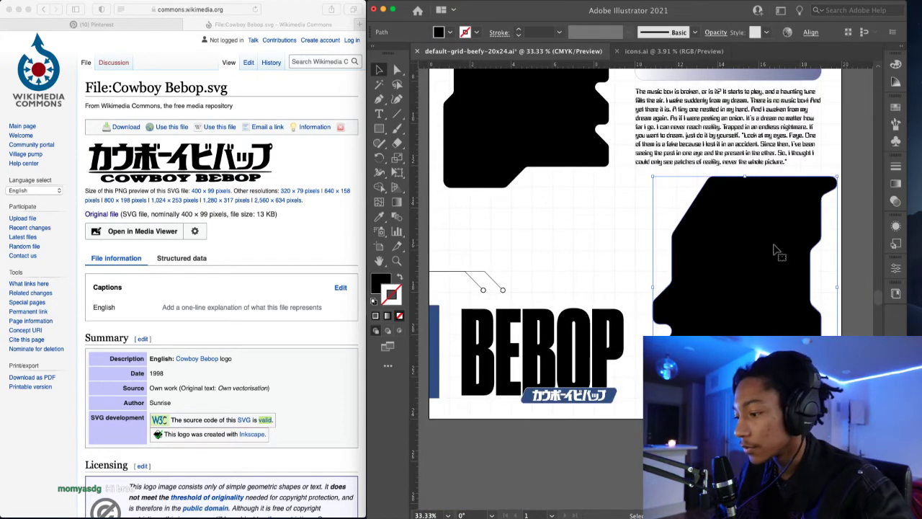
# - Move the upper black shape so its top and left edges align with the grid lines near the poster's upper-left corner
pyautogui.moveTo(627, 227); pyautogui.dragTo(689, 407)
pyautogui.scroll(1, 537, 125)
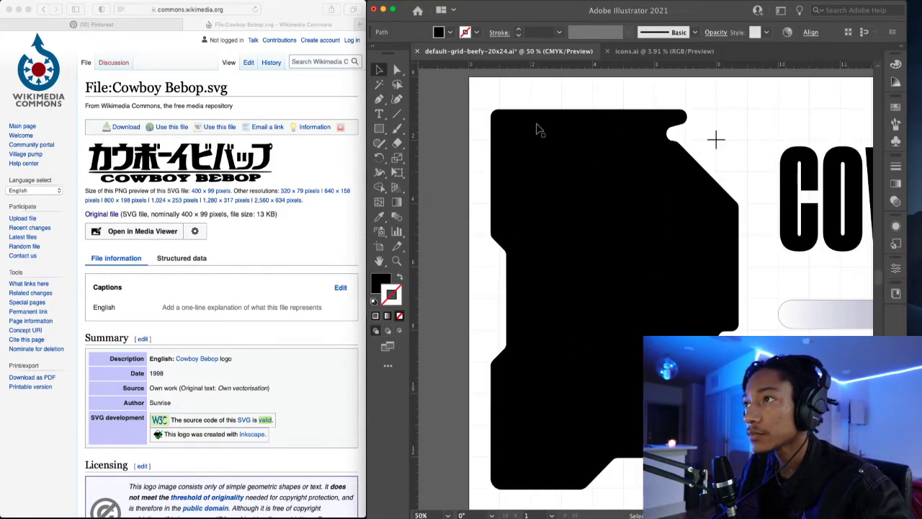
pyautogui.scroll(2, 509, 116)
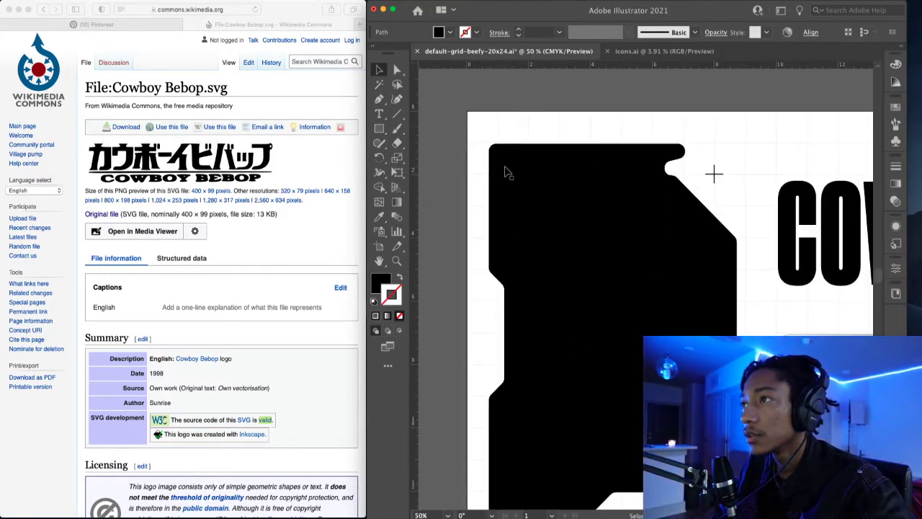
pyautogui.scroll(3, 501, 137)
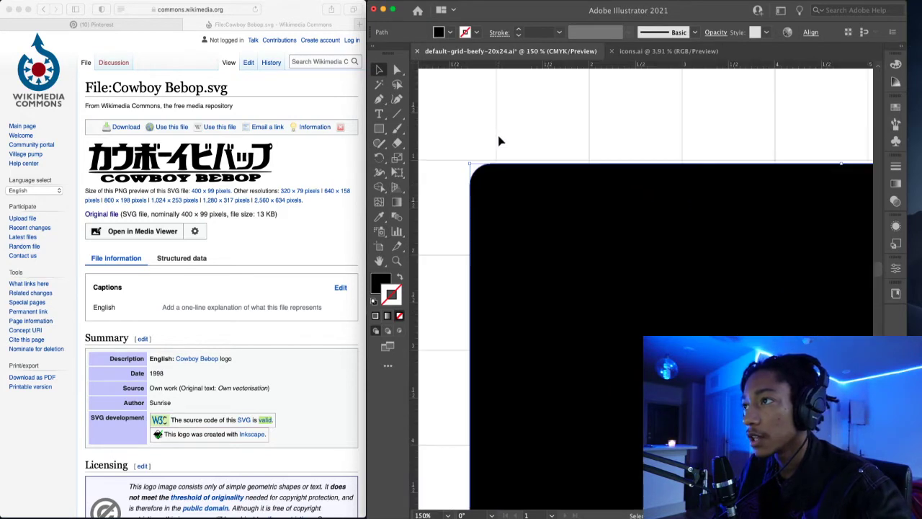
pyautogui.moveTo(490, 199); pyautogui.dragTo(517, 196)
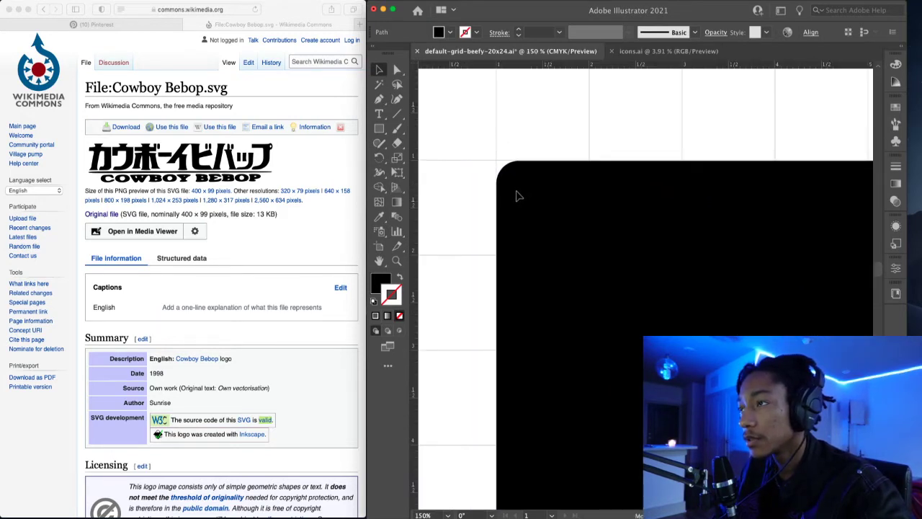
pyautogui.moveTo(516, 196); pyautogui.dragTo(517, 194)
pyautogui.click(546, 139)
# - Try shifting the upper black shape closer to the poster's left edge, and return it to the grid line
pyautogui.scroll(-5, 538, 171)
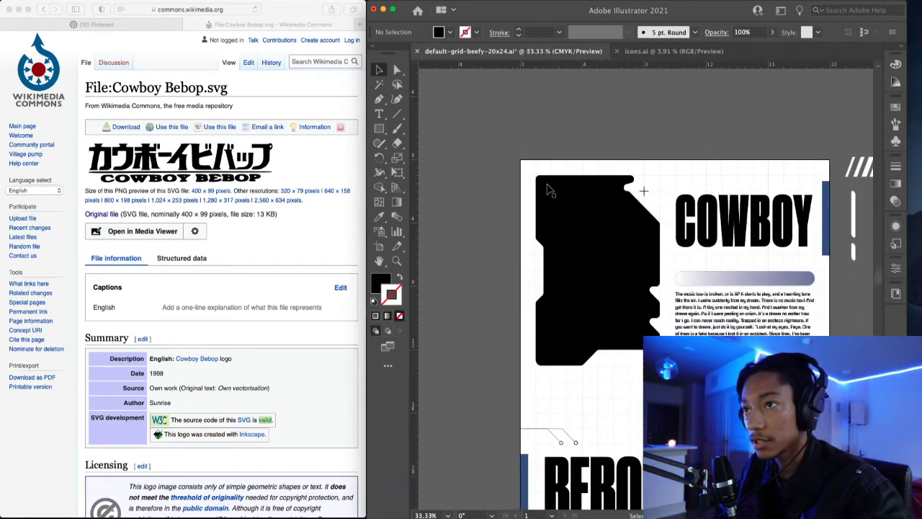
pyautogui.moveTo(622, 232); pyautogui.dragTo(561, 212)
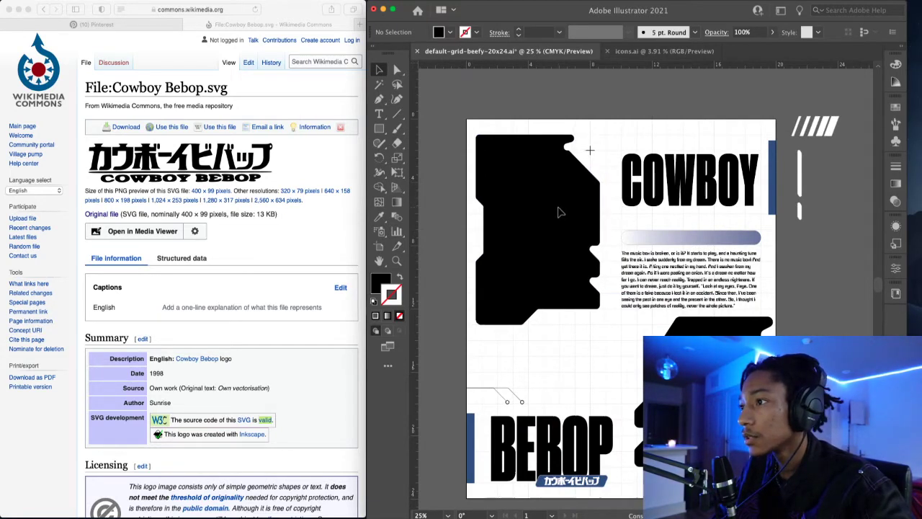
pyautogui.moveTo(561, 212); pyautogui.dragTo(561, 212)
pyautogui.click(621, 126)
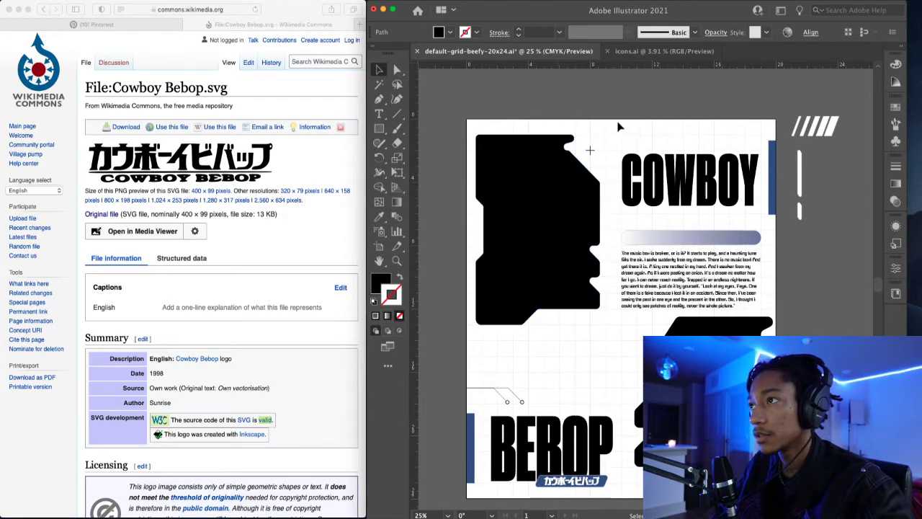
pyautogui.scroll(2, 496, 148)
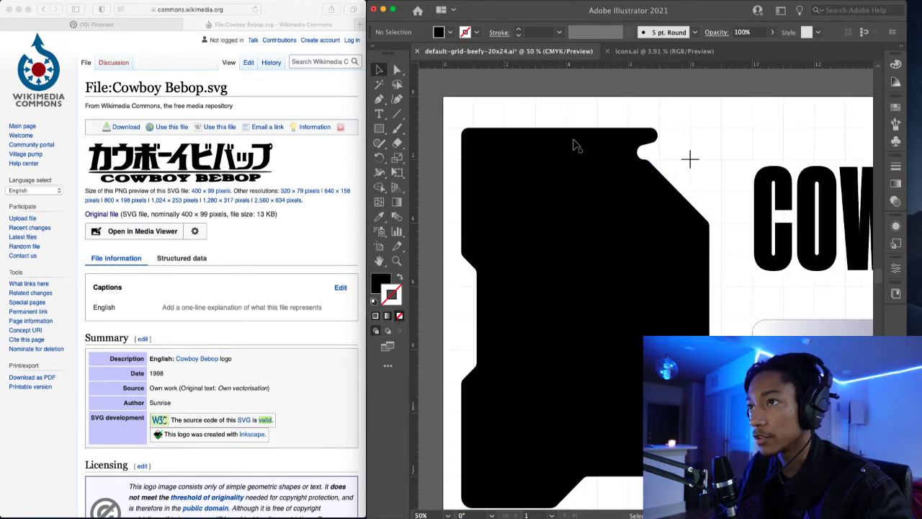
pyautogui.click(638, 157)
pyautogui.scroll(-1, 781, 160)
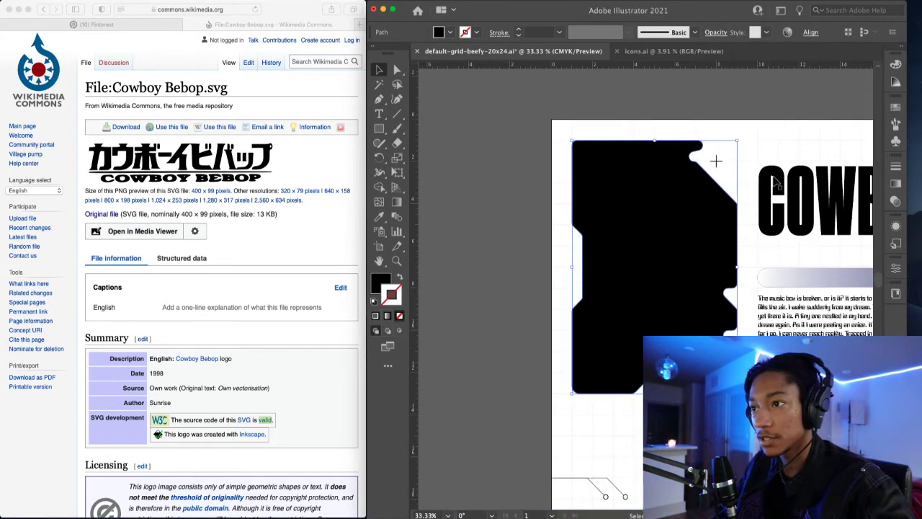
# - Check the upper black shape's position against the COWBOY title, paragraph and lower black shape across the whole poster
pyautogui.hscroll(3, 516, 220)
pyautogui.scroll(-2, 516, 220)
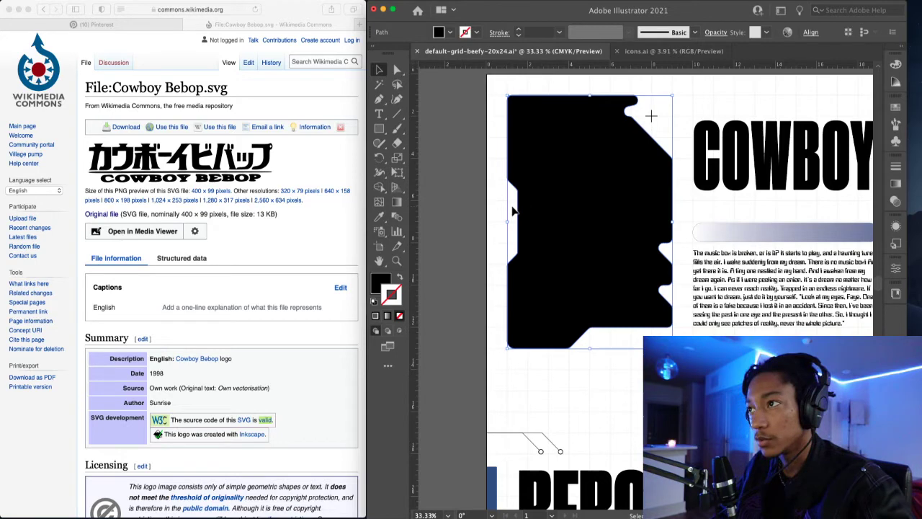
pyautogui.scroll(1, 513, 210)
pyautogui.click(484, 286)
pyautogui.scroll(-2, 488, 303)
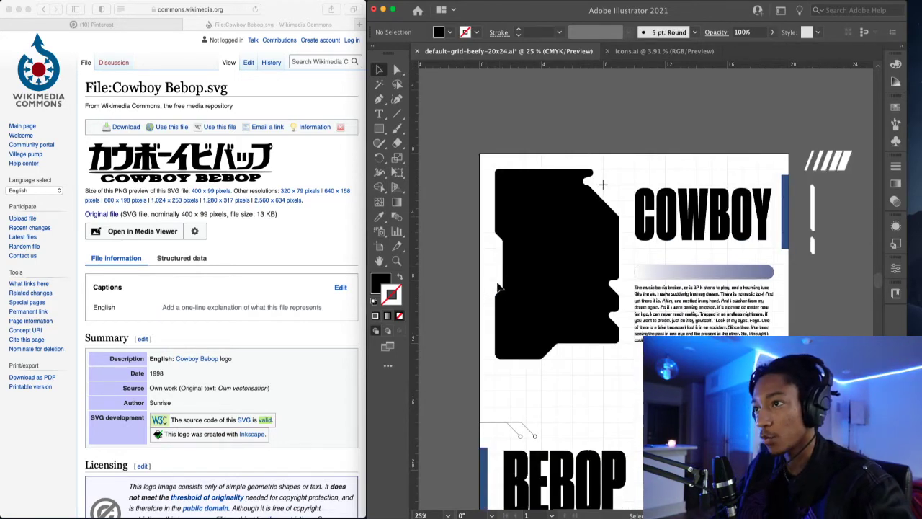
pyautogui.scroll(-2, 513, 312)
pyautogui.scroll(-1, 513, 312)
pyautogui.hscroll(1, 513, 312)
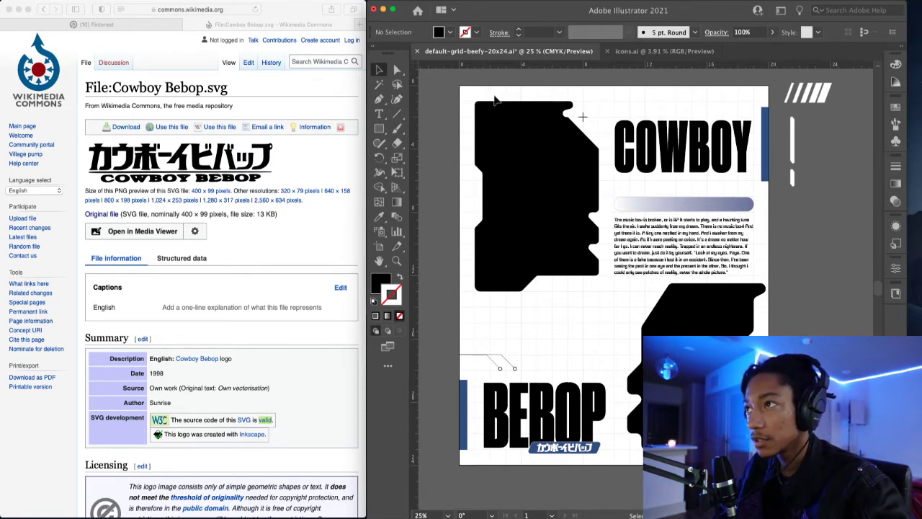
# - Move the upper black shape left to about half an inch from the poster's left edge, keeping its top on the grid line
pyautogui.scroll(4, 477, 107)
pyautogui.moveTo(533, 137); pyautogui.dragTo(524, 141)
pyautogui.click(524, 142)
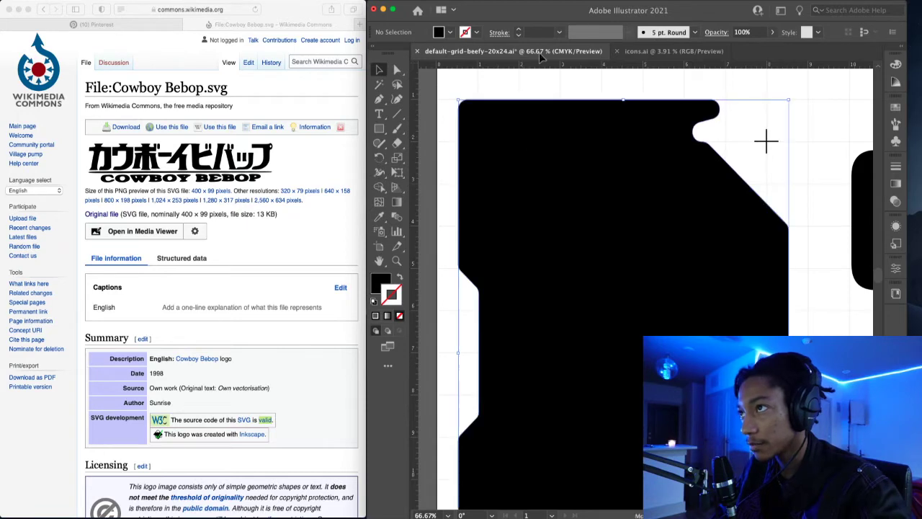
pyautogui.click(546, 92)
pyautogui.scroll(-2, 546, 92)
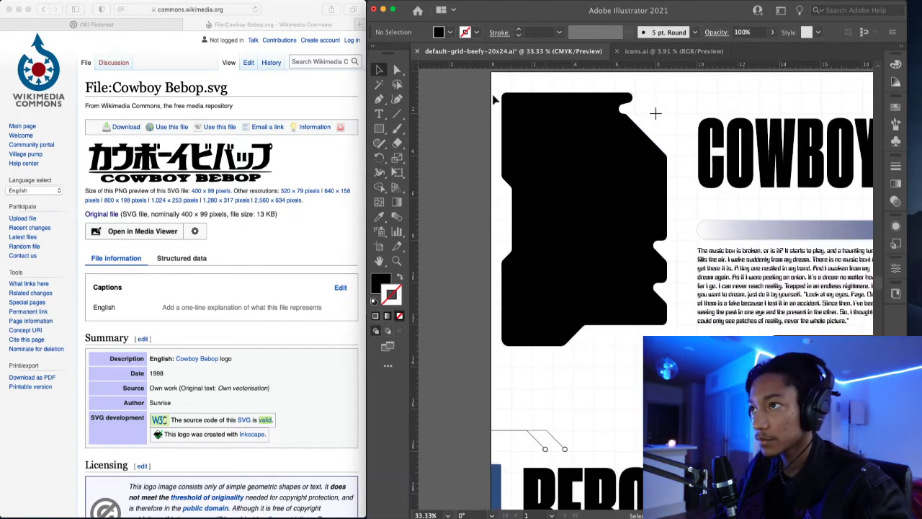
pyautogui.scroll(-2, 489, 128)
# - Nudge the upper black shape slightly right, away from the poster's left edge
pyautogui.click(533, 157)
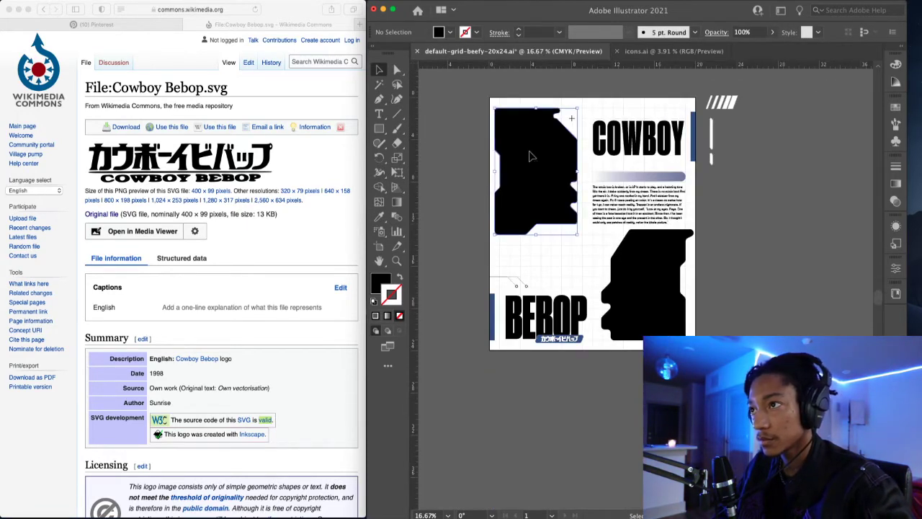
pyautogui.press('Right')
pyautogui.press('Right')
pyautogui.press('Right')
pyautogui.press('Right')
pyautogui.press('Right')
pyautogui.press('Right')
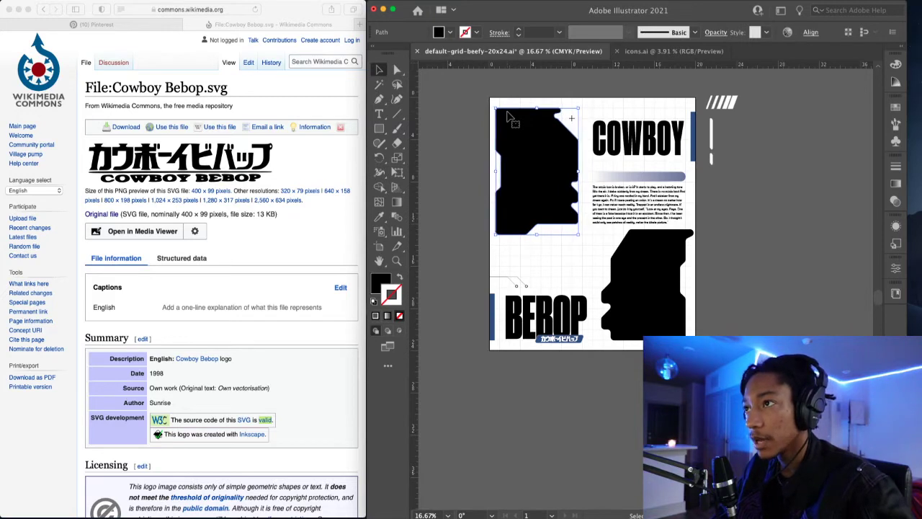
pyautogui.click(516, 86)
pyautogui.scroll(1, 554, 98)
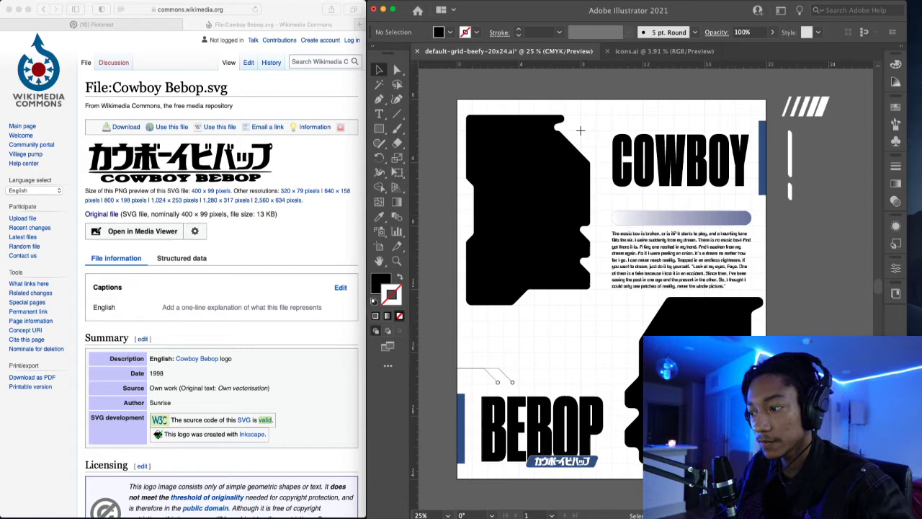
# - Check the gap between the lower black shape's upper-right protrusion and the poster's right edge
pyautogui.scroll(1, 580, 131)
pyautogui.scroll(-3, 698, 330)
pyautogui.hscroll(2, 697, 330)
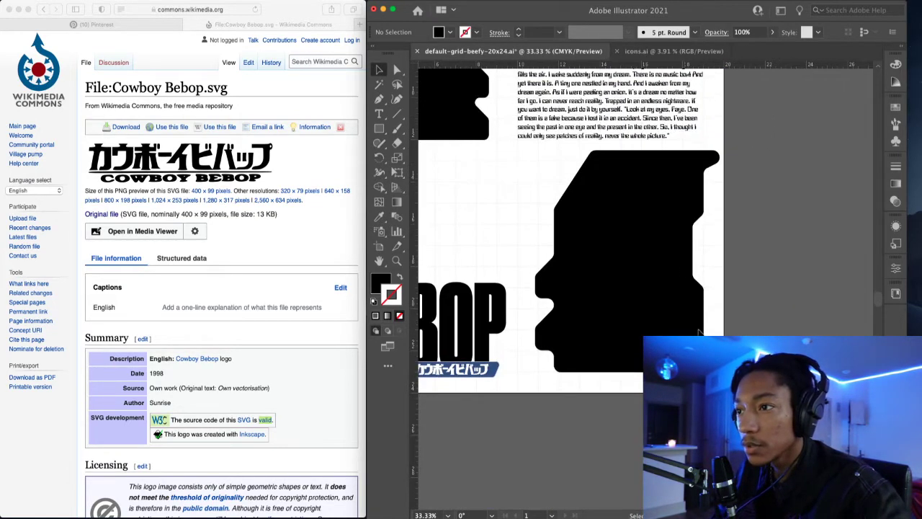
pyautogui.scroll(-3, 696, 326)
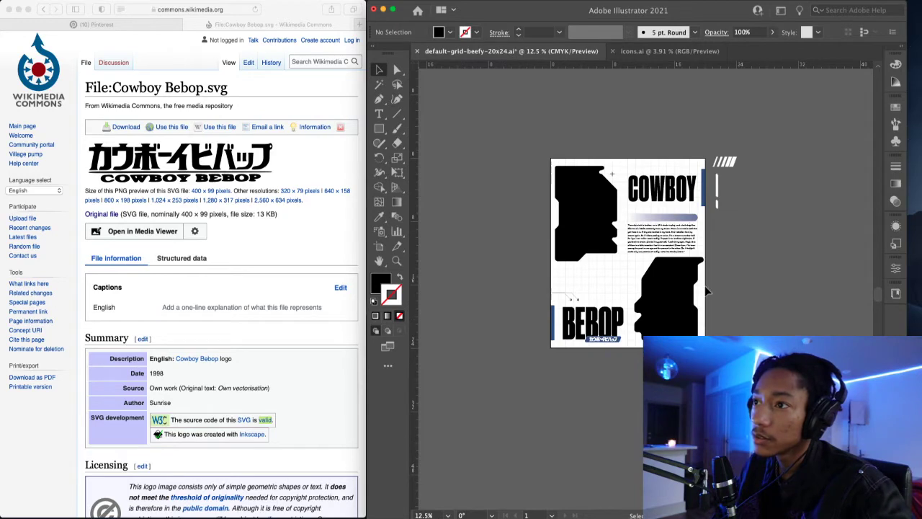
pyautogui.scroll(1, 707, 290)
pyautogui.scroll(2, 705, 262)
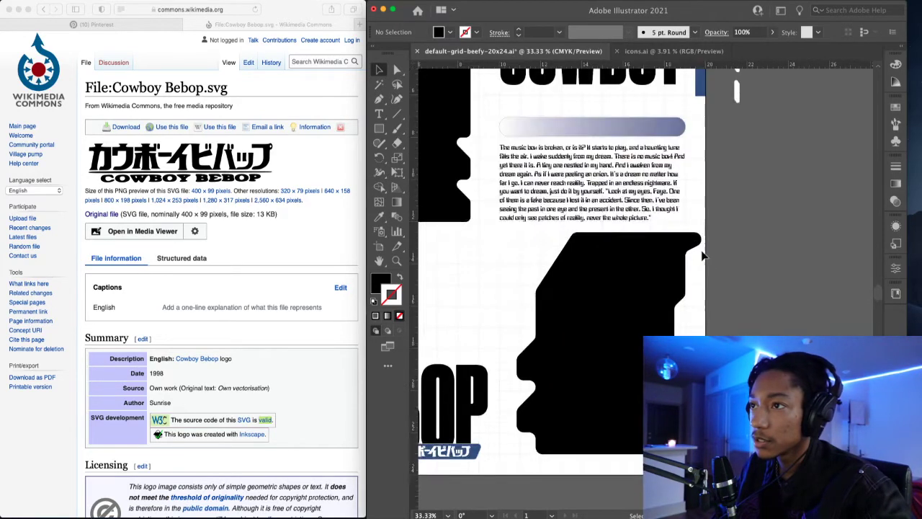
pyautogui.click(694, 241)
pyautogui.press('a')
pyautogui.press('v')
pyautogui.scroll(1, 705, 223)
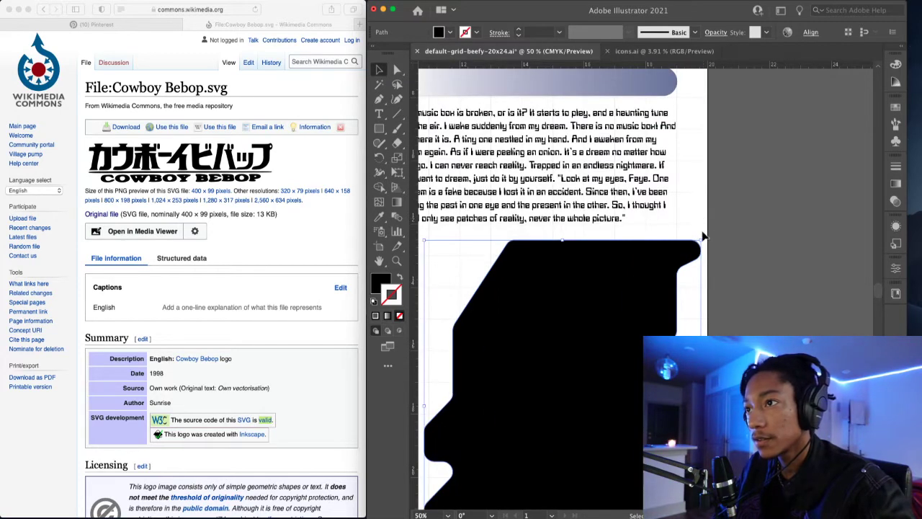
pyautogui.click(710, 295)
pyautogui.scroll(-2, 710, 296)
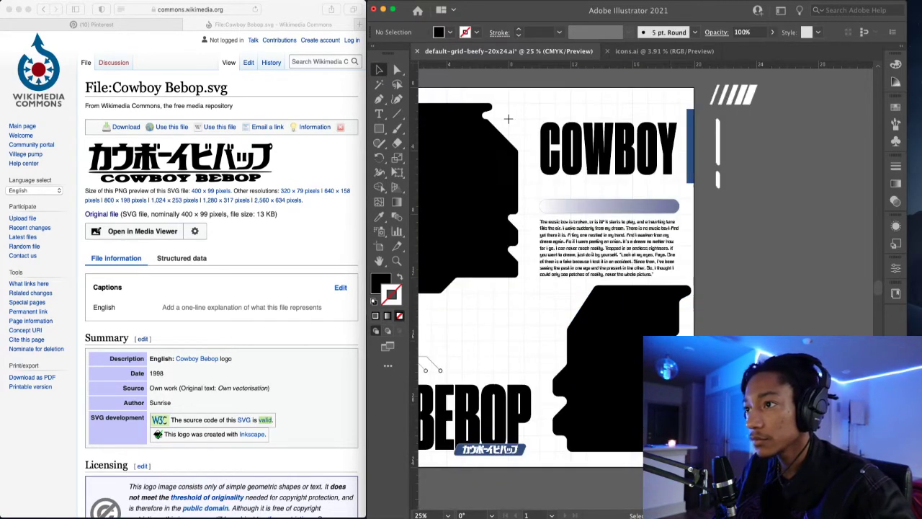
# - Examine the lower black shape's right-side notch, right edge and outline points against the grid lines
pyautogui.scroll(-2, 674, 329)
pyautogui.scroll(3, 433, 209)
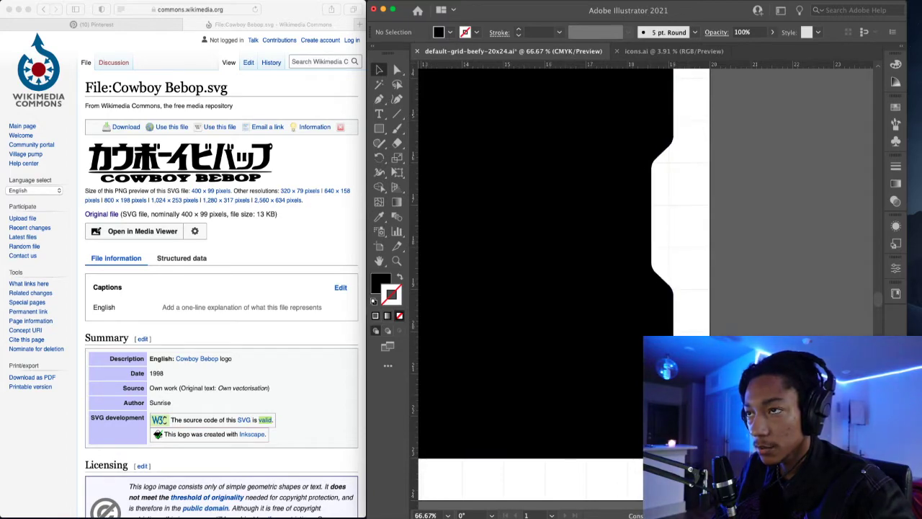
pyautogui.click(652, 306)
pyautogui.scroll(-1, 690, 284)
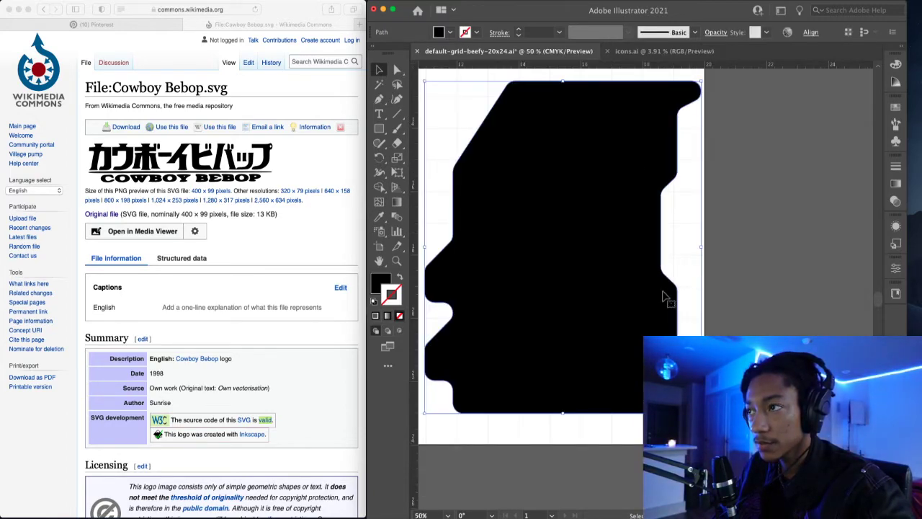
pyautogui.scroll(-1, 666, 295)
pyautogui.scroll(-2, 665, 296)
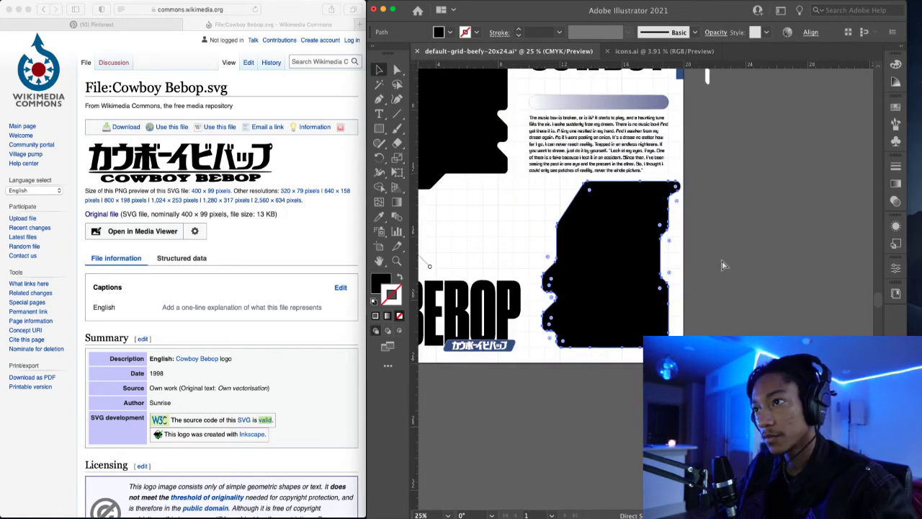
pyautogui.scroll(3, 647, 260)
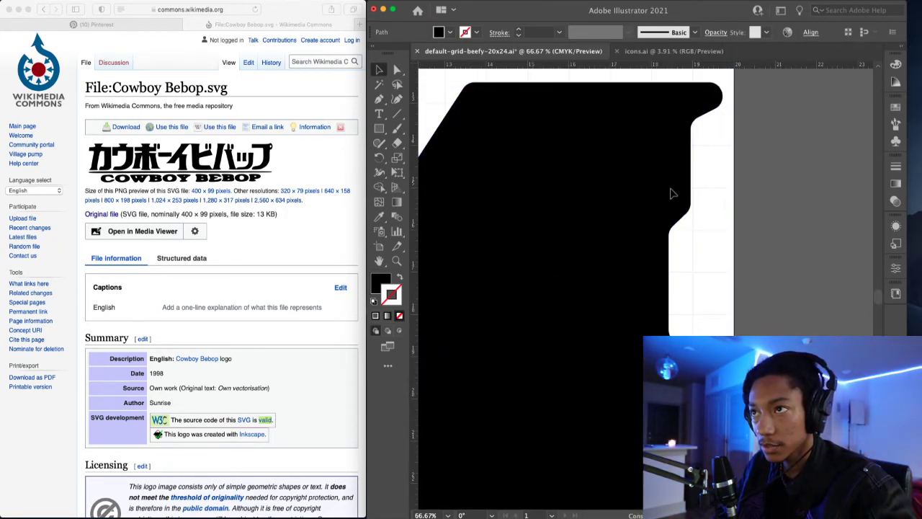
pyautogui.click(716, 102)
pyautogui.click(745, 145)
pyautogui.scroll(-2, 698, 170)
pyautogui.scroll(-1, 739, 133)
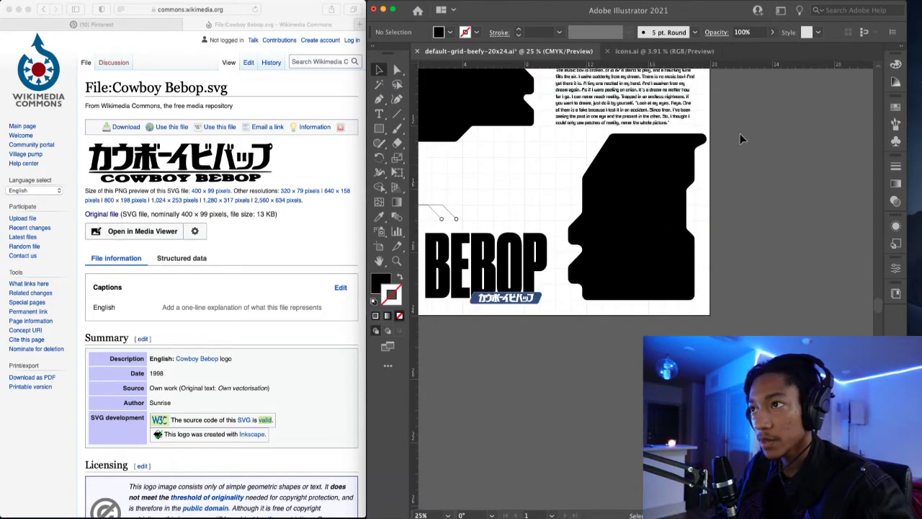
# - Examine the BEBOP title's spacing from the blue bar, the Japanese logo label and the lower black shape
pyautogui.scroll(-2, 739, 134)
pyautogui.moveTo(741, 108); pyautogui.dragTo(676, 221)
pyautogui.scroll(2, 643, 234)
pyautogui.moveTo(533, 397); pyautogui.dragTo(598, 308)
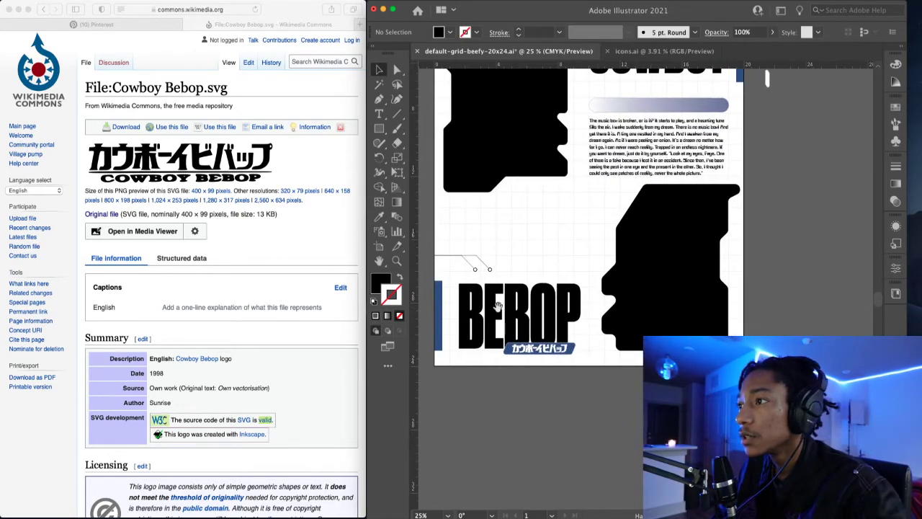
pyautogui.moveTo(498, 306); pyautogui.dragTo(500, 307)
pyautogui.scroll(1, 510, 258)
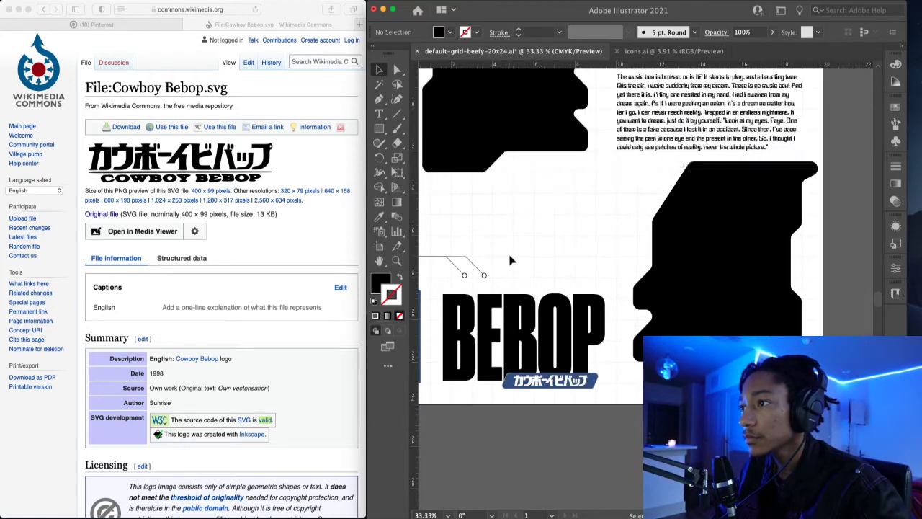
pyautogui.moveTo(503, 337); pyautogui.dragTo(545, 276)
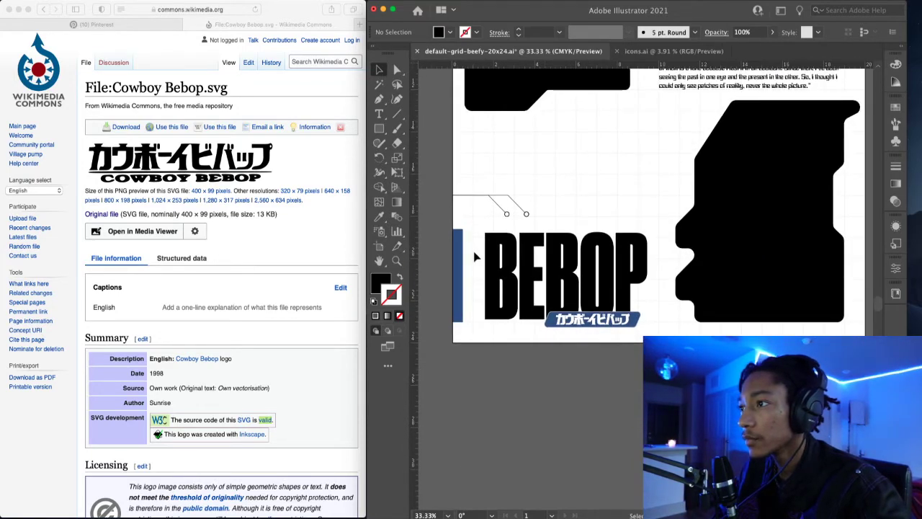
pyautogui.scroll(1, 475, 256)
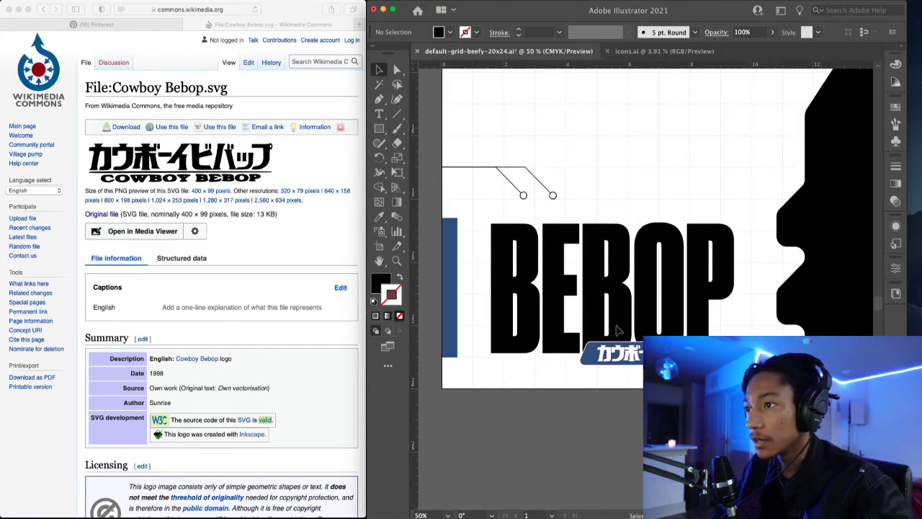
pyautogui.press('super+a')
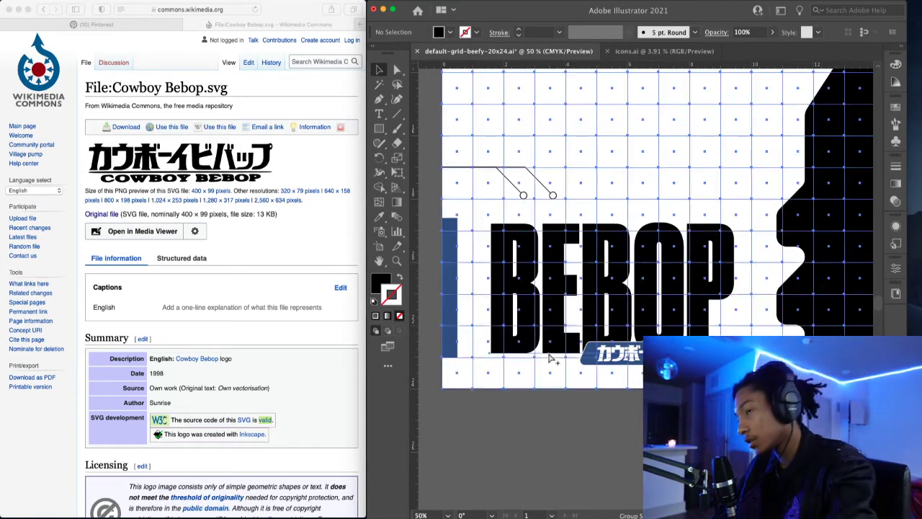
pyautogui.press('super+h')
pyautogui.press('super+h')
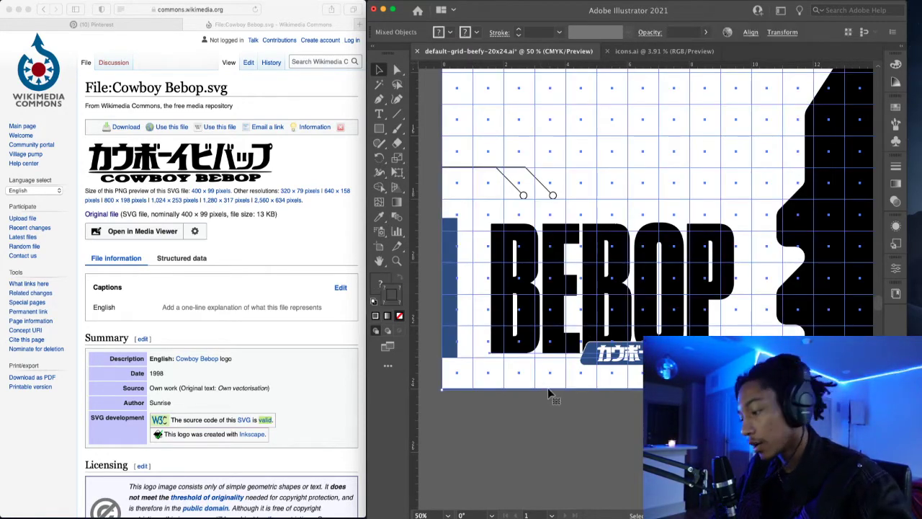
pyautogui.click(543, 406)
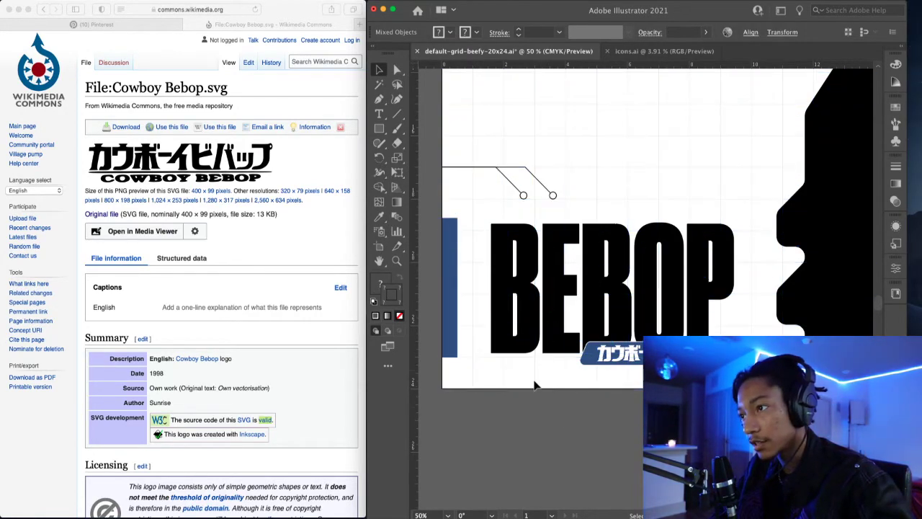
pyautogui.click(535, 383)
pyautogui.click(546, 404)
pyautogui.click(537, 384)
pyautogui.click(471, 383)
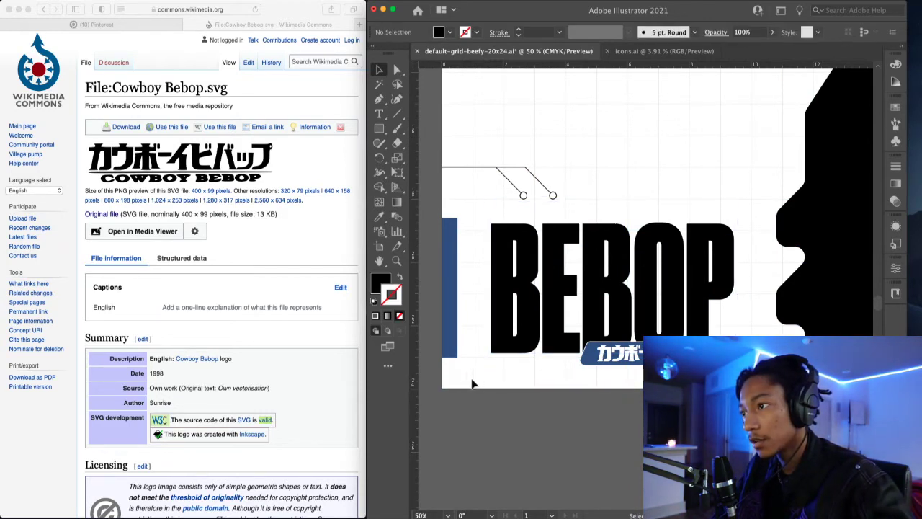
pyautogui.press('super+a')
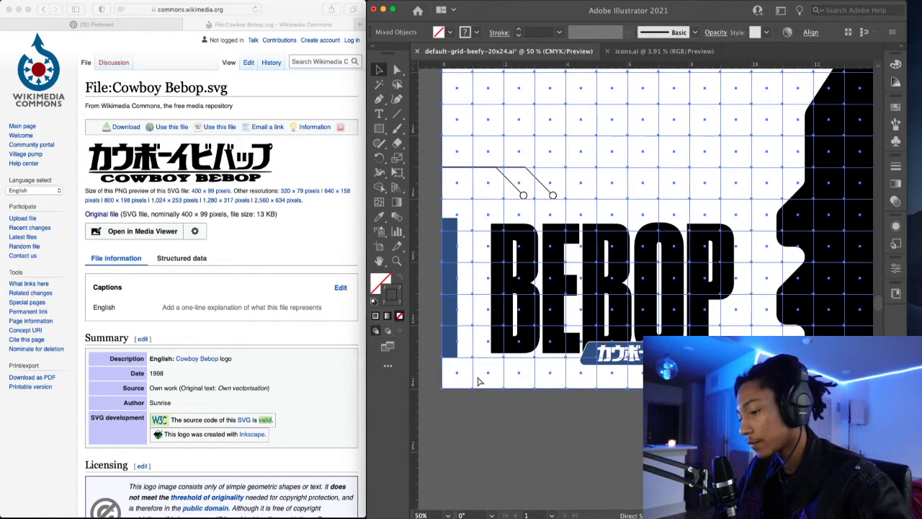
pyautogui.click(479, 381)
# - Align the BEBOP title's left edge and base with the grid lines, and enlarge it toward the lower black shape
pyautogui.click(607, 288)
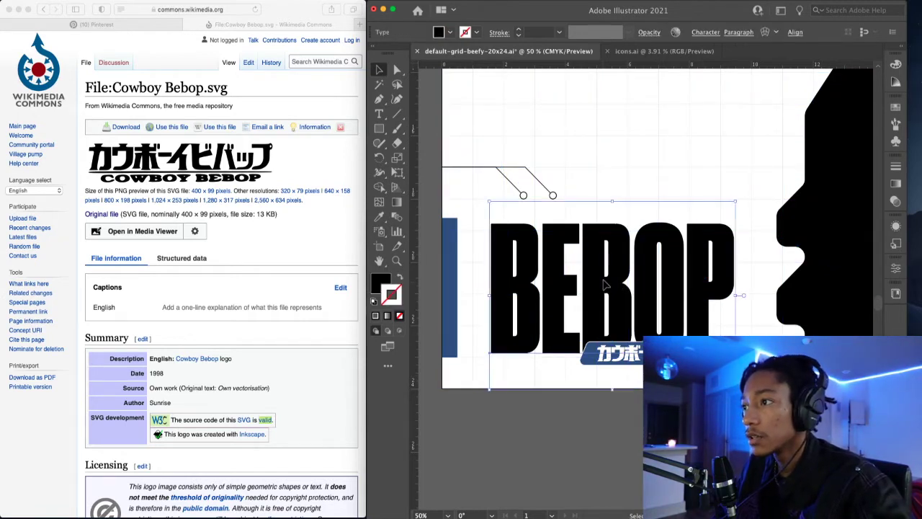
pyautogui.moveTo(603, 299); pyautogui.dragTo(585, 302)
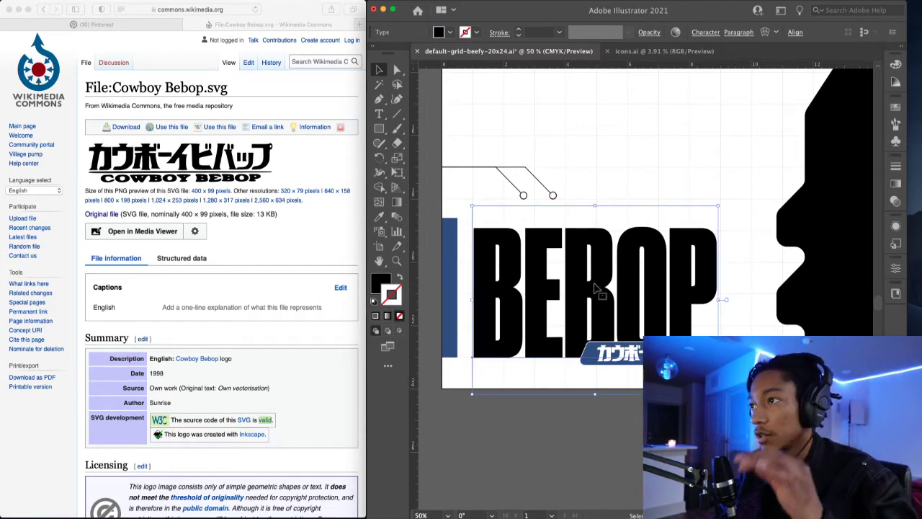
pyautogui.moveTo(719, 207); pyautogui.dragTo(761, 167)
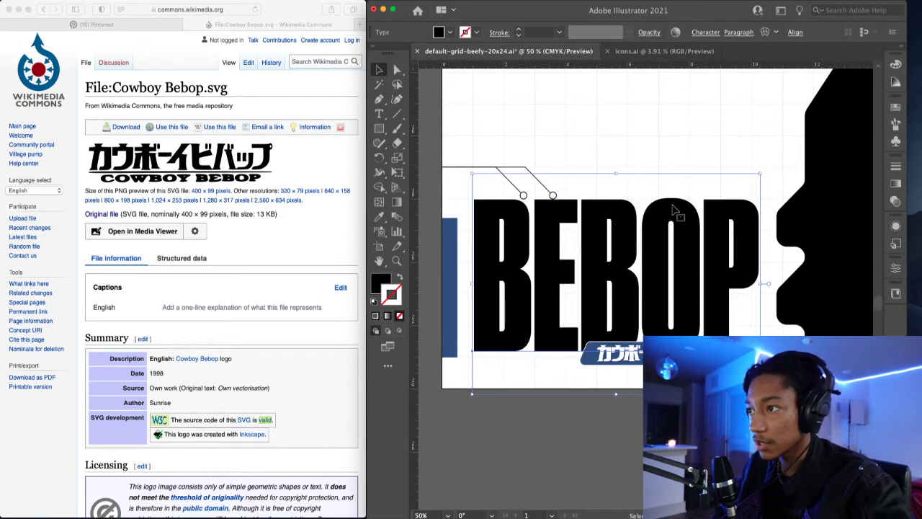
pyautogui.moveTo(589, 258); pyautogui.dragTo(588, 265)
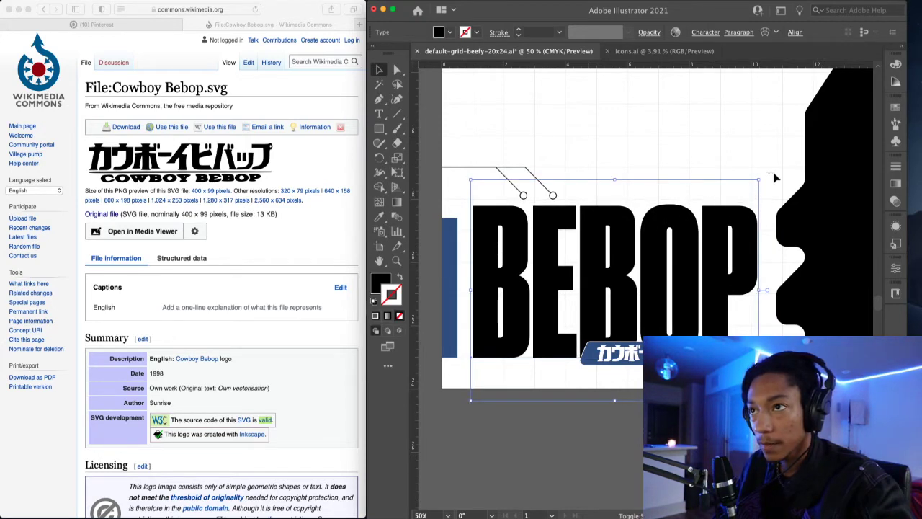
pyautogui.moveTo(760, 181); pyautogui.dragTo(714, 187)
pyautogui.click(778, 150)
# - Check the enlarged BEBOP title against the lower black shape and the circuit lines, dismissing the Safari problem report
pyautogui.press('super+minus')
pyautogui.press('super+minus')
pyautogui.press('super+minus')
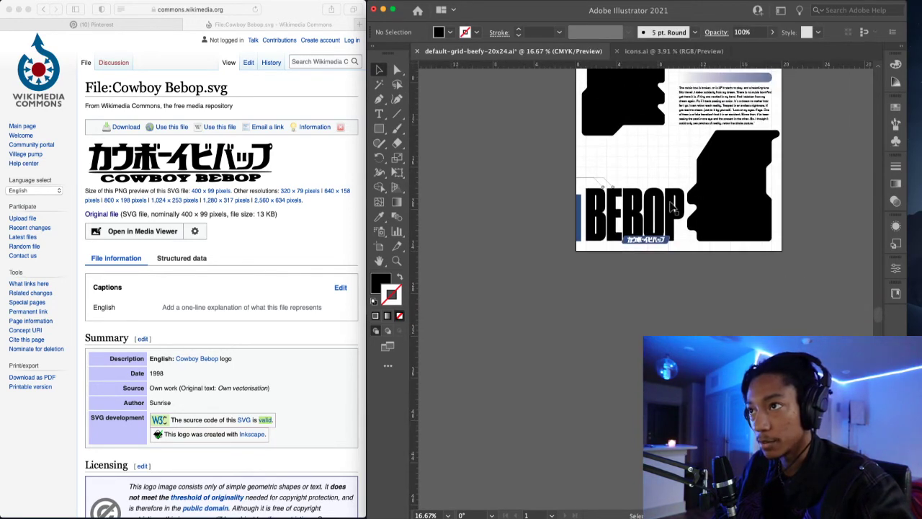
pyautogui.press('super+plus')
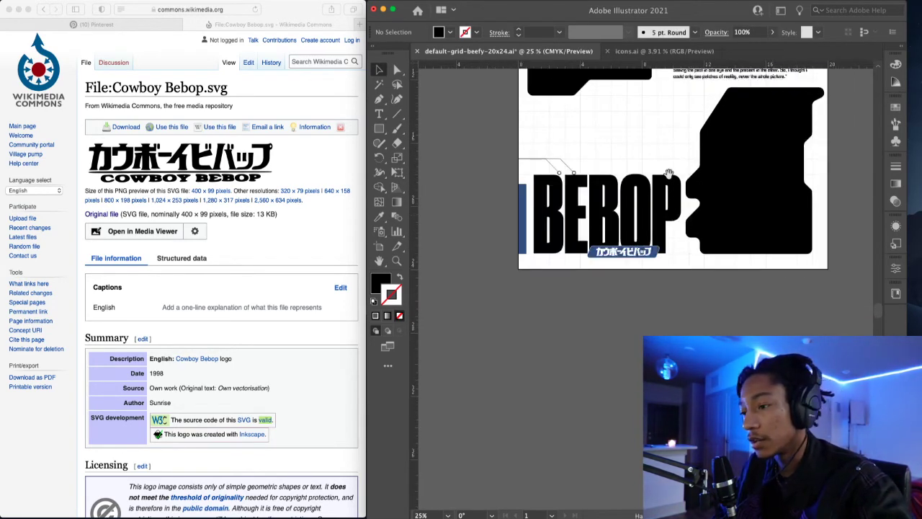
pyautogui.moveTo(669, 173); pyautogui.dragTo(661, 201)
pyautogui.click(494, 183)
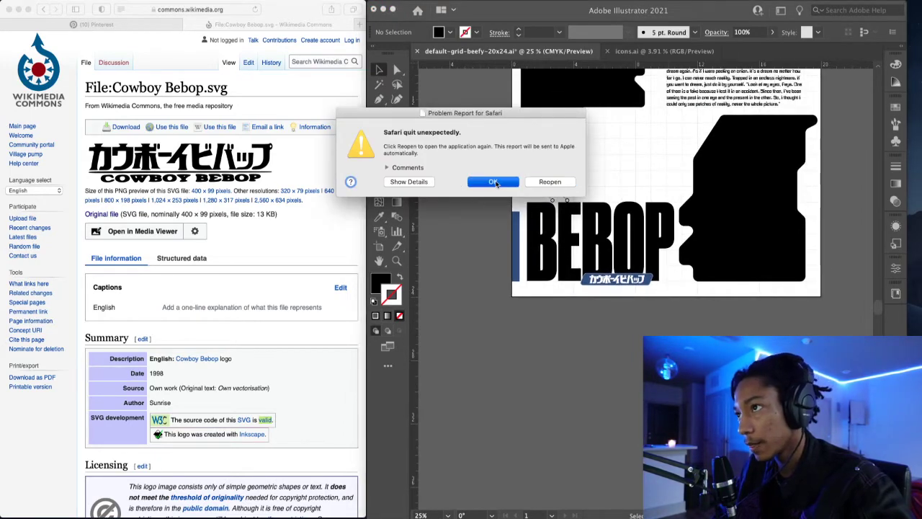
pyautogui.scroll(1, 633, 249)
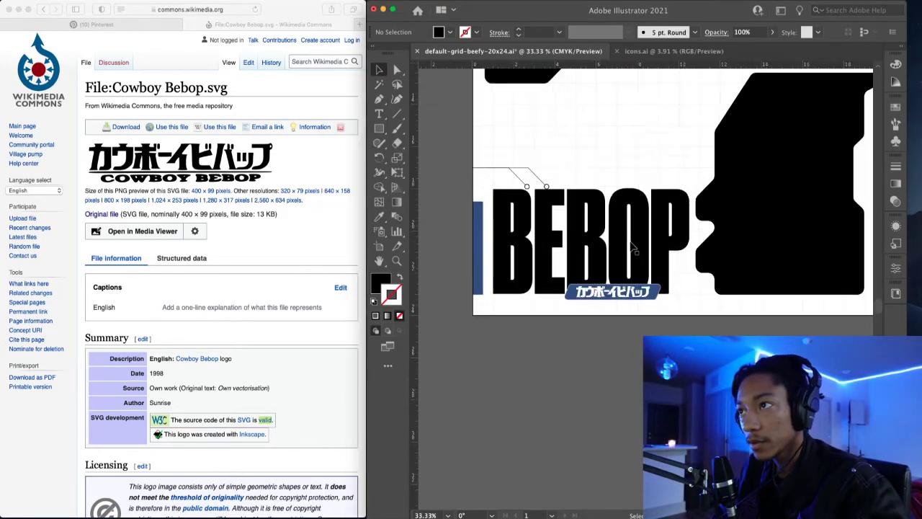
# - Scale the BEBOP title down, raise its base back to the grid line beside the blue bar, and trim its size slightly
pyautogui.scroll(1, 583, 205)
pyautogui.click(703, 214)
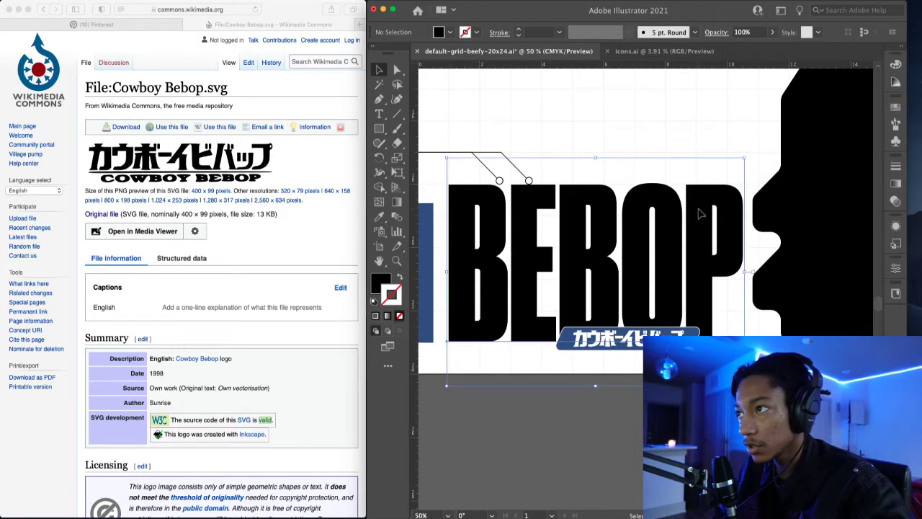
pyautogui.moveTo(746, 158); pyautogui.dragTo(693, 198)
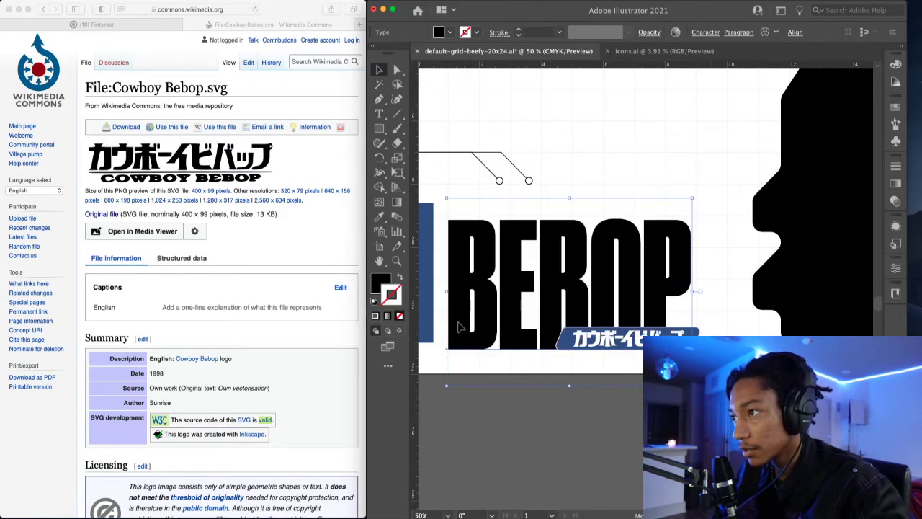
pyautogui.moveTo(458, 322); pyautogui.dragTo(458, 319)
pyautogui.click(462, 220)
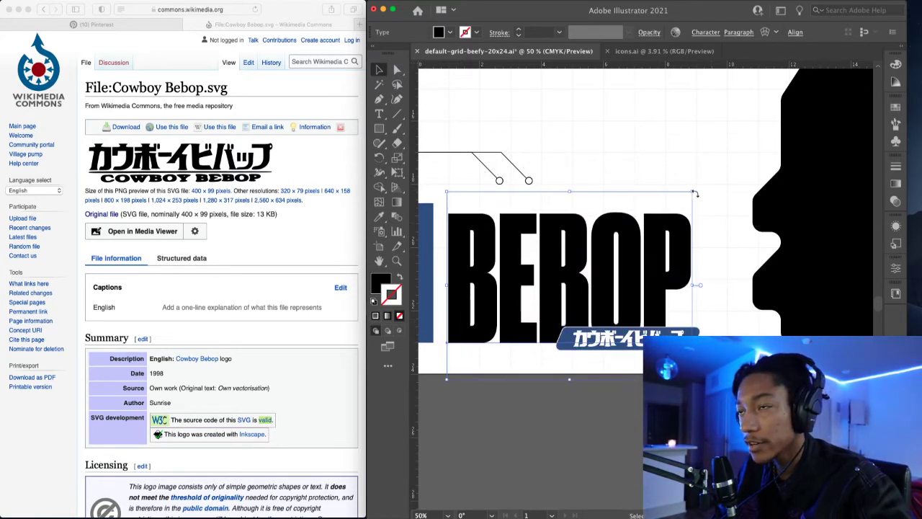
pyautogui.moveTo(693, 193); pyautogui.dragTo(689, 194)
pyautogui.click(748, 175)
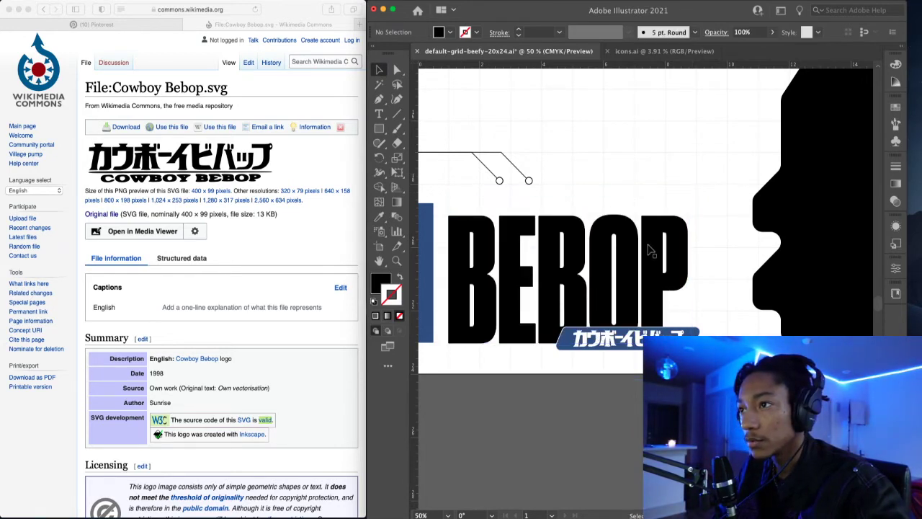
pyautogui.click(649, 245)
pyautogui.moveTo(426, 226); pyautogui.dragTo(513, 194)
pyautogui.press('super+z')
pyautogui.click(535, 175)
# - Try the Japanese logo label across the middle of the BEBOP title, shifted toward the title's centre
pyautogui.moveTo(730, 224); pyautogui.dragTo(571, 204)
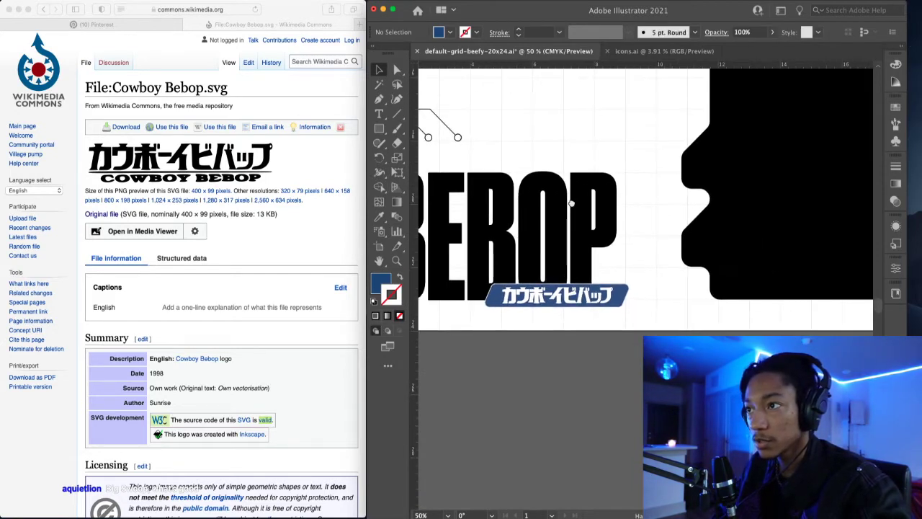
pyautogui.click(567, 301)
pyautogui.scroll(-1, 577, 309)
pyautogui.moveTo(618, 273); pyautogui.dragTo(659, 306)
pyautogui.click(612, 349)
pyautogui.moveTo(617, 331); pyautogui.dragTo(564, 290)
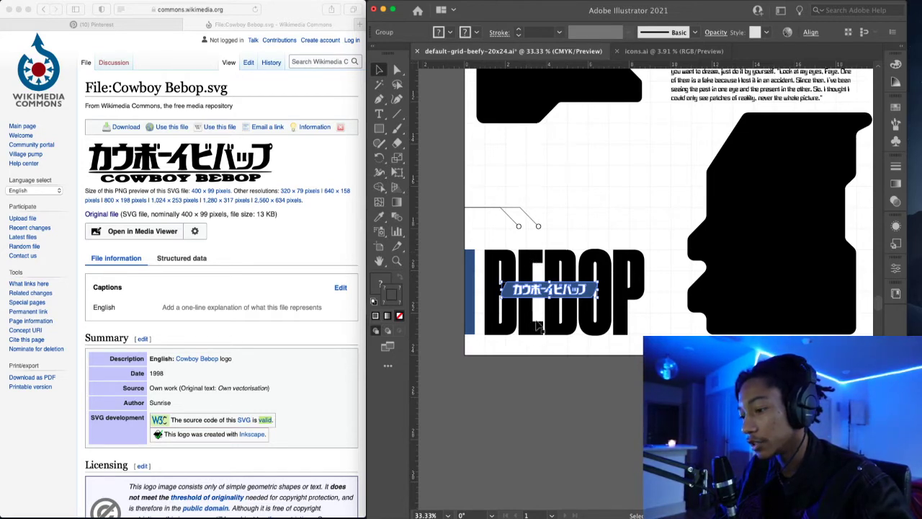
pyautogui.moveTo(531, 282); pyautogui.dragTo(559, 294)
pyautogui.click(663, 272)
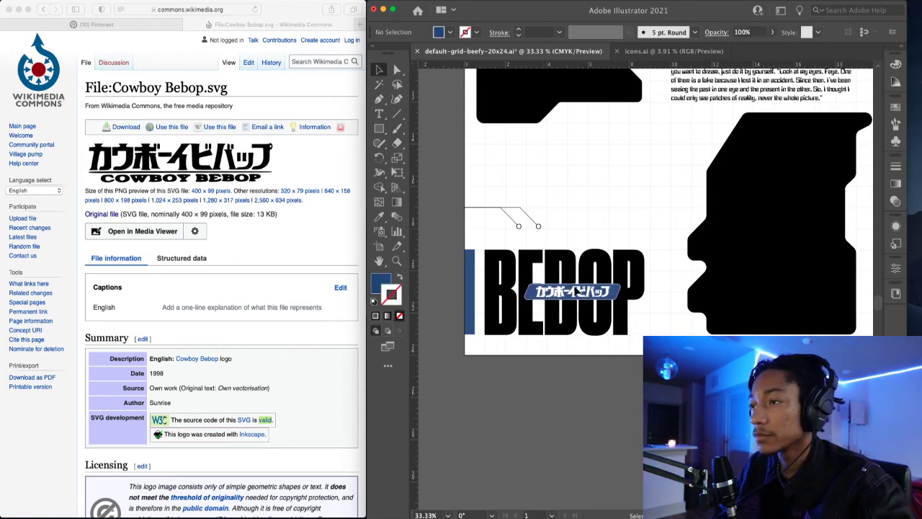
pyautogui.scroll(1, 575, 285)
pyautogui.moveTo(535, 292); pyautogui.dragTo(537, 295)
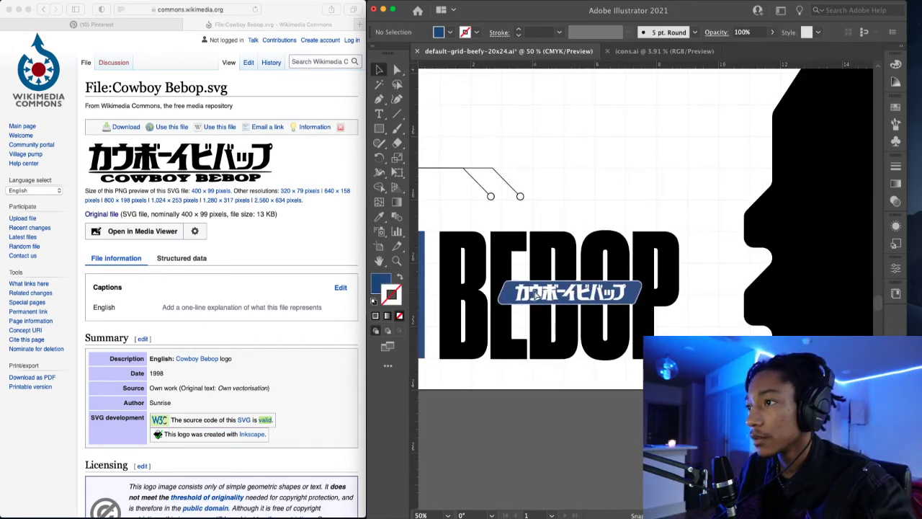
pyautogui.click(710, 289)
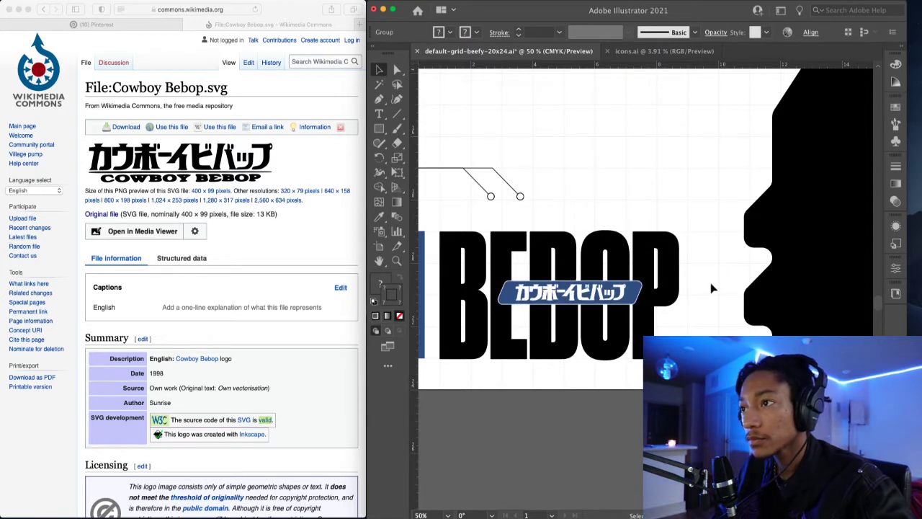
# - Move the Japanese logo label down so it overlaps the base of the BEBOP title
pyautogui.moveTo(590, 307); pyautogui.dragTo(589, 361)
pyautogui.click(694, 324)
pyautogui.press('super+minus')
# - Examine the whole poster layout, comparing the BEBOP title and label with the COWBOY title and both black shapes
pyautogui.moveTo(672, 233); pyautogui.dragTo(612, 332)
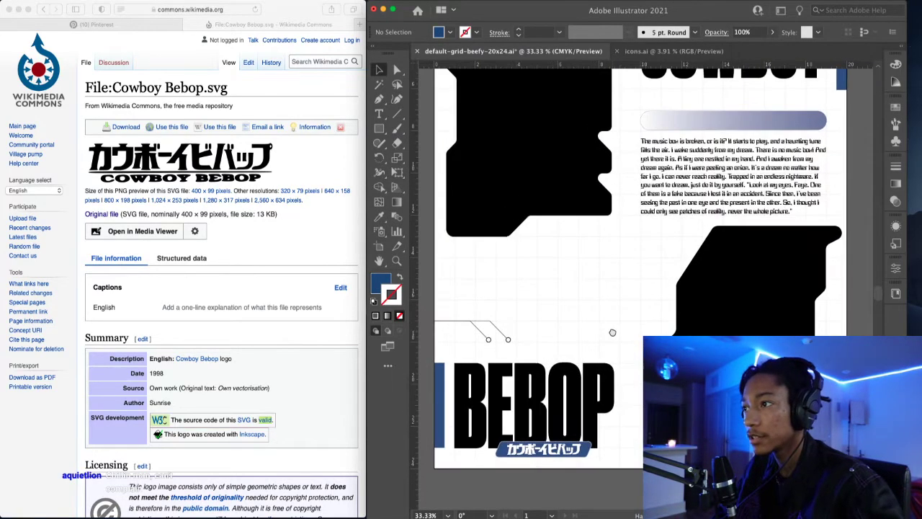
pyautogui.moveTo(675, 248); pyautogui.dragTo(587, 361)
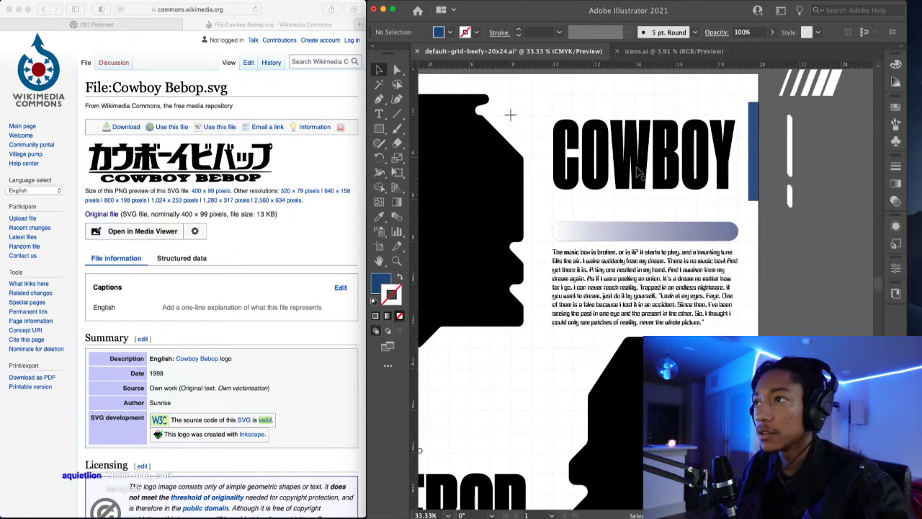
pyautogui.moveTo(576, 112); pyautogui.dragTo(644, 132)
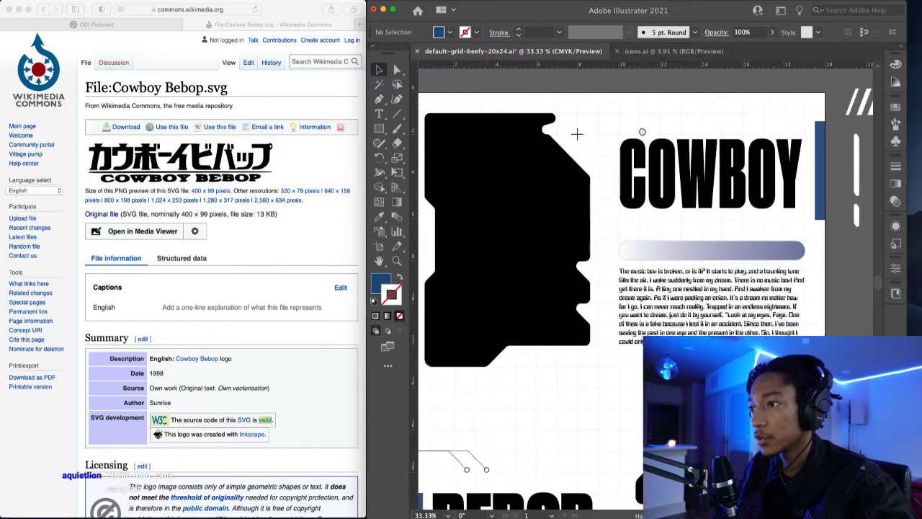
pyautogui.moveTo(612, 291); pyautogui.dragTo(616, 214)
pyautogui.scroll(-1, 610, 214)
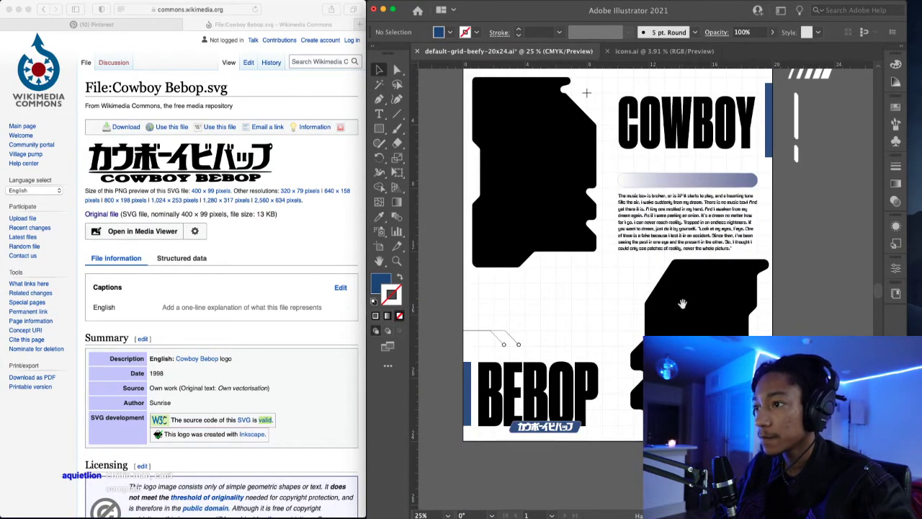
pyautogui.click(555, 425)
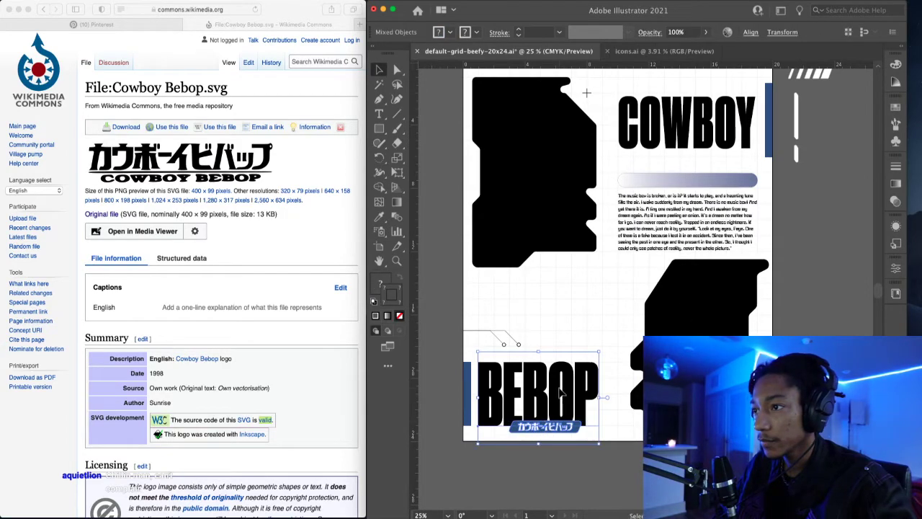
pyautogui.click(620, 365)
pyautogui.scroll(-1, 621, 371)
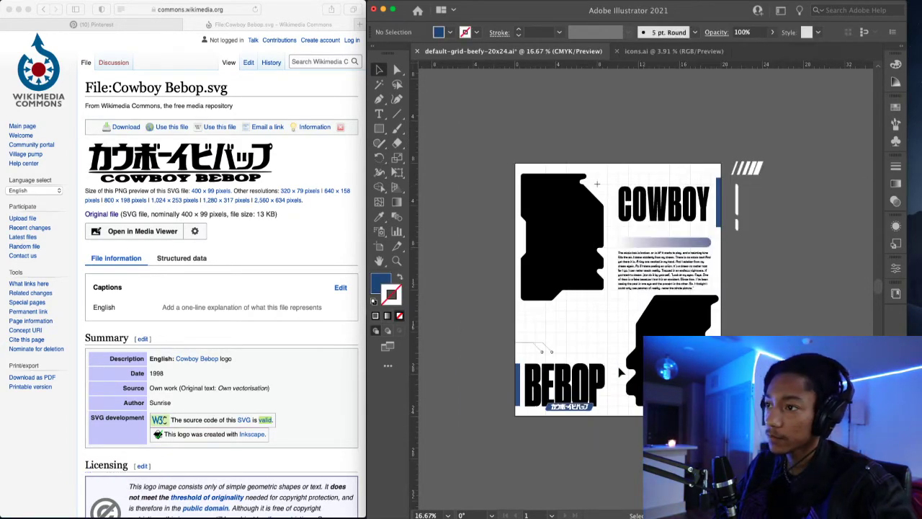
pyautogui.scroll(1, 604, 384)
pyautogui.moveTo(575, 418); pyautogui.dragTo(530, 394)
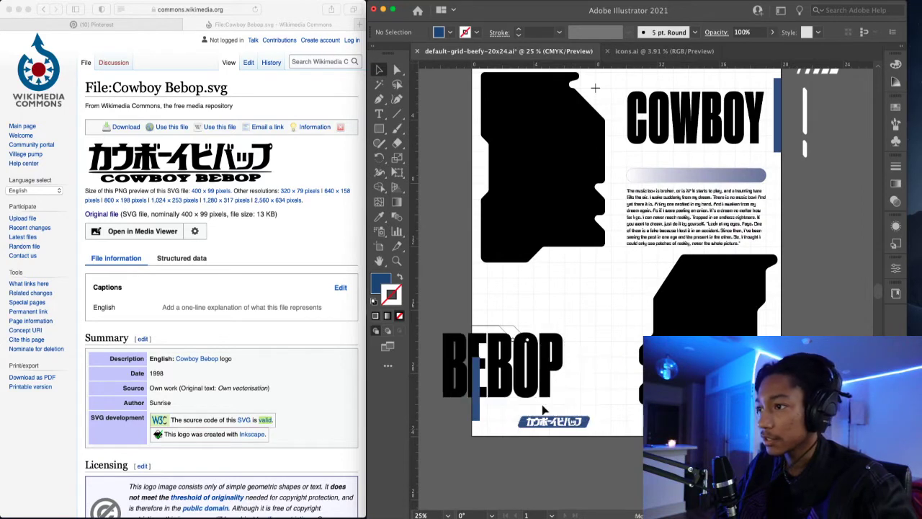
pyautogui.press('super+z')
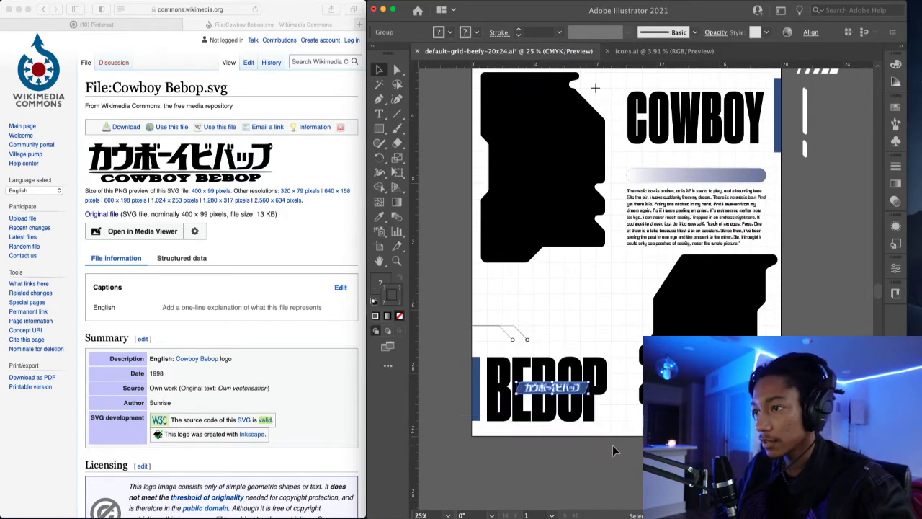
pyautogui.press('super+z')
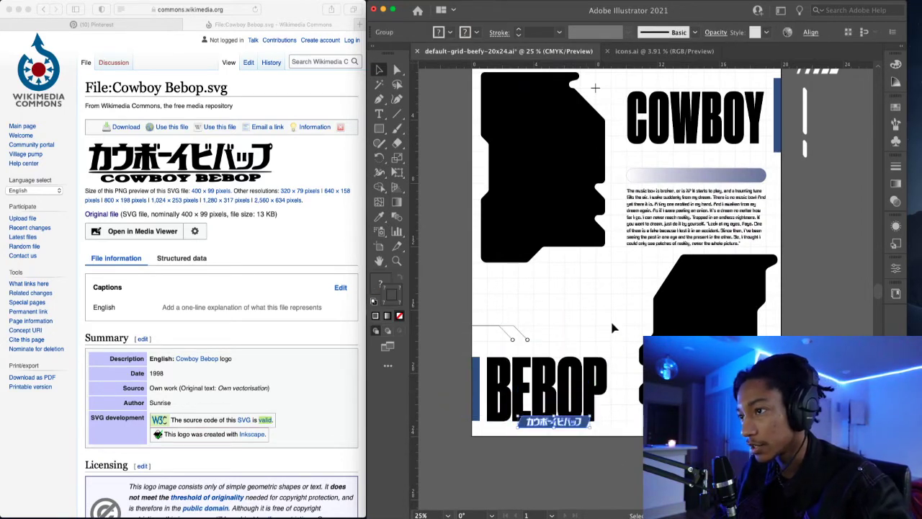
pyautogui.scroll(1, 595, 438)
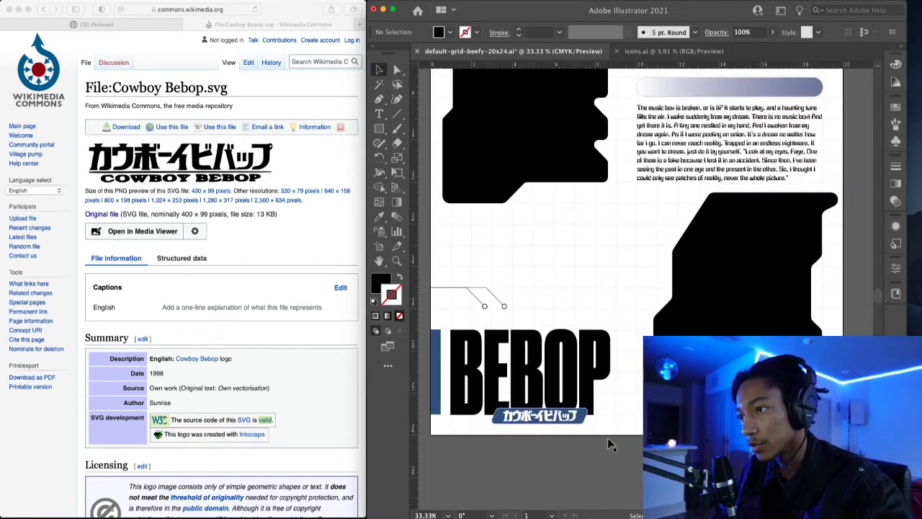
pyautogui.moveTo(604, 439); pyautogui.dragTo(528, 374)
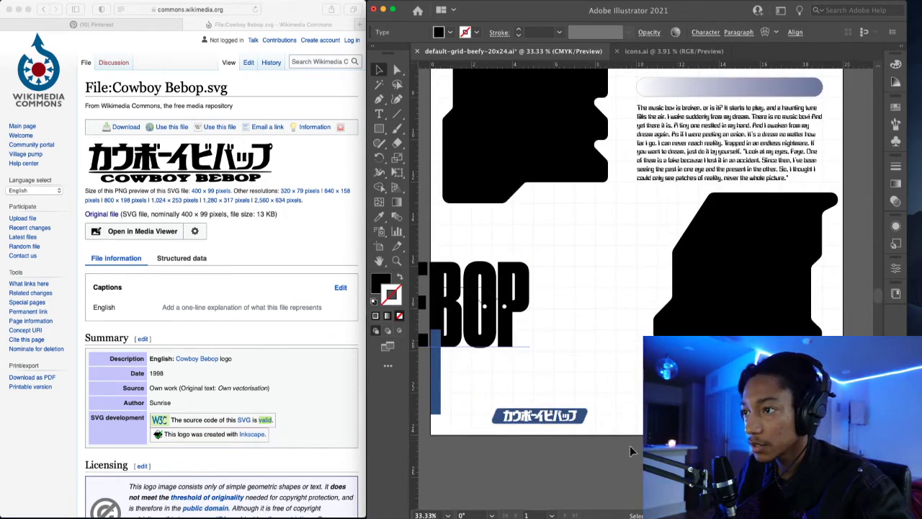
pyautogui.press('super+z')
# - Enlarge the BEBOP title and Japanese logo label together slightly in proportion, and check them against the blue bar
pyautogui.moveTo(630, 460); pyautogui.dragTo(602, 368)
pyautogui.scroll(1, 601, 368)
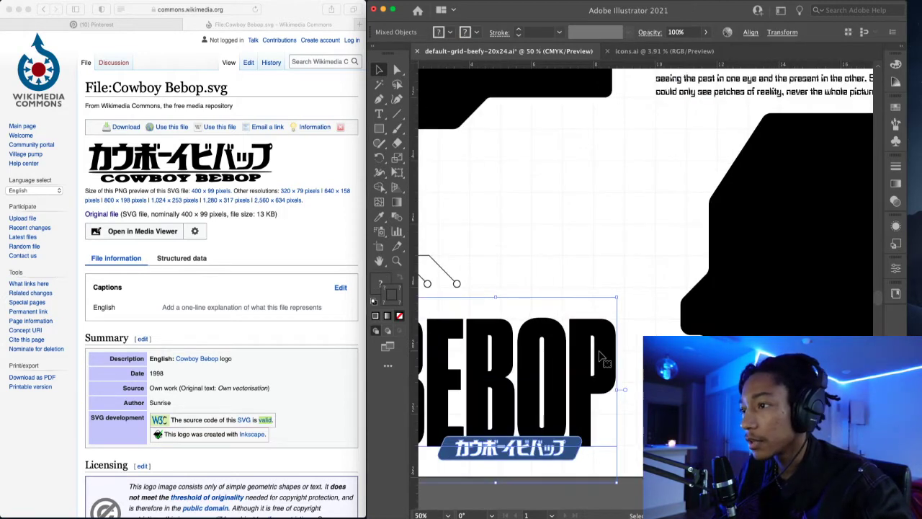
pyautogui.moveTo(618, 389); pyautogui.dragTo(627, 388)
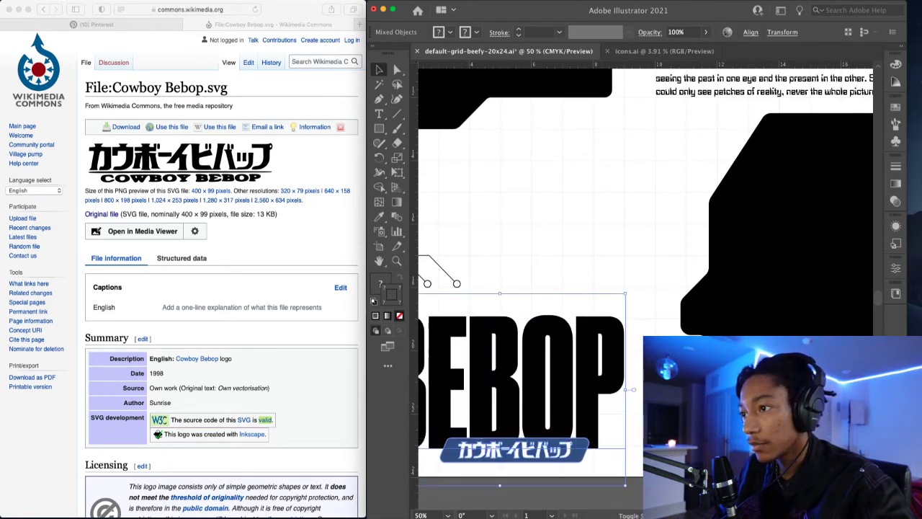
pyautogui.hscroll(-5, 591, 375)
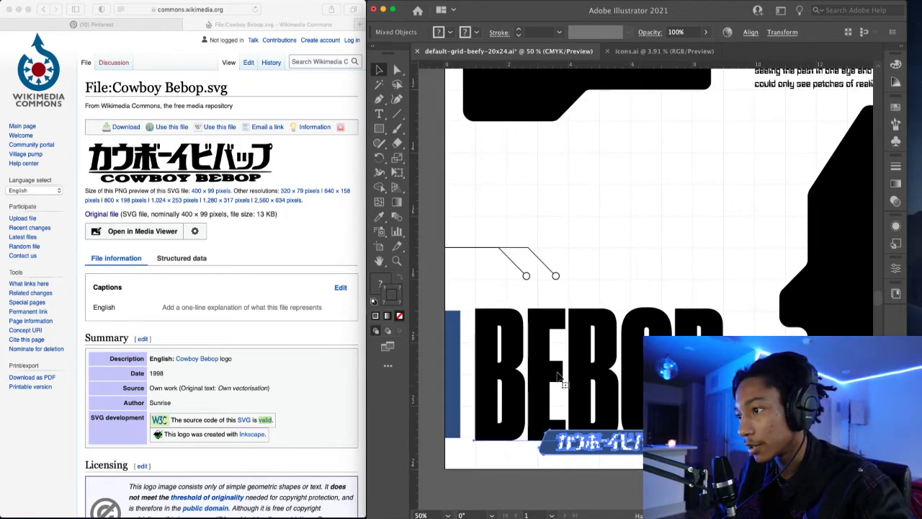
pyautogui.moveTo(724, 382)
pyautogui.mouseDown()
pyautogui.moveTo(742, 382)
pyautogui.moveTo(728, 381)
pyautogui.mouseUp()
pyautogui.click(454, 321)
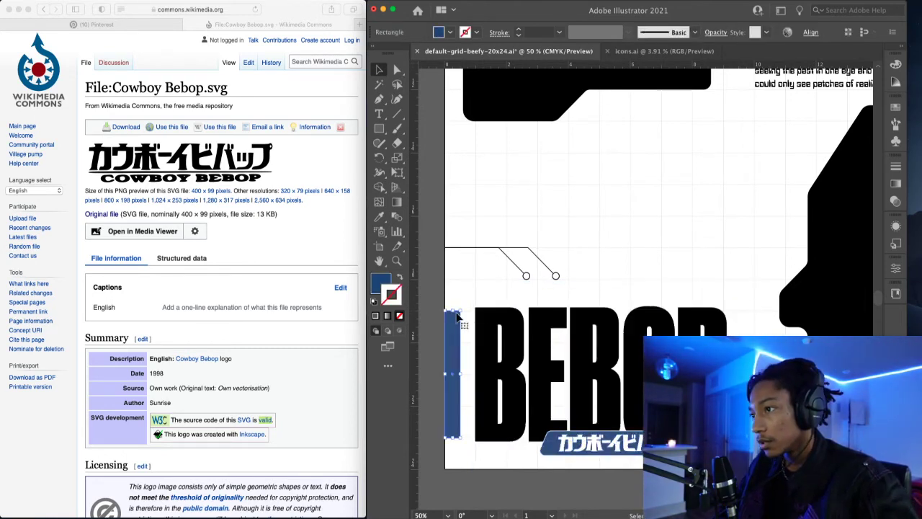
pyautogui.click(468, 291)
# - Shift the BEBOP title and Japanese logo label together slightly to the right, widening the gap from the blue bar
pyautogui.scroll(-2, 468, 291)
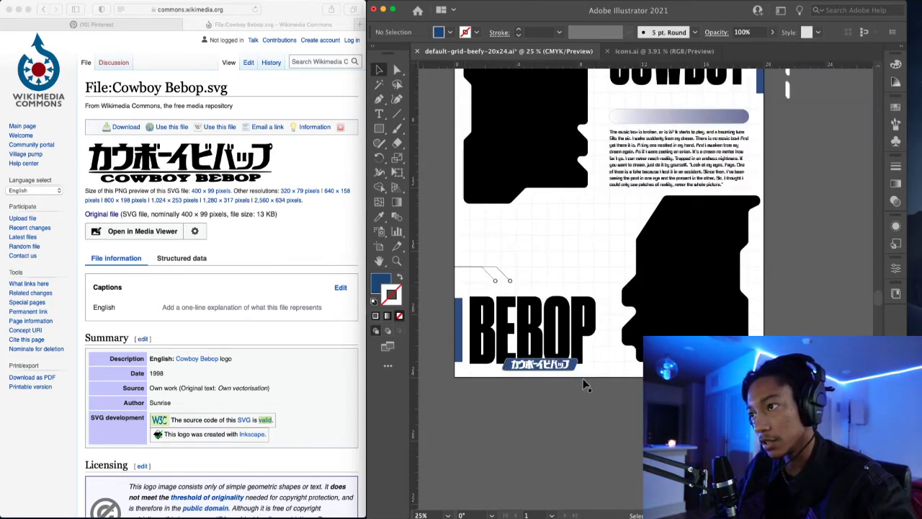
pyautogui.scroll(3, 469, 306)
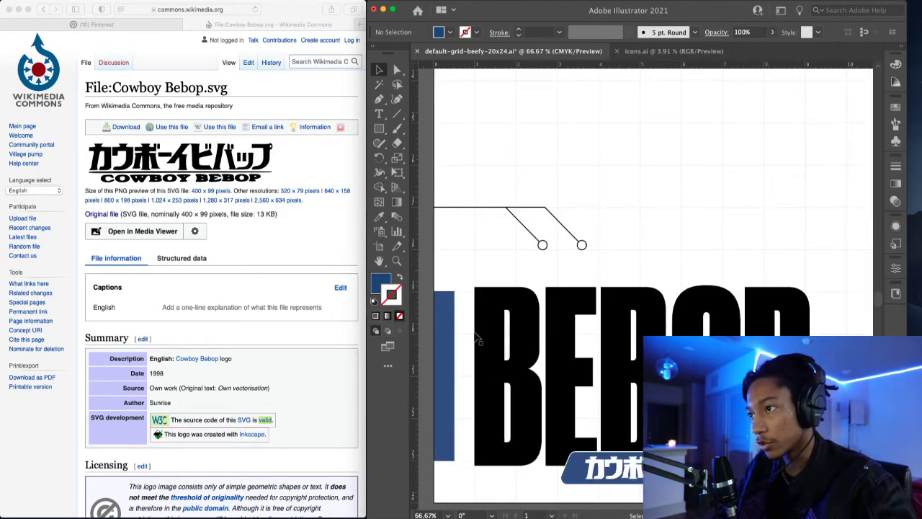
pyautogui.scroll(-3, 575, 415)
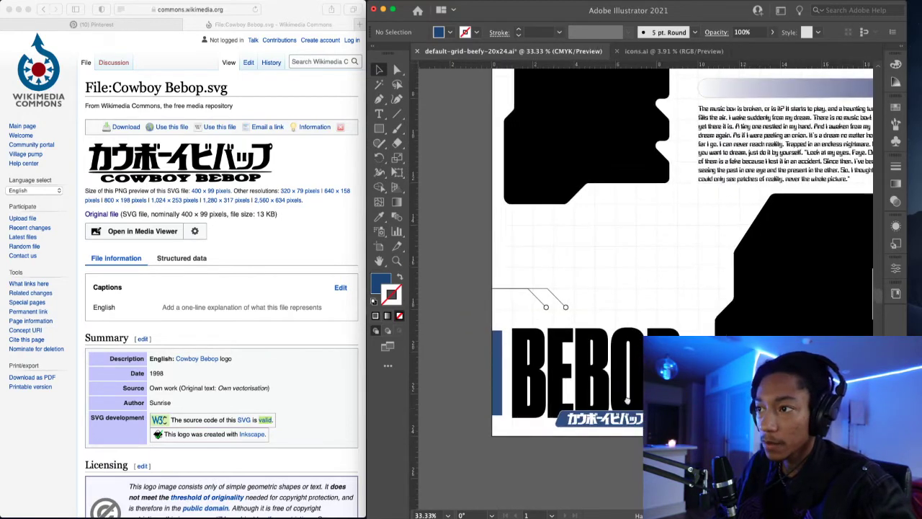
pyautogui.click(602, 372)
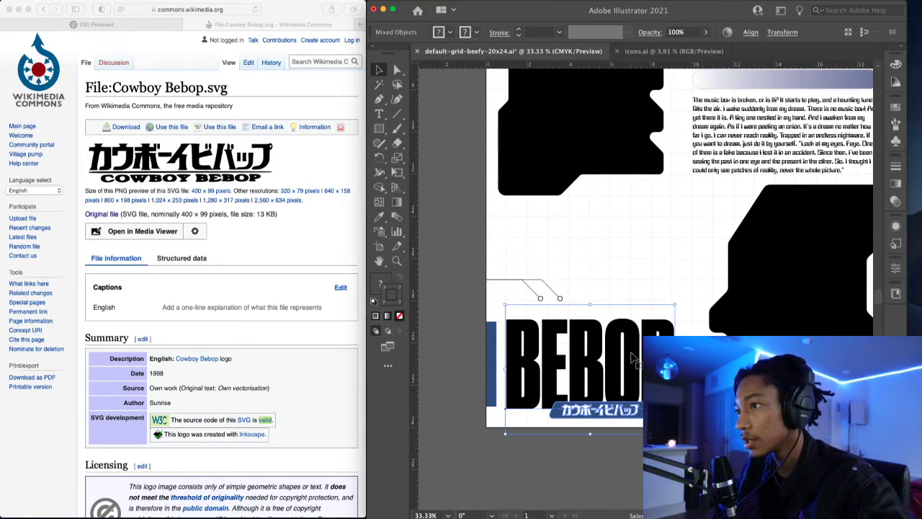
pyautogui.moveTo(632, 358); pyautogui.dragTo(642, 355)
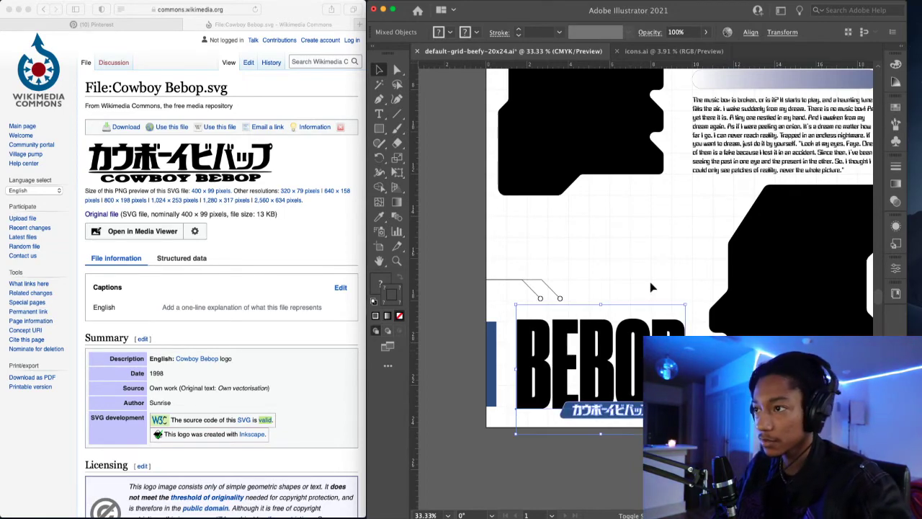
pyautogui.click(652, 283)
pyautogui.scroll(-2, 651, 283)
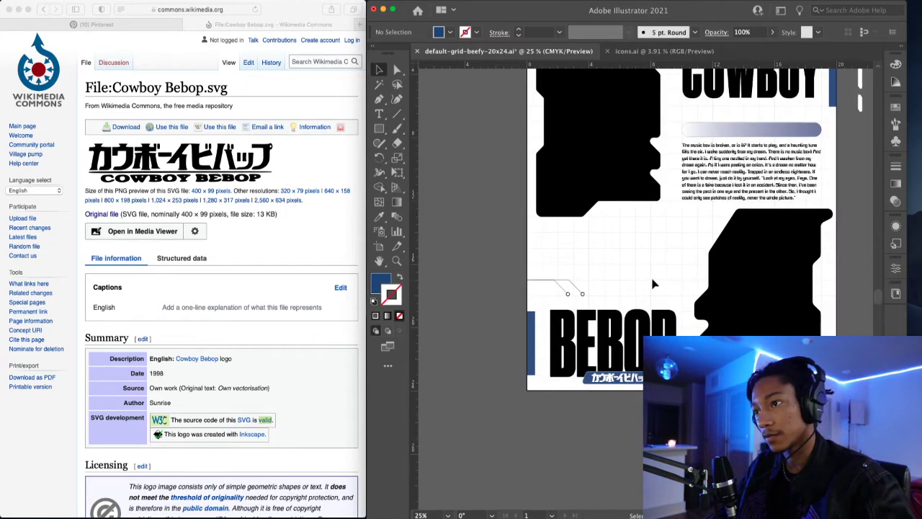
pyautogui.scroll(-1, 655, 283)
pyautogui.scroll(-1, 667, 274)
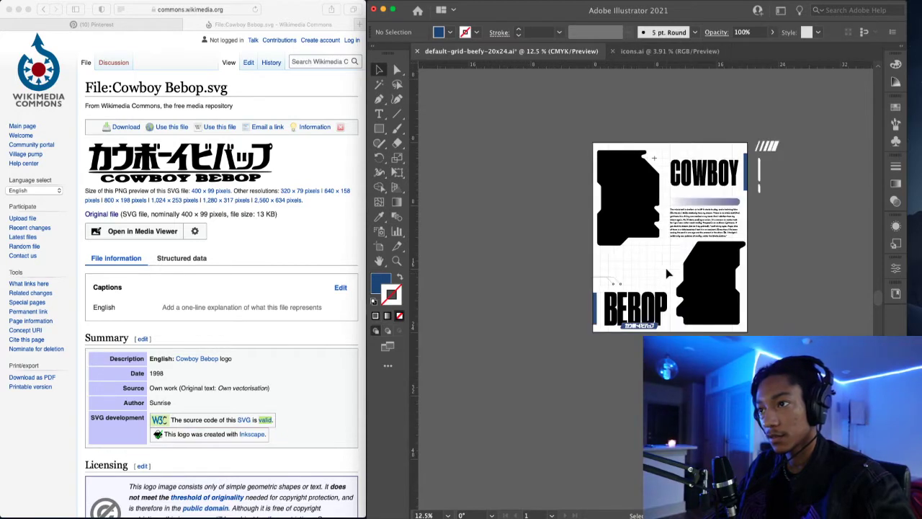
# - Select the BEBOP title together with its Japanese badge and nudge both slightly left
pyautogui.scroll(1, 668, 272)
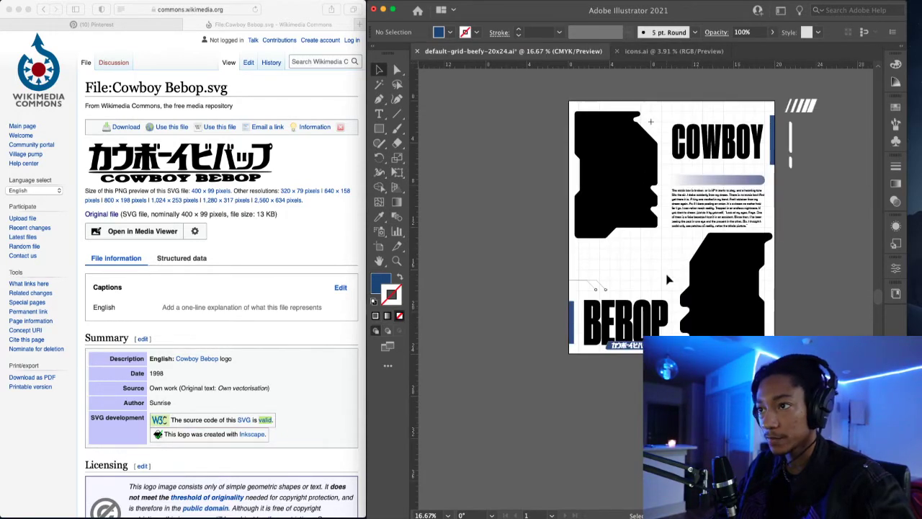
pyautogui.scroll(1, 668, 279)
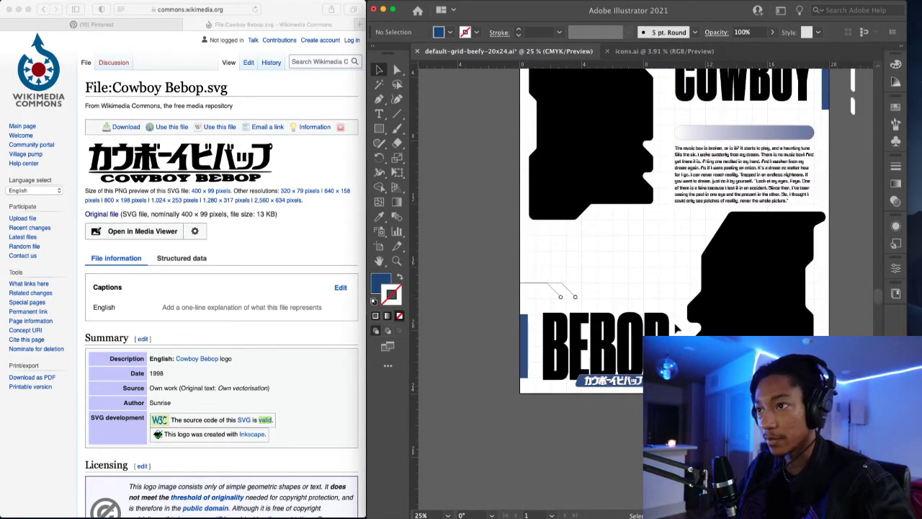
pyautogui.scroll(2, 675, 330)
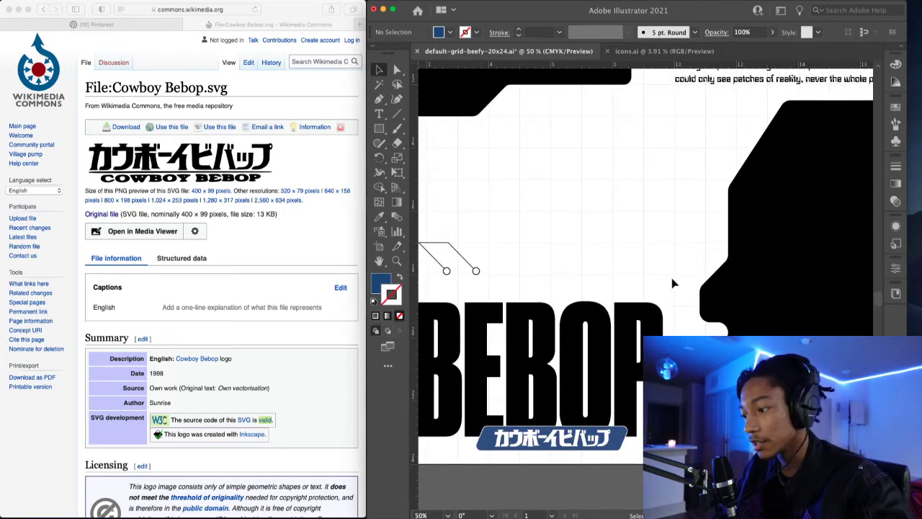
pyautogui.scroll(-5, 677, 294)
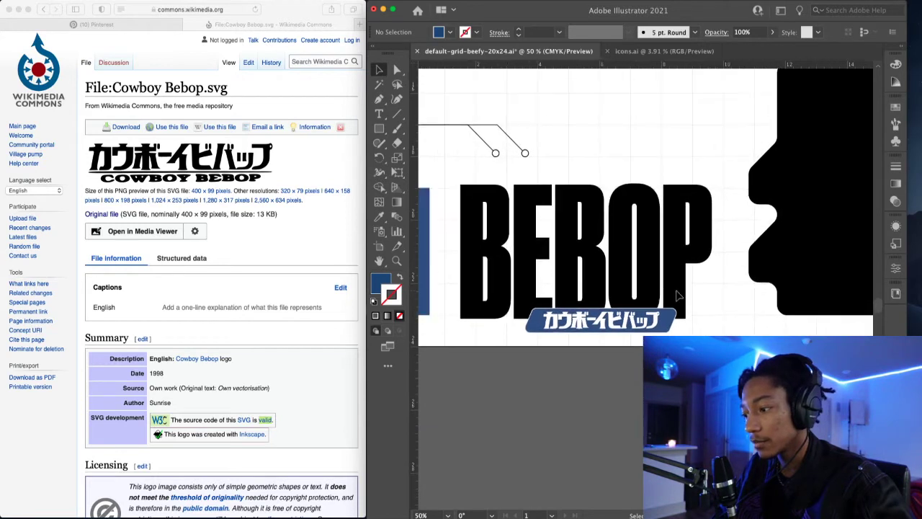
pyautogui.hscroll(-3, 519, 235)
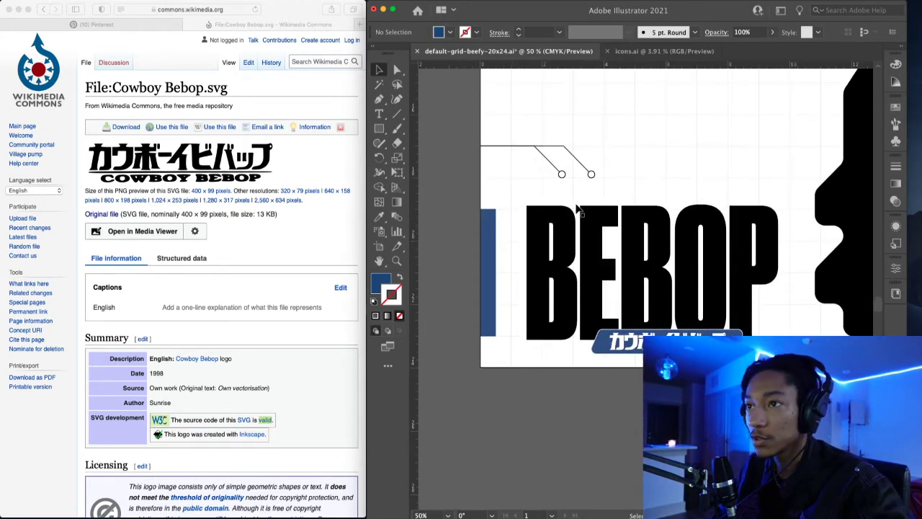
pyautogui.click(643, 339)
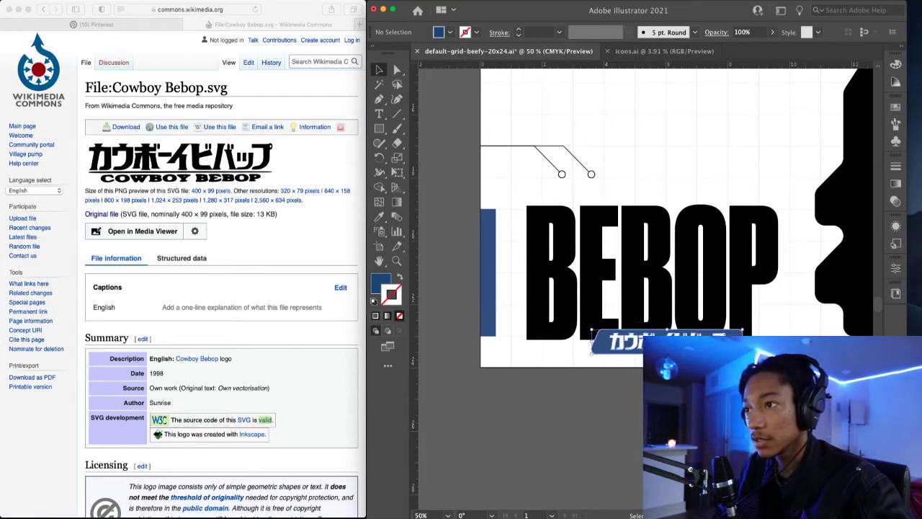
pyautogui.keyDown('shift'); pyautogui.click(670, 308); pyautogui.keyUp('shift')
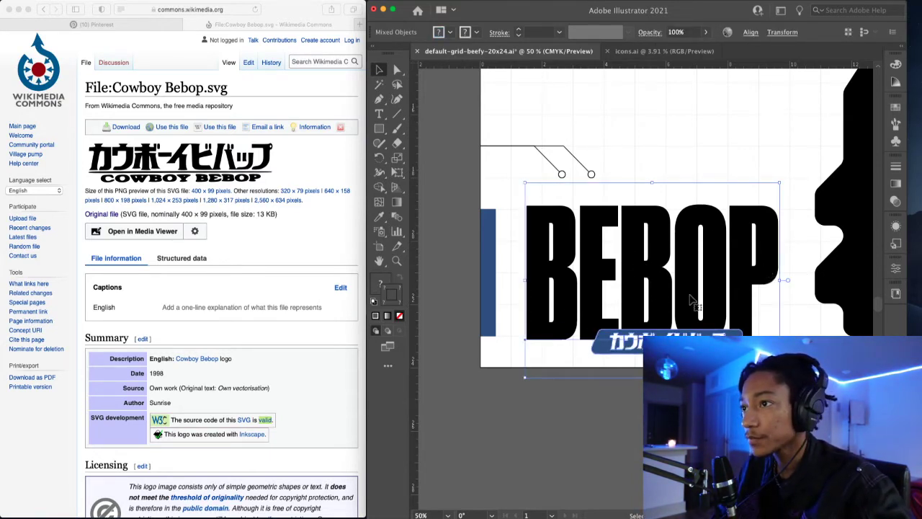
pyautogui.moveTo(690, 303); pyautogui.dragTo(687, 302)
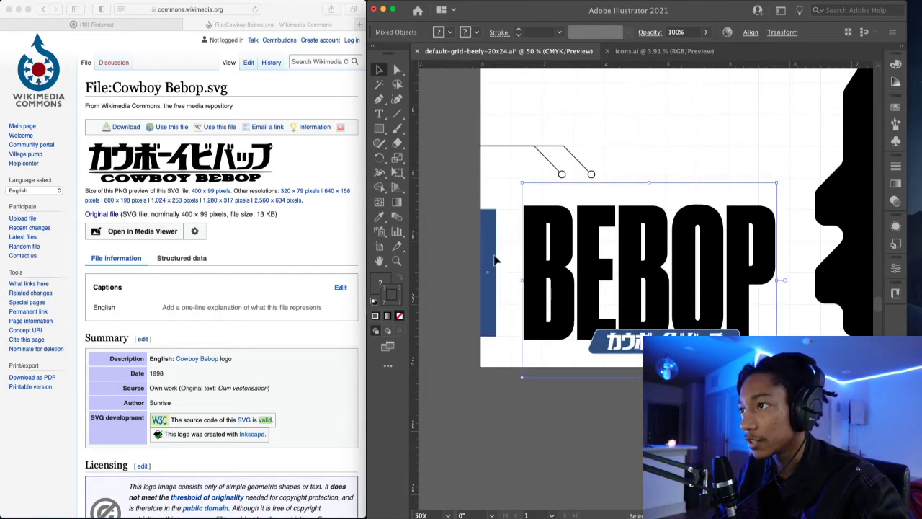
# - Nudge the blue bar beside BEBOP so it sits flush with the page's left edge
pyautogui.click(490, 277)
pyautogui.scroll(2, 496, 277)
pyautogui.moveTo(496, 271); pyautogui.dragTo(499, 273)
pyautogui.click(525, 276)
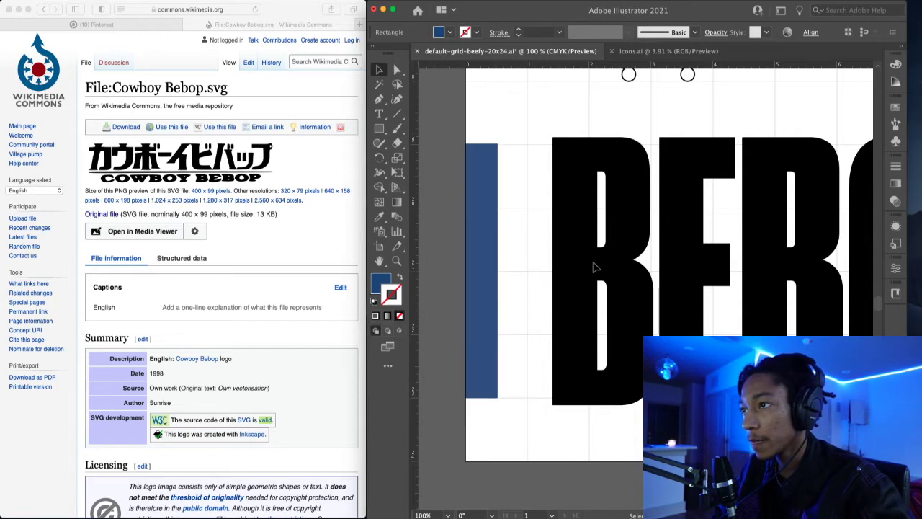
pyautogui.scroll(-1, 597, 267)
pyautogui.scroll(-1, 597, 268)
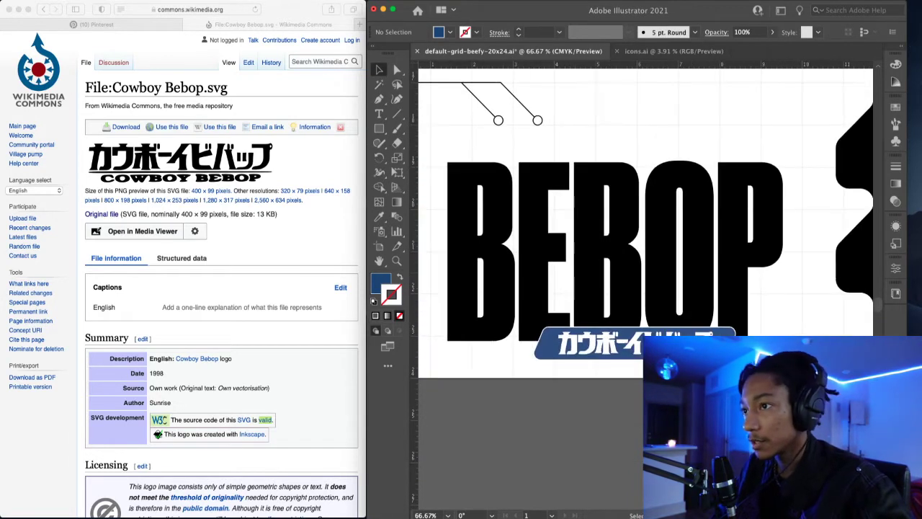
pyautogui.click(612, 343)
pyautogui.moveTo(613, 317); pyautogui.dragTo(493, 205)
pyautogui.press('super+z')
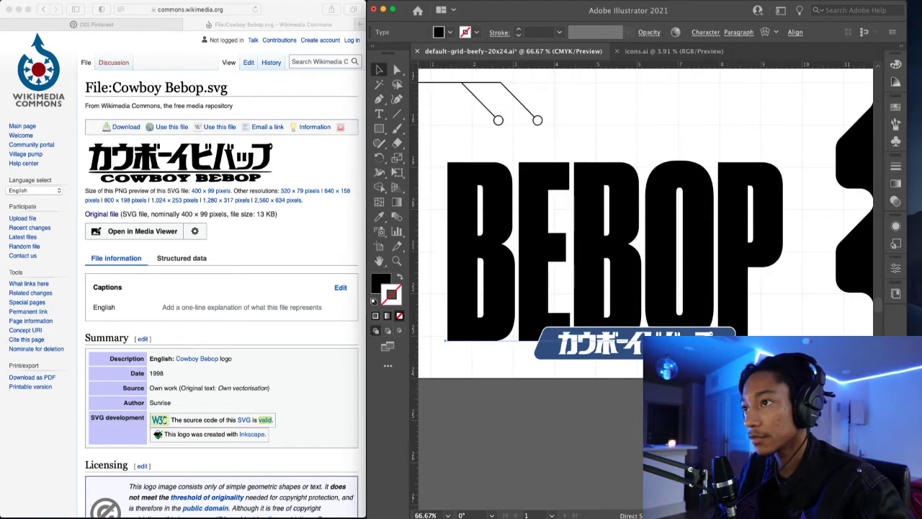
# - Shift the BEBOP title and Japanese badge a little closer to the blue bar, then deselect them
pyautogui.click(685, 296)
pyautogui.press('super+a')
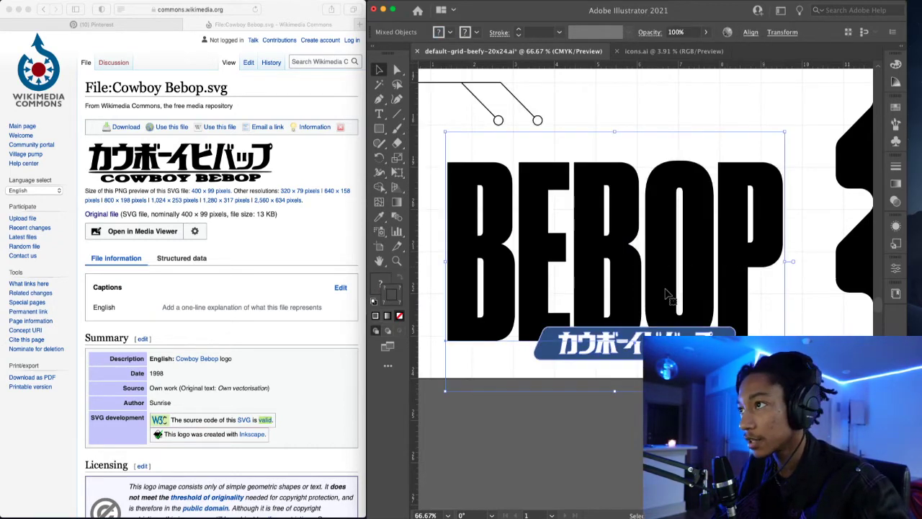
pyautogui.scroll(2, 648, 303)
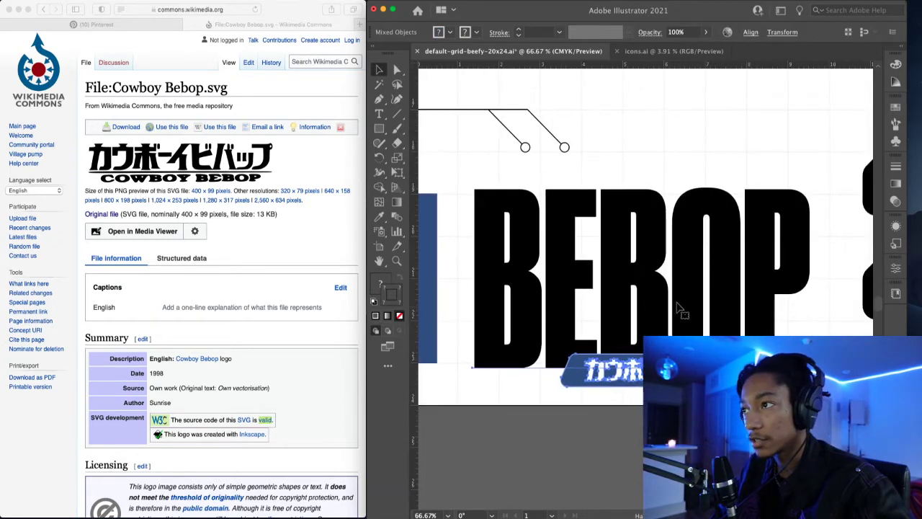
pyautogui.moveTo(673, 308); pyautogui.dragTo(668, 305)
pyautogui.click(697, 153)
# - Nudge the lower-right black shape slightly away from the page's right edge, and shift the BEBOP title with its badge slightly right
pyautogui.scroll(-1, 738, 156)
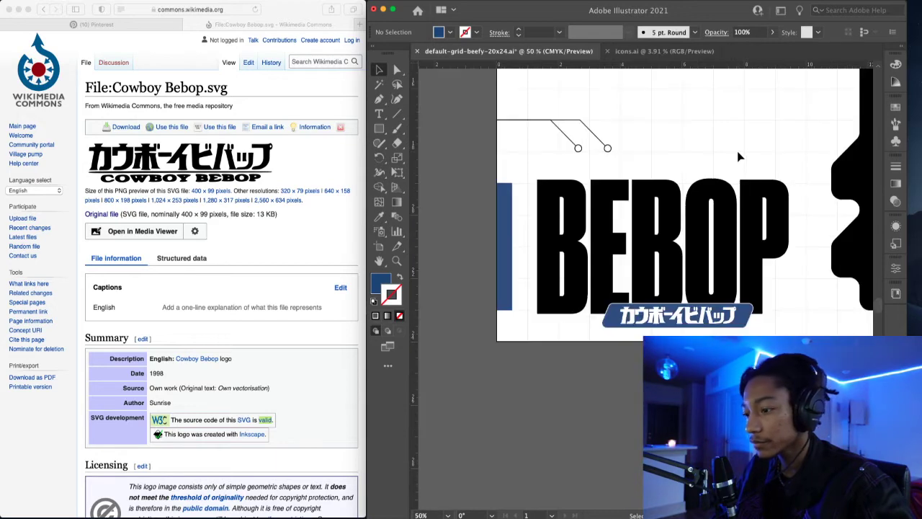
pyautogui.moveTo(742, 187); pyautogui.dragTo(681, 213)
pyautogui.scroll(-1, 681, 211)
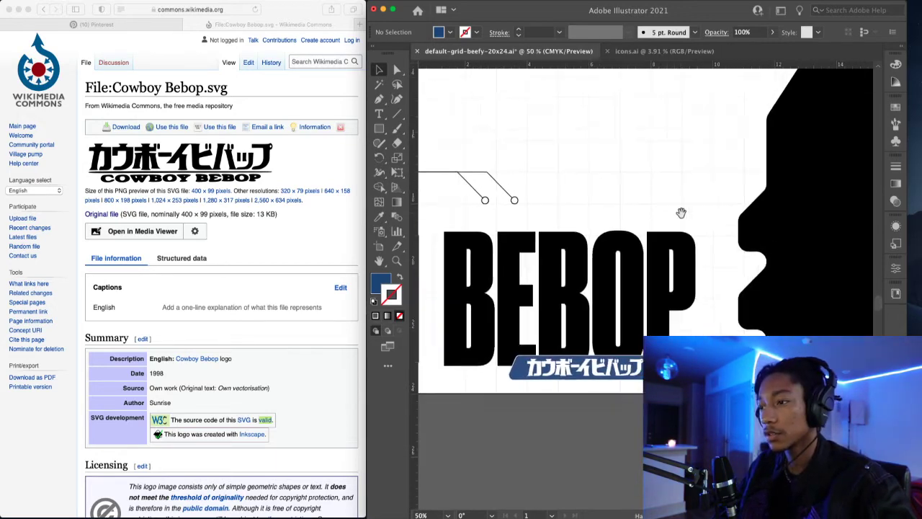
pyautogui.scroll(-1, 663, 240)
pyautogui.click(664, 236)
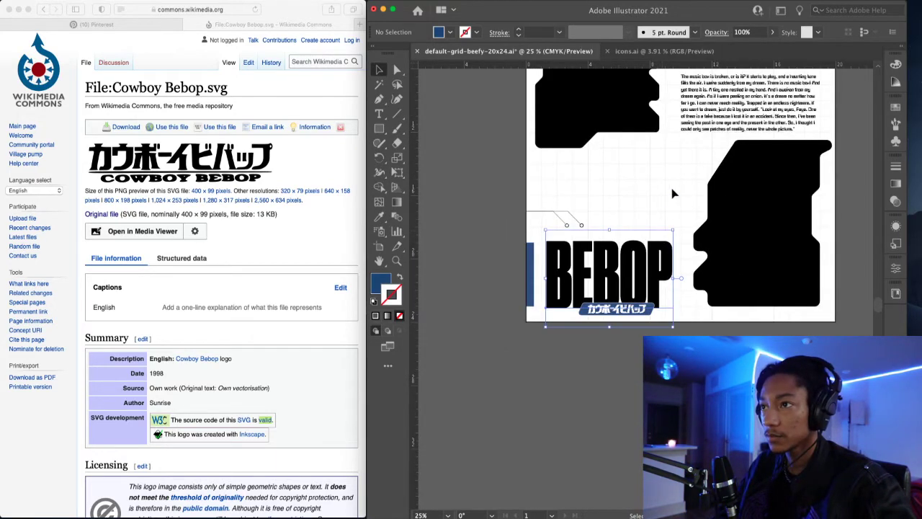
pyautogui.click(664, 180)
pyautogui.moveTo(682, 160); pyautogui.dragTo(653, 231)
pyautogui.scroll(-1, 641, 249)
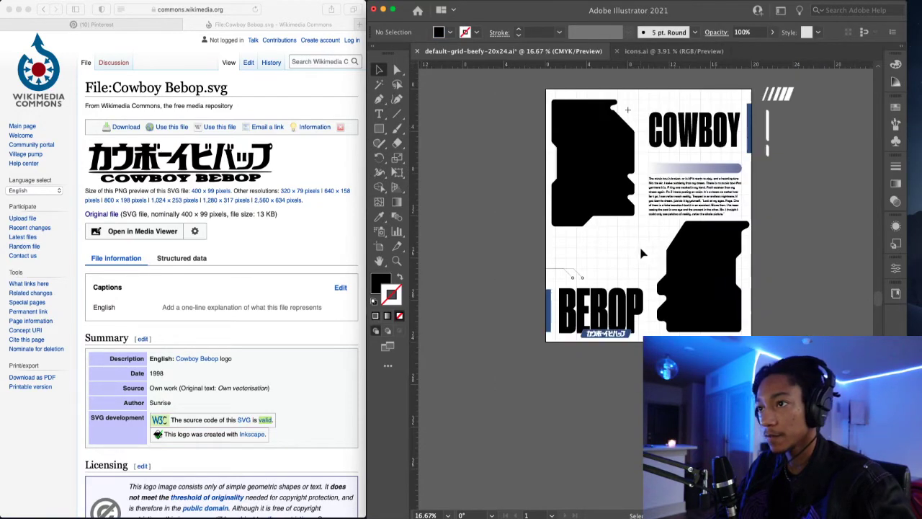
pyautogui.moveTo(689, 201); pyautogui.dragTo(678, 231)
pyautogui.scroll(1, 687, 287)
pyautogui.moveTo(693, 296); pyautogui.dragTo(692, 297)
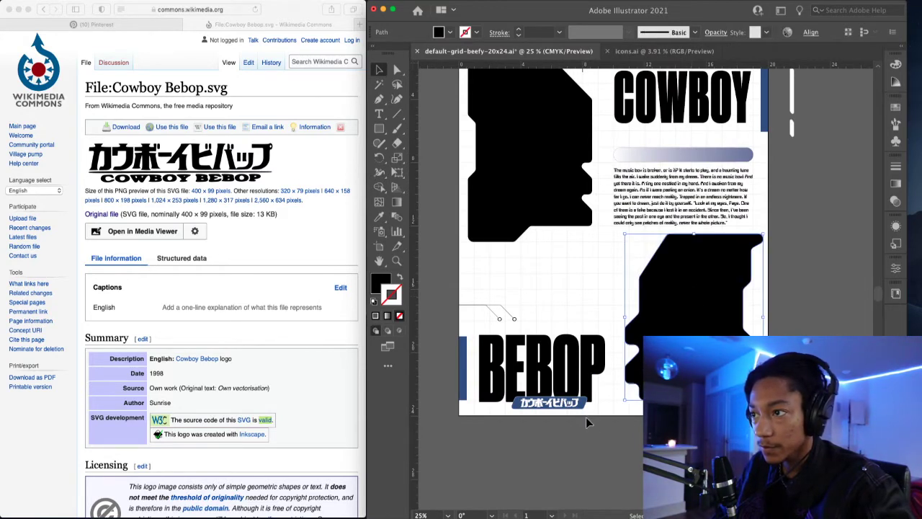
pyautogui.click(570, 395)
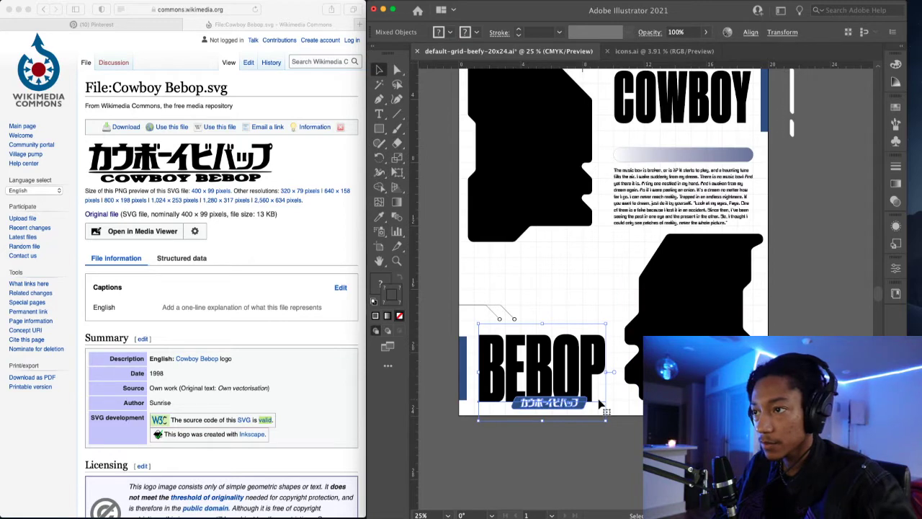
pyautogui.click(597, 296)
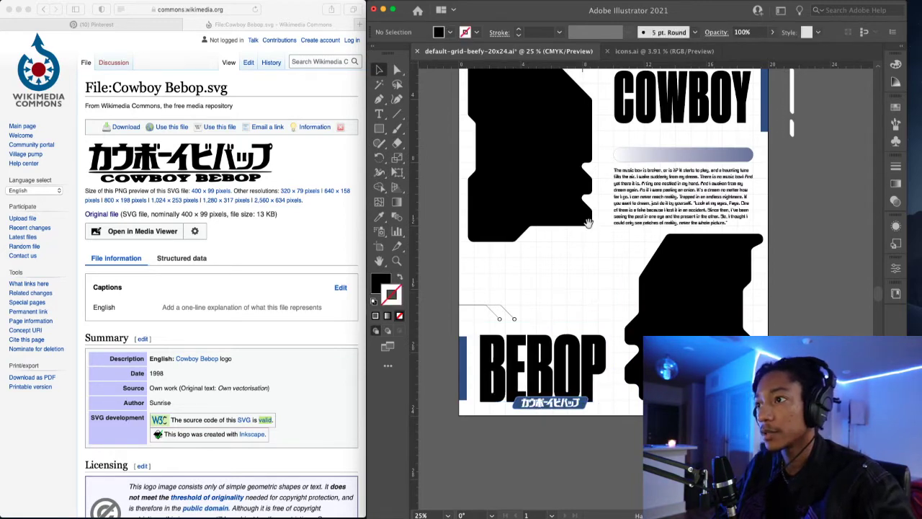
# - Move the plus mark beside COWBOY up and right, to the grid intersection near the page's top edge
pyautogui.moveTo(588, 225); pyautogui.dragTo(586, 254)
pyautogui.scroll(3, 578, 230)
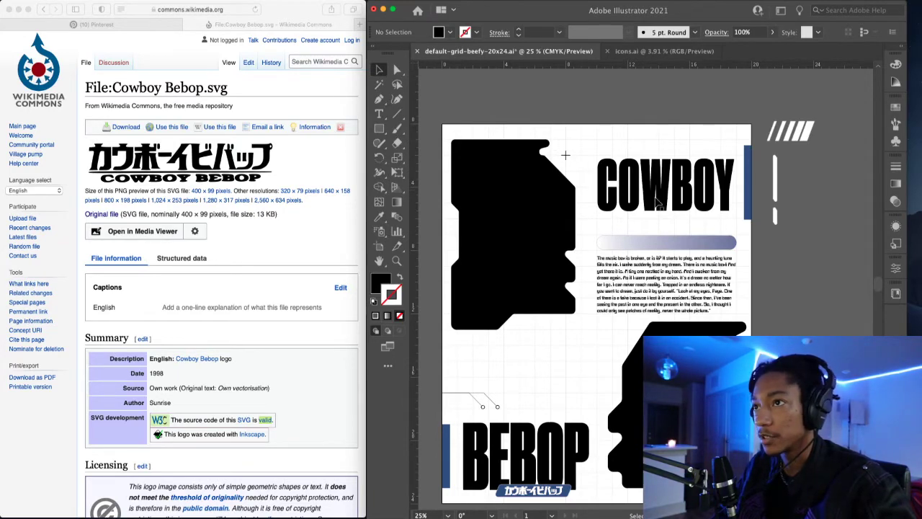
pyautogui.scroll(2, 560, 153)
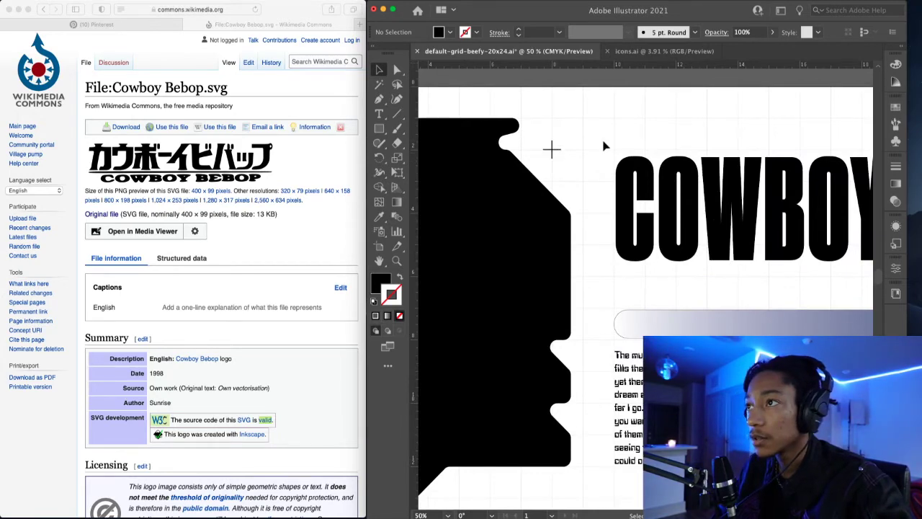
pyautogui.scroll(-3, 605, 146)
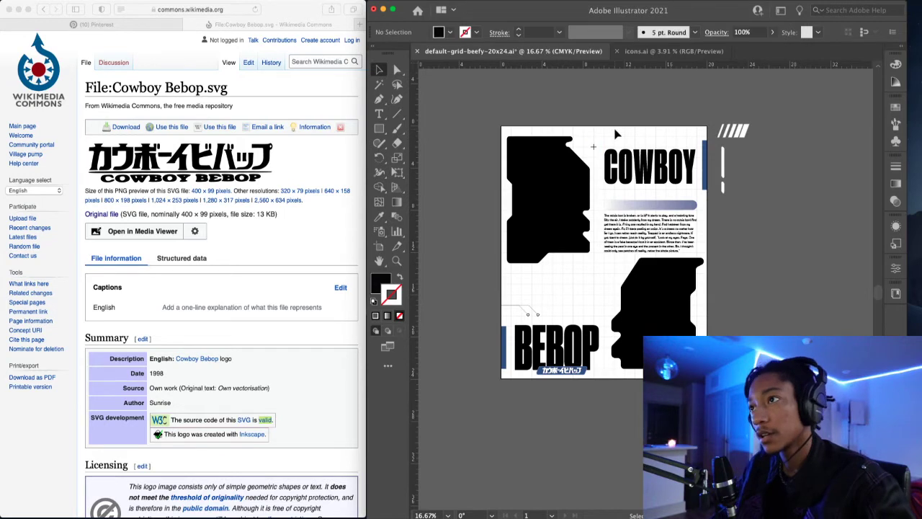
pyautogui.scroll(1, 613, 137)
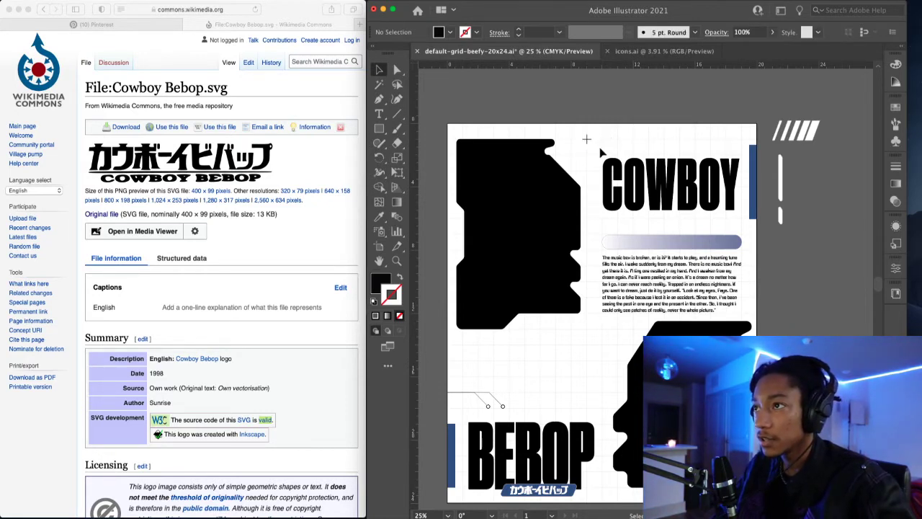
pyautogui.scroll(1, 595, 147)
pyautogui.scroll(-2, 500, 216)
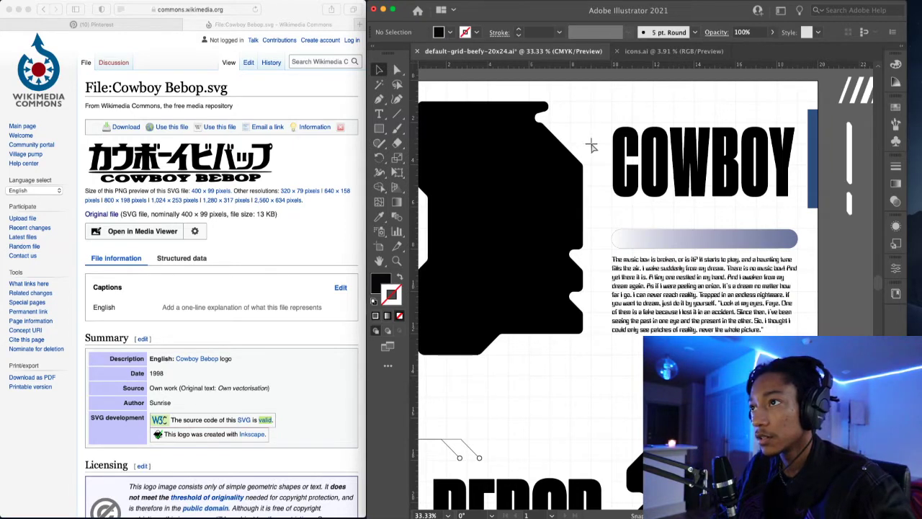
# - Undo the last plus mark move and center the mark precisely on the grid intersection at 9 across and 1 down
pyautogui.scroll(-1, 608, 113)
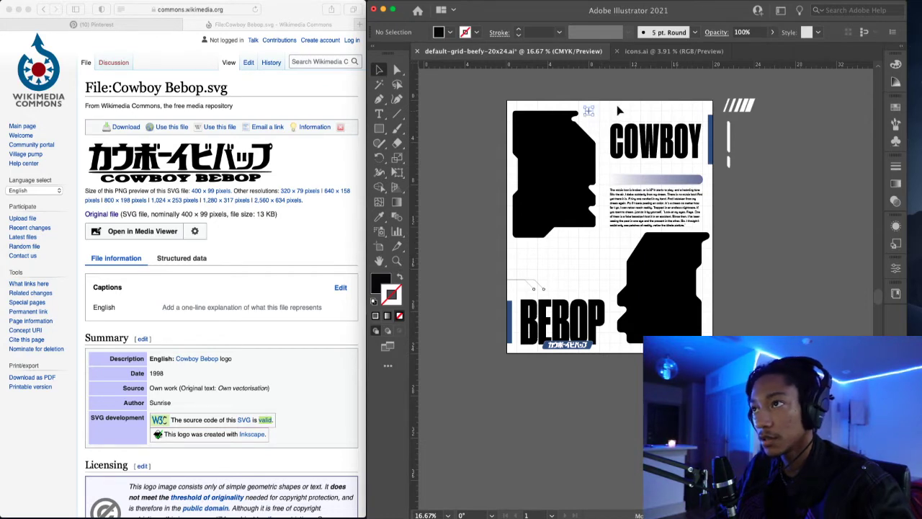
pyautogui.press('super+z')
pyautogui.click(632, 87)
pyautogui.scroll(10, 608, 100)
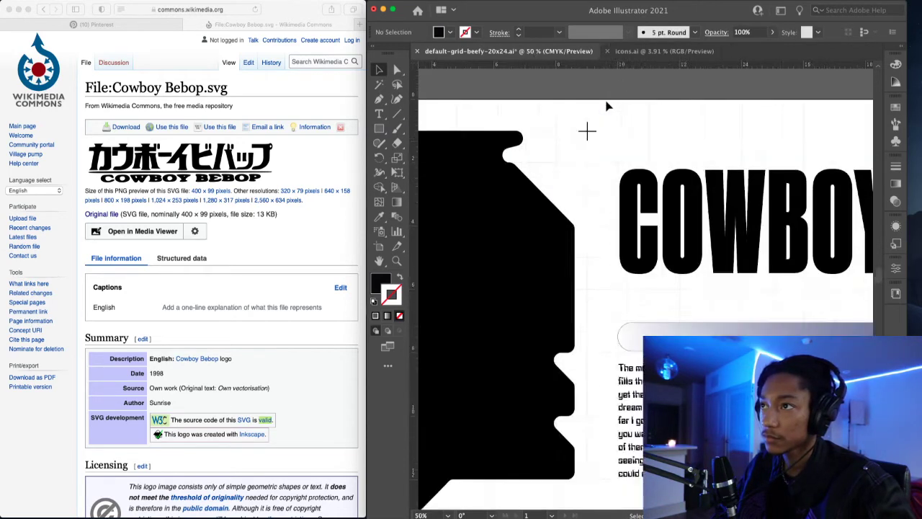
pyautogui.scroll(3, 614, 150)
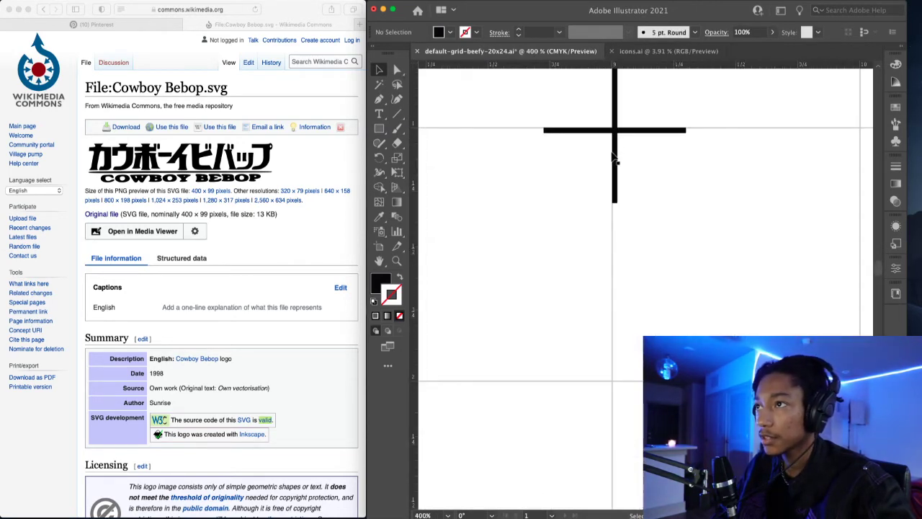
pyautogui.moveTo(614, 157); pyautogui.dragTo(613, 153)
pyautogui.click(658, 203)
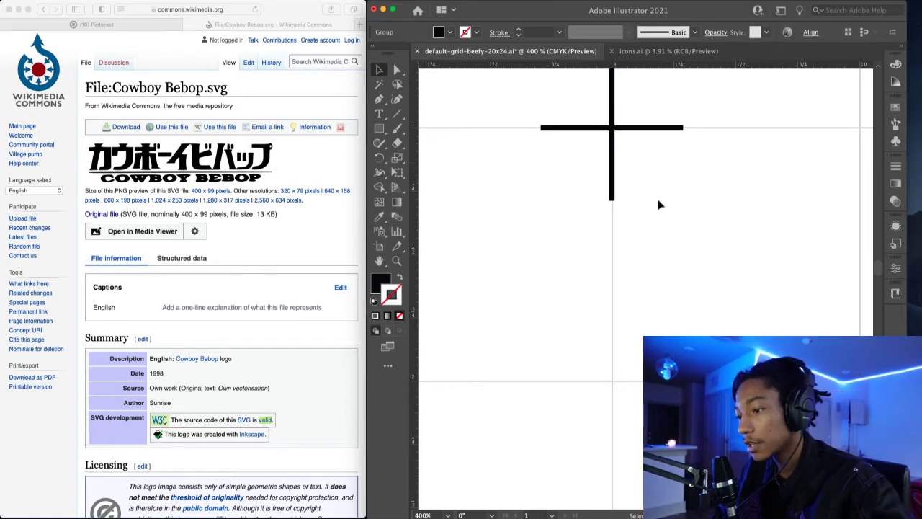
# - Nudge the plus mark slightly down, keeping its upright bar on the vertical grid line
pyautogui.scroll(-4, 667, 261)
pyautogui.scroll(-4, 667, 262)
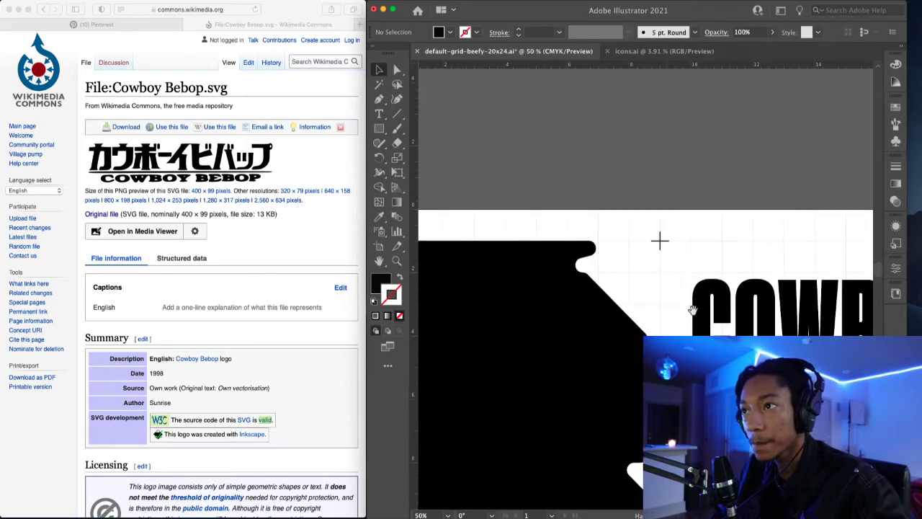
pyautogui.hscroll(3, 773, 217)
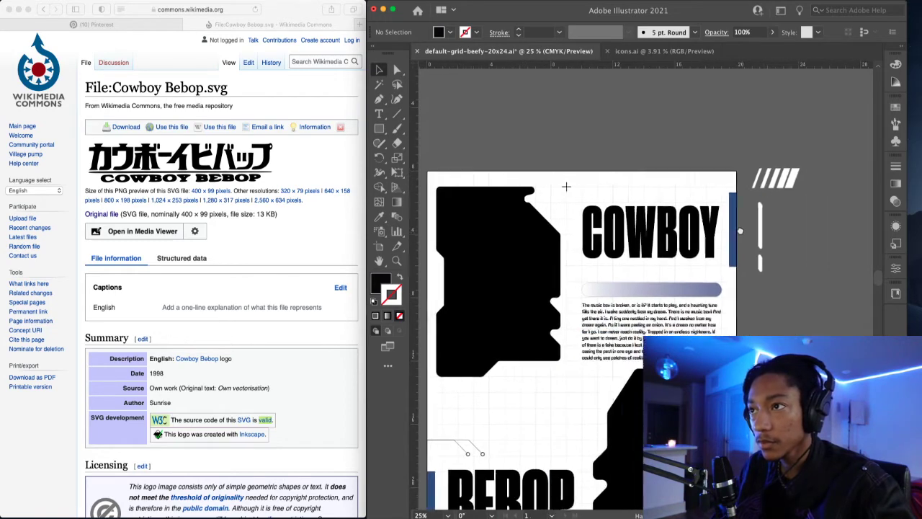
pyautogui.scroll(-3, 764, 180)
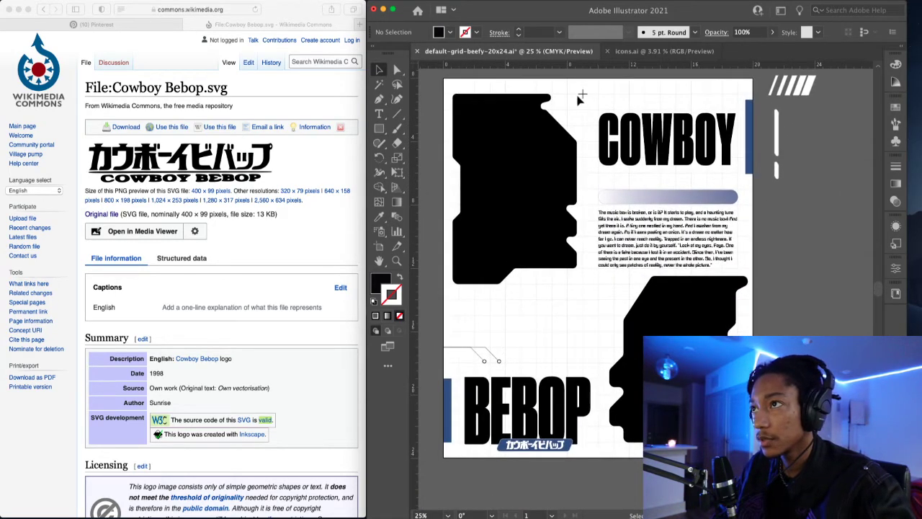
pyautogui.scroll(6, 581, 99)
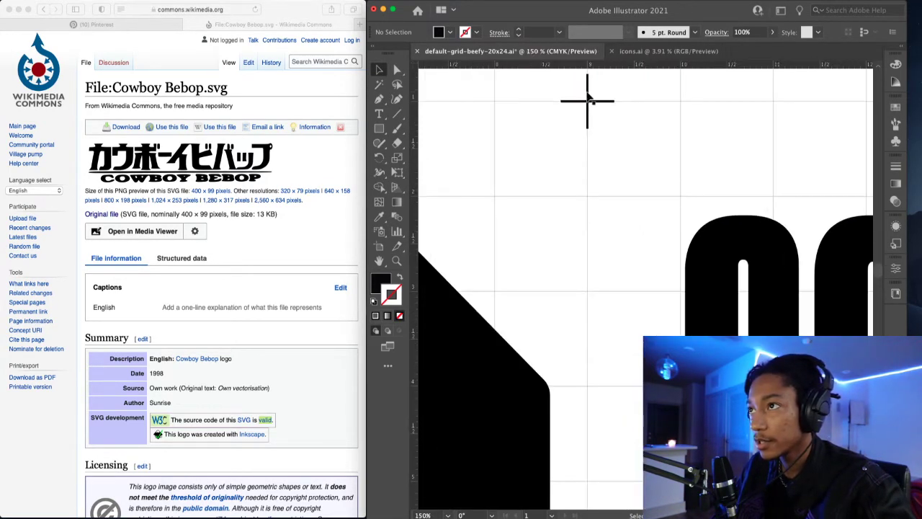
pyautogui.click(587, 97)
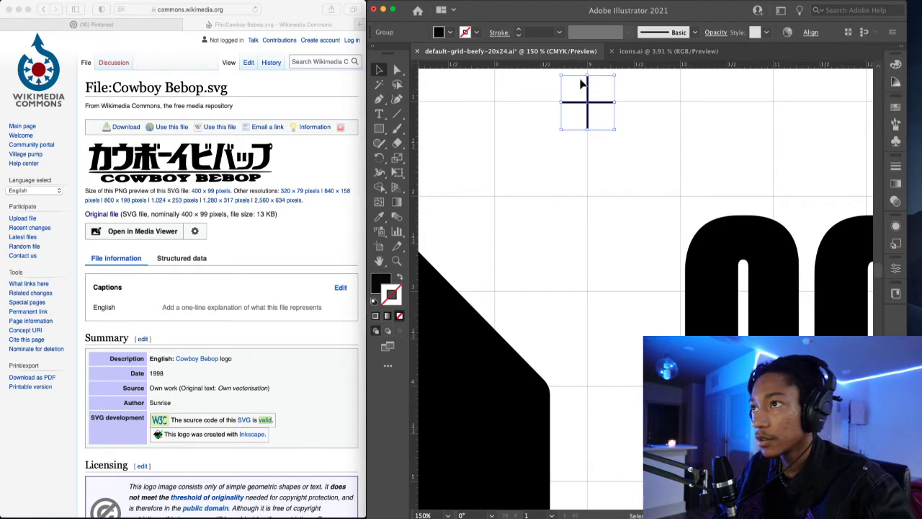
pyautogui.scroll(3, 583, 84)
pyautogui.moveTo(602, 117); pyautogui.dragTo(600, 120)
pyautogui.click(644, 113)
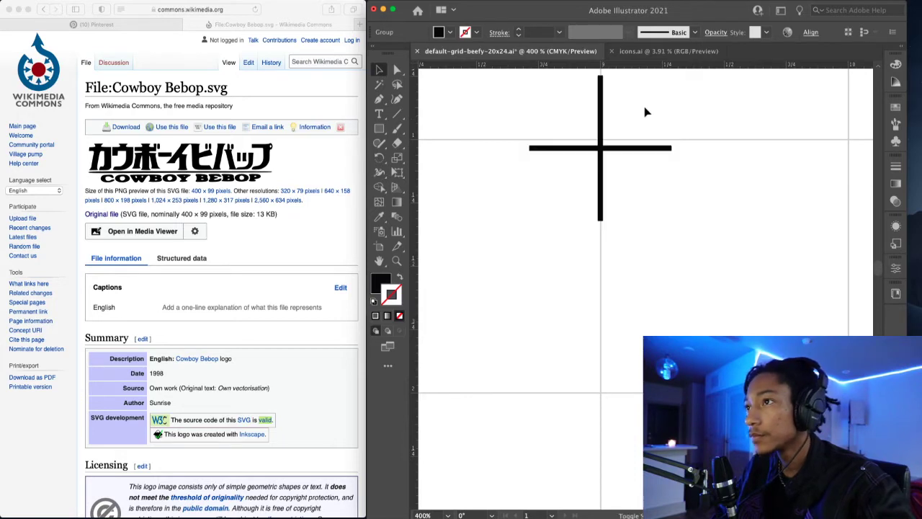
# - Nudge the black shape beside the COWBOY title slightly right, toward the plus mark
pyautogui.scroll(-6, 647, 196)
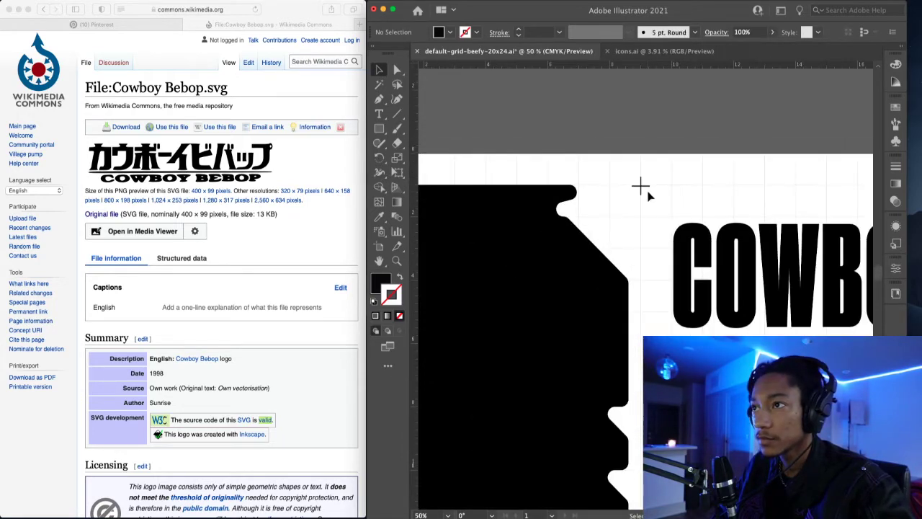
pyautogui.moveTo(765, 196); pyautogui.dragTo(621, 168)
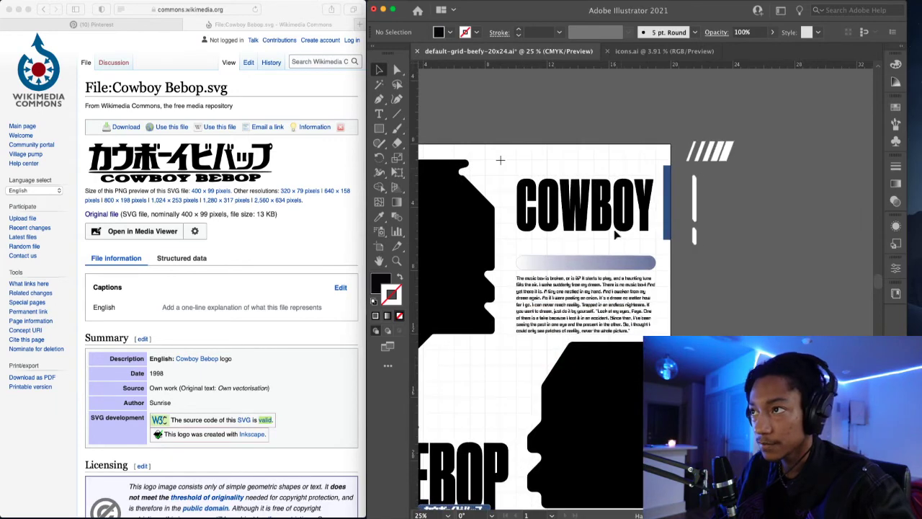
pyautogui.click(603, 203)
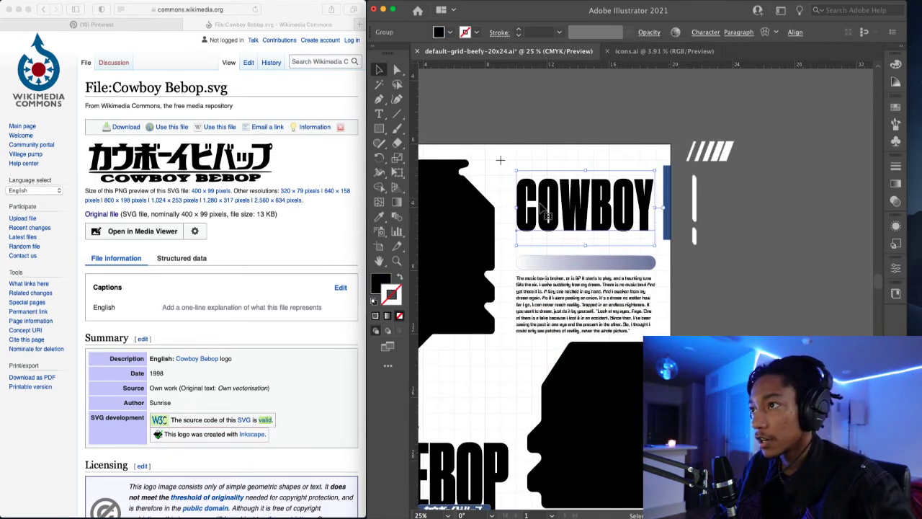
pyautogui.moveTo(477, 201); pyautogui.dragTo(567, 180)
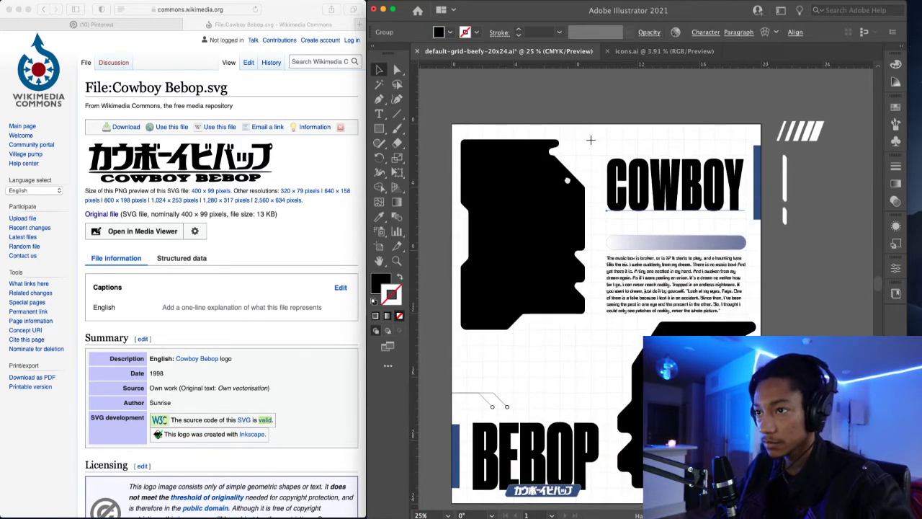
pyautogui.click(538, 226)
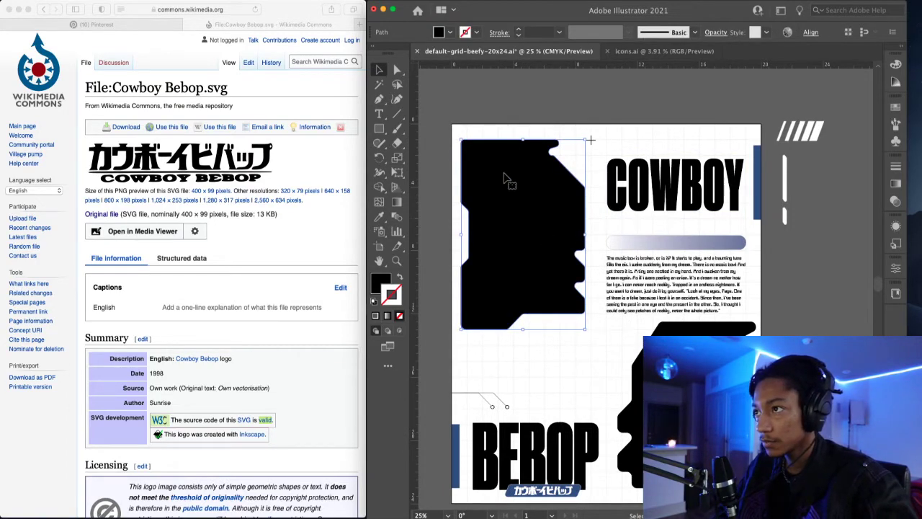
pyautogui.scroll(1, 497, 179)
pyautogui.press('Right')
pyautogui.press('Right')
pyautogui.press('Right')
pyautogui.press('Right')
pyautogui.press('Right')
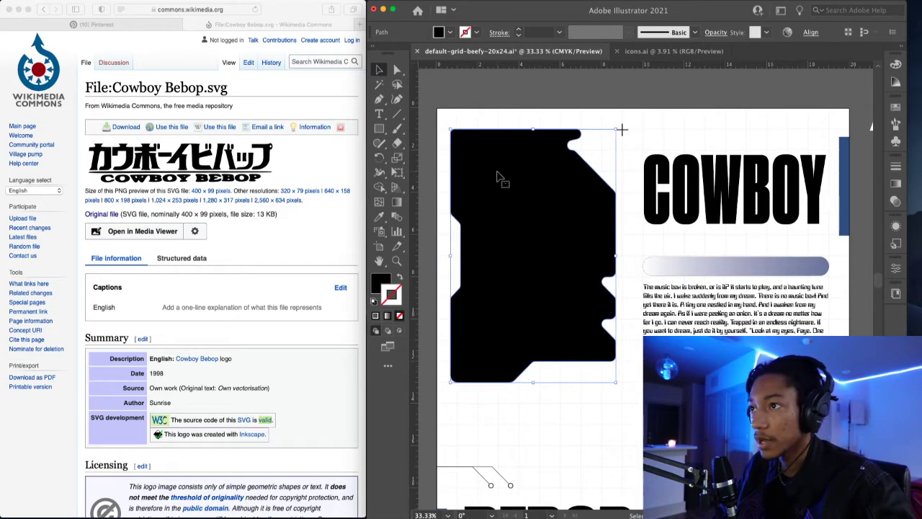
pyautogui.press('Right')
pyautogui.press('Right')
pyautogui.press('Left')
pyautogui.press('Right')
pyautogui.press('Left')
pyautogui.click(579, 104)
pyautogui.scroll(-2, 576, 113)
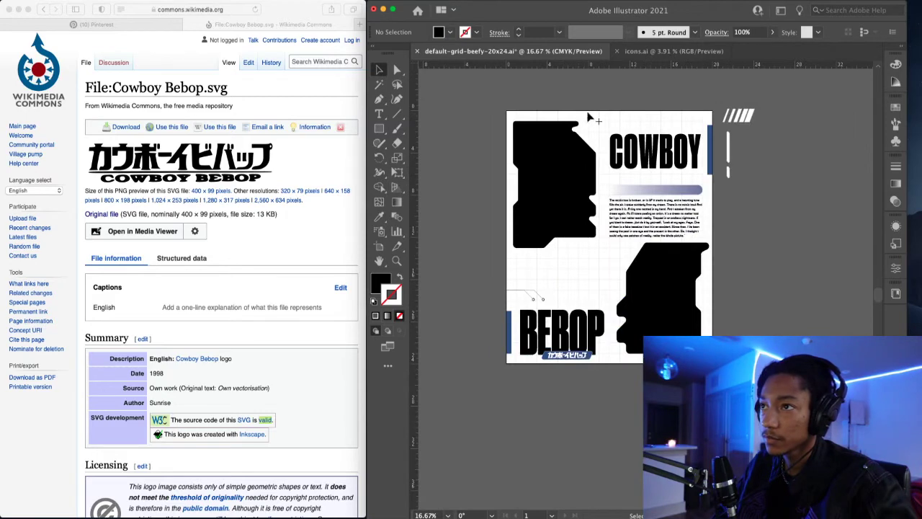
# - Undo the last nudge of the upper-left black shape and deselect it
pyautogui.moveTo(636, 112); pyautogui.dragTo(567, 145)
pyautogui.press('super+z')
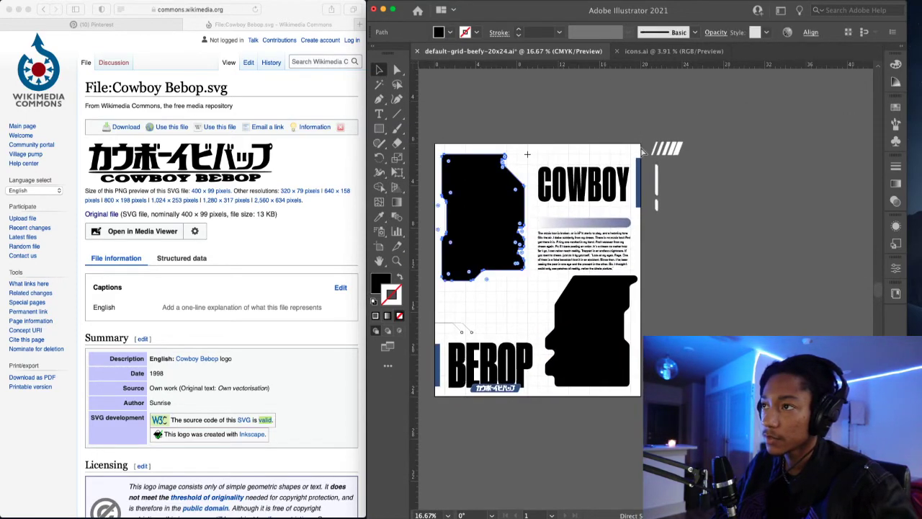
pyautogui.press('v')
pyautogui.click(665, 252)
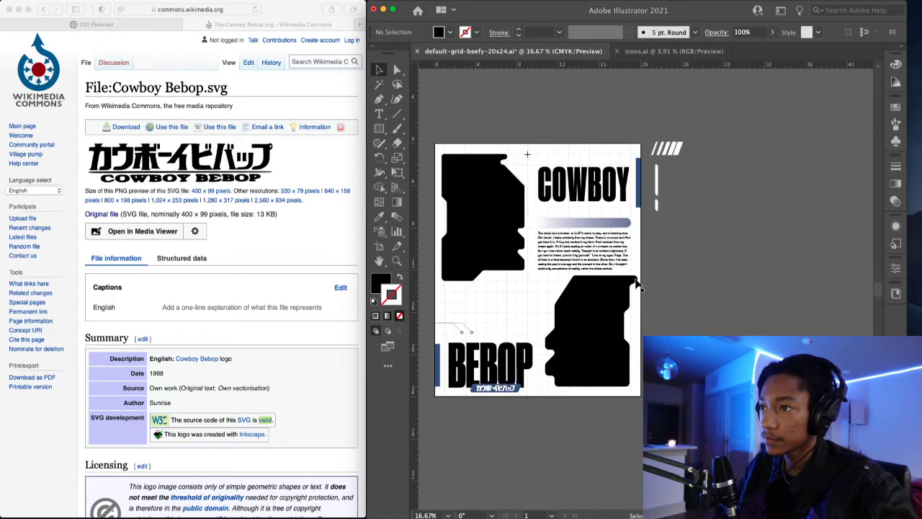
# - Examine the upper-right corner of the lower-right black shape and its spacing from the page edge and the paragraph text
pyautogui.scroll(2, 638, 282)
pyautogui.scroll(2, 628, 287)
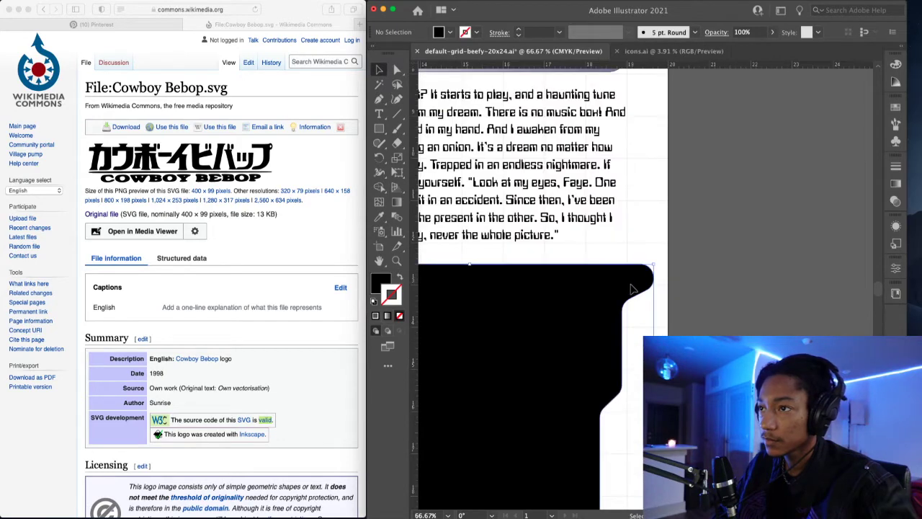
pyautogui.click(631, 283)
pyautogui.scroll(-2, 633, 281)
pyautogui.scroll(-4, 633, 275)
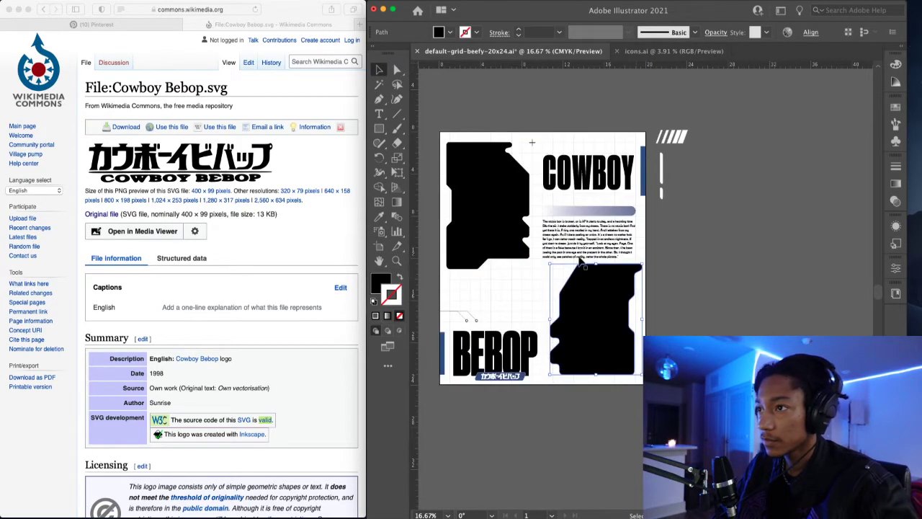
pyautogui.click(699, 258)
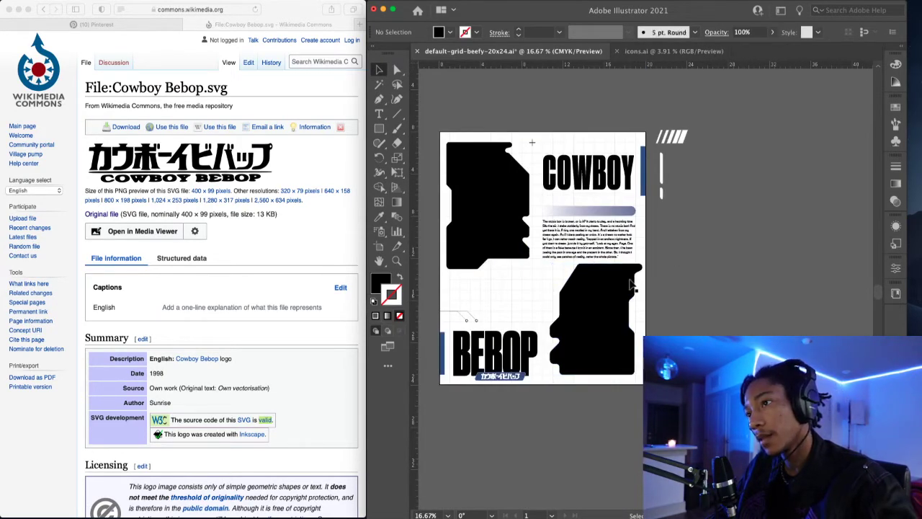
pyautogui.scroll(4, 634, 287)
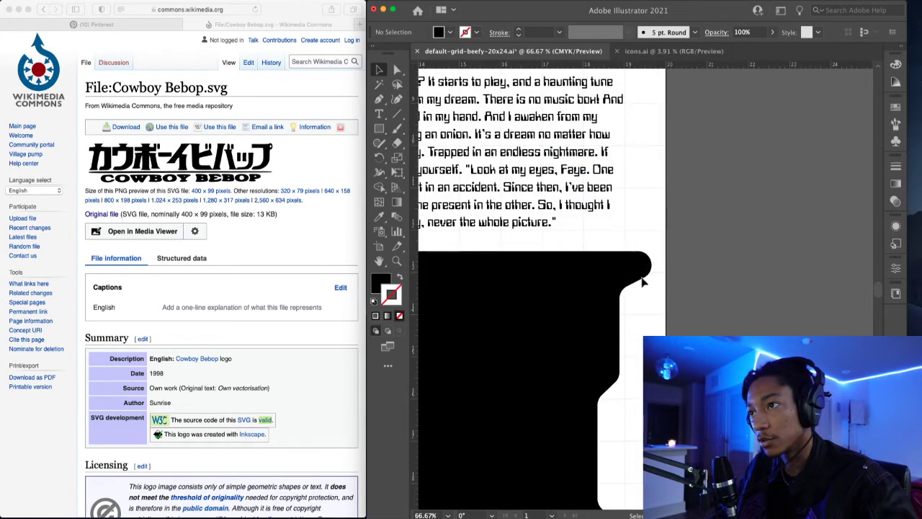
pyautogui.click(633, 279)
pyautogui.click(675, 268)
pyautogui.click(627, 263)
pyautogui.click(667, 236)
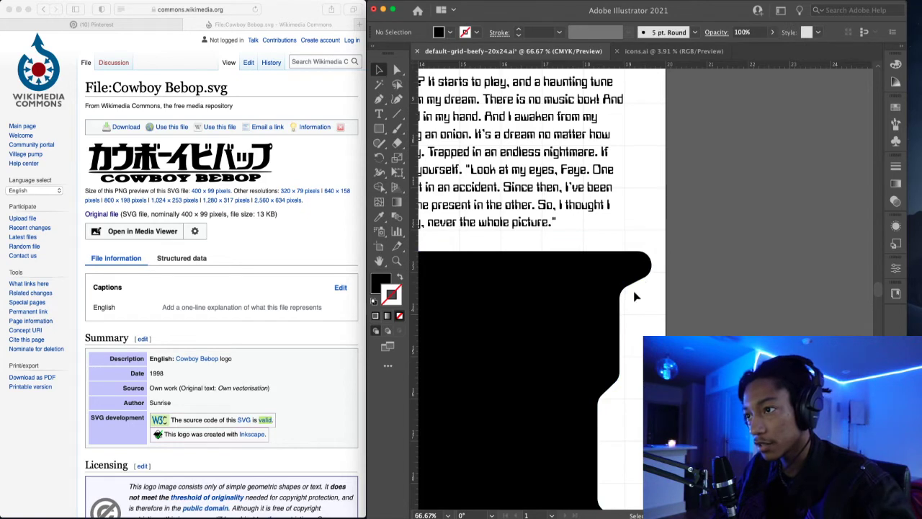
pyautogui.click(578, 274)
pyautogui.click(655, 238)
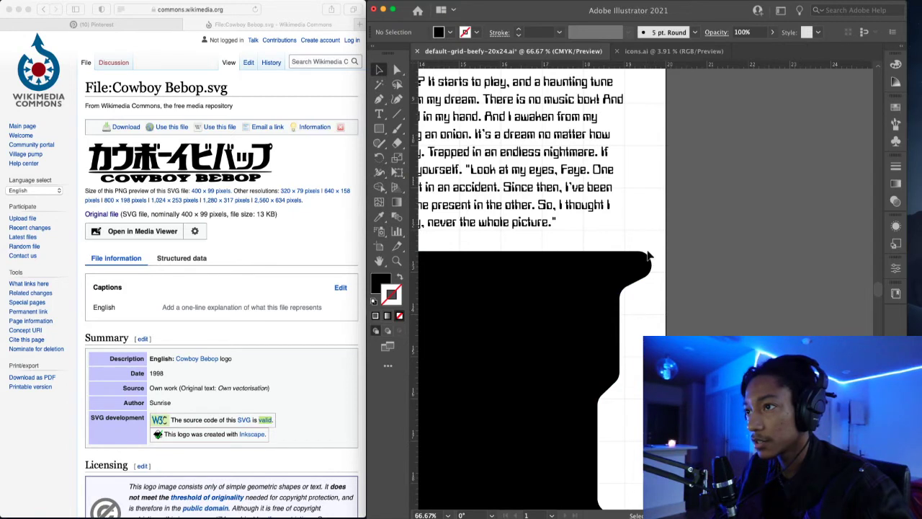
pyautogui.press('m')
pyautogui.moveTo(665, 345); pyautogui.dragTo(619, 214)
pyautogui.hotkey('ctrl', 'z')
pyautogui.moveTo(672, 360); pyautogui.dragTo(623, 232)
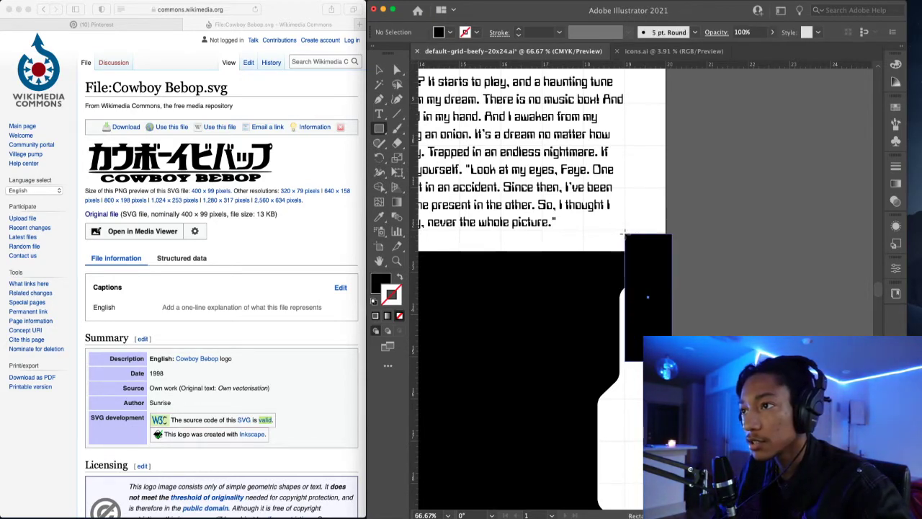
pyautogui.hotkey('ctrl', 'z')
pyautogui.press('v')
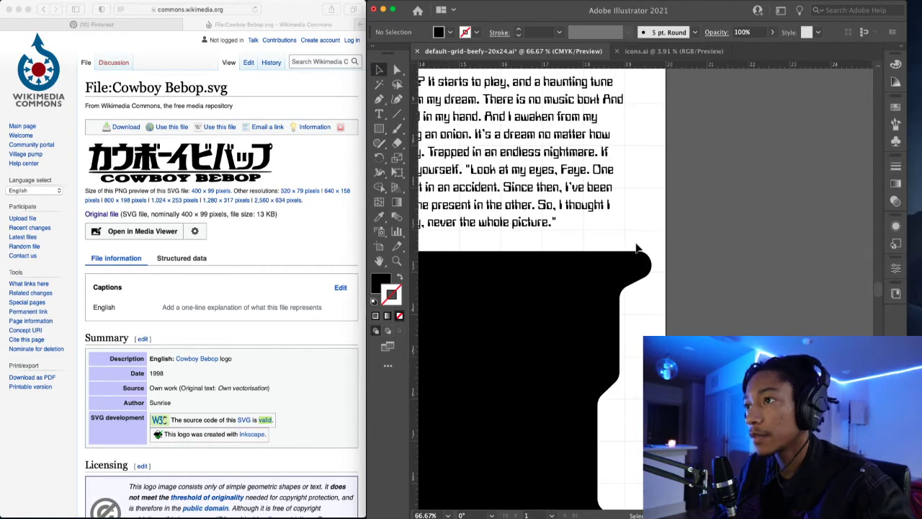
# - Check the character settings of the COWBOY title
pyautogui.hotkey('ctrl', '-')
pyautogui.hotkey('ctrl', '-')
pyautogui.moveTo(620, 214); pyautogui.dragTo(686, 248)
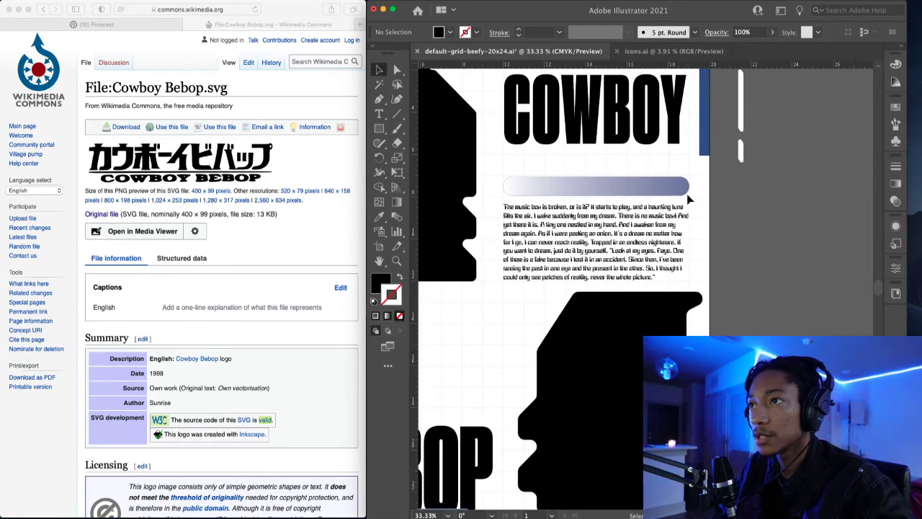
pyautogui.scroll(-1, 687, 194)
pyautogui.scroll(3, 684, 170)
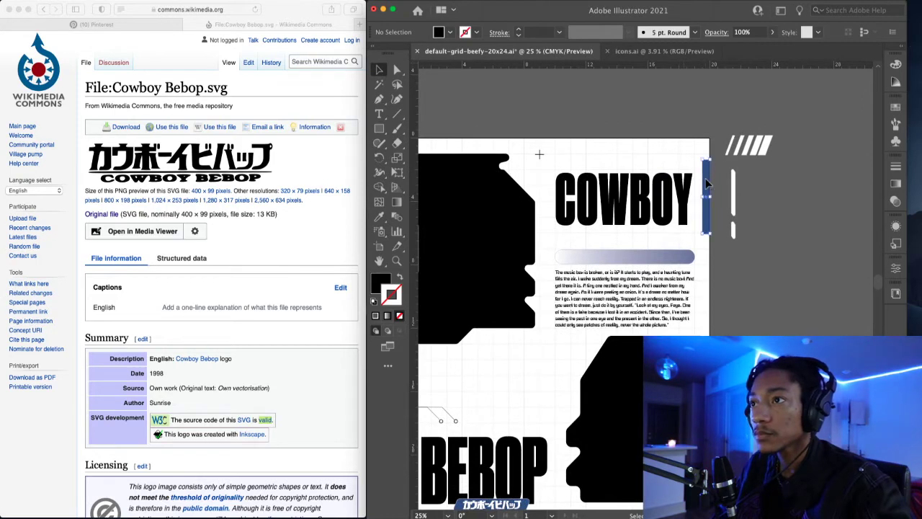
pyautogui.click(622, 197)
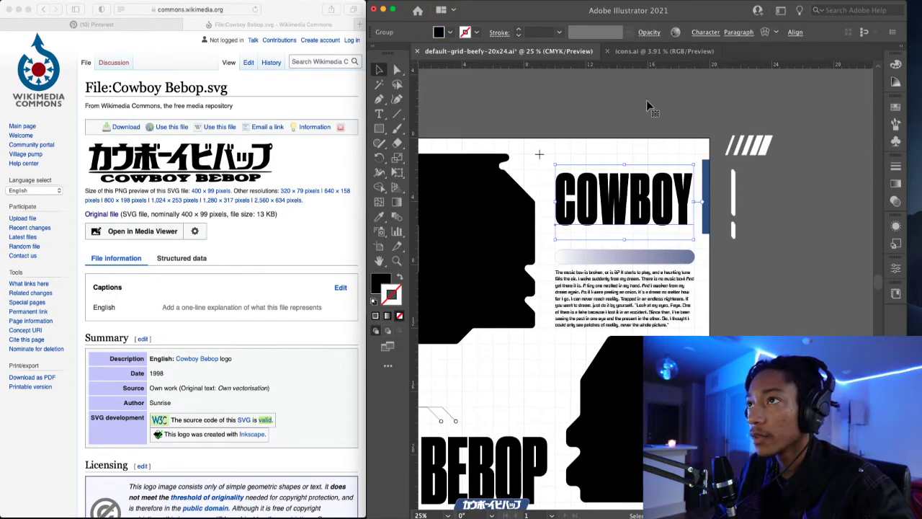
pyautogui.click(706, 32)
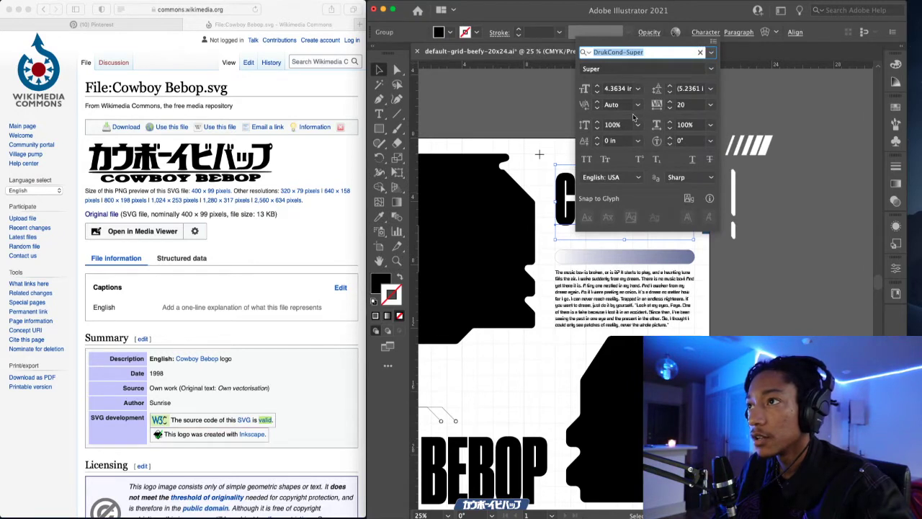
pyautogui.click(518, 165)
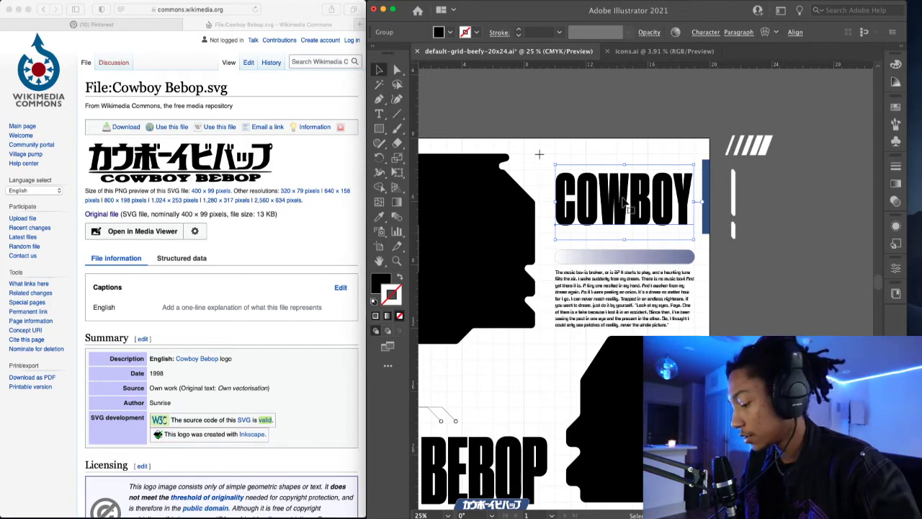
# - Examine the COWBOY title's placement relative to the gradient bar, paragraph, black shapes and BEBOP title
pyautogui.scroll(1, 622, 203)
pyautogui.scroll(1, 621, 196)
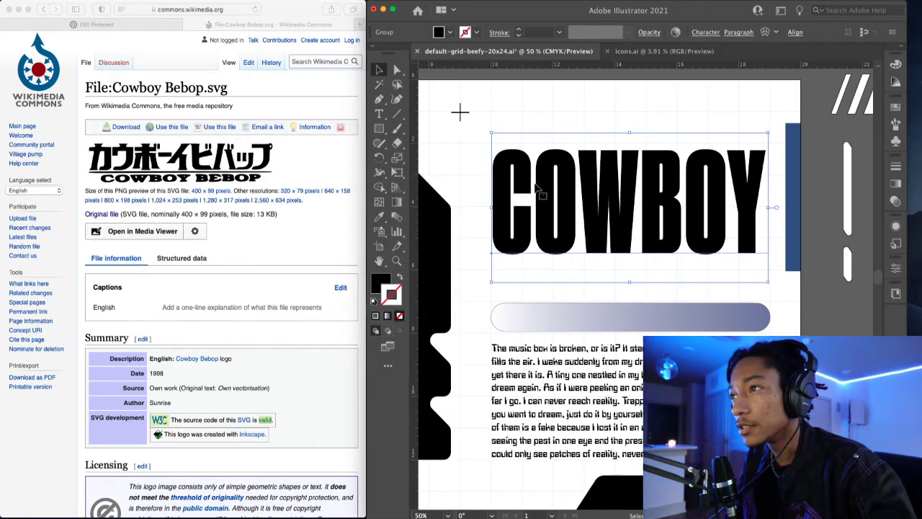
pyautogui.scroll(-4, 542, 194)
pyautogui.click(546, 155)
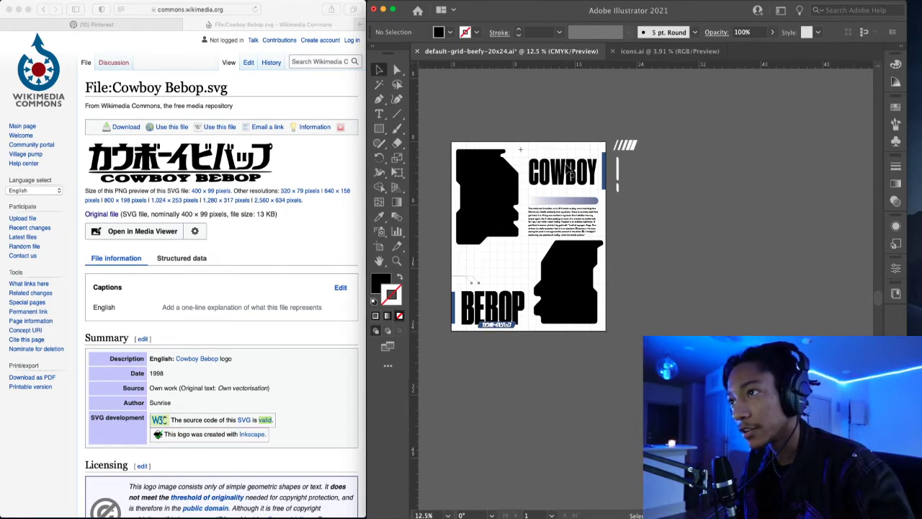
pyautogui.scroll(3, 569, 172)
pyautogui.scroll(-1, 569, 173)
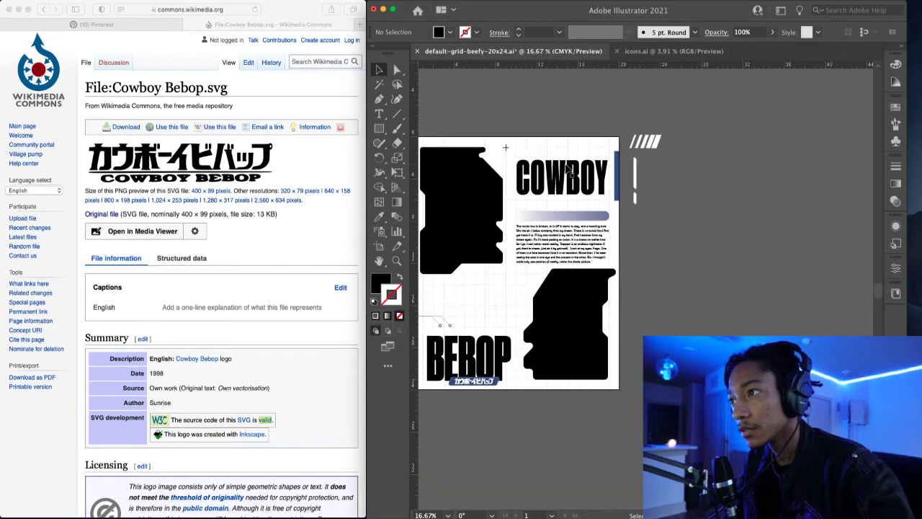
pyautogui.scroll(2, 569, 173)
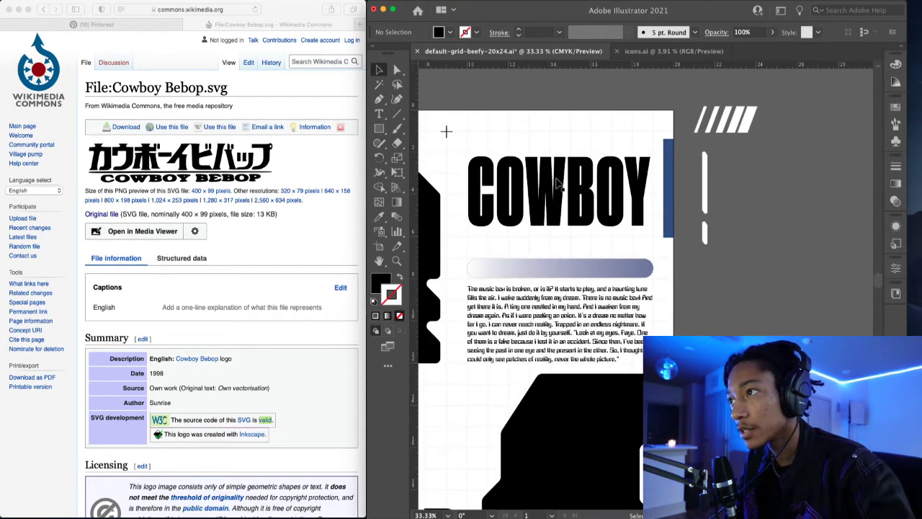
pyautogui.scroll(-5, 543, 193)
pyautogui.hscroll(-4, 544, 193)
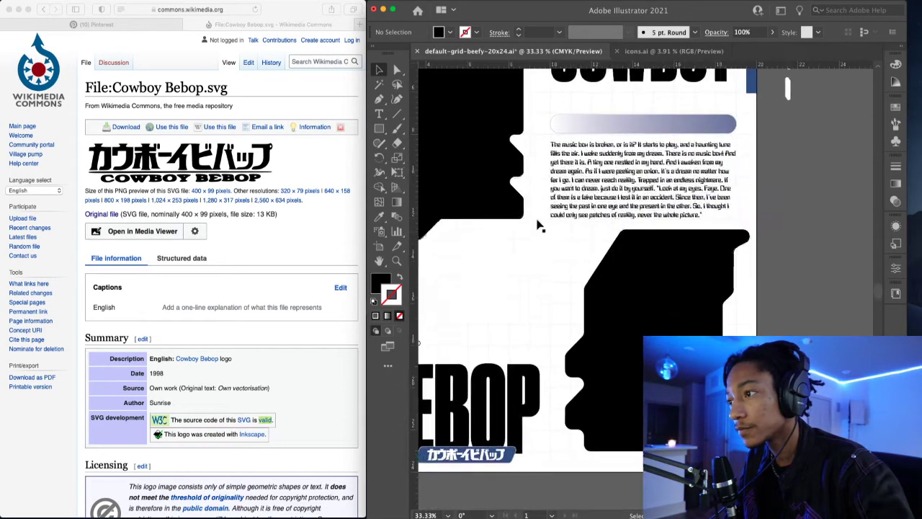
pyautogui.scroll(5, 539, 224)
pyautogui.hscroll(3, 539, 225)
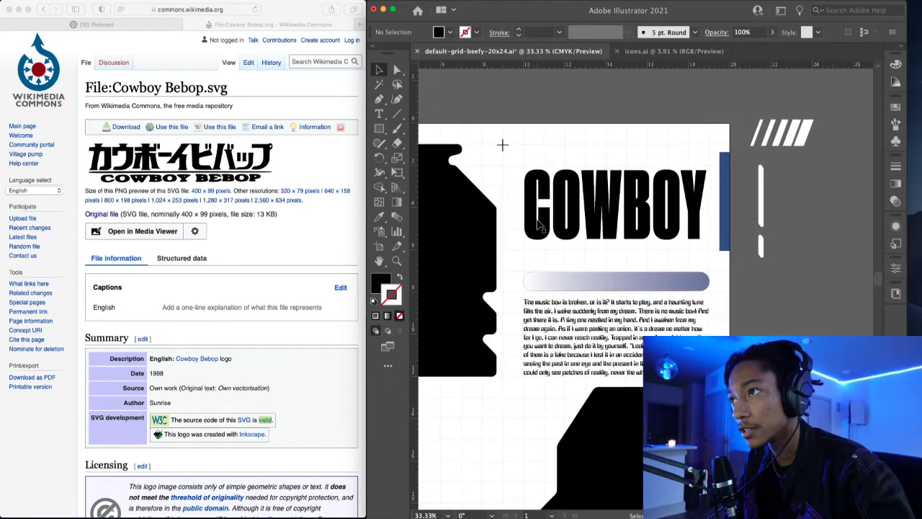
# - Move the COWBOY title straight up until the tops of its letters line up with the blue bar's upper end
pyautogui.scroll(1, 569, 208)
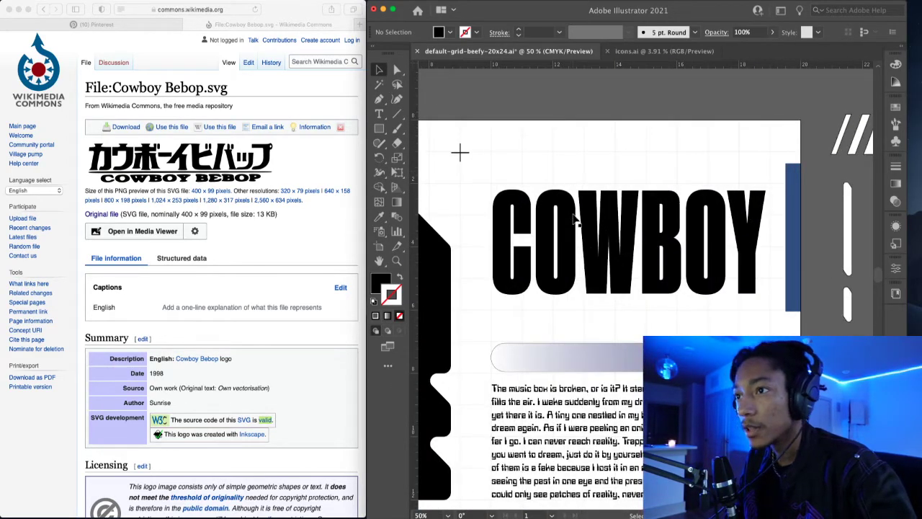
pyautogui.click(573, 219)
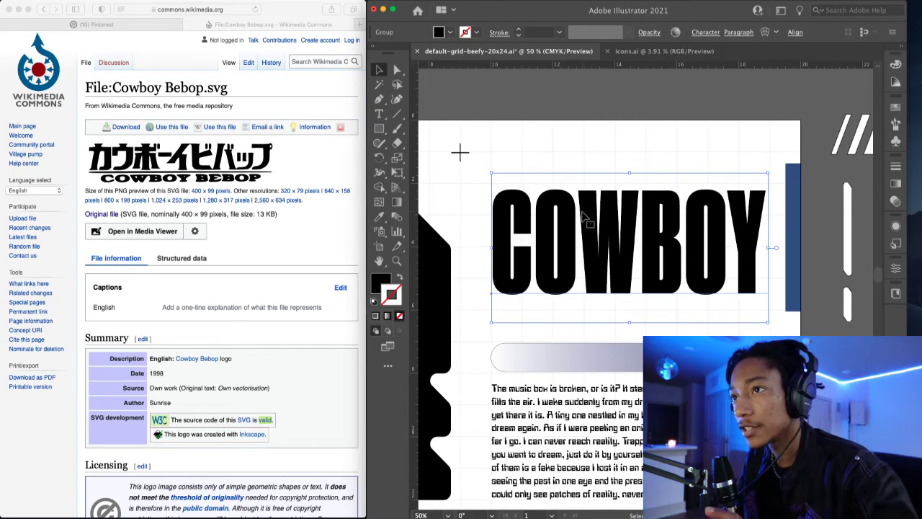
pyautogui.moveTo(581, 211); pyautogui.dragTo(581, 182)
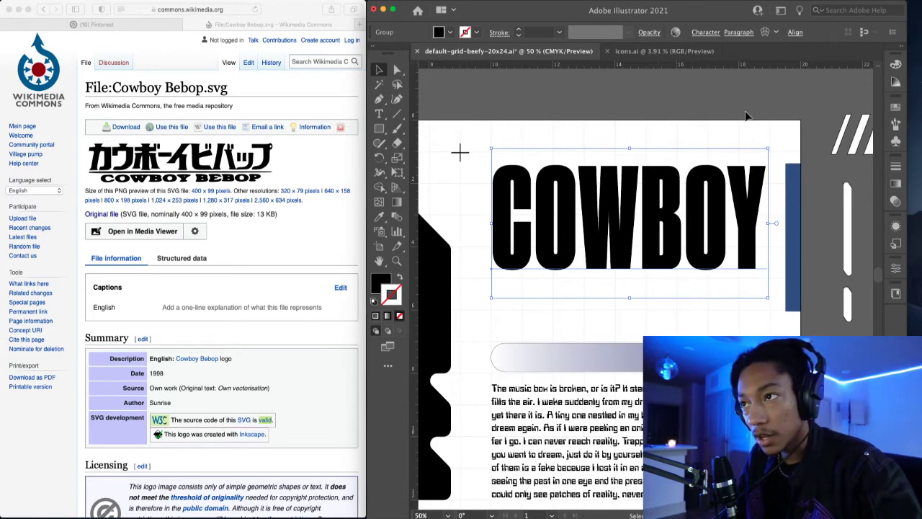
# - Select all the letters of the COWBOY title and tighten their tracking
pyautogui.press('t')
pyautogui.doubleClick(687, 218)
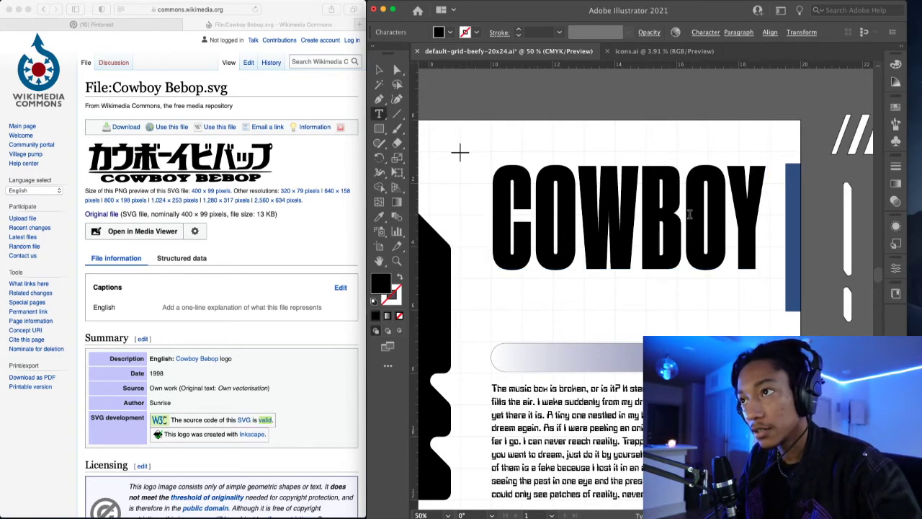
pyautogui.press('space')
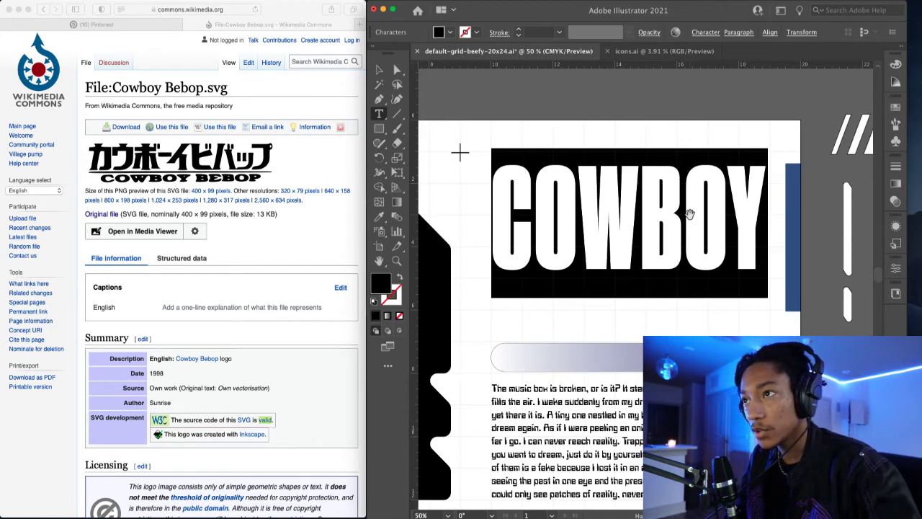
pyautogui.hotkey('alt', 'Left')
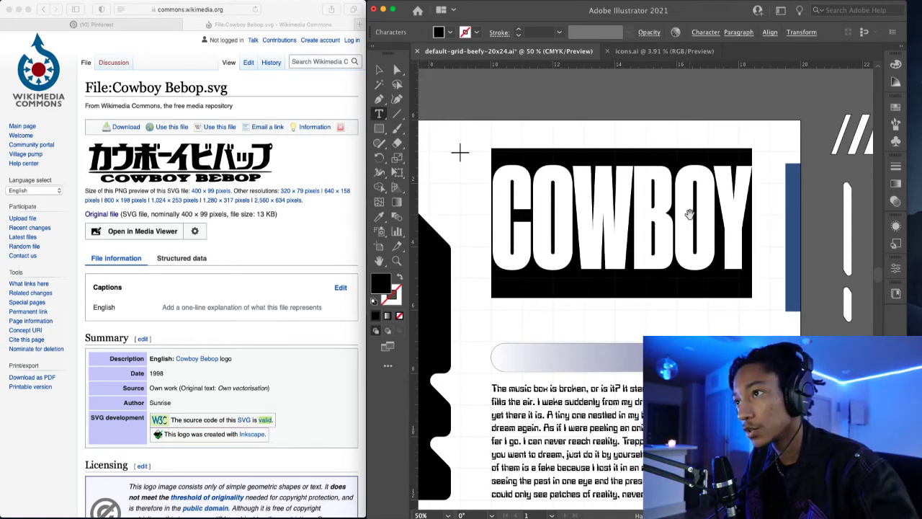
# - Fine-tune the kerning on both sides of the W in the COWBOY title
pyautogui.press('Left')
pyautogui.press('Right')
pyautogui.press('Right')
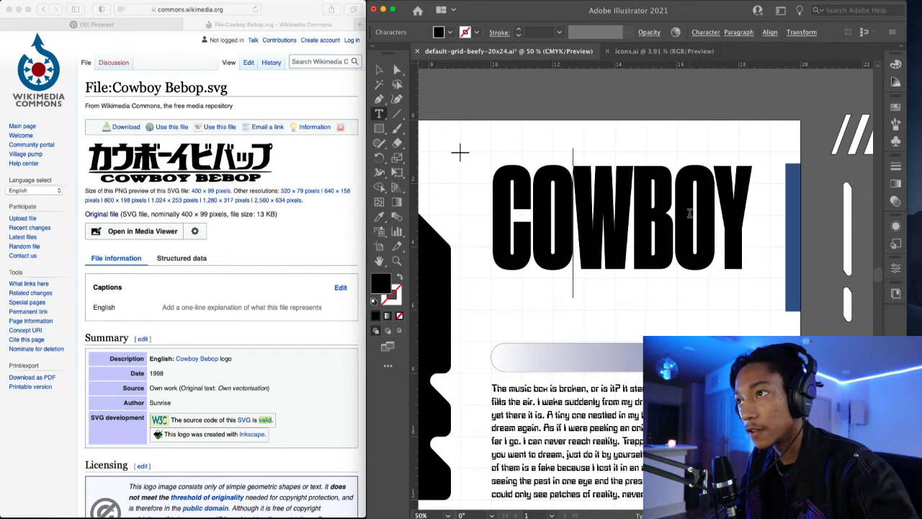
pyautogui.click(689, 213)
pyautogui.press('Left')
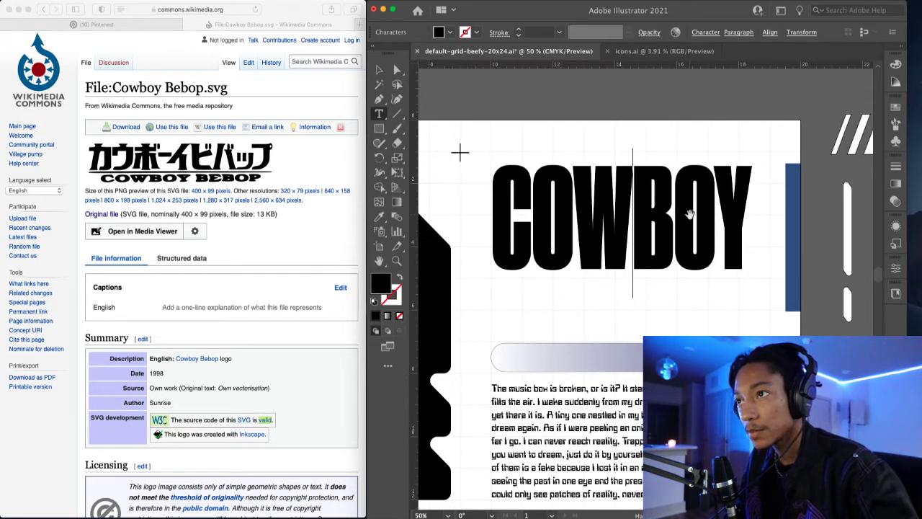
pyautogui.hotkey('alt', 'Right')
pyautogui.press('Right')
pyautogui.press('Left')
pyautogui.press('Left')
pyautogui.hotkey('alt', 'Right')
pyautogui.scroll(-3, 690, 213)
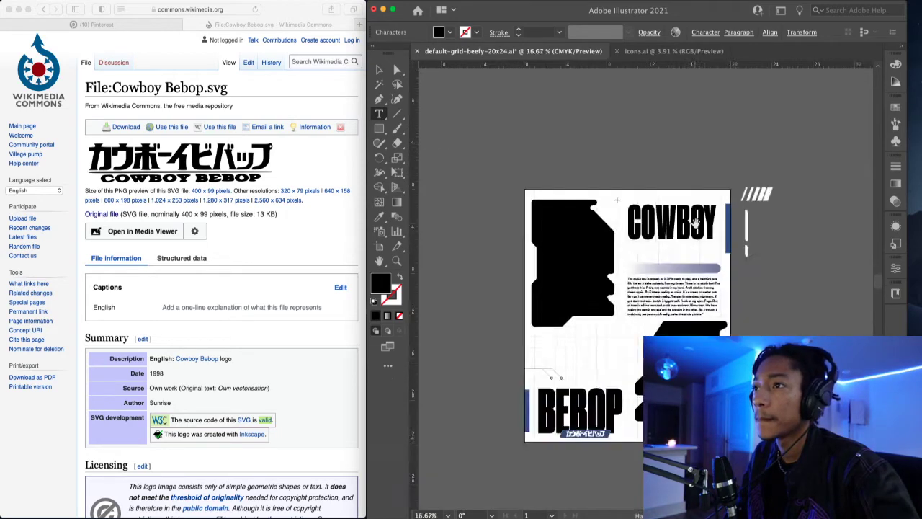
pyautogui.press('Escape')
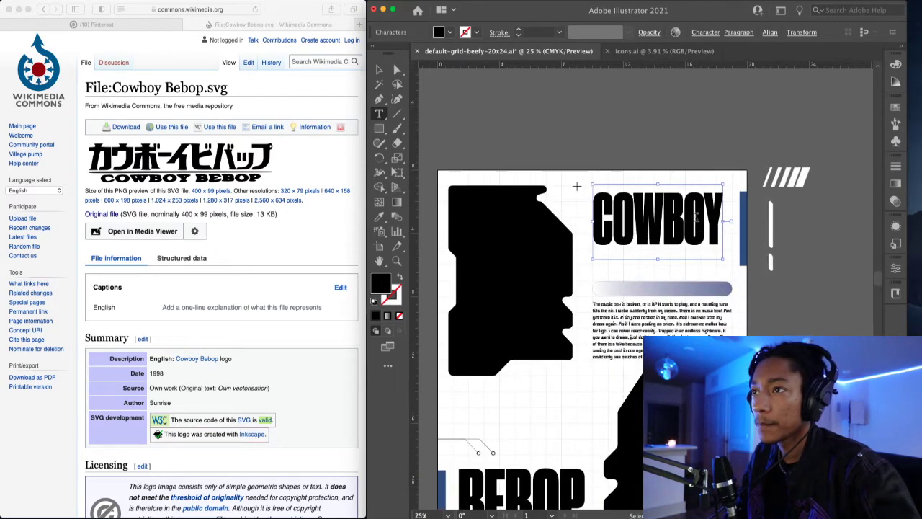
pyautogui.scroll(3, 658, 209)
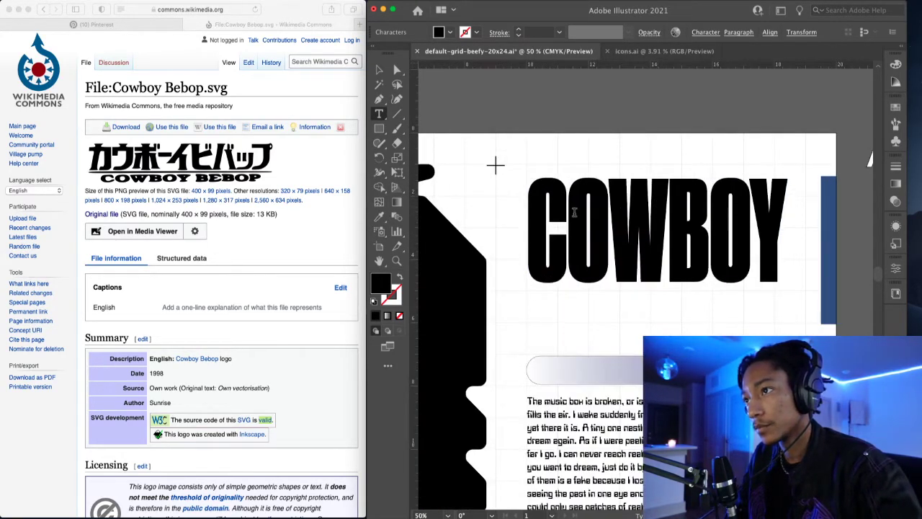
# - Try stretching the COWBOY title slightly taller from its lower edge and check its character scaling
pyautogui.press('v')
pyautogui.click(630, 218)
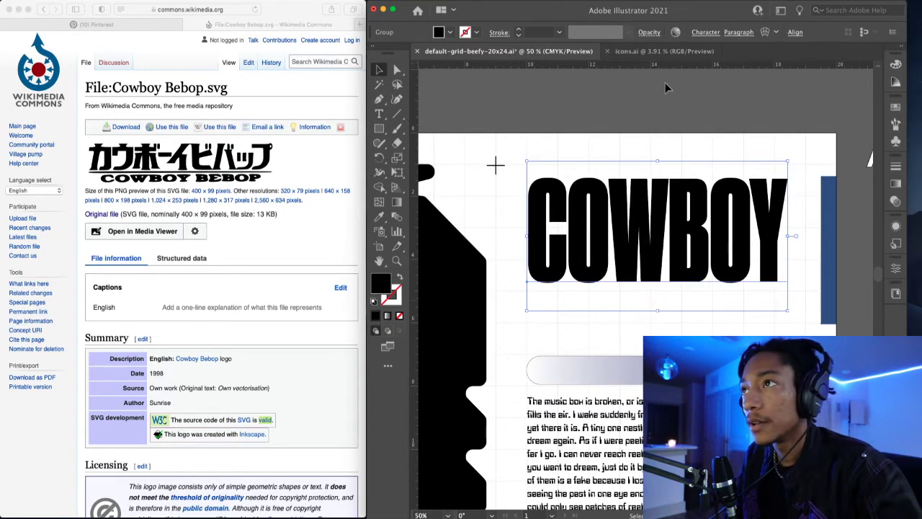
pyautogui.click(705, 32)
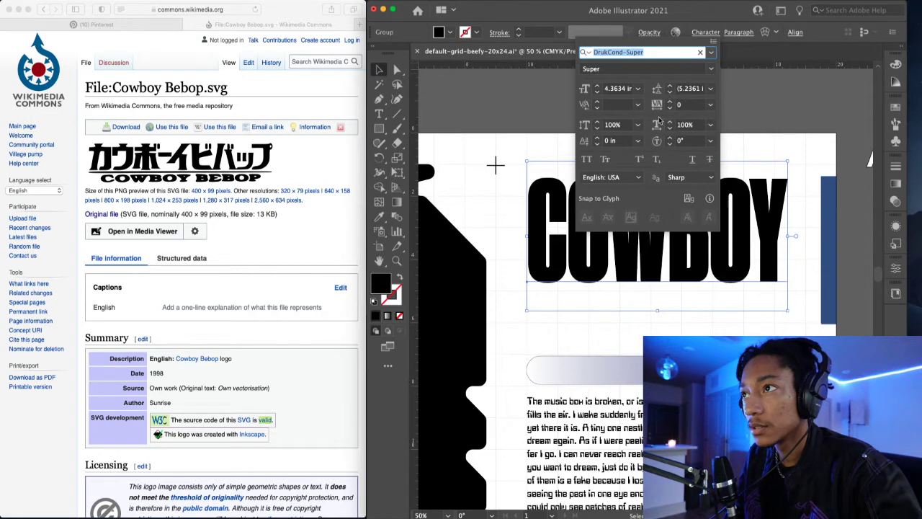
pyautogui.click(653, 315)
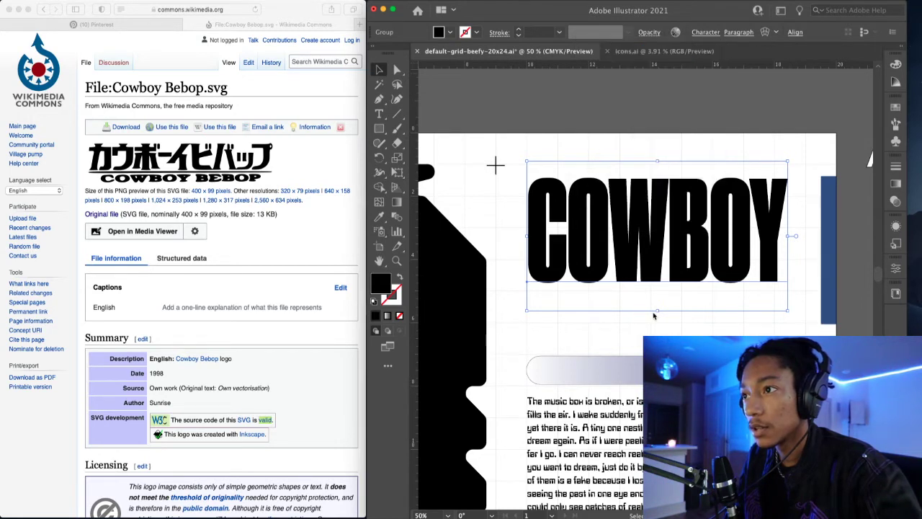
pyautogui.moveTo(657, 311); pyautogui.dragTo(657, 319)
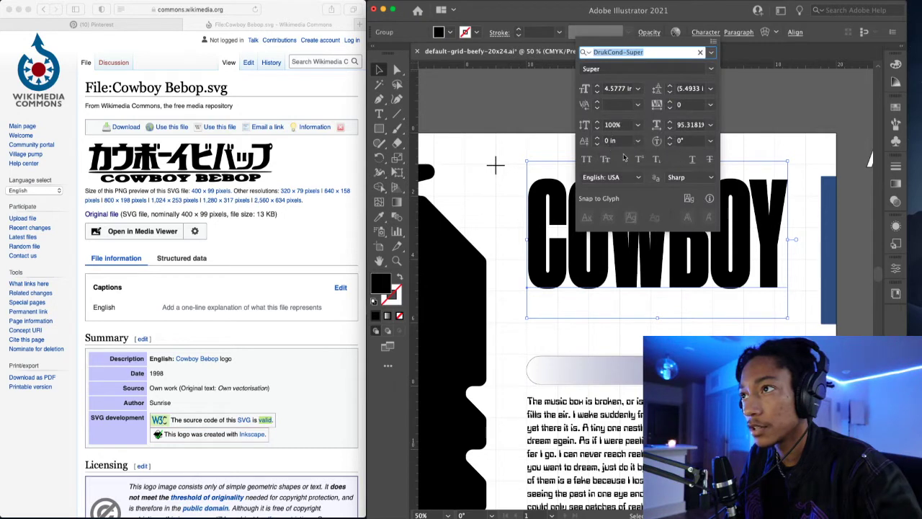
pyautogui.press('Escape')
pyautogui.press('super+z')
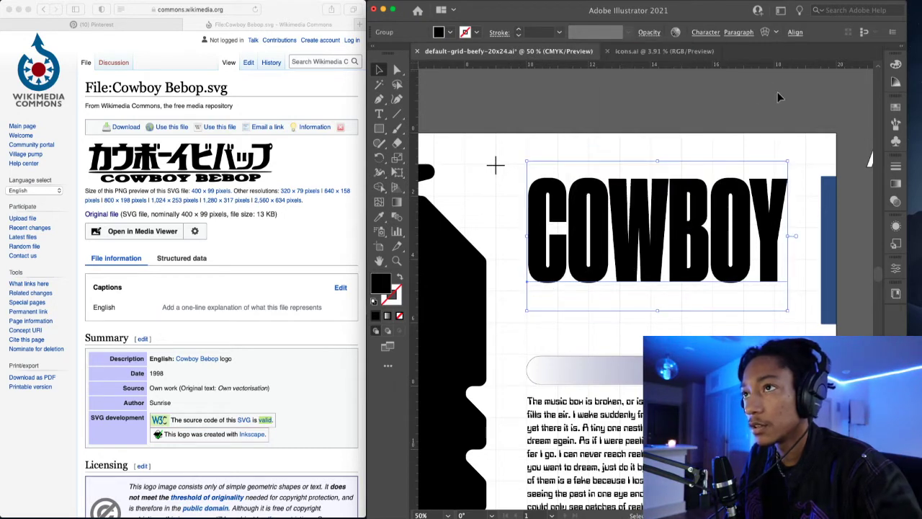
# - Increase the vertical scale of the COWBOY title's characters by a few percent
pyautogui.click(709, 33)
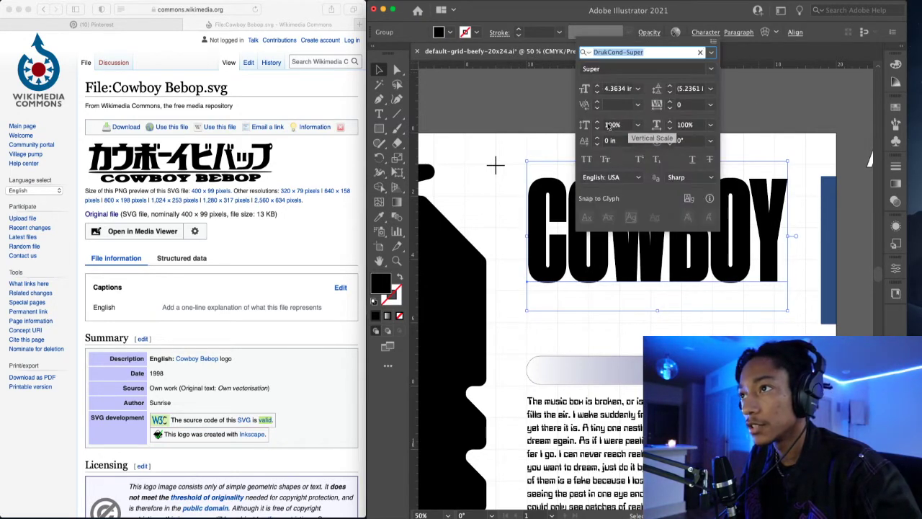
pyautogui.click(597, 122)
pyautogui.click(597, 122)
pyautogui.click(598, 122)
pyautogui.click(597, 123)
pyautogui.click(597, 122)
pyautogui.click(597, 128)
pyautogui.click(602, 289)
# - Try placing the COWBOY title lower, closer to the gradient bar, and compare it with the whole poster
pyautogui.moveTo(639, 242); pyautogui.dragTo(639, 247)
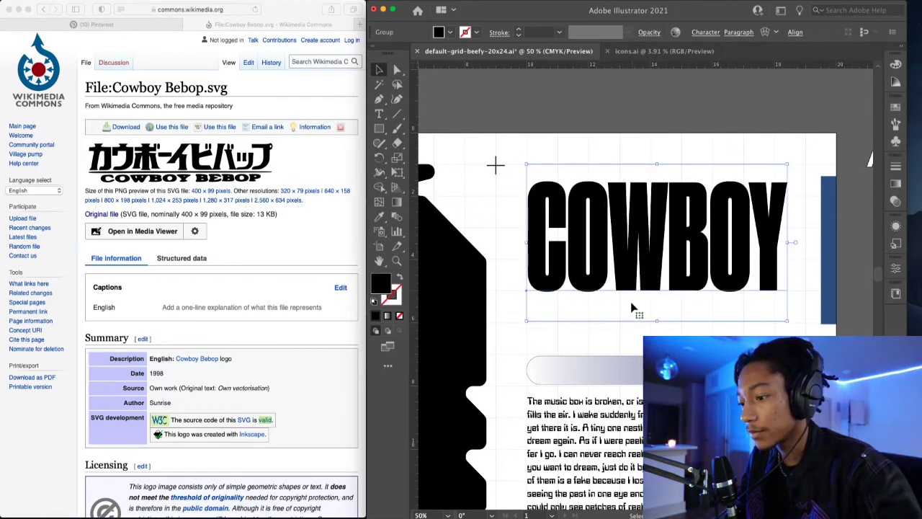
pyautogui.moveTo(587, 267); pyautogui.dragTo(588, 298)
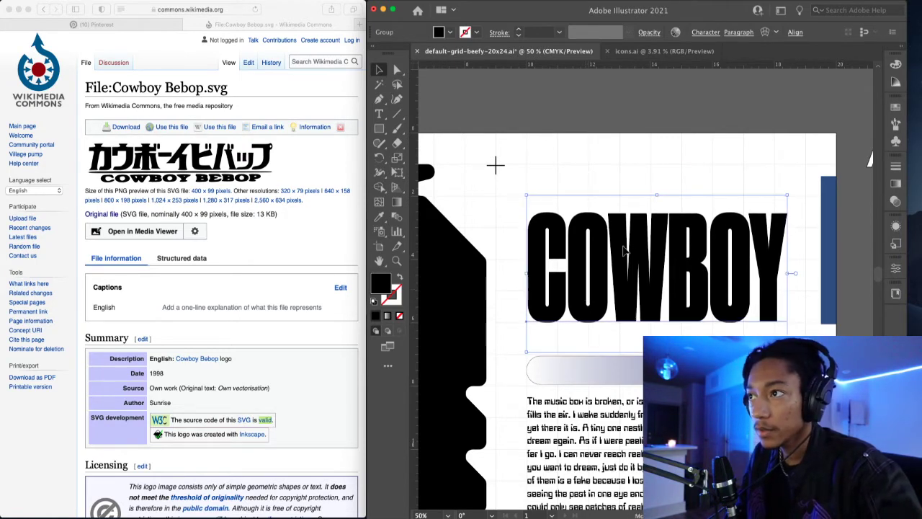
pyautogui.moveTo(627, 271); pyautogui.dragTo(626, 261)
pyautogui.scroll(-1, 718, 259)
pyautogui.scroll(-2, 788, 249)
pyautogui.click(787, 181)
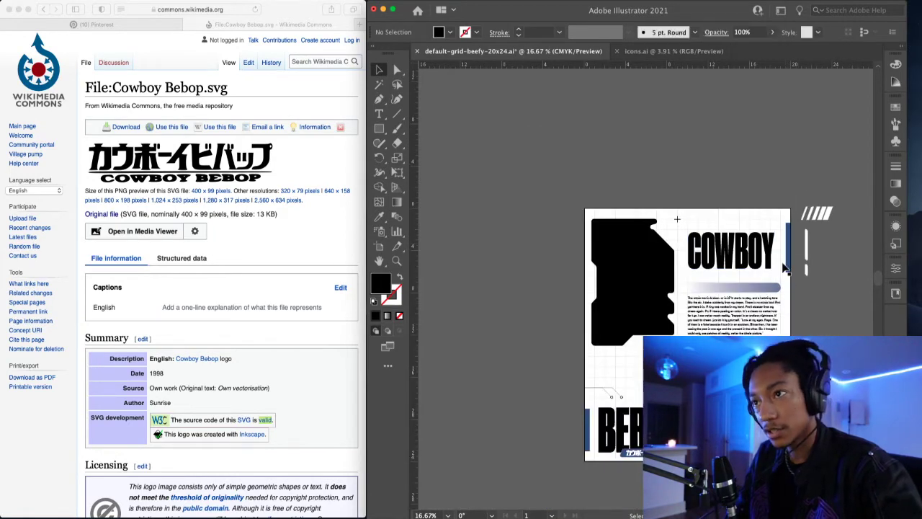
pyautogui.scroll(2, 727, 277)
# - Move the COWBOY title up until the tops of its letters line up with the blue bar's upper end
pyautogui.click(728, 260)
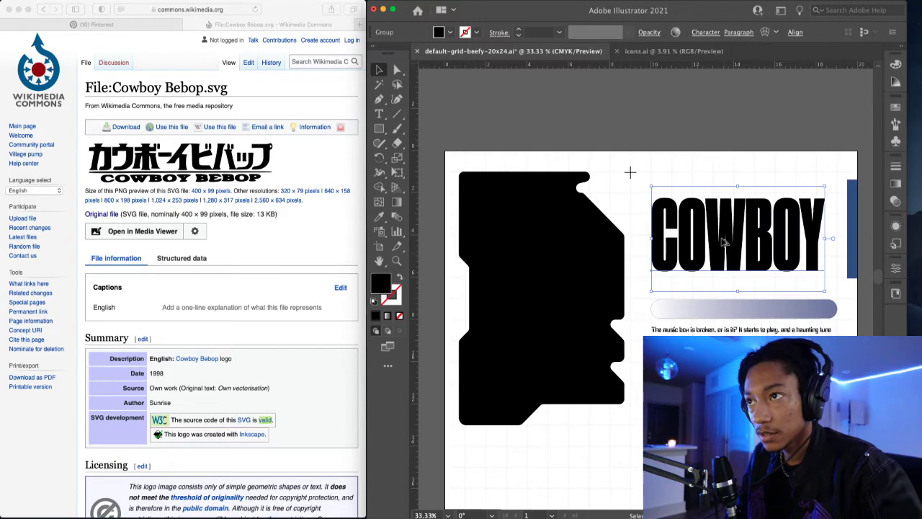
pyautogui.scroll(2, 724, 242)
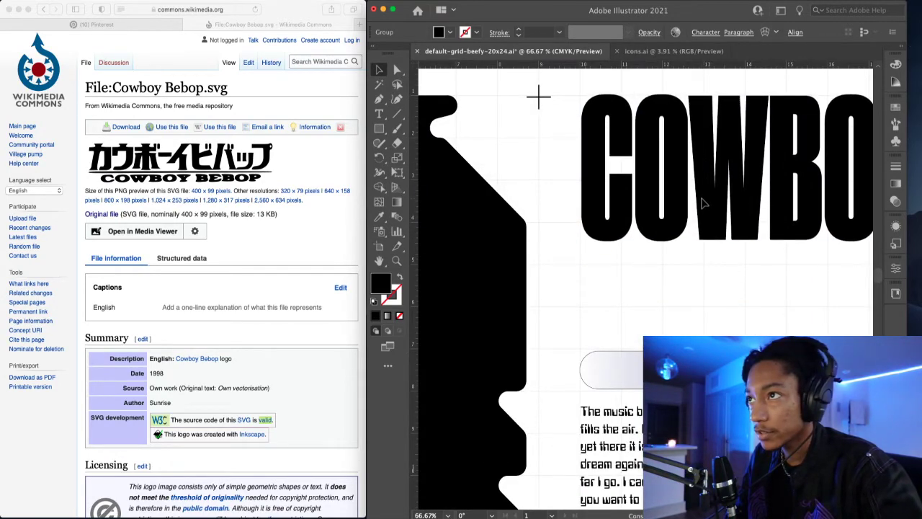
pyautogui.moveTo(572, 158); pyautogui.dragTo(729, 174)
pyautogui.moveTo(829, 147); pyautogui.dragTo(661, 163)
pyautogui.scroll(2, 734, 133)
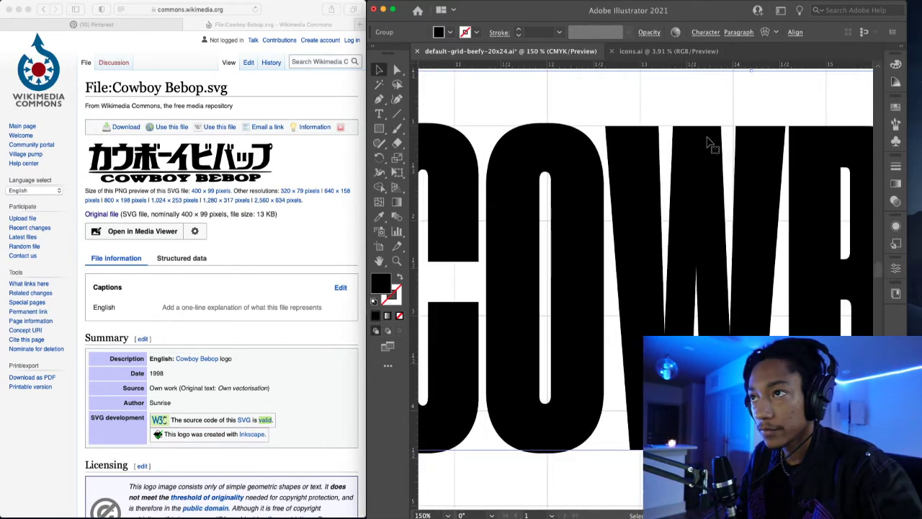
pyautogui.scroll(-5, 710, 142)
pyautogui.moveTo(798, 133); pyautogui.dragTo(734, 134)
pyautogui.click(742, 141)
pyautogui.scroll(1, 742, 144)
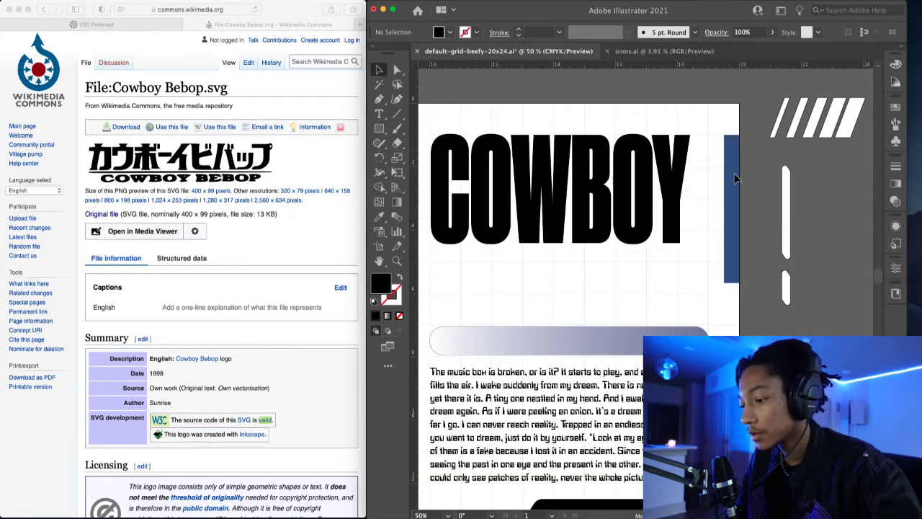
# - Place a horizontal guide at the COWBOY title's baseline and shorten the blue bar so its lower edge snaps to it
pyautogui.click(733, 202)
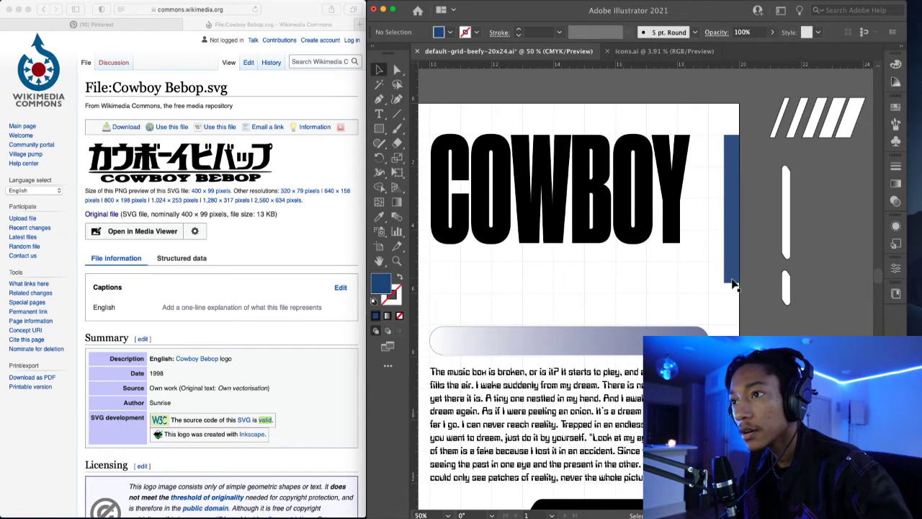
pyautogui.moveTo(733, 284); pyautogui.dragTo(733, 244)
pyautogui.moveTo(627, 66); pyautogui.dragTo(700, 244)
pyautogui.scroll(3, 728, 248)
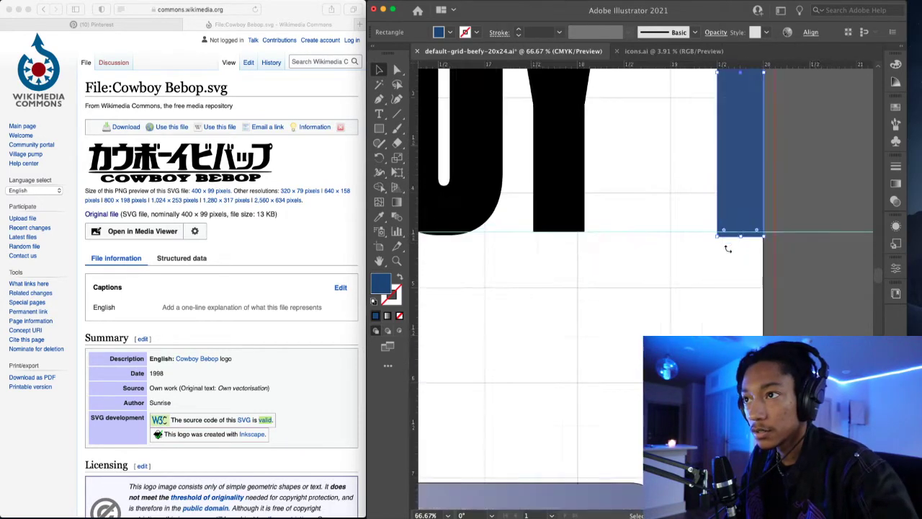
pyautogui.scroll(2, 728, 248)
pyautogui.moveTo(769, 228); pyautogui.dragTo(772, 225)
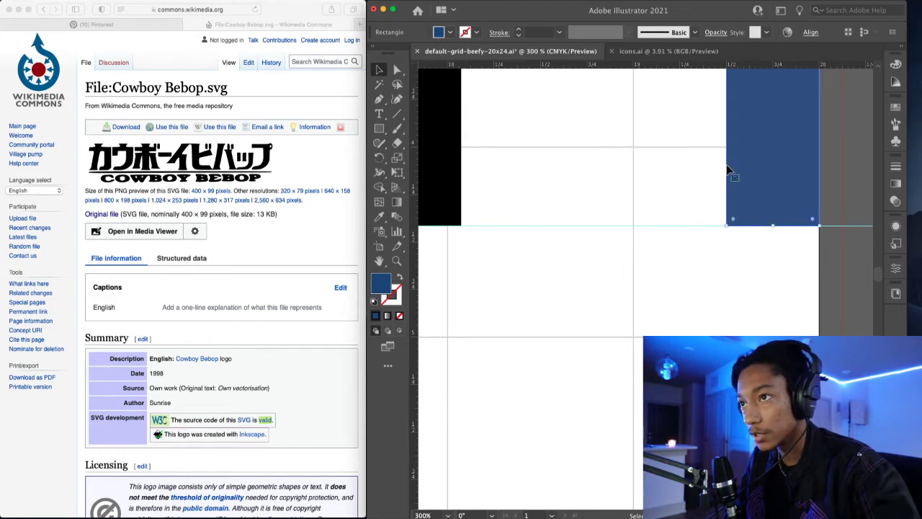
pyautogui.scroll(-3, 729, 171)
pyautogui.scroll(-3, 698, 162)
pyautogui.click(696, 135)
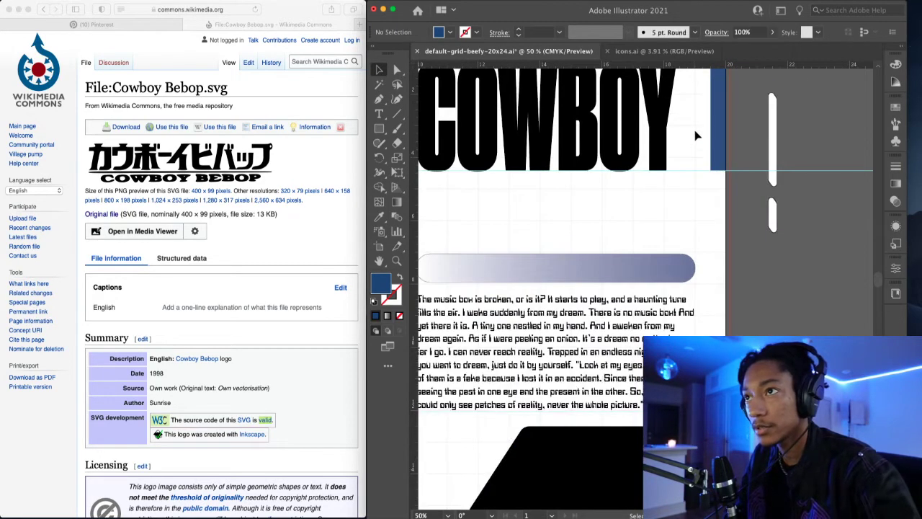
# - Hide the guides to view the poster layout cleanly
pyautogui.scroll(-2, 697, 134)
pyautogui.press('v')
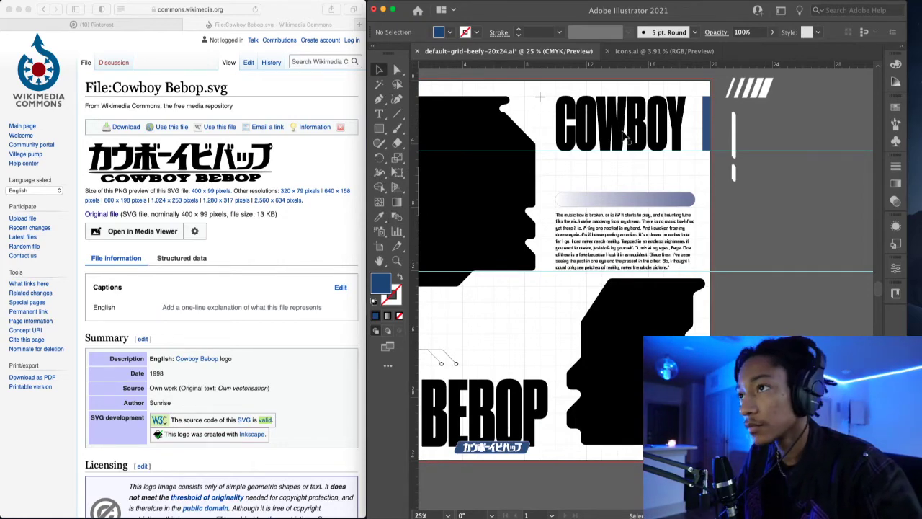
pyautogui.press('a')
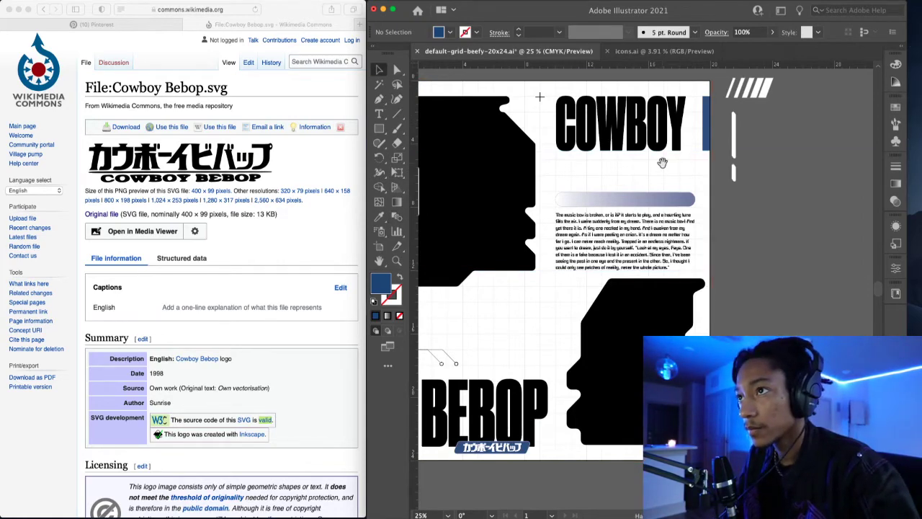
# - Enlarge the COWBOY title proportionally until its Y reaches the 19-inch grid line, keeping its upper-left corner in place
pyautogui.scroll(5, 662, 163)
pyautogui.hscroll(-1, 661, 163)
pyautogui.click(706, 225)
pyautogui.scroll(3, 713, 227)
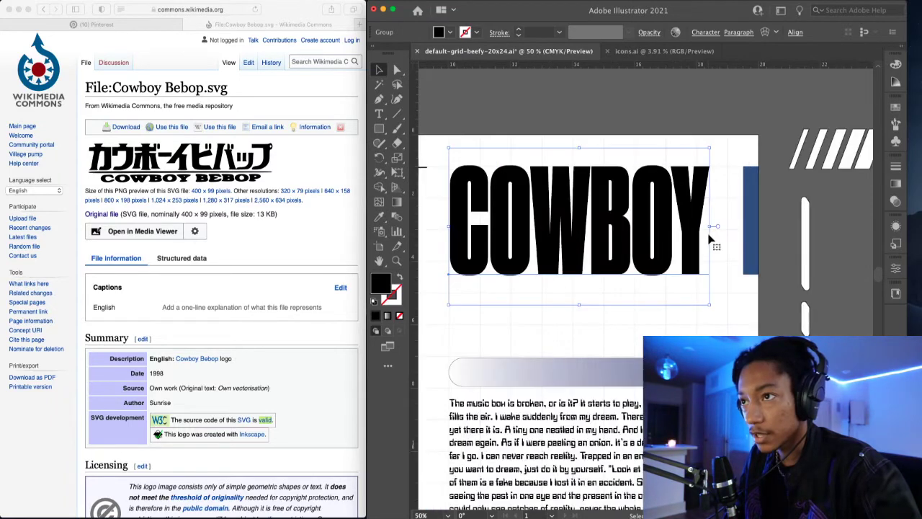
pyautogui.moveTo(710, 331); pyautogui.dragTo(736, 343)
pyautogui.scroll(4, 697, 167)
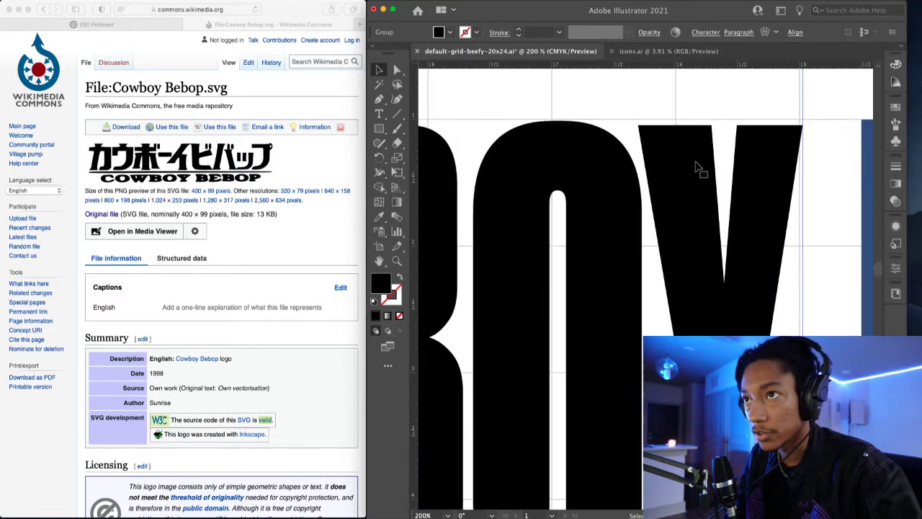
pyautogui.scroll(-1, 692, 184)
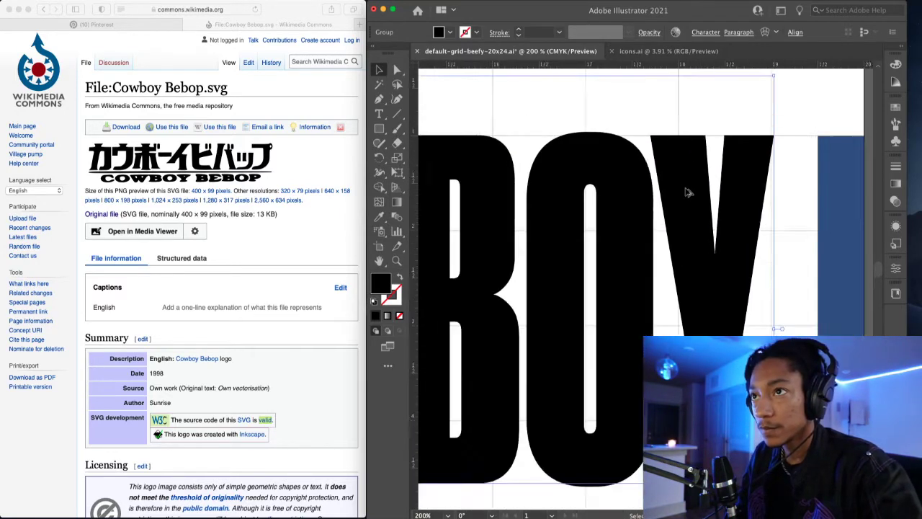
pyautogui.scroll(-4, 688, 192)
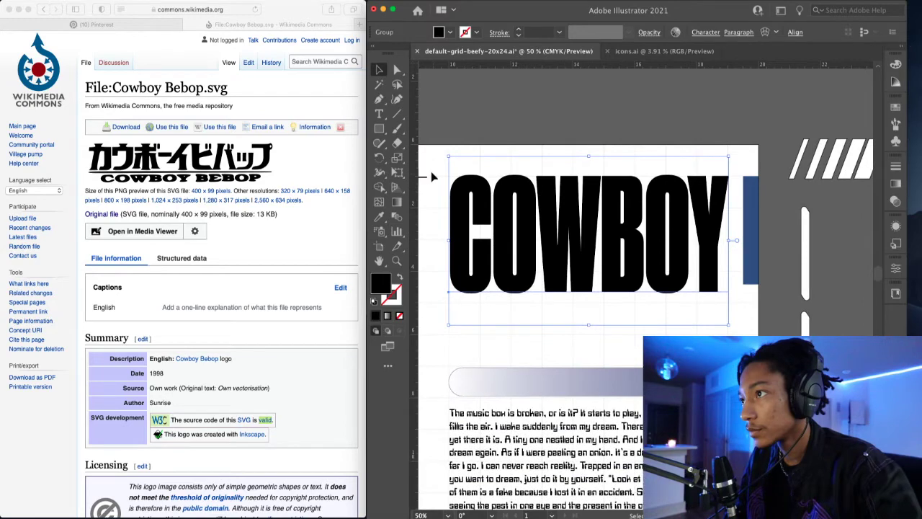
# - Nudge the COWBOY title slightly left so the edge of its C meets the 10-inch grid line
pyautogui.scroll(4, 432, 176)
pyautogui.moveTo(542, 219); pyautogui.dragTo(537, 220)
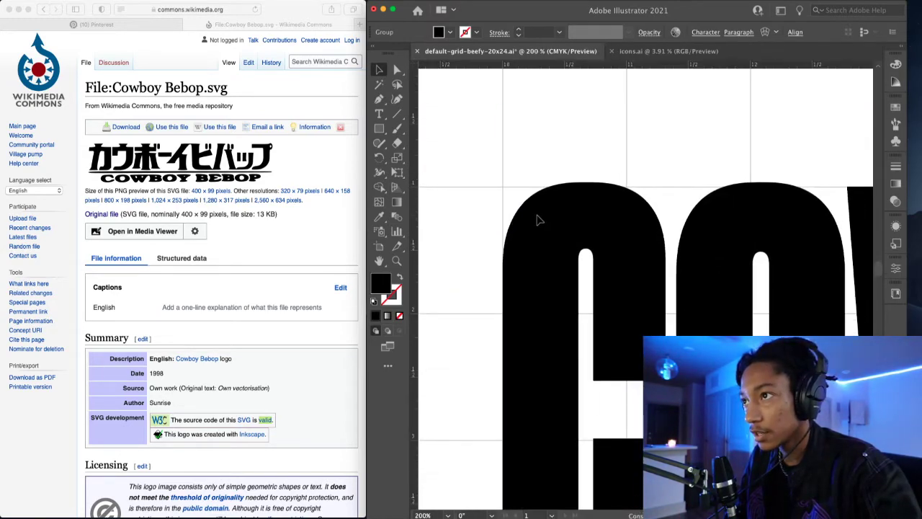
pyautogui.moveTo(537, 220); pyautogui.dragTo(536, 216)
pyautogui.click(592, 147)
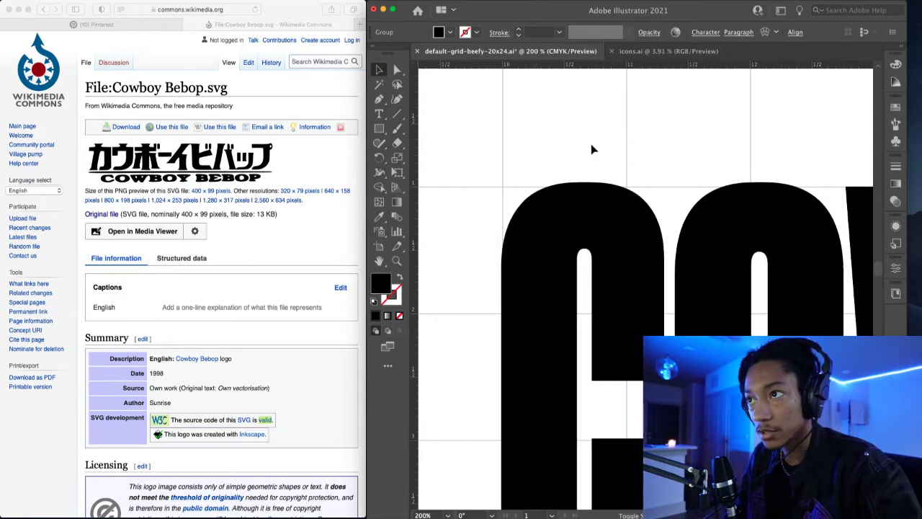
# - Add a guide at the enlarged COWBOY title's baseline, lengthen the blue bar down to it and hide the guides
pyautogui.scroll(-2, 592, 178)
pyautogui.moveTo(694, 238); pyautogui.dragTo(500, 152)
pyautogui.scroll(-1, 657, 218)
pyautogui.moveTo(778, 232); pyautogui.dragTo(621, 225)
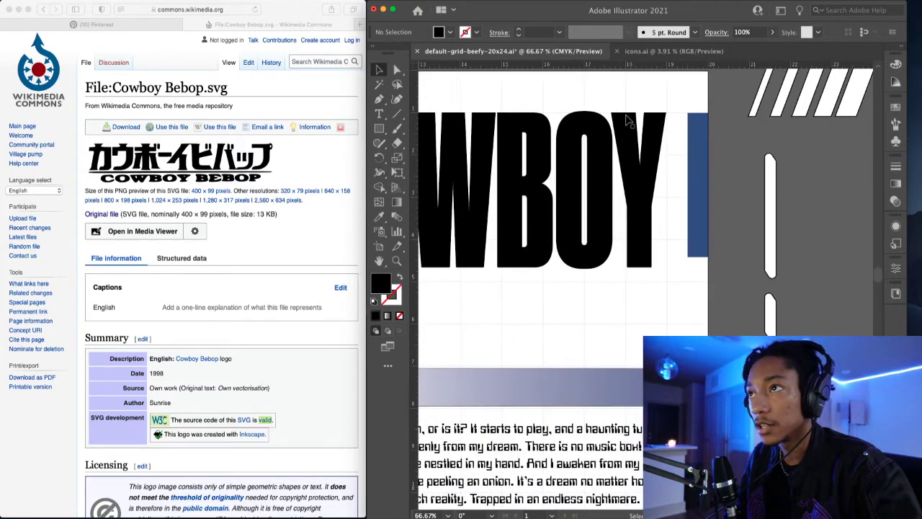
pyautogui.press('a')
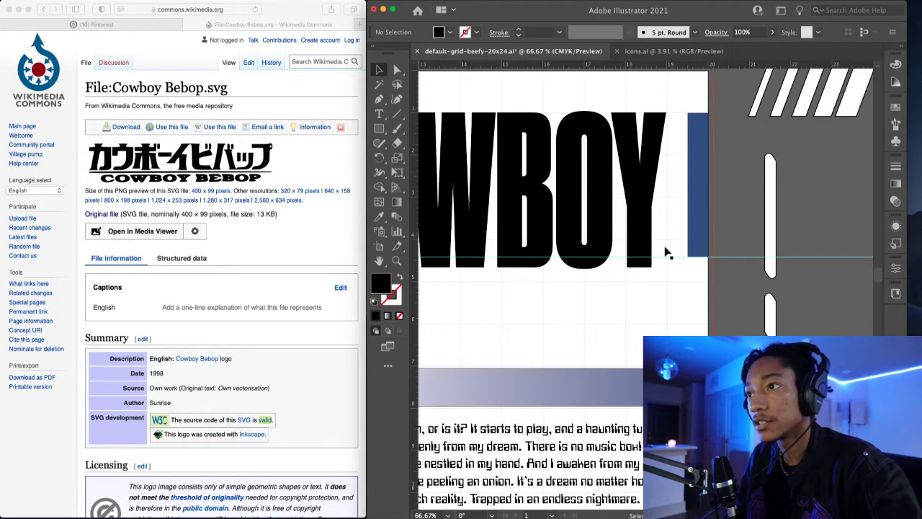
pyautogui.scroll(2, 640, 274)
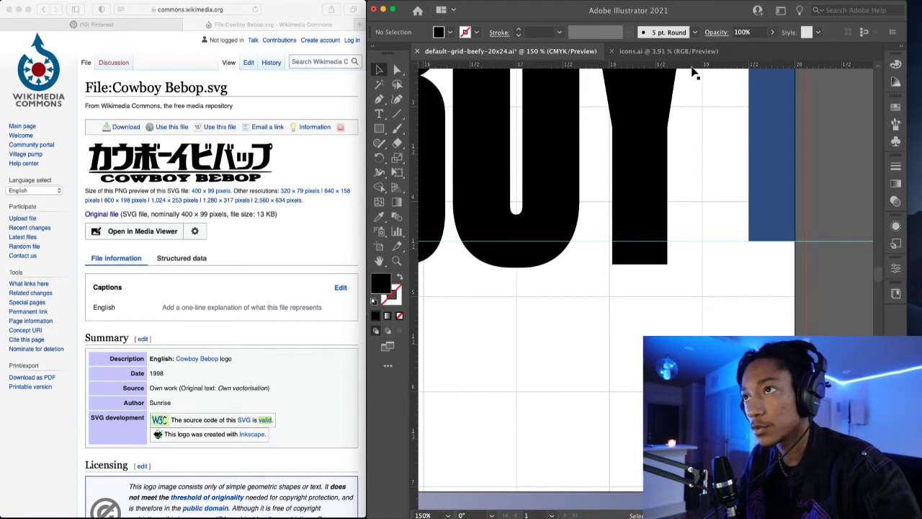
pyautogui.click(776, 179)
pyautogui.moveTo(773, 241); pyautogui.dragTo(770, 266)
pyautogui.click(724, 245)
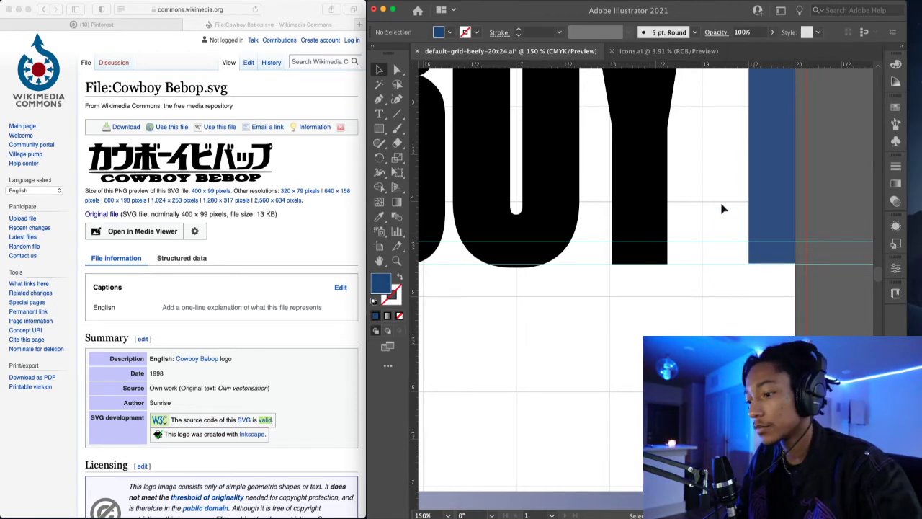
pyautogui.scroll(-5, 722, 208)
pyautogui.scroll(-3, 719, 214)
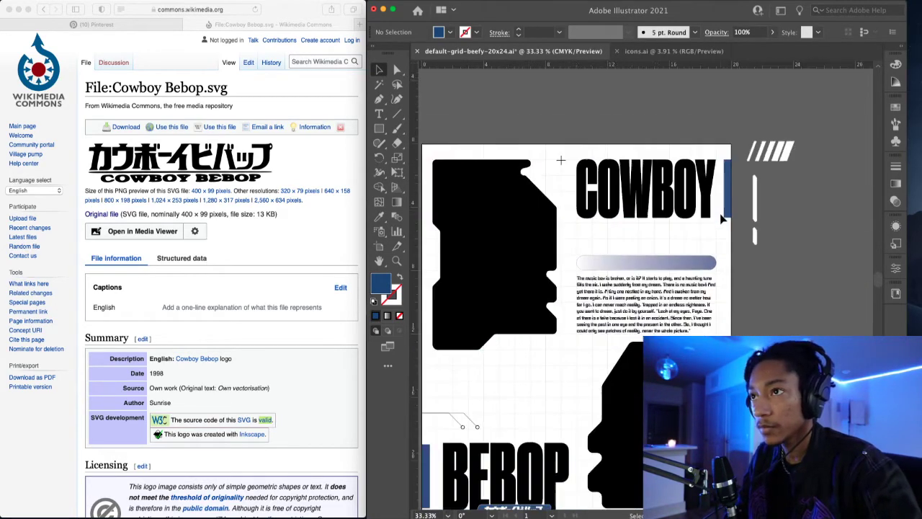
# - Try nudging the COWBOY title slightly to the right and undo the last nudge
pyautogui.scroll(3, 694, 194)
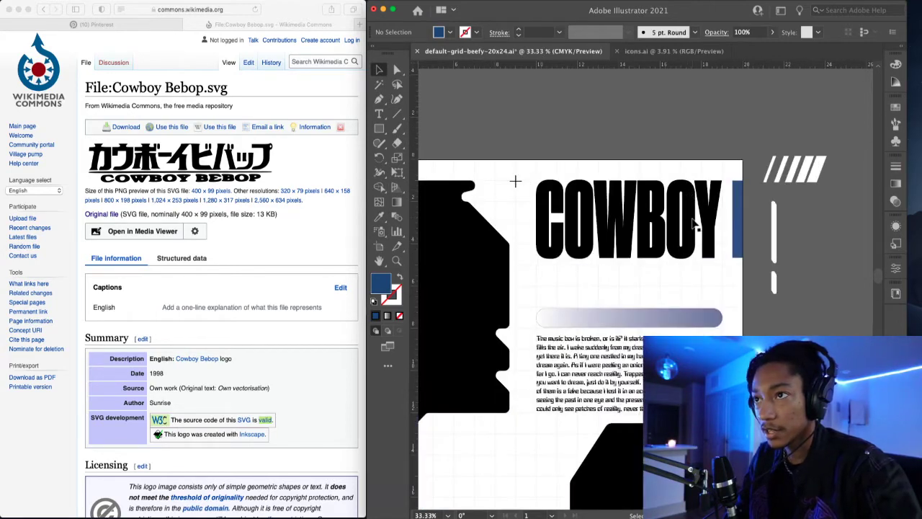
pyautogui.click(695, 225)
pyautogui.click(773, 208)
pyautogui.click(750, 202)
pyautogui.click(694, 210)
pyautogui.press('Right')
pyautogui.press('Right')
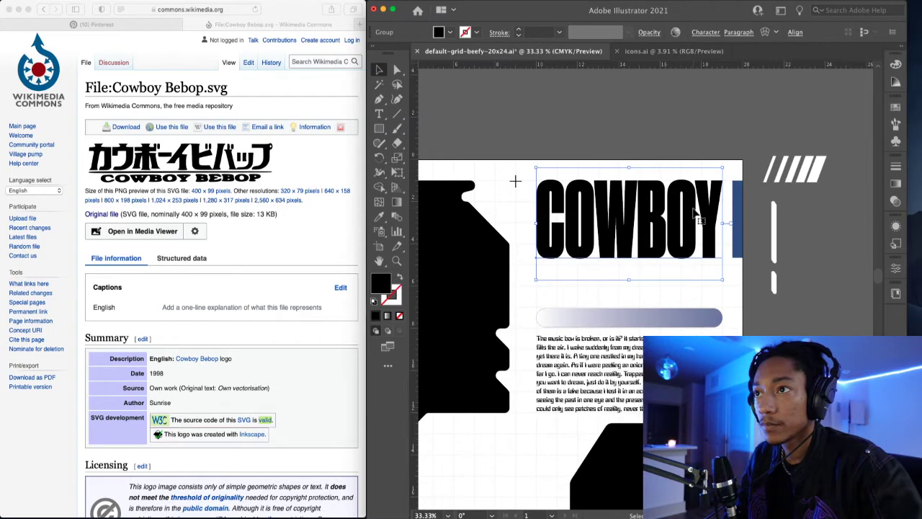
pyautogui.click(693, 124)
pyautogui.press('super+z')
# - Move the gradient bar and the paragraph below it up together about 2 inches, placing them just beneath the COWBOY title
pyautogui.moveTo(693, 134); pyautogui.dragTo(632, 330)
pyautogui.click(686, 315)
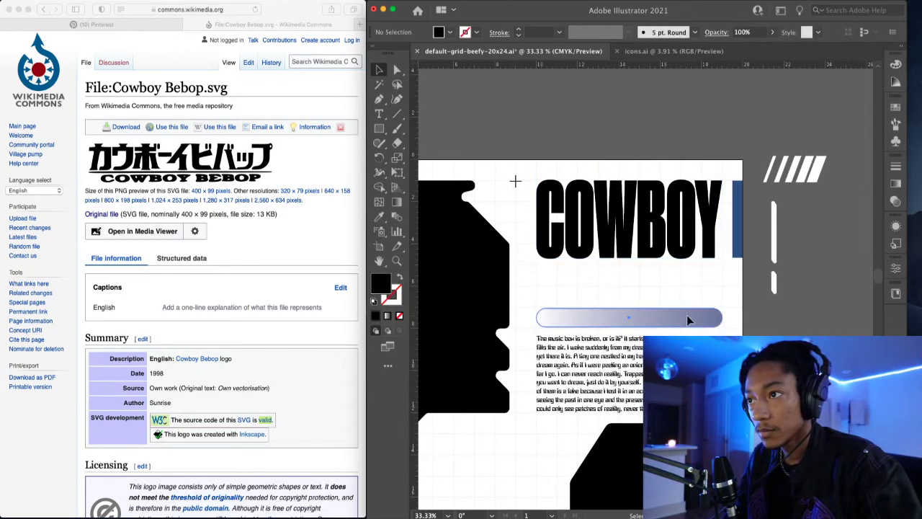
pyautogui.click(647, 333)
pyautogui.keyDown('shift'); pyautogui.click(617, 327); pyautogui.keyUp('shift')
pyautogui.moveTo(618, 317); pyautogui.dragTo(618, 285)
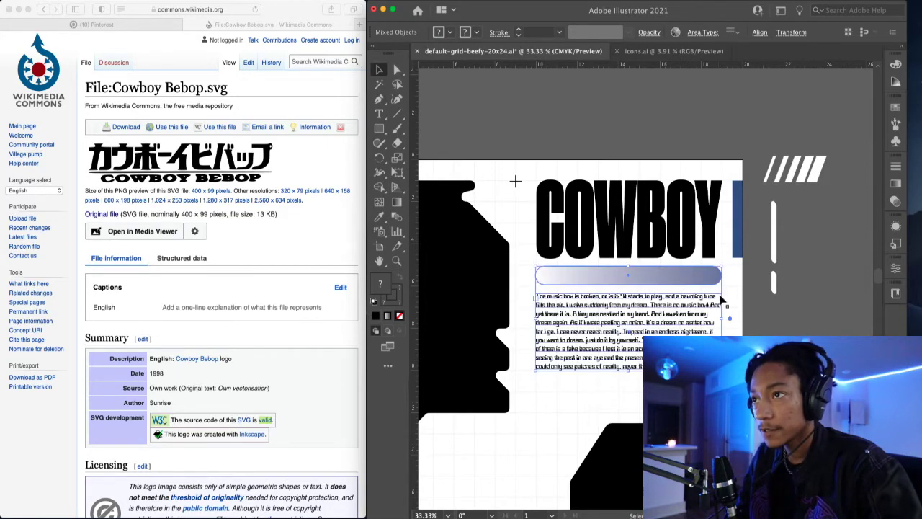
pyautogui.click(745, 305)
pyautogui.scroll(-2, 746, 305)
pyautogui.scroll(2, 745, 305)
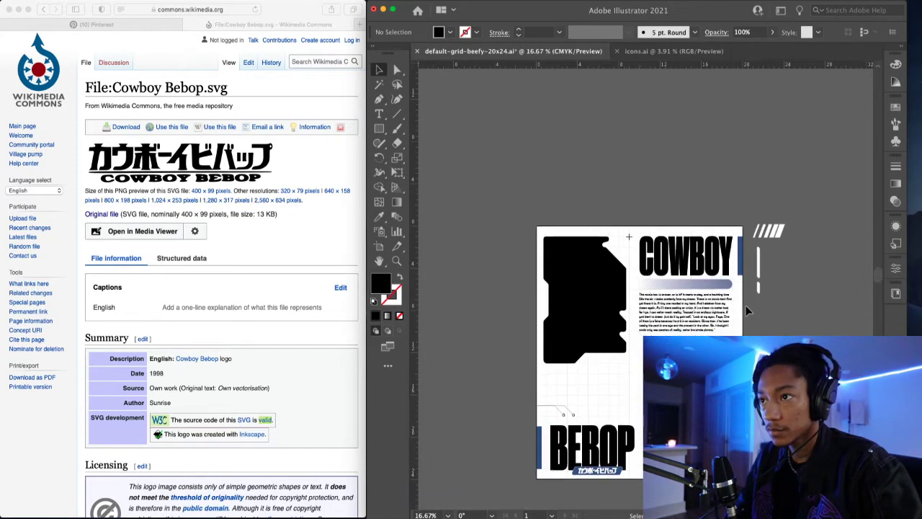
# - Shift the gradient bar slightly right so its left end meets the 10-inch grid line
pyautogui.scroll(4, 559, 200)
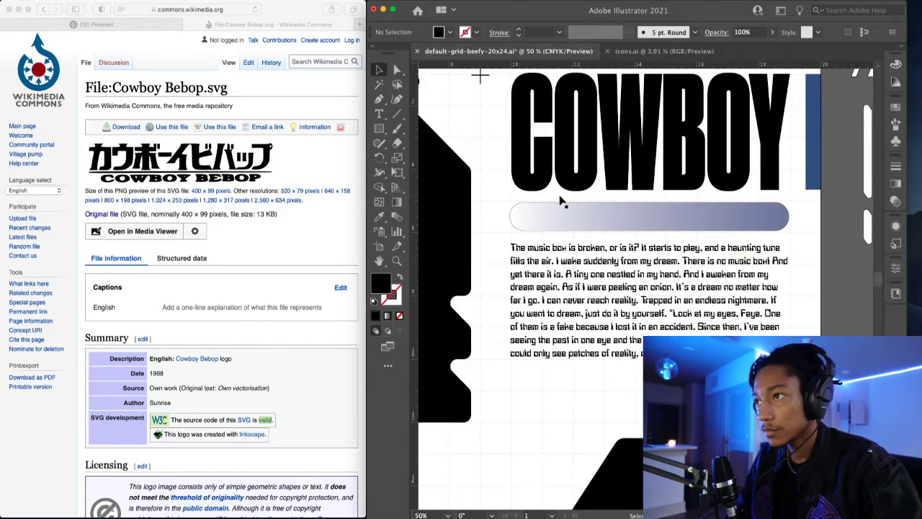
pyautogui.click(470, 229)
pyautogui.moveTo(462, 237); pyautogui.dragTo(466, 236)
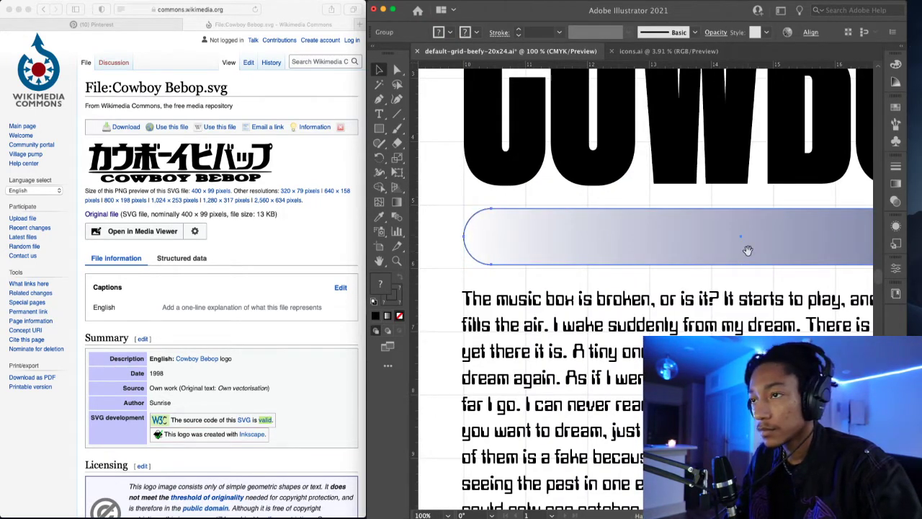
# - Try making the gradient bar slightly taller, evenly from its centre, and undo the resize
pyautogui.hscroll(5, 612, 240)
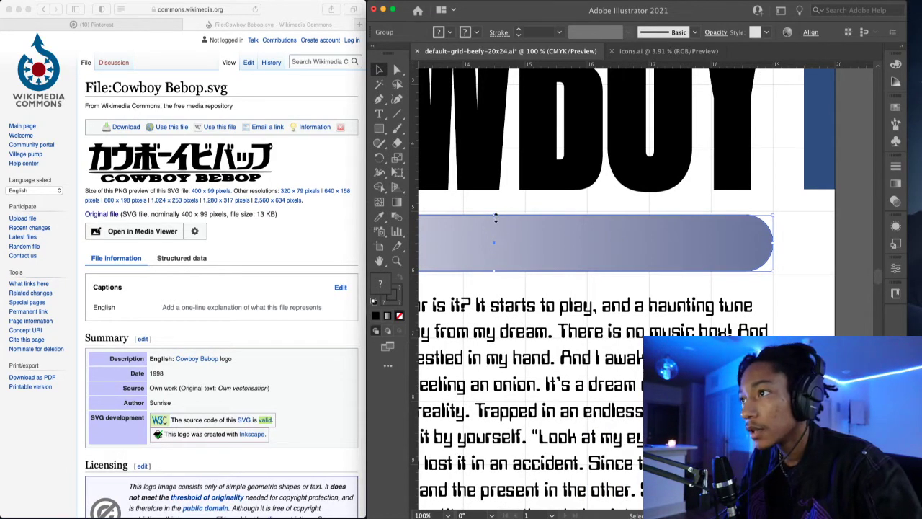
pyautogui.moveTo(495, 217); pyautogui.dragTo(495, 213)
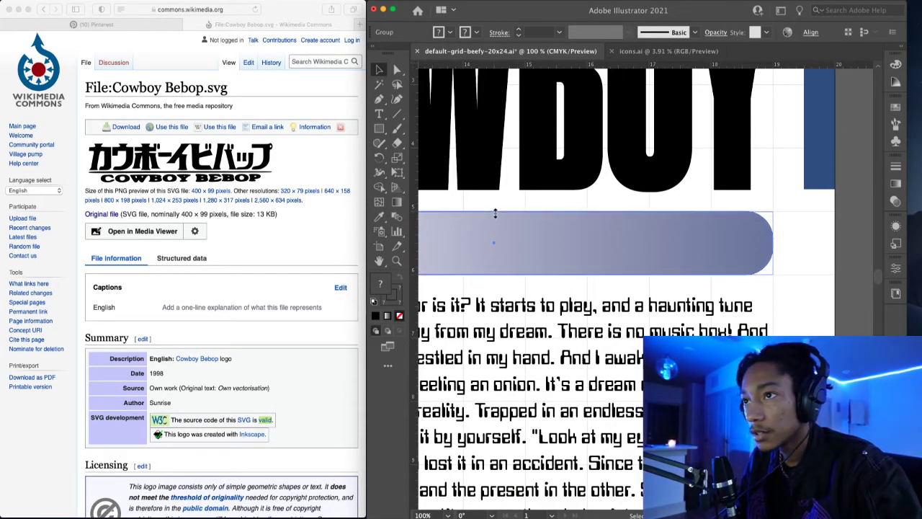
pyautogui.click(766, 194)
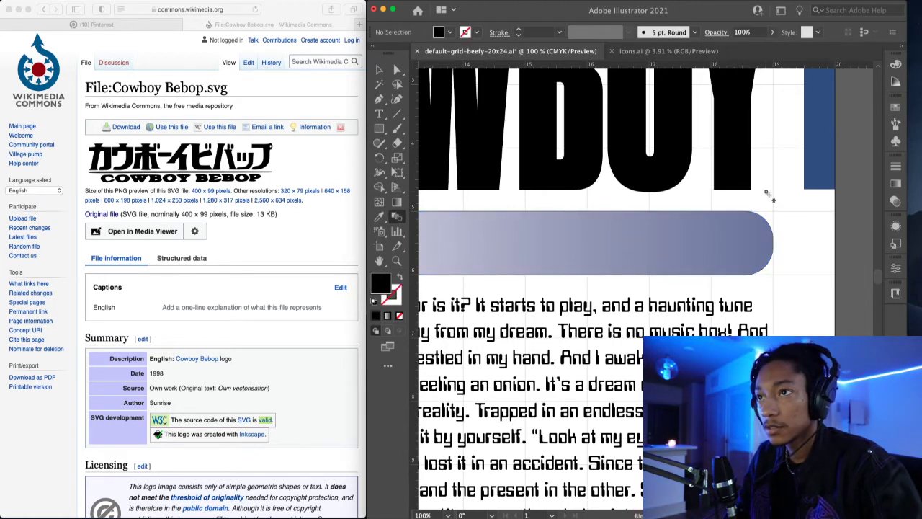
pyautogui.scroll(-3, 767, 193)
pyautogui.scroll(-1, 782, 210)
pyautogui.press('w')
pyautogui.press('v')
pyautogui.scroll(-1, 793, 225)
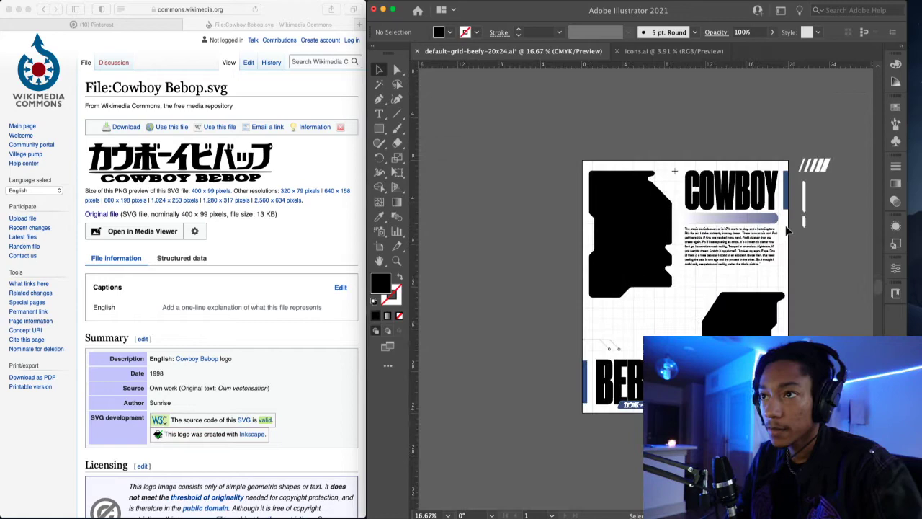
pyautogui.press('super+z')
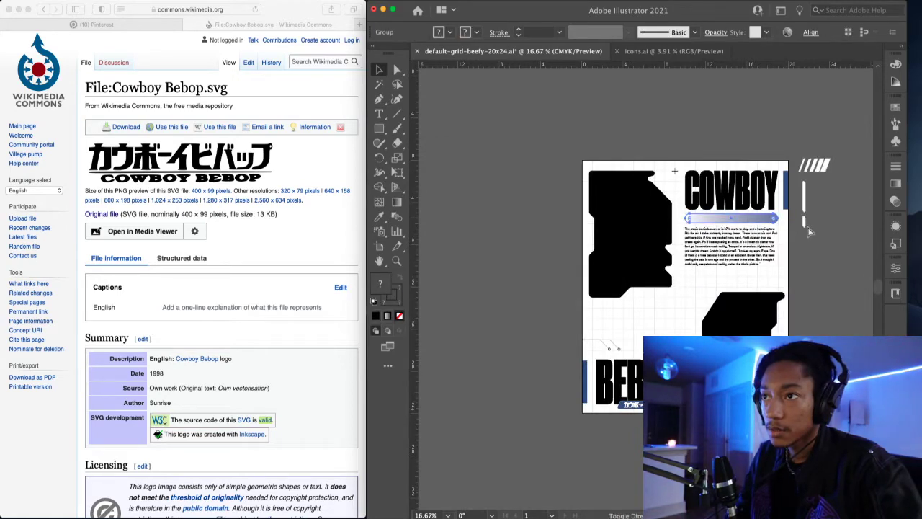
# - Widen the paragraph's text frame so its right edge reaches the 19-inch grid line
pyautogui.click(753, 235)
pyautogui.scroll(3, 753, 232)
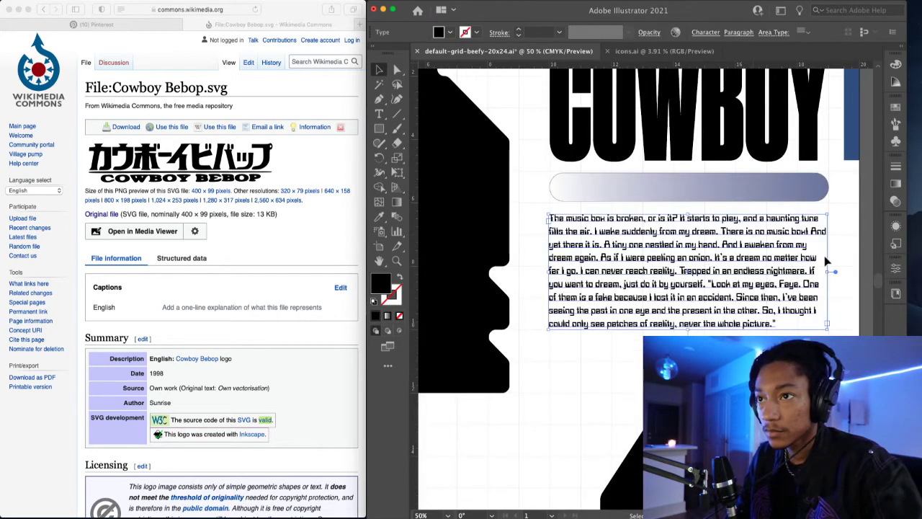
pyautogui.scroll(5, 838, 286)
pyautogui.moveTo(804, 251)
pyautogui.mouseDown()
pyautogui.moveTo(813, 251)
pyautogui.moveTo(811, 264)
pyautogui.mouseUp()
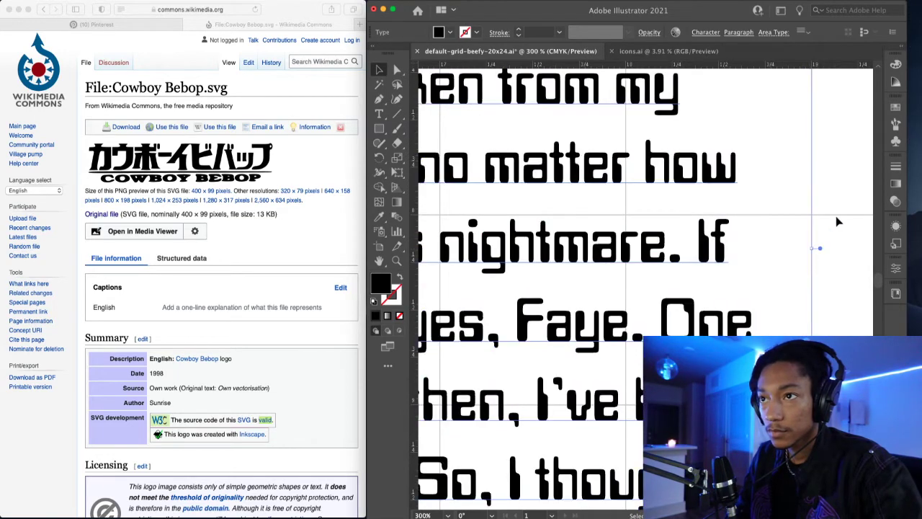
pyautogui.click(838, 221)
# - Raise the top edge of the paragraph's text frame slightly to bring the text closer to the gradient bar
pyautogui.scroll(-4, 838, 222)
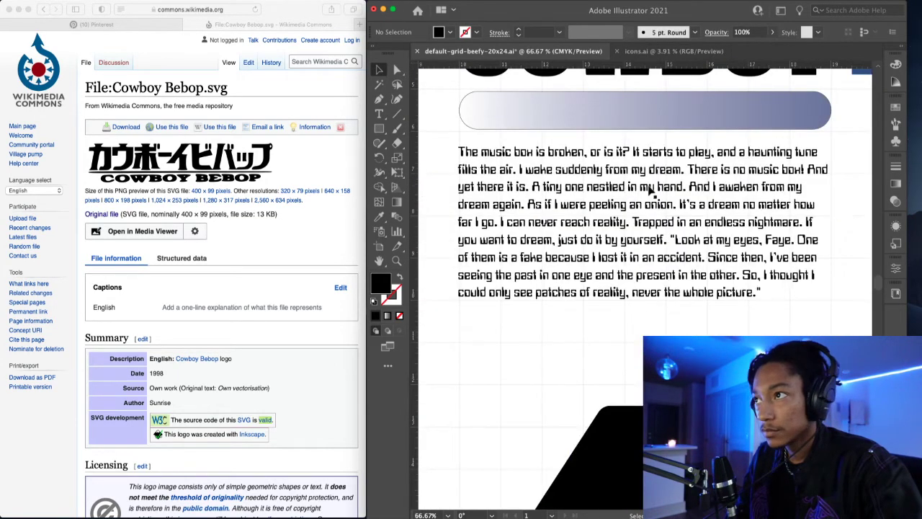
pyautogui.click(650, 190)
pyautogui.moveTo(644, 144); pyautogui.dragTo(644, 144)
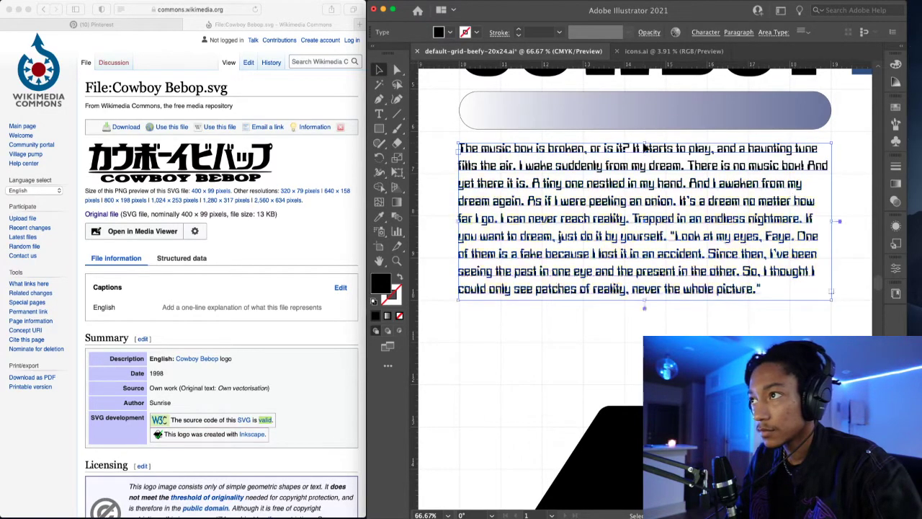
pyautogui.click(848, 175)
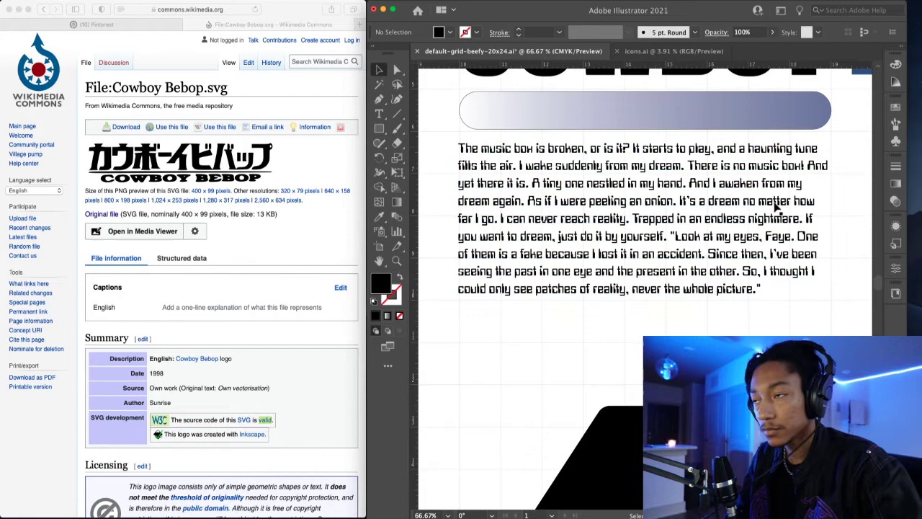
# - Copy the entire text of the paragraph below the gradient bar
pyautogui.scroll(-1, 745, 233)
pyautogui.click(728, 237)
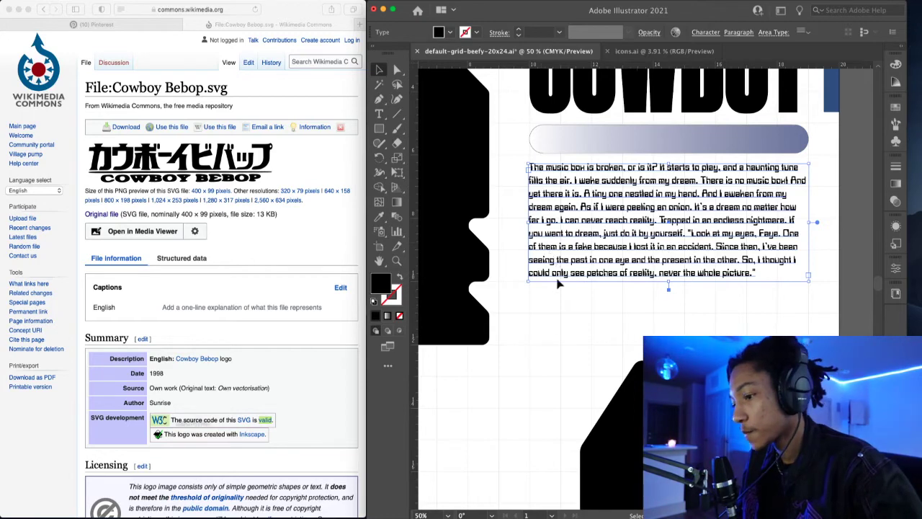
pyautogui.press('t')
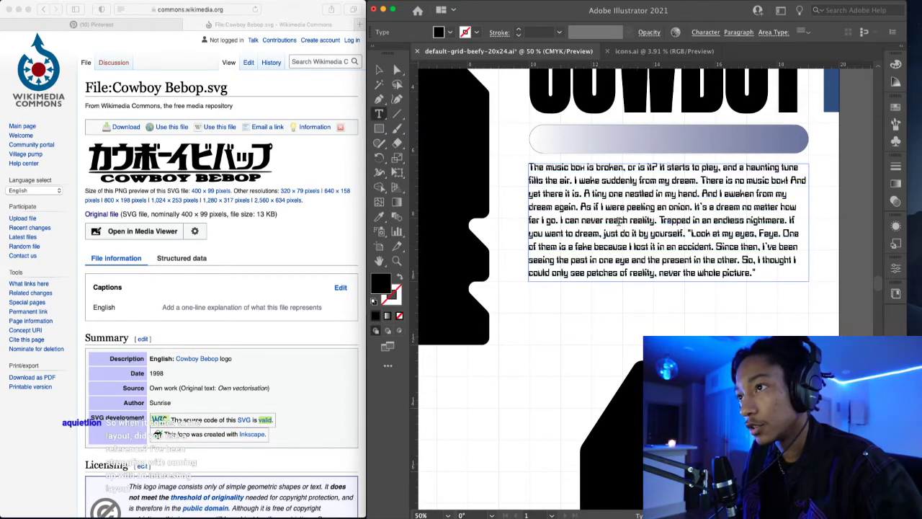
pyautogui.click(620, 226)
pyautogui.hotkey('ctrl', 'a')
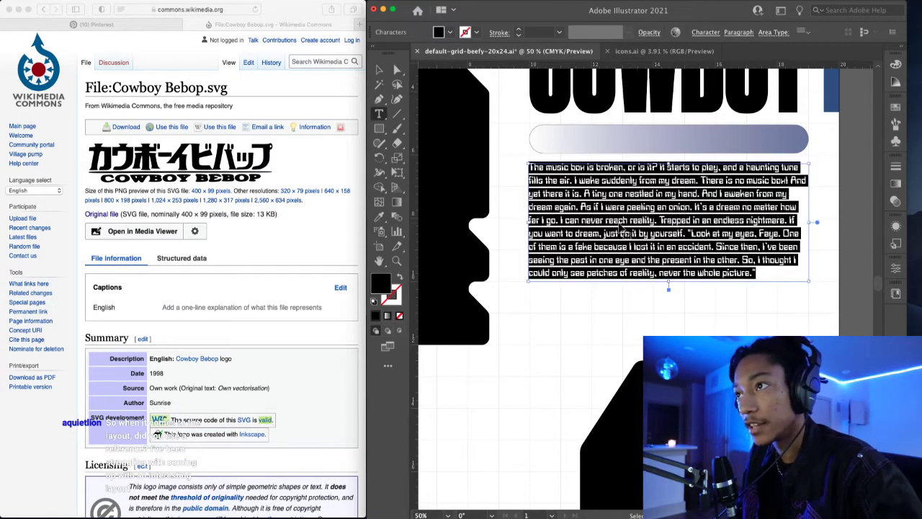
# - Open Google Translate in a new browser tab and paste the copied music box paragraph as the source text
pyautogui.click(330, 152)
pyautogui.press('super+t')
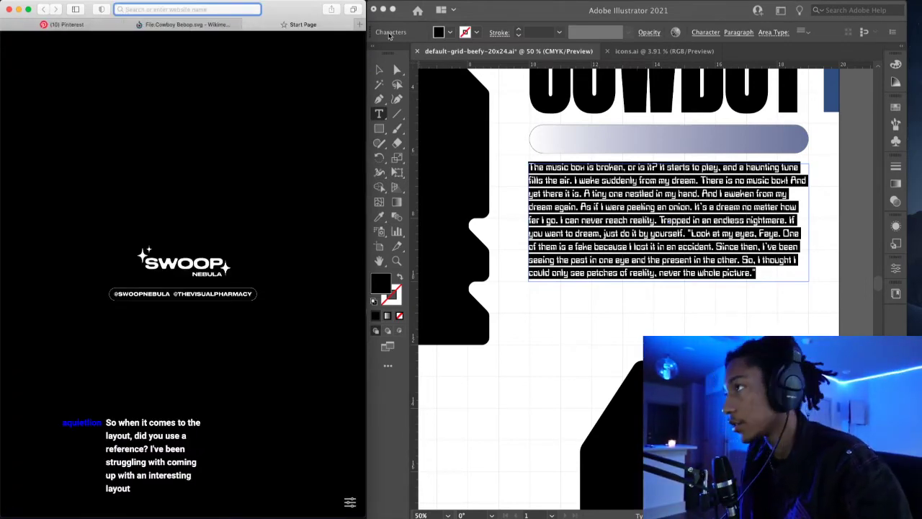
pyautogui.write('google translate')
pyautogui.press('Return')
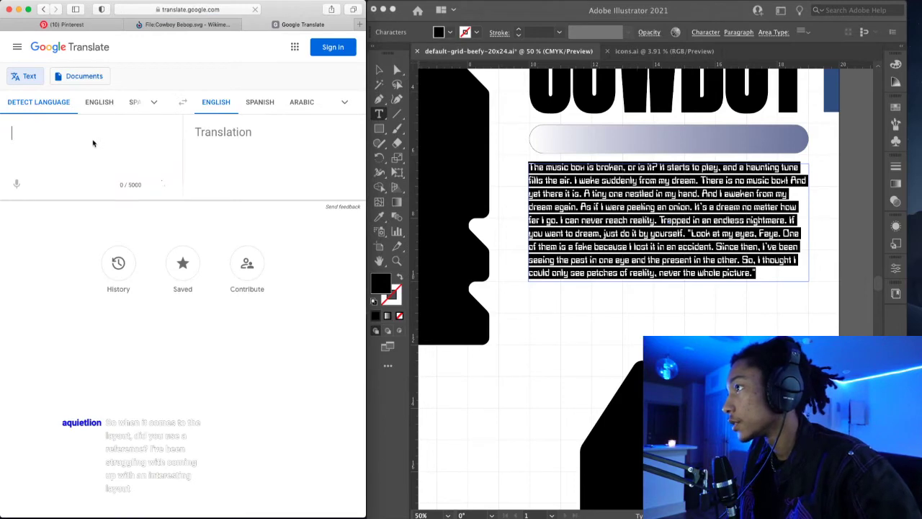
pyautogui.write('The music box is broken, or is it? It starts to play, and a haunting tune fills the air. I wake suddenly from my dream. There is no music box! And yet there it is. A tiny one nestled in my hand. And I awaken from my dream again. As if I were peeling an onion. It\'s a dream no matter how far I go. I can never reach reality. Trapped in an endless nightmare. If you want to dream, just do it by yourself. "Look at my eyes, Faye. One of them is a fake because I lost it in an accident. Since then, I\'ve been seeing the past in one eye and the present in the other. So, I thought I could only see patches of reality, never the whole picture."')
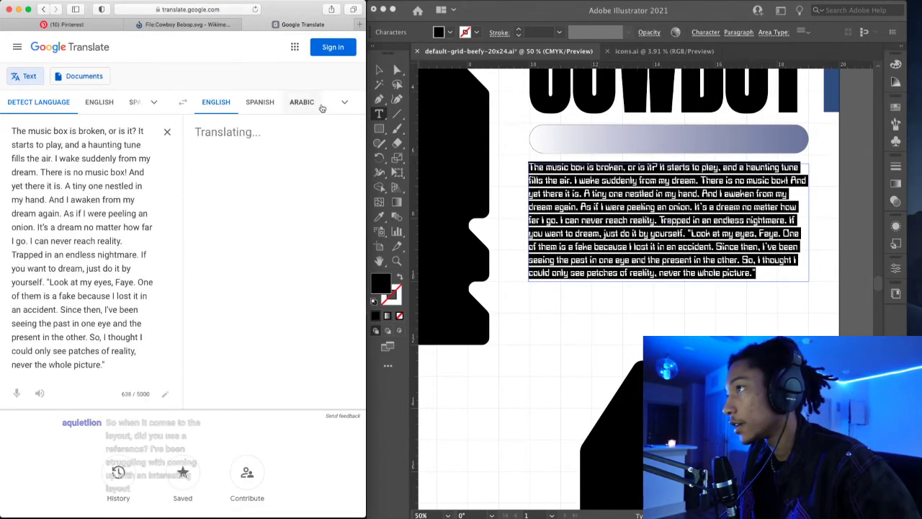
# - Set the translation's target language to Japanese
pyautogui.click(345, 101)
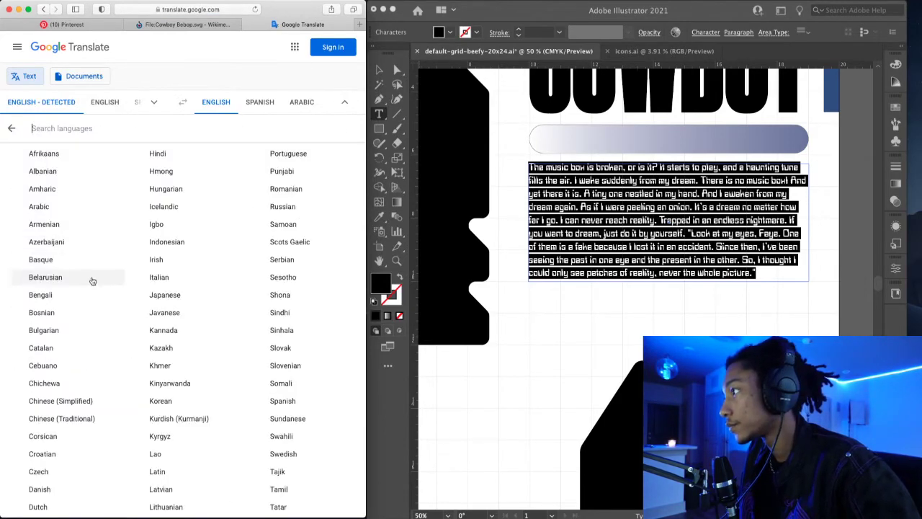
pyautogui.scroll(-4, 110, 315)
pyautogui.scroll(-4, 109, 316)
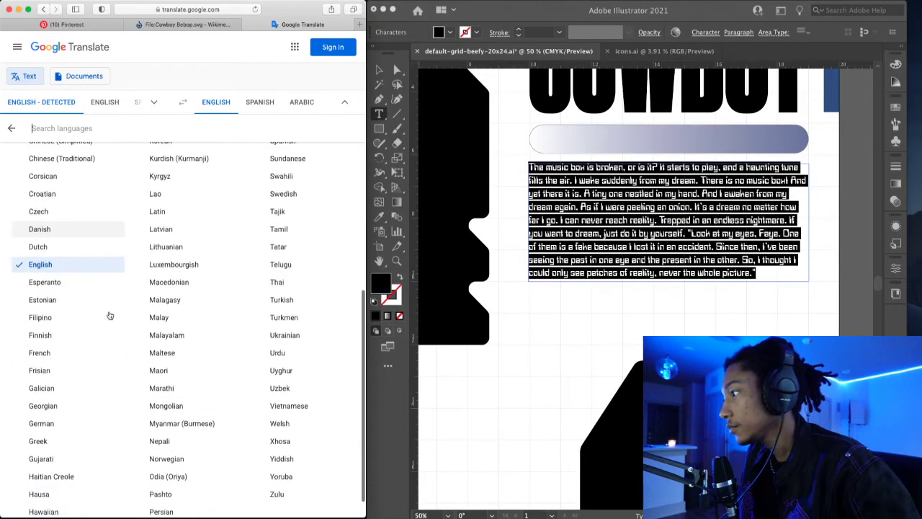
pyautogui.scroll(8, 110, 316)
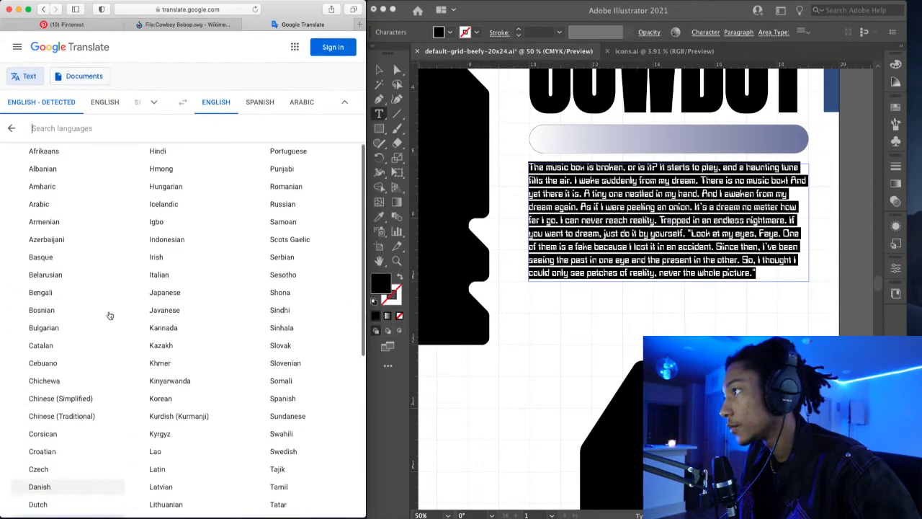
pyautogui.click(192, 294)
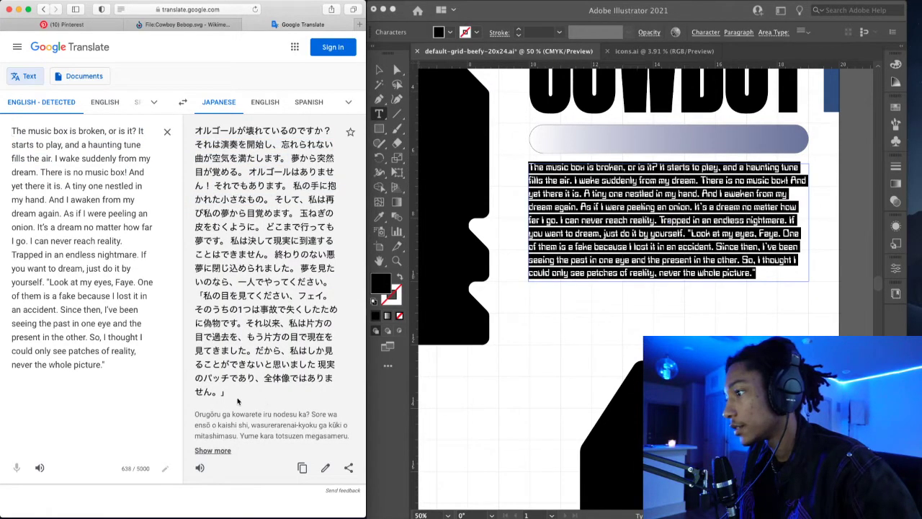
# - Replace the poster paragraph in Illustrator with the copied Japanese translation and extend its text frame downward for the longer text
pyautogui.moveTo(235, 398); pyautogui.dragTo(192, 132)
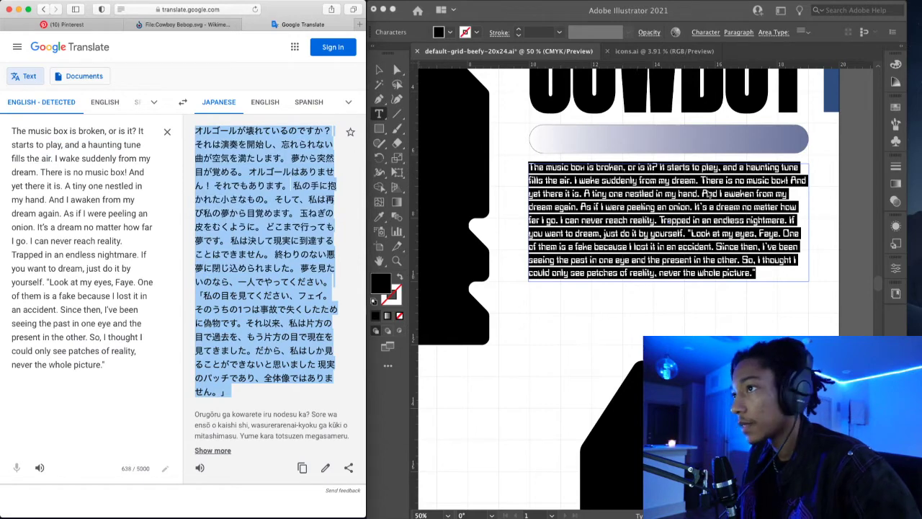
pyautogui.click(702, 204)
pyautogui.press('Escape')
pyautogui.press('super+v')
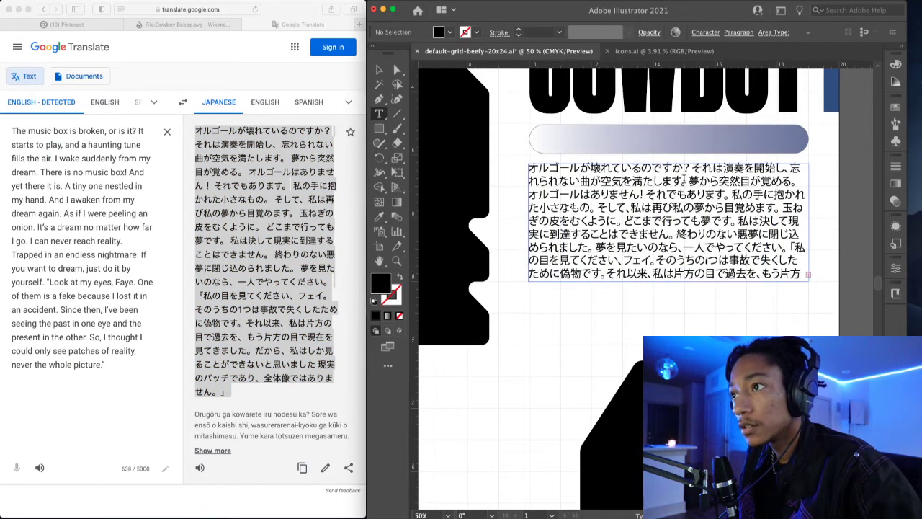
pyautogui.press('Escape')
pyautogui.moveTo(668, 281)
pyautogui.mouseDown()
pyautogui.moveTo(665, 330)
pyautogui.moveTo(665, 315)
pyautogui.mouseUp()
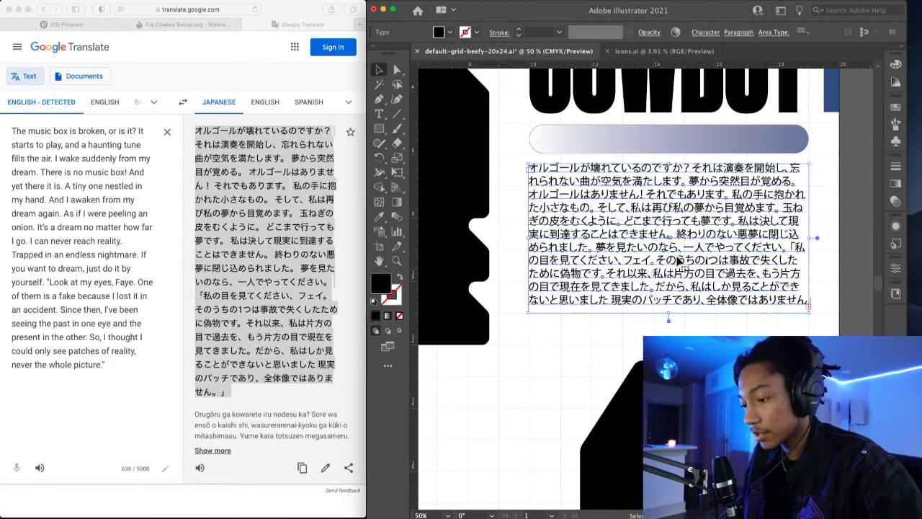
# - Select all the Japanese paragraph text, browse the available fonts and set it in ヒラギノ角ゴ StdN W8
pyautogui.doubleClick(670, 258)
pyautogui.press('cmd+a')
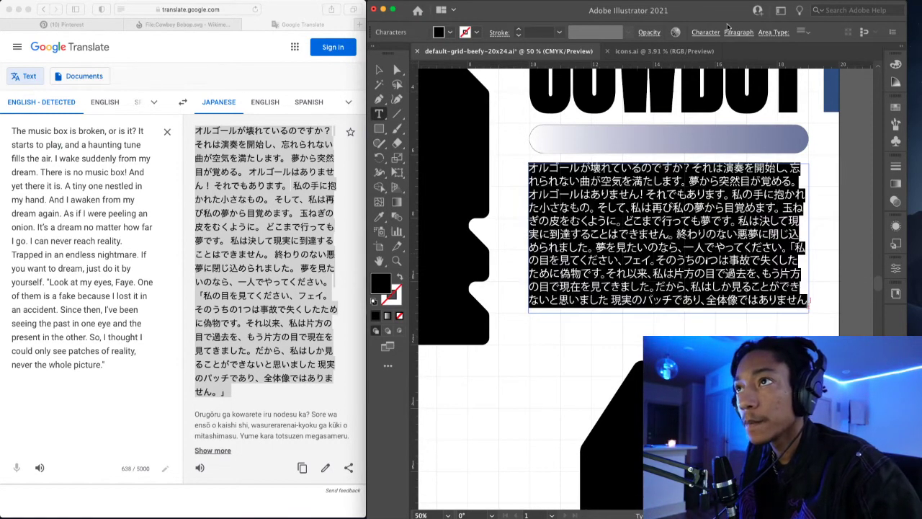
pyautogui.click(705, 33)
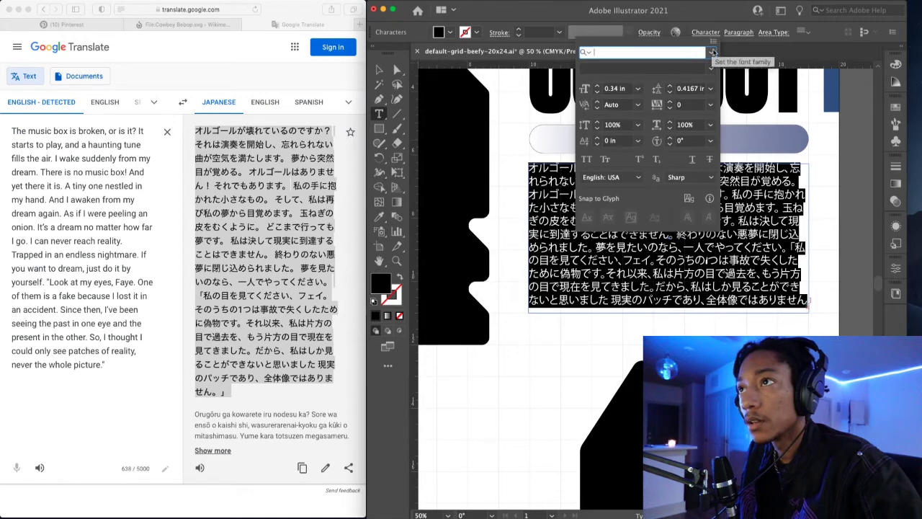
pyautogui.click(713, 52)
pyautogui.scroll(-8, 694, 322)
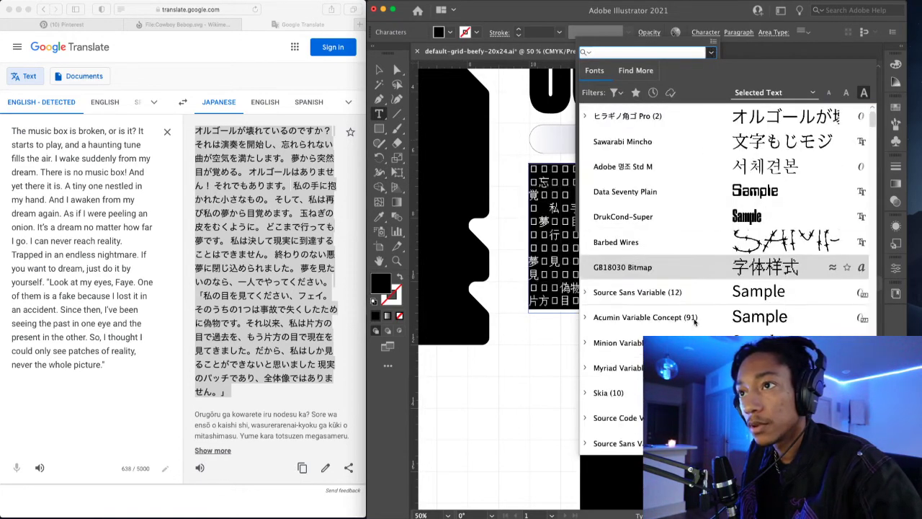
pyautogui.scroll(-20, 694, 322)
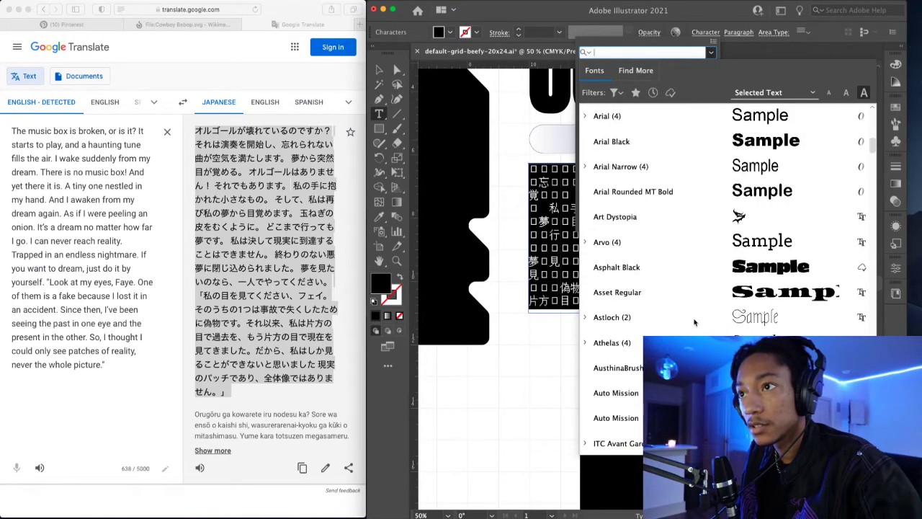
pyautogui.moveTo(873, 160); pyautogui.dragTo(874, 303)
pyautogui.scroll(-20, 728, 280)
pyautogui.scroll(-6, 728, 280)
pyautogui.scroll(2, 728, 280)
pyautogui.scroll(-6, 728, 279)
pyautogui.scroll(12, 727, 279)
pyautogui.scroll(3, 727, 280)
pyautogui.scroll(-20, 728, 280)
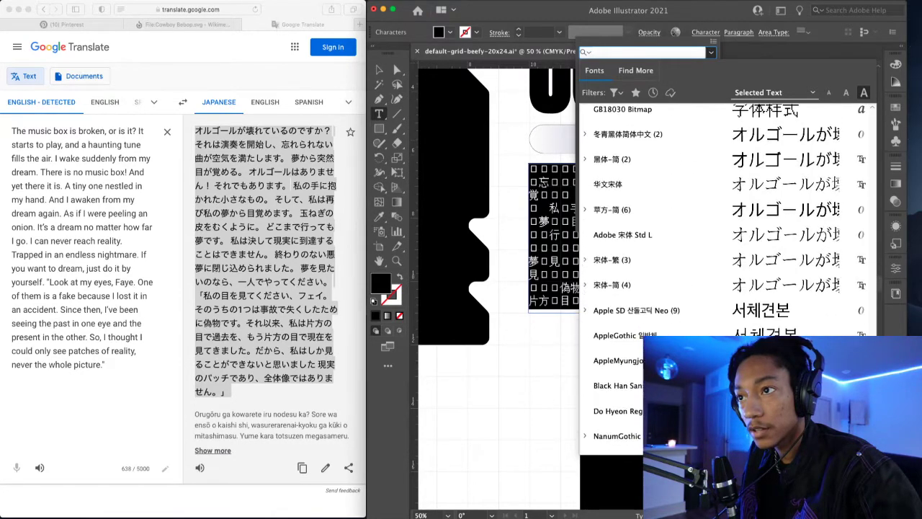
pyautogui.scroll(-4, 728, 279)
pyautogui.scroll(2, 728, 279)
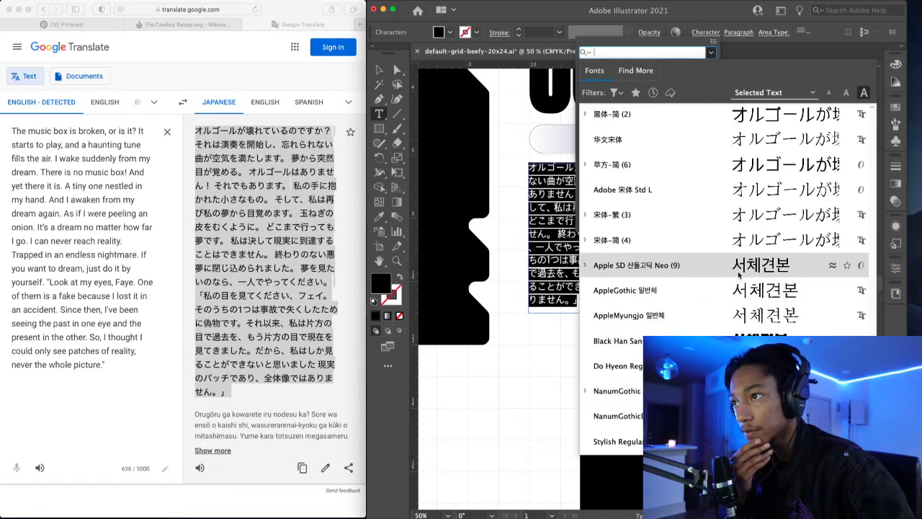
pyautogui.scroll(10, 742, 267)
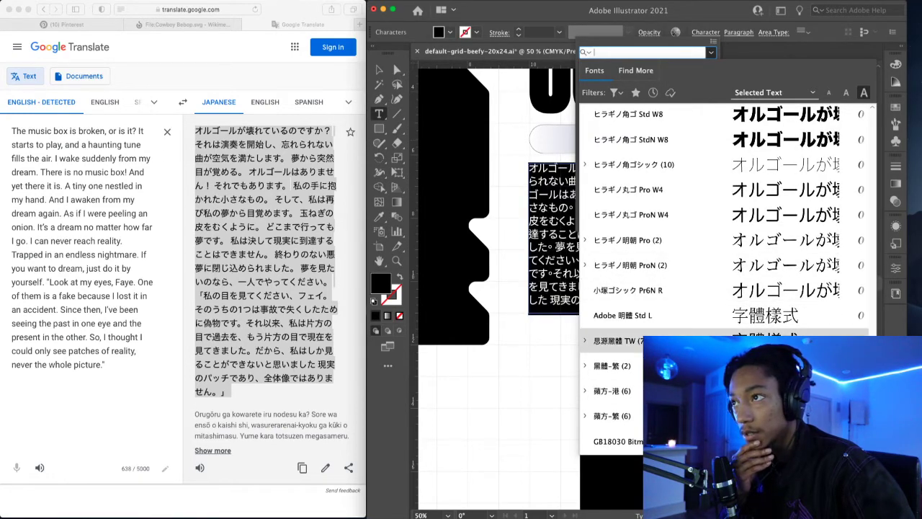
pyautogui.scroll(2, 612, 341)
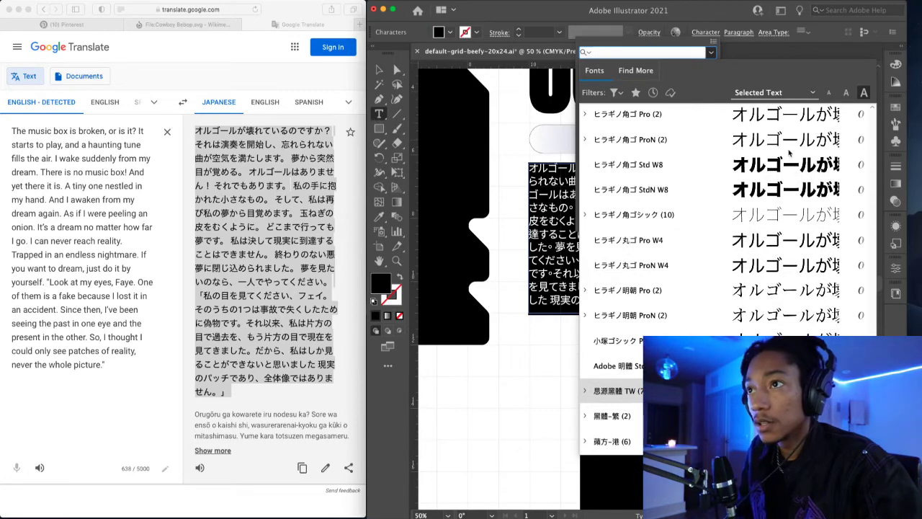
pyautogui.click(740, 205)
pyautogui.press('Escape')
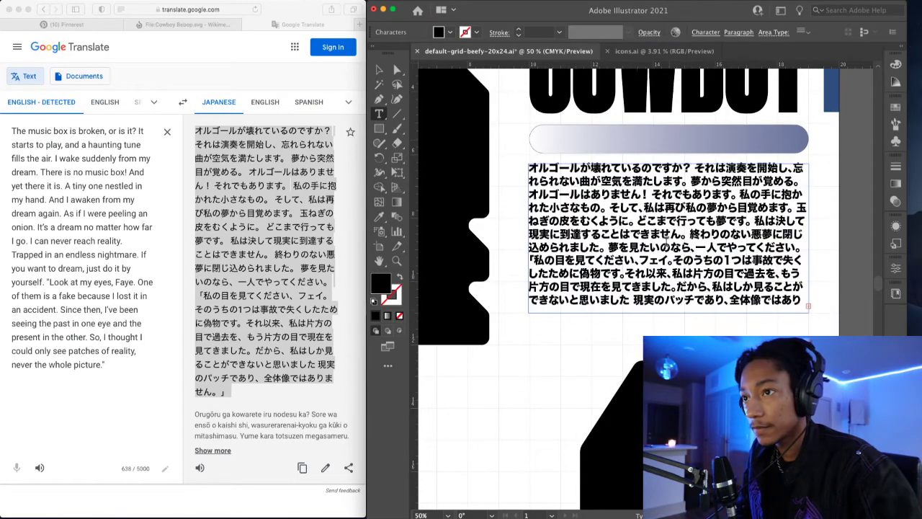
pyautogui.scroll(-2, 667, 250)
pyautogui.hscroll(3, 696, 236)
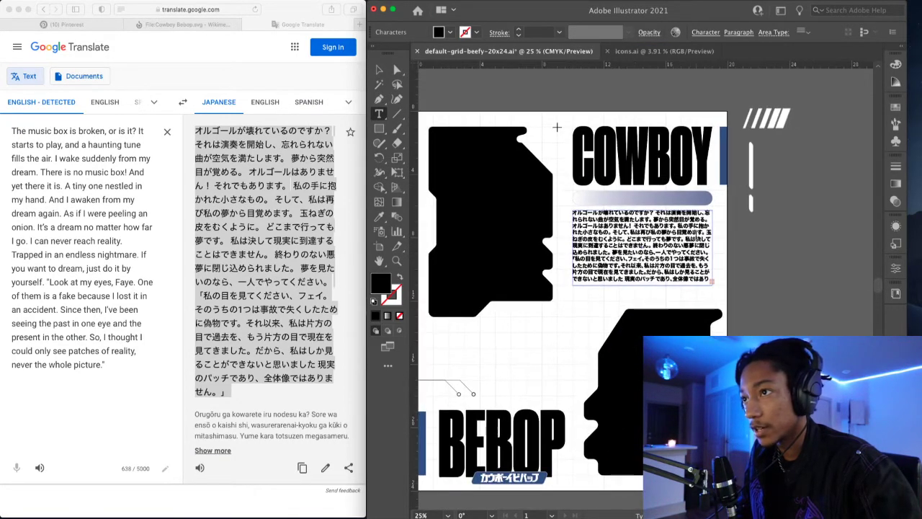
# - Compare other fonts that support Japanese, set the entire paragraph in Adobe 宋体 Std L, and deselect it
pyautogui.press('super+a')
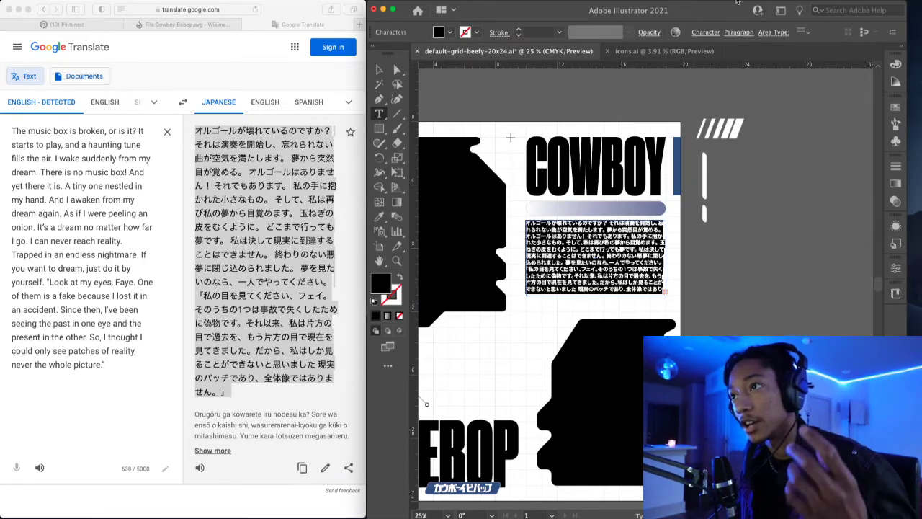
pyautogui.click(709, 33)
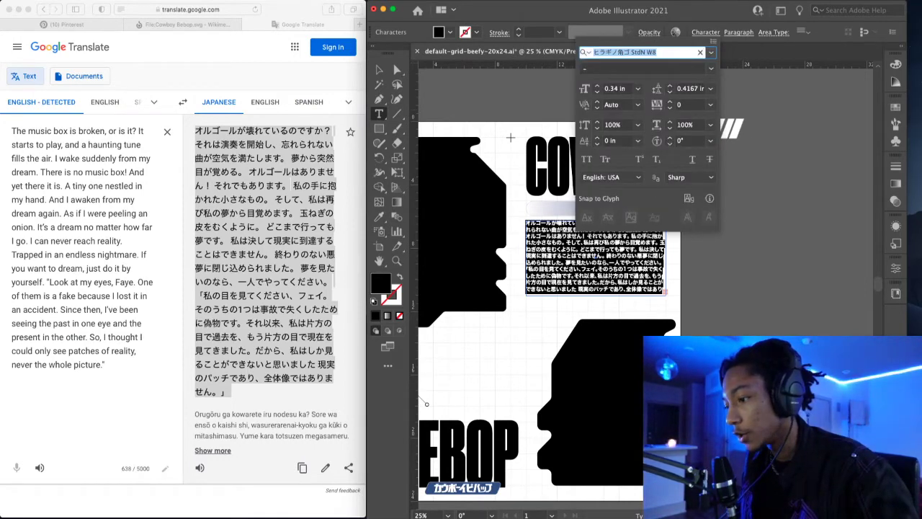
pyautogui.press('super+Tab')
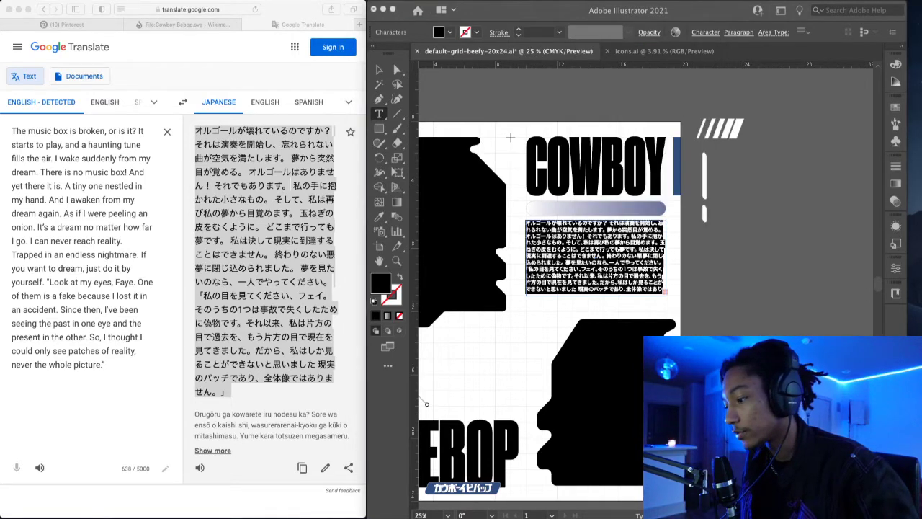
pyautogui.click(700, 17)
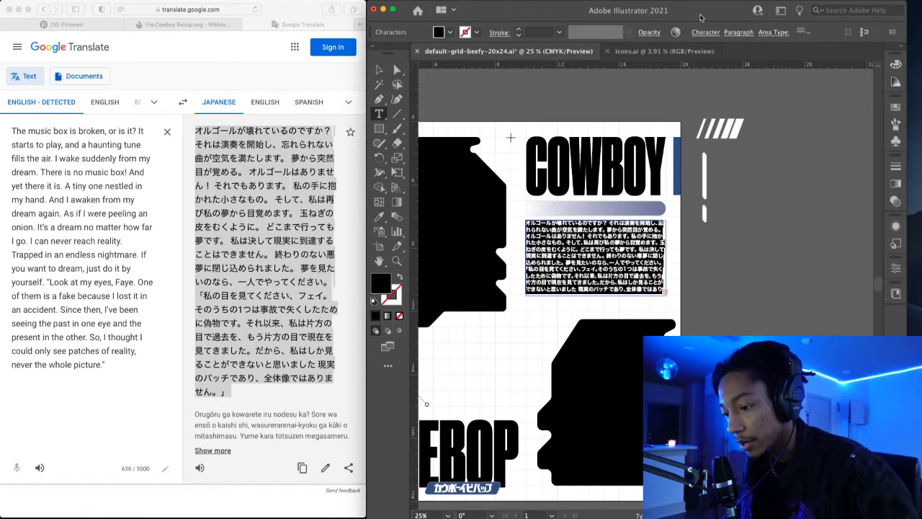
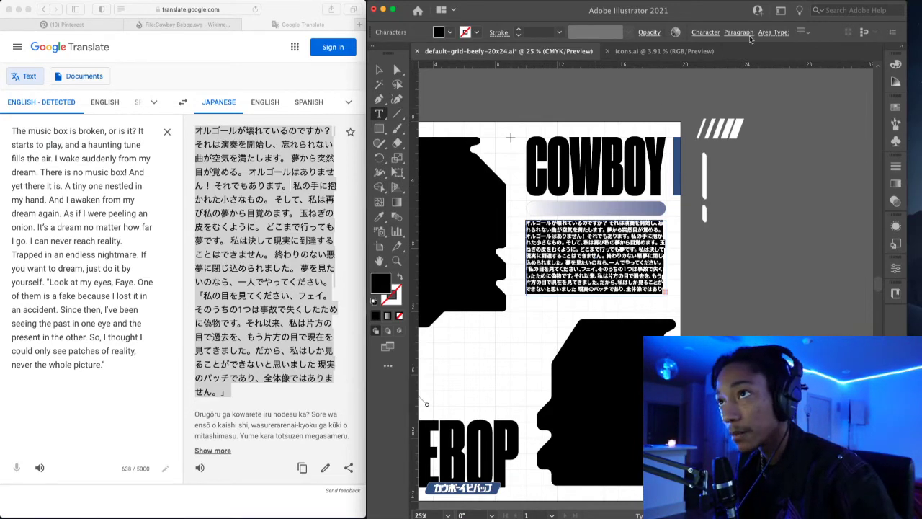
pyautogui.click(705, 32)
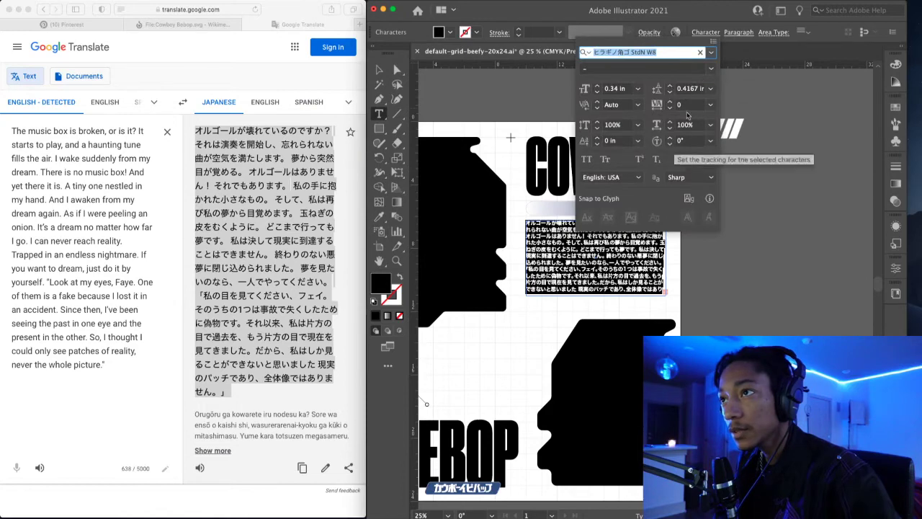
pyautogui.click(710, 52)
pyautogui.scroll(-2, 653, 267)
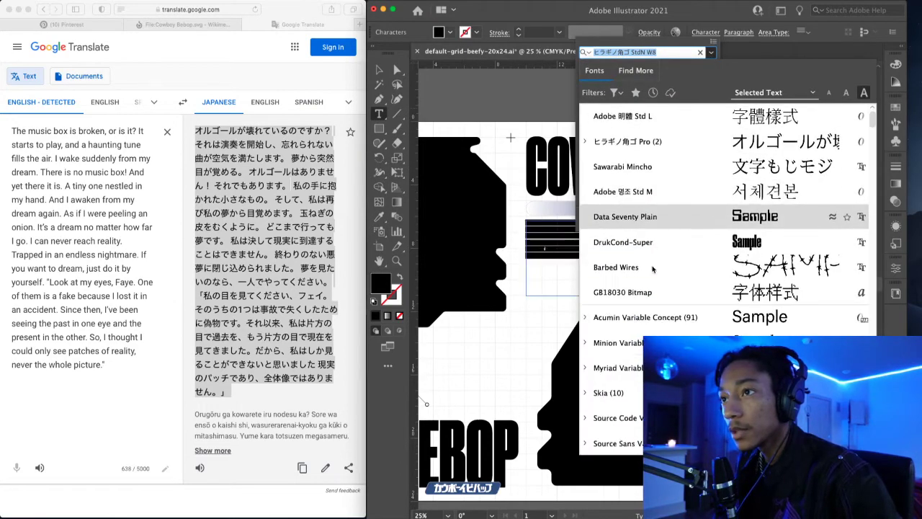
pyautogui.scroll(-15, 652, 268)
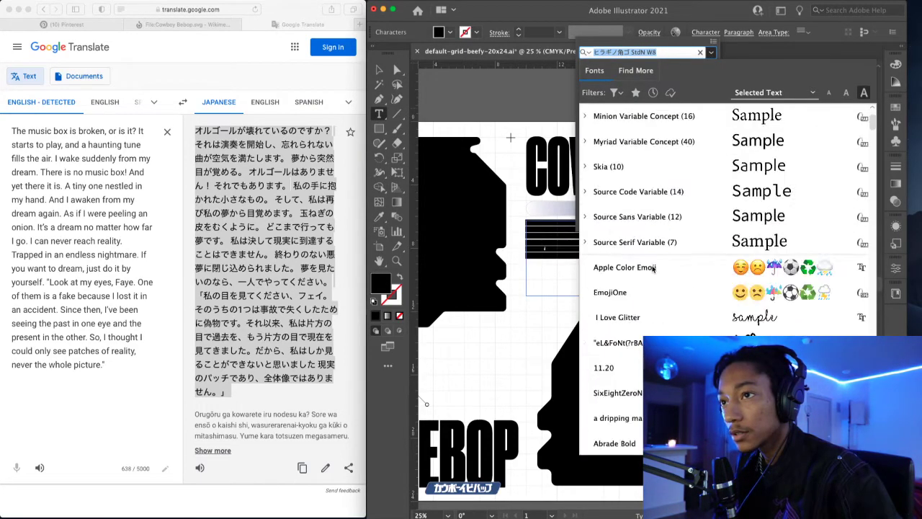
pyautogui.scroll(-15, 653, 269)
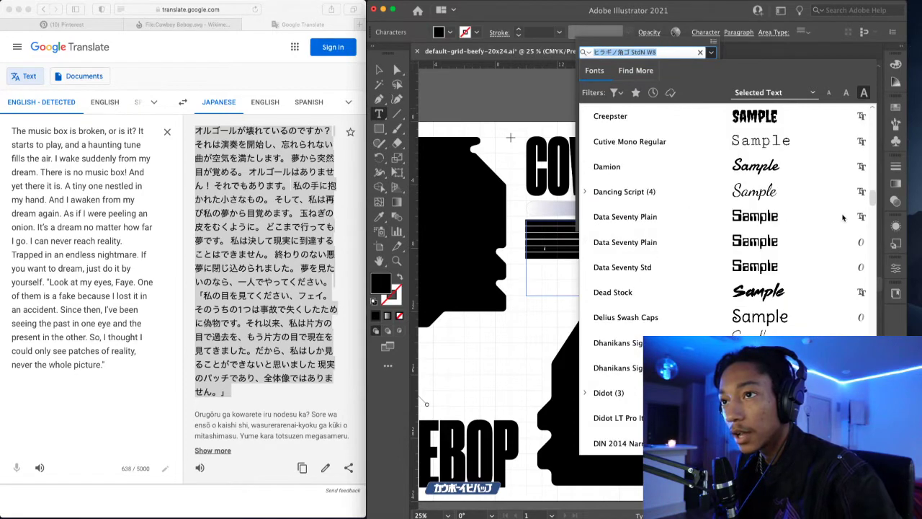
pyautogui.scroll(-20, 842, 218)
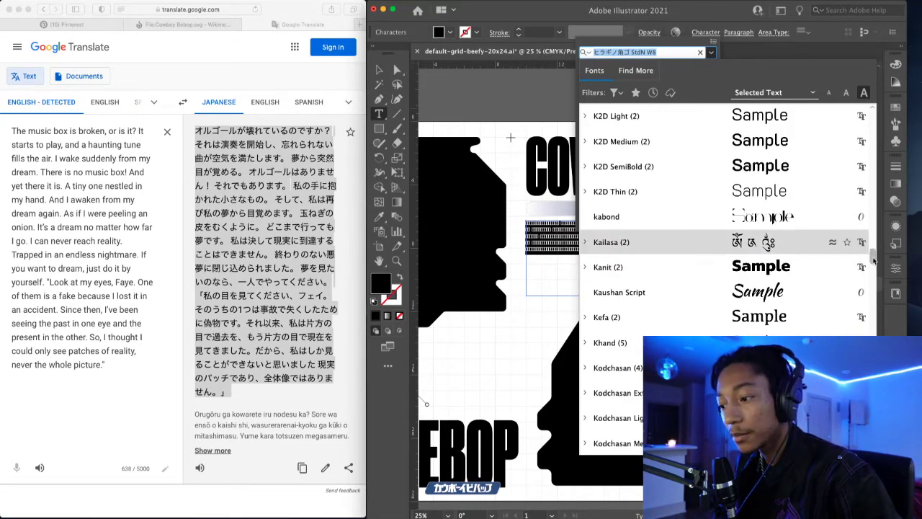
pyautogui.scroll(-20, 873, 261)
pyautogui.scroll(-20, 727, 216)
pyautogui.scroll(4, 727, 216)
pyautogui.scroll(1, 727, 217)
pyautogui.scroll(15, 727, 274)
pyautogui.scroll(8, 728, 274)
pyautogui.scroll(-4, 728, 274)
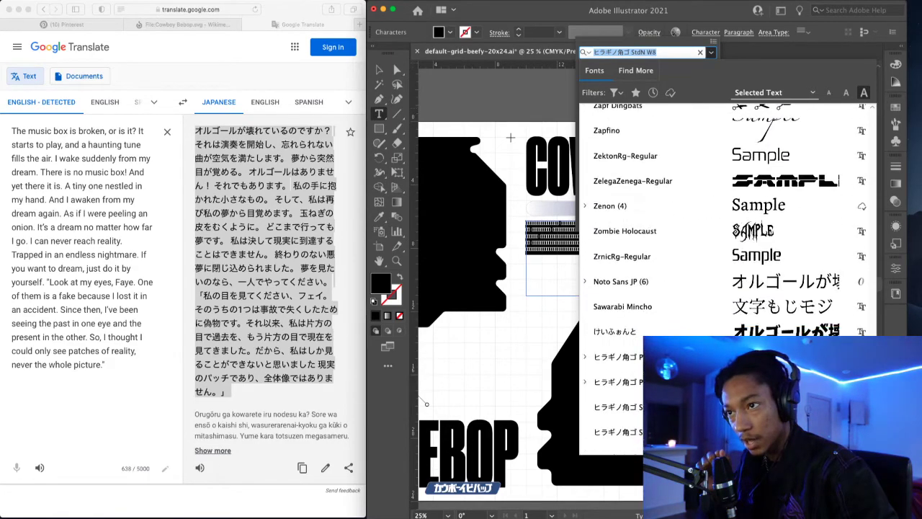
pyautogui.scroll(-10, 727, 274)
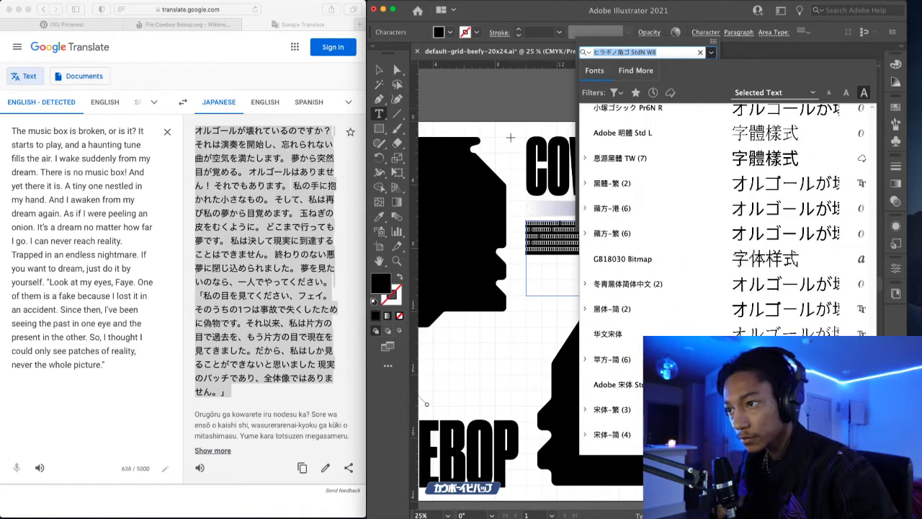
pyautogui.scroll(-5, 728, 274)
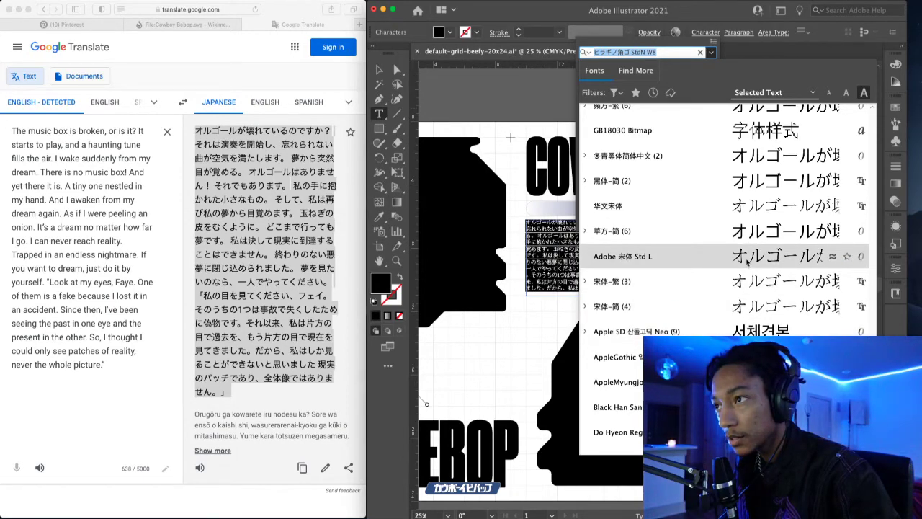
pyautogui.scroll(-10, 747, 261)
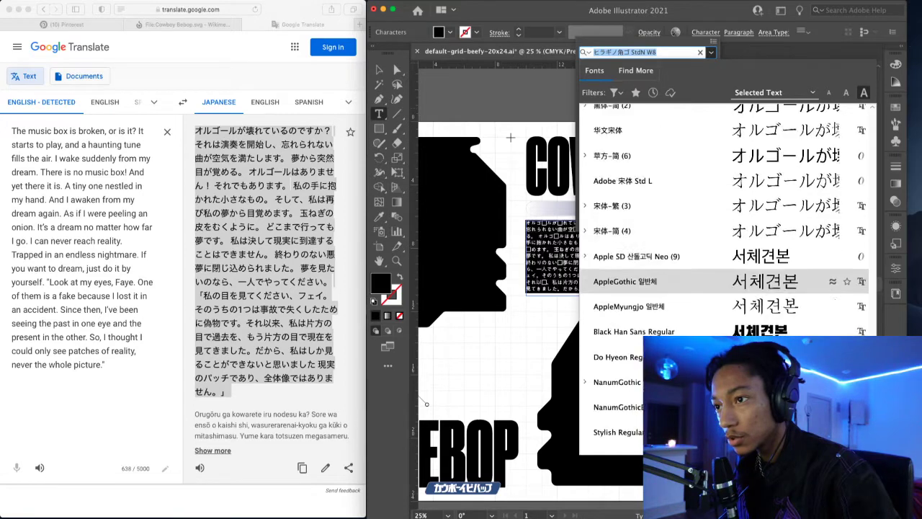
pyautogui.scroll(-15, 720, 216)
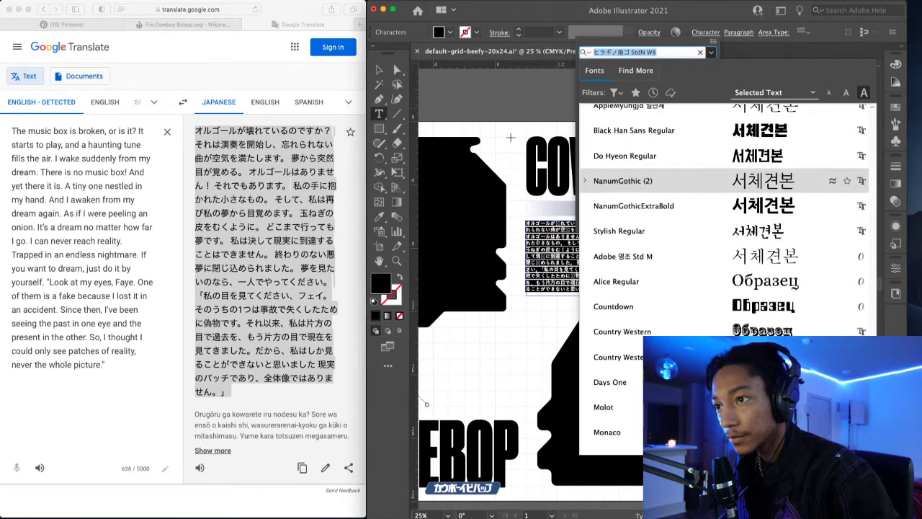
pyautogui.scroll(15, 720, 253)
pyautogui.scroll(15, 720, 287)
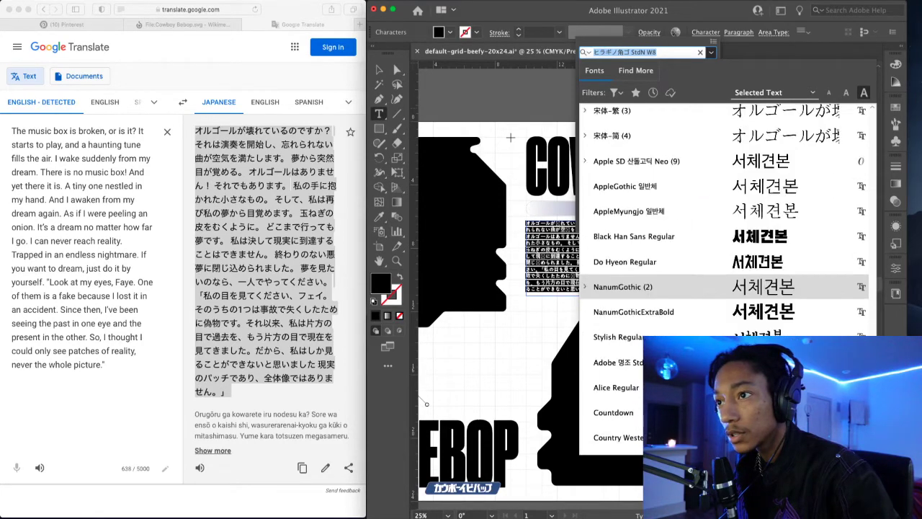
pyautogui.scroll(5, 733, 302)
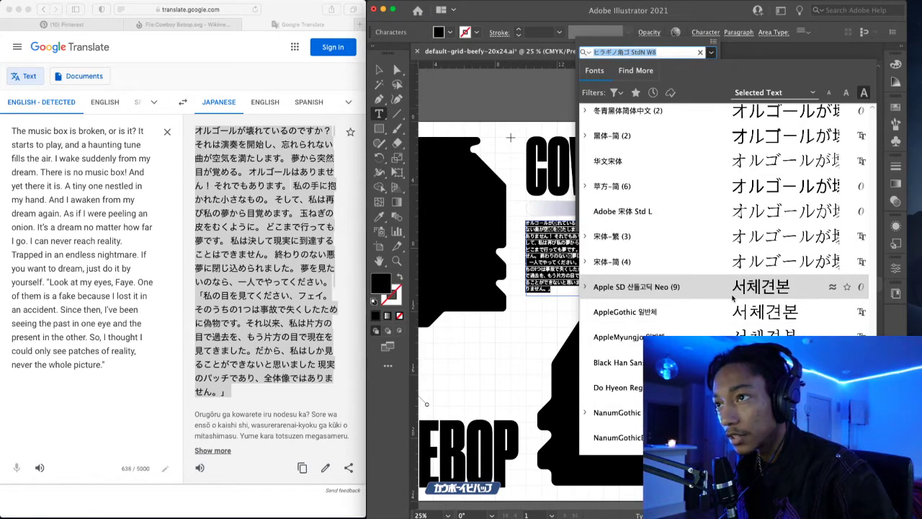
pyautogui.scroll(2, 732, 298)
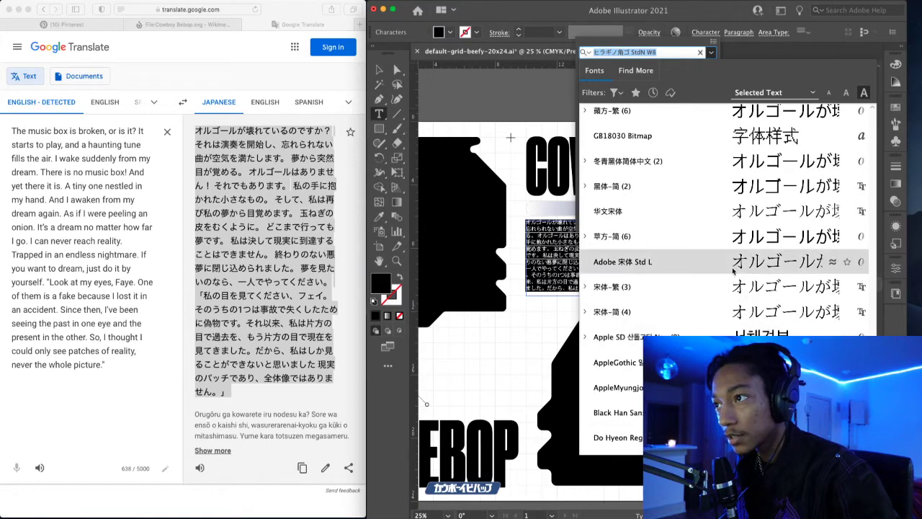
pyautogui.click(733, 270)
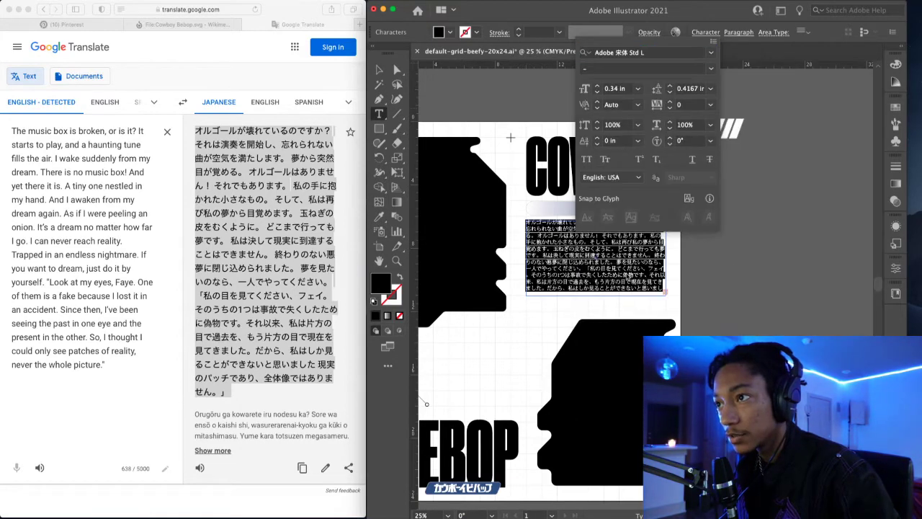
pyautogui.click(629, 277)
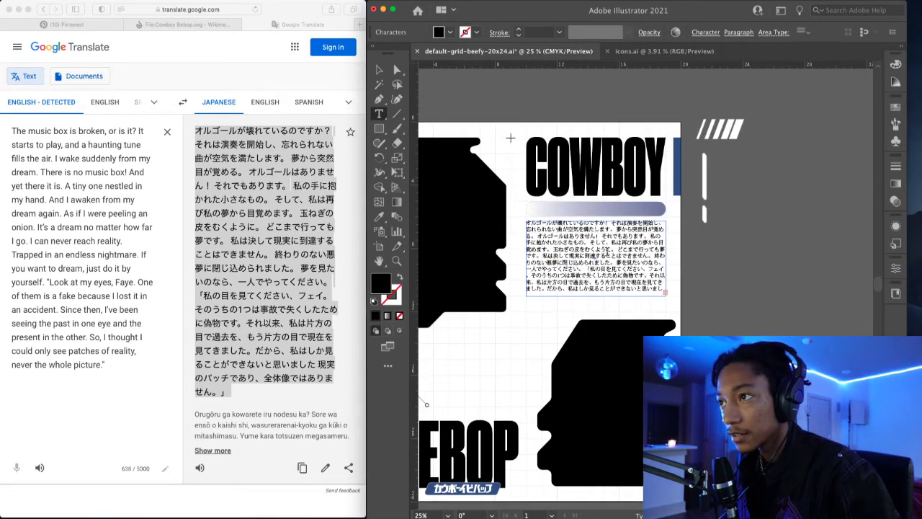
pyautogui.press('super+equal')
pyautogui.press('super+minus')
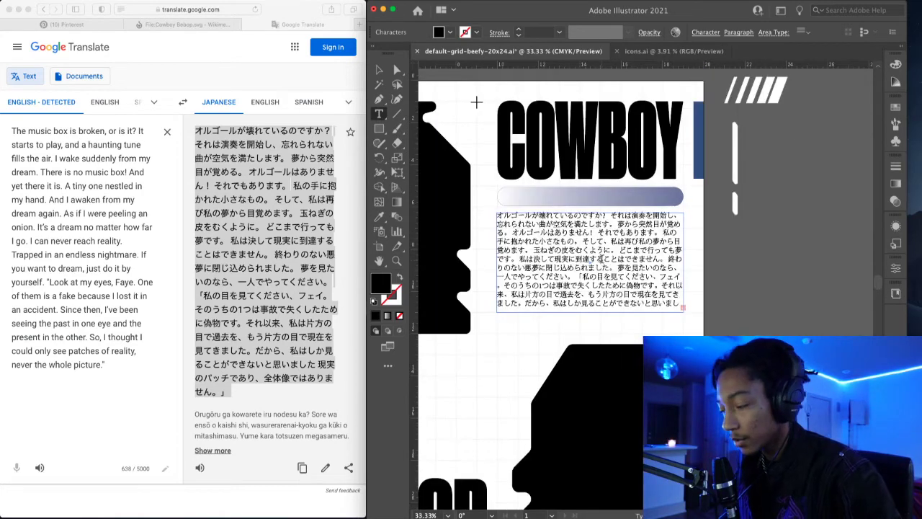
pyautogui.press('Escape')
pyautogui.click(724, 243)
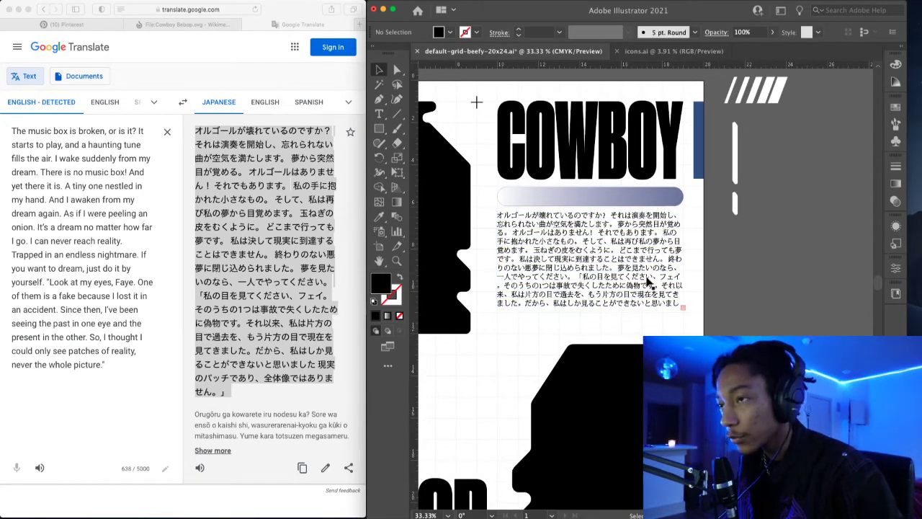
# - Extend the Japanese paragraph's text frame slightly downward so that the overflowing last line fits inside it
pyautogui.press('super+minus')
pyautogui.press('super+minus')
pyautogui.press('super+plus')
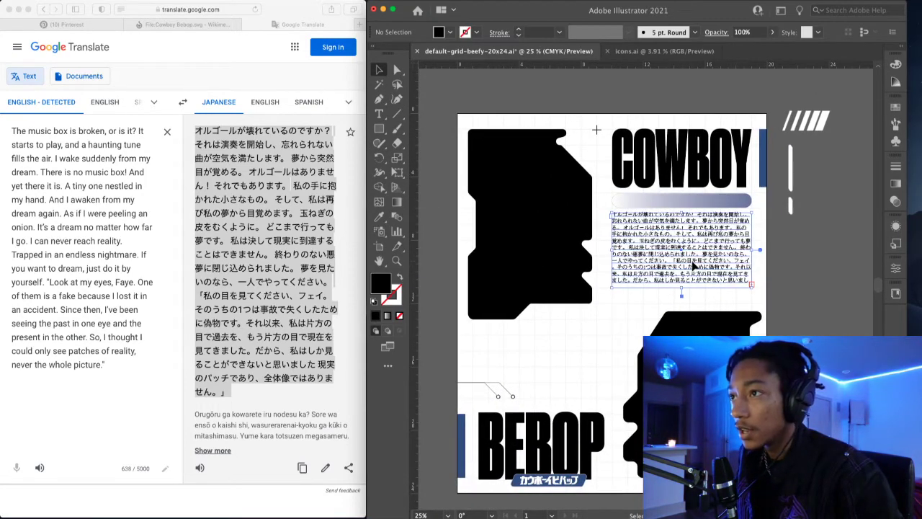
pyautogui.click(695, 271)
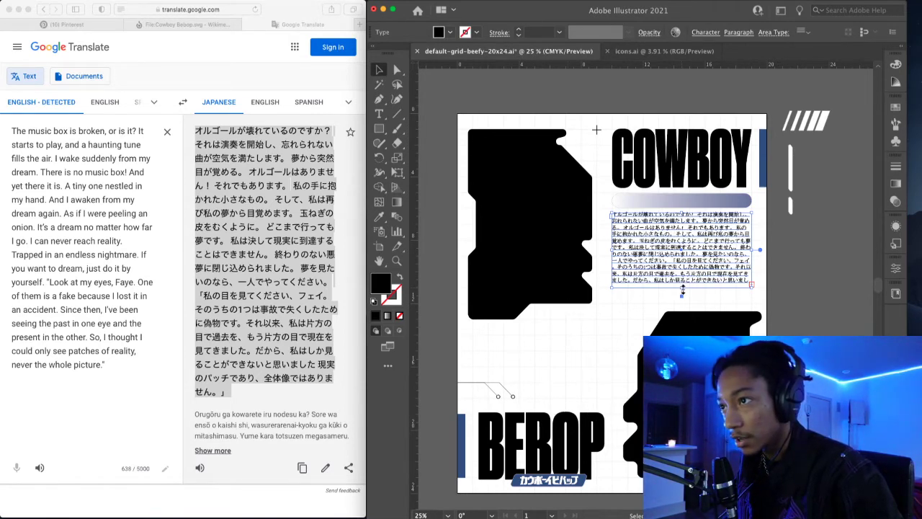
pyautogui.moveTo(682, 291); pyautogui.dragTo(682, 298)
pyautogui.click(680, 259)
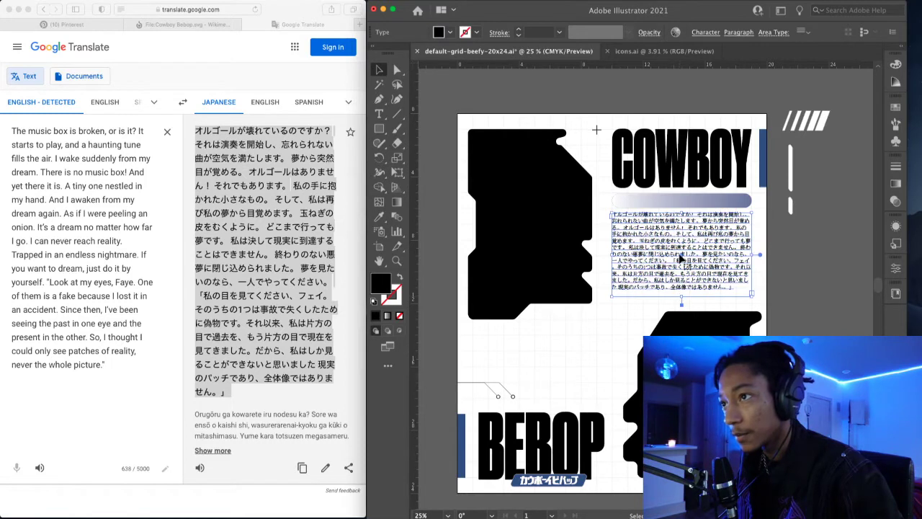
# - Examine the Japanese paragraph's characters, spacing and alignment under the gradient bar, both up close and within the whole poster
pyautogui.click(802, 219)
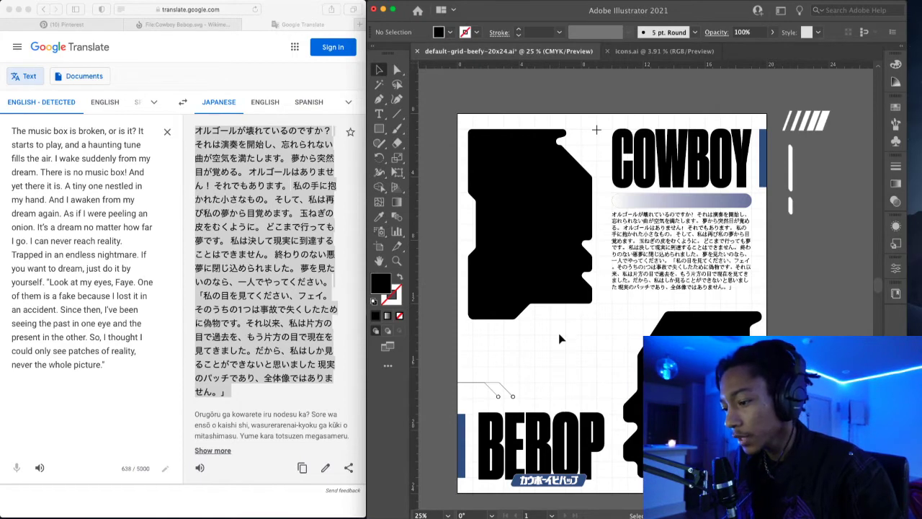
pyautogui.click(675, 256)
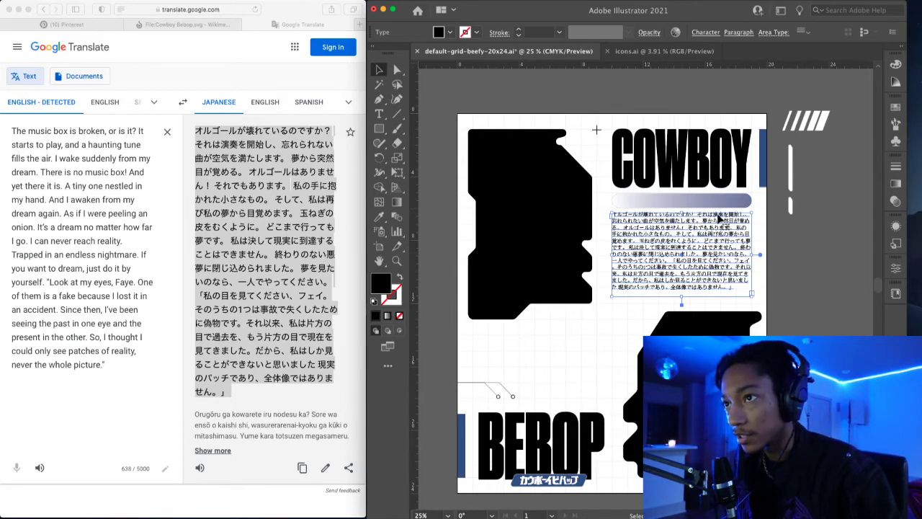
pyautogui.scroll(1, 720, 220)
pyautogui.scroll(1, 678, 225)
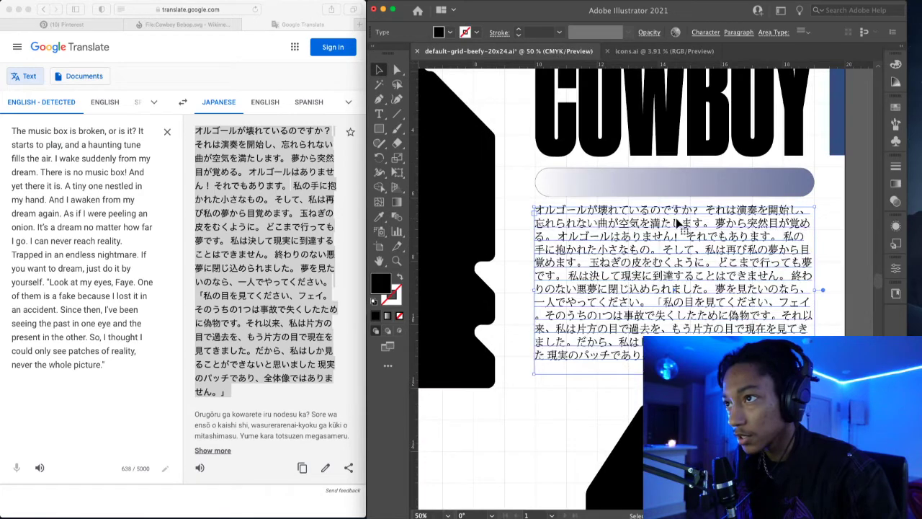
pyautogui.press('super+shift+a')
pyautogui.scroll(2, 732, 227)
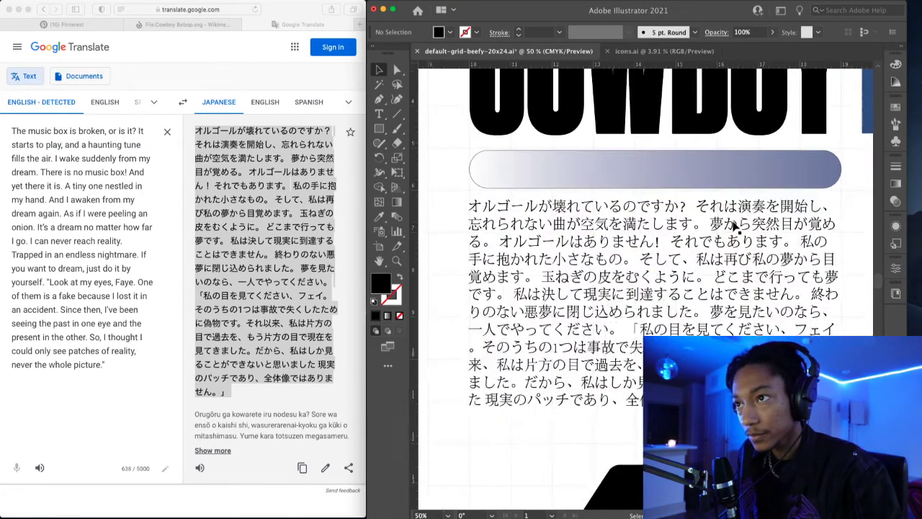
pyautogui.scroll(1, 735, 227)
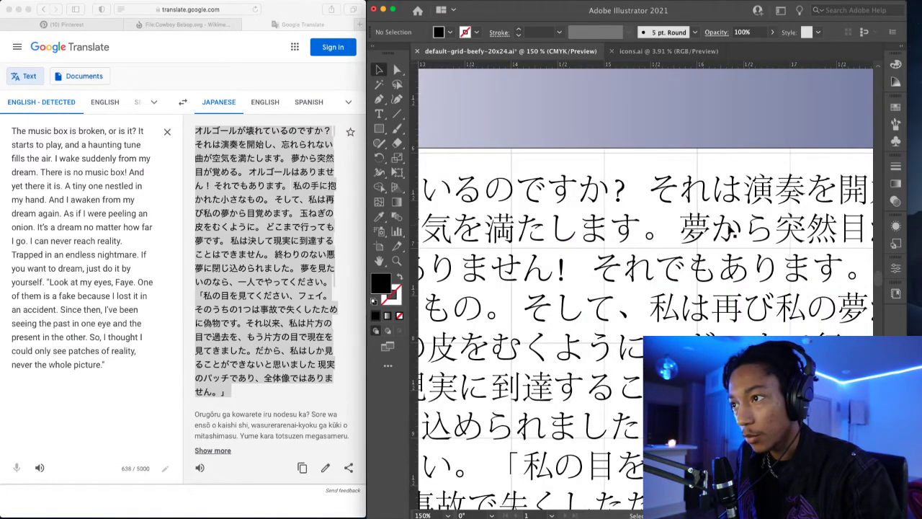
pyautogui.scroll(-3, 730, 229)
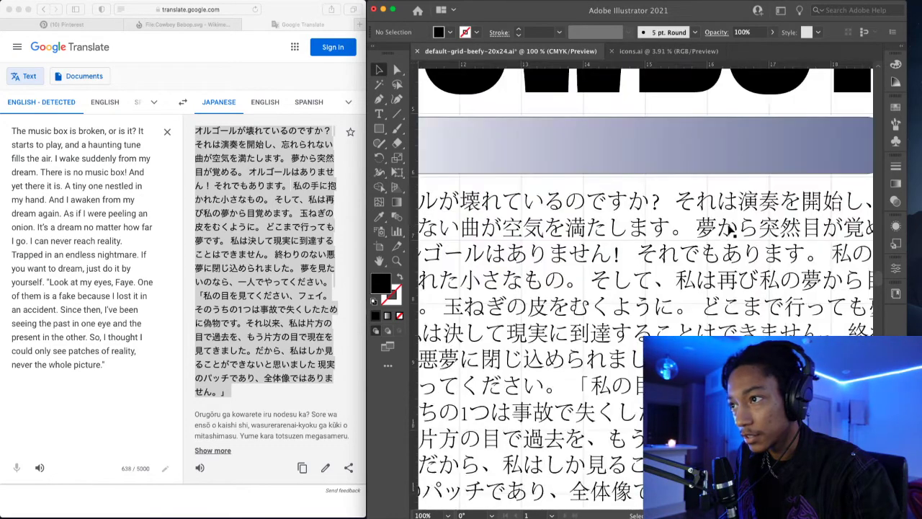
pyautogui.scroll(-1, 707, 249)
pyautogui.click(708, 250)
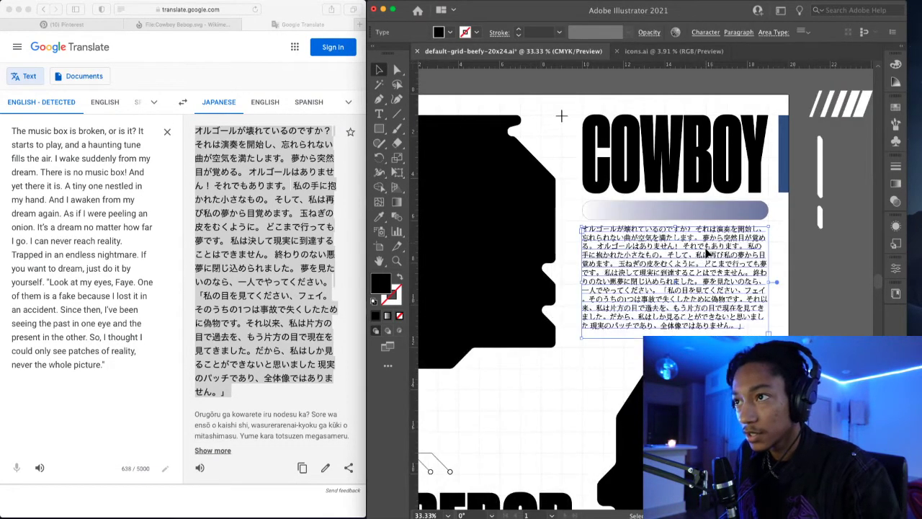
pyautogui.scroll(-1, 707, 250)
pyautogui.click(770, 231)
pyautogui.scroll(-1, 771, 238)
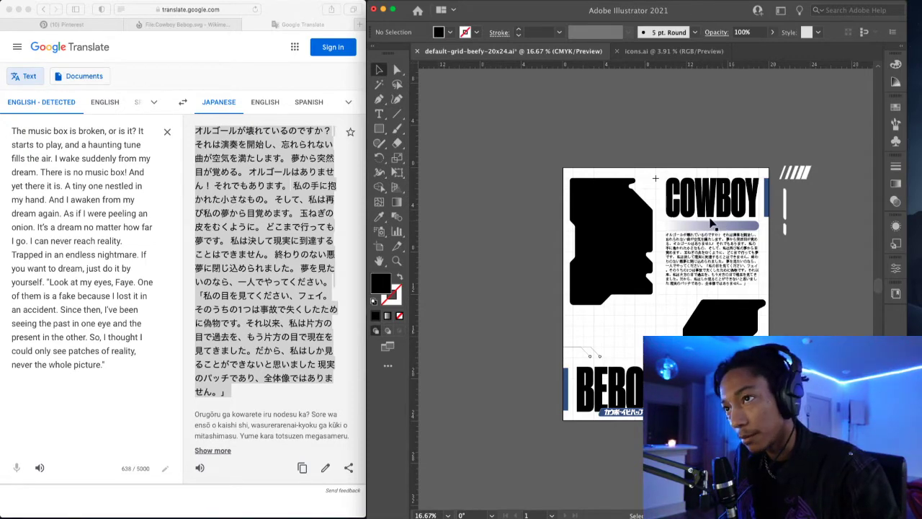
pyautogui.scroll(1, 699, 224)
pyautogui.click(704, 256)
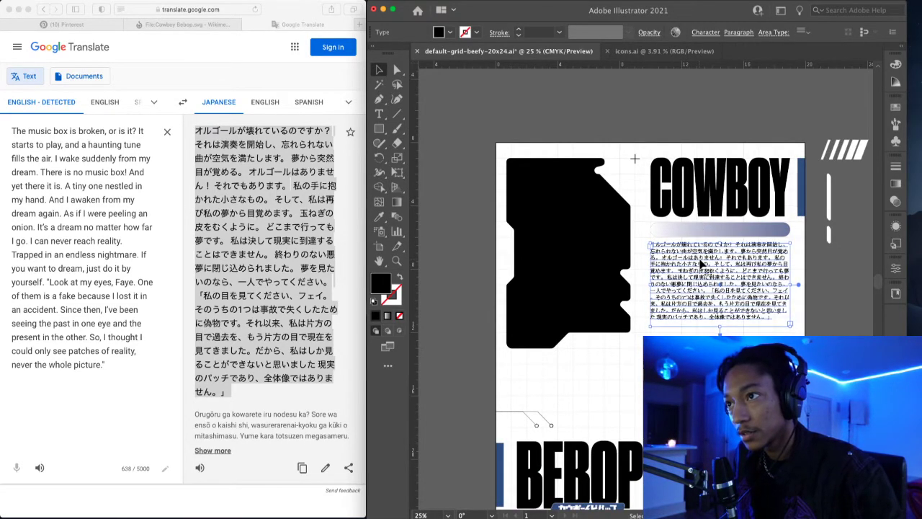
pyautogui.scroll(2, 698, 264)
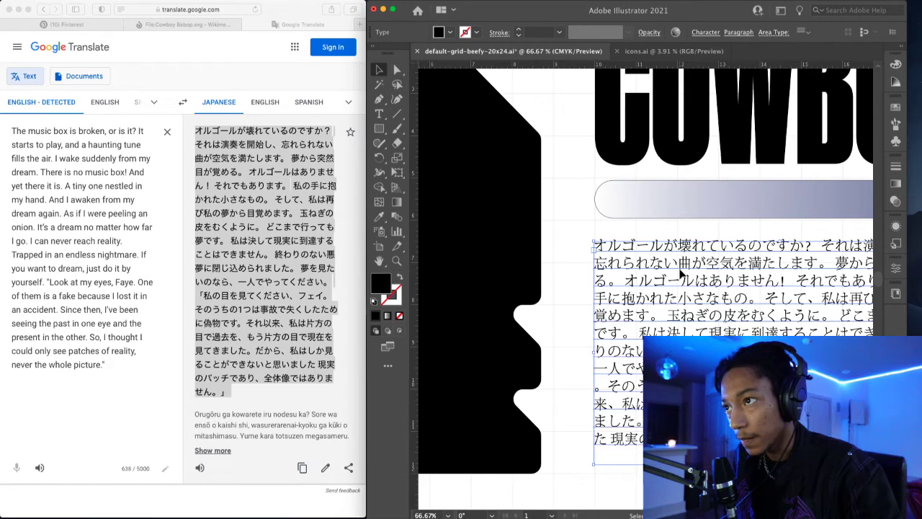
pyautogui.moveTo(703, 213); pyautogui.dragTo(563, 201)
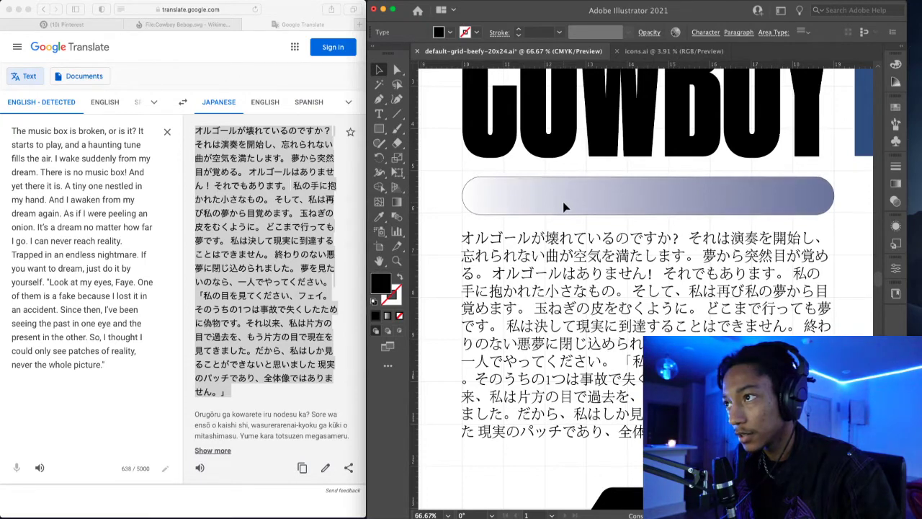
pyautogui.click(509, 193)
pyautogui.click(445, 174)
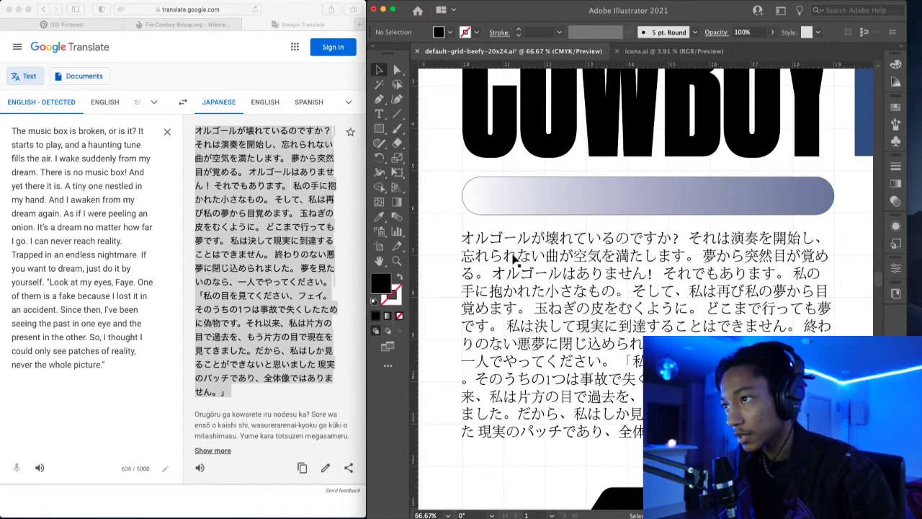
pyautogui.press('super+0')
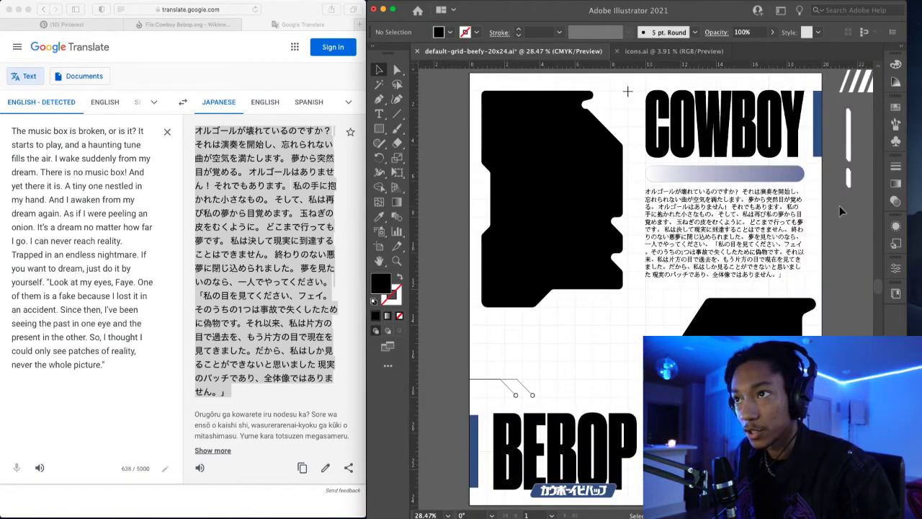
# - Nudge the rounded gradient bar slightly upward, closer to the COWBOY title, and deselect it to check its spacing
pyautogui.hscroll(3, 823, 209)
pyautogui.click(740, 180)
pyautogui.moveTo(737, 183); pyautogui.dragTo(739, 184)
pyautogui.press('Up')
pyautogui.press('Up')
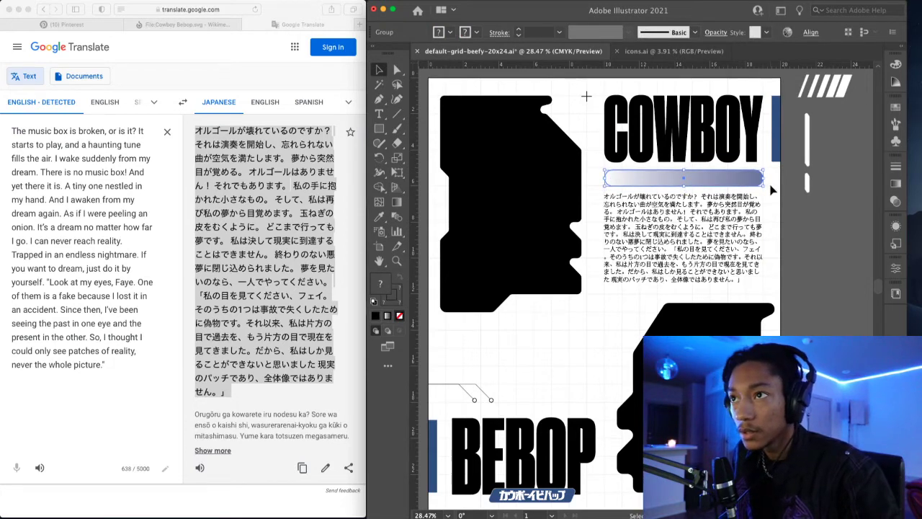
pyautogui.click(799, 196)
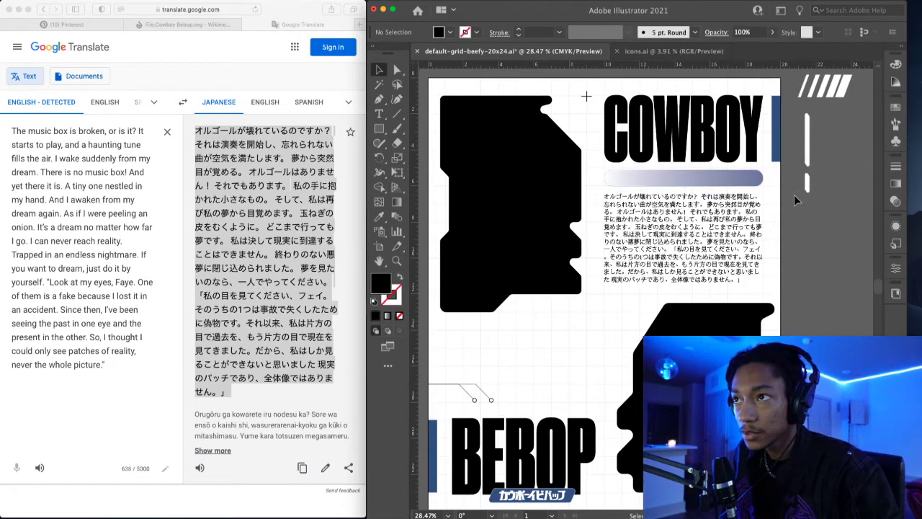
pyautogui.click(740, 176)
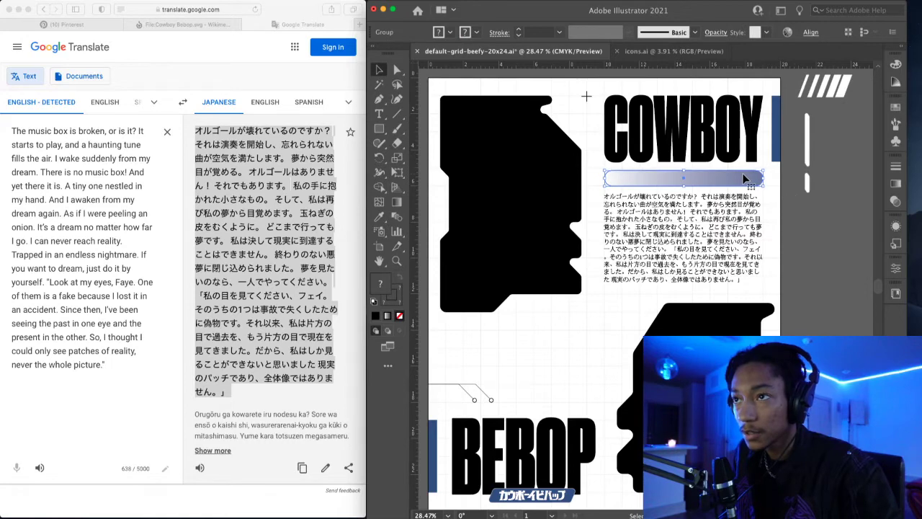
pyautogui.click(817, 207)
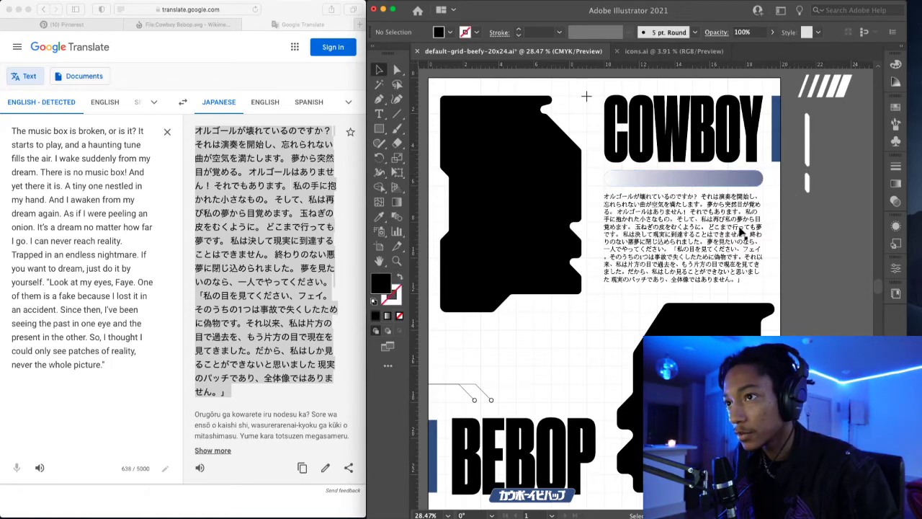
# - Widen the Japanese paragraph's text frame slightly on its right side so the lines better fill the gradient bar's width
pyautogui.hscroll(2, 744, 233)
pyautogui.click(734, 238)
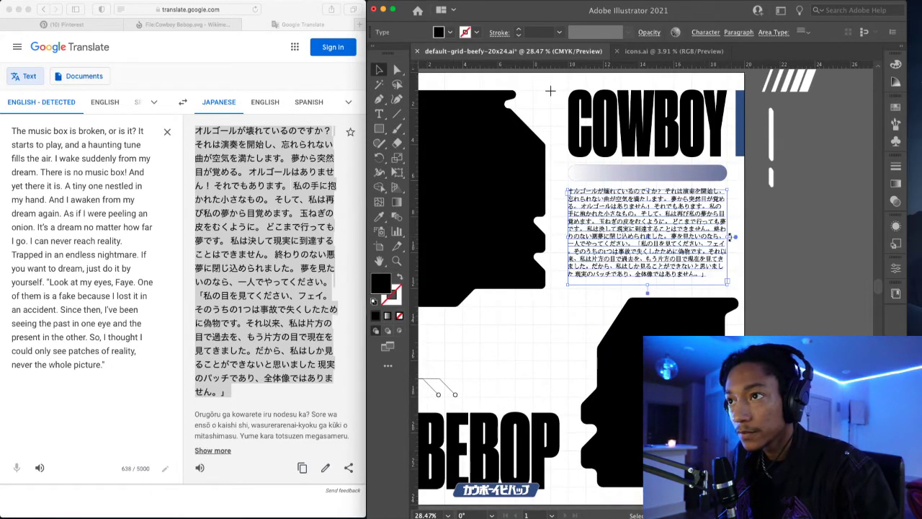
pyautogui.scroll(3, 729, 238)
pyautogui.hscroll(1, 729, 238)
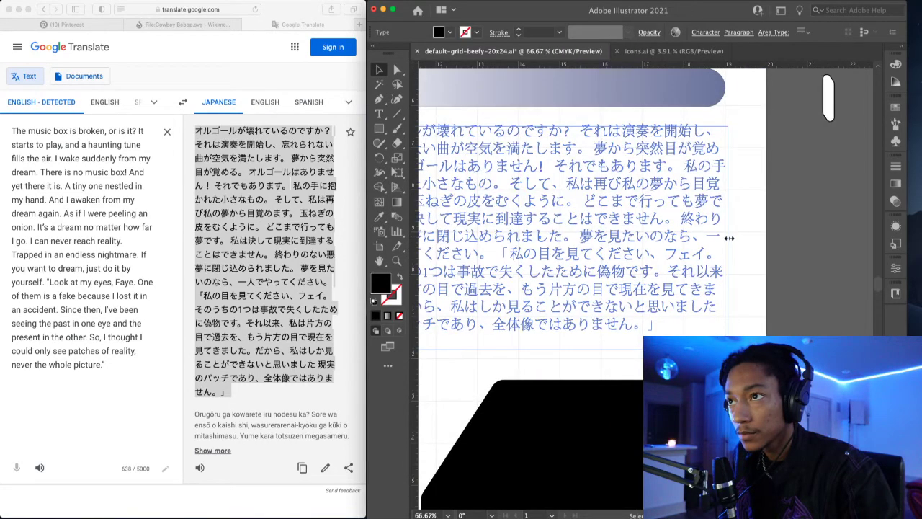
pyautogui.click(789, 218)
pyautogui.scroll(-1, 735, 246)
pyautogui.scroll(-1, 719, 232)
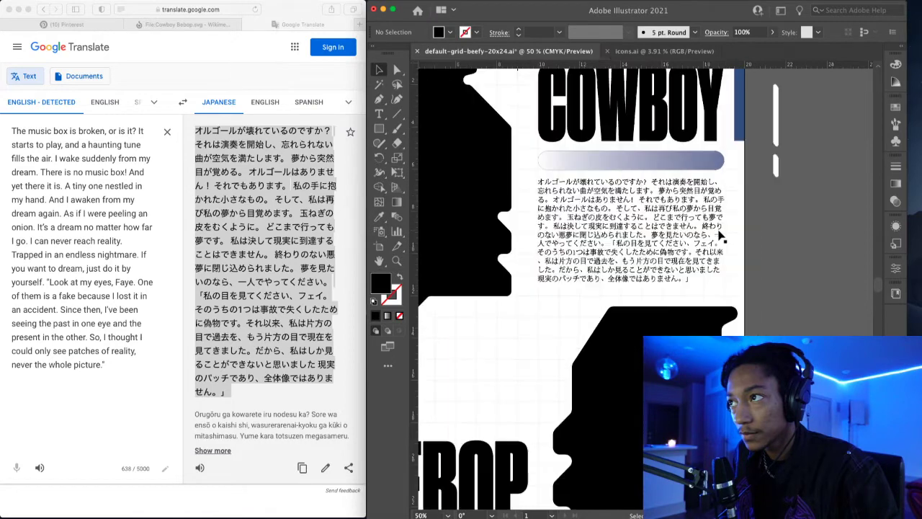
# - Compare the paragraph's line breaks with and without the frame widening by undoing and restoring it, keeping the wider frame
pyautogui.press('super+z')
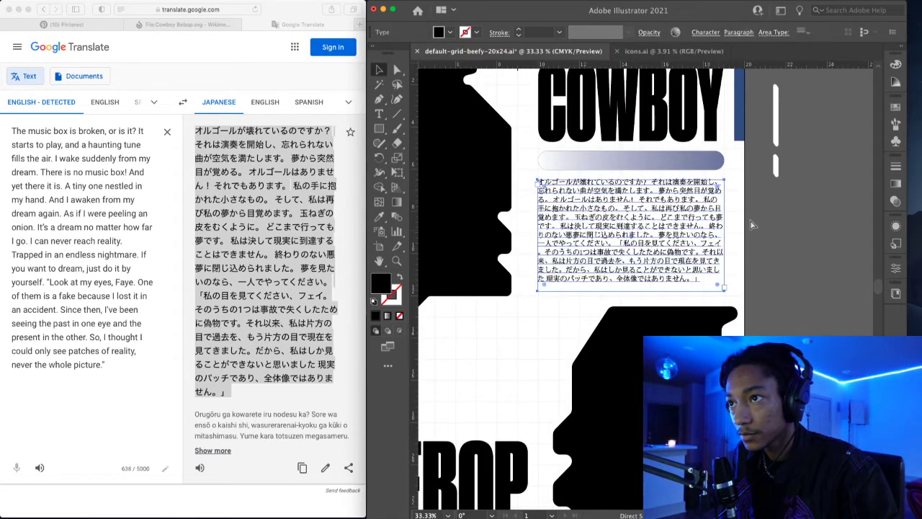
pyautogui.click(745, 208)
pyautogui.press('super+shift+z')
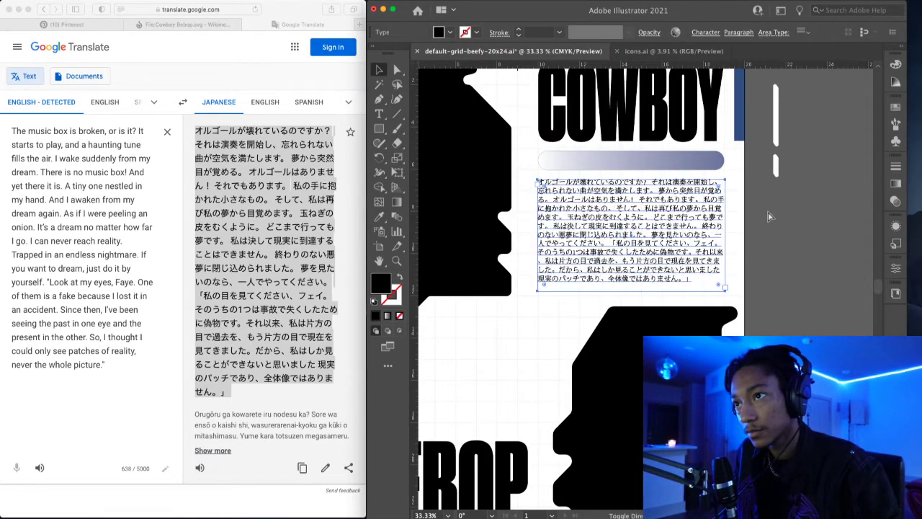
pyautogui.click(768, 220)
pyautogui.scroll(-1, 763, 234)
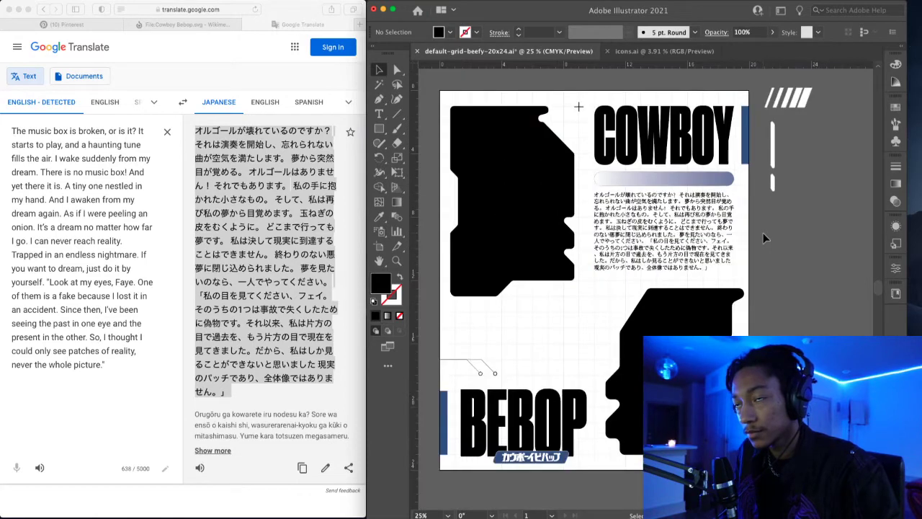
pyautogui.click(732, 229)
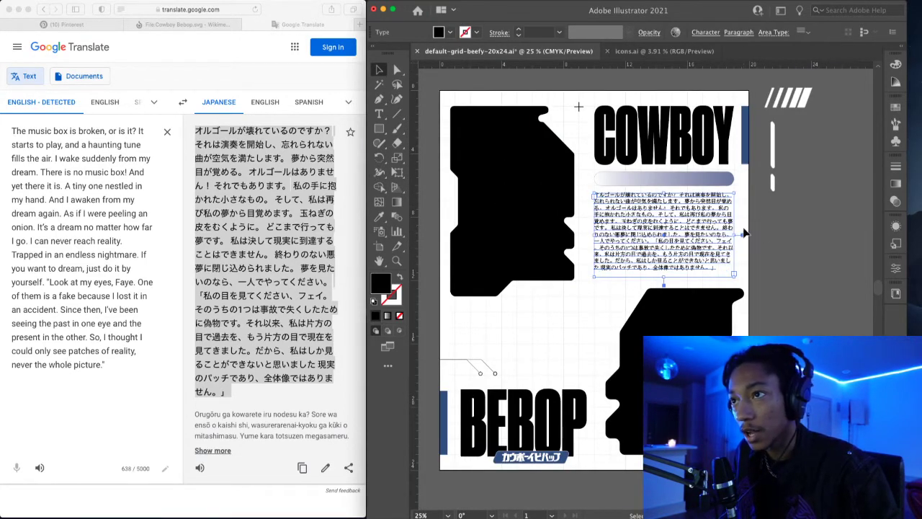
pyautogui.press('super+z')
pyautogui.click(761, 226)
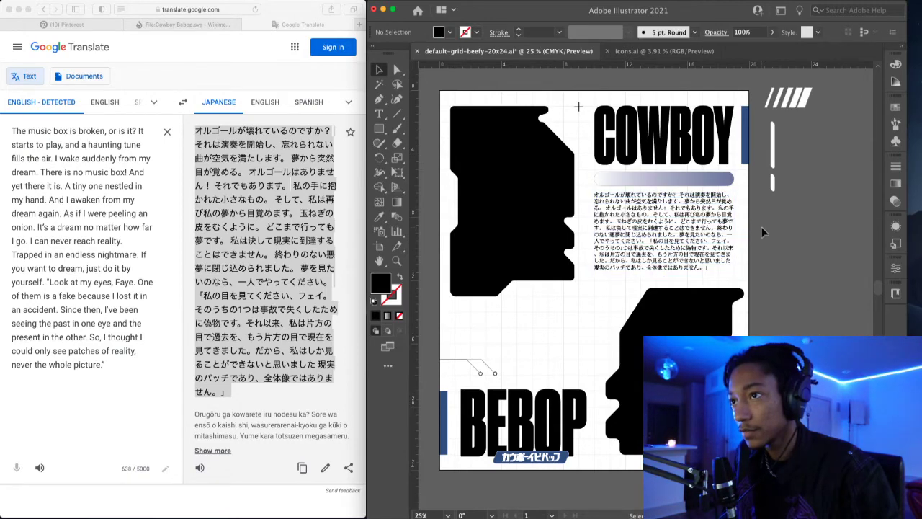
# - Examine the widened paragraph up close and in relation to the surrounding poster elements, ending with the whole artboard in view
pyautogui.scroll(2, 740, 224)
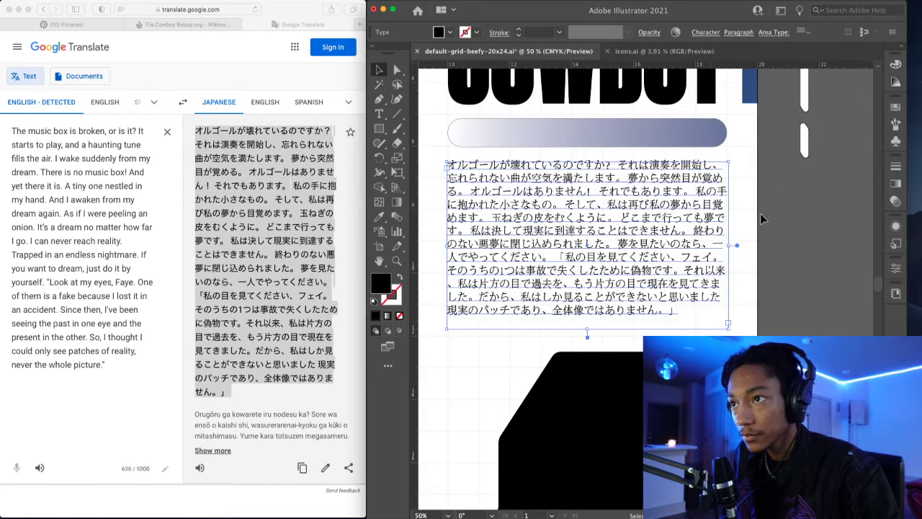
pyautogui.scroll(-1, 709, 248)
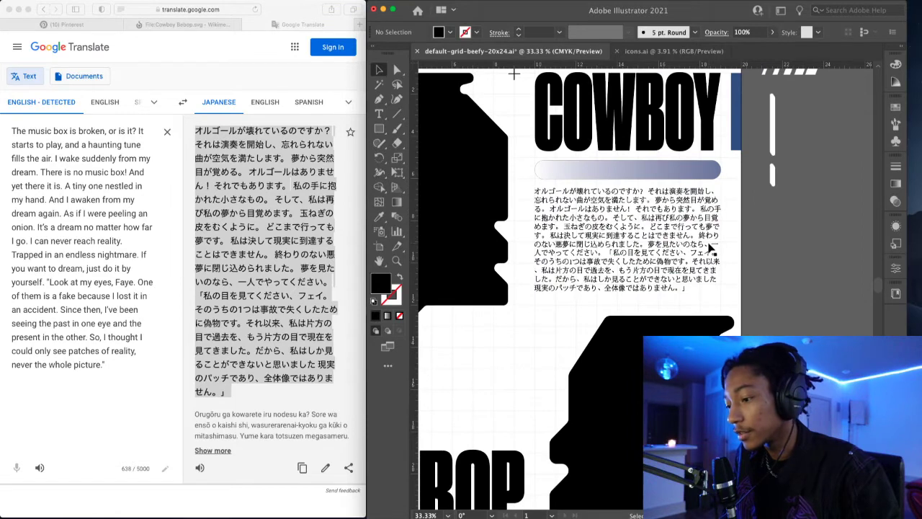
pyautogui.moveTo(623, 234); pyautogui.dragTo(637, 237)
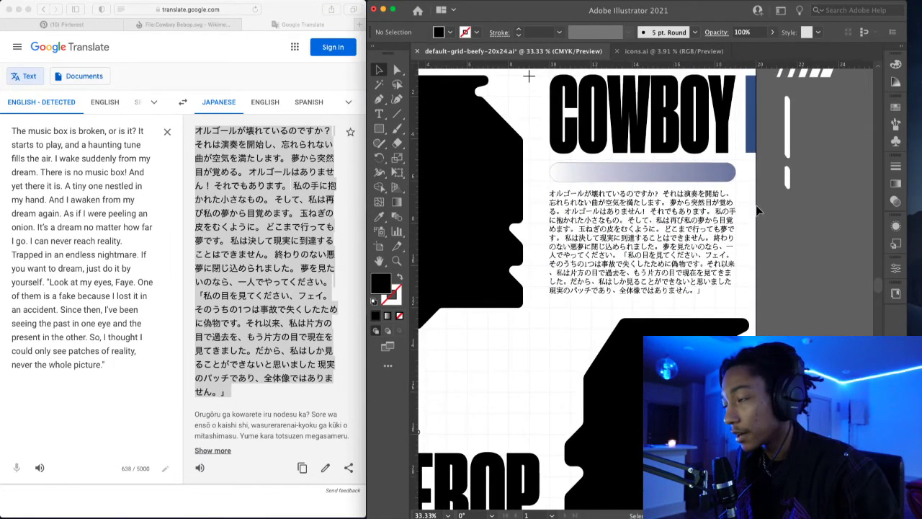
pyautogui.moveTo(726, 211); pyautogui.dragTo(776, 227)
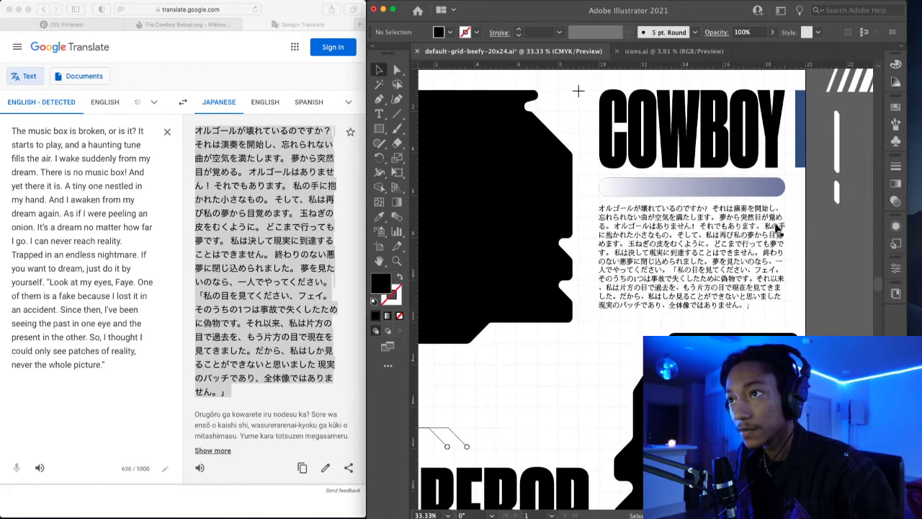
pyautogui.scroll(-2, 776, 228)
pyautogui.moveTo(733, 287); pyautogui.dragTo(670, 286)
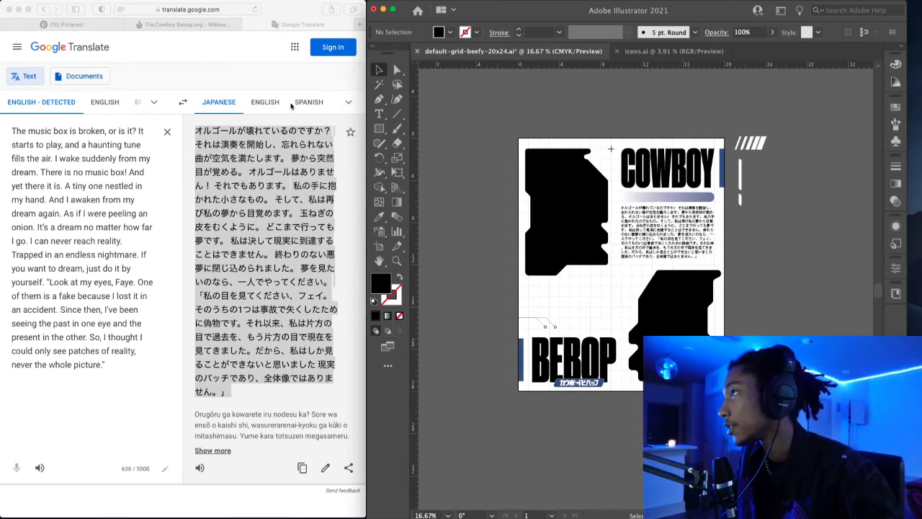
# - Switch to the browser, close Google Translate and browse the Pinterest results for "cowboy bebop stills"
pyautogui.click(265, 61)
pyautogui.click(245, 25)
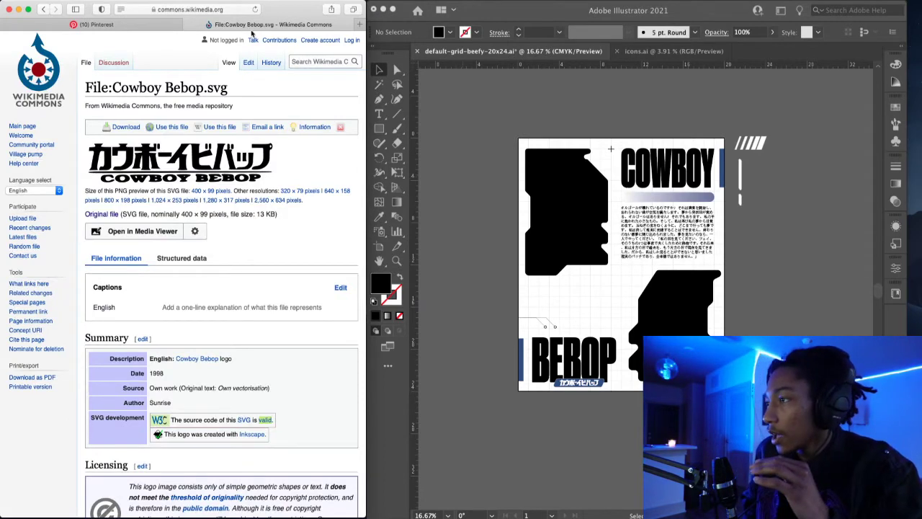
pyautogui.click(128, 26)
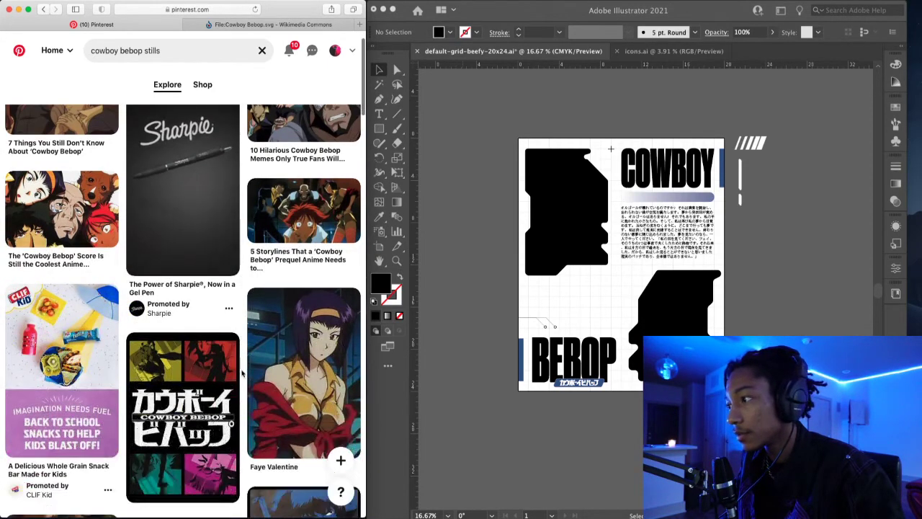
pyautogui.scroll(-5, 243, 373)
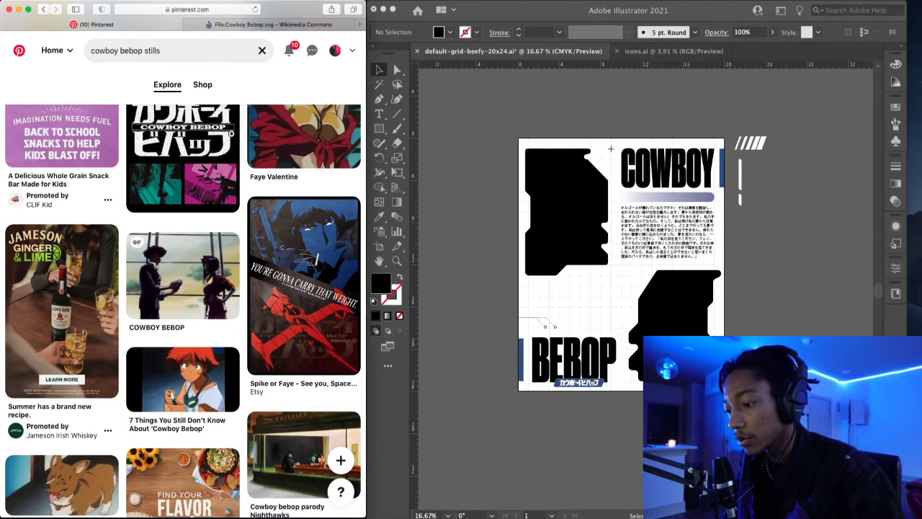
# - Open the saved Cowboy Bebop still of the character eating noodles and place its window over the browser, beside the poster
pyautogui.click(611, 149)
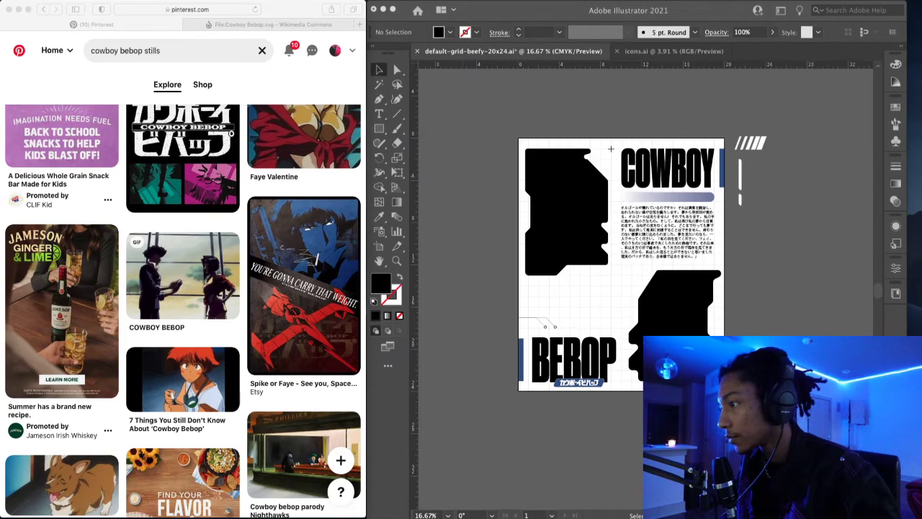
pyautogui.moveTo(599, 176); pyautogui.dragTo(326, 35)
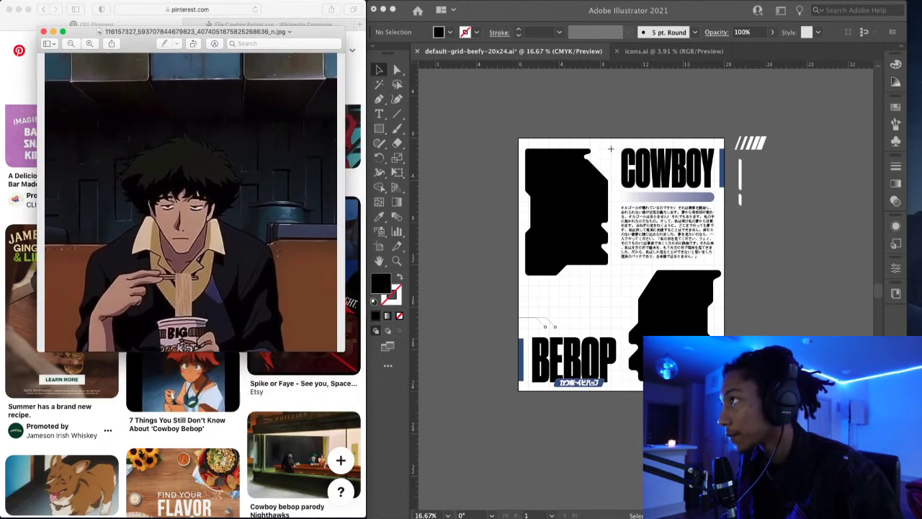
# - Close the noodle still's window and the Pinterest and Wikimedia Commons pages, leaving an empty browser page
pyautogui.click(43, 31)
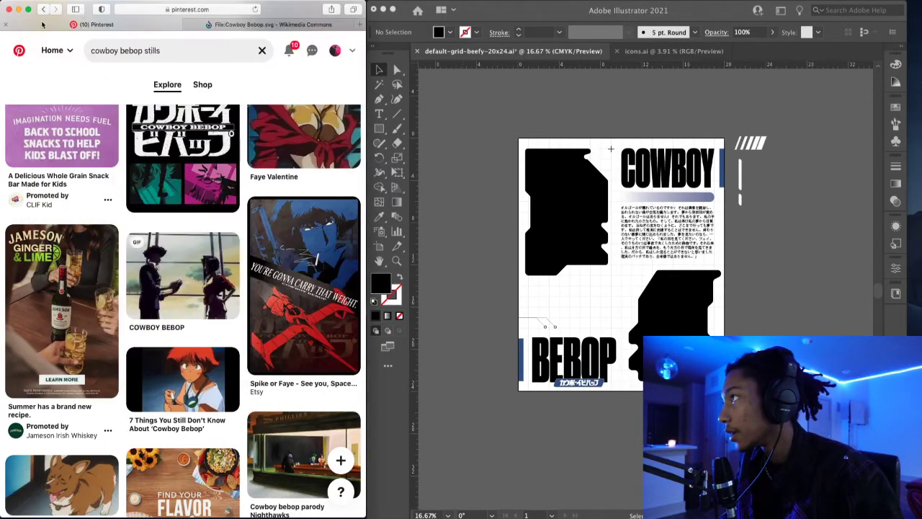
pyautogui.click(5, 26)
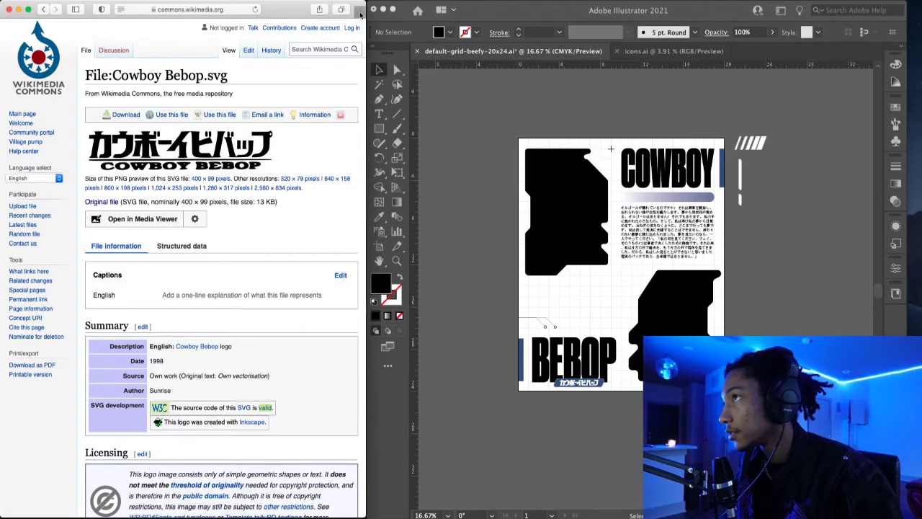
pyautogui.click(45, 9)
pyautogui.click(6, 26)
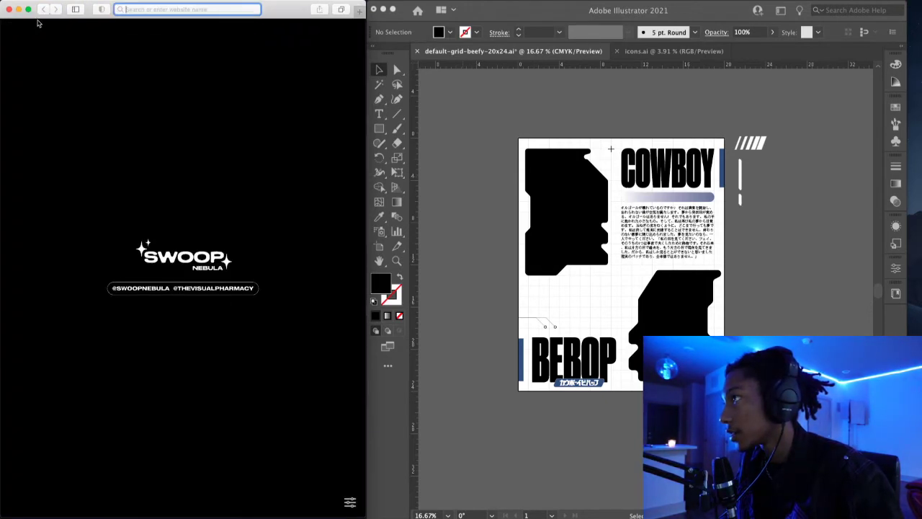
pyautogui.moveTo(271, 12); pyautogui.dragTo(248, 12)
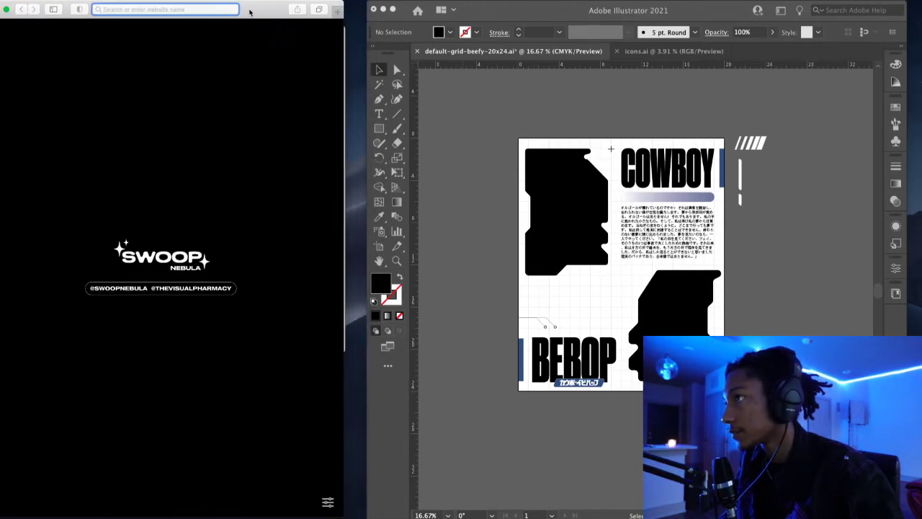
pyautogui.click(344, 34)
pyautogui.moveTo(303, 37); pyautogui.dragTo(316, 57)
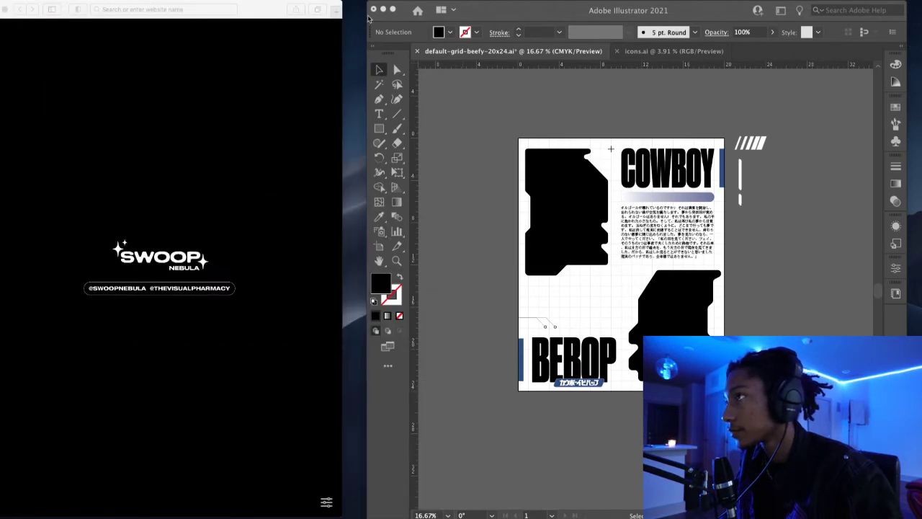
pyautogui.moveTo(266, 12); pyautogui.dragTo(289, 9)
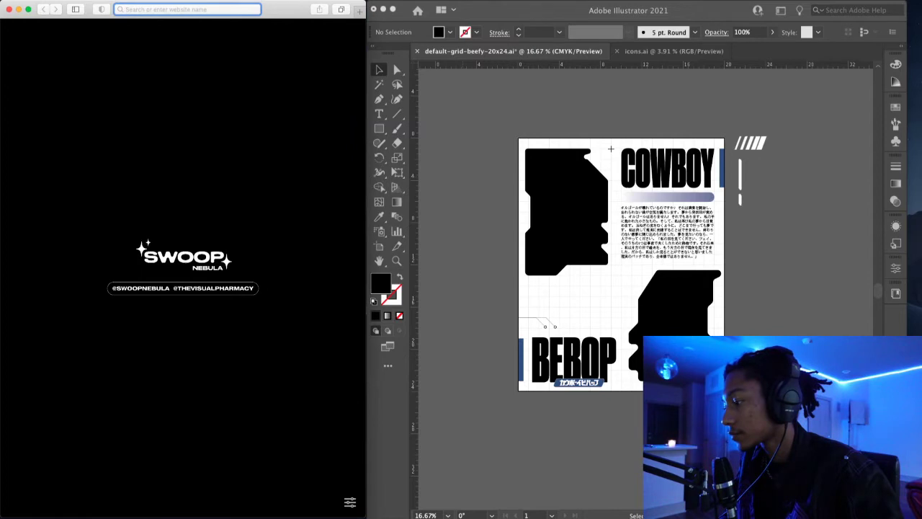
# - Place the noodle still over the empty browser page and preview the close-up red-jacket still, narrowing its preview to fit beside the poster
pyautogui.press('super+Tab')
pyautogui.moveTo(416, 203); pyautogui.dragTo(141, 75)
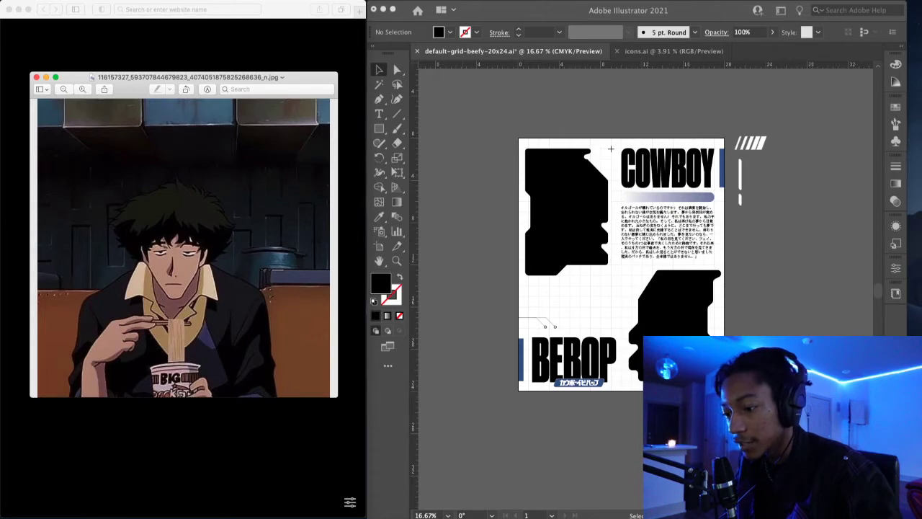
pyautogui.click(611, 149)
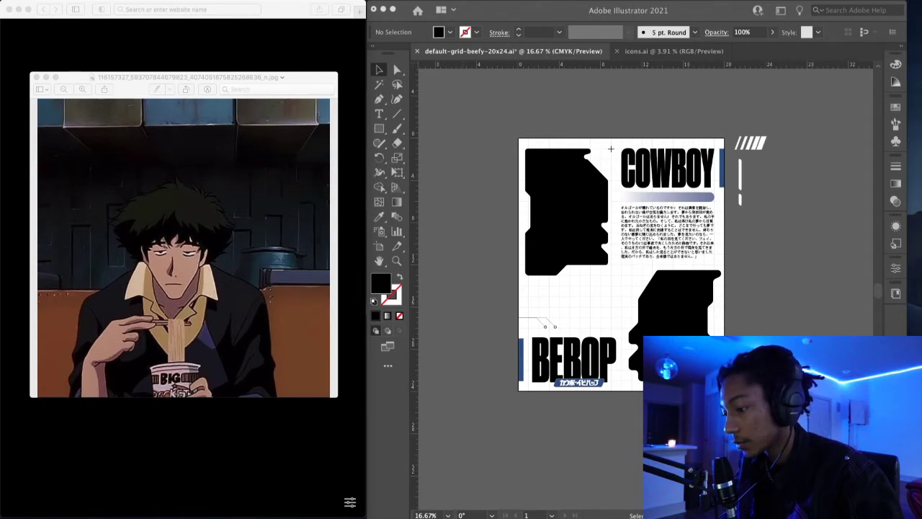
pyautogui.moveTo(620, 175); pyautogui.dragTo(301, 68)
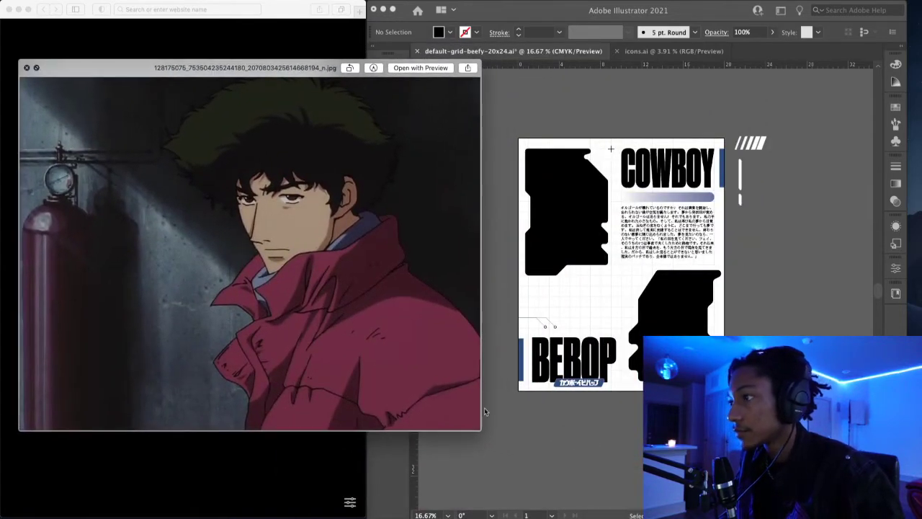
pyautogui.moveTo(475, 429); pyautogui.dragTo(342, 435)
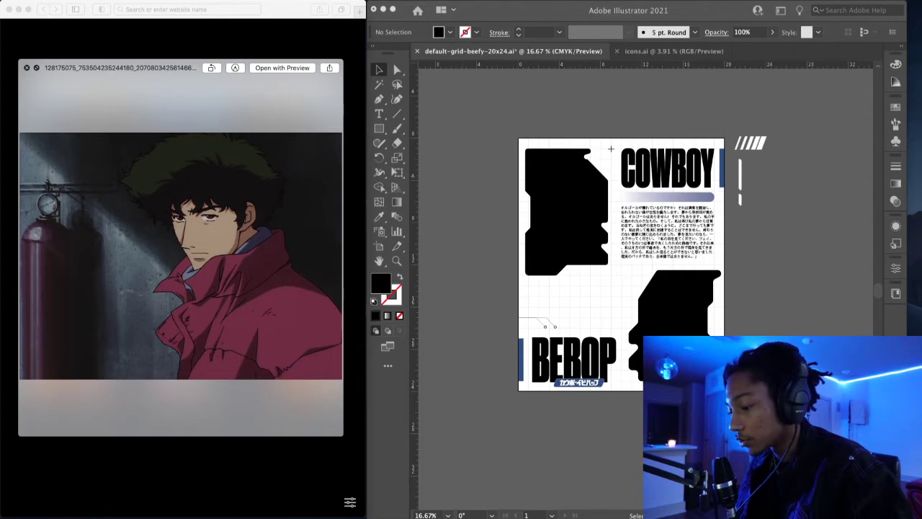
# - Browse the saved Cowboy Bebop stills, comparing the close-up of the gun aimed at the viewer with the closed-eyes shot in the seat
pyautogui.press('Right')
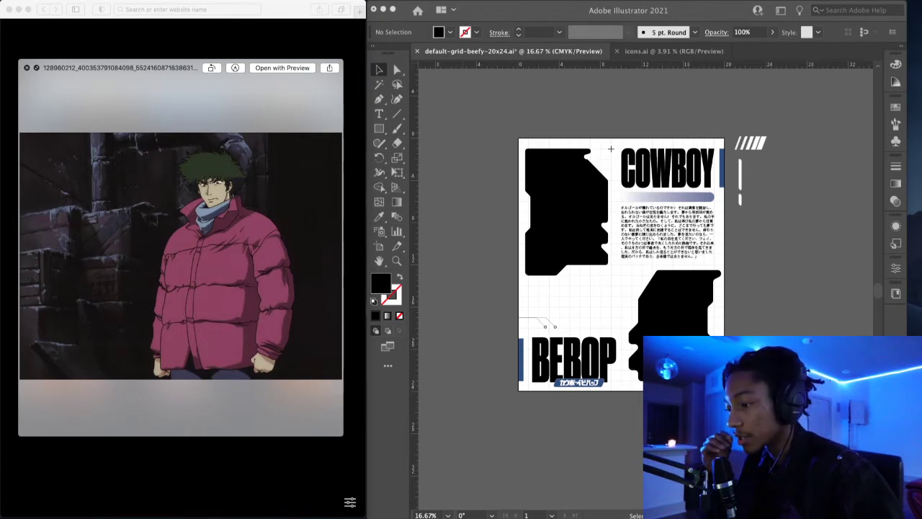
pyautogui.press('Right')
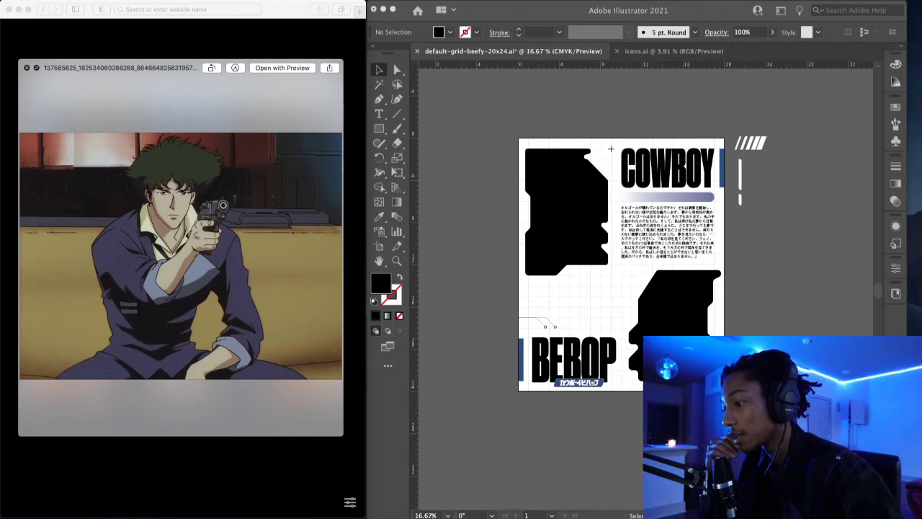
pyautogui.press('Down')
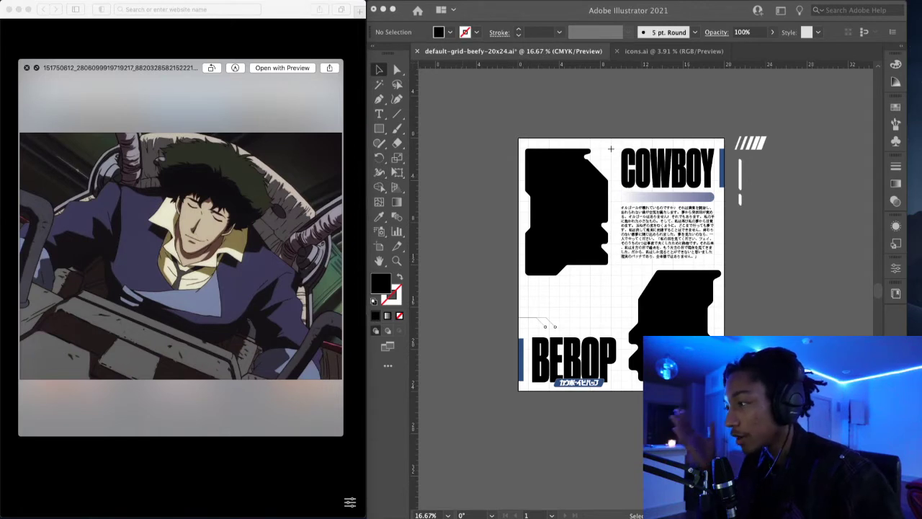
pyautogui.press('Down')
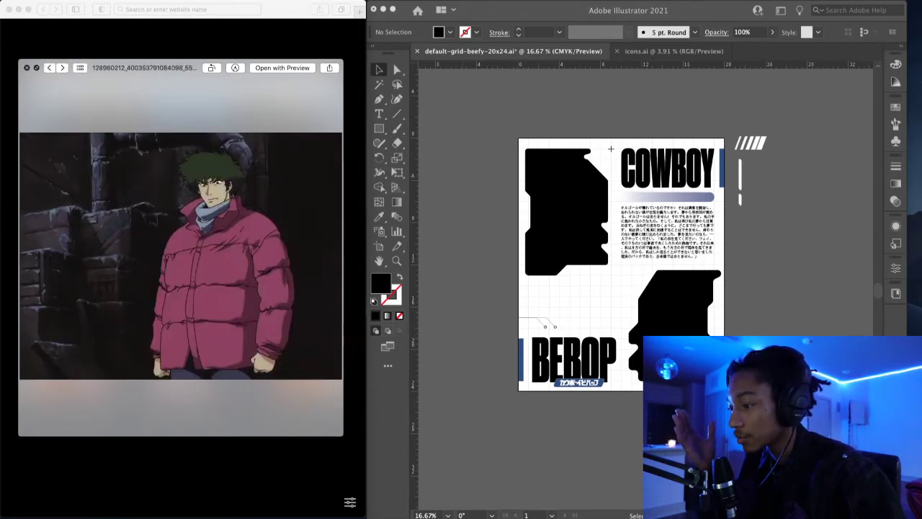
pyautogui.press('Down')
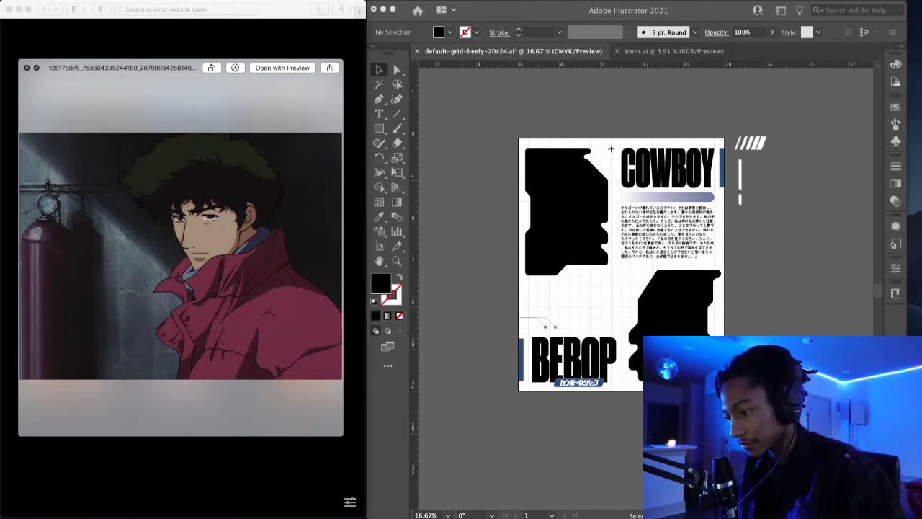
pyautogui.press('Down')
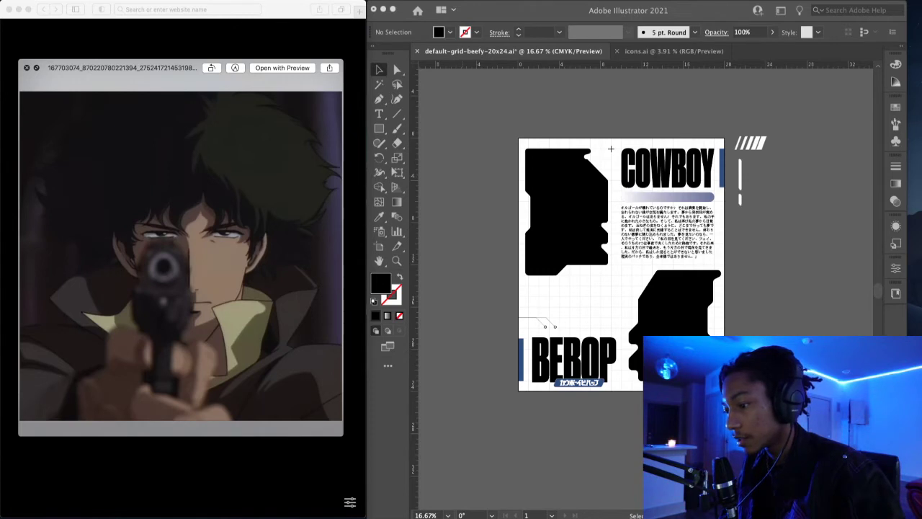
pyautogui.press('Up')
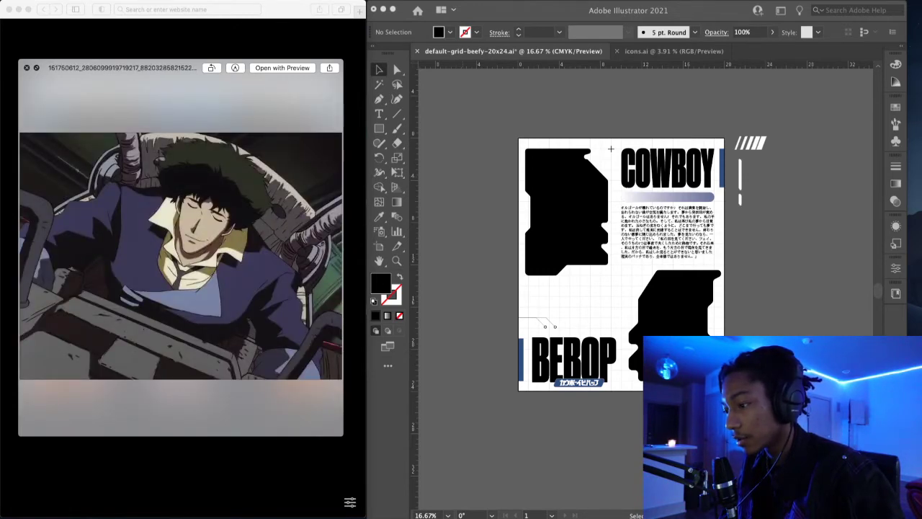
pyautogui.press('Down')
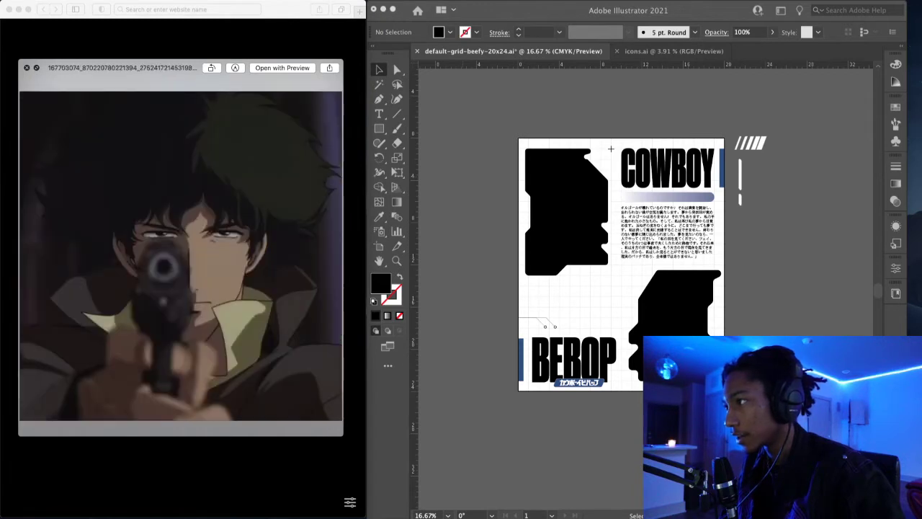
pyautogui.press('Up')
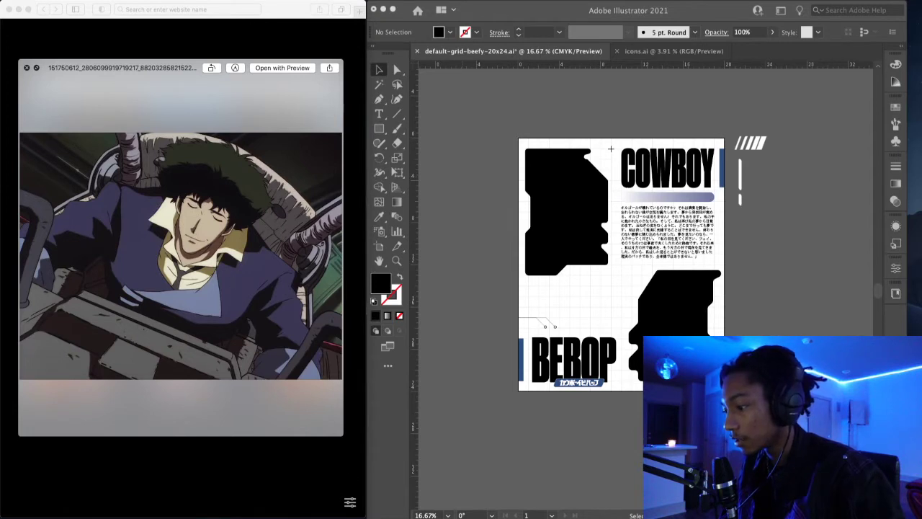
pyautogui.press('Down')
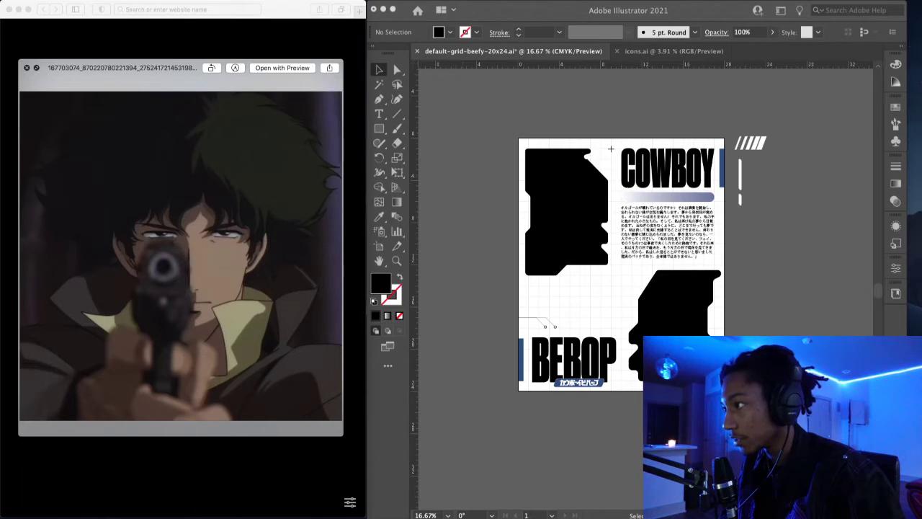
pyautogui.press('Down')
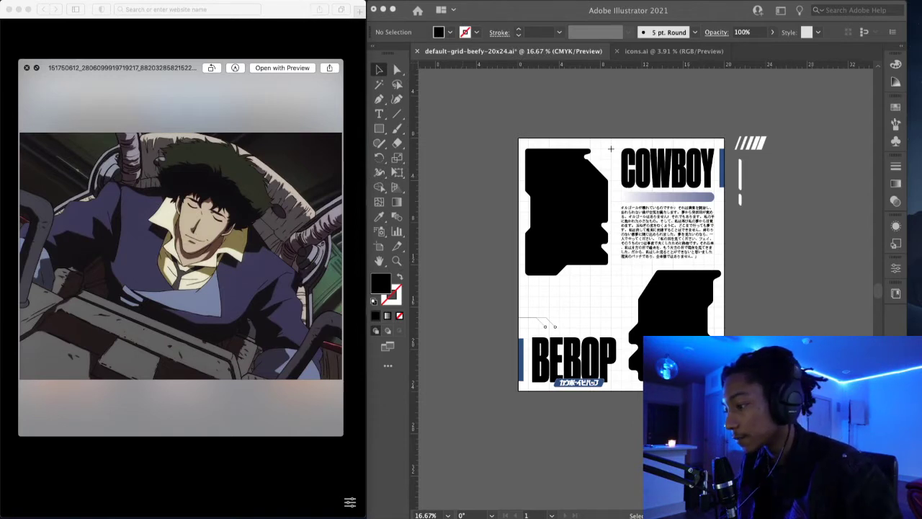
# - Review the saved stills again, including the corgi, noodle, red-jacket, navy-suit gun and closed-eyes shots, as candidates for the poster's black shapes
pyautogui.press('Up')
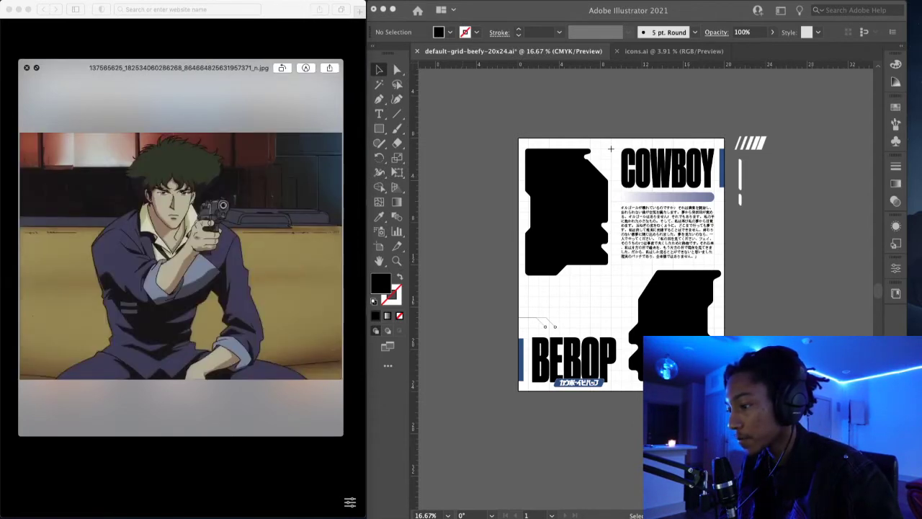
pyautogui.press('Up')
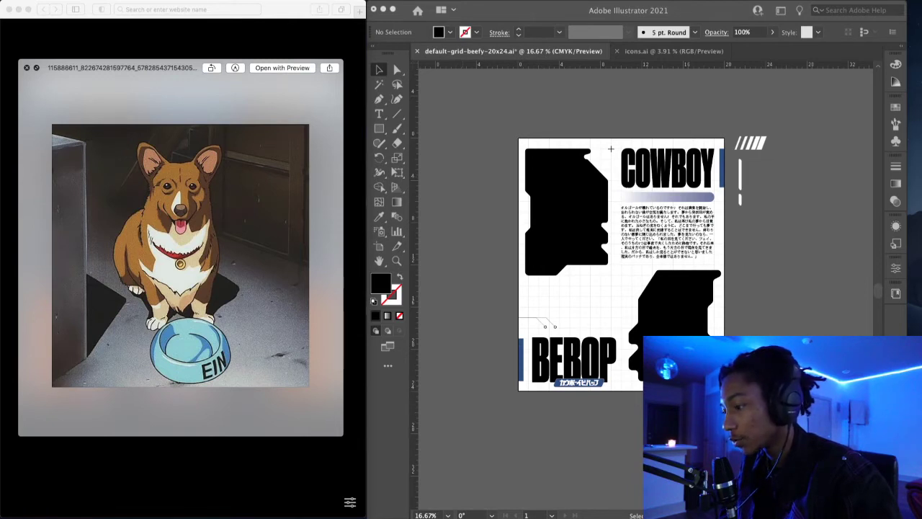
pyautogui.press('Up')
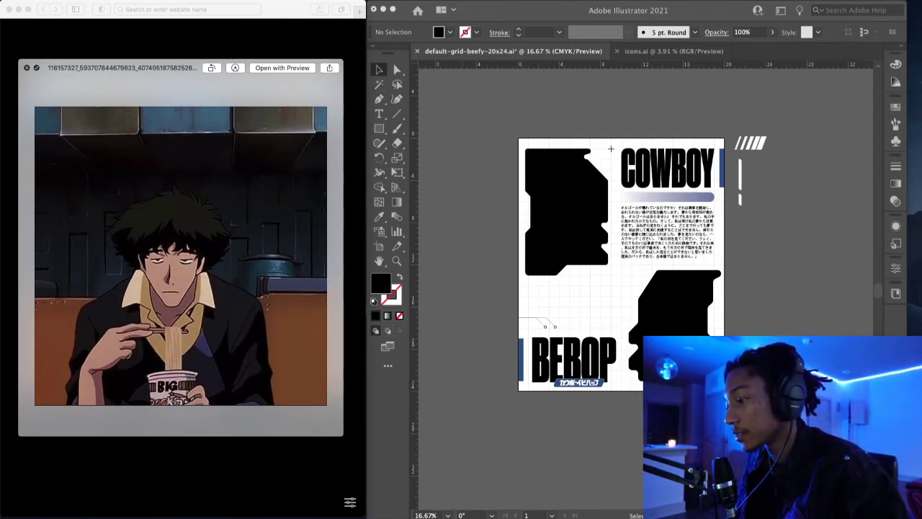
pyautogui.press('Down')
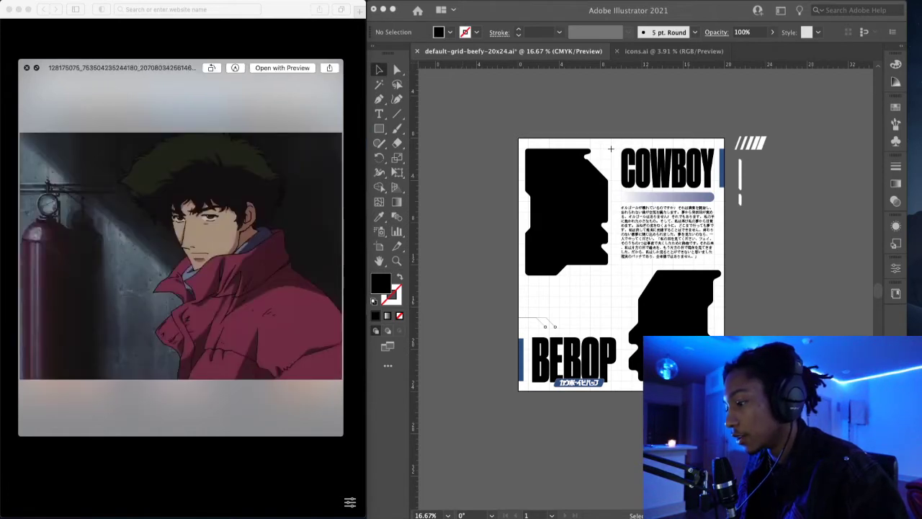
pyautogui.press('Down')
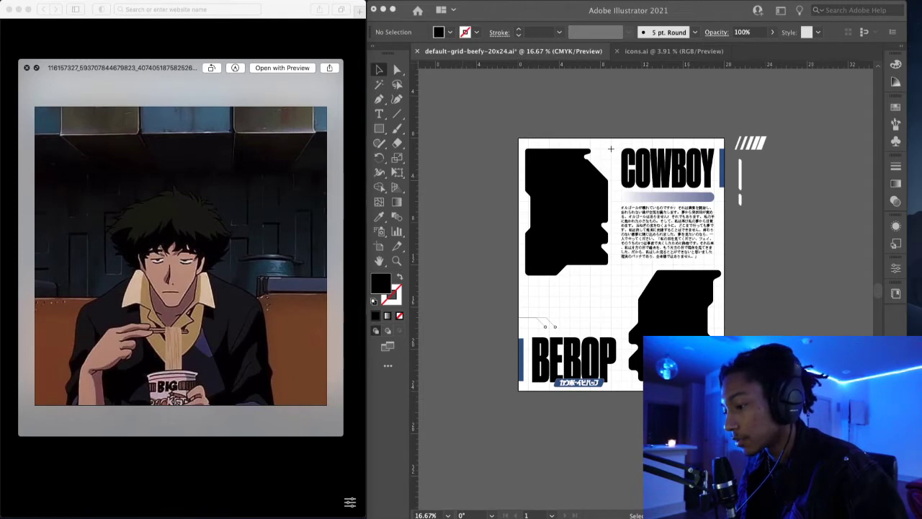
pyautogui.press('Down')
pyautogui.press('Down')
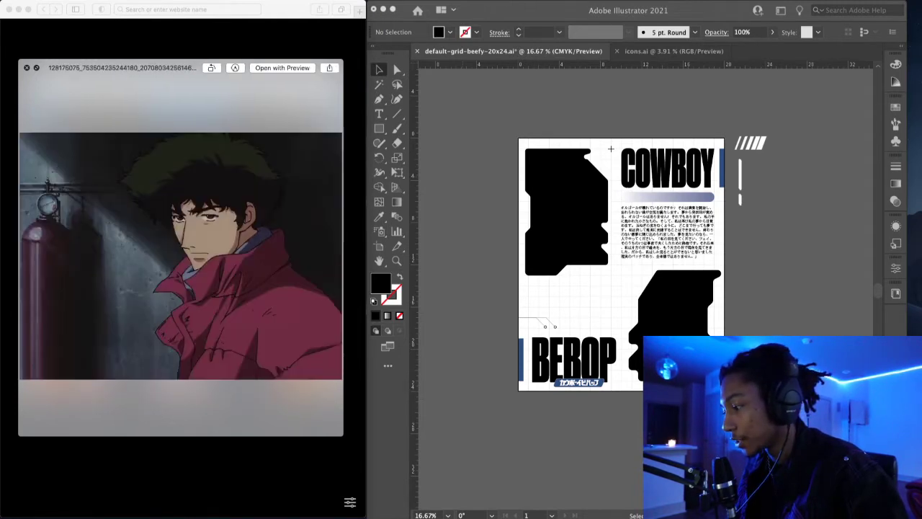
pyautogui.press('Down')
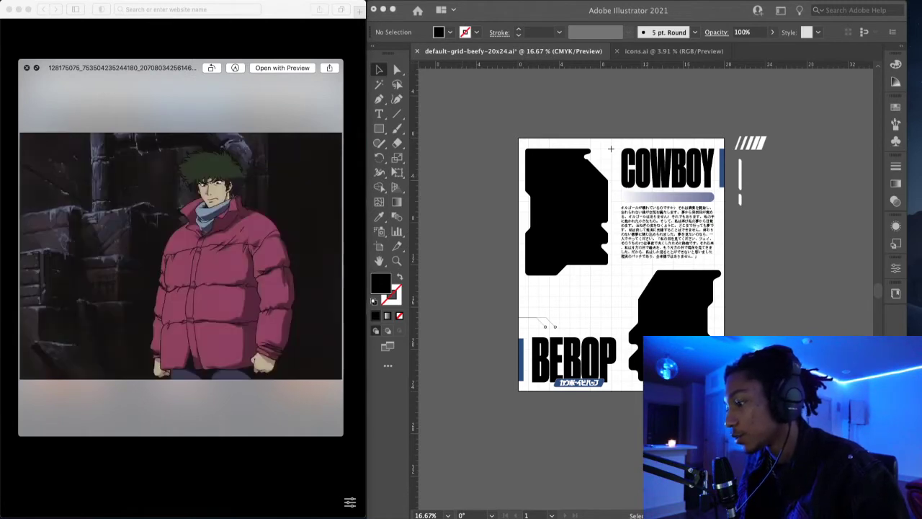
pyautogui.press('Down')
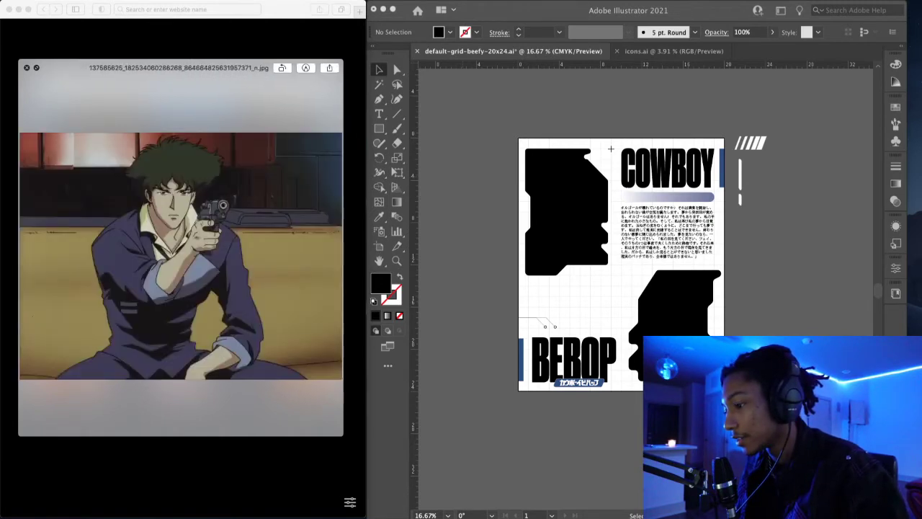
pyautogui.press('Down')
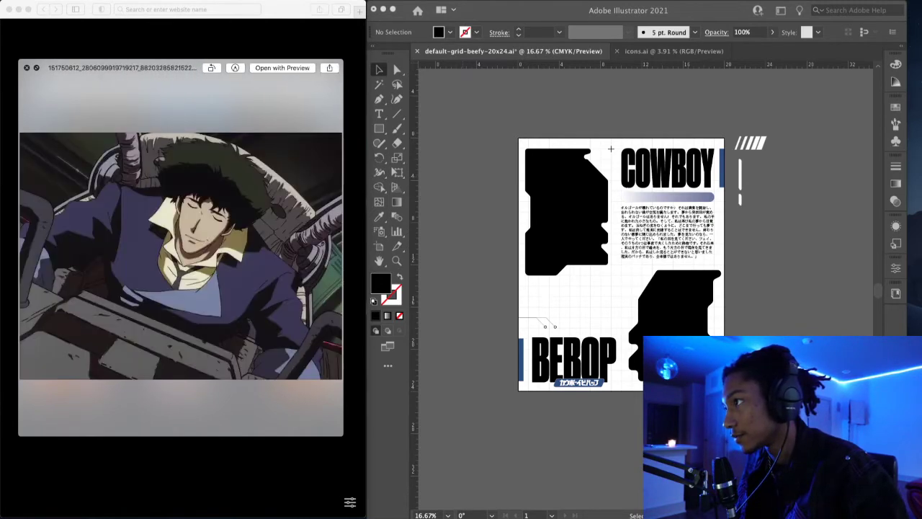
pyautogui.press('Down')
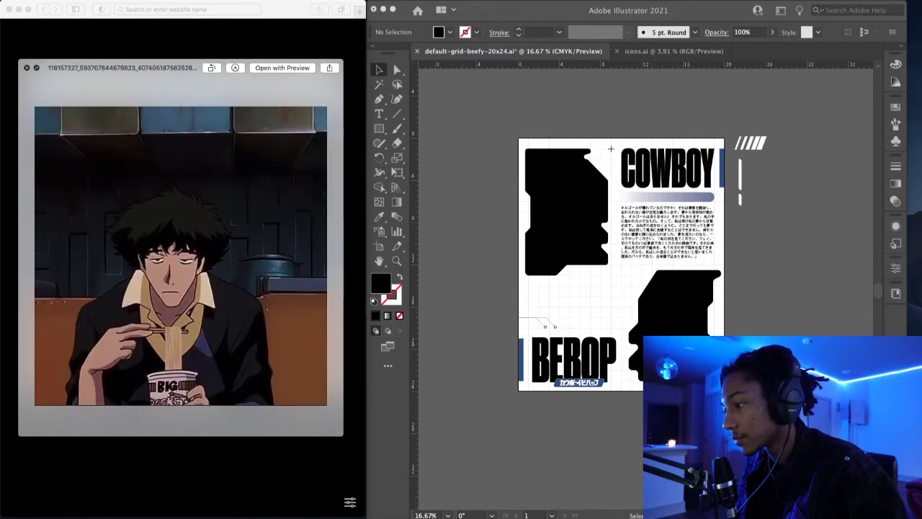
pyautogui.press('Down')
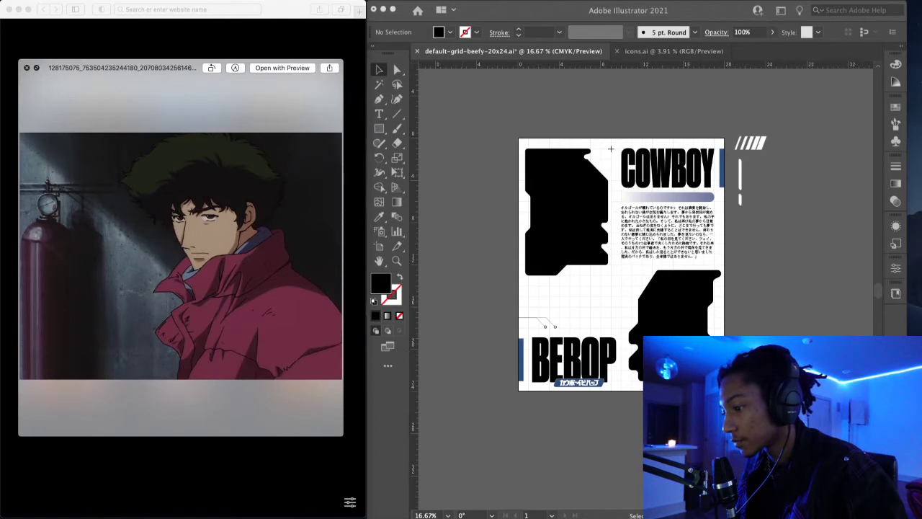
pyautogui.press('Down')
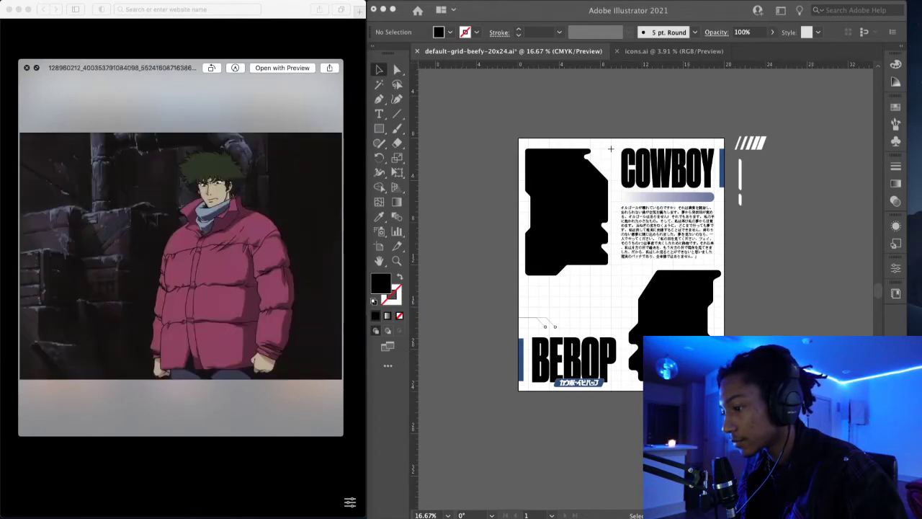
pyautogui.press('Down')
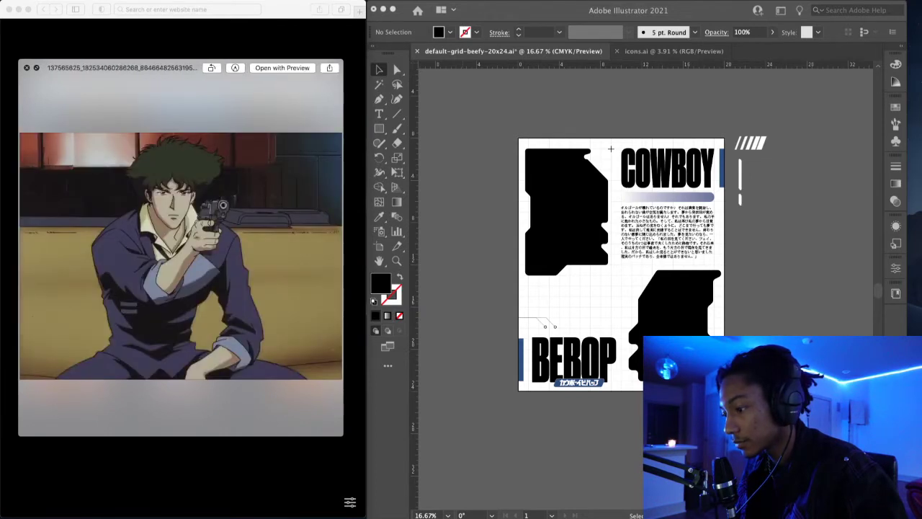
pyautogui.press('Down')
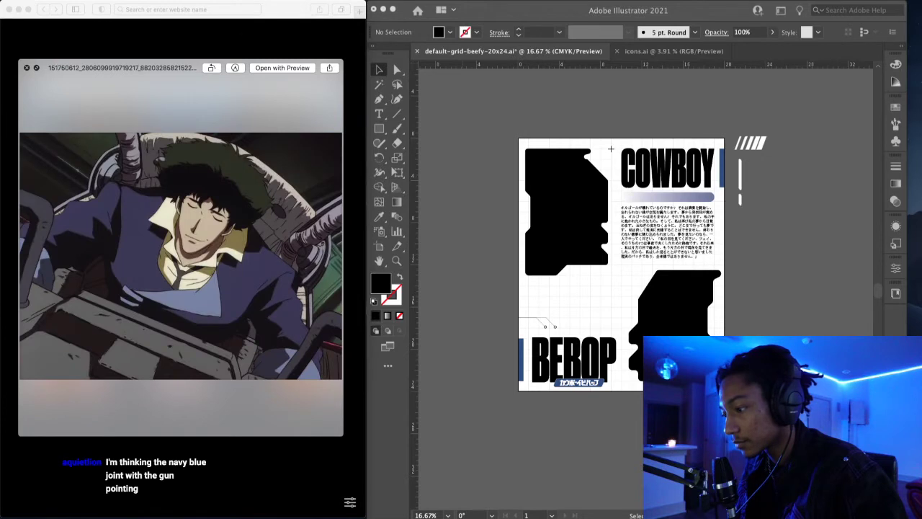
# - Compare the saved stills once more, including the noodle, both red-jacket, navy-suit gun and closed-eyes shots, for the poster's black shapes
pyautogui.press('Down')
pyautogui.press('Down')
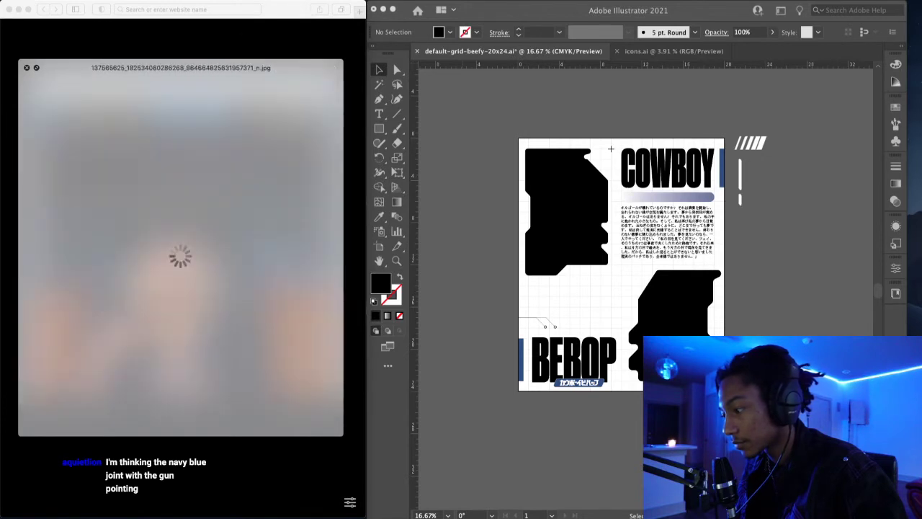
pyautogui.press('Down')
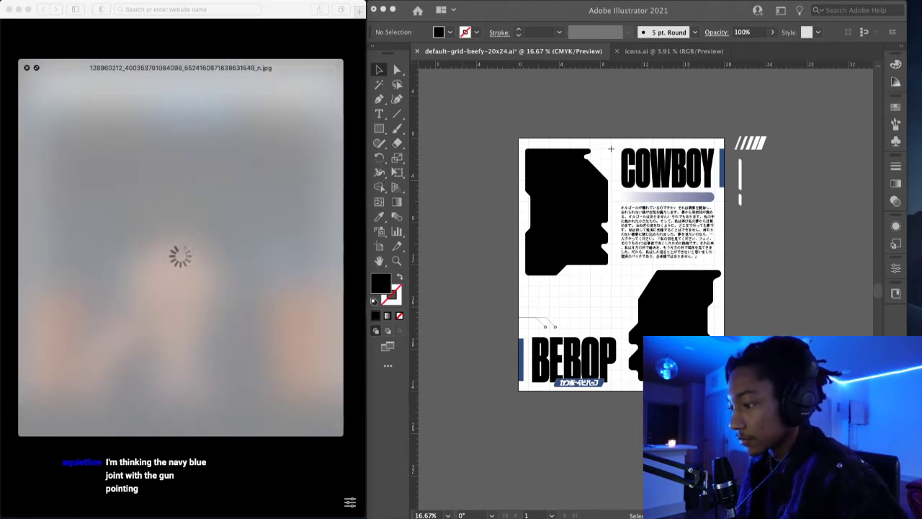
pyautogui.press('Down')
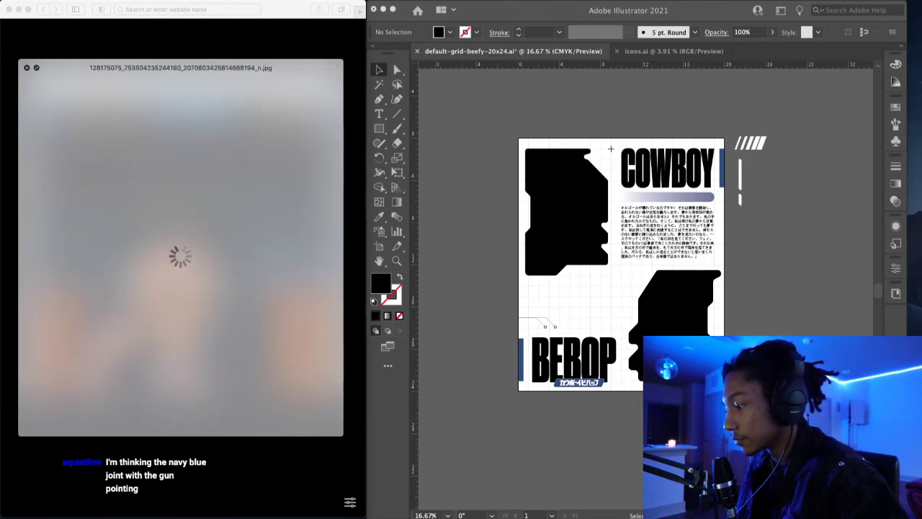
pyautogui.press('Down')
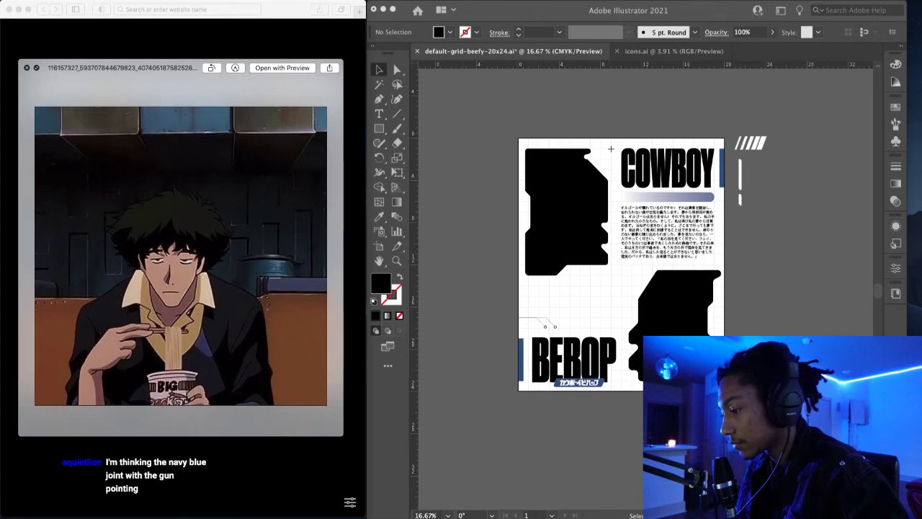
pyautogui.press('Down')
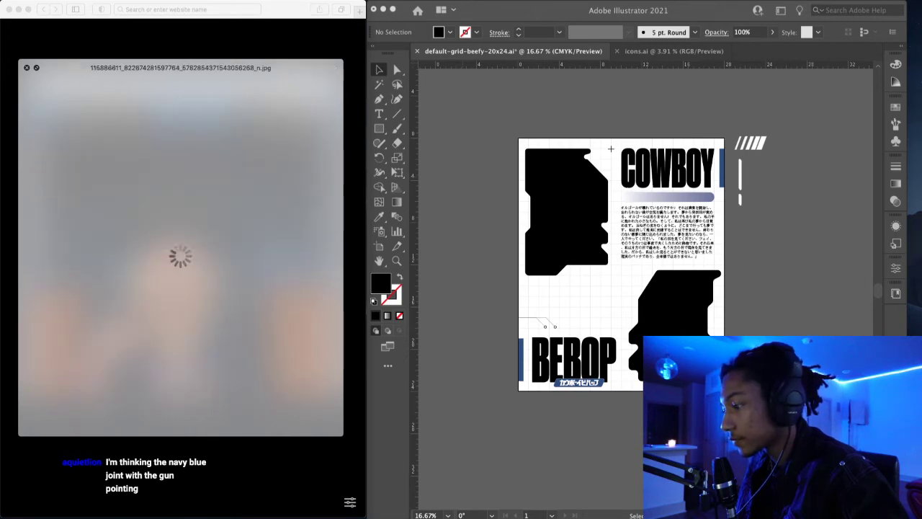
pyautogui.press('Down')
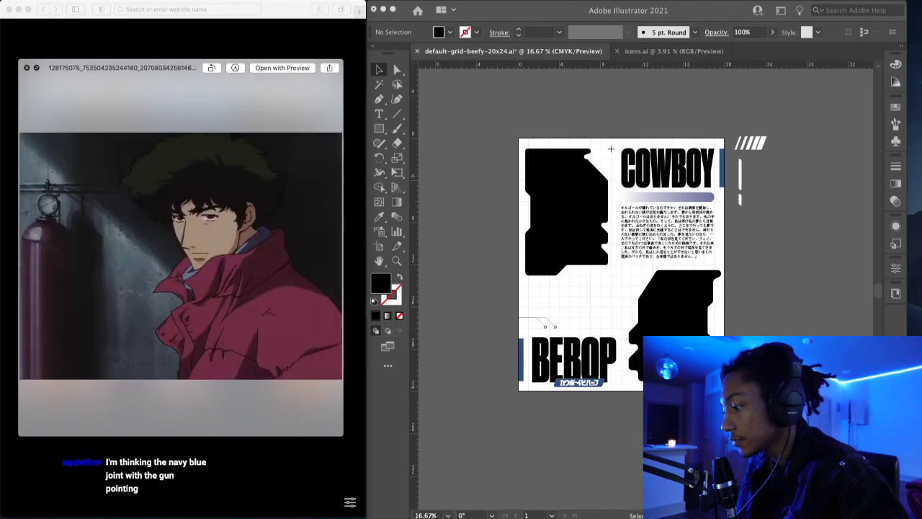
pyautogui.press('Down')
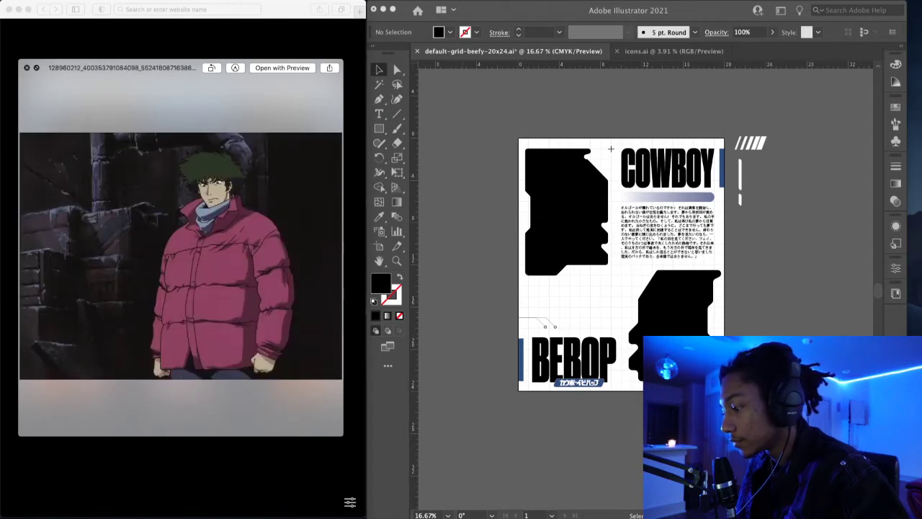
pyautogui.press('Down')
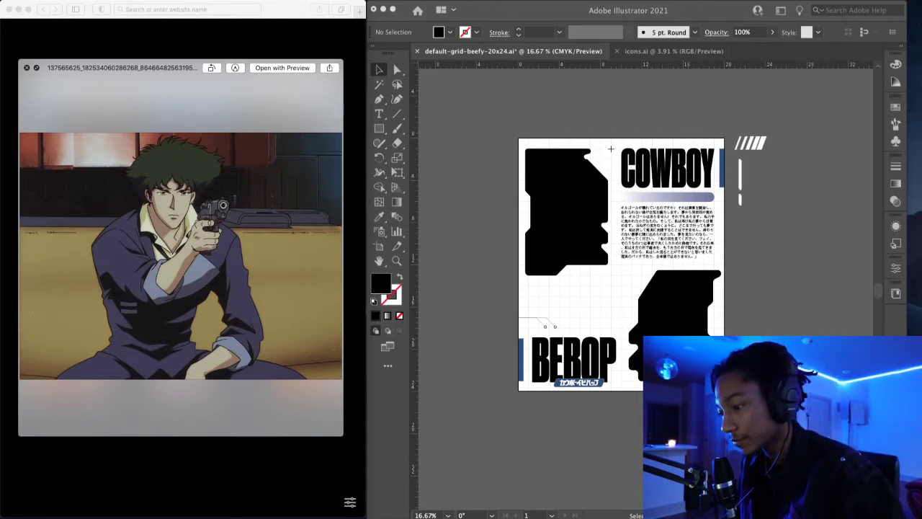
pyautogui.press('Down')
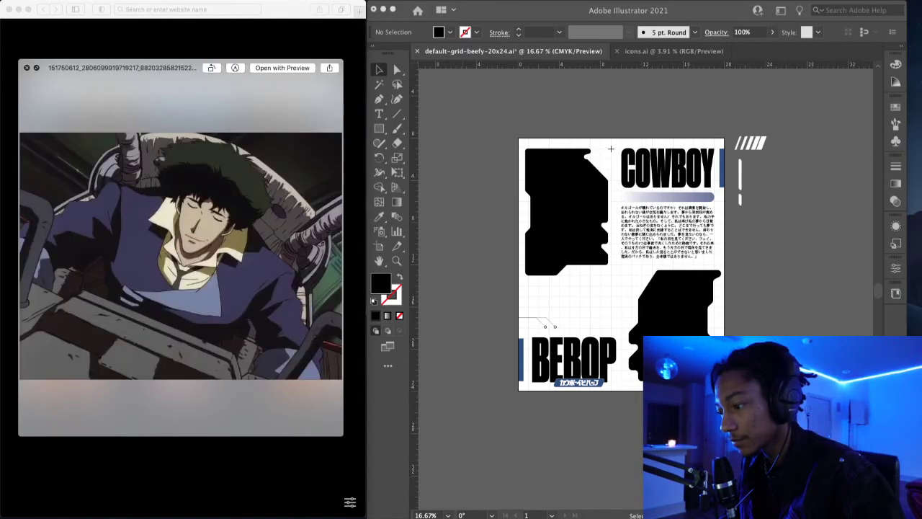
# - Try to place the closed-eyes still beside the poster, and close the image preview and the noodle still's window
pyautogui.moveTo(772, 404); pyautogui.dragTo(772, 332)
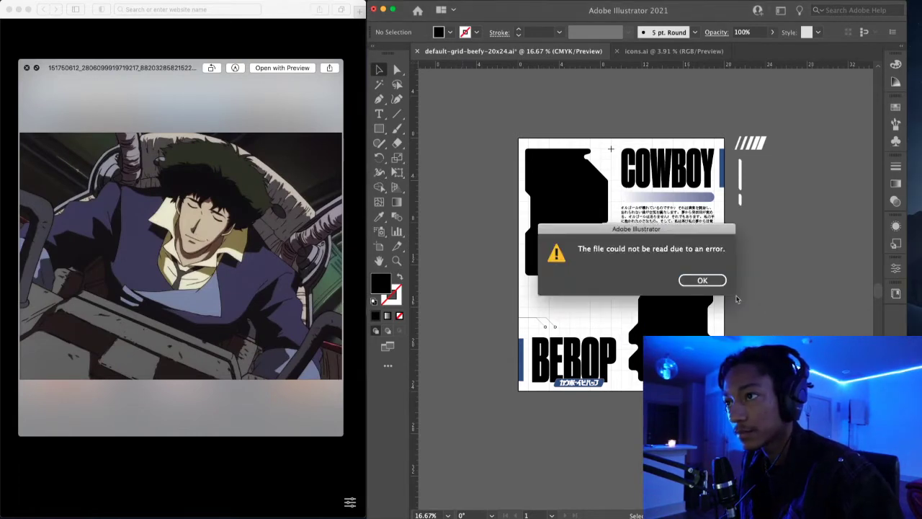
pyautogui.click(703, 280)
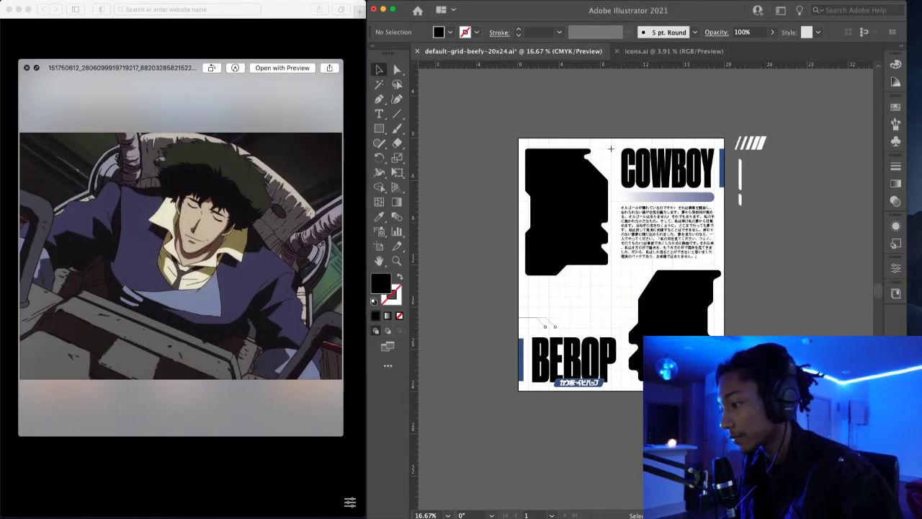
pyautogui.click(913, 418)
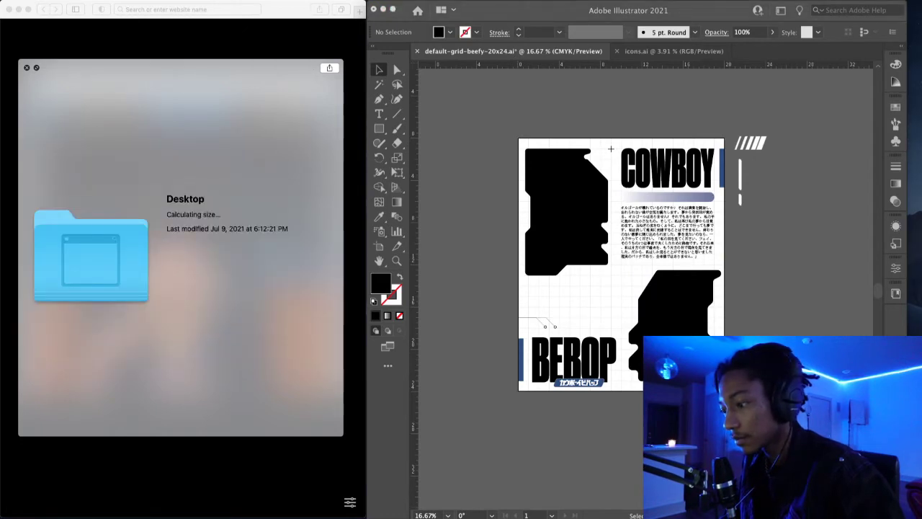
pyautogui.click(27, 67)
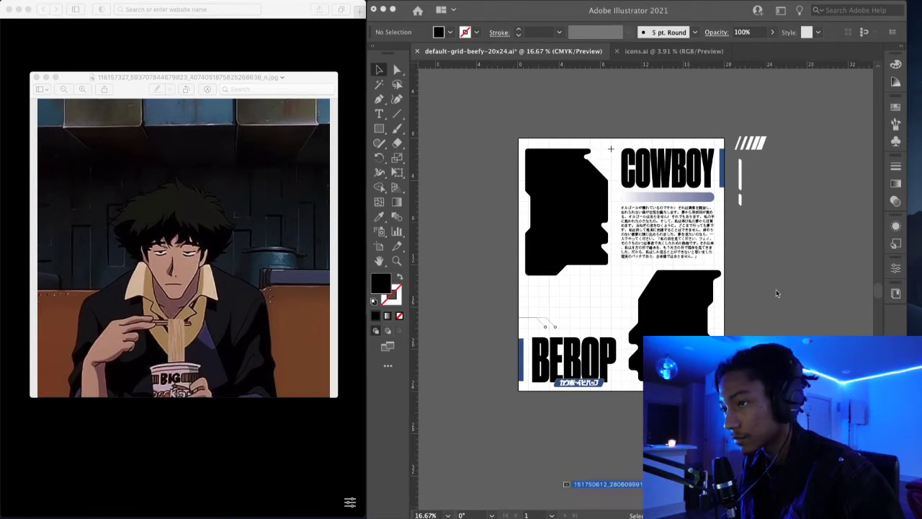
pyautogui.click(702, 282)
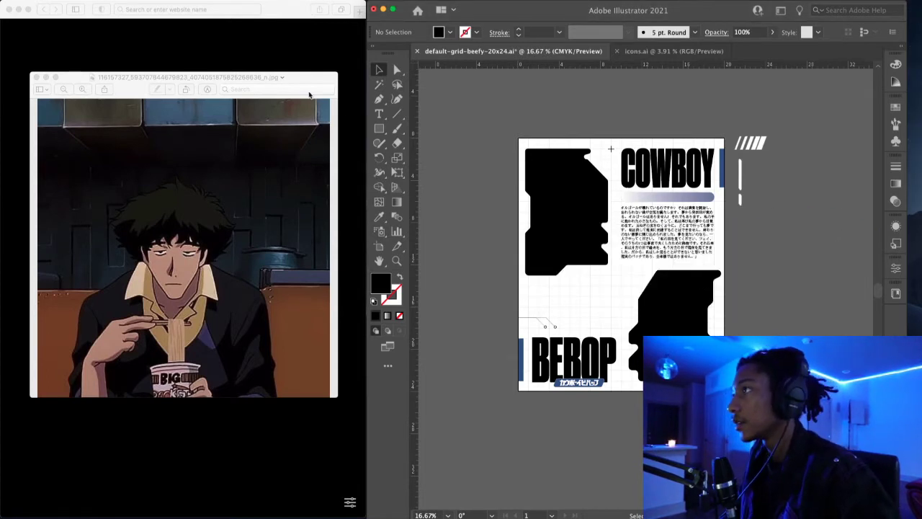
pyautogui.click(36, 77)
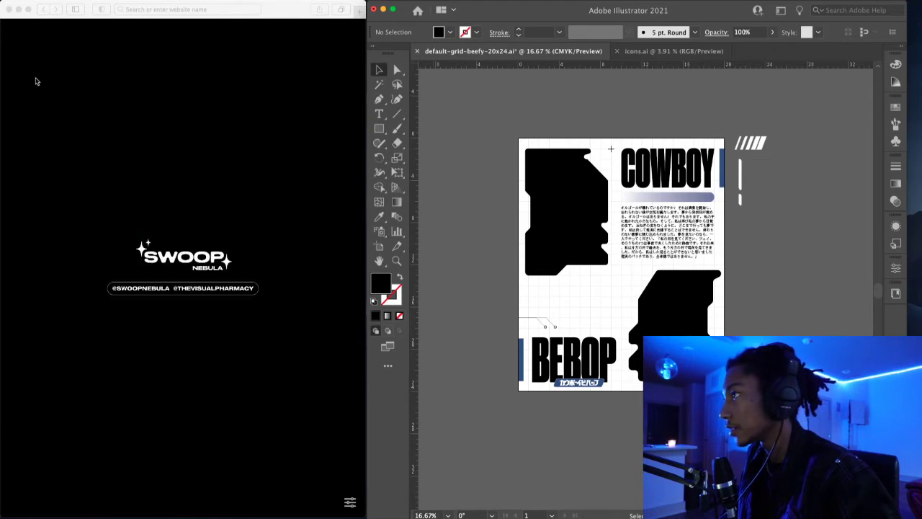
# - Search the web for "convert jpg to png" in a new browser page and open the jpg2png.com converter
pyautogui.click(359, 9)
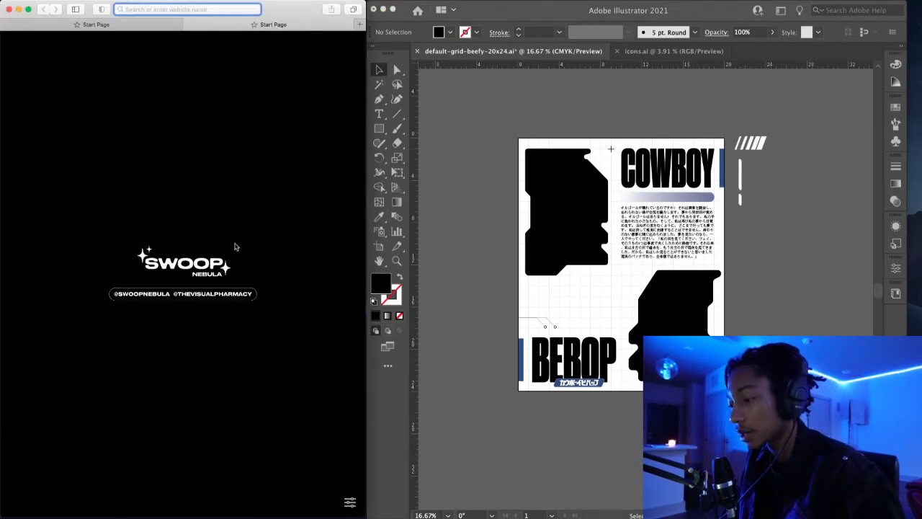
pyautogui.write('convert')
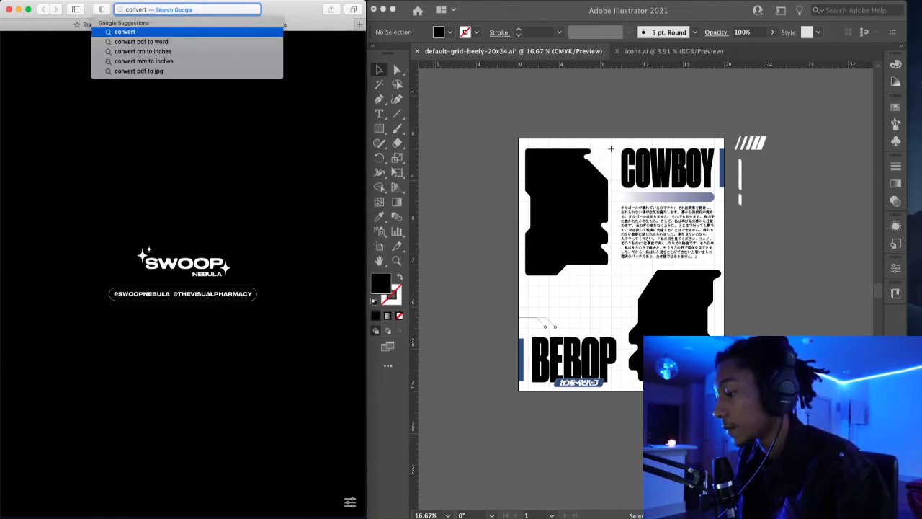
pyautogui.write(' jpg')
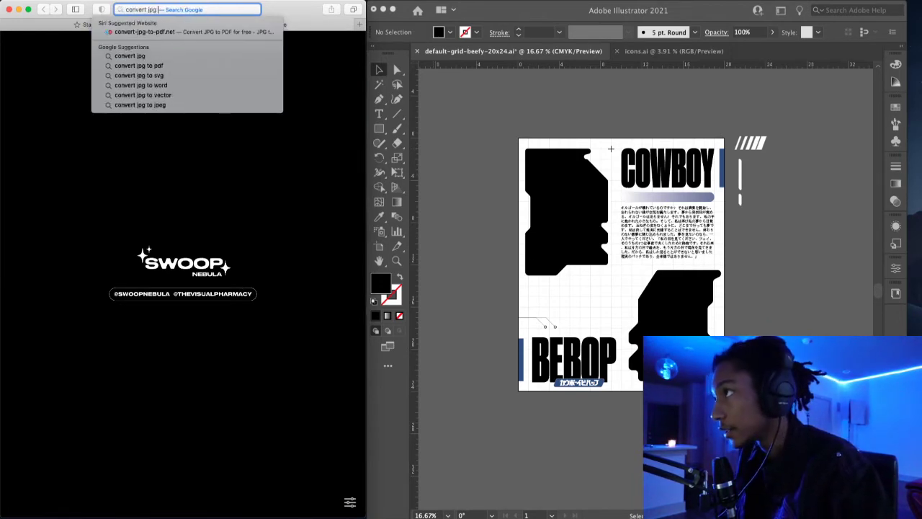
pyautogui.write(' to png')
pyautogui.press('Return')
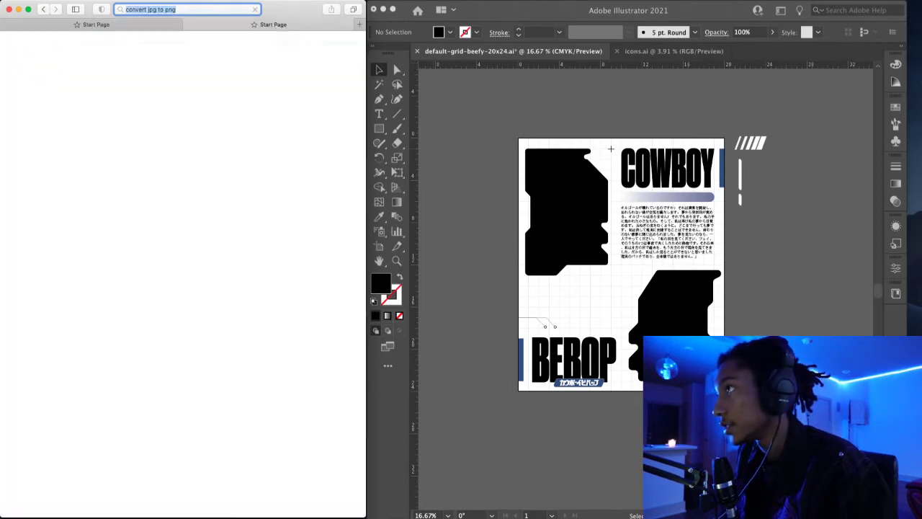
pyautogui.click(151, 139)
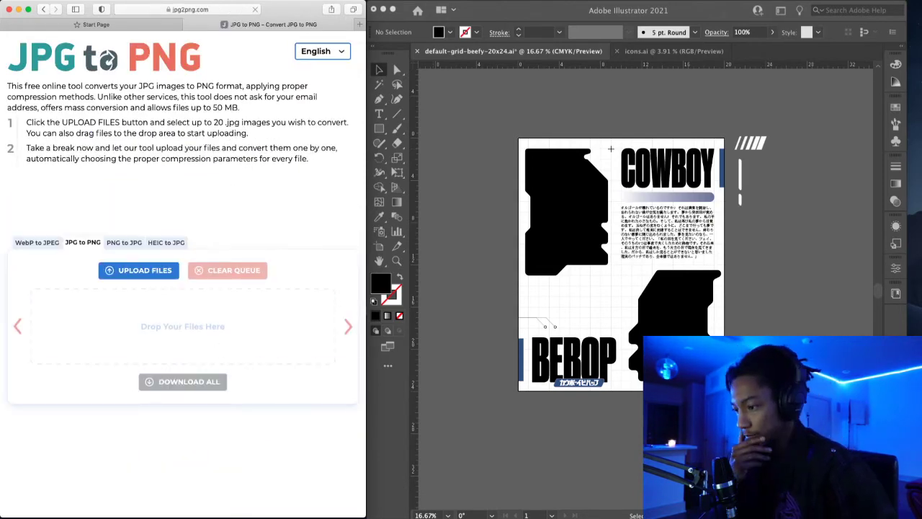
# - Convert the navy-suit gun still to PNG, try to download the converted file, and close the converter page
pyautogui.click(611, 150)
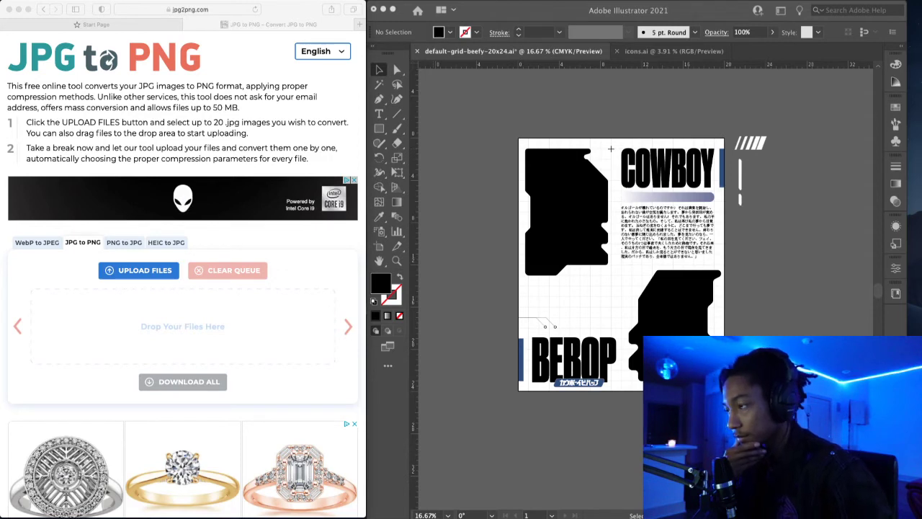
pyautogui.moveTo(787, 516); pyautogui.dragTo(239, 335)
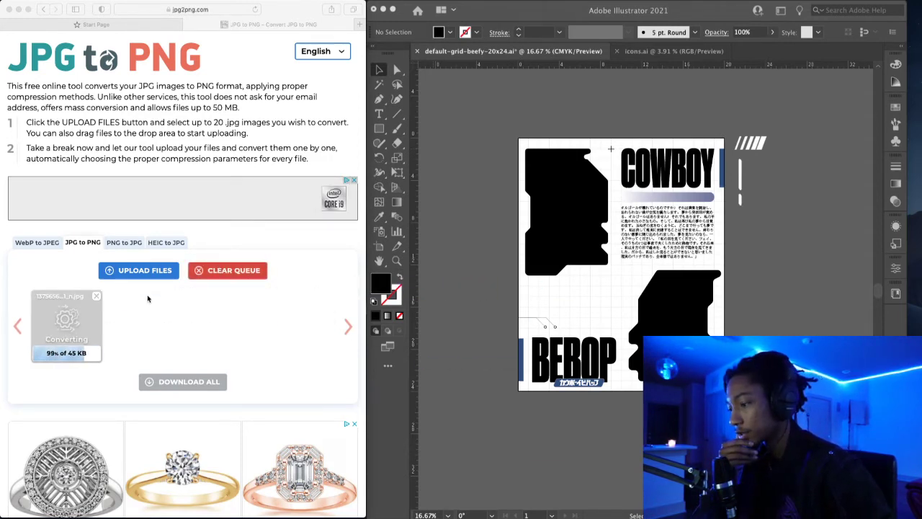
pyautogui.click(85, 355)
pyautogui.click(85, 356)
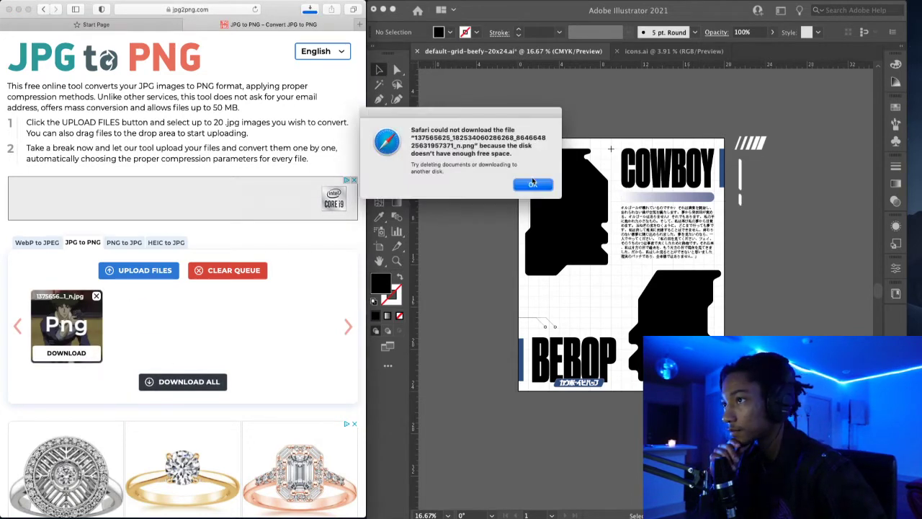
pyautogui.click(532, 184)
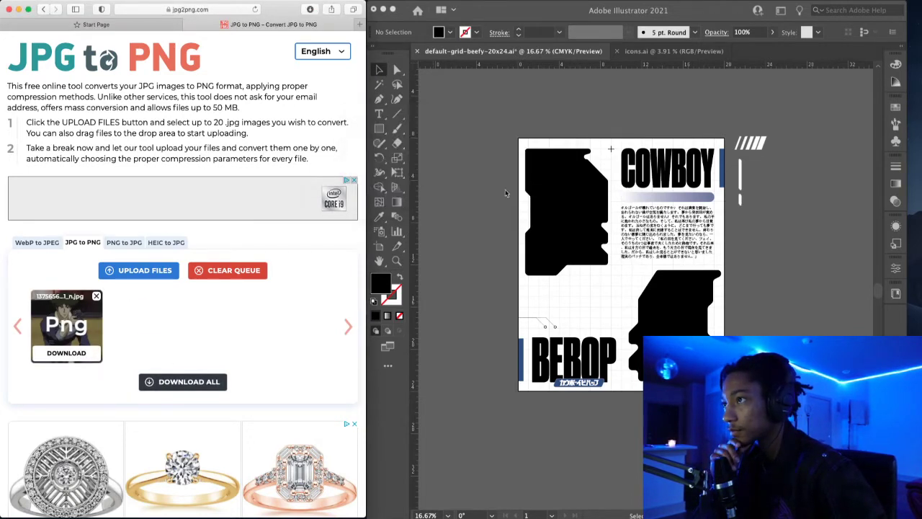
pyautogui.click(188, 25)
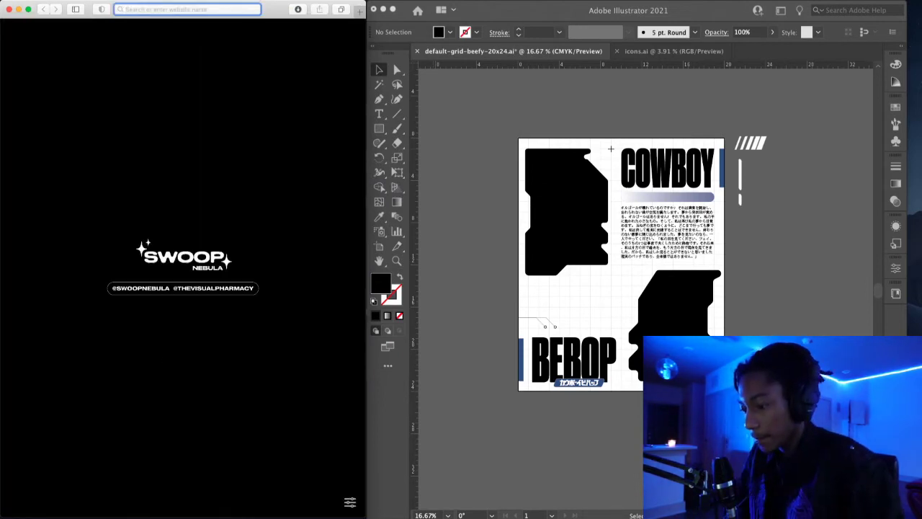
# - Try again to bring a saved still image into the poster document on the empty canvas beside the artboard
pyautogui.press('super+Tab')
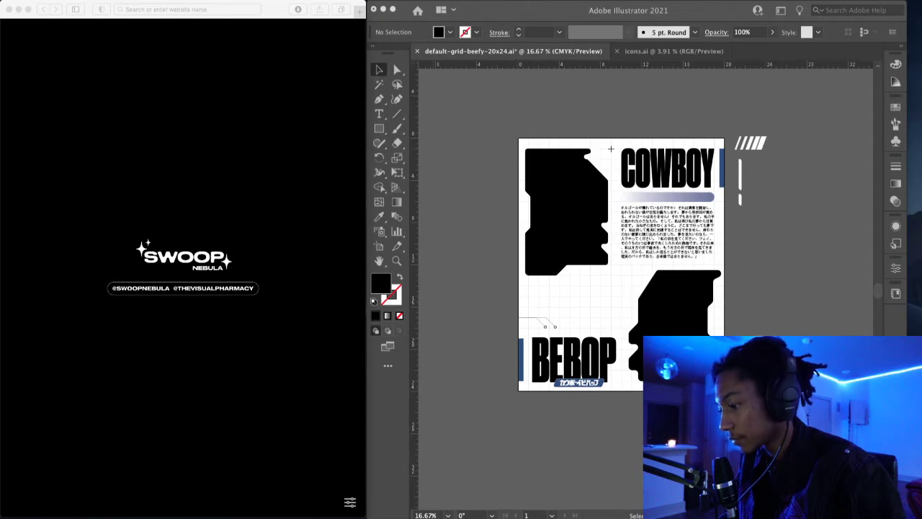
pyautogui.moveTo(921, 302); pyautogui.dragTo(765, 215)
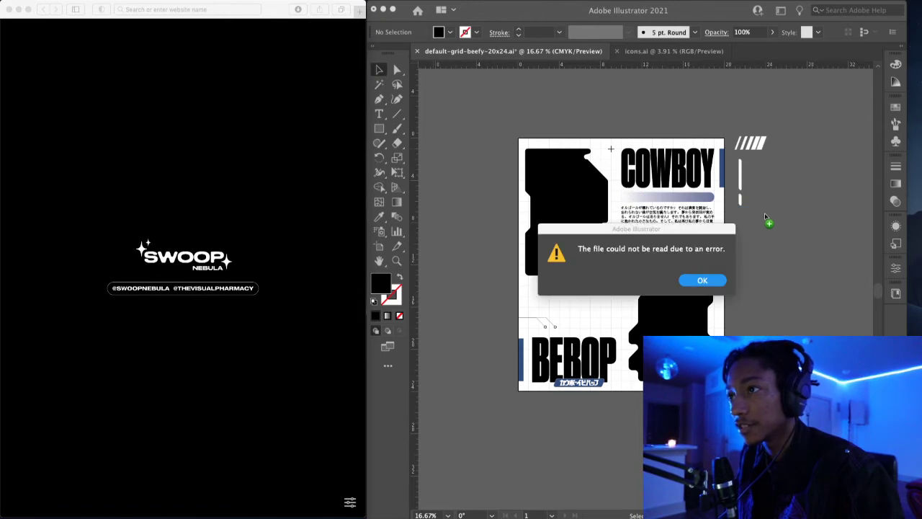
pyautogui.click(682, 232)
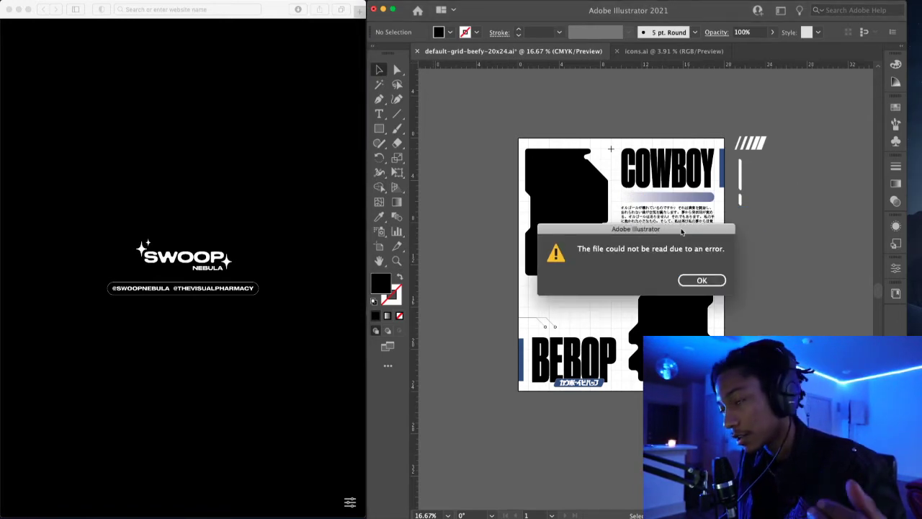
pyautogui.moveTo(681, 232); pyautogui.dragTo(572, 87)
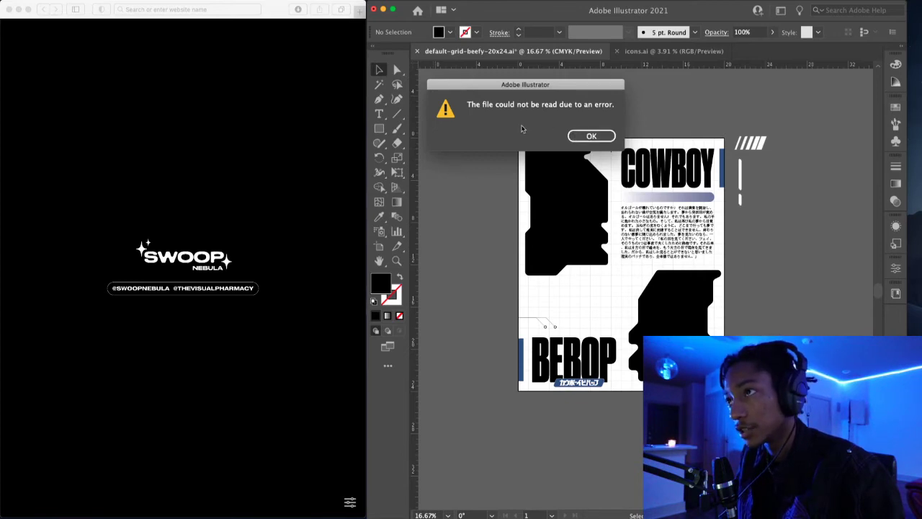
pyautogui.click(588, 136)
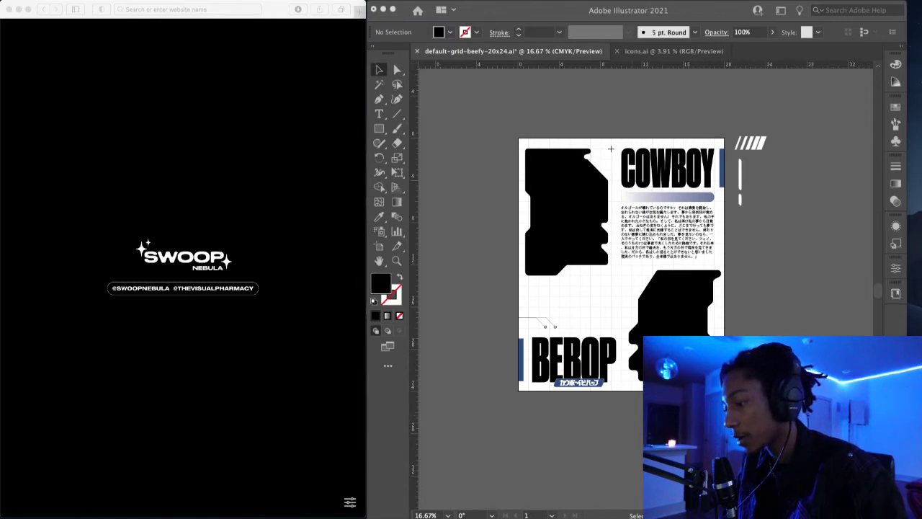
# - Place the navy-suit gun still on the canvas beside the poster, leaving isolation mode and clearing the selection
pyautogui.moveTo(764, 264); pyautogui.dragTo(769, 235)
pyautogui.doubleClick(765, 266)
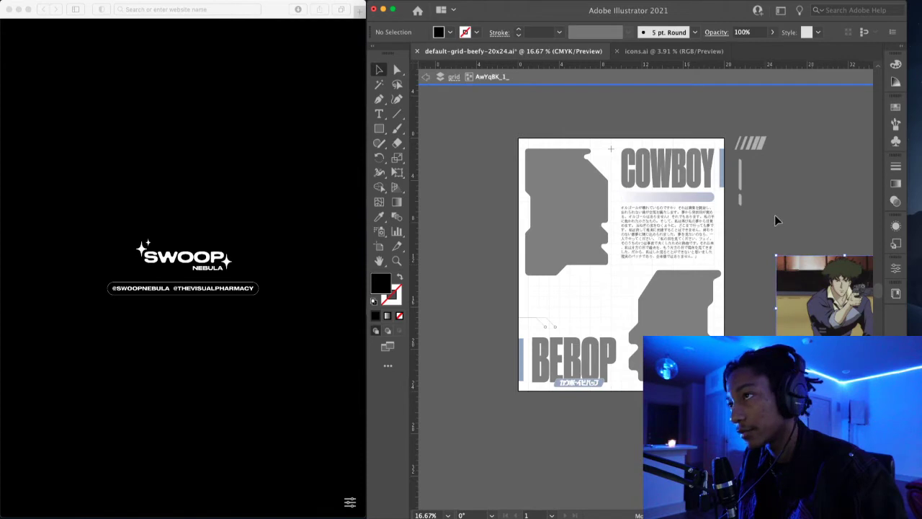
pyautogui.click(725, 234)
pyautogui.doubleClick(767, 206)
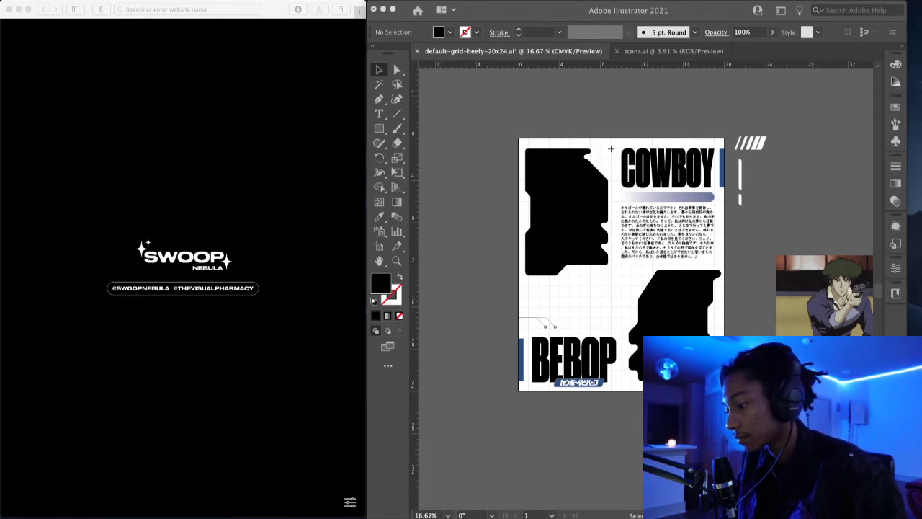
# - Place the closed-eyes still just below the navy-suit gun still, and briefly preview the close-up of the gun aimed at the viewer
pyautogui.click(758, 313)
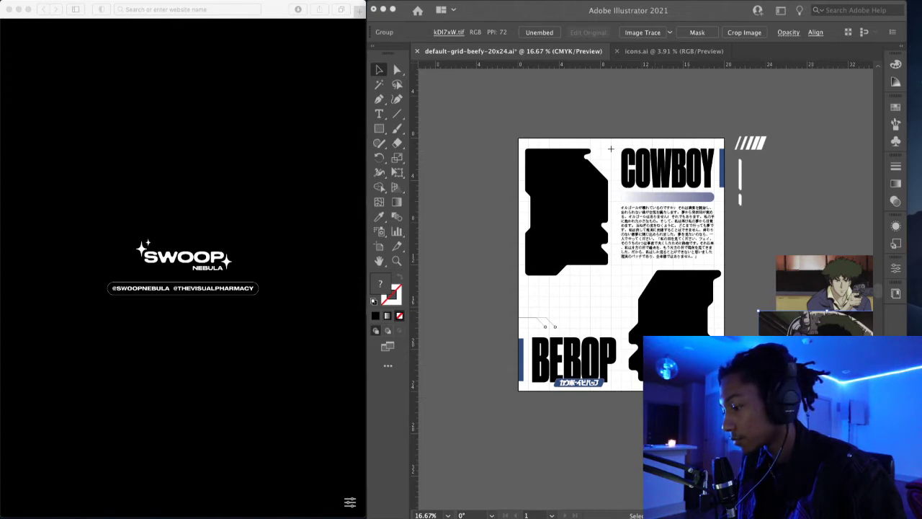
pyautogui.press('space')
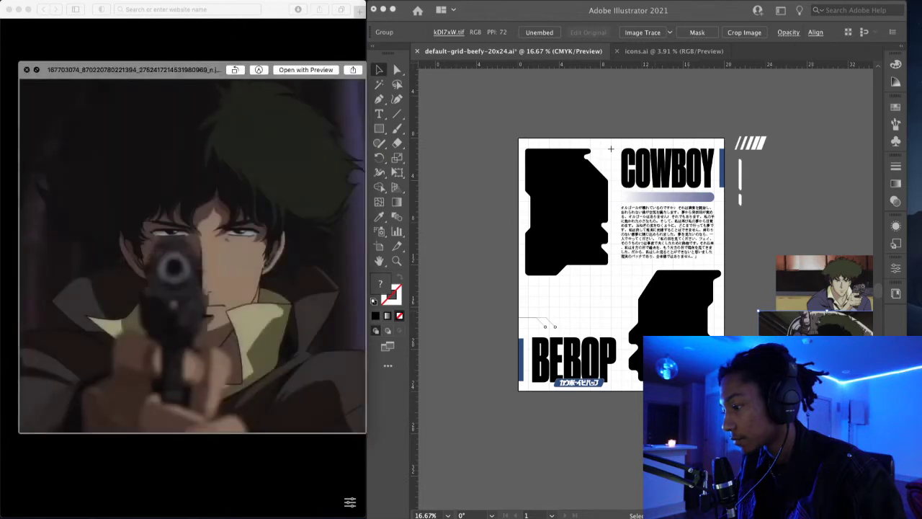
pyautogui.press('space')
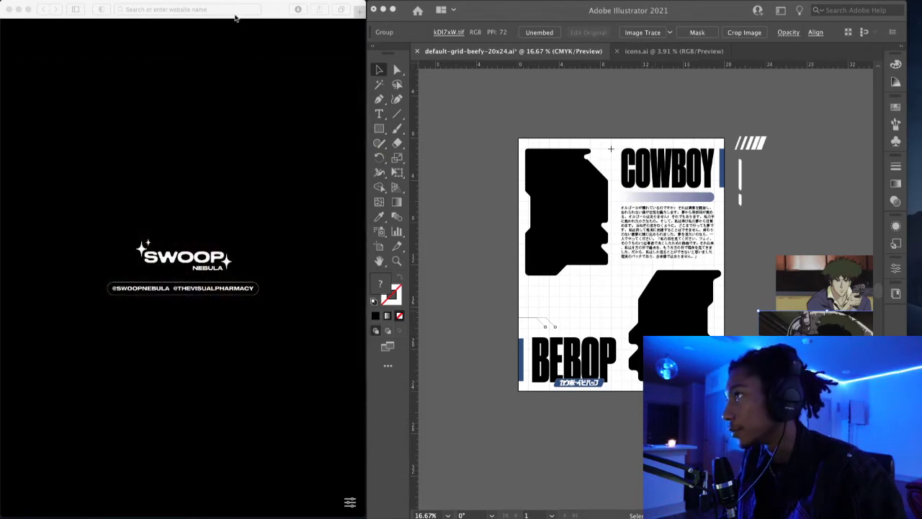
# - In a new browser tab, run an image search for "spike cowboy bebop gun still"
pyautogui.click(356, 16)
pyautogui.press('super+t')
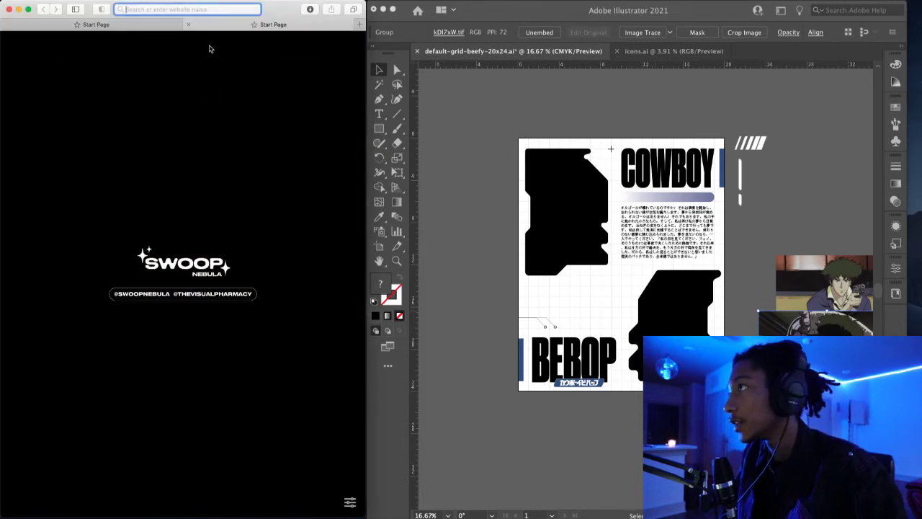
pyautogui.write('spike')
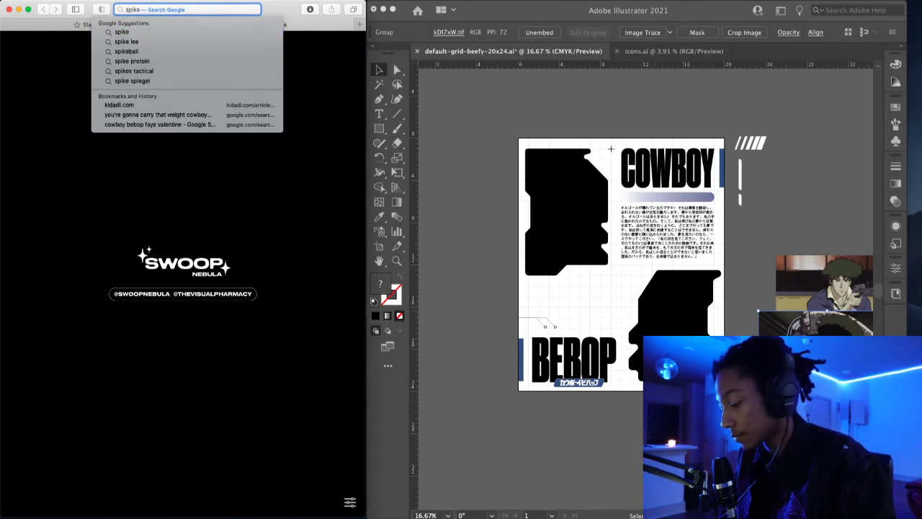
pyautogui.write(' cowboy bebop gun s')
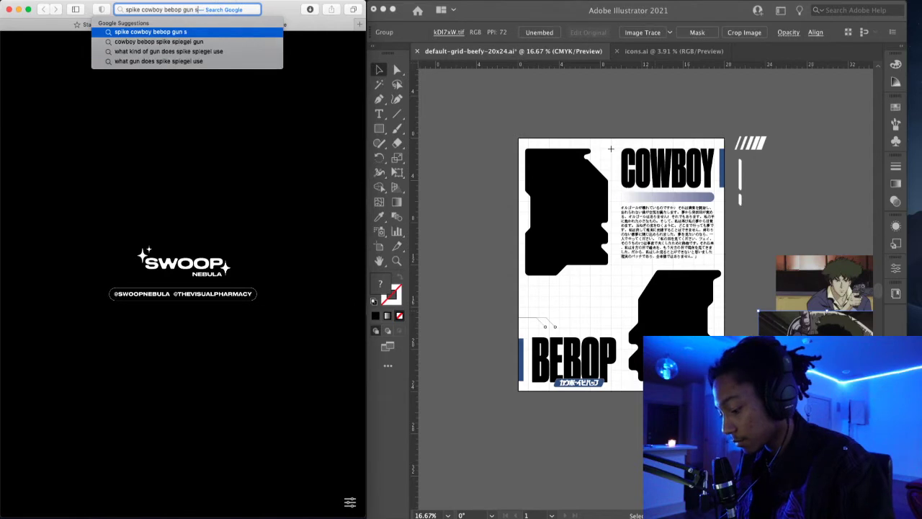
pyautogui.write('till')
pyautogui.press('Return')
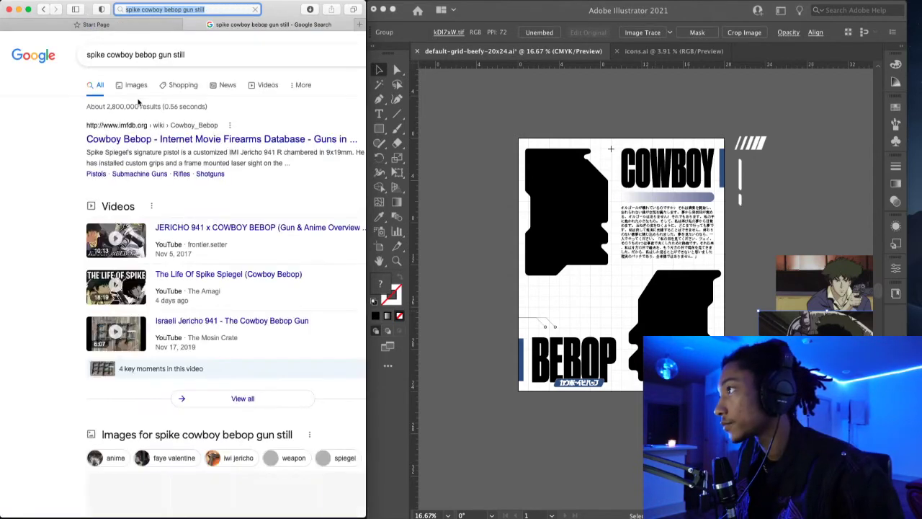
pyautogui.click(137, 87)
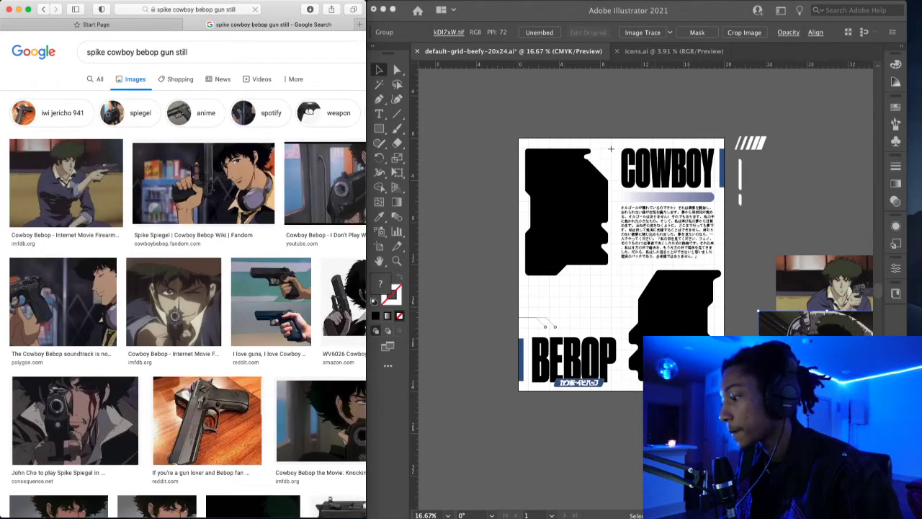
pyautogui.click(611, 149)
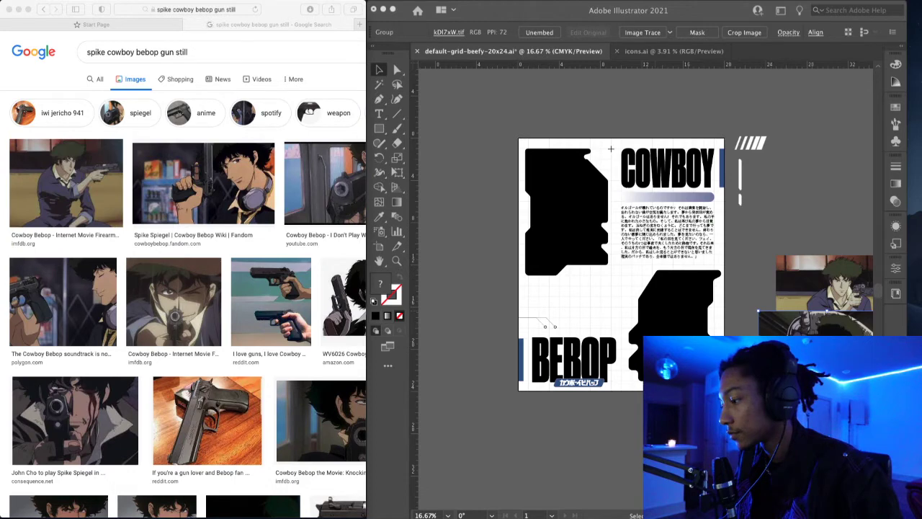
# - Place the seated navy-suit still from the imfdb.org image result at the poster's left edge, beside BEBOP, closing the source page opened on the way
pyautogui.click(101, 162)
pyautogui.click(85, 183)
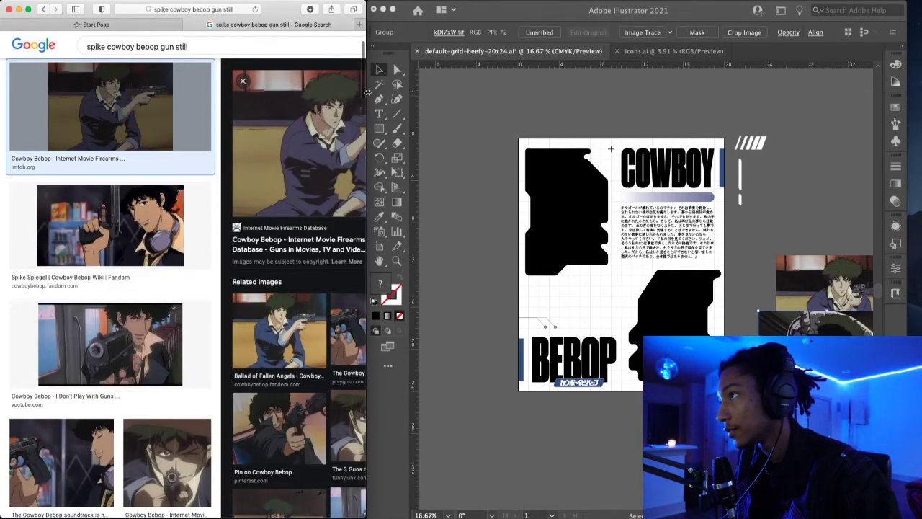
pyautogui.click(316, 126)
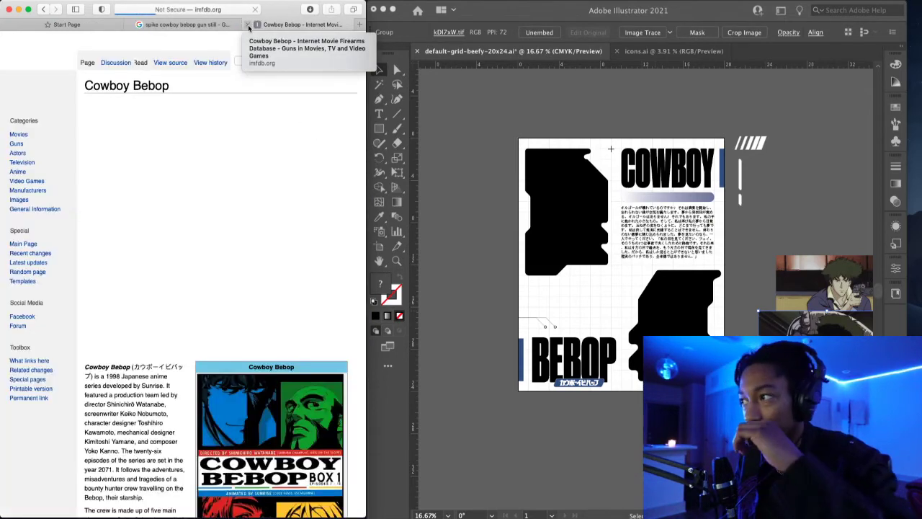
pyautogui.moveTo(237, 20)
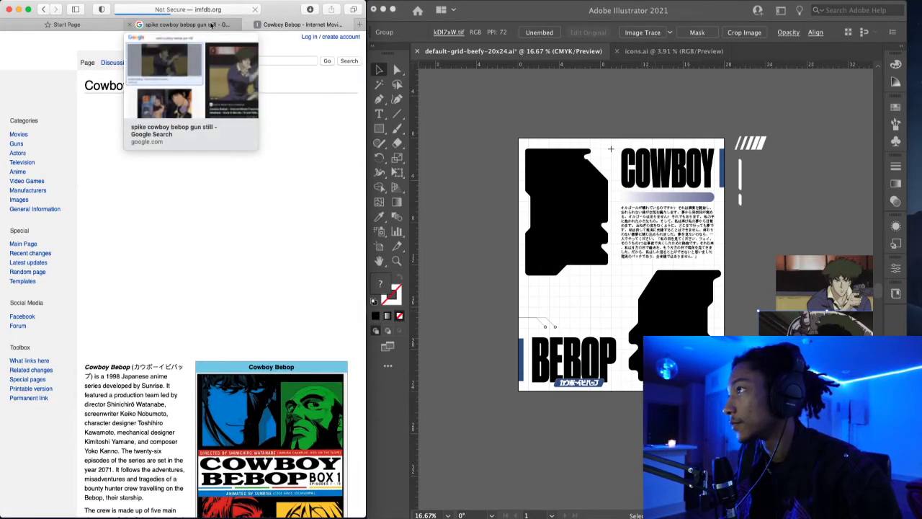
pyautogui.click(242, 24)
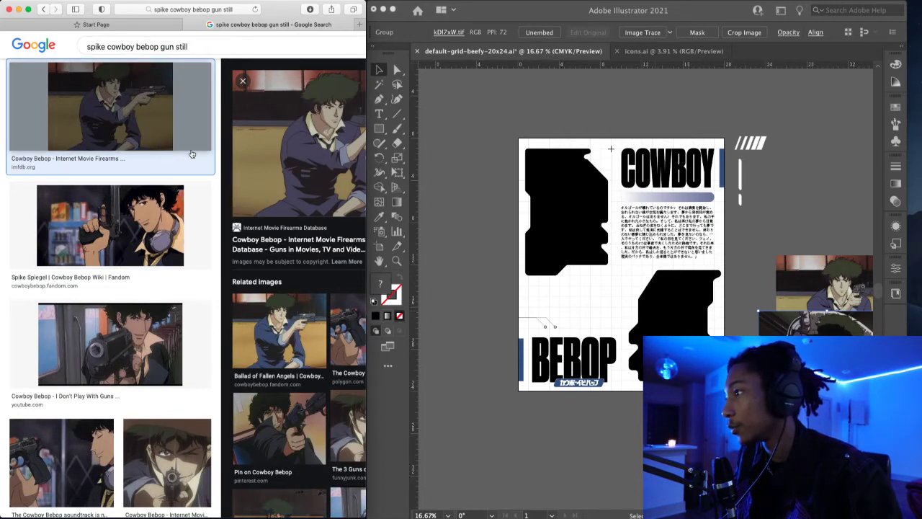
pyautogui.moveTo(135, 152); pyautogui.dragTo(508, 326)
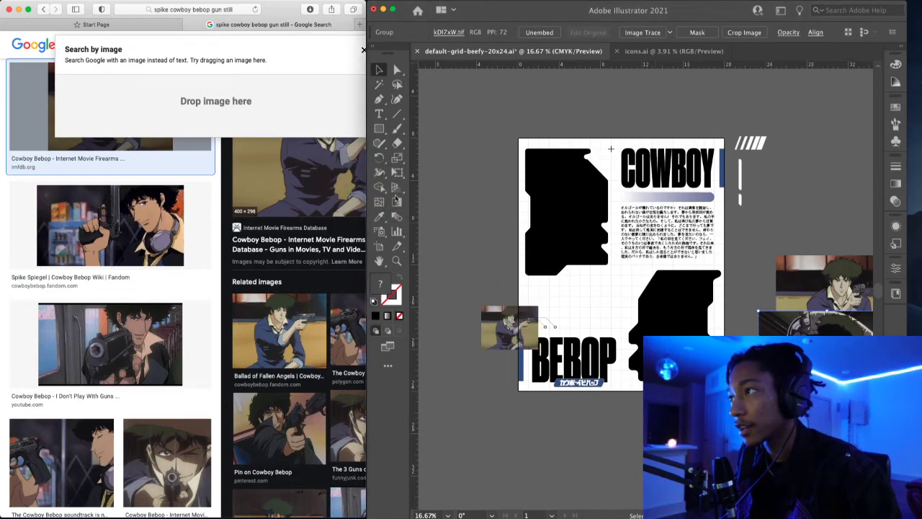
# - Find the SoundCloud still of Spike aiming his pistol forward among the related images and place it just above the seated navy-suit still
pyautogui.click(312, 281)
pyautogui.hscroll(3, 336, 301)
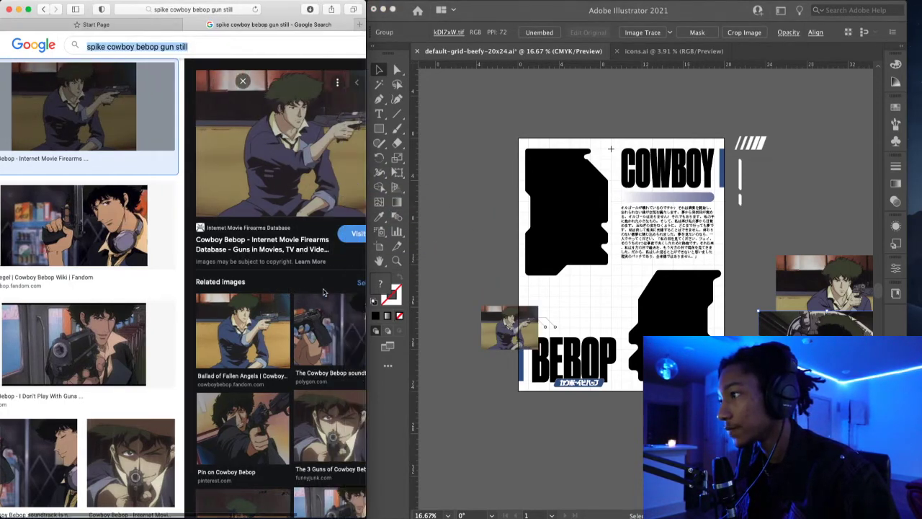
pyautogui.click(274, 329)
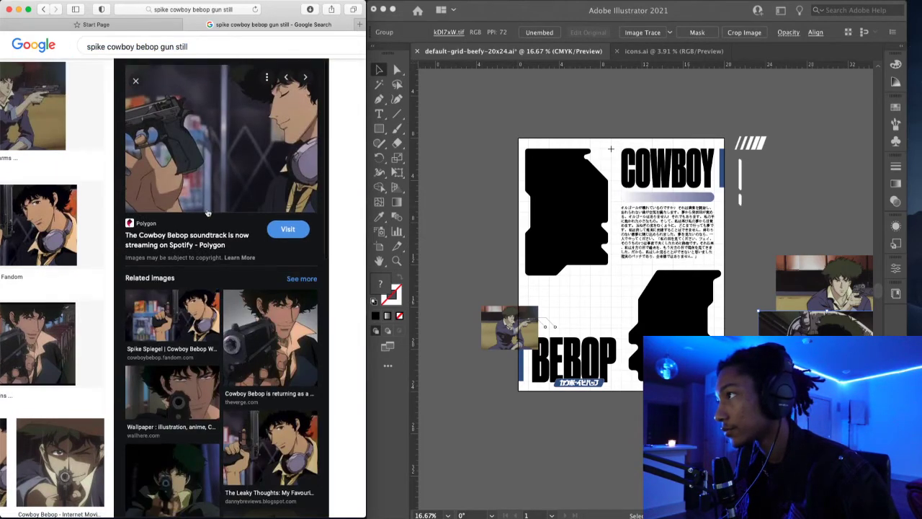
pyautogui.scroll(-4, 207, 228)
pyautogui.scroll(-5, 209, 143)
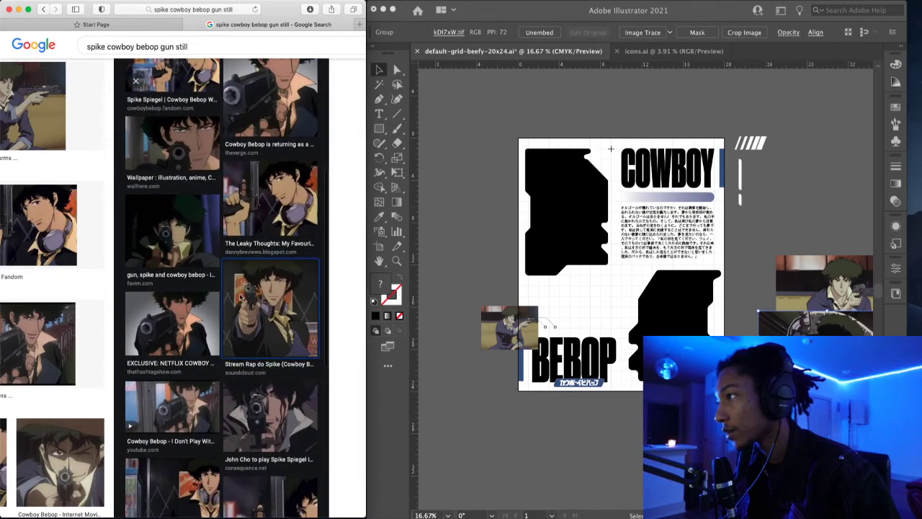
pyautogui.click(233, 292)
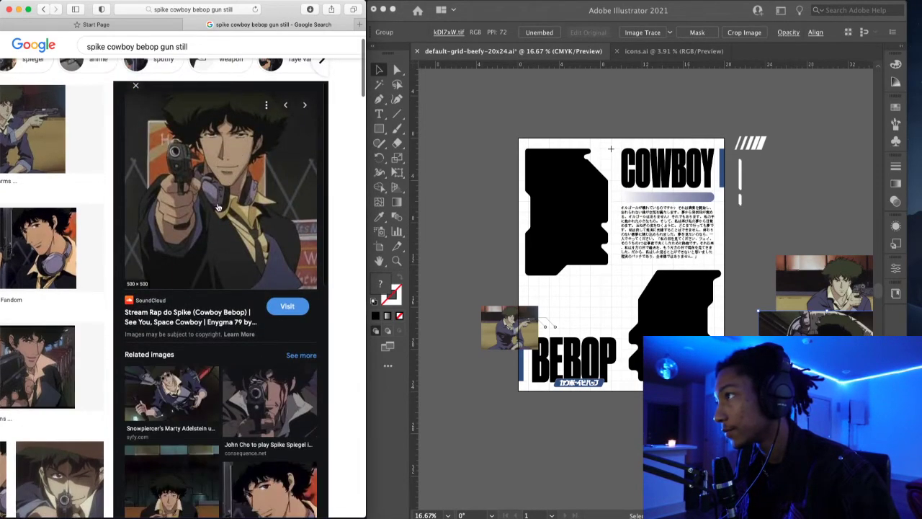
pyautogui.moveTo(224, 226); pyautogui.dragTo(476, 241)
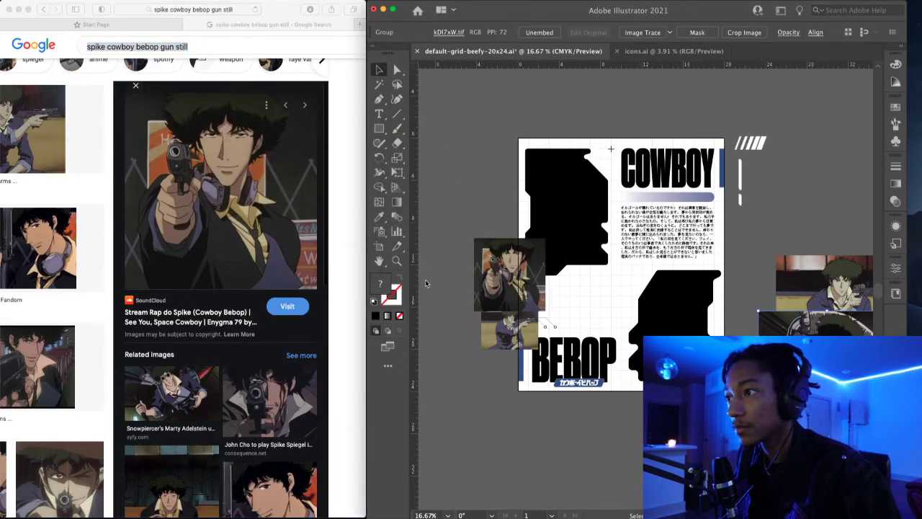
# - Browse the related images and search results for further stills, previewing the noodle-eating still and the That Hashtag Show close-up of Spike's gun
pyautogui.scroll(-10, 243, 382)
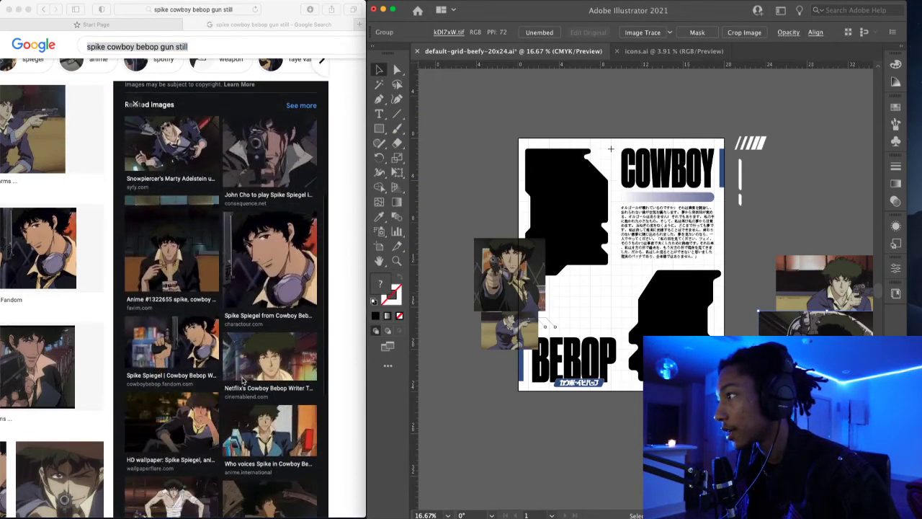
pyautogui.scroll(4, 244, 383)
pyautogui.scroll(3, 243, 382)
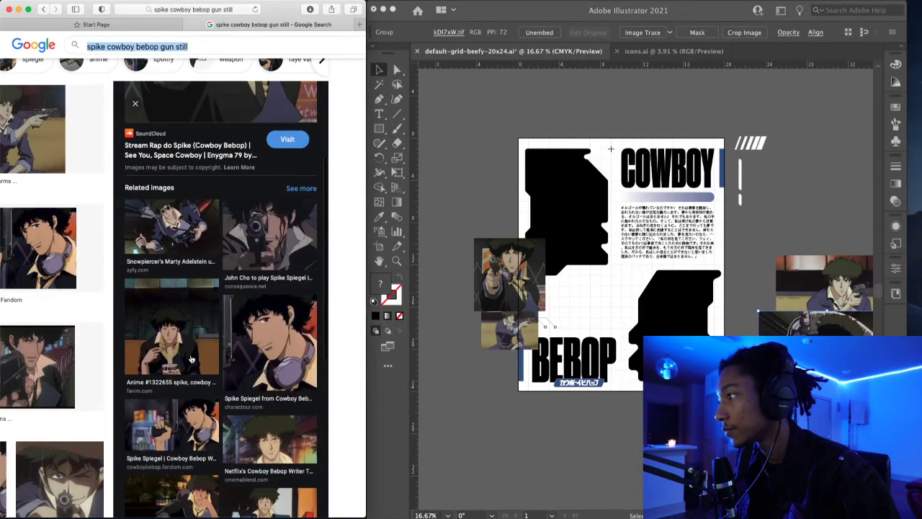
pyautogui.click(201, 285)
pyautogui.scroll(1, 200, 275)
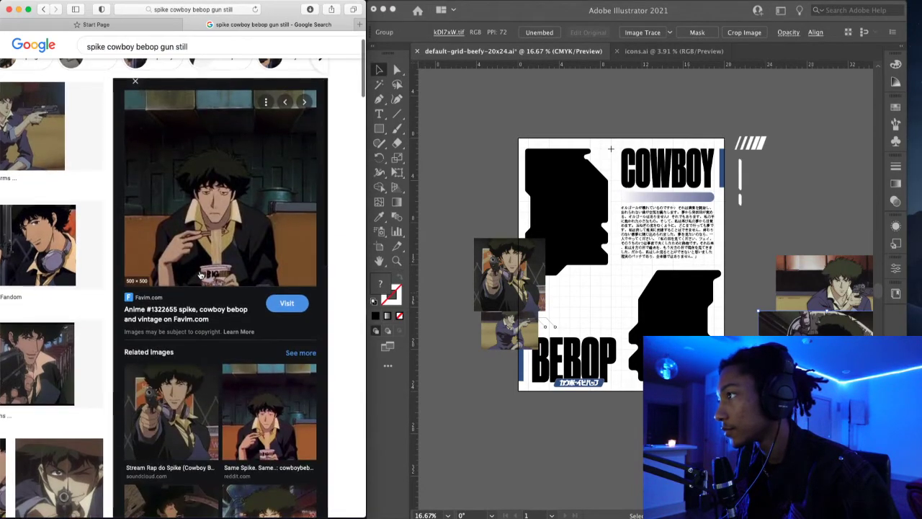
pyautogui.scroll(-5, 200, 275)
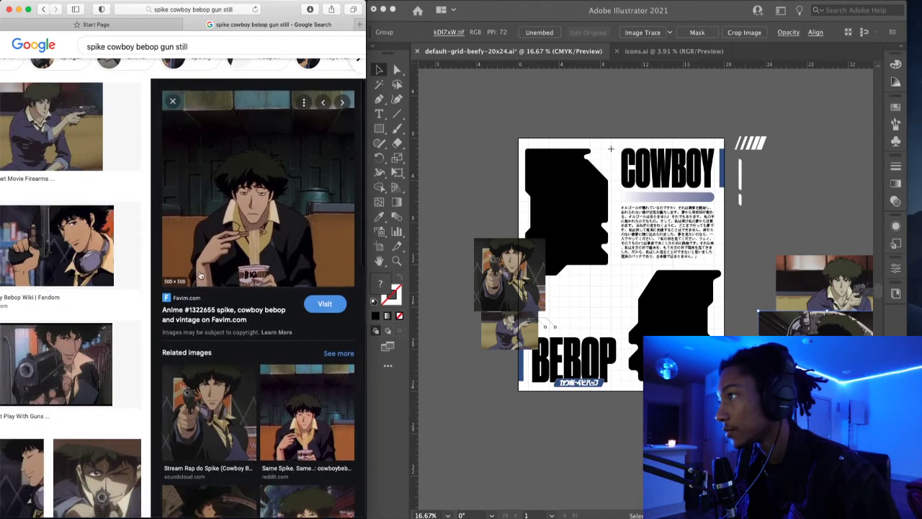
pyautogui.scroll(-10, 200, 275)
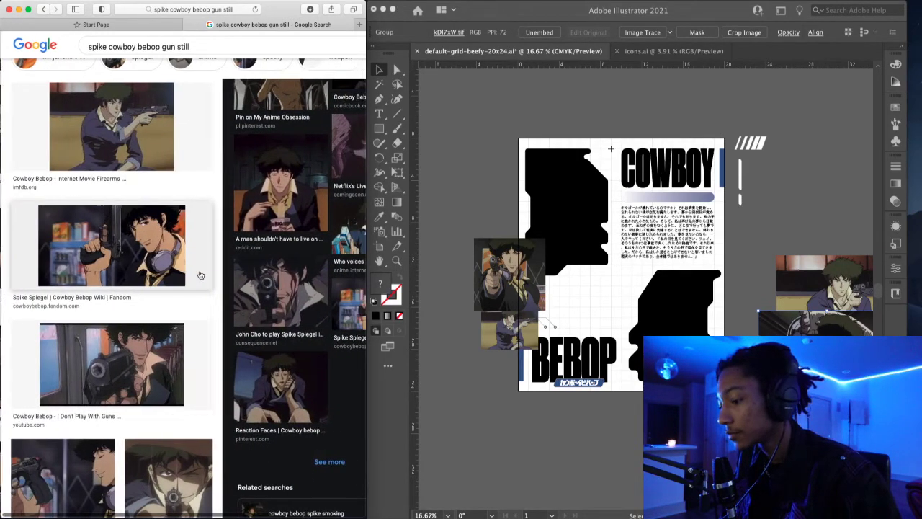
pyautogui.scroll(-5, 200, 276)
pyautogui.scroll(-10, 200, 275)
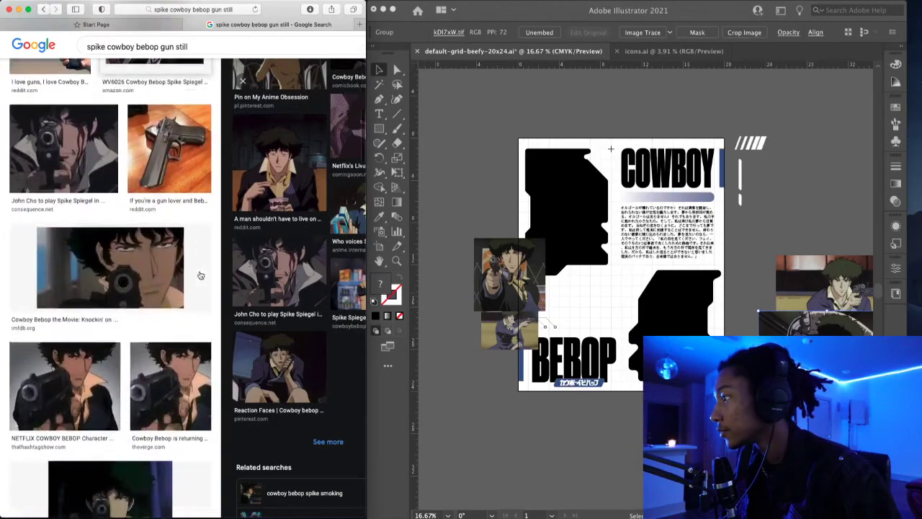
pyautogui.scroll(-1, 200, 275)
pyautogui.scroll(3, 108, 252)
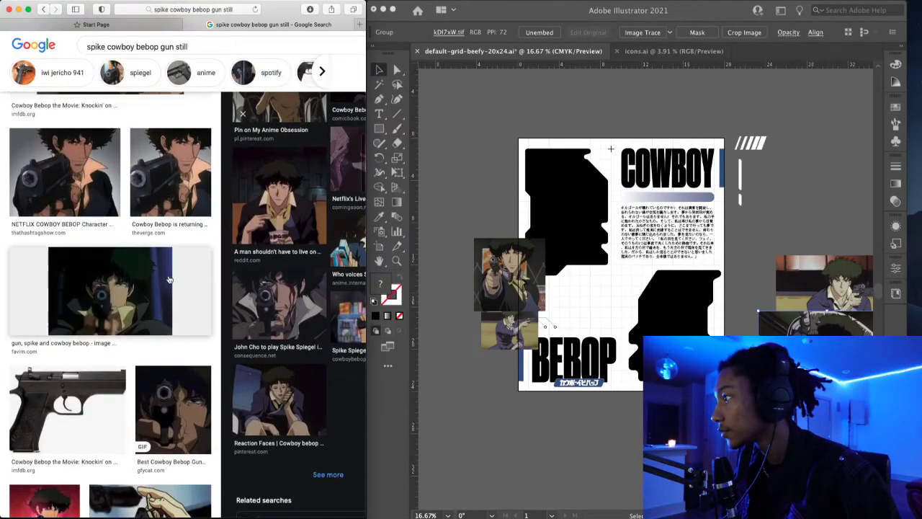
pyautogui.click(98, 239)
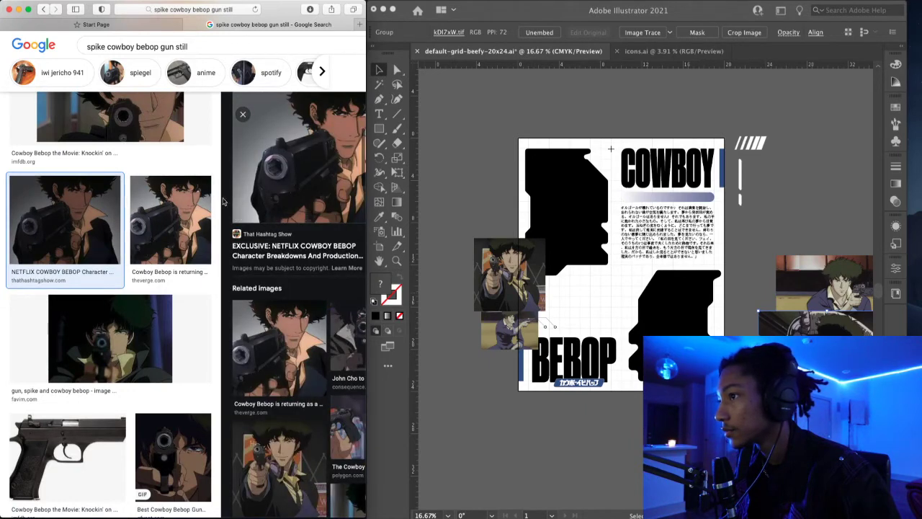
pyautogui.scroll(2, 216, 198)
# - Move the forward-aiming still up and outward so it clears the seated navy-suit still below it
pyautogui.click(514, 283)
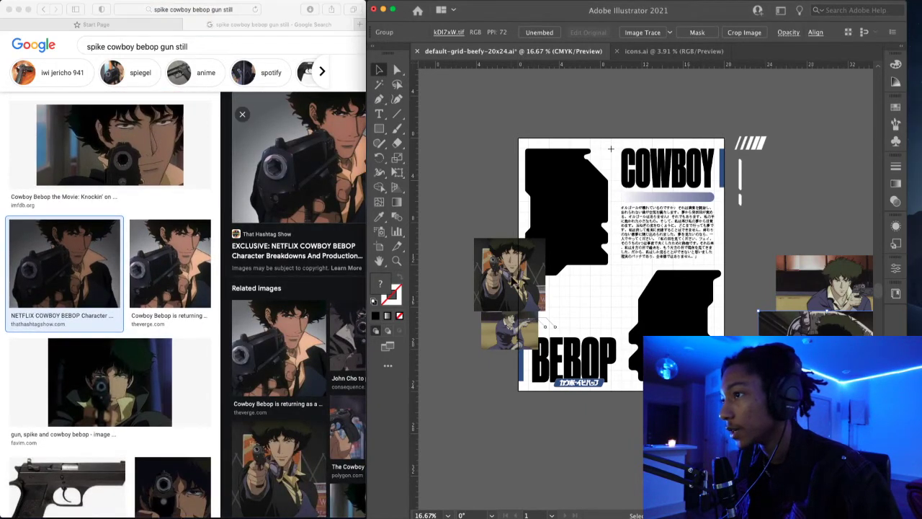
pyautogui.scroll(1, 514, 283)
pyautogui.moveTo(529, 302); pyautogui.dragTo(497, 269)
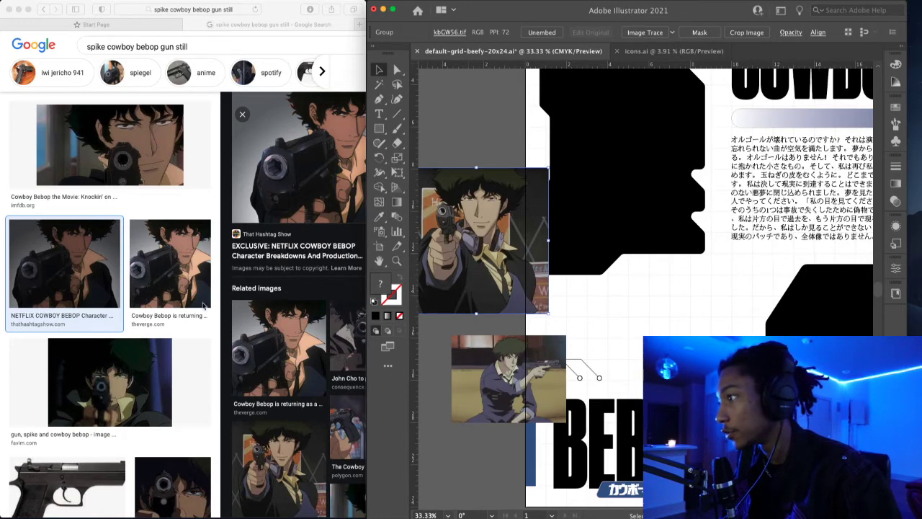
# - Close the image preview and look through the full grid of search results for another gun still
pyautogui.click(214, 271)
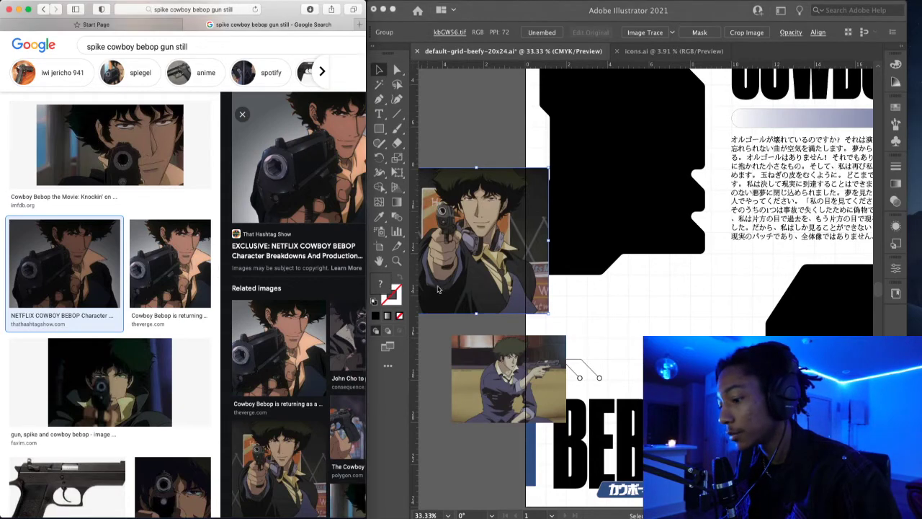
pyautogui.click(183, 371)
pyautogui.scroll(-1, 272, 168)
pyautogui.scroll(1, 266, 159)
pyautogui.click(242, 115)
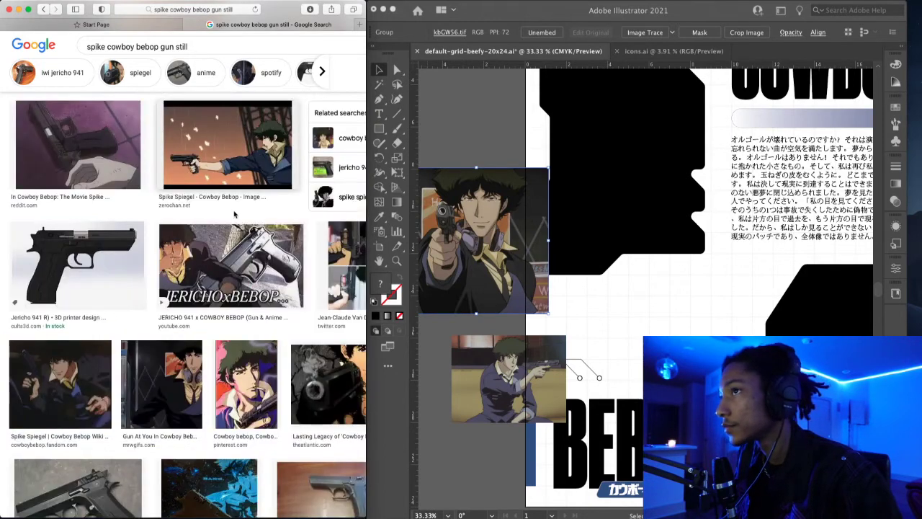
pyautogui.scroll(-3, 180, 288)
pyautogui.scroll(3, 180, 289)
pyautogui.scroll(3, 235, 216)
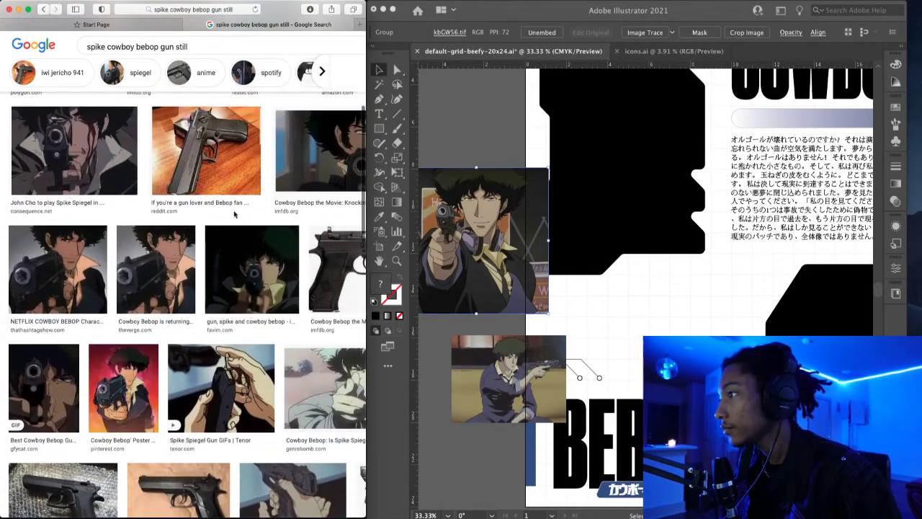
# - Find The Verge's close-up of Spike with the large pistol via the Tenor result's related images and place it over the poster's lower part
pyautogui.click(240, 377)
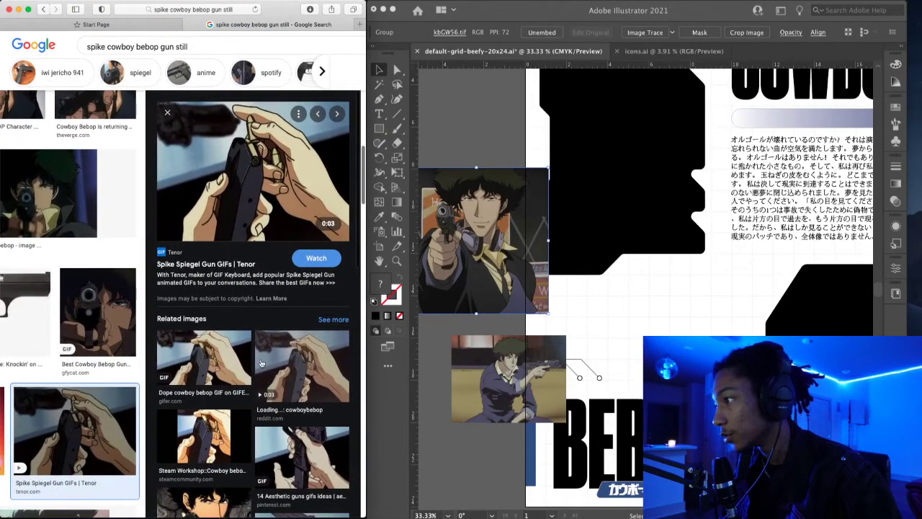
pyautogui.scroll(-8, 267, 291)
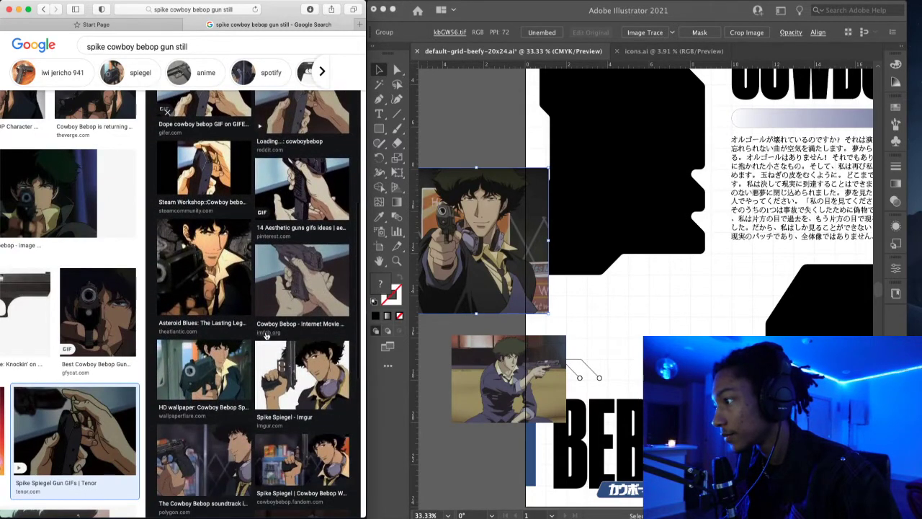
pyautogui.scroll(-5, 266, 336)
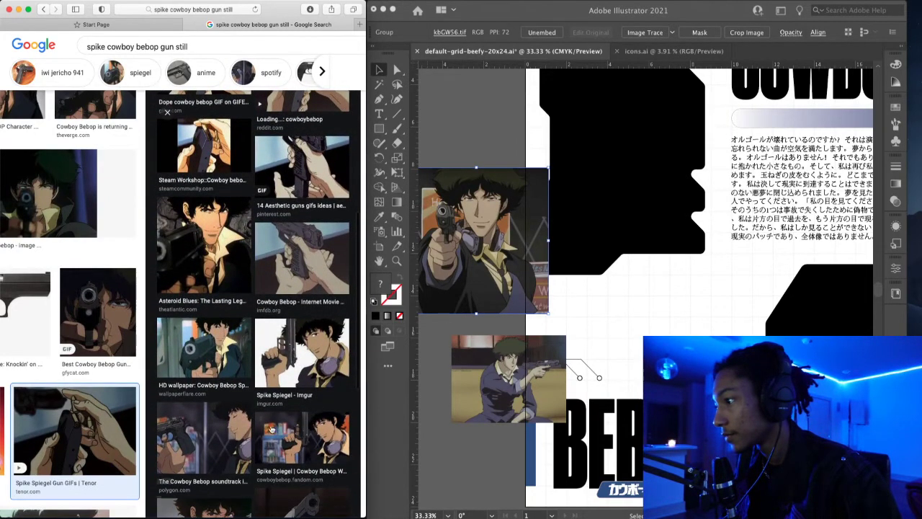
pyautogui.scroll(-1, 271, 430)
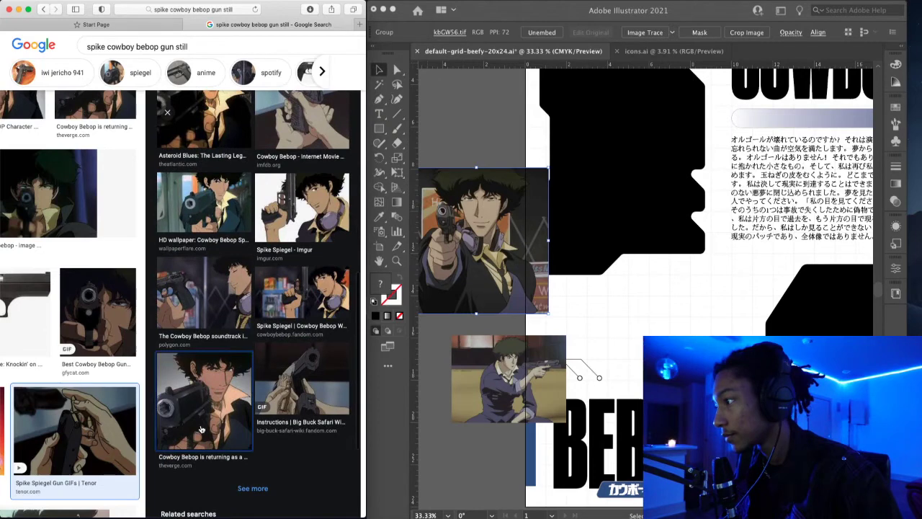
pyautogui.click(202, 429)
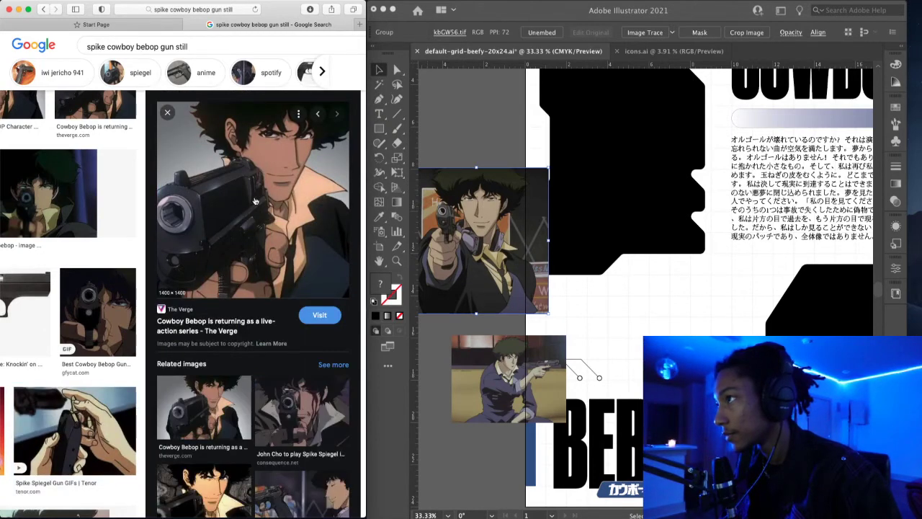
pyautogui.moveTo(447, 142); pyautogui.dragTo(489, 315)
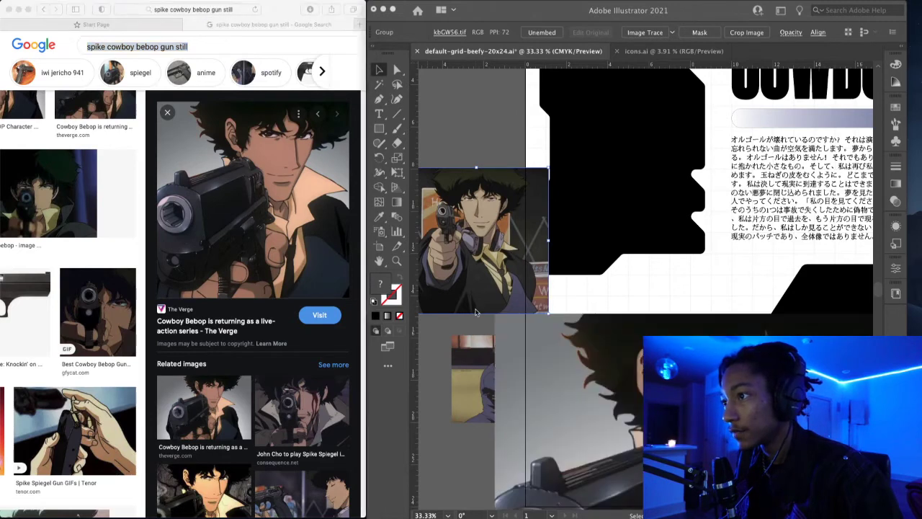
# - Preview The Atlantic's Spike gun image from the search results and look through its related images for another still
pyautogui.click(167, 131)
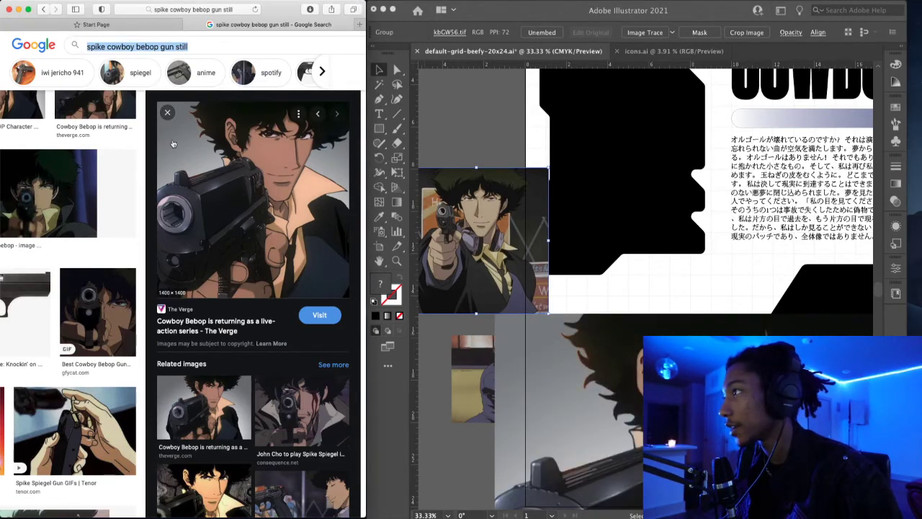
pyautogui.click(167, 114)
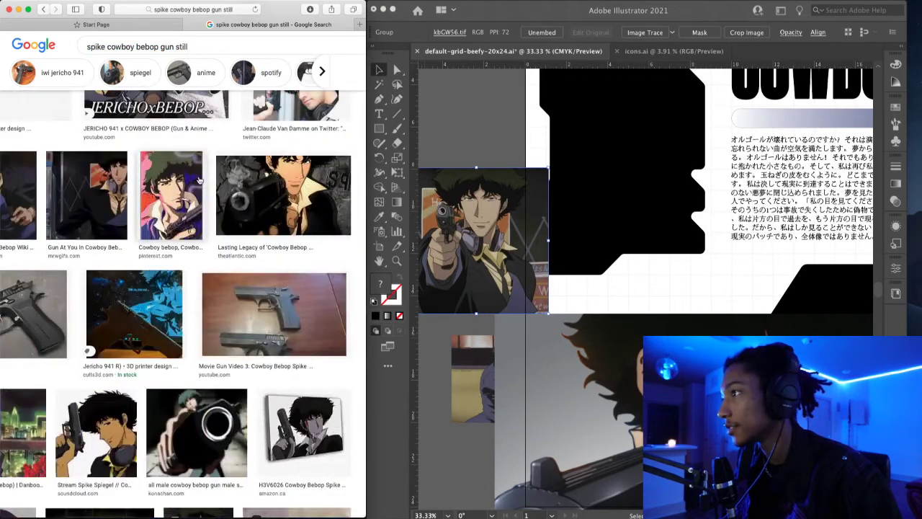
pyautogui.scroll(2, 215, 227)
pyautogui.click(223, 302)
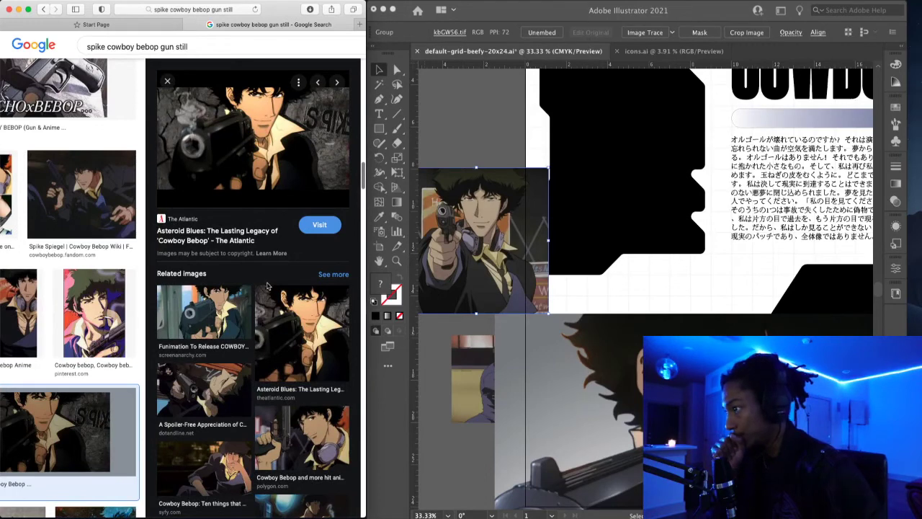
pyautogui.scroll(-5, 268, 288)
pyautogui.scroll(-3, 266, 289)
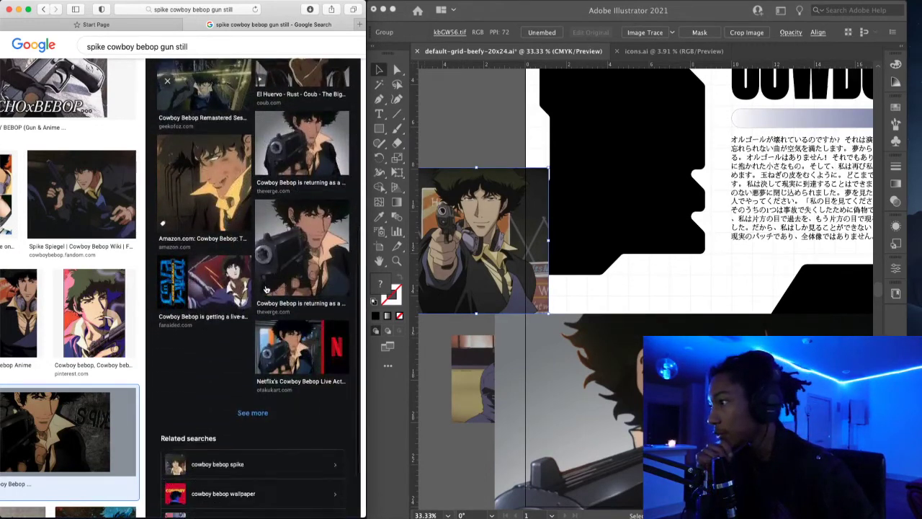
pyautogui.scroll(2, 266, 289)
pyautogui.scroll(-1, 302, 173)
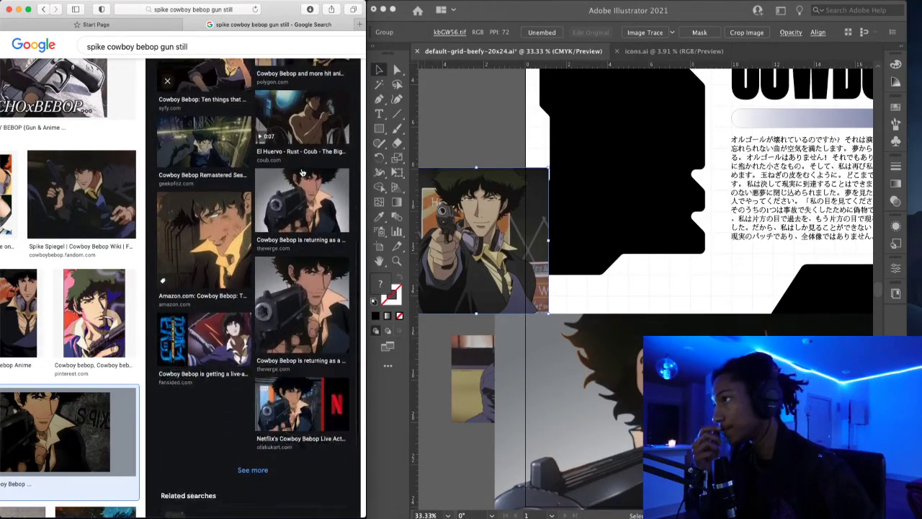
pyautogui.scroll(8, 303, 173)
pyautogui.scroll(-3, 303, 173)
pyautogui.scroll(-4, 302, 173)
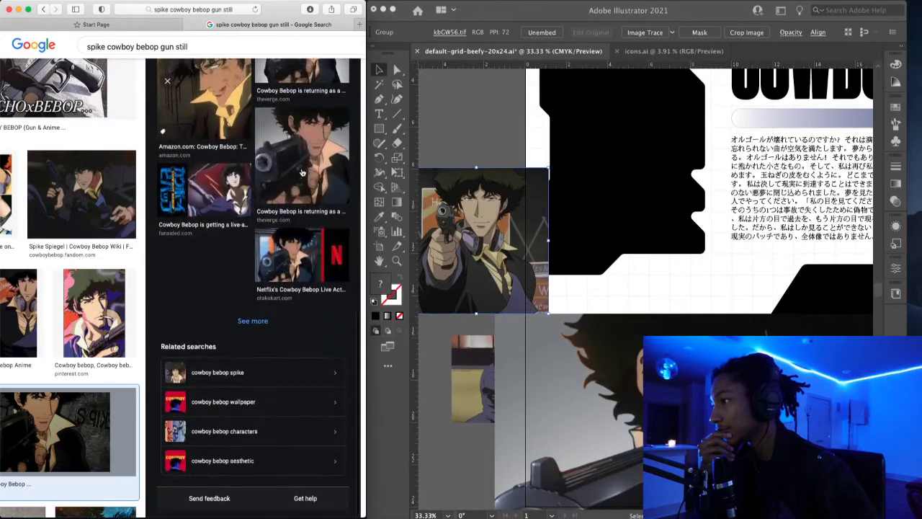
# - Find Reddit's still of hands loading a magazine via the Tenor result's related images and place it beside the poster's upper part
pyautogui.hscroll(-3, 205, 297)
pyautogui.scroll(5, 206, 297)
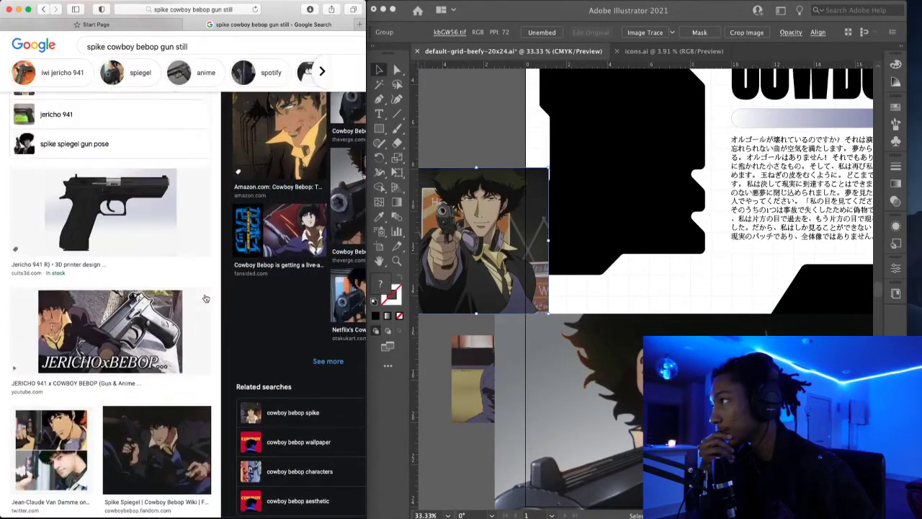
pyautogui.scroll(-10, 205, 298)
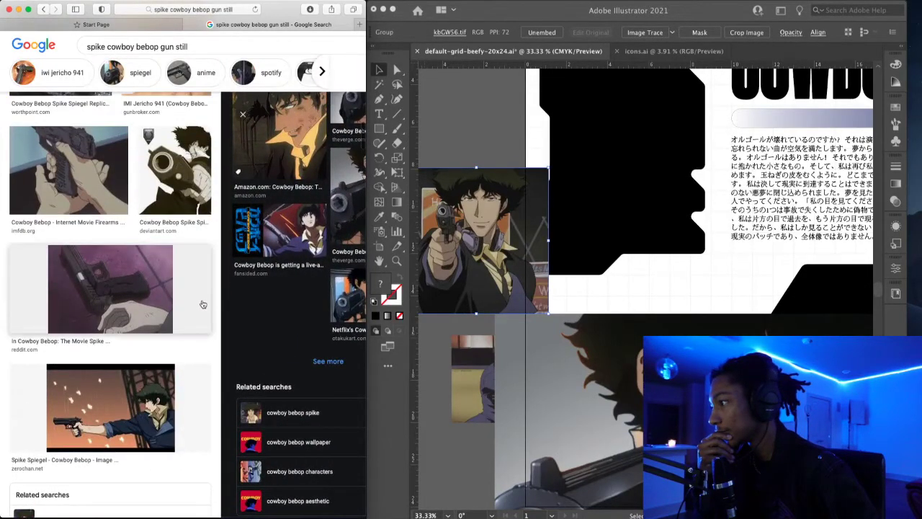
pyautogui.scroll(5, 203, 304)
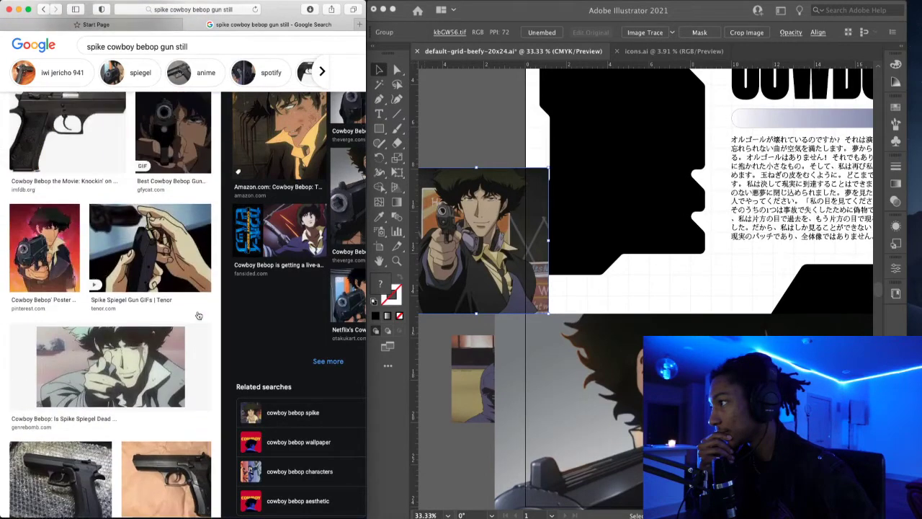
pyautogui.scroll(5, 199, 315)
pyautogui.click(152, 429)
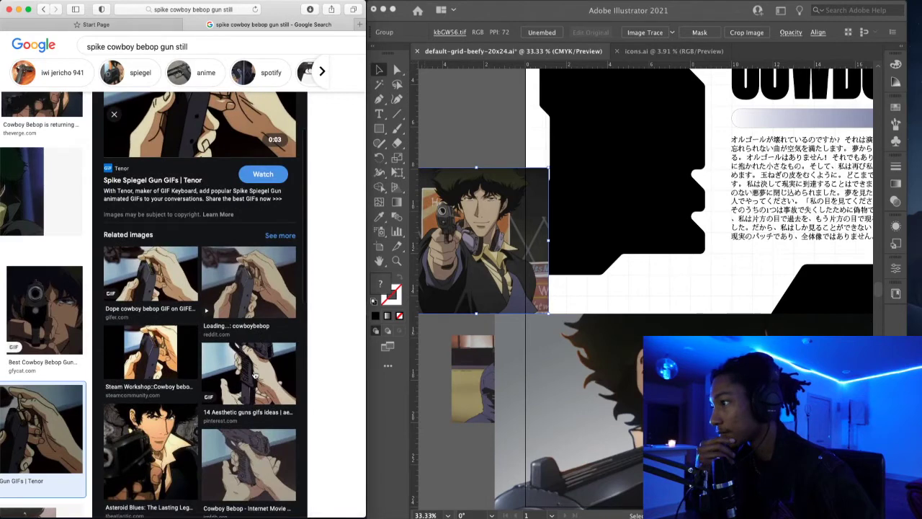
pyautogui.scroll(3, 245, 335)
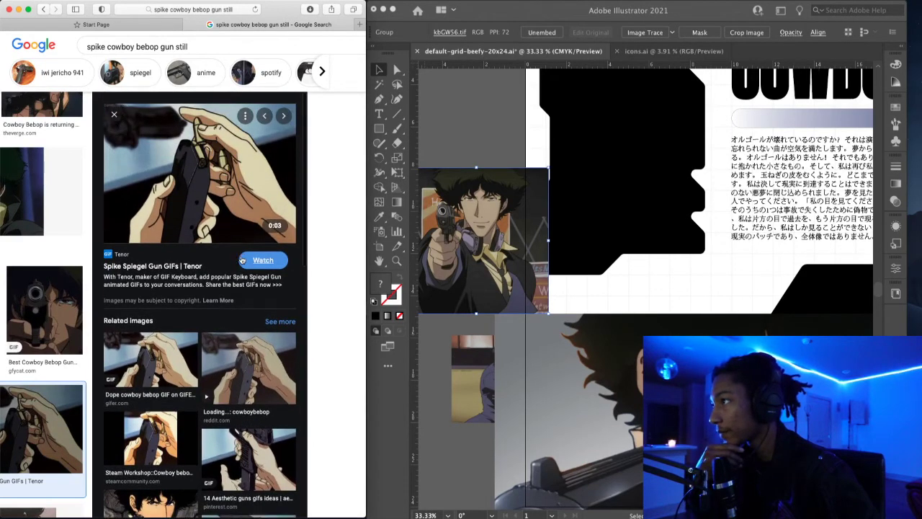
pyautogui.scroll(-2, 238, 288)
pyautogui.click(216, 347)
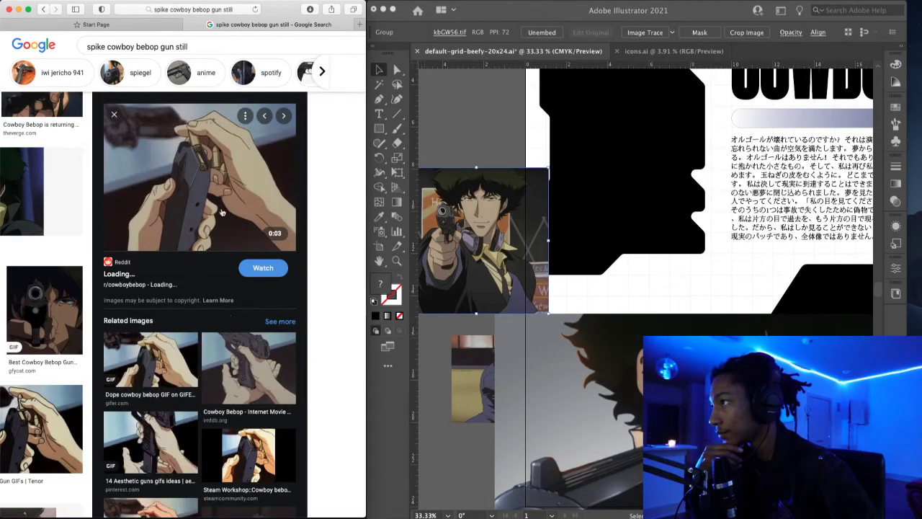
pyautogui.moveTo(224, 191); pyautogui.dragTo(533, 206)
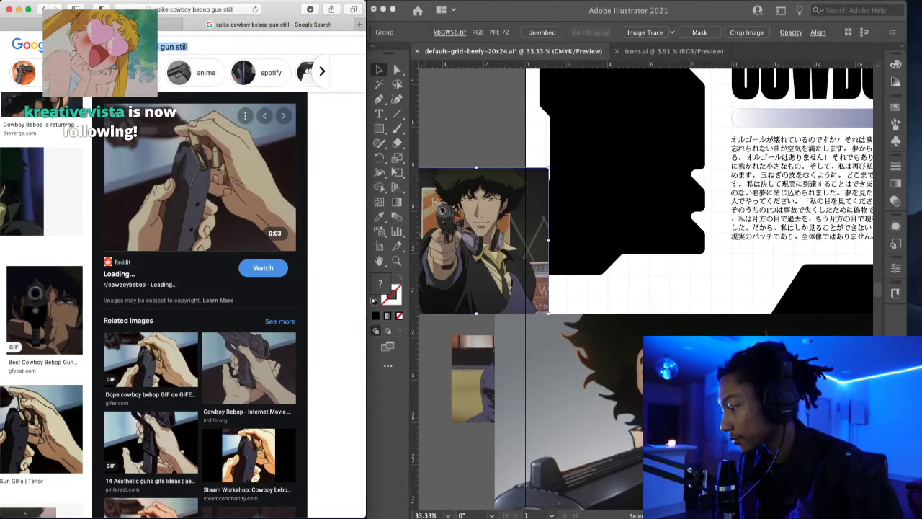
pyautogui.click(430, 263)
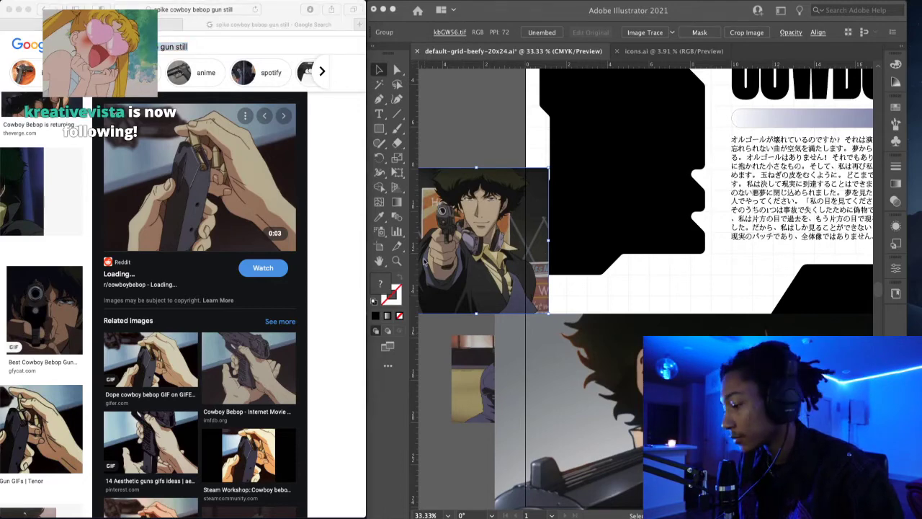
pyautogui.press('super+v')
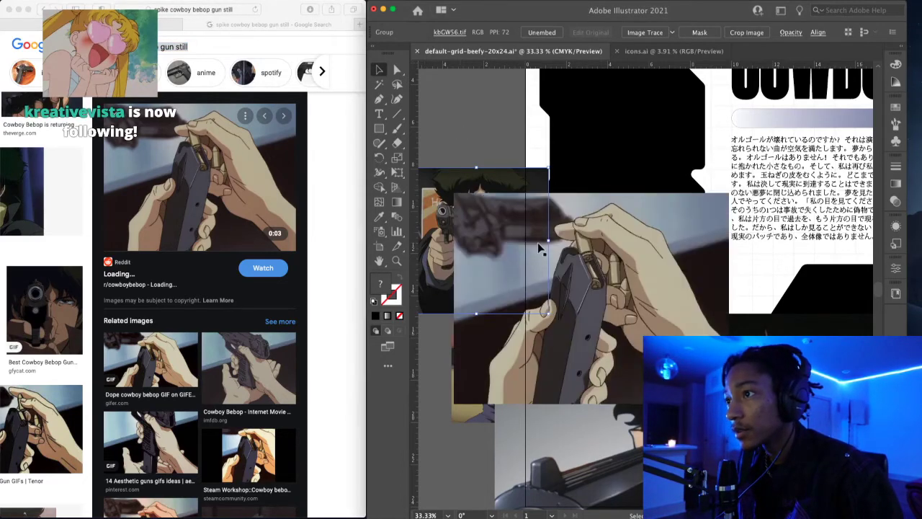
pyautogui.scroll(-2, 542, 259)
pyautogui.moveTo(558, 293); pyautogui.dragTo(830, 198)
# - Scale down The Verge's large pistol close-up and move it just below the poster
pyautogui.moveTo(743, 330); pyautogui.dragTo(638, 246)
pyautogui.moveTo(721, 361); pyautogui.dragTo(693, 334)
pyautogui.moveTo(808, 504); pyautogui.dragTo(716, 412)
pyautogui.moveTo(636, 352); pyautogui.dragTo(562, 361)
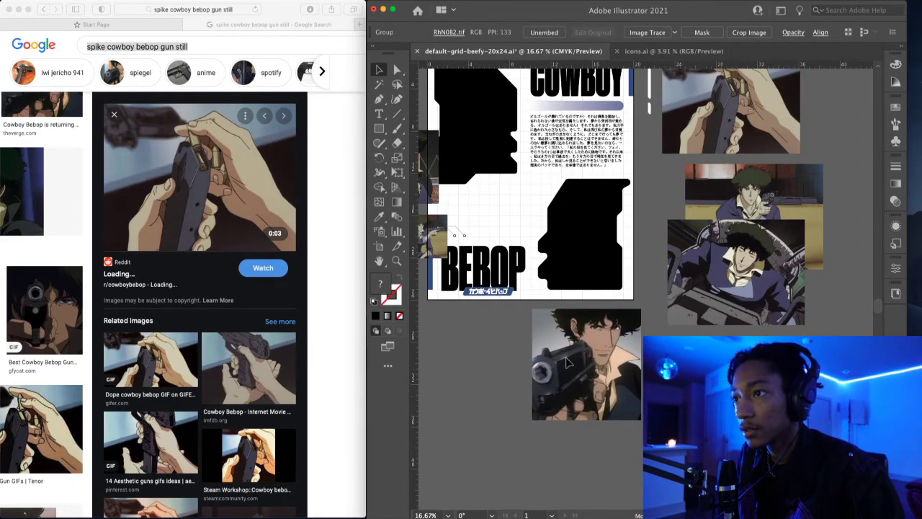
# - Move the cockpit still beside the pistol close-up and set the front-facing couch still above it, enlarged to the same width
pyautogui.moveTo(728, 281); pyautogui.dragTo(711, 371)
pyautogui.click(721, 321)
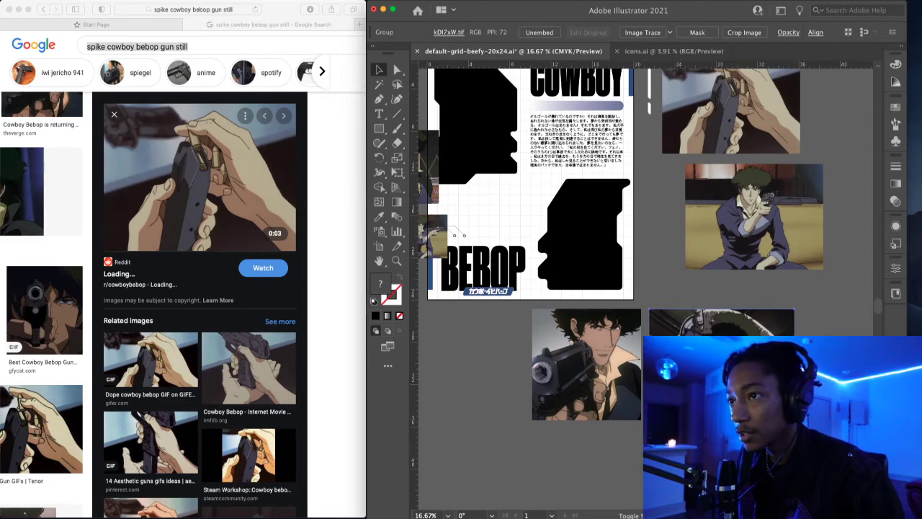
pyautogui.moveTo(806, 256); pyautogui.dragTo(757, 264)
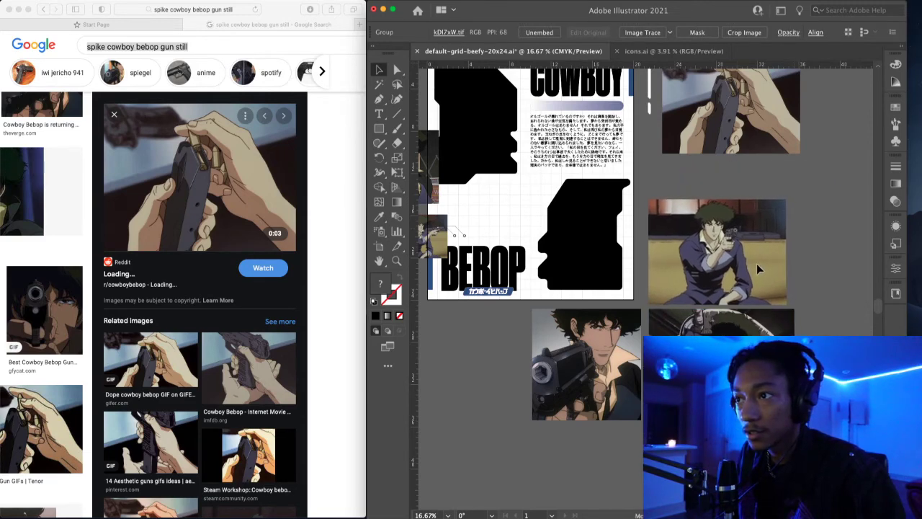
pyautogui.moveTo(786, 200); pyautogui.dragTo(795, 195)
# - Move the magazine-loading still directly above the front-facing couch still and enlarge it to the same width
pyautogui.moveTo(835, 131); pyautogui.dragTo(807, 196)
pyautogui.moveTo(723, 186); pyautogui.dragTo(709, 221)
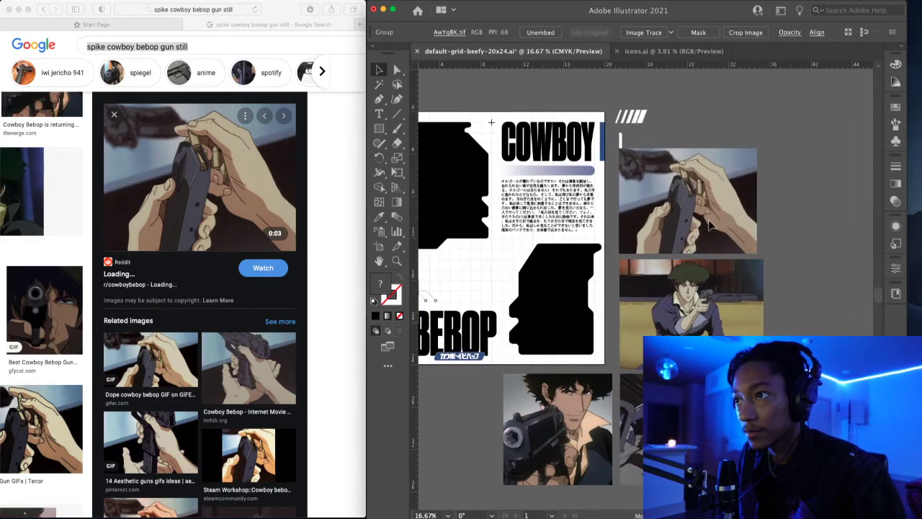
pyautogui.moveTo(757, 148); pyautogui.dragTo(765, 145)
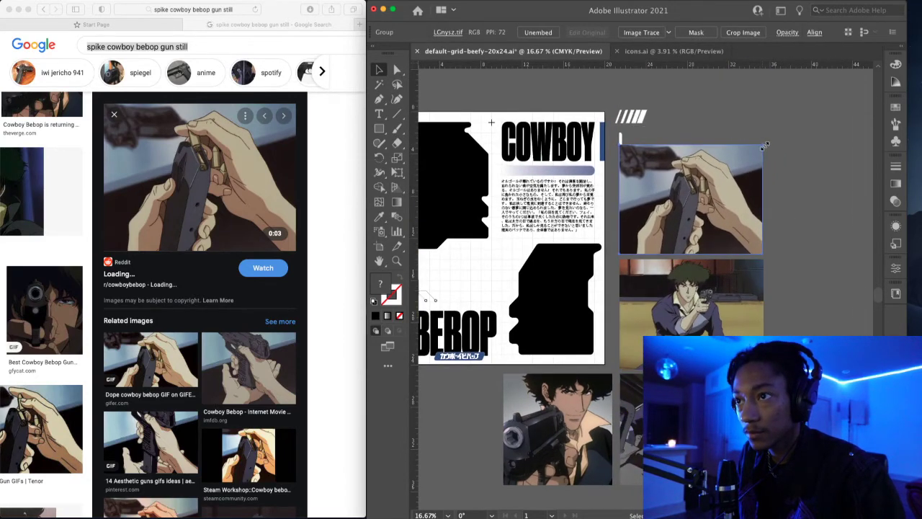
pyautogui.click(791, 138)
# - Line up the side-aiming couch still beside the pistol close-up below the poster, with the forward-aiming still beneath it at matching width
pyautogui.moveTo(629, 297); pyautogui.dragTo(845, 235)
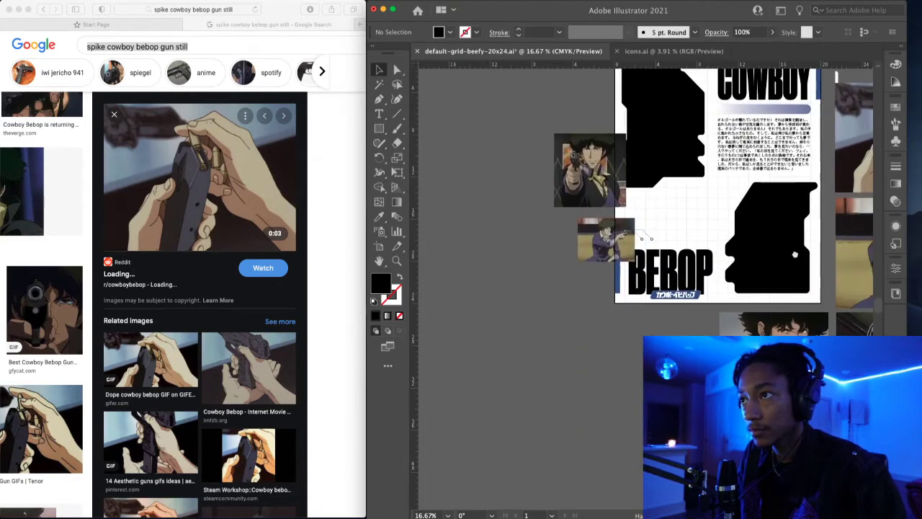
pyautogui.moveTo(617, 236); pyautogui.dragTo(568, 441)
pyautogui.moveTo(674, 184); pyautogui.dragTo(487, 180)
pyautogui.scroll(-1, 485, 191)
pyautogui.moveTo(483, 219); pyautogui.dragTo(553, 214)
pyautogui.click(477, 229)
pyautogui.moveTo(537, 176); pyautogui.dragTo(619, 469)
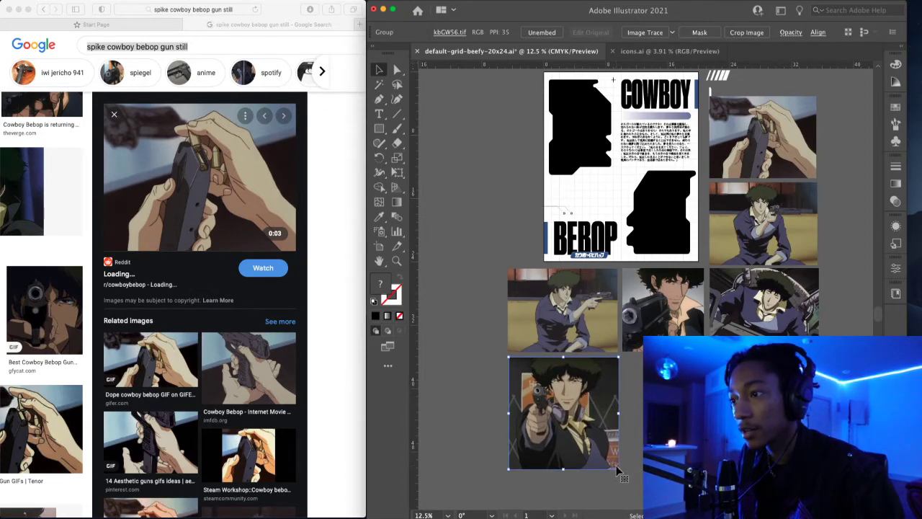
pyautogui.moveTo(617, 469); pyautogui.dragTo(616, 466)
pyautogui.press('super+shift+a')
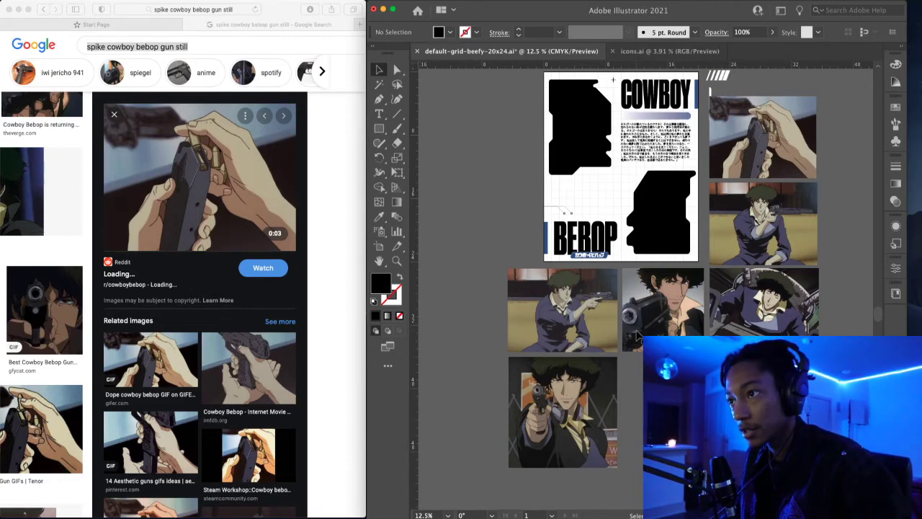
# - Move the magazine-loading still beneath the pistol close-up, scaled to its width, and the front-facing couch still beneath the cockpit still
pyautogui.click(761, 150)
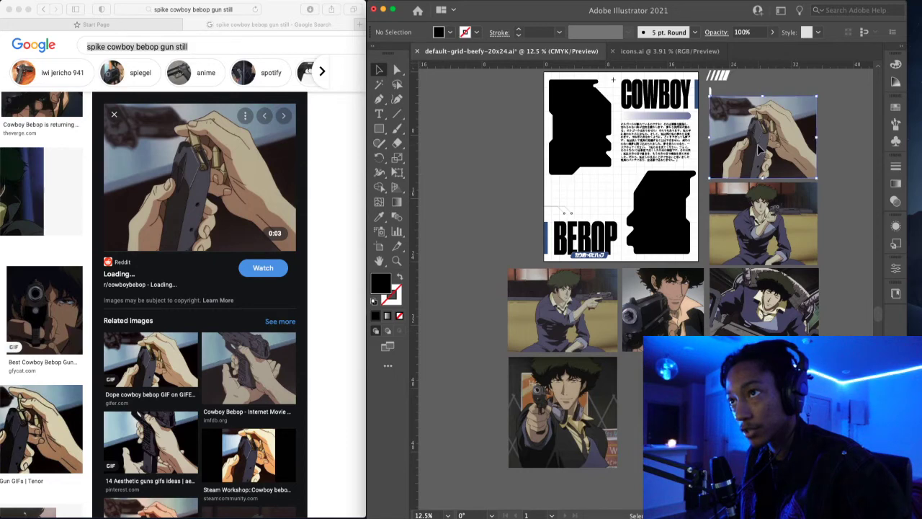
pyautogui.click(827, 122)
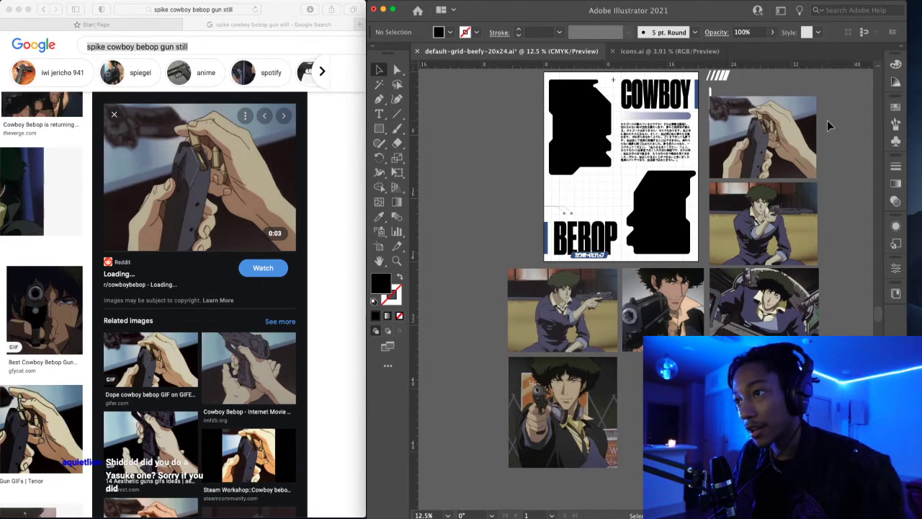
pyautogui.moveTo(769, 149); pyautogui.dragTo(683, 411)
pyautogui.moveTo(730, 441); pyautogui.dragTo(704, 420)
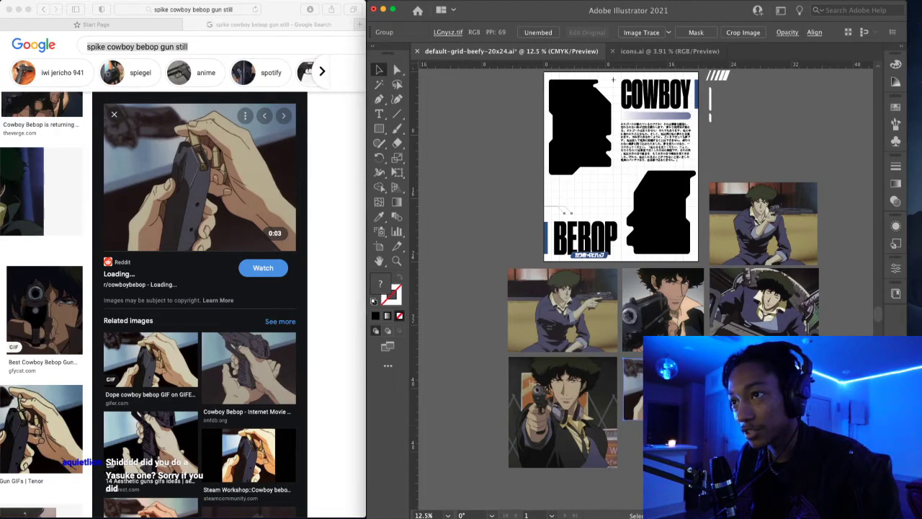
pyautogui.moveTo(747, 243); pyautogui.dragTo(748, 414)
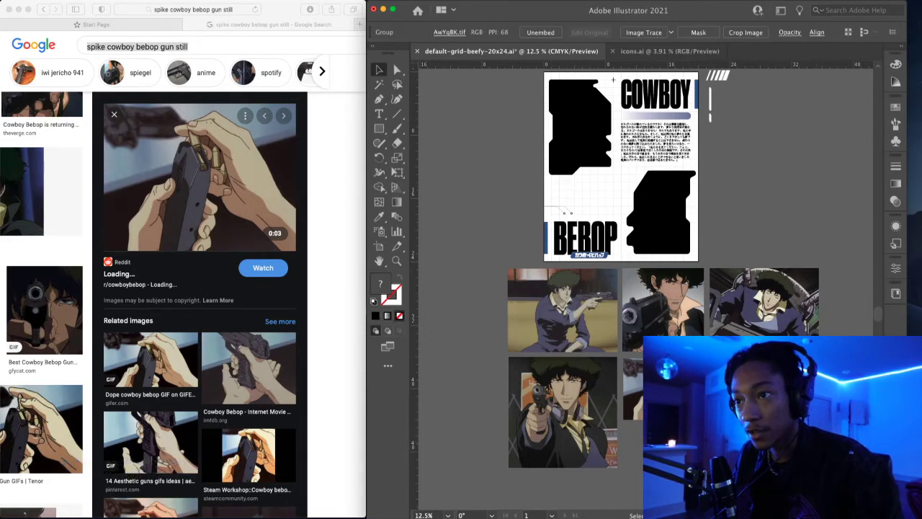
pyautogui.click(850, 289)
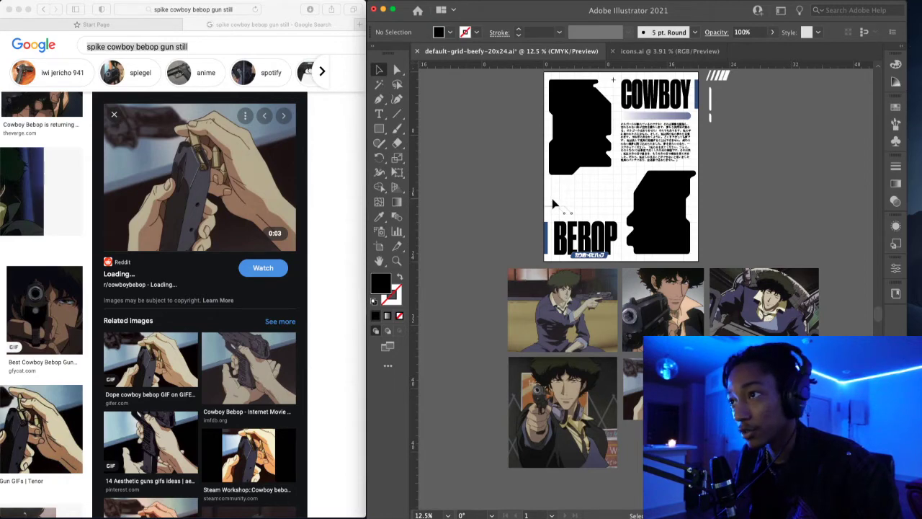
pyautogui.moveTo(579, 213); pyautogui.dragTo(581, 215)
pyautogui.click(587, 195)
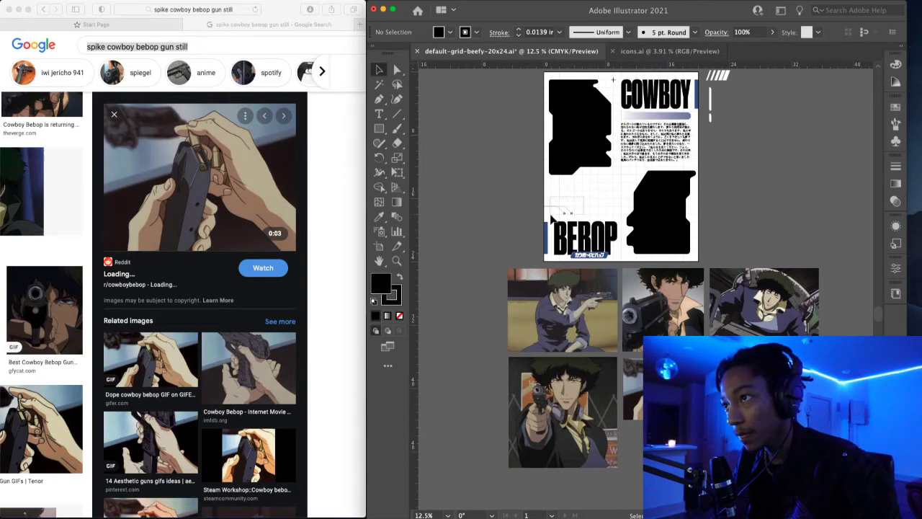
pyautogui.moveTo(552, 215); pyautogui.dragTo(553, 217)
pyautogui.click(585, 194)
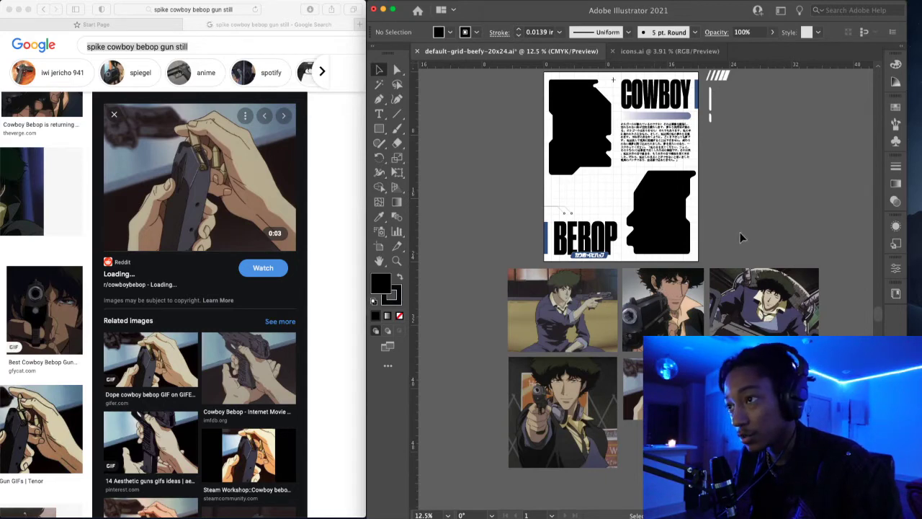
# - Shift all six stills together so their grid lines up with the poster's side edge, nudged slightly down
pyautogui.scroll(-3, 740, 196)
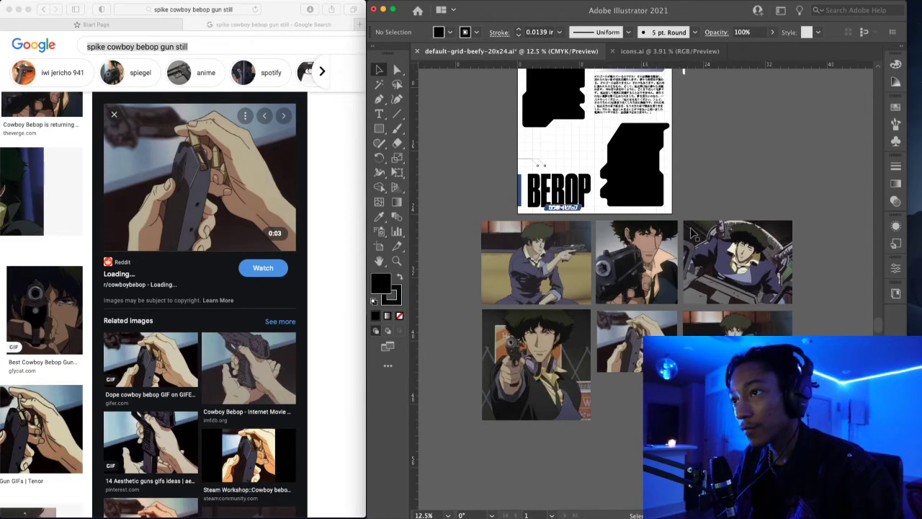
pyautogui.click(523, 264)
pyautogui.moveTo(513, 253); pyautogui.dragTo(548, 259)
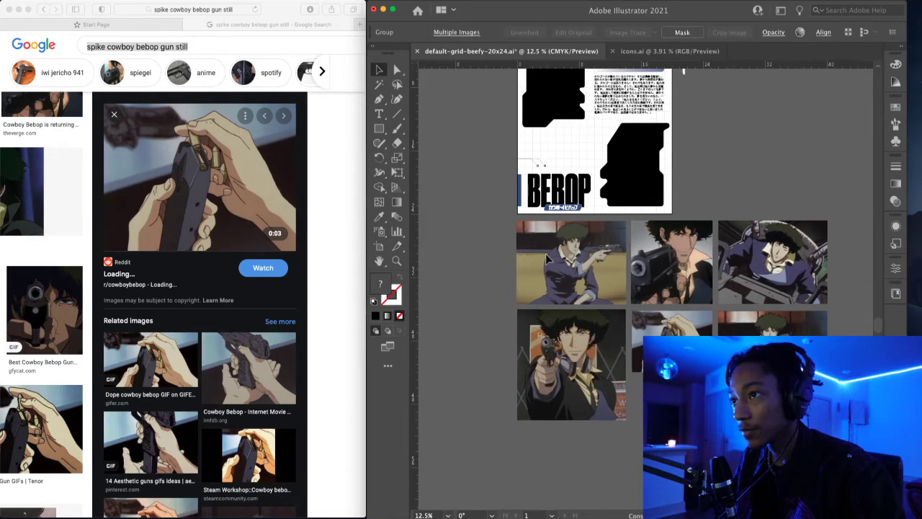
pyautogui.moveTo(757, 229); pyautogui.dragTo(757, 230)
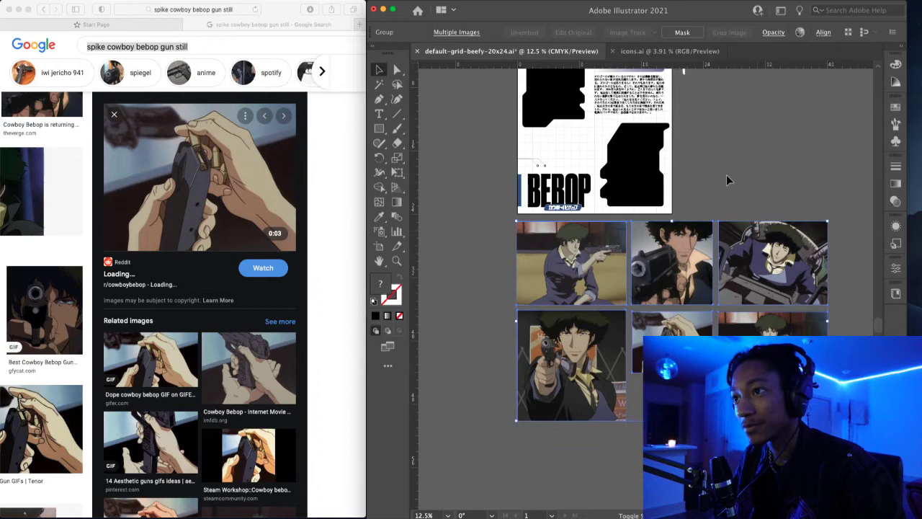
pyautogui.click(706, 189)
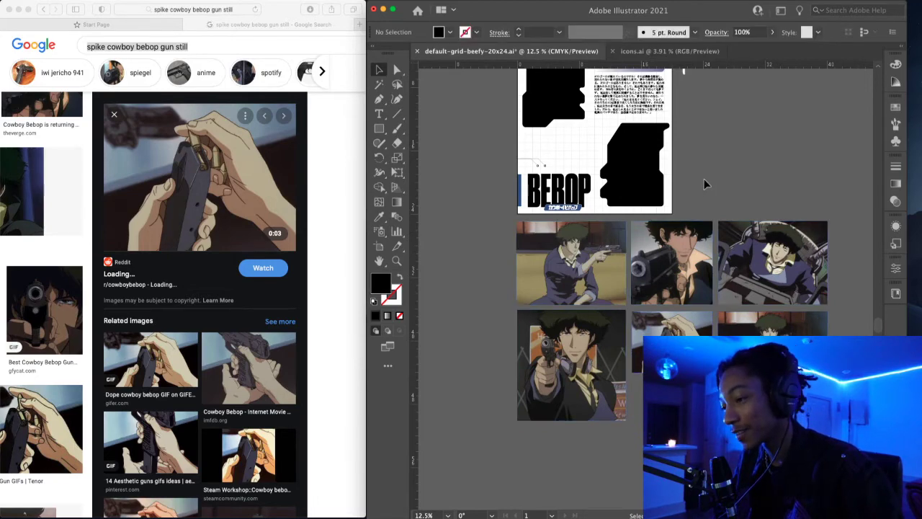
pyautogui.hscroll(3, 707, 185)
pyautogui.scroll(1, 706, 185)
pyautogui.scroll(4, 706, 185)
pyautogui.hscroll(1, 706, 185)
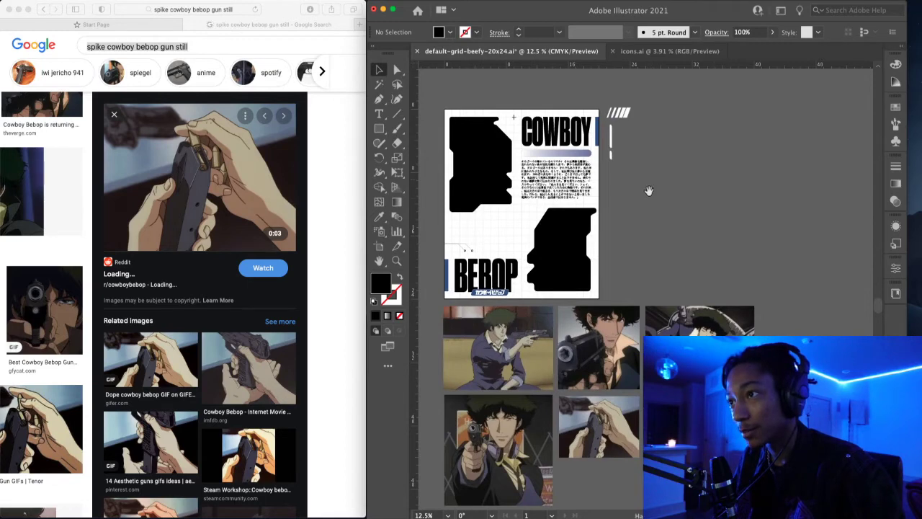
# - Move the front-facing couch still onto the poster, over the lower black shape
pyautogui.scroll(-1, 649, 182)
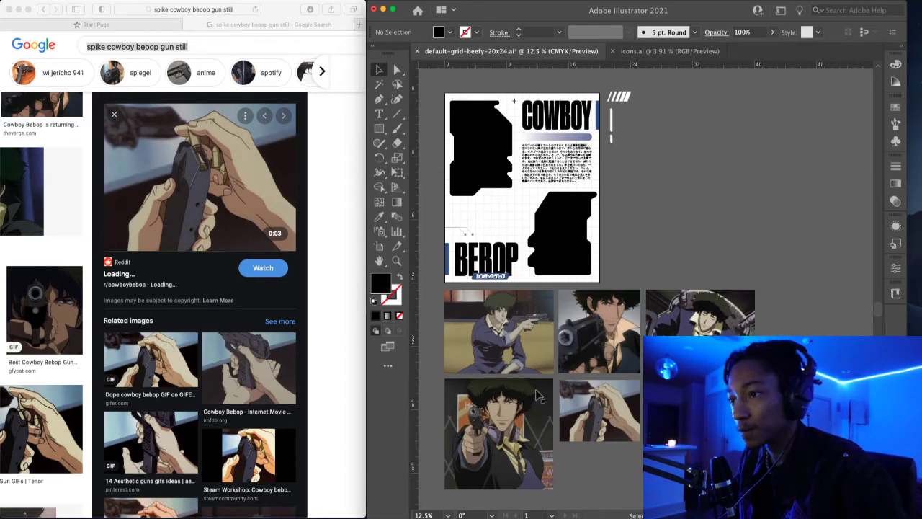
pyautogui.moveTo(500, 334)
pyautogui.mouseDown()
pyautogui.moveTo(545, 240)
pyautogui.moveTo(559, 238)
pyautogui.mouseUp()
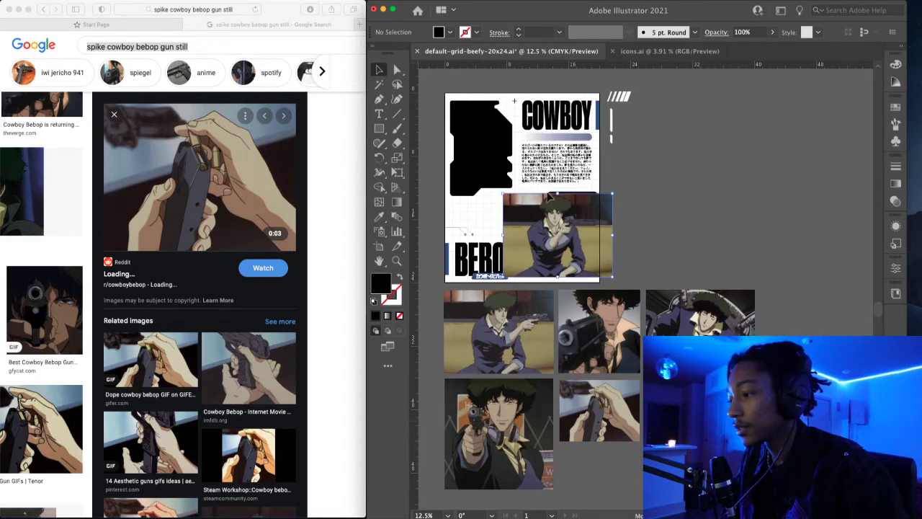
# - Minimise the browser window and widen the Illustrator window across the full screen
pyautogui.click(299, 48)
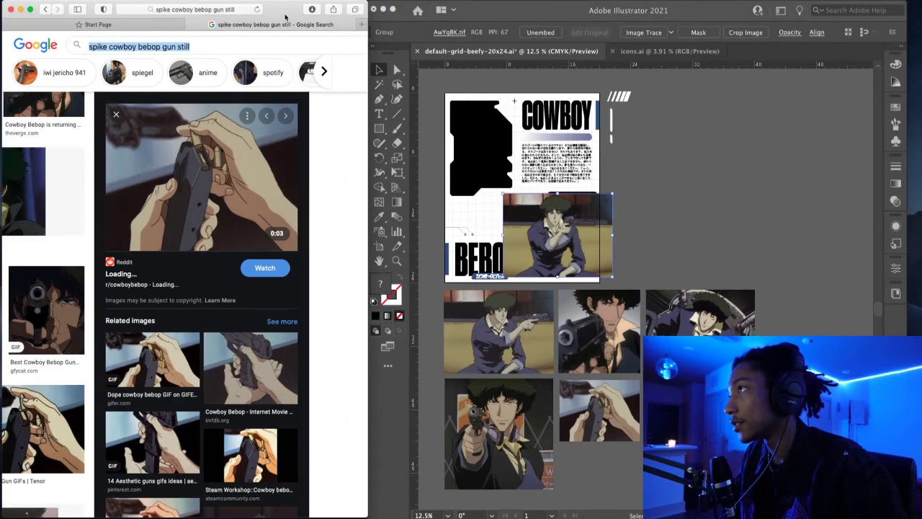
pyautogui.click(20, 9)
pyautogui.moveTo(368, 2); pyautogui.dragTo(0, 3)
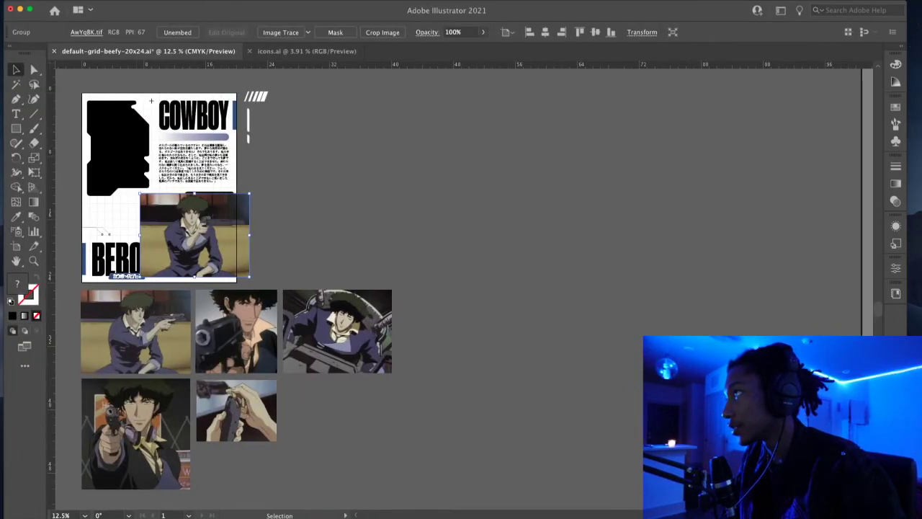
pyautogui.click(333, 211)
pyautogui.press('a')
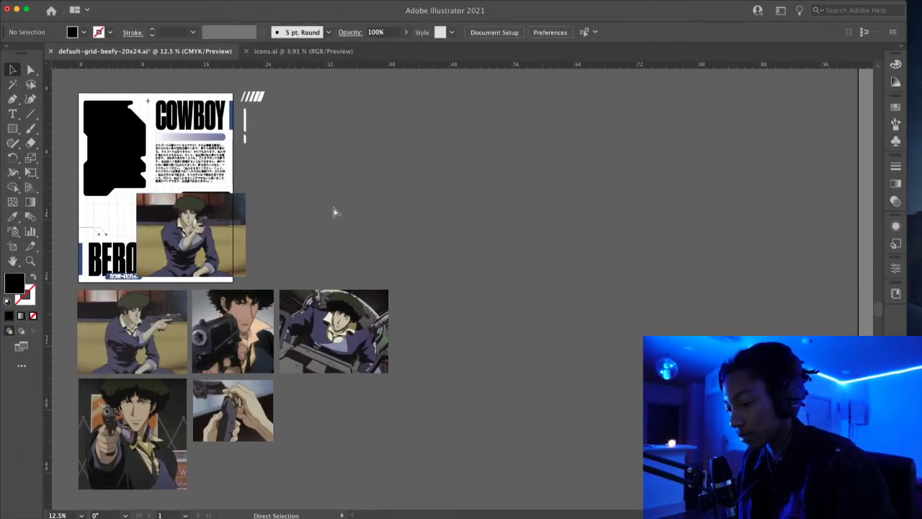
# - Move the other five stills together from below the poster to the empty canvas beside it, scaled down as a group
pyautogui.press('super+equal')
pyautogui.press('super+equal')
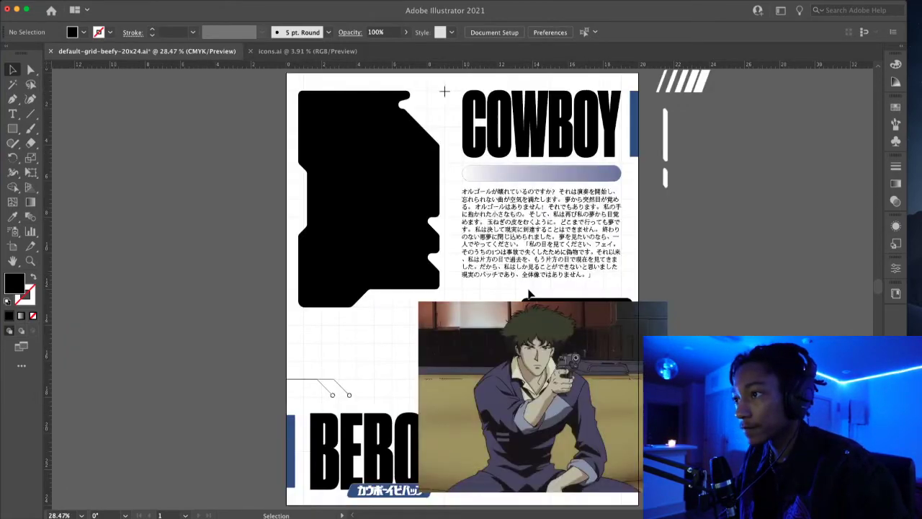
pyautogui.scroll(1, 537, 314)
pyautogui.press('super+minus')
pyautogui.scroll(-3, 536, 315)
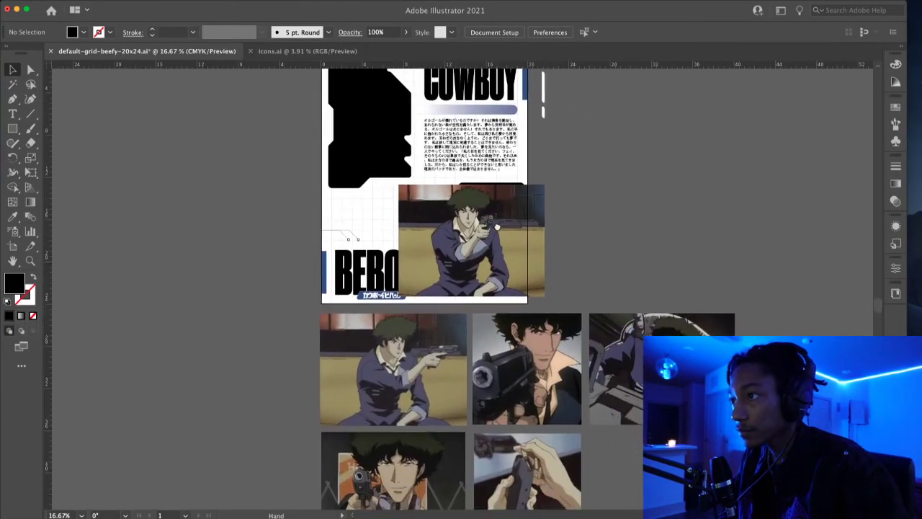
pyautogui.scroll(-3, 537, 315)
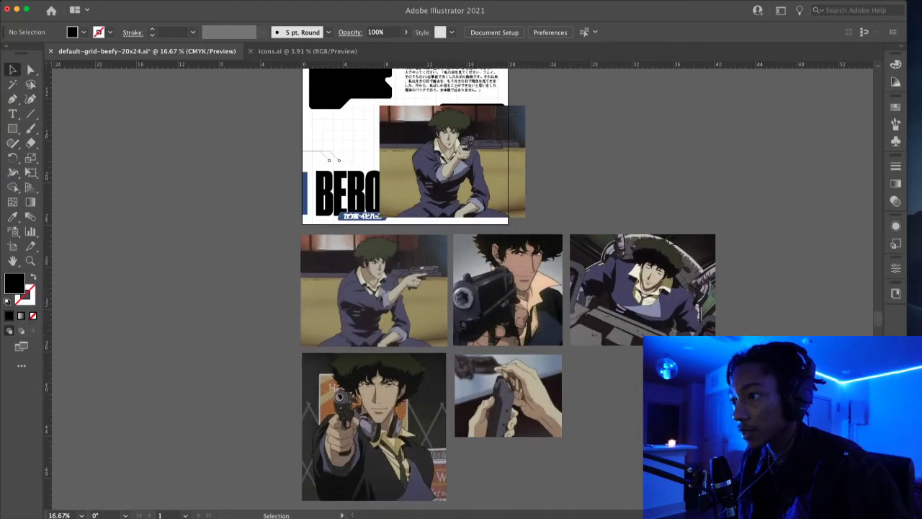
pyautogui.moveTo(382, 306); pyautogui.dragTo(548, 148)
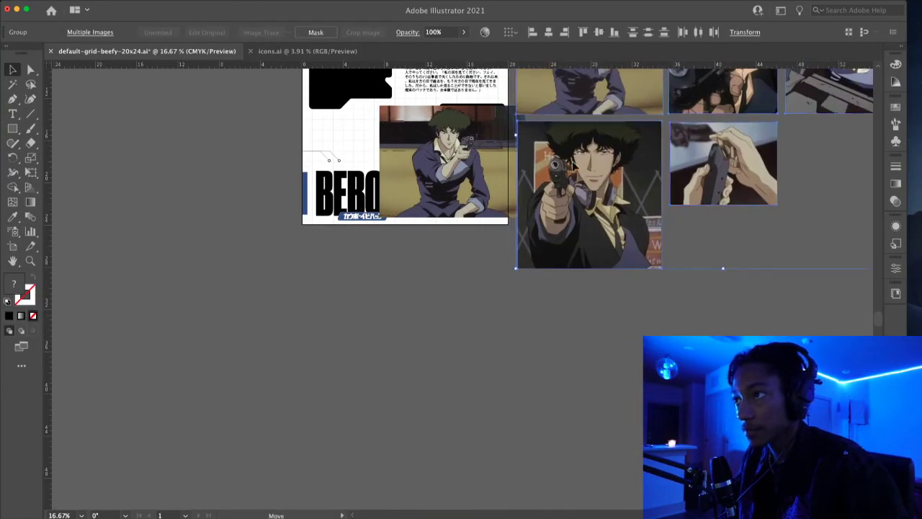
pyautogui.scroll(4, 548, 147)
pyautogui.moveTo(549, 235); pyautogui.dragTo(626, 148)
pyautogui.press('super+z')
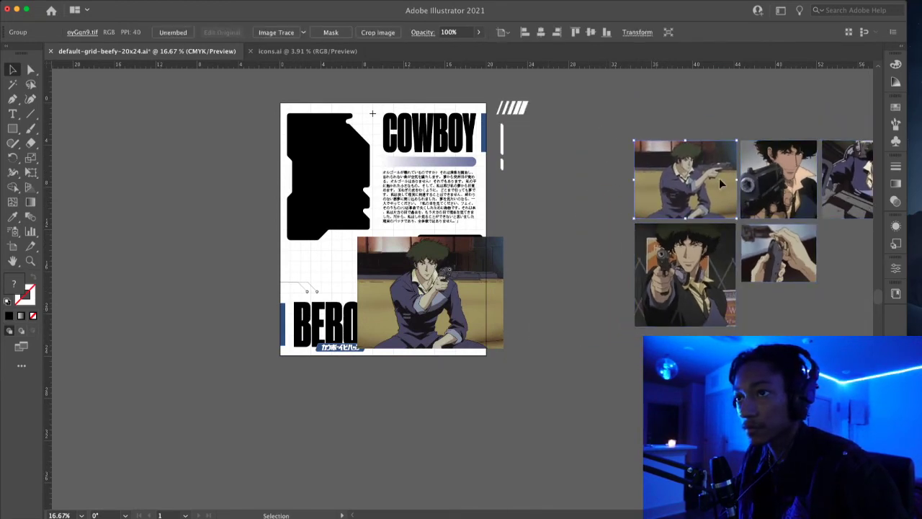
# - Bring the five-still group closer to the poster, with its upper row near the poster's upper edge
pyautogui.click(768, 181)
pyautogui.hscroll(4, 764, 184)
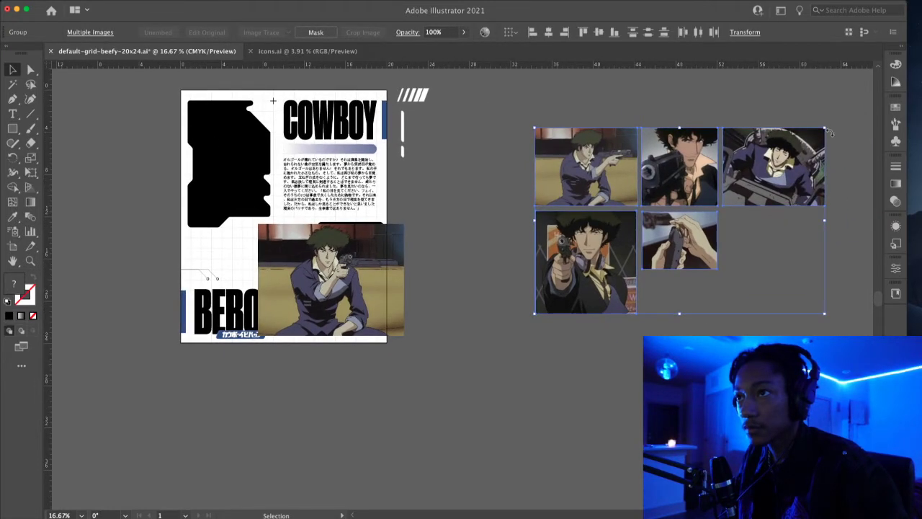
pyautogui.moveTo(753, 186); pyautogui.dragTo(639, 152)
pyautogui.click(491, 75)
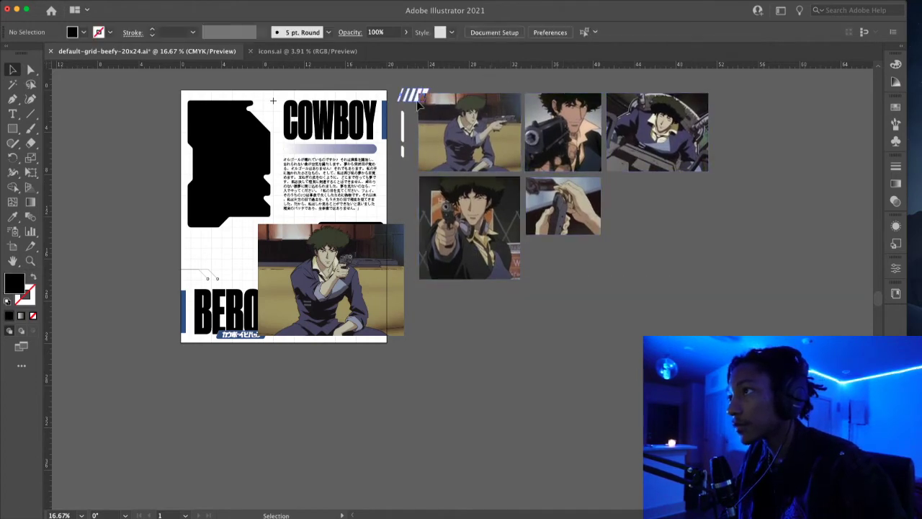
# - Move the white slashes and the white vertical bar to the opposite side of the poster, clear of the stills
pyautogui.moveTo(290, 141); pyautogui.dragTo(153, 103)
pyautogui.moveTo(403, 134); pyautogui.dragTo(294, 149)
pyautogui.moveTo(154, 137); pyautogui.dragTo(154, 148)
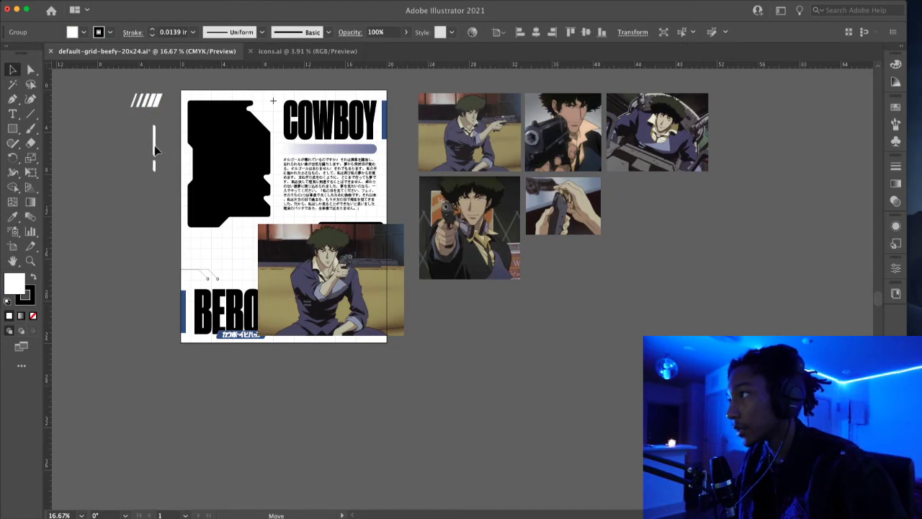
pyautogui.click(123, 146)
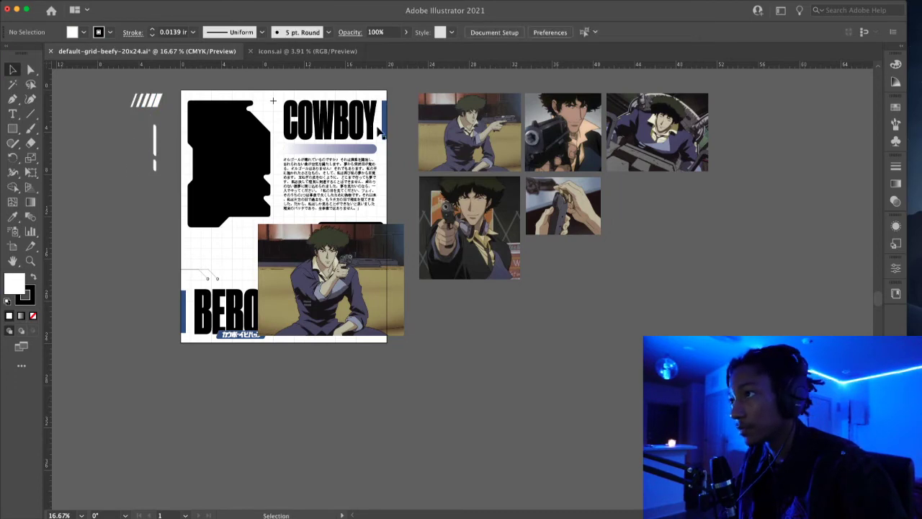
# - Shift the five stills together closer to the poster's side edge
pyautogui.click(463, 144)
pyautogui.moveTo(519, 150); pyautogui.dragTo(492, 155)
pyautogui.click(545, 274)
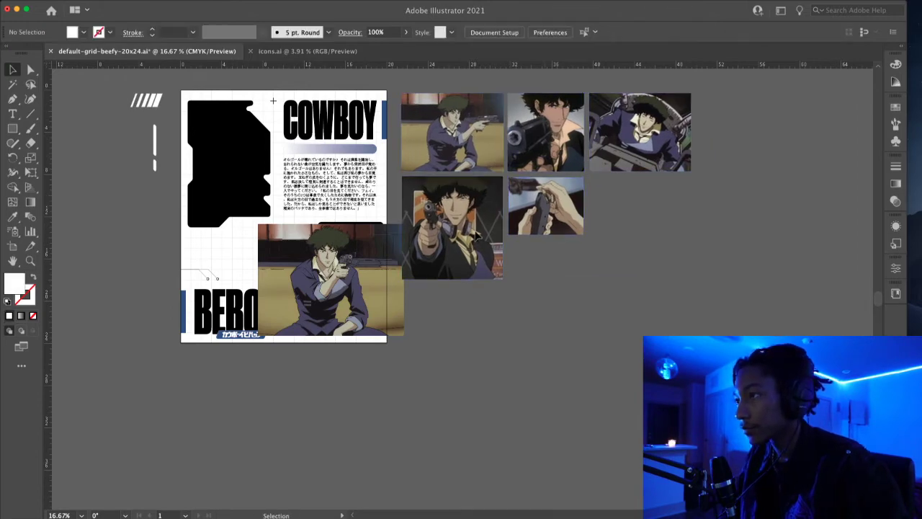
# - Move the front-facing couch still over the upper black shape, enlarge it proportionally and shift it down the poster
pyautogui.scroll(1, 348, 240)
pyautogui.hscroll(-5, 348, 240)
pyautogui.scroll(2, 348, 240)
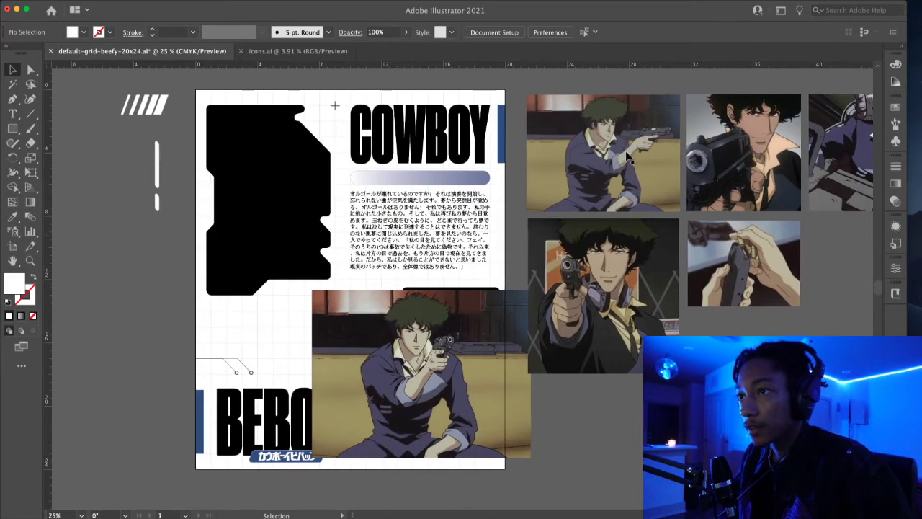
pyautogui.moveTo(453, 366); pyautogui.dragTo(315, 195)
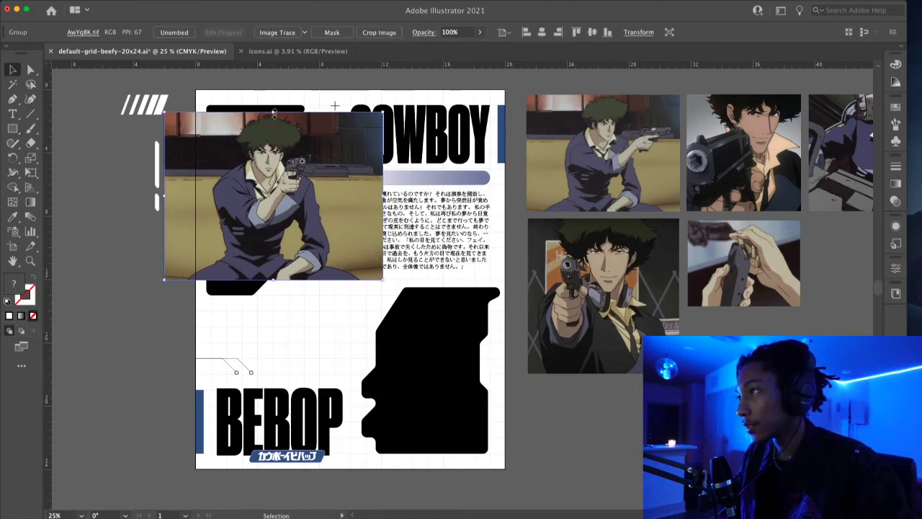
pyautogui.moveTo(274, 112); pyautogui.dragTo(274, 97)
pyautogui.moveTo(258, 167); pyautogui.dragTo(240, 265)
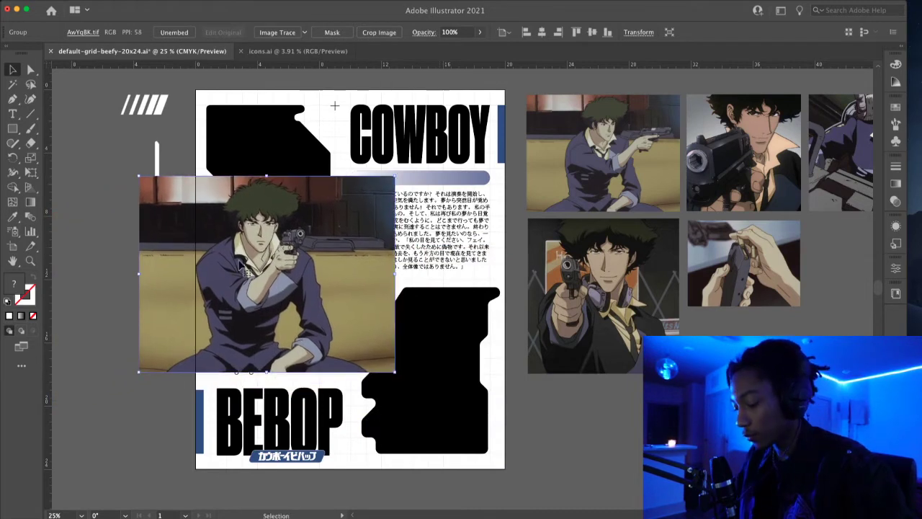
# - Move the enlarged couch still to the lower black shape, send it to the back and centre Spike behind the shape
pyautogui.click(115, 252)
pyautogui.press('b')
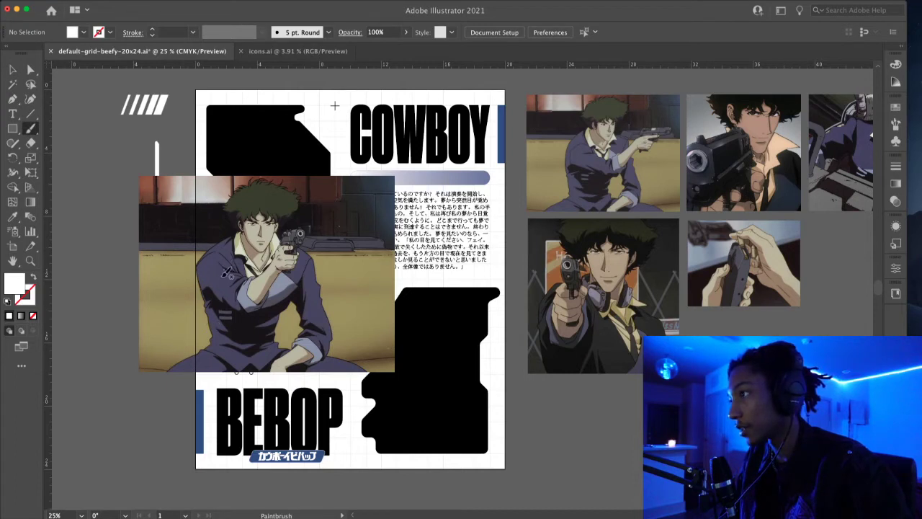
pyautogui.press('v')
pyautogui.moveTo(253, 292)
pyautogui.mouseDown()
pyautogui.moveTo(417, 384)
pyautogui.moveTo(403, 388)
pyautogui.mouseUp()
pyautogui.moveTo(498, 369); pyautogui.dragTo(556, 379)
pyautogui.press('super+shift+bracketleft')
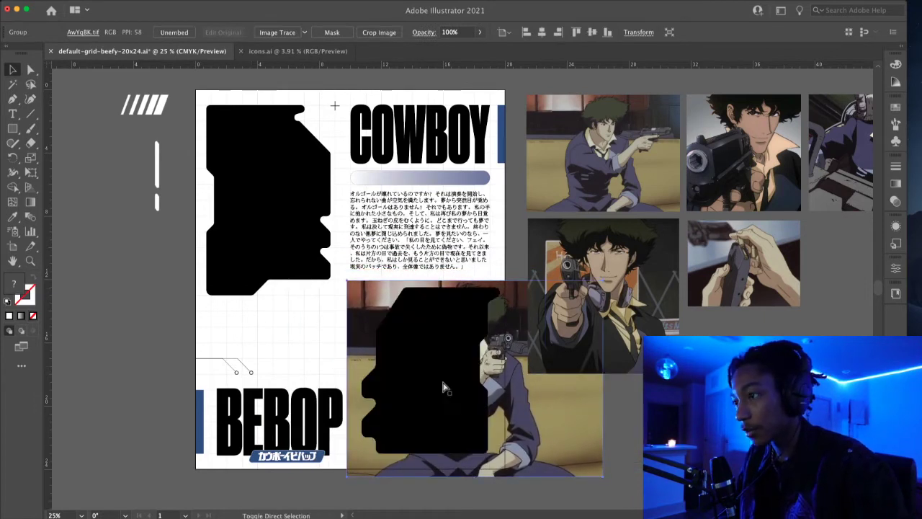
pyautogui.moveTo(528, 420); pyautogui.dragTo(488, 413)
pyautogui.click(601, 440)
# - Mask the couch still with the lower black shape using an opacity mask with Clip and Invert Mask enabled
pyautogui.click(459, 400)
pyautogui.keyDown('shift'); pyautogui.click(544, 417); pyautogui.keyUp('shift')
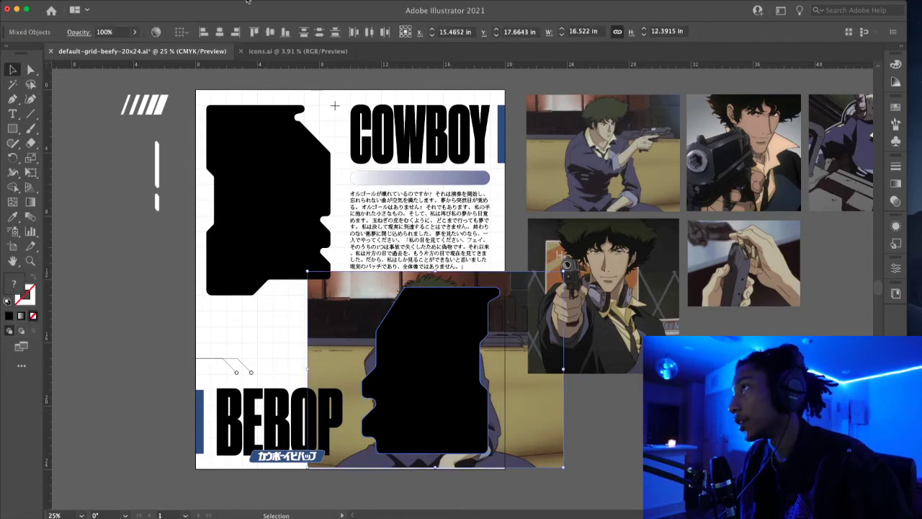
pyautogui.click(253, 6)
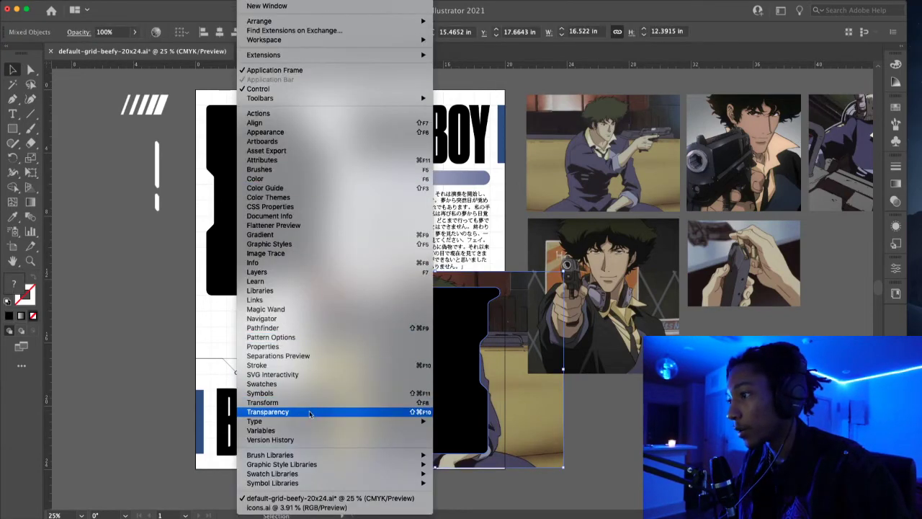
pyautogui.click(268, 412)
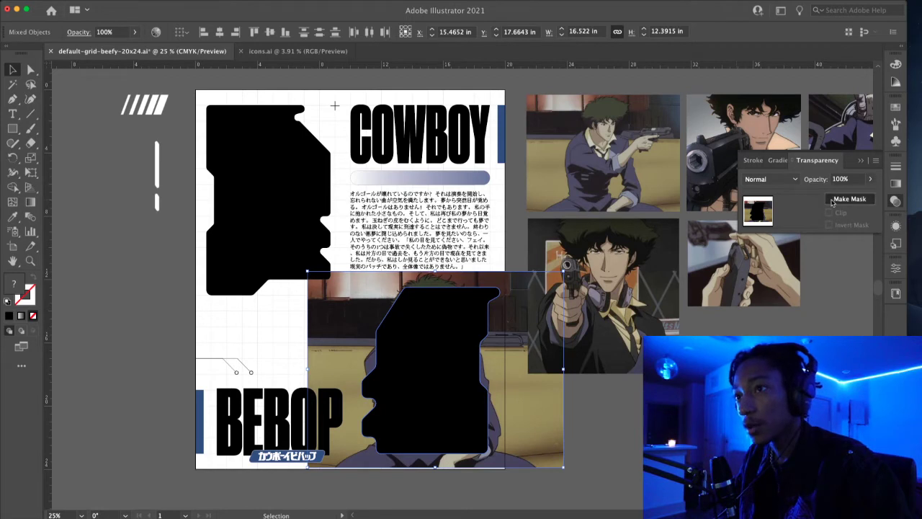
pyautogui.click(832, 199)
pyautogui.click(829, 225)
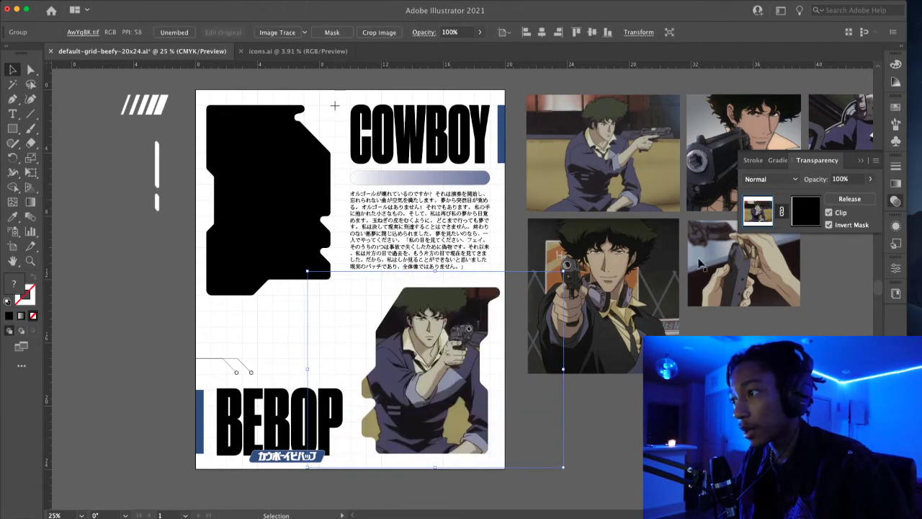
pyautogui.click(590, 414)
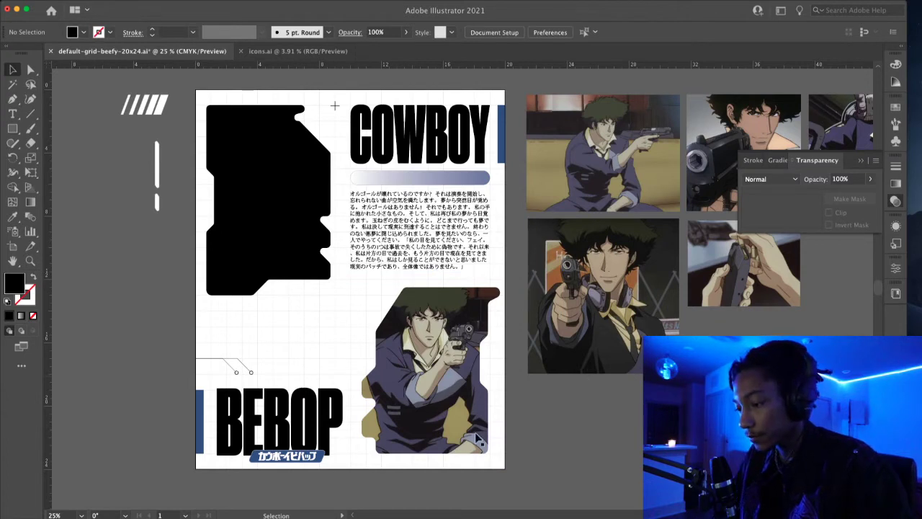
# - Swap fill and stroke, and paint one curved black Paintbrush stroke across the masked still to the forward-aiming still
pyautogui.press('b')
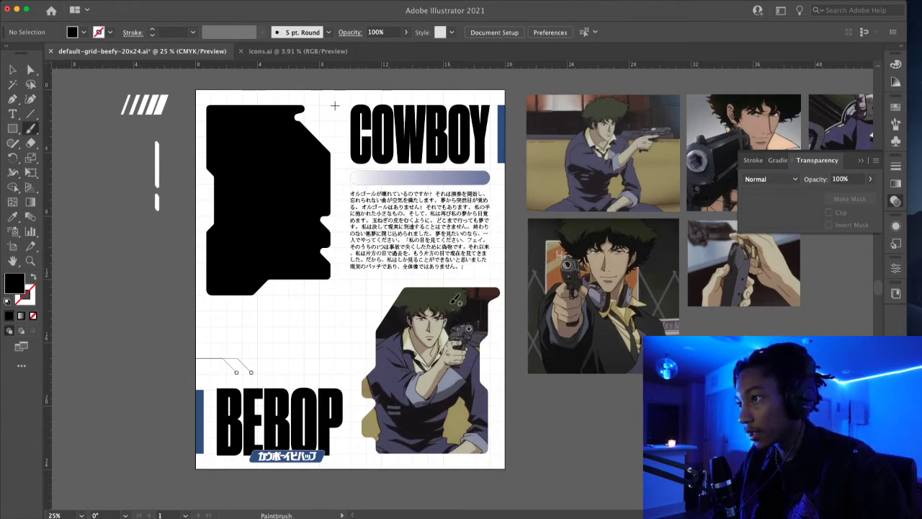
pyautogui.hotkey('shift', 'x')
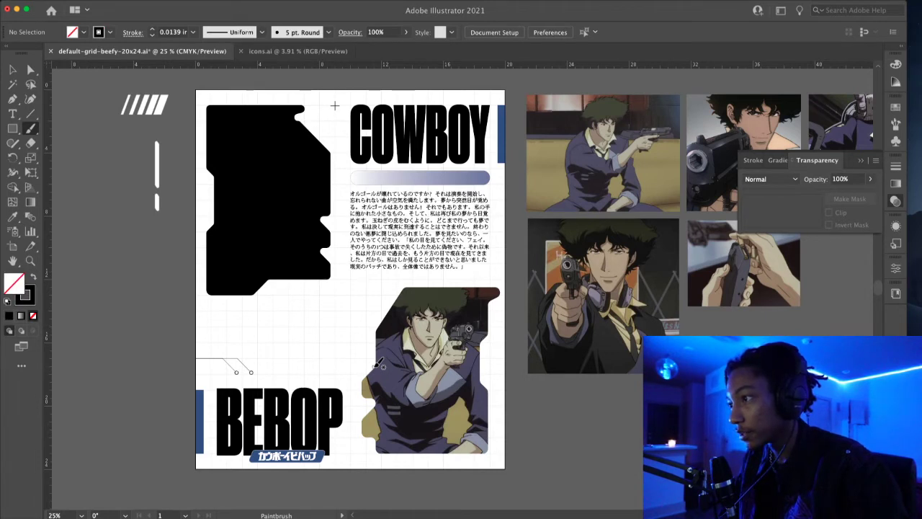
pyautogui.moveTo(347, 459)
pyautogui.mouseDown()
pyautogui.moveTo(466, 331)
pyautogui.moveTo(514, 315)
pyautogui.moveTo(574, 317)
pyautogui.mouseUp()
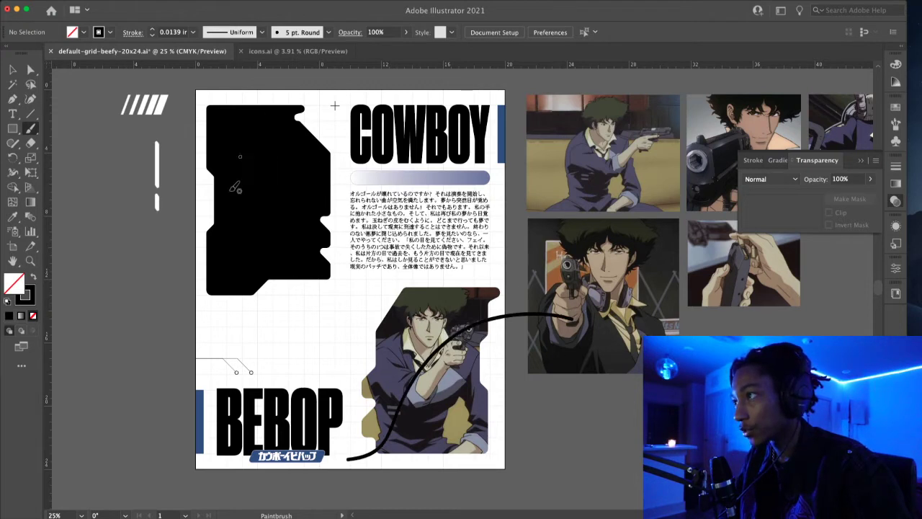
# - Set the stroke colour to the bright red F90047
pyautogui.doubleClick(30, 297)
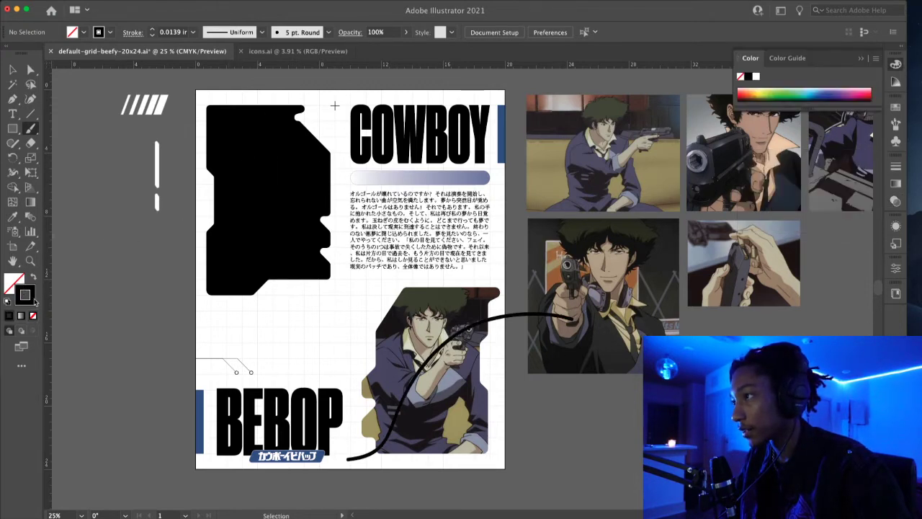
pyautogui.moveTo(432, 189); pyautogui.dragTo(463, 183)
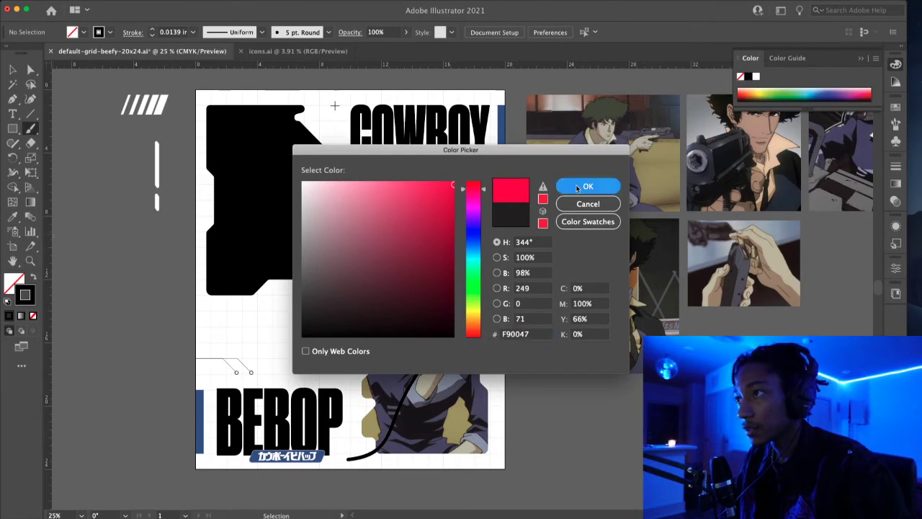
# - Set the stroke colour to F90047 and try a reading-flow arrow from the upper black shape past COWBOY down to BEBOP
pyautogui.click(588, 186)
pyautogui.moveTo(257, 173)
pyautogui.mouseDown()
pyautogui.moveTo(397, 136)
pyautogui.moveTo(445, 142)
pyautogui.moveTo(451, 160)
pyautogui.moveTo(418, 349)
pyautogui.moveTo(286, 420)
pyautogui.mouseUp()
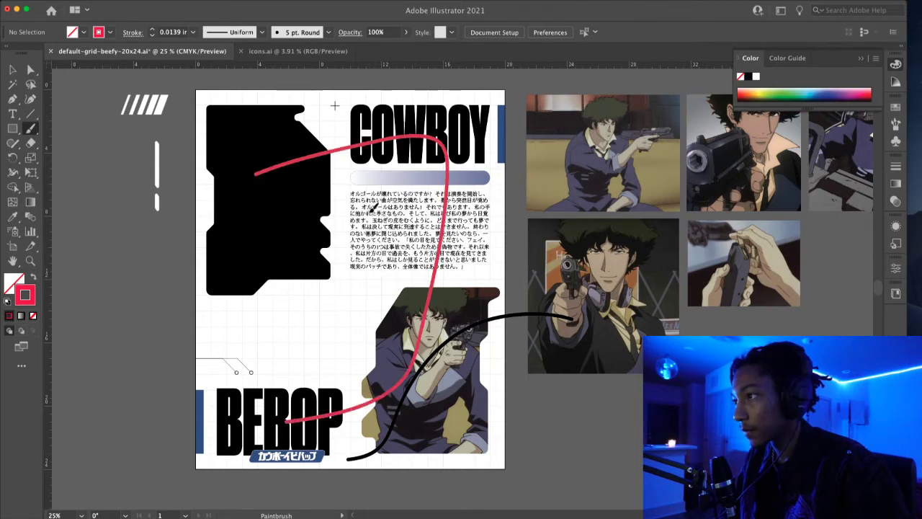
pyautogui.moveTo(293, 391)
pyautogui.mouseDown()
pyautogui.moveTo(270, 426)
pyautogui.moveTo(295, 442)
pyautogui.mouseUp()
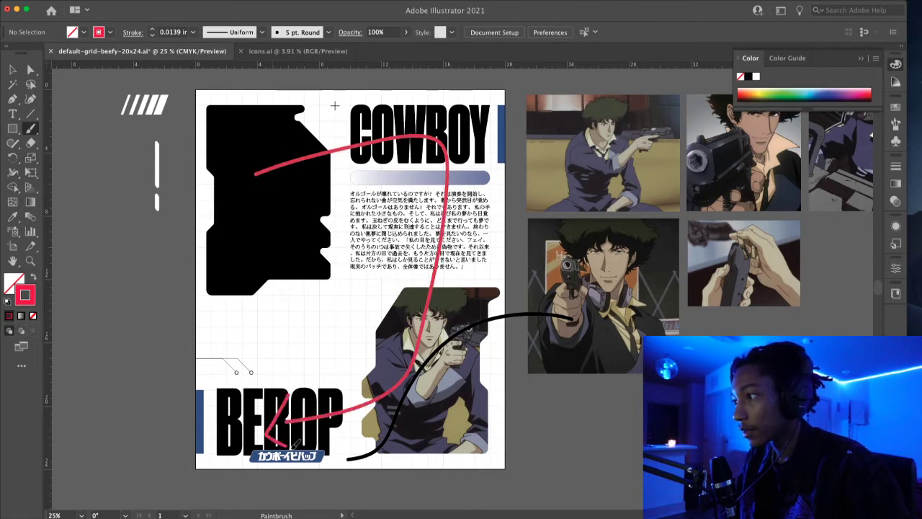
pyautogui.press('super+z')
pyautogui.press('super+z')
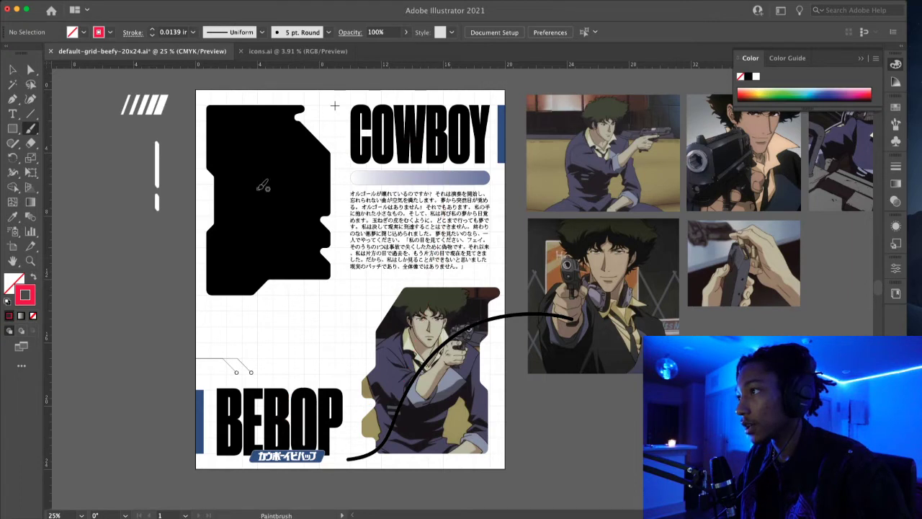
# - Try brush strokes from the upper black shape down to BEBOP and up to COWBOY, undoing them together with the older black stroke
pyautogui.moveTo(267, 148); pyautogui.dragTo(268, 334)
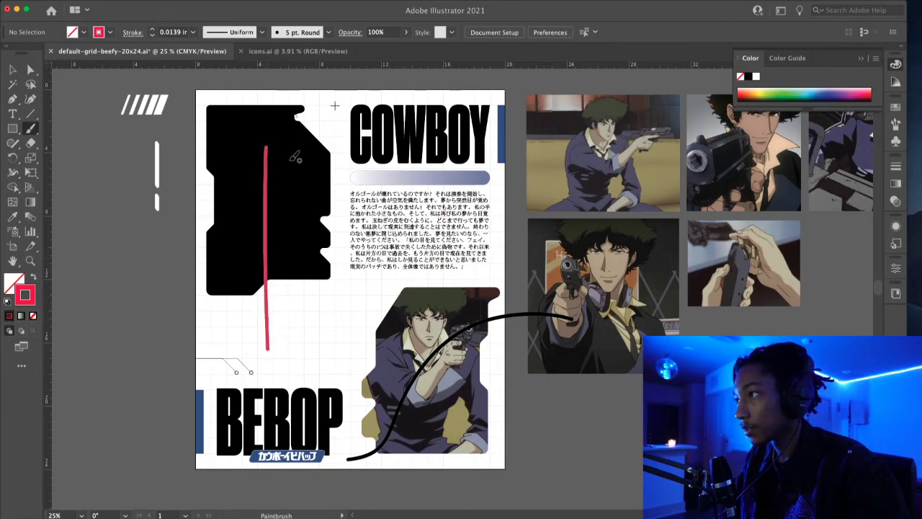
pyautogui.press('z')
pyautogui.press('super+z')
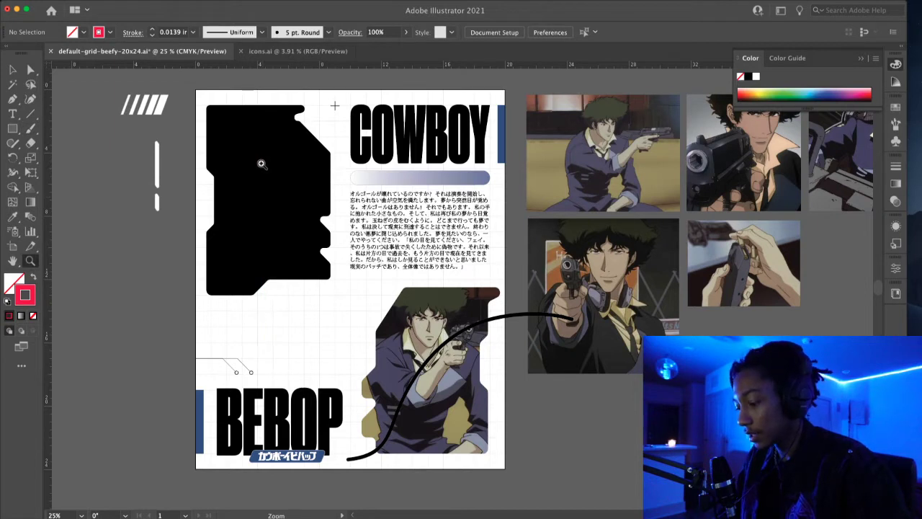
pyautogui.press('b')
pyautogui.moveTo(259, 160)
pyautogui.mouseDown()
pyautogui.moveTo(251, 381)
pyautogui.moveTo(284, 428)
pyautogui.moveTo(388, 425)
pyautogui.moveTo(390, 223)
pyautogui.moveTo(376, 168)
pyautogui.mouseUp()
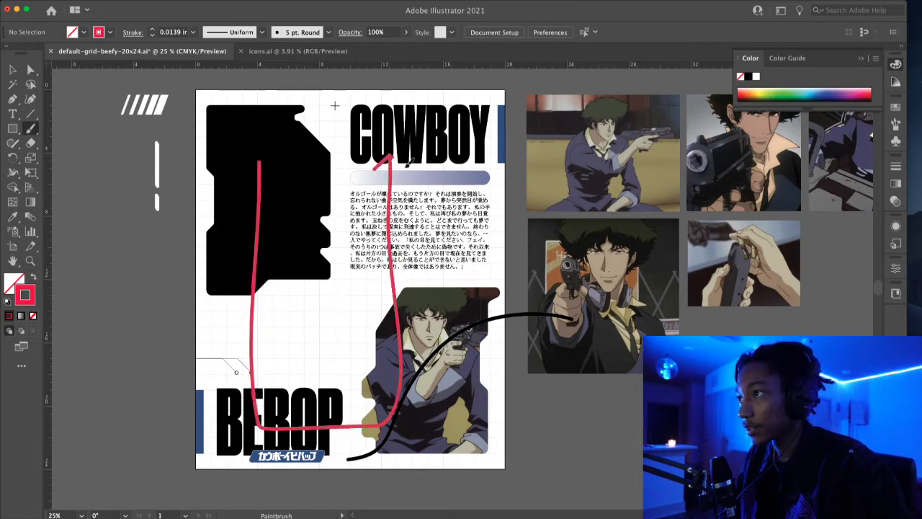
pyautogui.press('super+z')
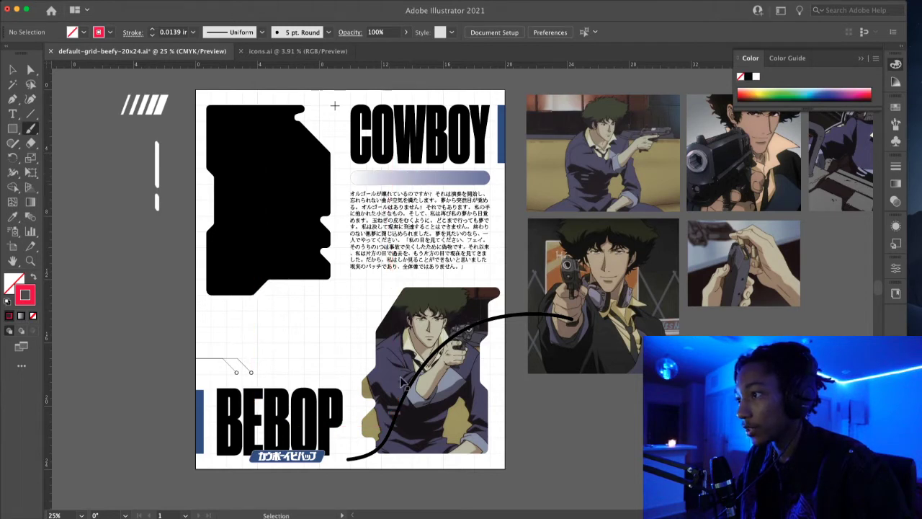
pyautogui.press('super+z')
pyautogui.press('super+z')
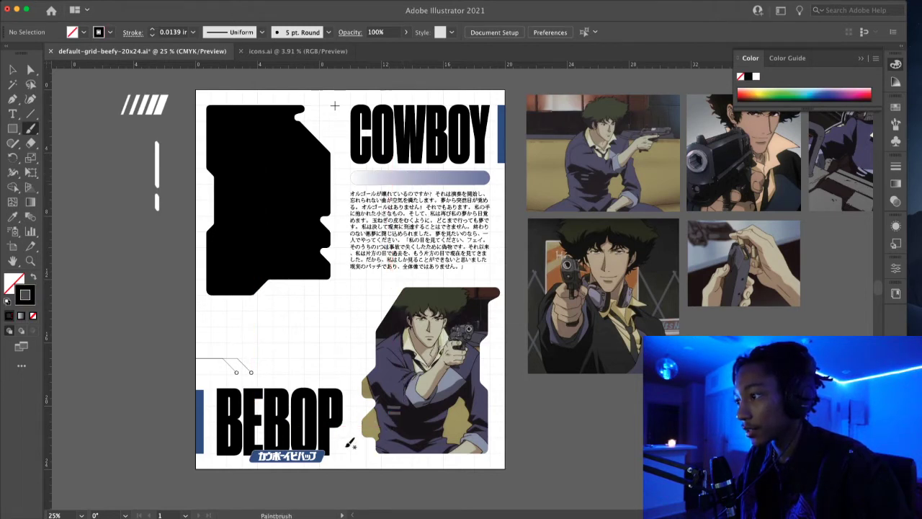
# - Paint a red arrow from BEBOP across the lower character image along the gun's direction, and delete it
pyautogui.doubleClick(31, 297)
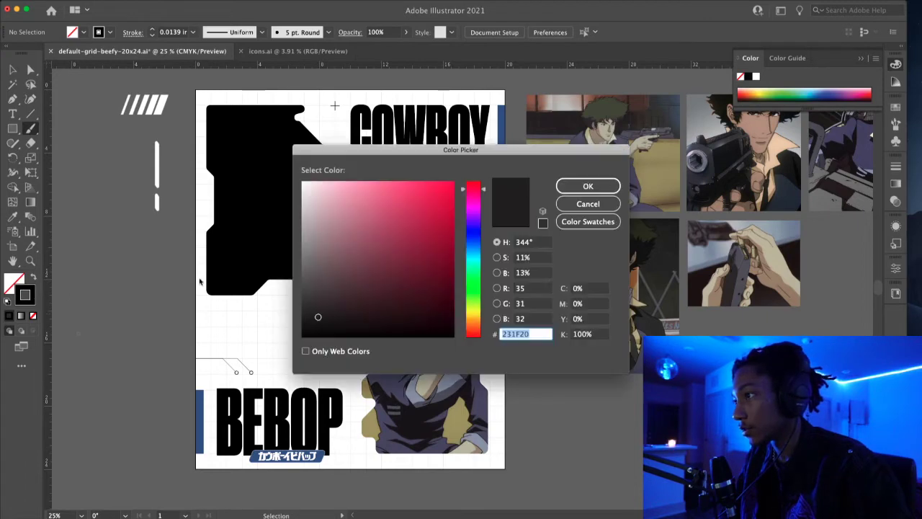
pyautogui.moveTo(446, 189); pyautogui.dragTo(462, 172)
pyautogui.click(598, 187)
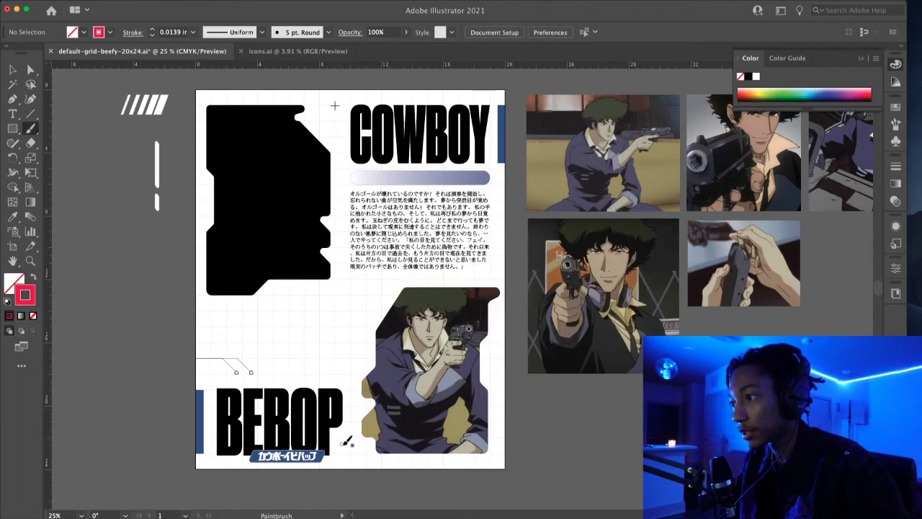
pyautogui.moveTo(373, 438)
pyautogui.mouseDown()
pyautogui.moveTo(419, 384)
pyautogui.moveTo(437, 337)
pyautogui.moveTo(499, 330)
pyautogui.mouseUp()
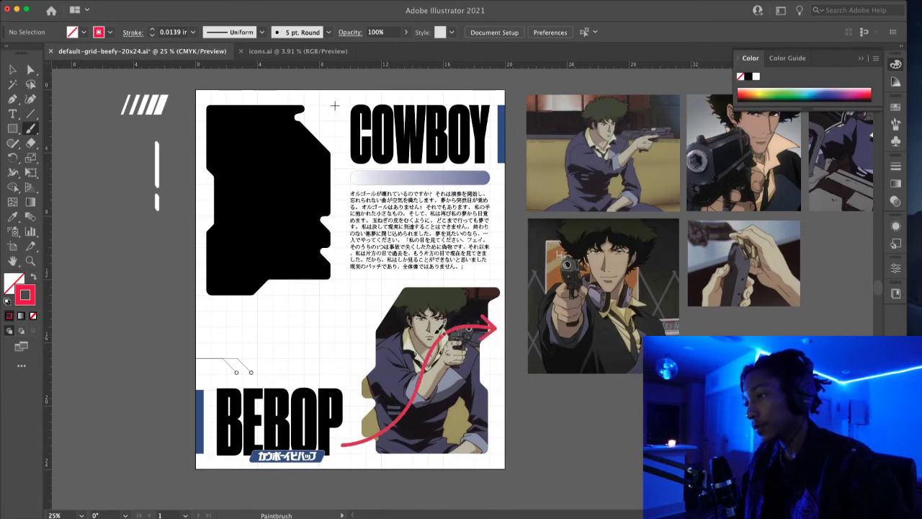
pyautogui.press('v')
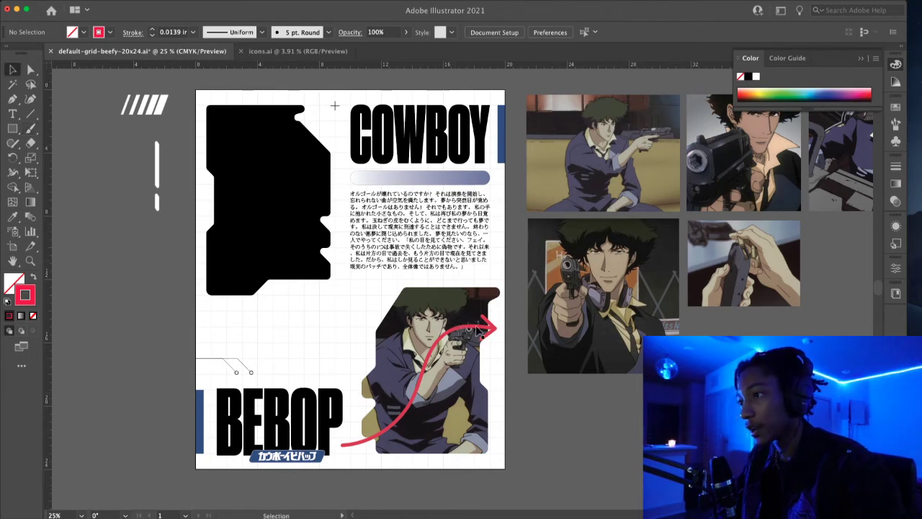
pyautogui.click(487, 330)
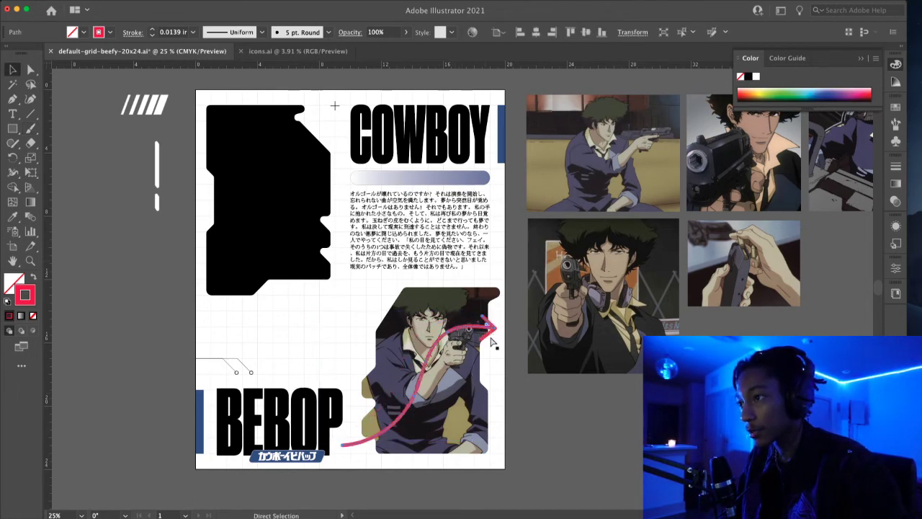
pyautogui.press('Delete')
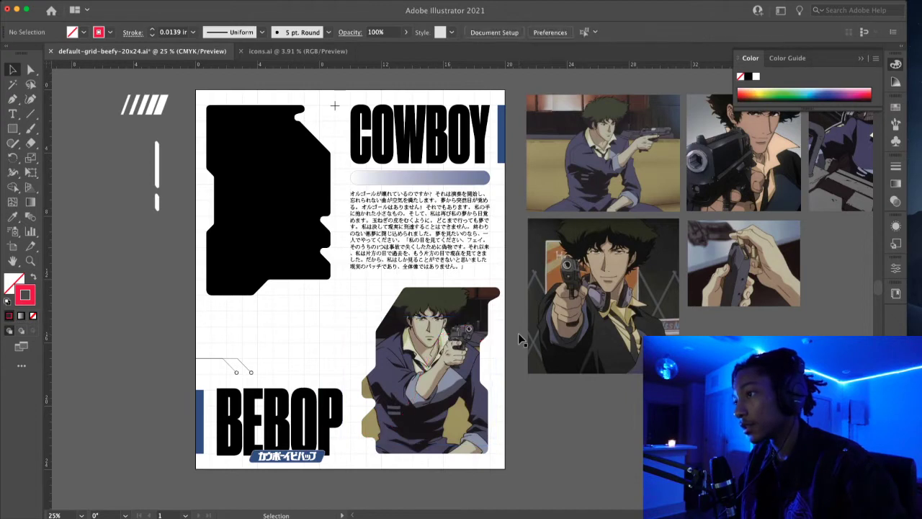
# - Release the opacity mask from the character image beside BEBOP
pyautogui.click(438, 353)
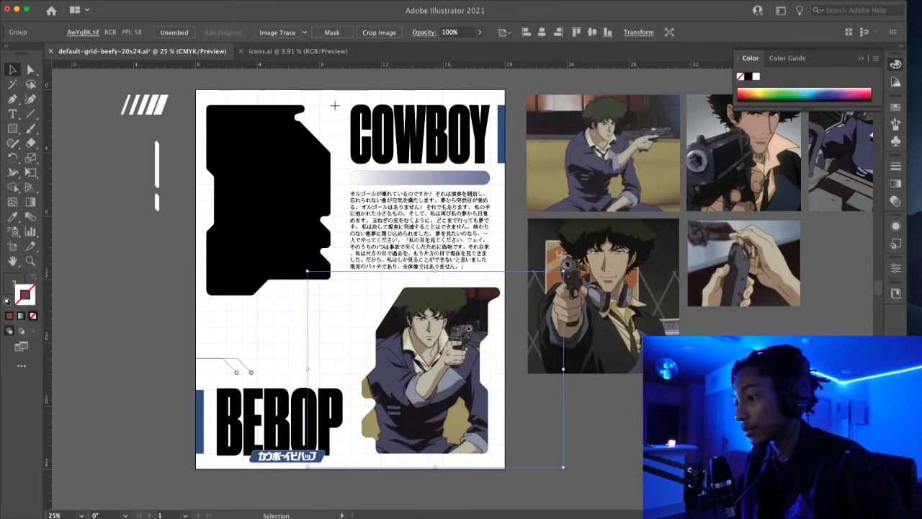
pyautogui.click(224, 2)
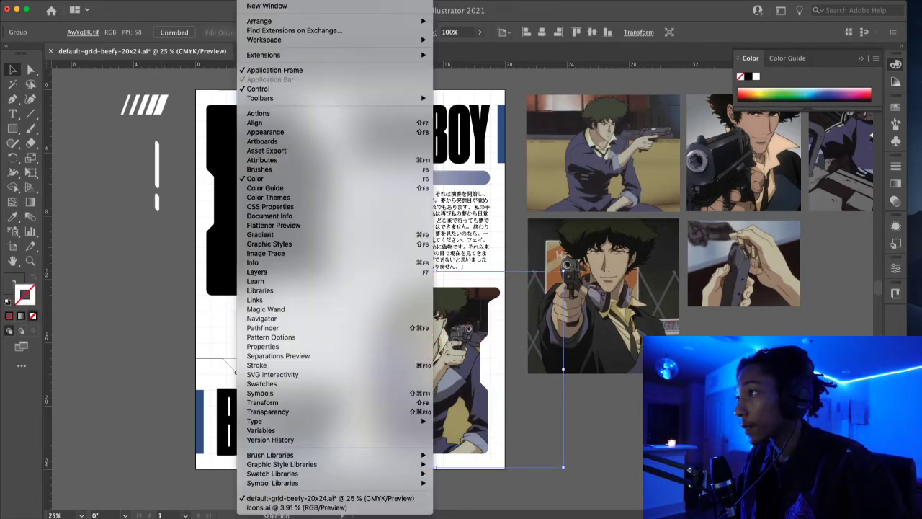
pyautogui.click(317, 411)
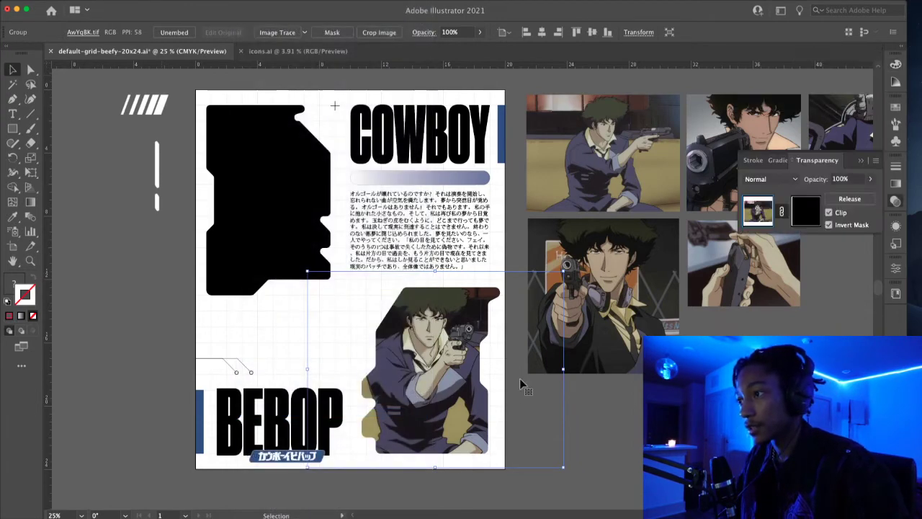
pyautogui.click(848, 201)
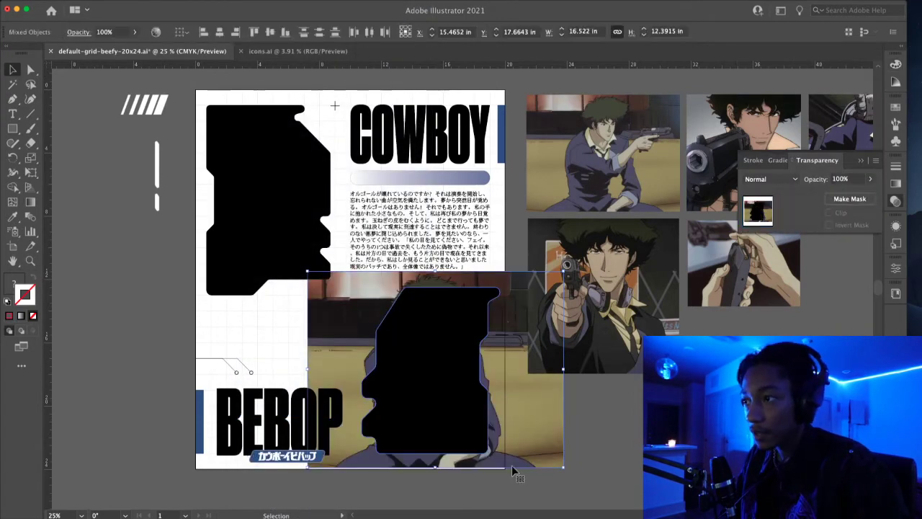
pyautogui.click(612, 439)
# - Move the character image over to the black shape beside COWBOY and mask it with that shape using Invert Mask
pyautogui.moveTo(518, 428); pyautogui.dragTo(350, 251)
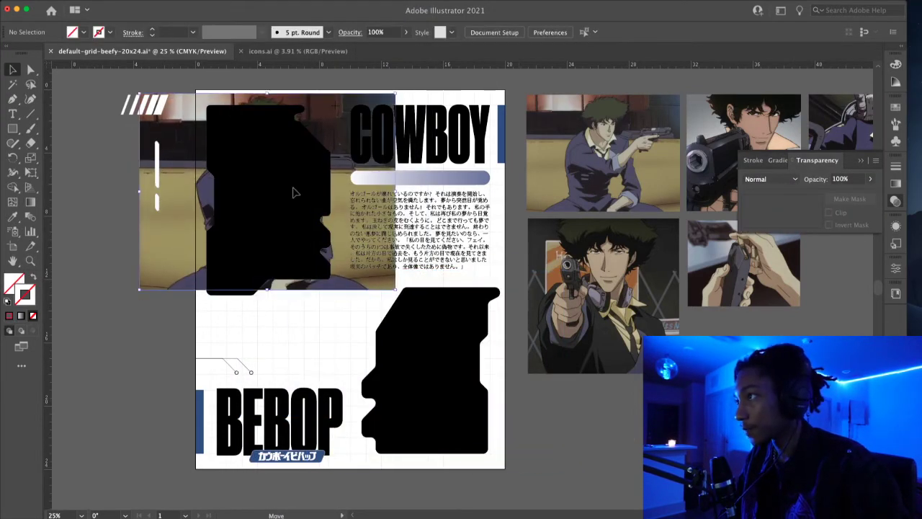
pyautogui.keyDown('shift'); pyautogui.click(302, 204); pyautogui.keyUp('shift')
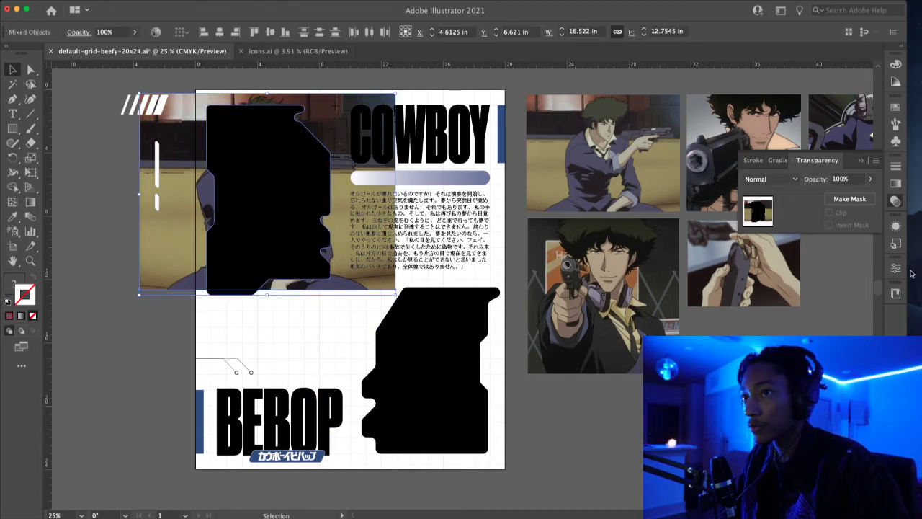
pyautogui.click(850, 199)
pyautogui.click(830, 225)
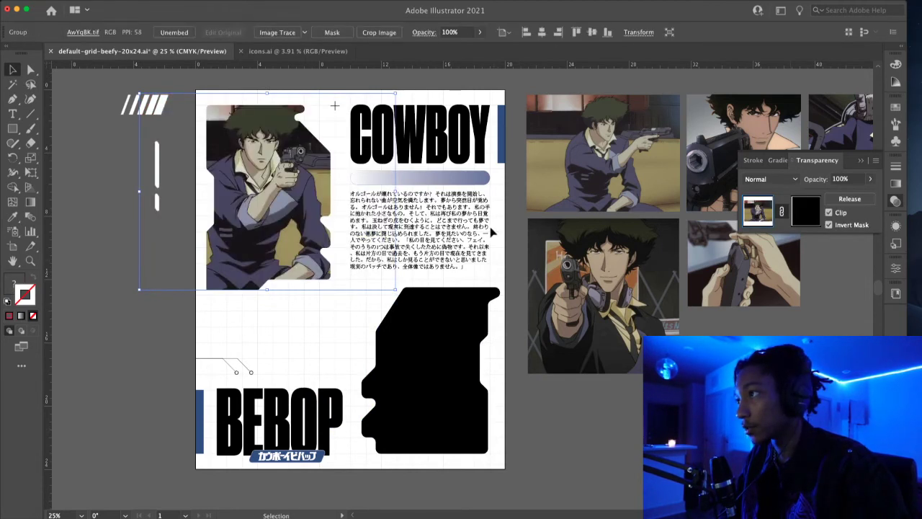
# - Unlink the upper character image from its opacity mask and adjust its scale and position to fill the whole shape
pyautogui.click(784, 212)
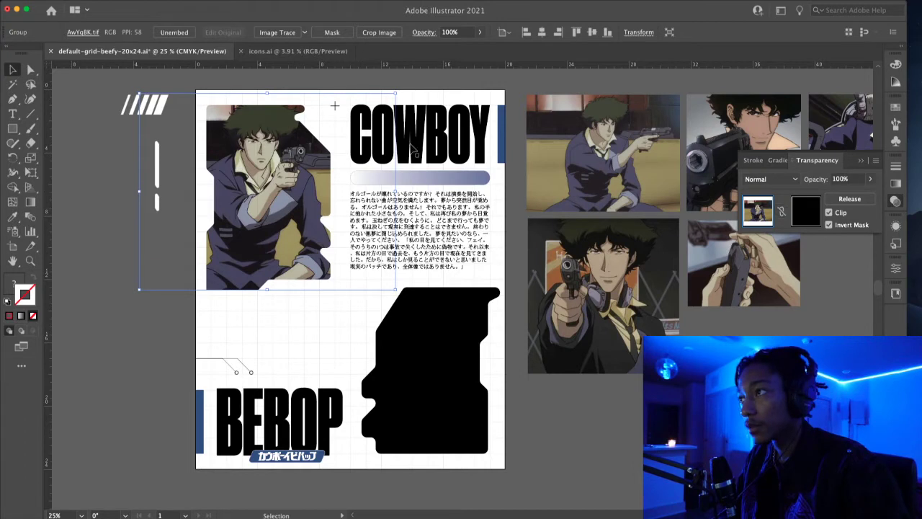
pyautogui.moveTo(270, 99); pyautogui.dragTo(270, 96)
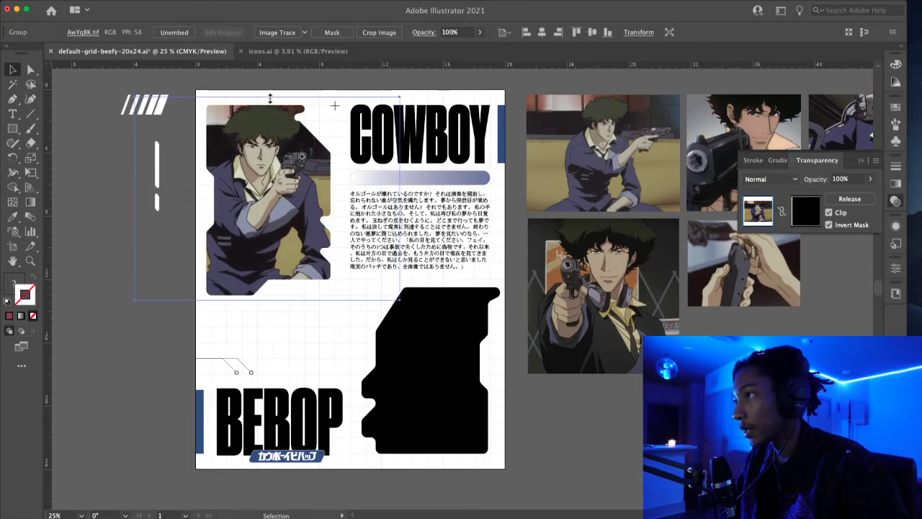
pyautogui.click(514, 343)
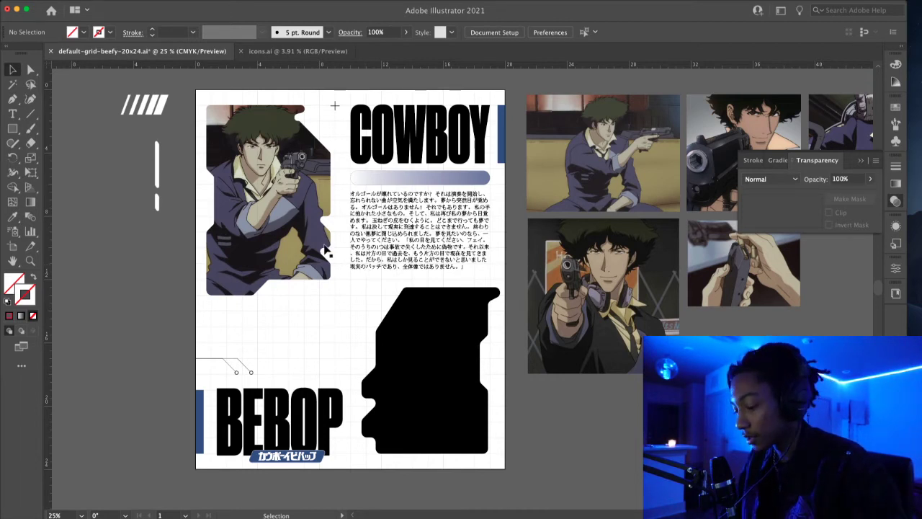
# - Try a red brush arrow from the poster's edge across the upper character image towards COWBOY
pyautogui.press('b')
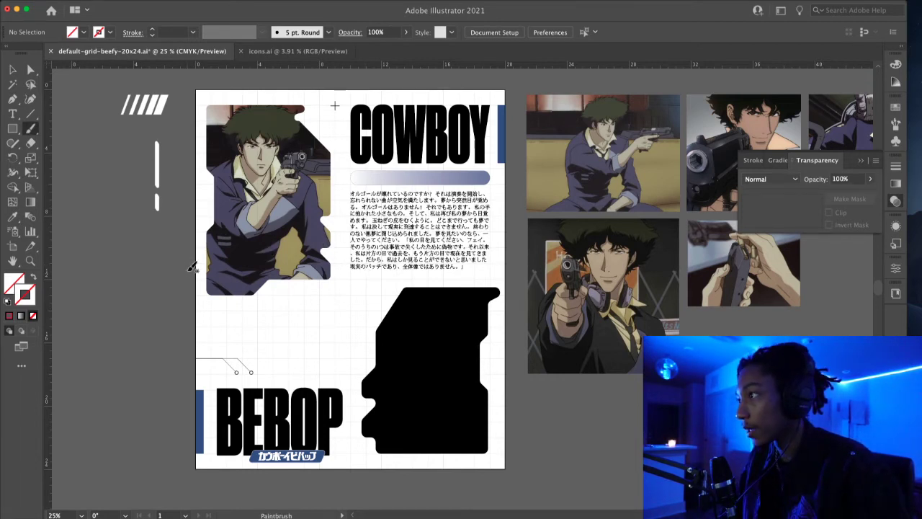
pyautogui.click(10, 316)
pyautogui.moveTo(240, 269); pyautogui.dragTo(268, 189)
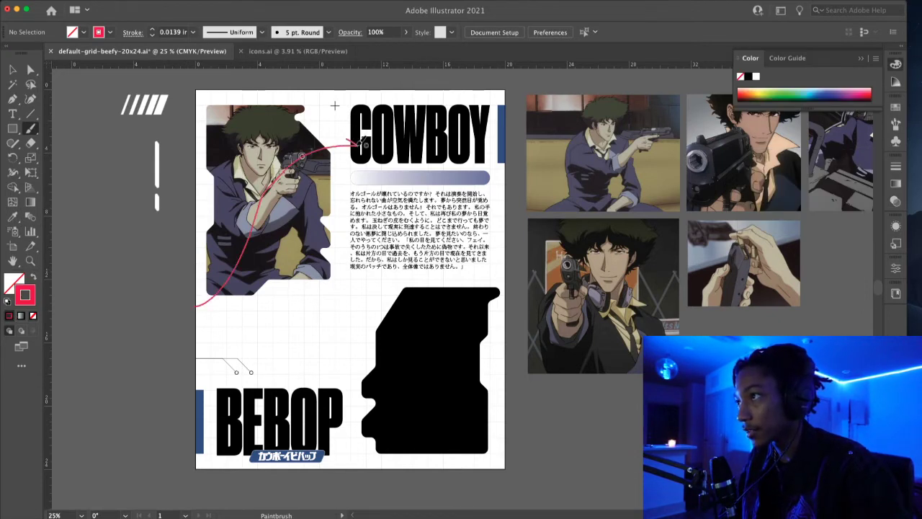
pyautogui.press('super+z')
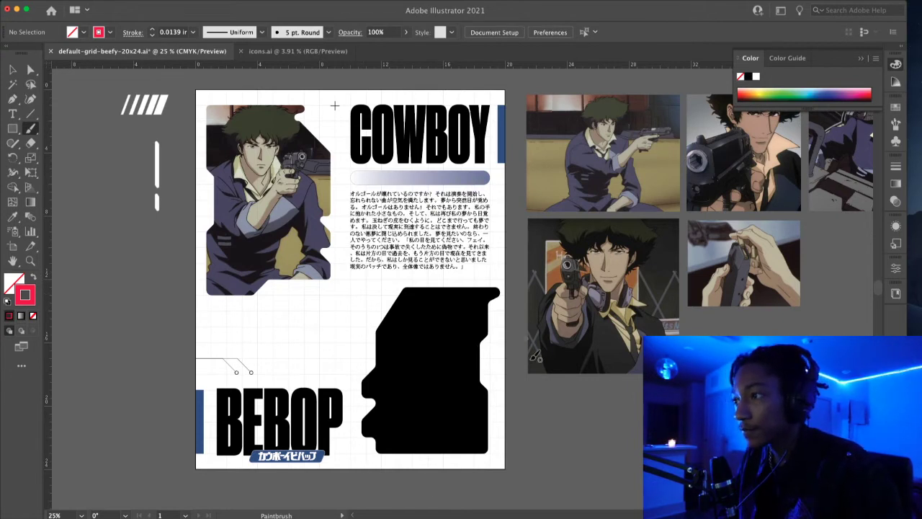
# - Open the upper character image's opacity mask for editing
pyautogui.press('v')
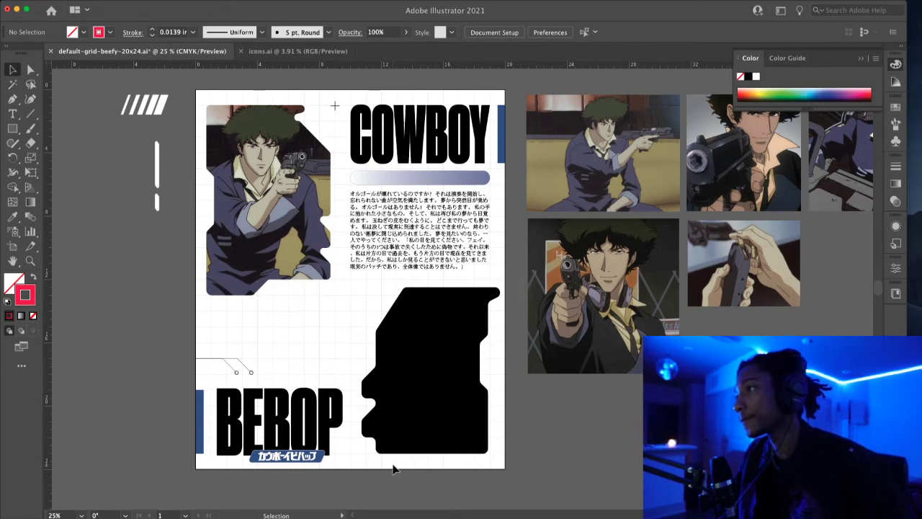
pyautogui.click(285, 204)
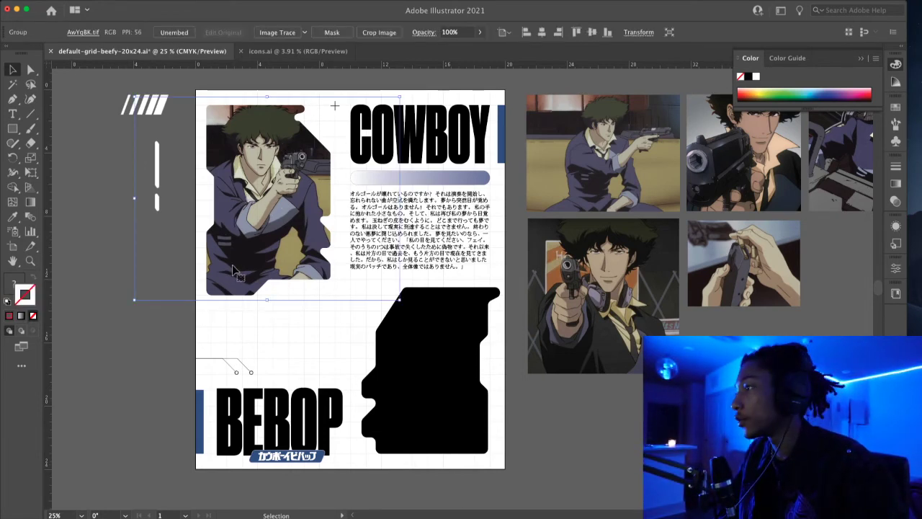
pyautogui.click(258, 5)
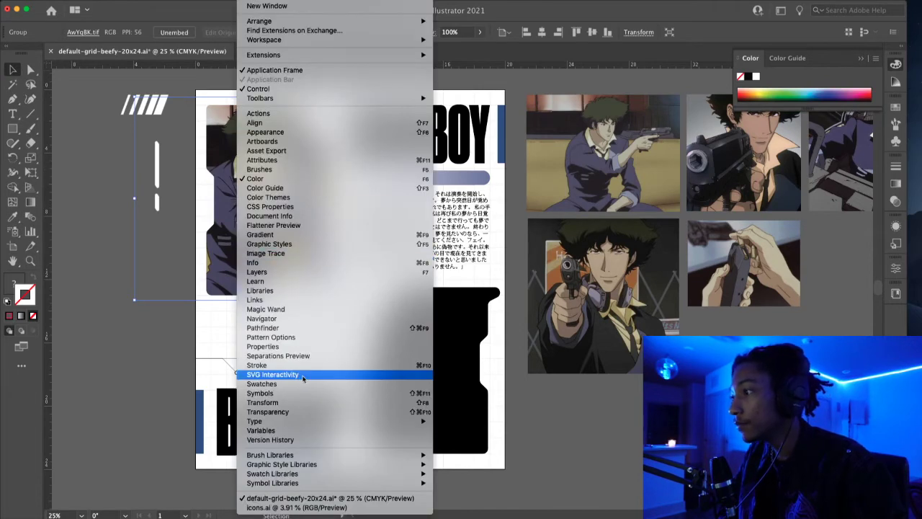
pyautogui.click(278, 411)
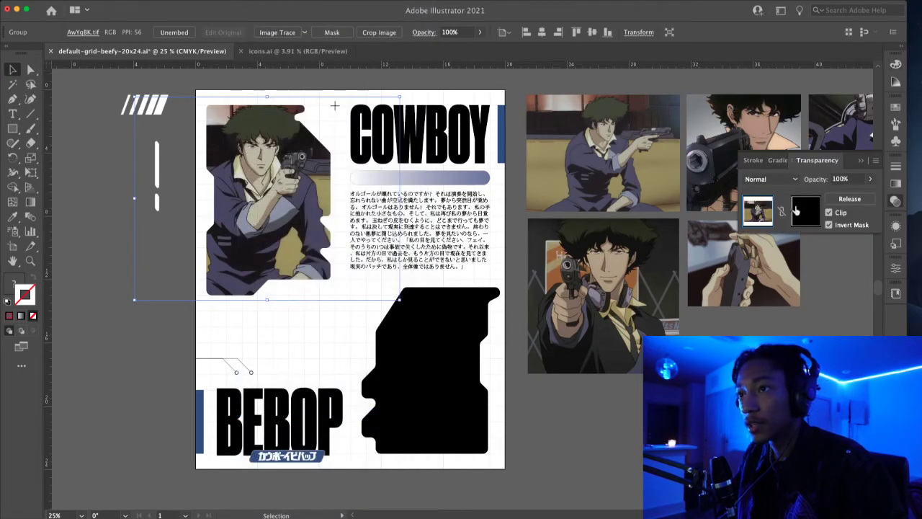
pyautogui.click(800, 210)
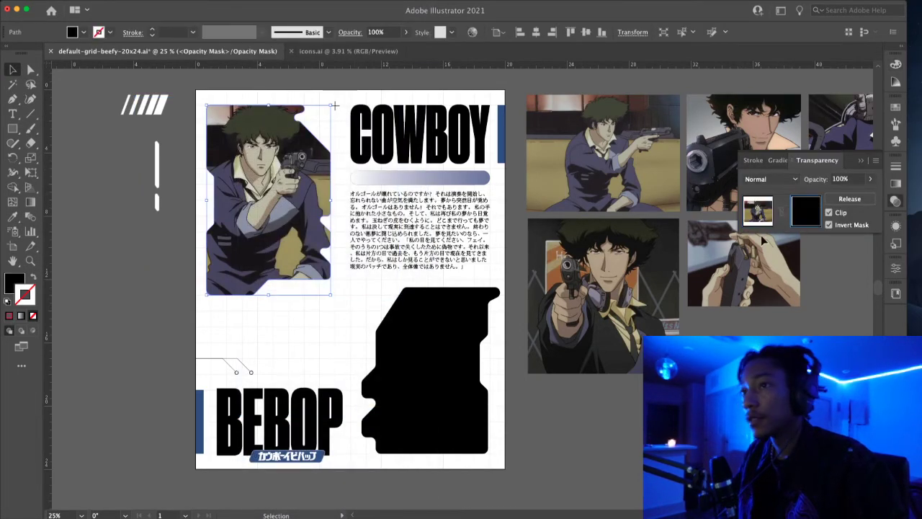
pyautogui.click(850, 199)
pyautogui.click(310, 343)
pyautogui.click(288, 225)
pyautogui.press('super+z')
pyautogui.click(320, 335)
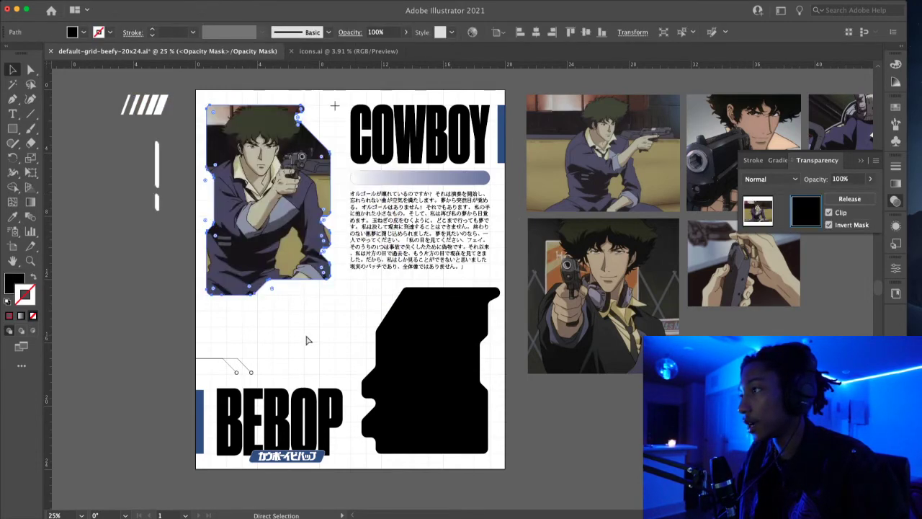
pyautogui.scroll(2, 329, 209)
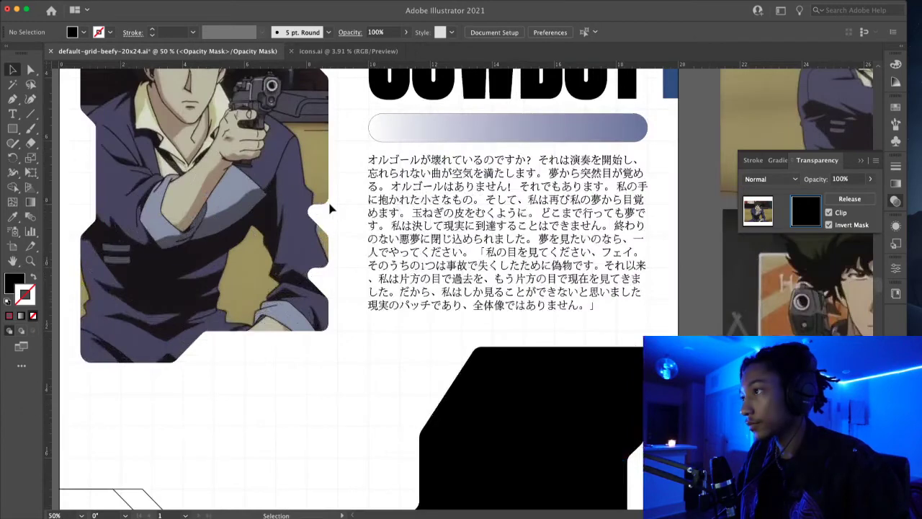
pyautogui.scroll(1, 330, 208)
pyautogui.scroll(2, 329, 209)
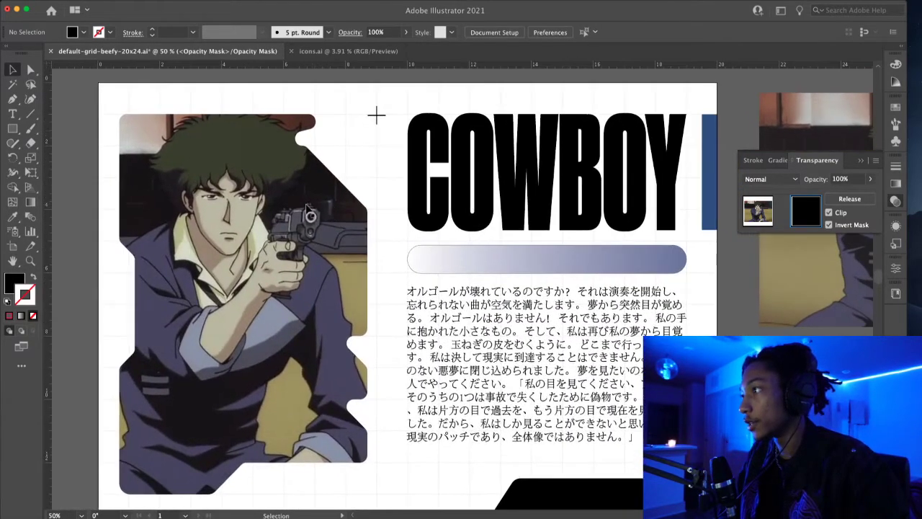
pyautogui.scroll(-1, 371, 319)
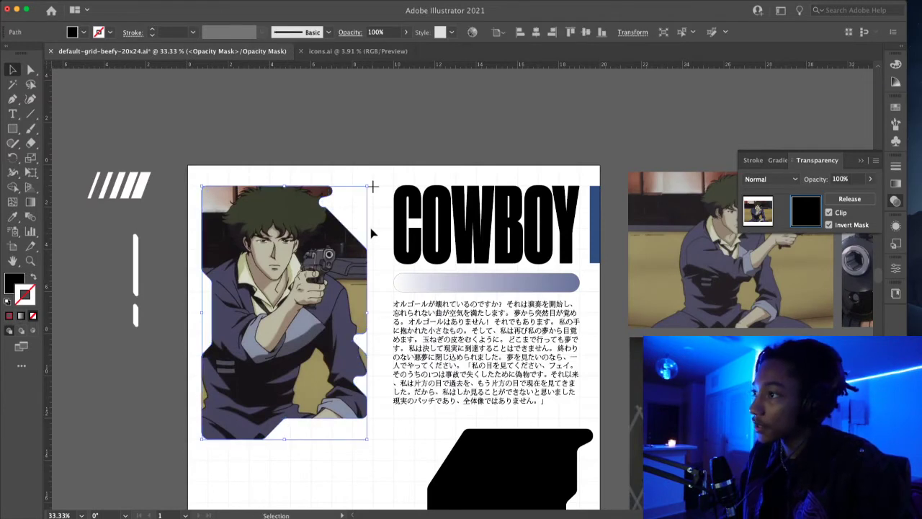
pyautogui.click(367, 291)
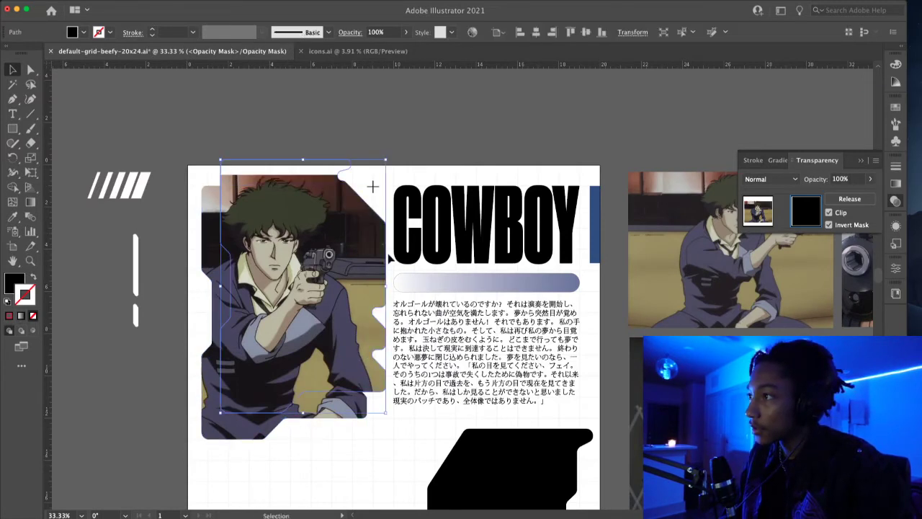
pyautogui.moveTo(294, 297); pyautogui.dragTo(465, 213)
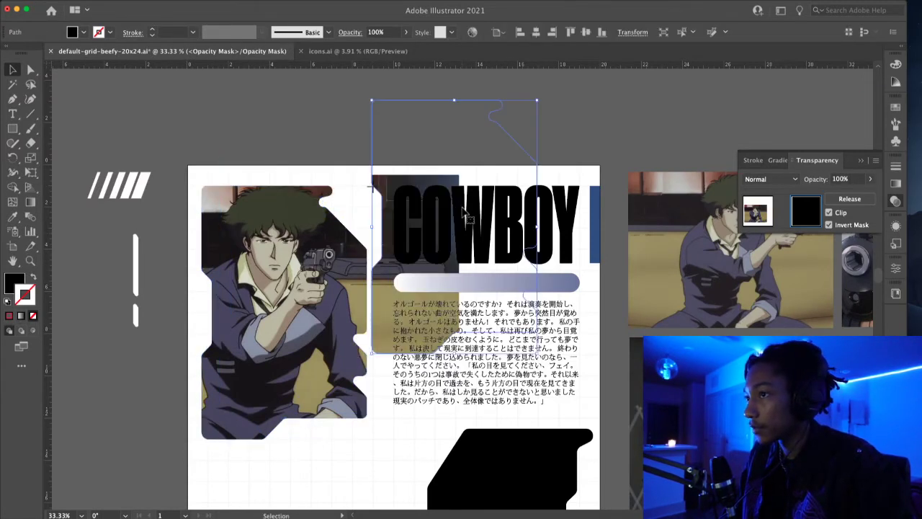
pyautogui.press('super+z')
pyautogui.click(354, 215)
pyautogui.moveTo(312, 258); pyautogui.dragTo(336, 147)
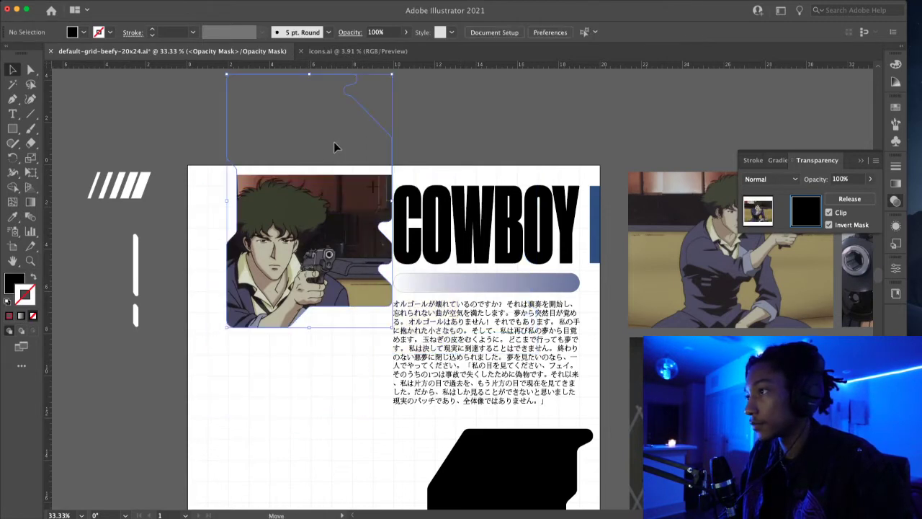
pyautogui.press('super+z')
# - Copy the upper character image's mask shape by temporarily releasing the opacity mask, and restore the masked image
pyautogui.click(850, 198)
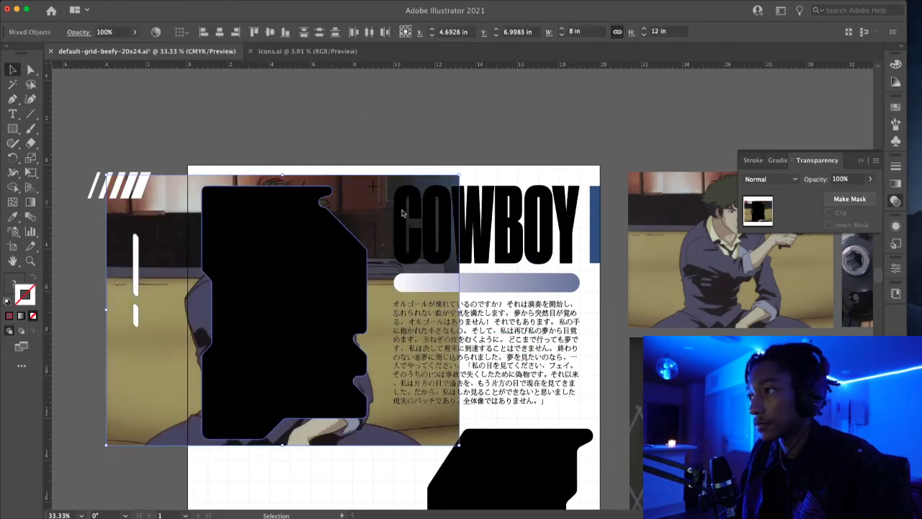
pyautogui.click(353, 136)
pyautogui.click(266, 310)
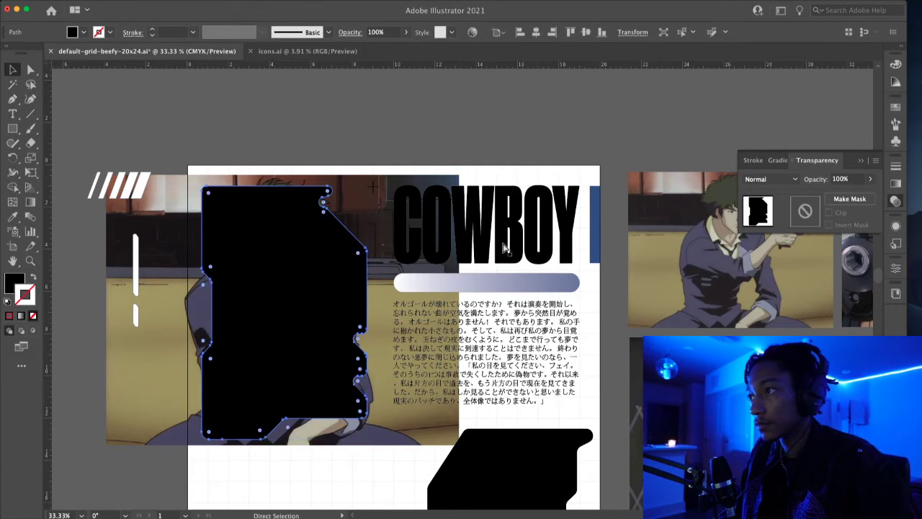
pyautogui.press('super+z')
pyautogui.click(495, 138)
pyautogui.moveTo(264, 269); pyautogui.dragTo(264, 133)
pyautogui.press('super+z')
pyautogui.click(354, 224)
pyautogui.click(765, 216)
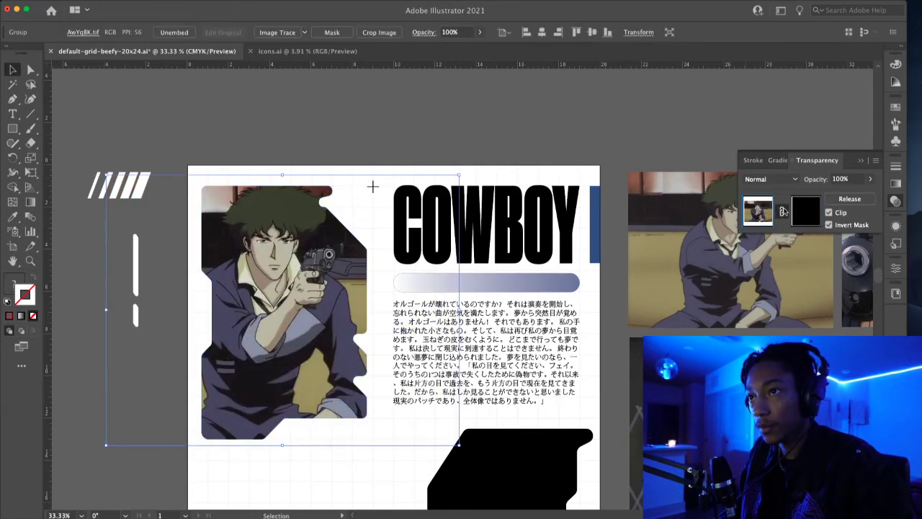
# - Paste the copied shape in front over the masked character image and turn its fill into a thin black outline with no fill
pyautogui.click(493, 119)
pyautogui.press('super+f')
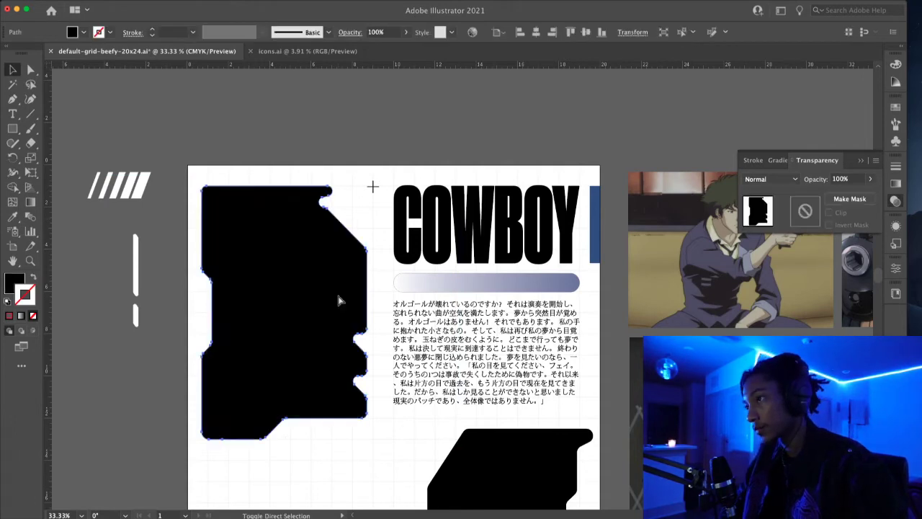
pyautogui.press('super+7')
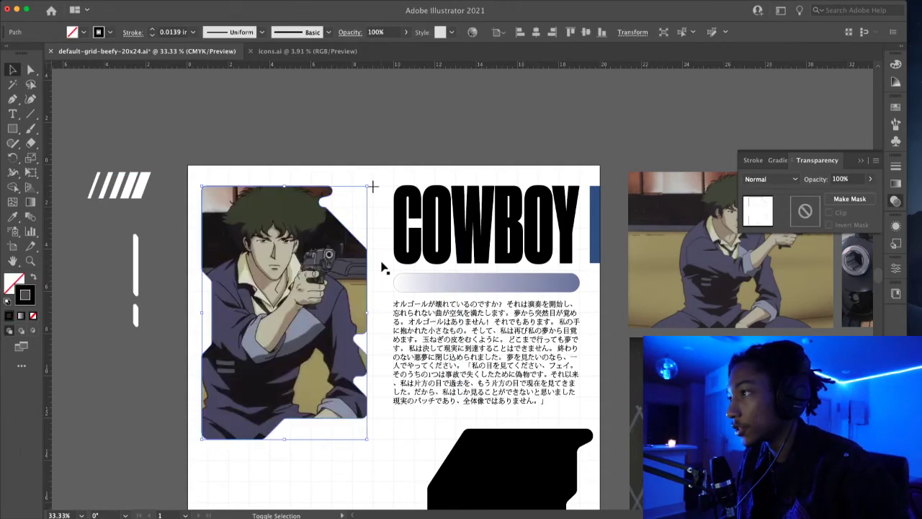
# - Examine how the black outline follows the edges of the upper character image up close
pyautogui.click(327, 188)
pyautogui.scroll(4, 330, 190)
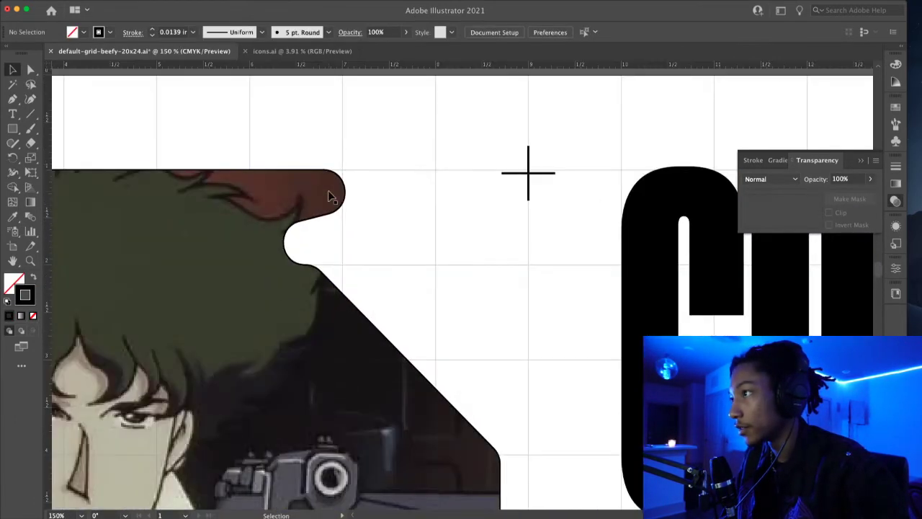
pyautogui.scroll(-6, 333, 261)
pyautogui.scroll(4, 377, 422)
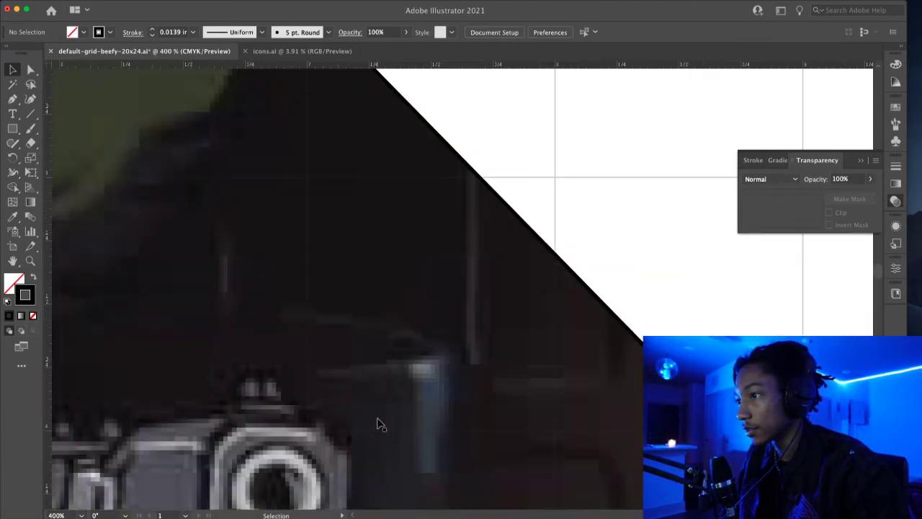
pyautogui.scroll(-10, 377, 423)
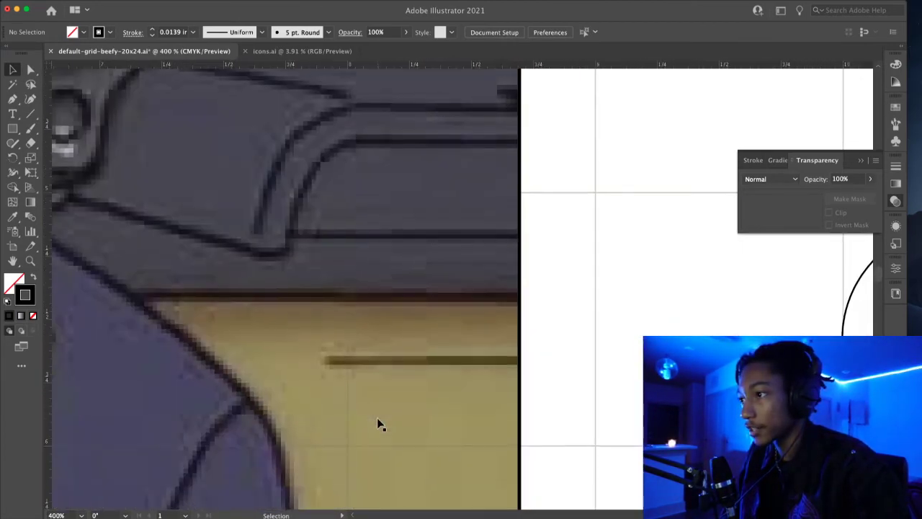
pyautogui.scroll(-5, 377, 417)
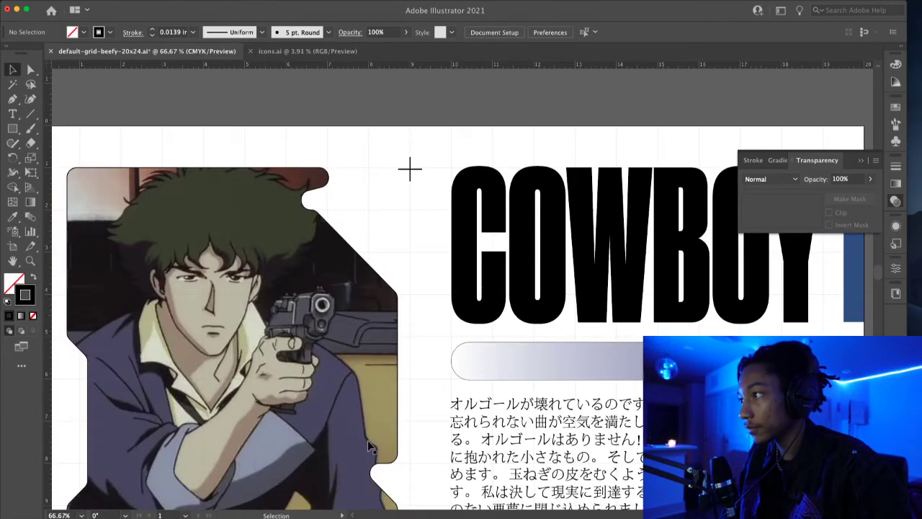
pyautogui.scroll(-5, 367, 447)
pyautogui.hscroll(-3, 368, 446)
# - Unlink the upper character image from its opacity mask and open the Grain texture effect for the image
pyautogui.click(447, 199)
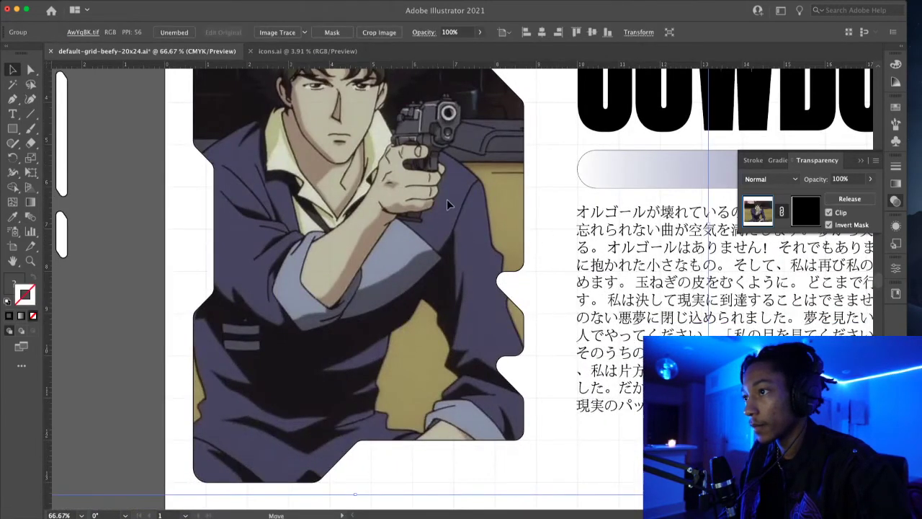
pyautogui.click(829, 225)
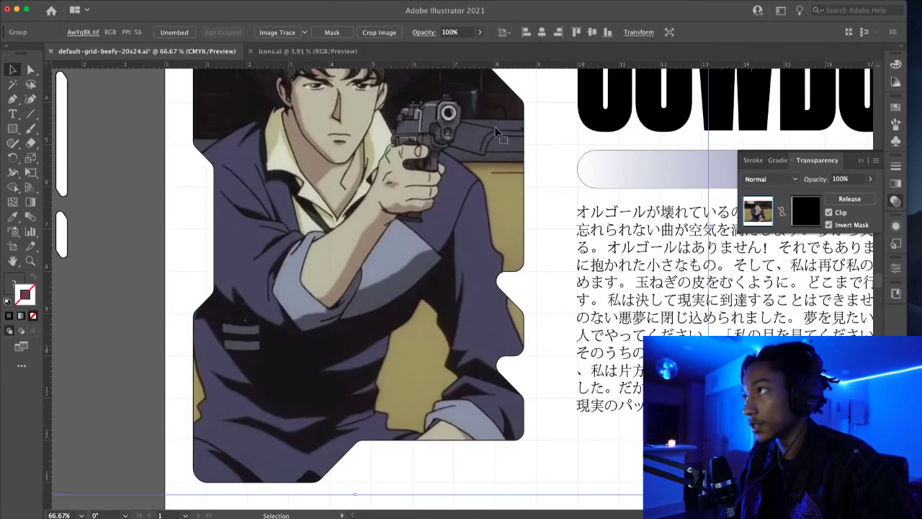
pyautogui.click(262, 3)
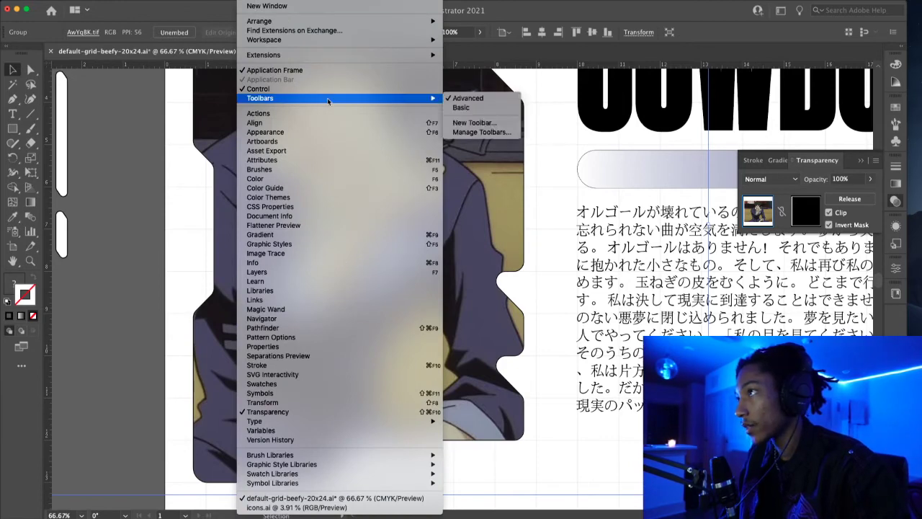
pyautogui.moveTo(200, 1)
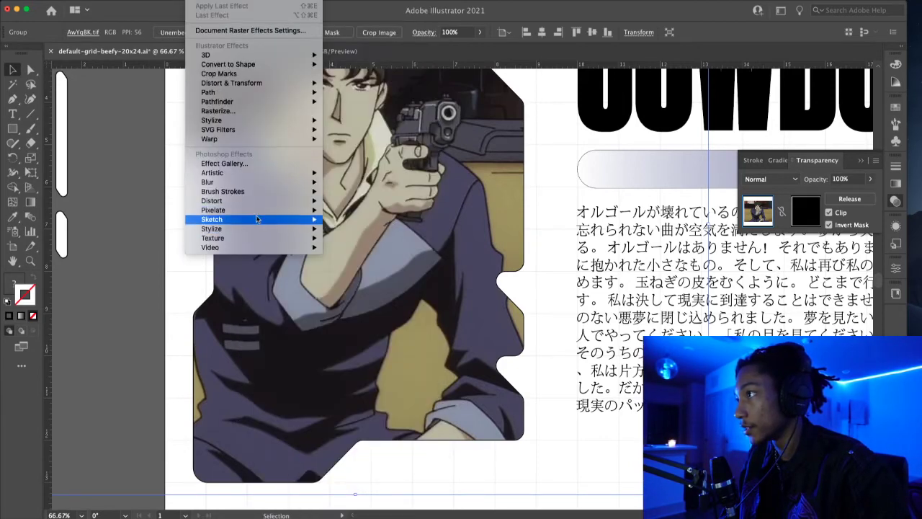
pyautogui.moveTo(257, 210)
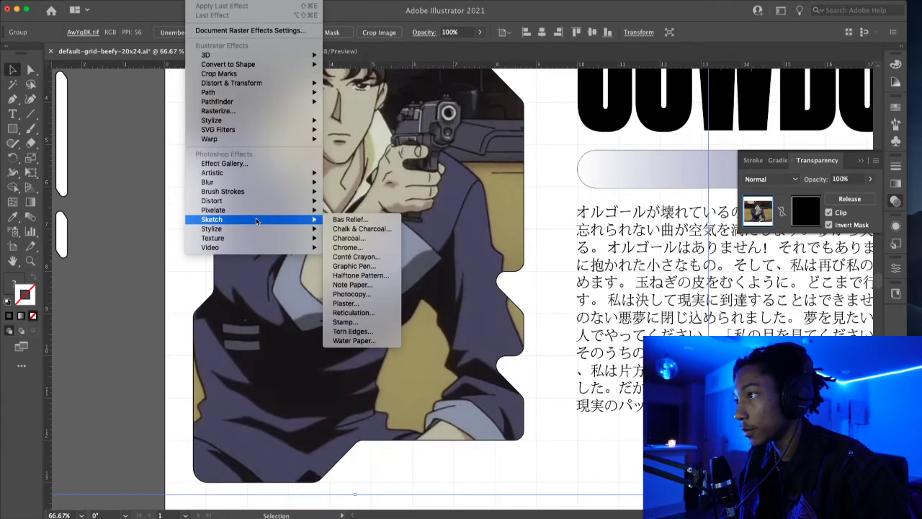
pyautogui.moveTo(254, 228)
pyautogui.click(343, 252)
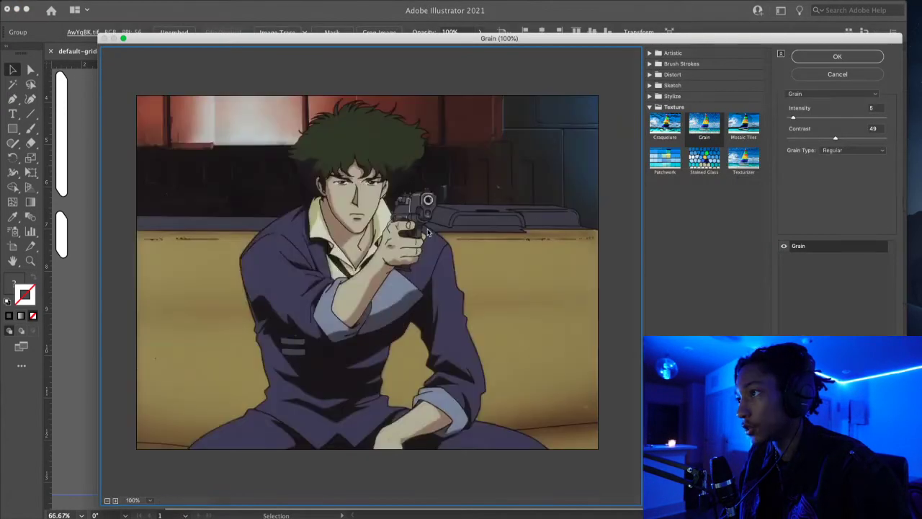
# - Try a Grain intensity of 14 and check the texture over the character's face and gun
pyautogui.scroll(10, 392, 247)
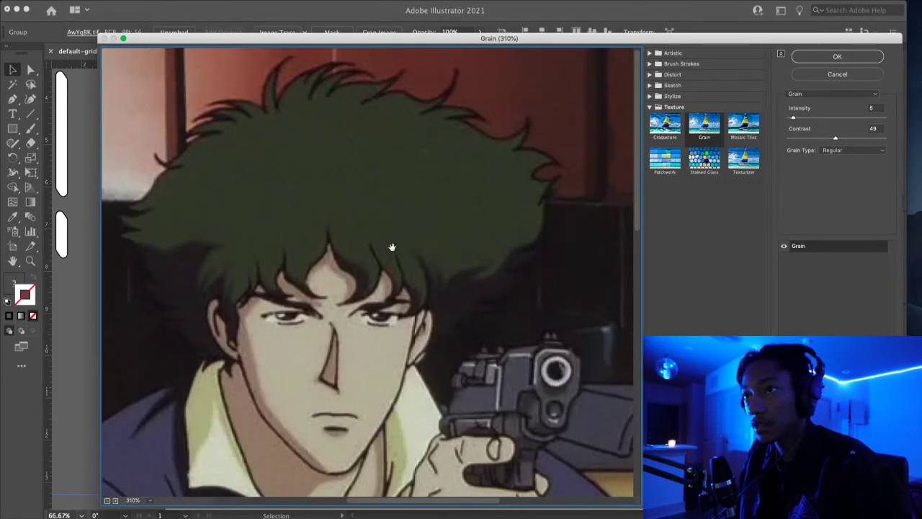
pyautogui.moveTo(802, 122)
pyautogui.mouseDown()
pyautogui.moveTo(813, 121)
pyautogui.moveTo(799, 119)
pyautogui.mouseUp()
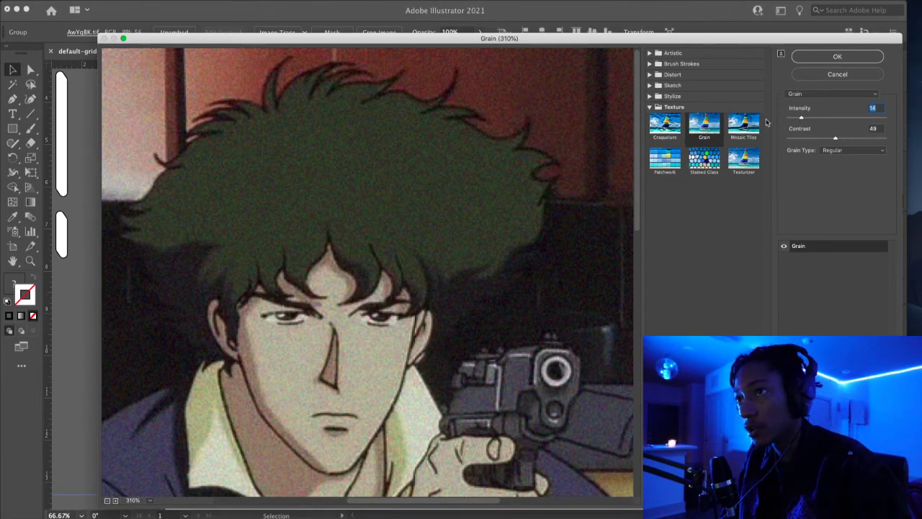
pyautogui.moveTo(480, 362); pyautogui.dragTo(415, 137)
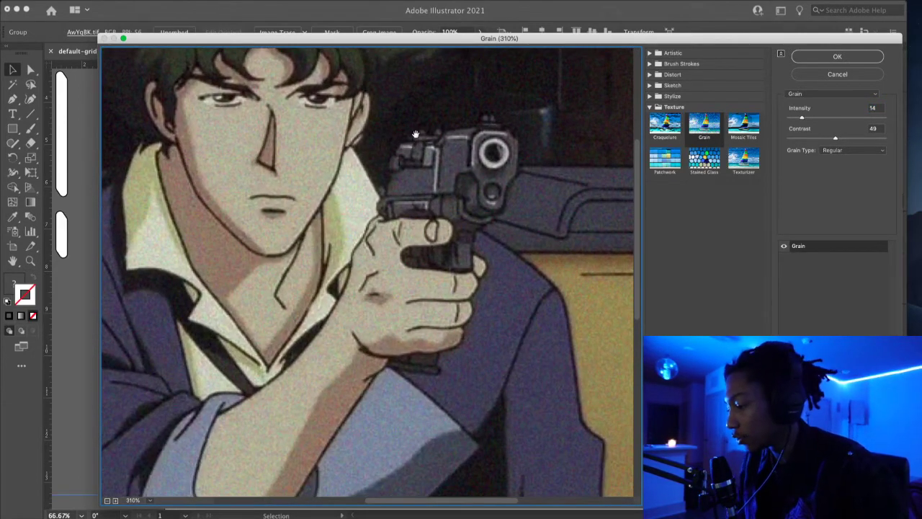
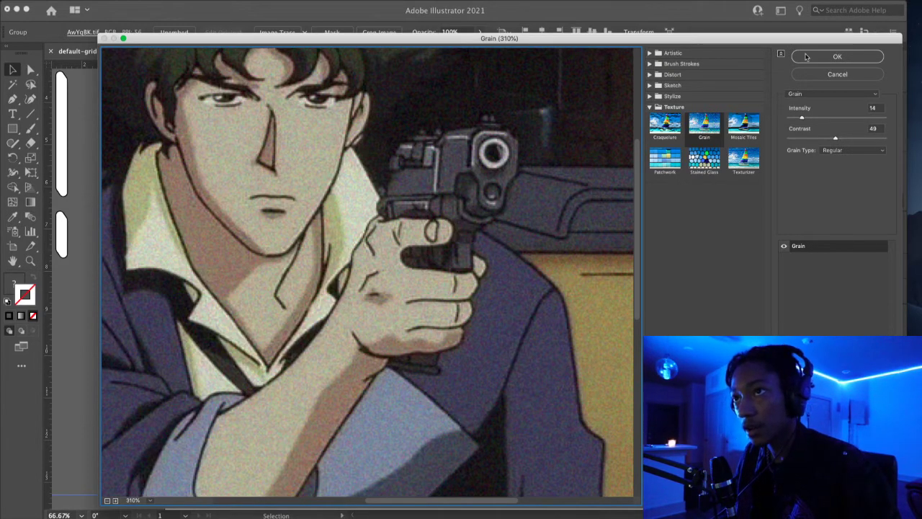
pyautogui.moveTo(772, 41); pyautogui.dragTo(792, 6)
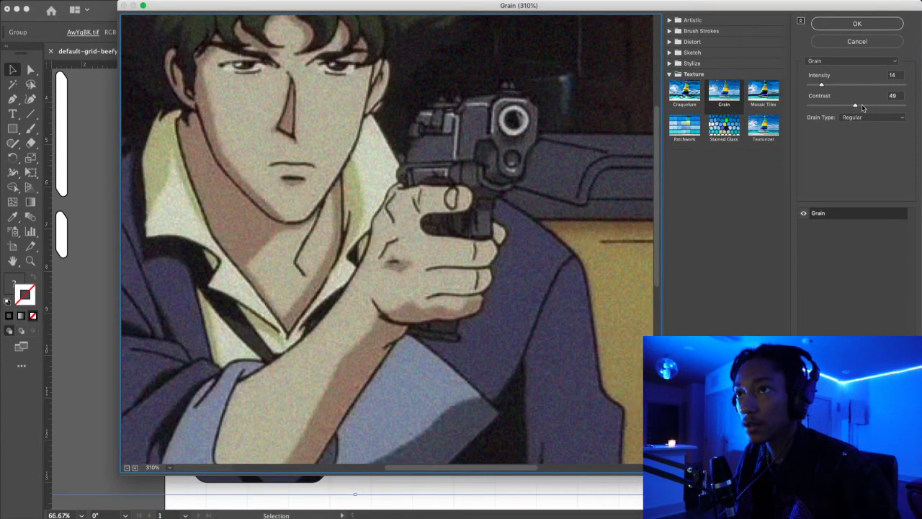
# - Apply the Grain effect with intensity 24, contrast 50 and the Soft grain type
pyautogui.moveTo(858, 107); pyautogui.dragTo(892, 107)
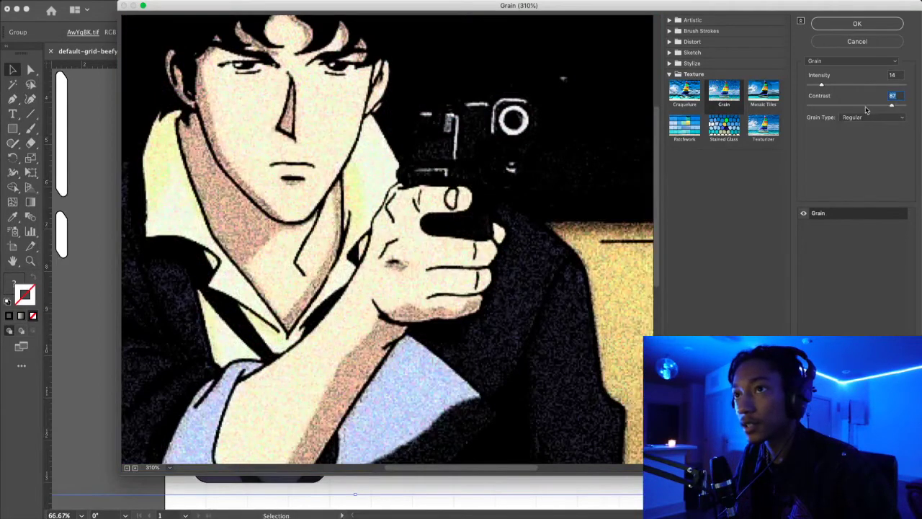
pyautogui.write('50')
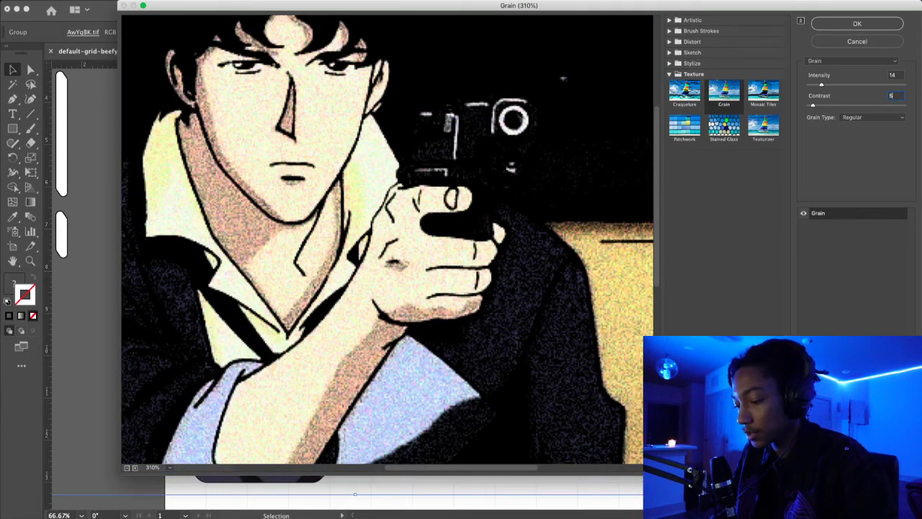
pyautogui.click(861, 116)
pyautogui.click(859, 126)
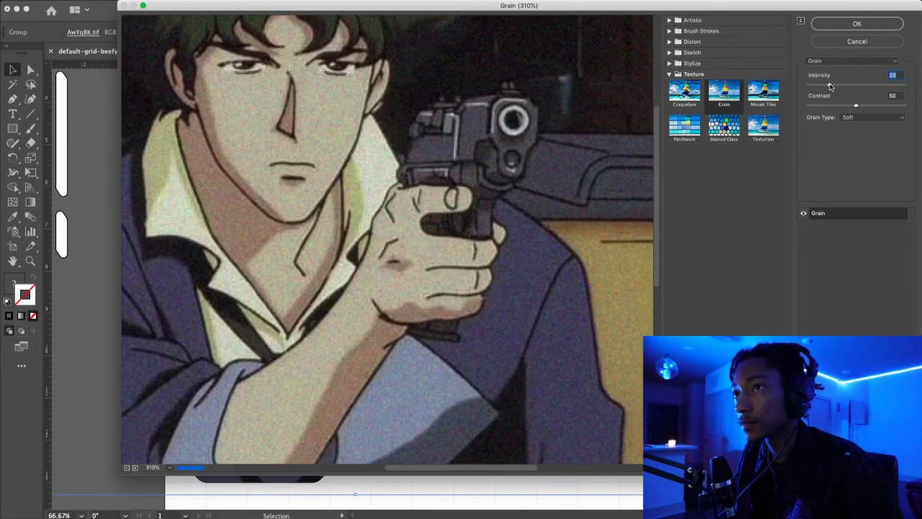
pyautogui.click(857, 23)
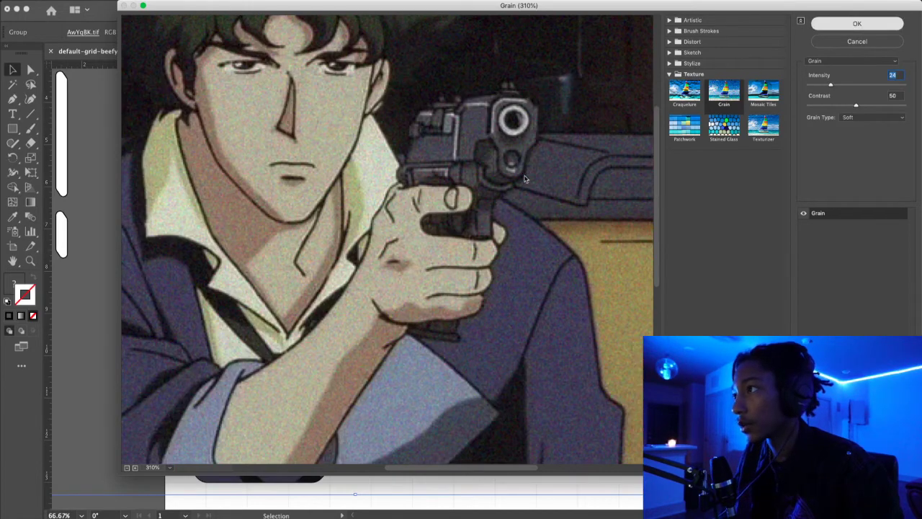
# - Examine the grain texture on the upper character image within the poster layout, and clear the selection
pyautogui.scroll(-2, 392, 252)
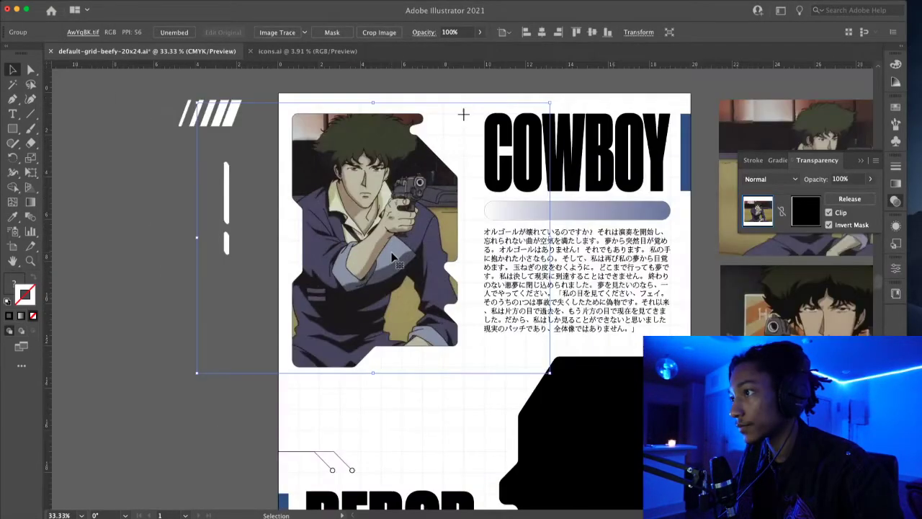
pyautogui.scroll(-1, 408, 252)
pyautogui.scroll(1, 409, 252)
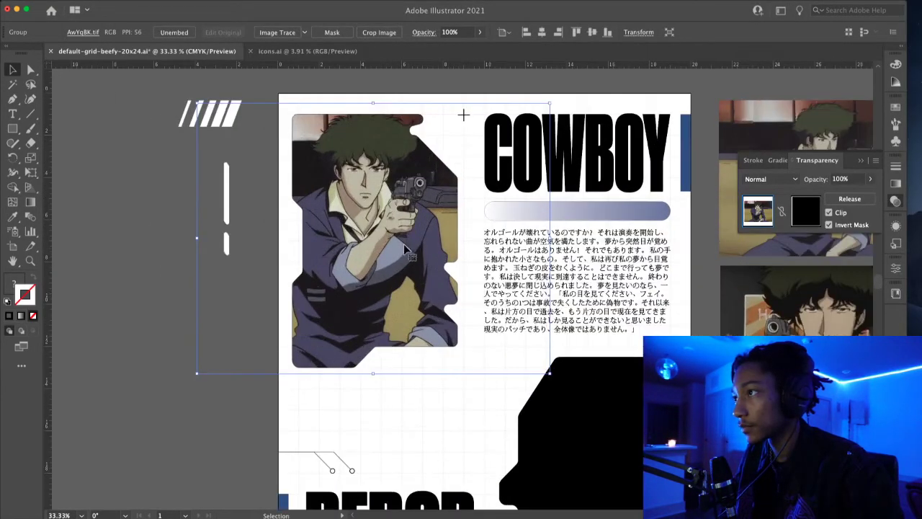
pyautogui.scroll(2, 362, 164)
pyautogui.scroll(-2, 363, 164)
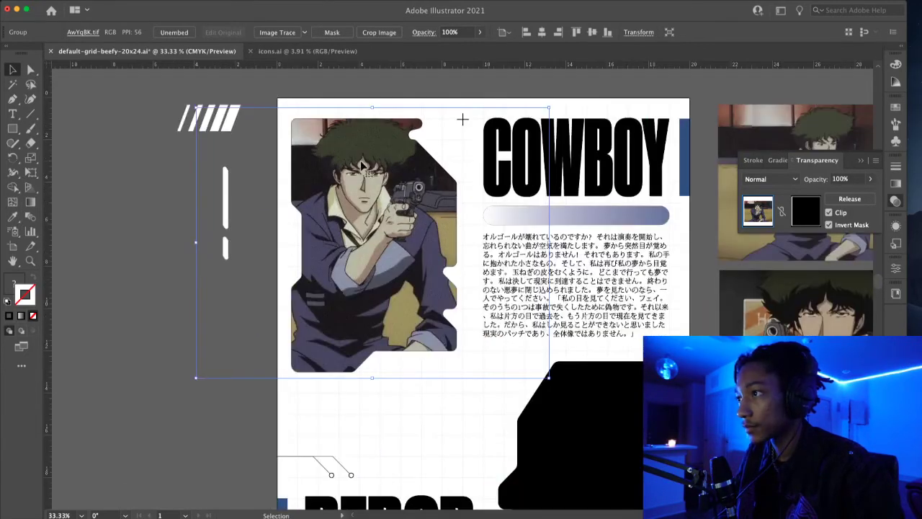
pyautogui.scroll(-1, 368, 183)
pyautogui.scroll(1, 368, 182)
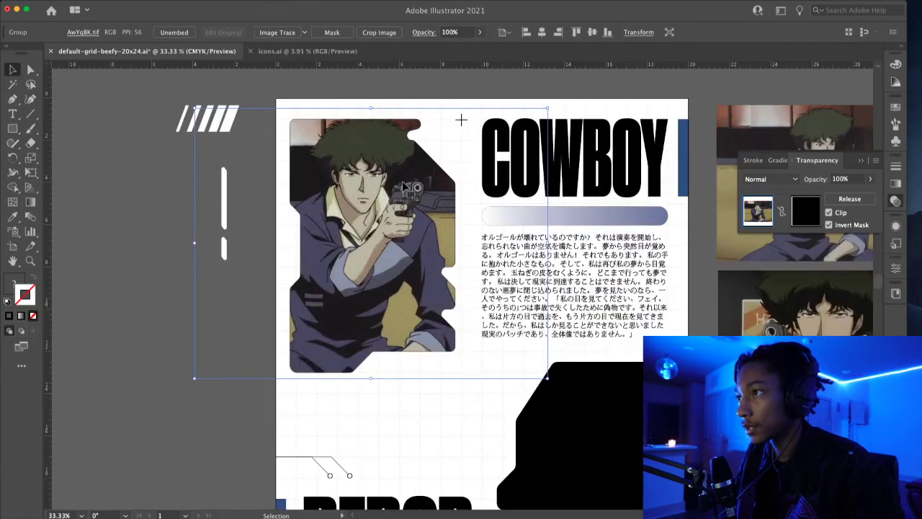
pyautogui.click(417, 95)
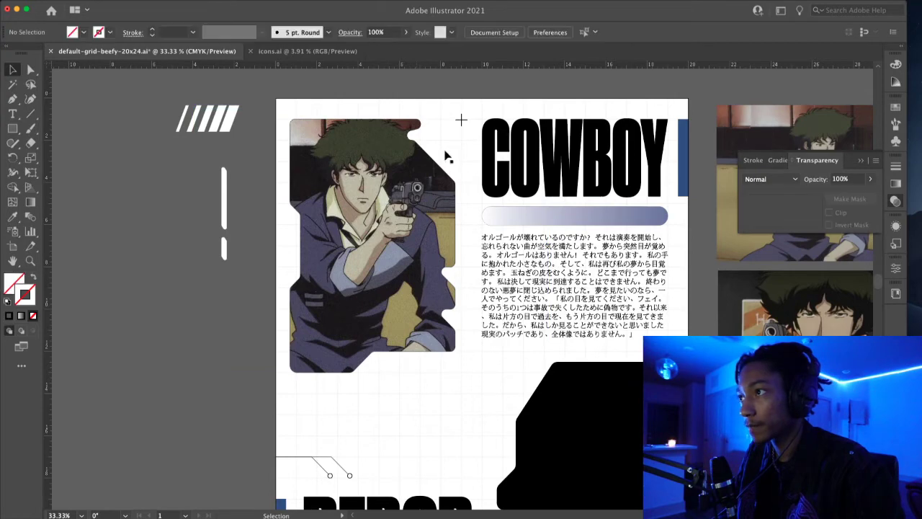
# - Move the couch image with the outstretched gun out of the reference group and place it beside the poster's lower black shape
pyautogui.keyDown('super'); pyautogui.click(438, 139); pyautogui.keyUp('super')
pyautogui.scroll(-5, 505, 216)
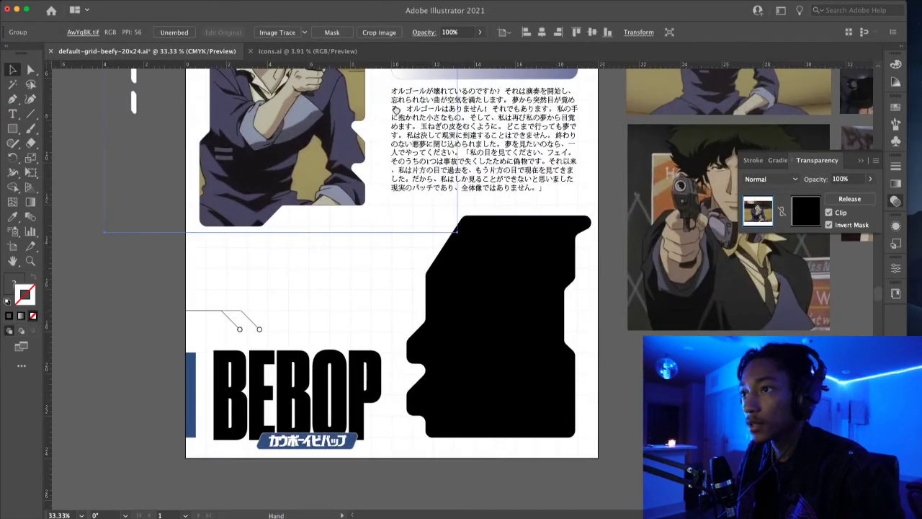
pyautogui.hscroll(2, 562, 245)
pyautogui.scroll(-1, 596, 265)
pyautogui.scroll(3, 596, 265)
pyautogui.hscroll(4, 597, 265)
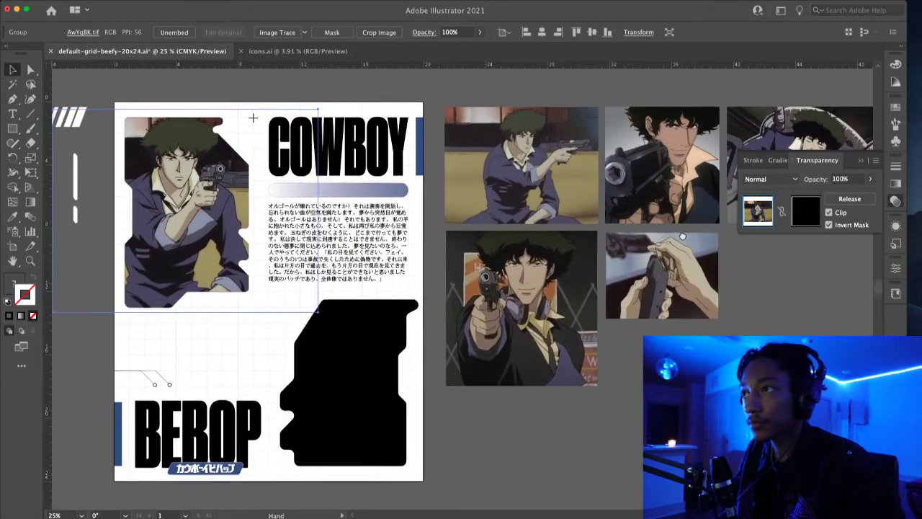
pyautogui.moveTo(582, 114); pyautogui.dragTo(581, 425)
pyautogui.moveTo(591, 374); pyautogui.dragTo(679, 280)
pyautogui.click(550, 425)
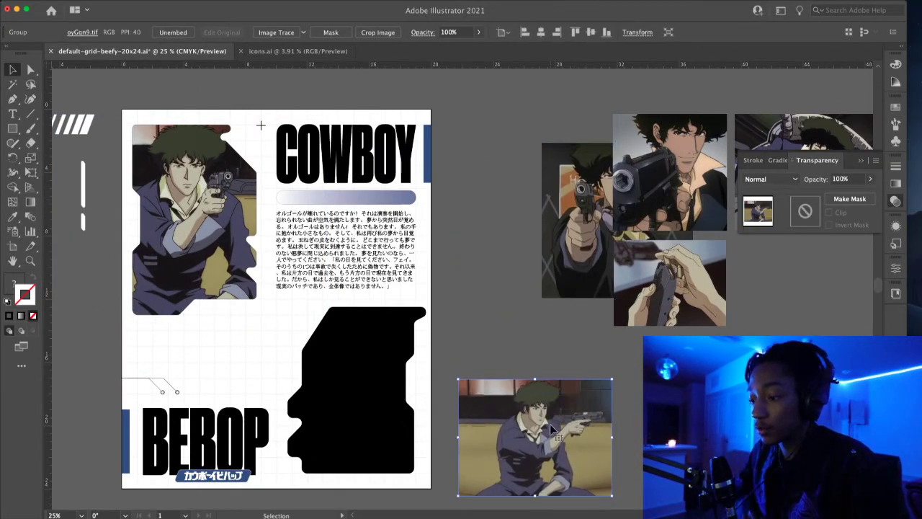
pyautogui.scroll(-2, 544, 429)
pyautogui.scroll(-2, 544, 431)
pyautogui.moveTo(526, 428); pyautogui.dragTo(487, 366)
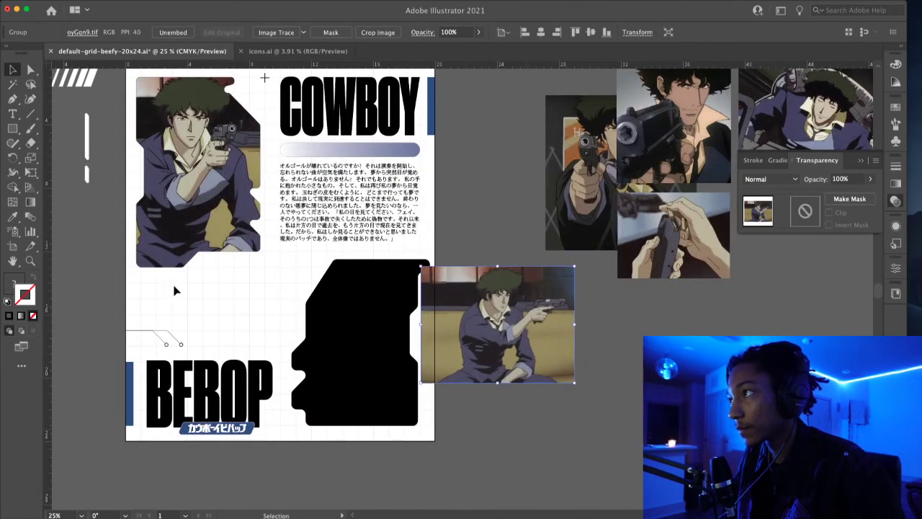
# - Move the couch image clear of the artboard and return the front-facing gun image to the reference row beside the poster
pyautogui.press('b')
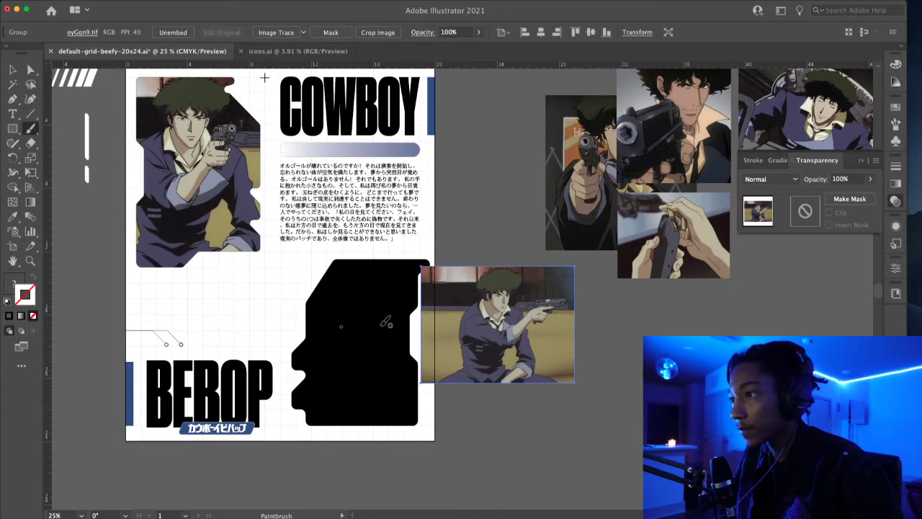
pyautogui.press('v')
pyautogui.scroll(2, 611, 238)
pyautogui.hscroll(1, 610, 238)
pyautogui.moveTo(478, 333); pyautogui.dragTo(518, 320)
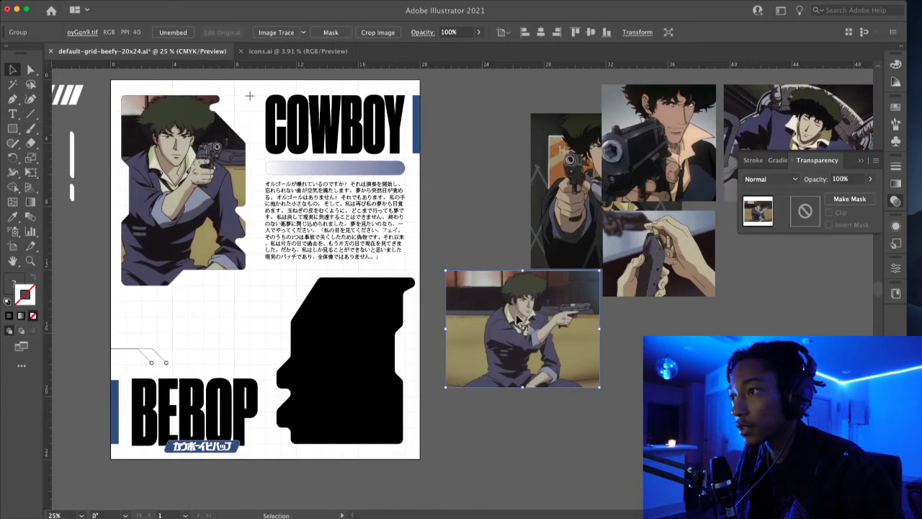
pyautogui.rightClick(522, 330)
pyautogui.click(531, 328)
pyautogui.moveTo(574, 258); pyautogui.dragTo(465, 206)
pyautogui.hscroll(3, 540, 202)
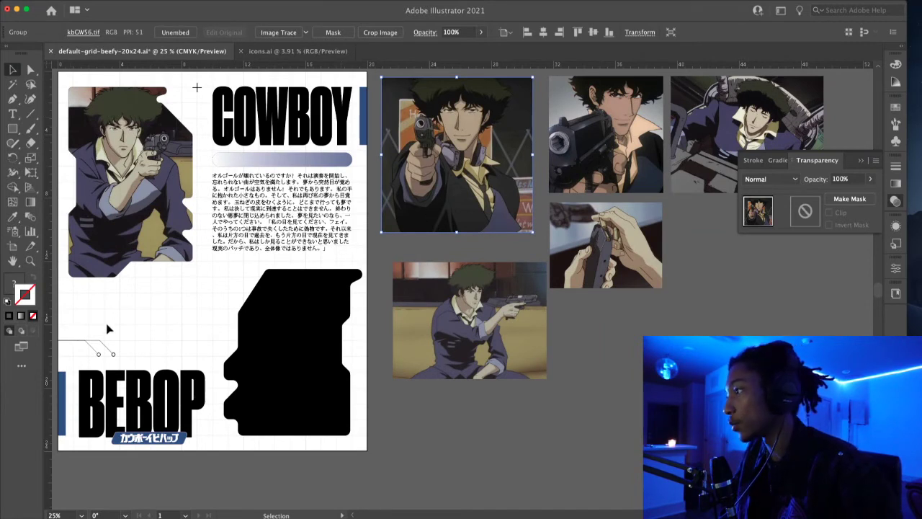
# - Reflect the couch image across the vertical axis so the gun points the opposite way
pyautogui.click(464, 317)
pyautogui.rightClick(492, 322)
pyautogui.moveTo(534, 432)
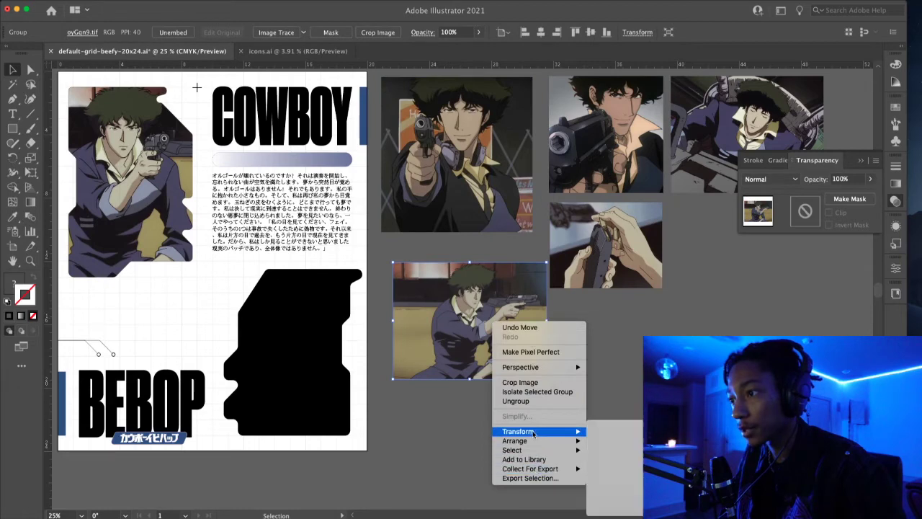
pyautogui.click(612, 459)
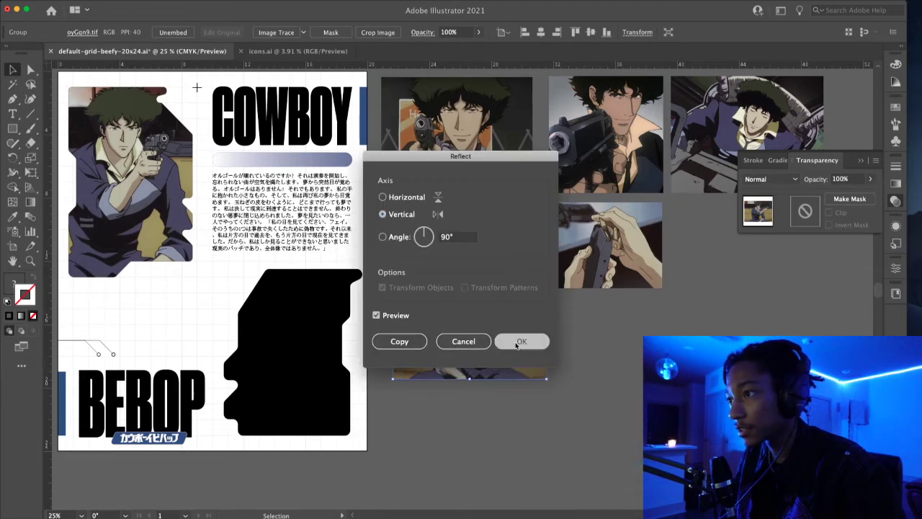
pyautogui.click(521, 341)
# - Enlarge the reflected couch image and position it over the lower black shape
pyautogui.moveTo(469, 317); pyautogui.dragTo(434, 326)
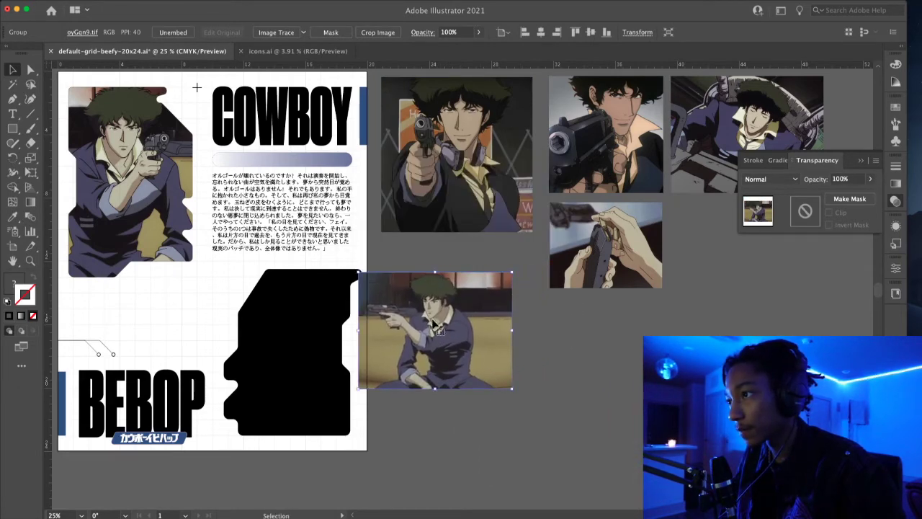
pyautogui.scroll(3, 435, 325)
pyautogui.scroll(-2, 431, 324)
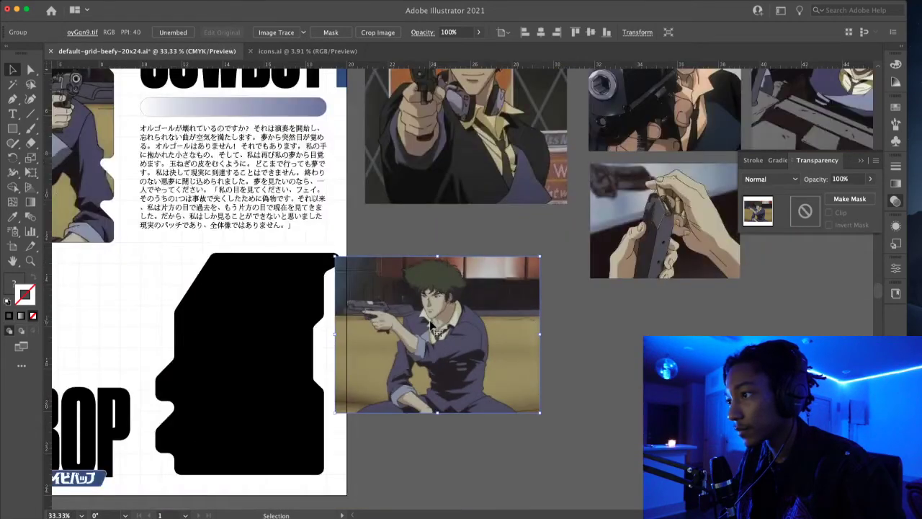
pyautogui.scroll(-1, 431, 327)
pyautogui.moveTo(436, 330); pyautogui.dragTo(309, 352)
pyautogui.moveTo(302, 300); pyautogui.dragTo(302, 268)
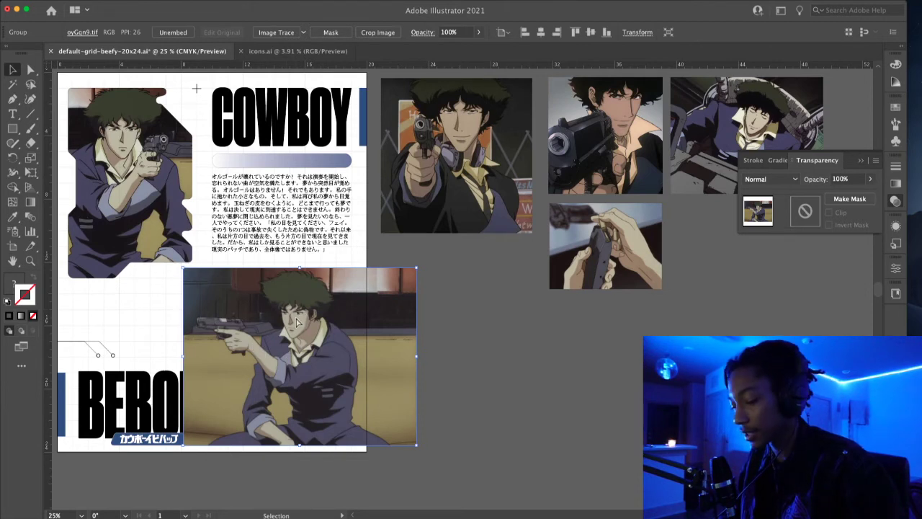
# - Send the couch image behind the black shape and make an inverted opacity mask from the two
pyautogui.press('super+bracketleft')
pyautogui.moveTo(390, 346); pyautogui.dragTo(389, 342)
pyautogui.keyDown('shift'); pyautogui.click(286, 348); pyautogui.keyUp('shift')
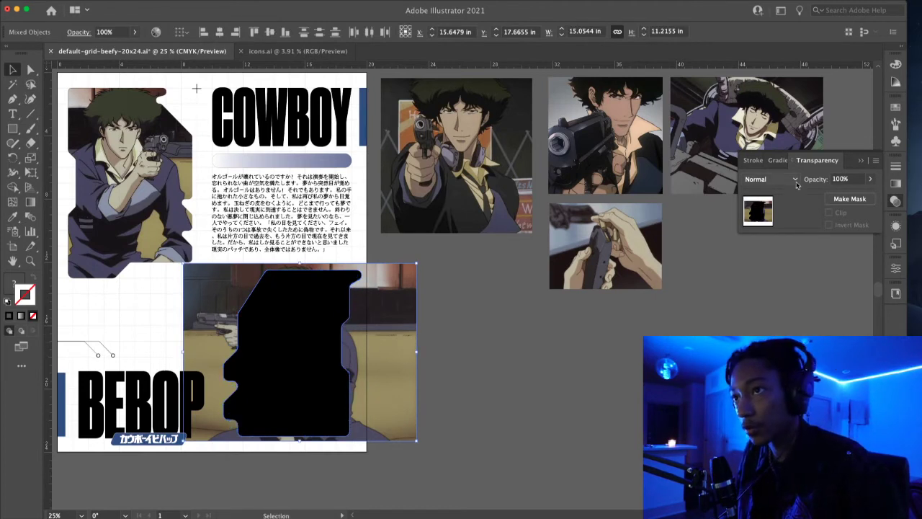
pyautogui.click(840, 202)
pyautogui.click(828, 225)
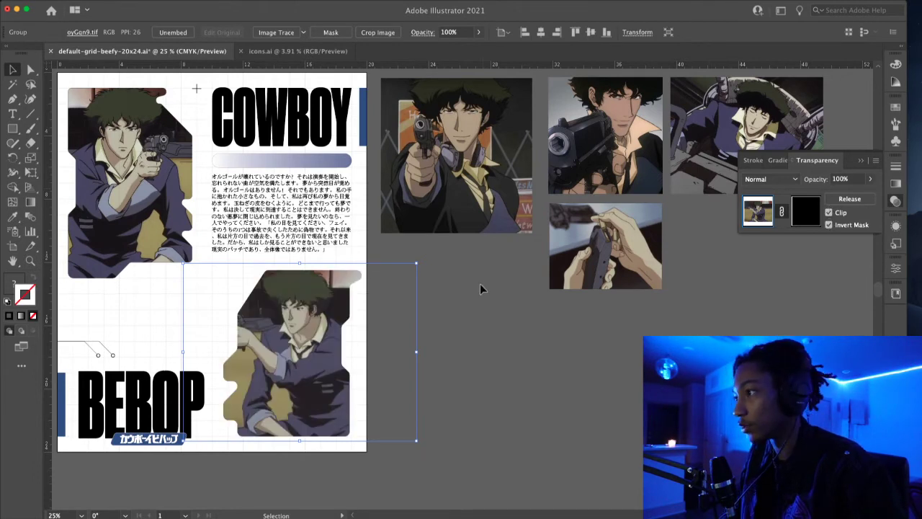
# - Unlink the couch image from its mask and try different positions to fit the face and gun inside the shape
pyautogui.click(782, 210)
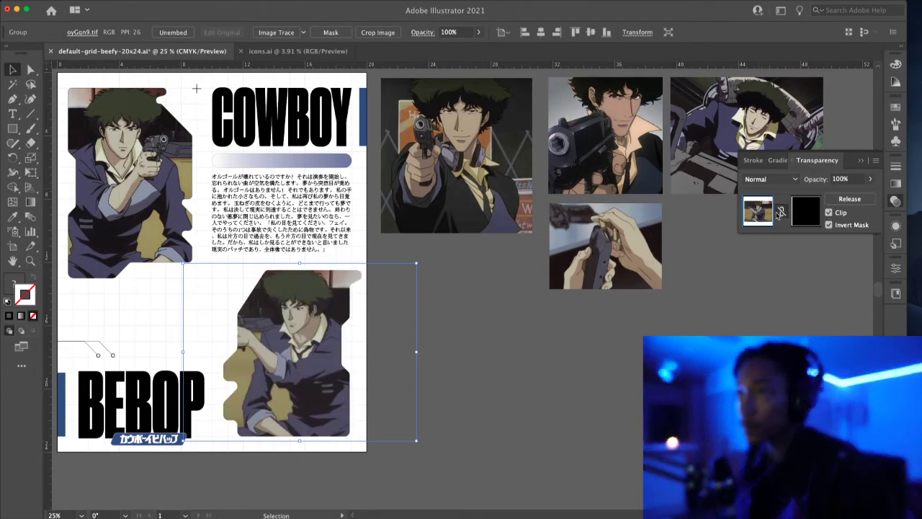
pyautogui.moveTo(324, 355); pyautogui.dragTo(278, 367)
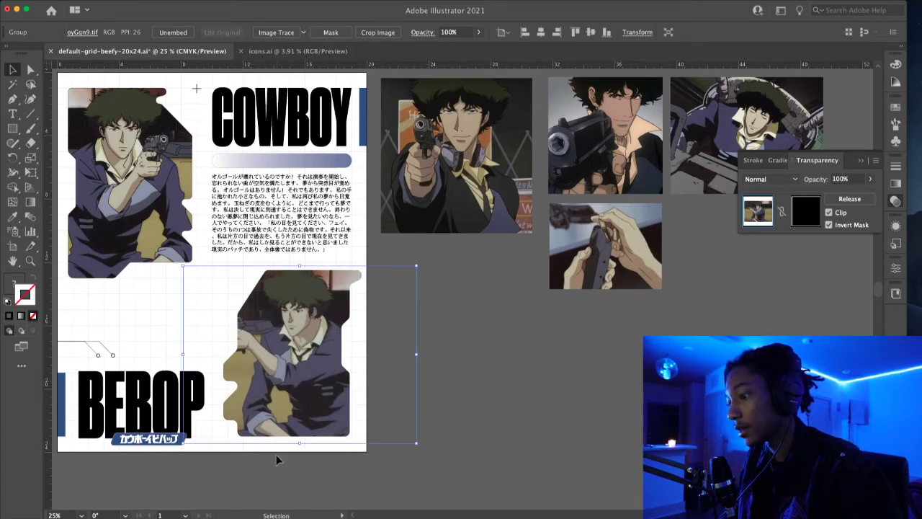
pyautogui.moveTo(289, 360); pyautogui.dragTo(285, 352)
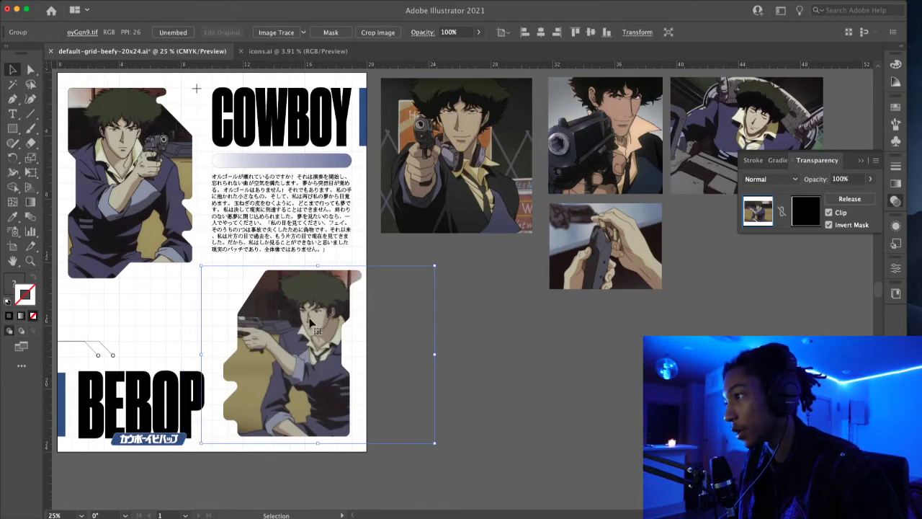
pyautogui.moveTo(343, 373); pyautogui.dragTo(332, 349)
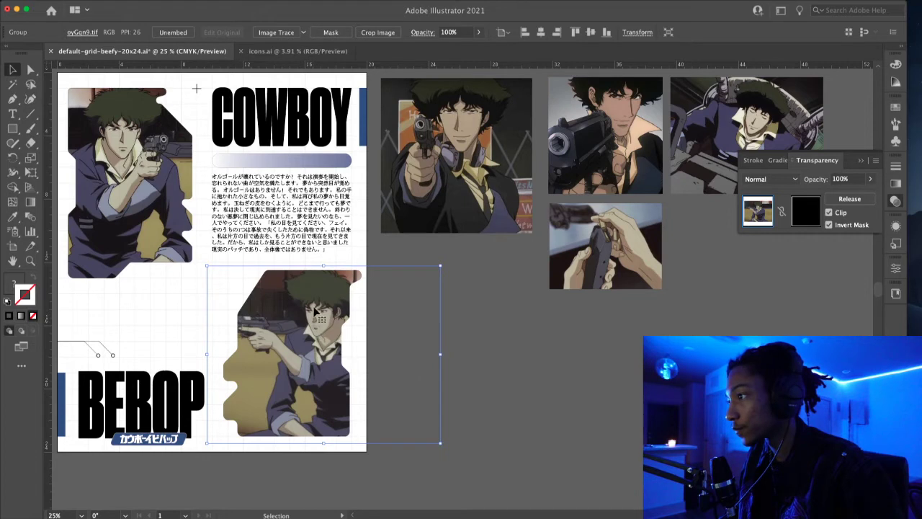
pyautogui.moveTo(247, 335); pyautogui.dragTo(301, 349)
pyautogui.press('super+z')
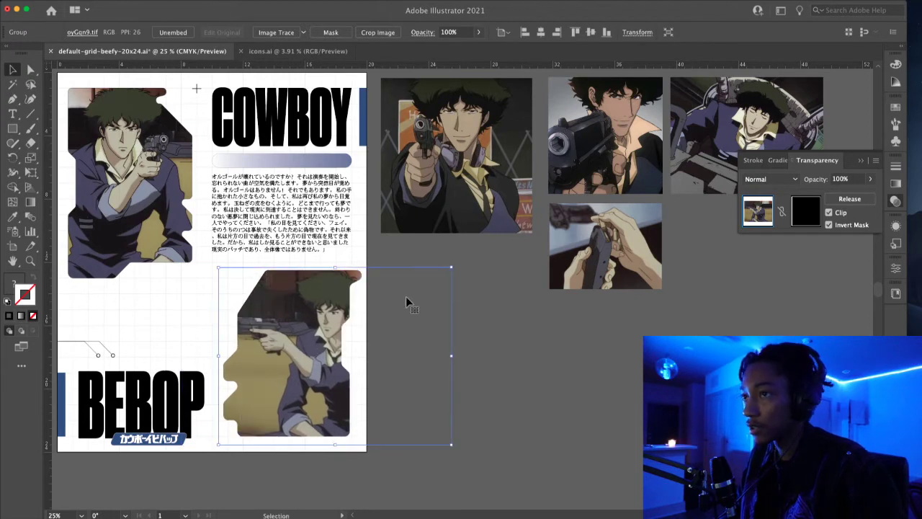
# - Release the couch image's opacity mask, then shrink the image and set it beside the artboard's lower edge
pyautogui.click(864, 197)
pyautogui.hotkey('ctrl', 'shift', 'a')
pyautogui.moveTo(398, 343); pyautogui.dragTo(561, 351)
pyautogui.click(608, 310)
pyautogui.moveTo(611, 275); pyautogui.dragTo(512, 373)
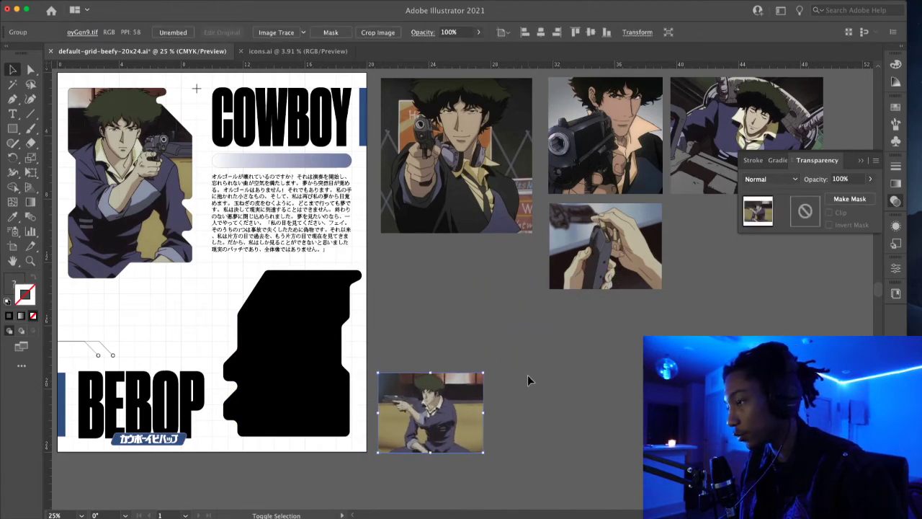
pyautogui.click(530, 379)
pyautogui.moveTo(422, 427)
pyautogui.mouseDown()
pyautogui.moveTo(414, 426)
pyautogui.moveTo(423, 427)
pyautogui.mouseUp()
# - Place the front-facing gun image over the lower black shape, enlarge it to cover the shape, and send it backward
pyautogui.scroll(2, 569, 288)
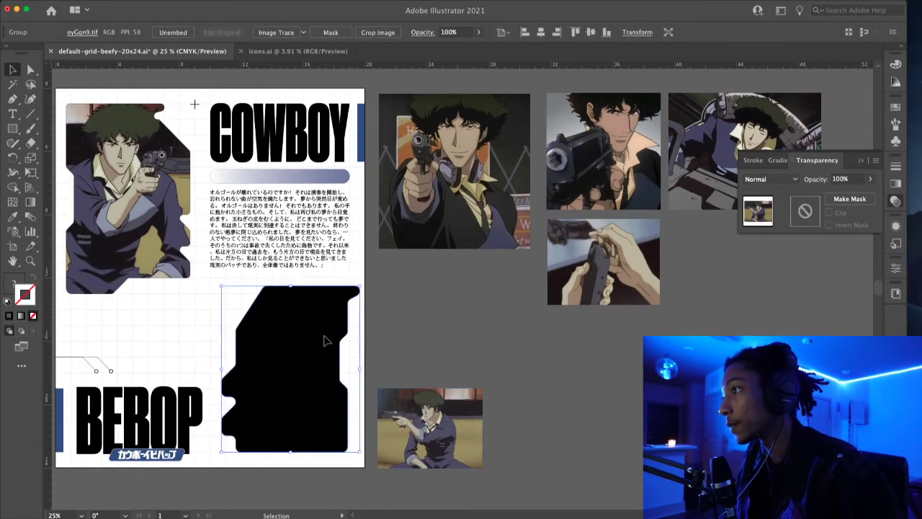
pyautogui.click(475, 203)
pyautogui.moveTo(488, 196); pyautogui.dragTo(324, 392)
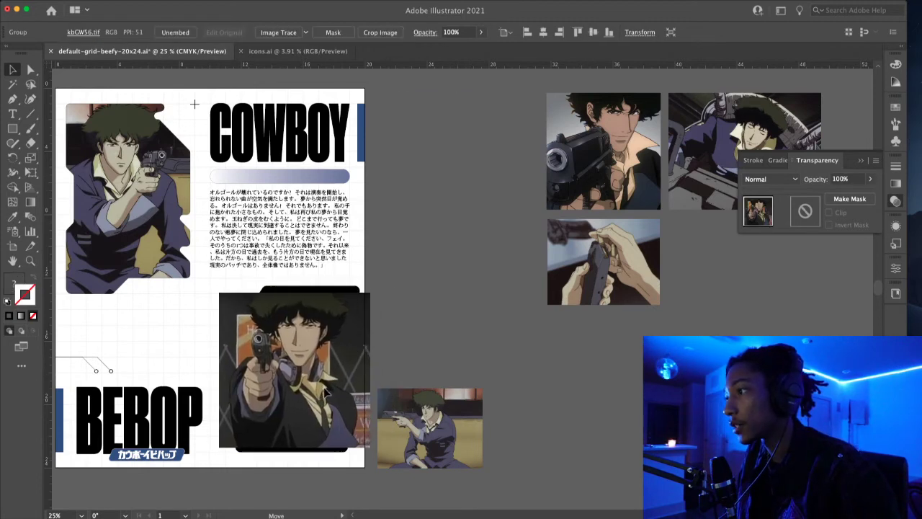
pyautogui.moveTo(297, 296); pyautogui.dragTo(300, 283)
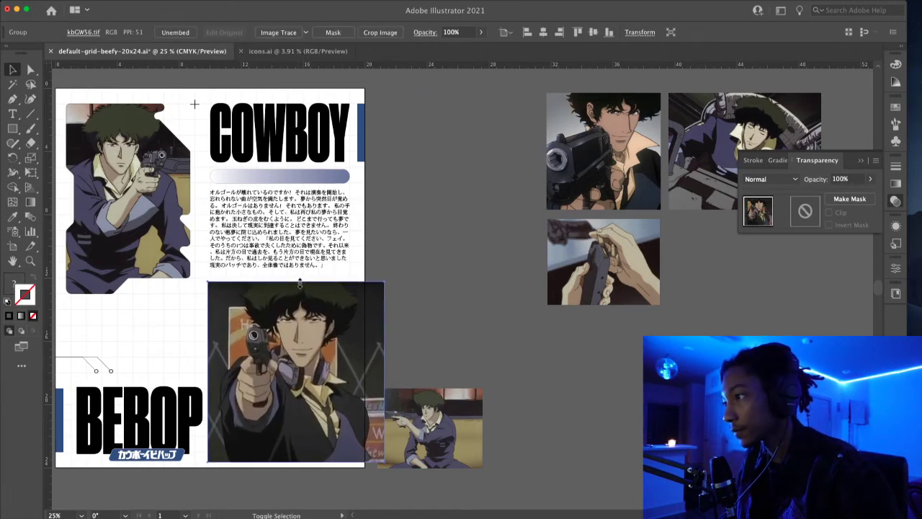
pyautogui.press('super+bracketleft')
# - Move the small couch image farther away from the artboard
pyautogui.click(412, 314)
pyautogui.moveTo(425, 402); pyautogui.dragTo(629, 400)
# - Make an inverted opacity mask from the black shape and the front-facing gun image, then clear the selection
pyautogui.click(309, 370)
pyautogui.keyDown('shift'); pyautogui.click(363, 358); pyautogui.keyUp('shift')
pyautogui.click(850, 198)
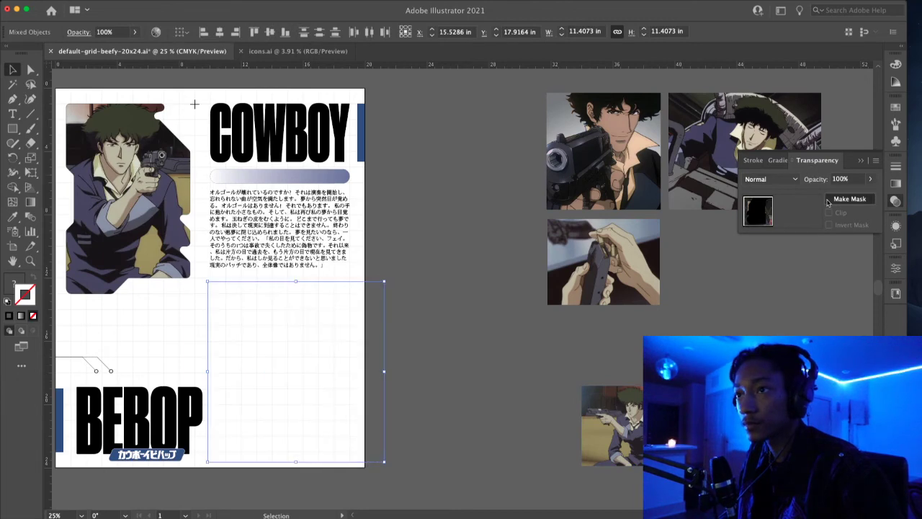
pyautogui.click(828, 224)
pyautogui.click(433, 307)
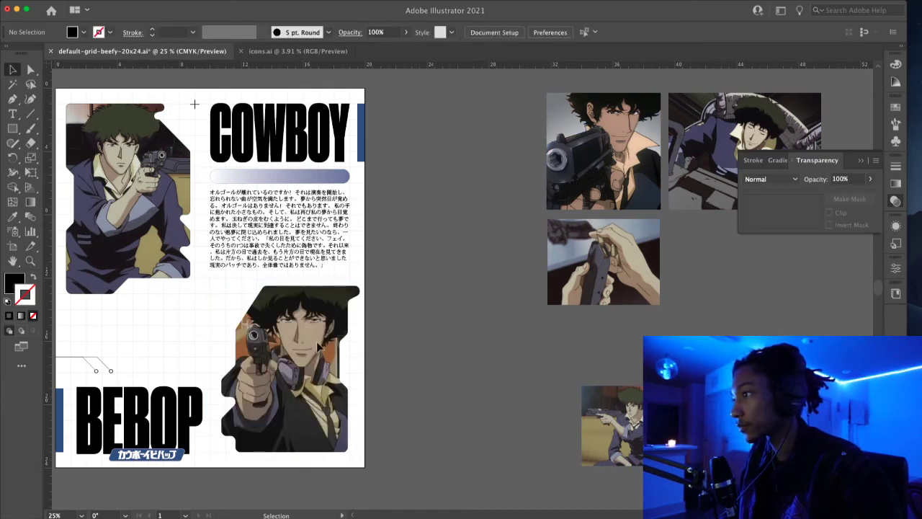
# - Unlink the front-facing gun image from its mask, then scale it down slightly and reposition it within the shape
pyautogui.scroll(-1, 318, 343)
pyautogui.scroll(1, 370, 339)
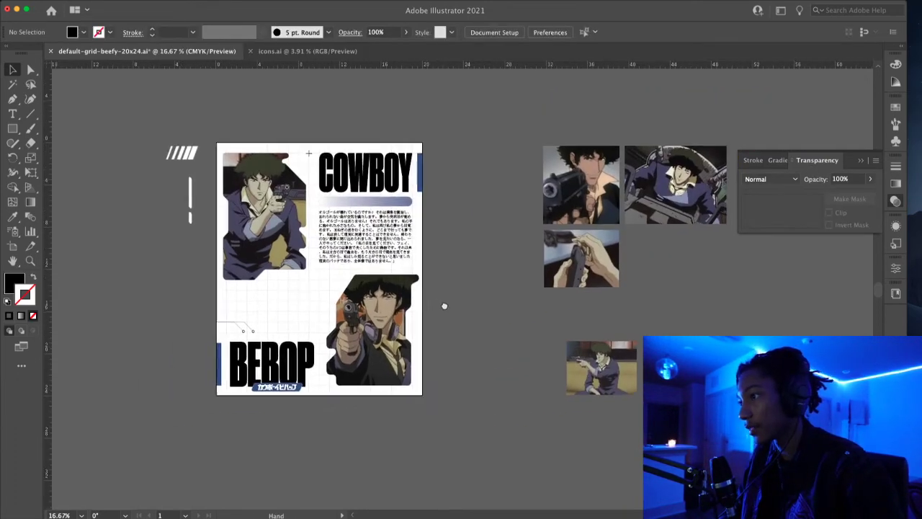
pyautogui.click(349, 307)
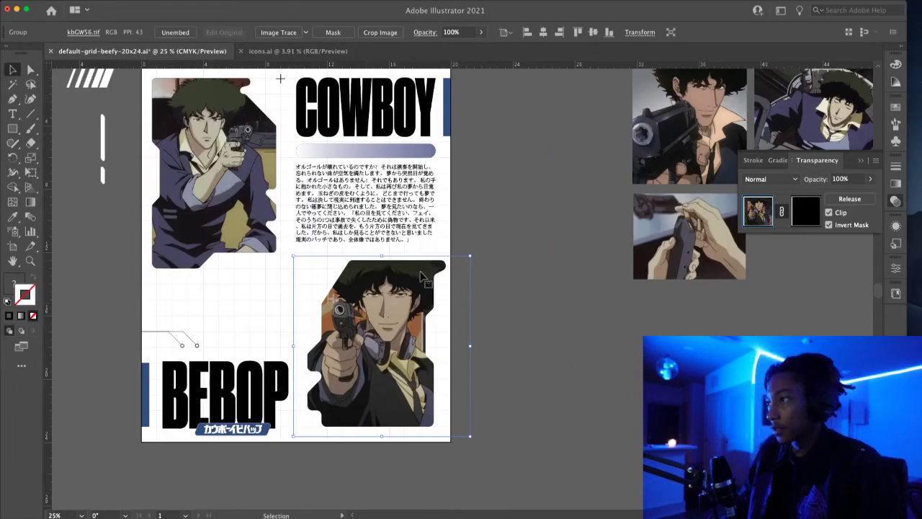
pyautogui.click(781, 211)
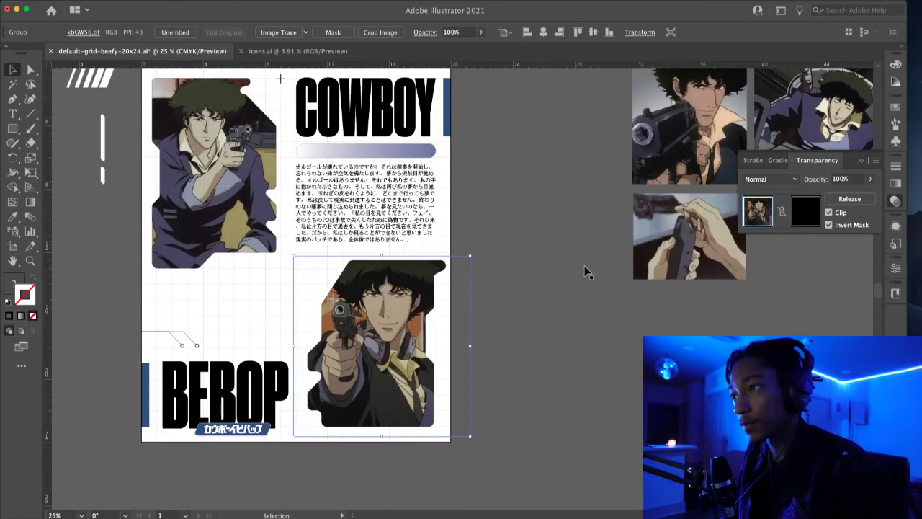
pyautogui.moveTo(382, 255); pyautogui.dragTo(381, 267)
pyautogui.moveTo(382, 436); pyautogui.dragTo(382, 428)
pyautogui.click(500, 320)
pyautogui.moveTo(382, 345)
pyautogui.mouseDown()
pyautogui.moveTo(392, 346)
pyautogui.moveTo(384, 352)
pyautogui.mouseUp()
pyautogui.click(510, 290)
# - Check the masked front-facing gun image within the poster layout and enlarge it very slightly inside its mask
pyautogui.scroll(-2, 514, 308)
pyautogui.scroll(1, 508, 308)
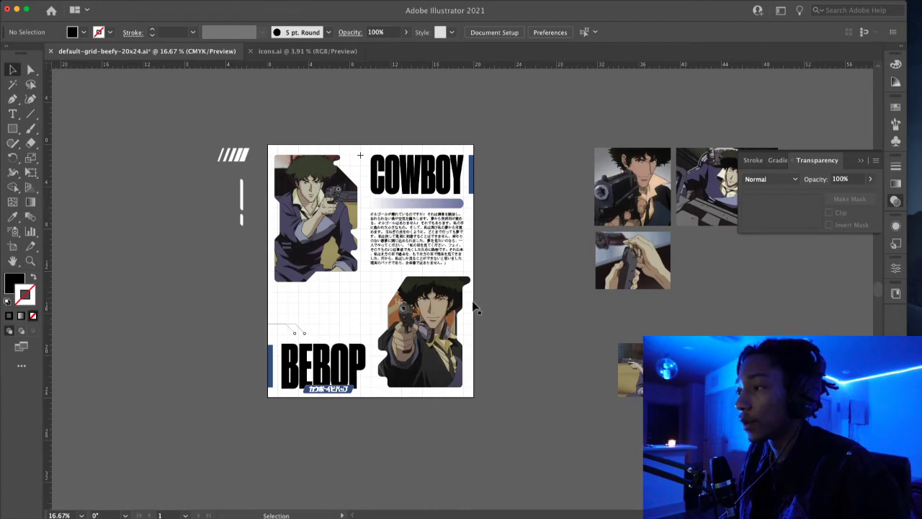
pyautogui.scroll(1, 476, 306)
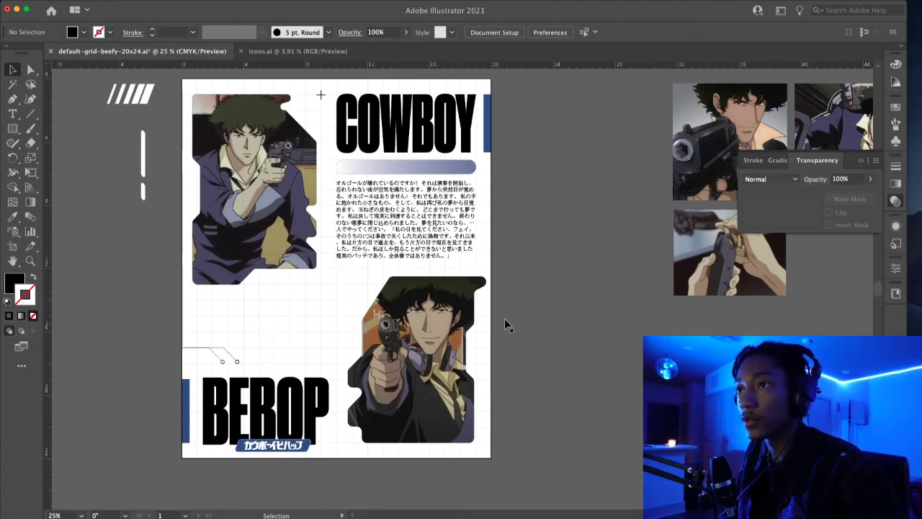
pyautogui.hscroll(3, 568, 306)
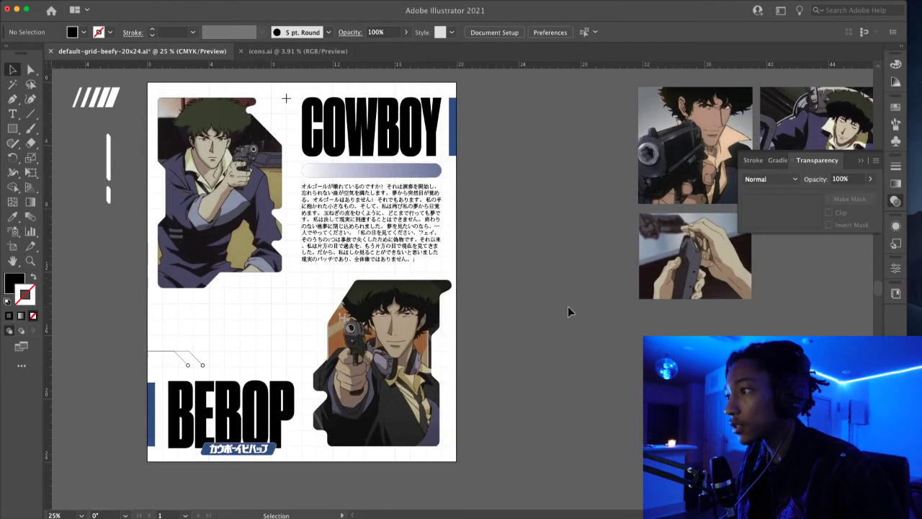
pyautogui.click(402, 322)
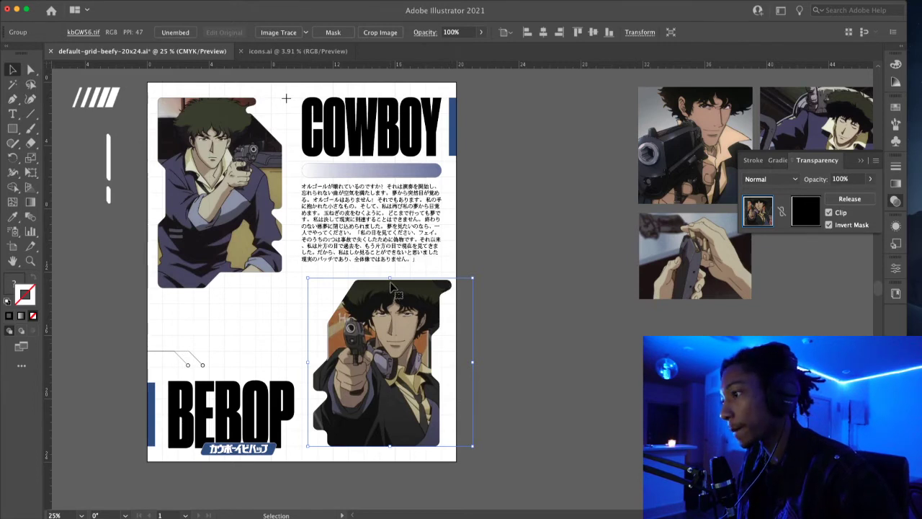
pyautogui.moveTo(391, 279); pyautogui.dragTo(392, 278)
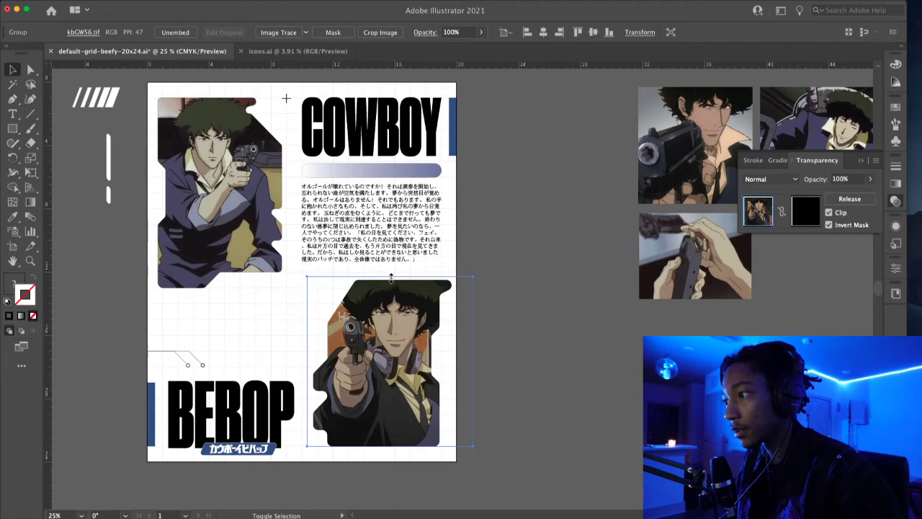
# - Release the front-facing gun image's opacity mask, shrink the image, and park it next to the small couch image
pyautogui.click(849, 203)
pyautogui.click(572, 322)
pyautogui.moveTo(452, 343); pyautogui.dragTo(645, 363)
pyautogui.moveTo(502, 381); pyautogui.dragTo(603, 399)
pyautogui.moveTo(568, 420); pyautogui.dragTo(585, 418)
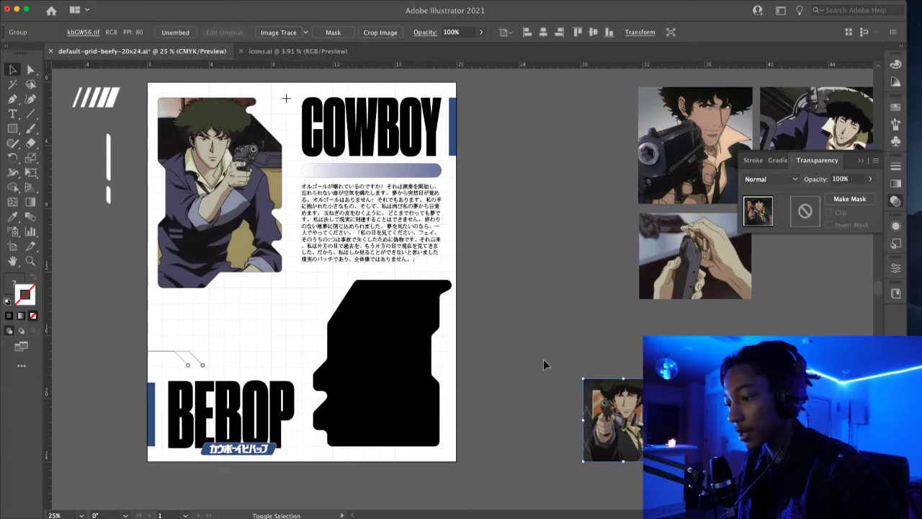
pyautogui.click(533, 340)
pyautogui.hscroll(1, 493, 321)
pyautogui.hscroll(5, 494, 321)
pyautogui.scroll(1, 494, 320)
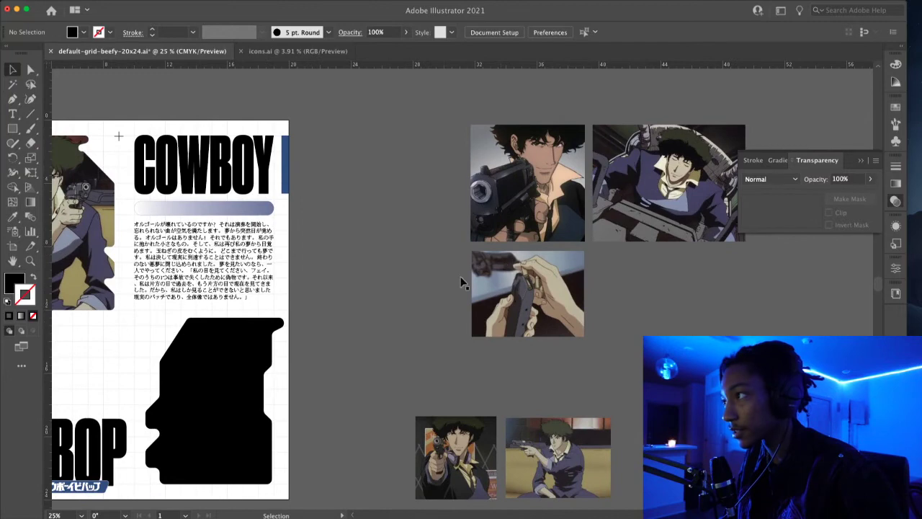
# - Try the reclining cockpit image enlarged over the lower black shape, and park it off the artboard
pyautogui.hscroll(-1, 443, 288)
pyautogui.hscroll(2, 443, 289)
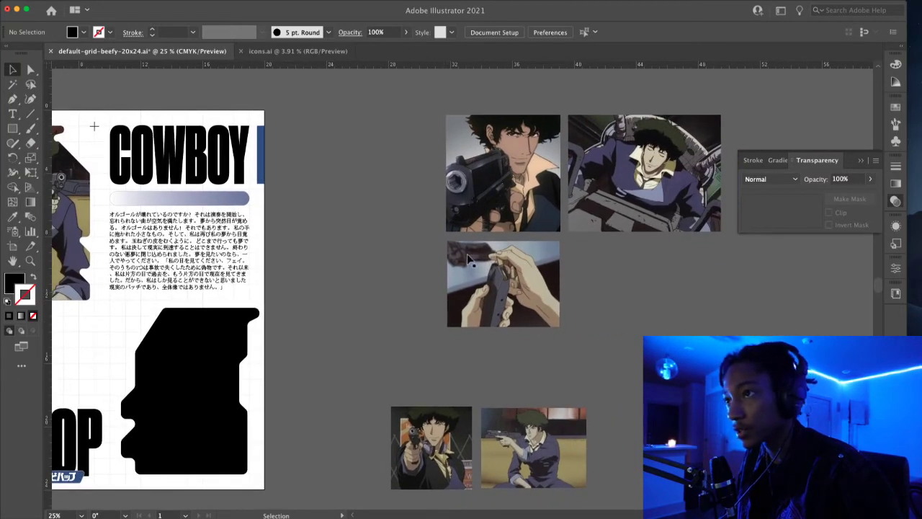
pyautogui.scroll(1, 469, 261)
pyautogui.moveTo(654, 198); pyautogui.dragTo(199, 413)
pyautogui.moveTo(191, 338); pyautogui.dragTo(200, 314)
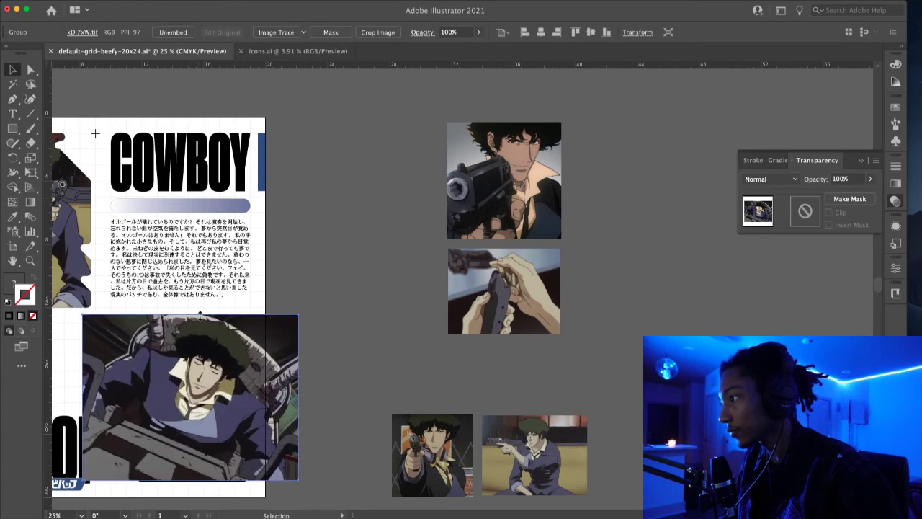
pyautogui.click(345, 280)
pyautogui.moveTo(343, 288); pyautogui.dragTo(497, 252)
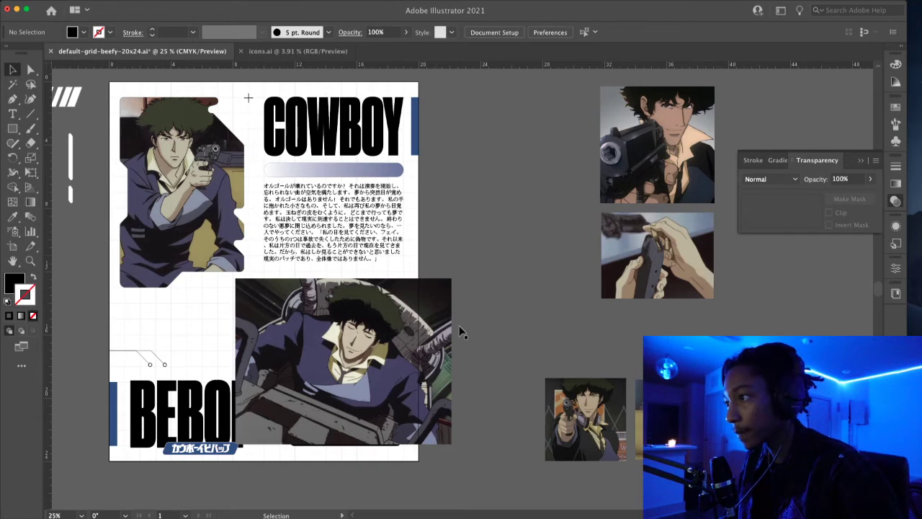
pyautogui.moveTo(298, 377); pyautogui.dragTo(670, 322)
# - Try the close-up gun image enlarged over the lower black shape, and move it back beside the poster
pyautogui.moveTo(670, 164); pyautogui.dragTo(354, 382)
pyautogui.moveTo(342, 306); pyautogui.dragTo(348, 273)
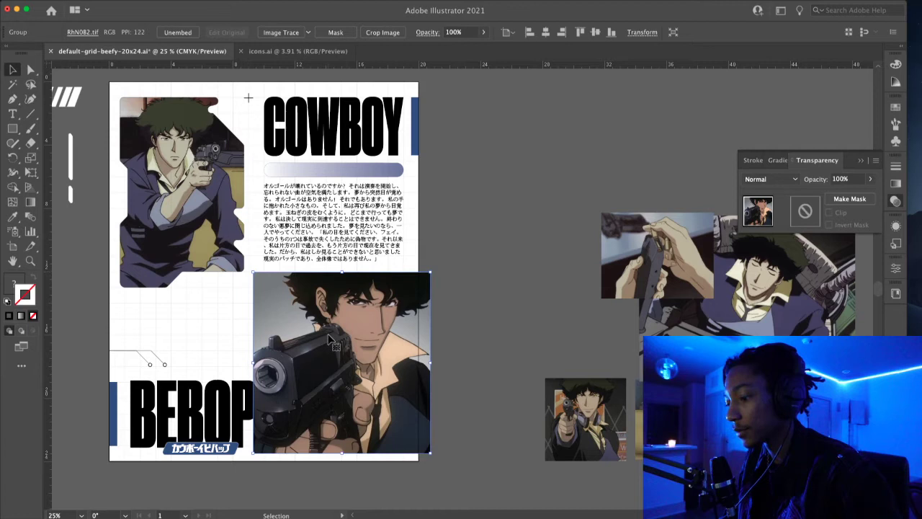
pyautogui.moveTo(331, 343); pyautogui.dragTo(545, 148)
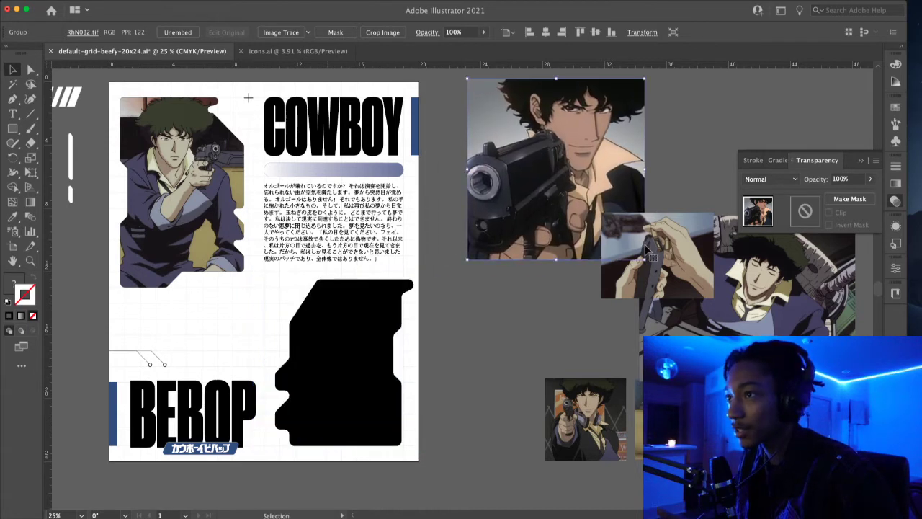
# - Place the image of hands loading a magazine over the lower black shape, enlarge it to cover the shape, and send it behind
pyautogui.moveTo(647, 249); pyautogui.dragTo(325, 358)
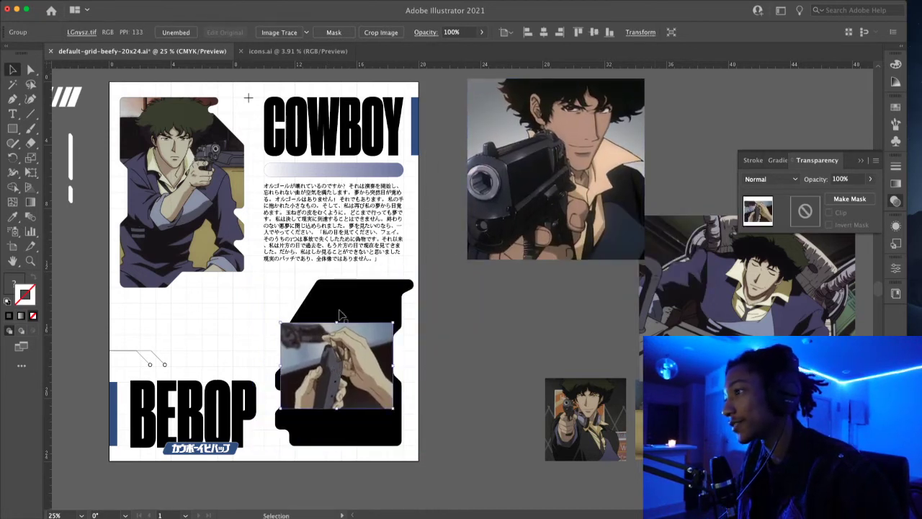
pyautogui.moveTo(337, 322); pyautogui.dragTo(348, 275)
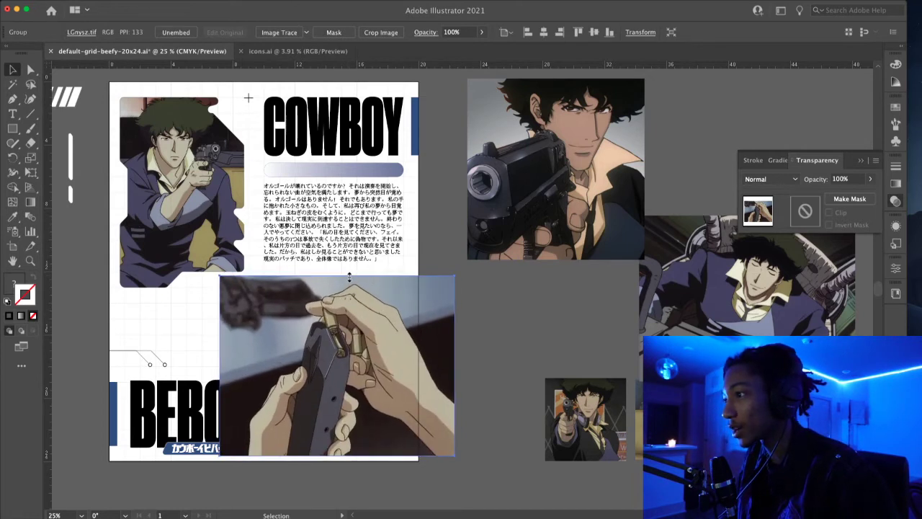
pyautogui.press('super+bracketleft')
# - Make an inverted opacity mask from the black shape and the hands image, and clear the selection
pyautogui.click(398, 354)
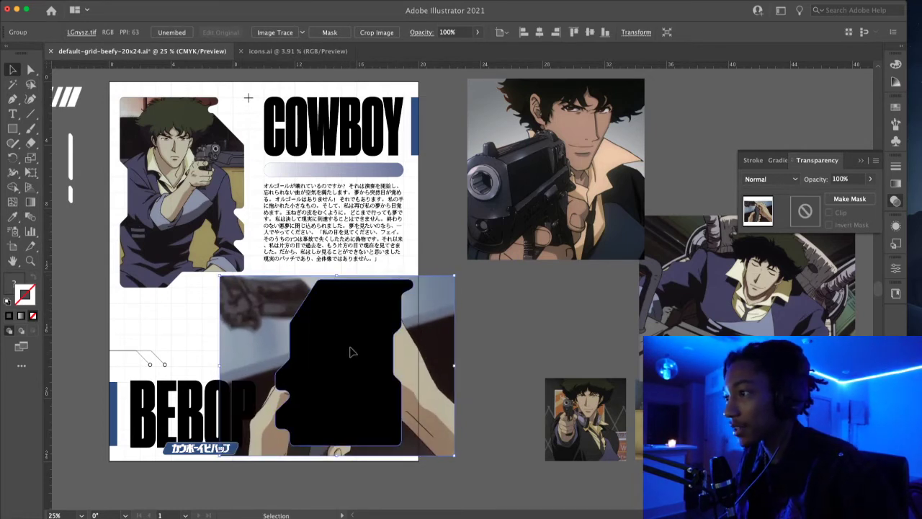
pyautogui.keyDown('shift'); pyautogui.click(435, 341); pyautogui.keyUp('shift')
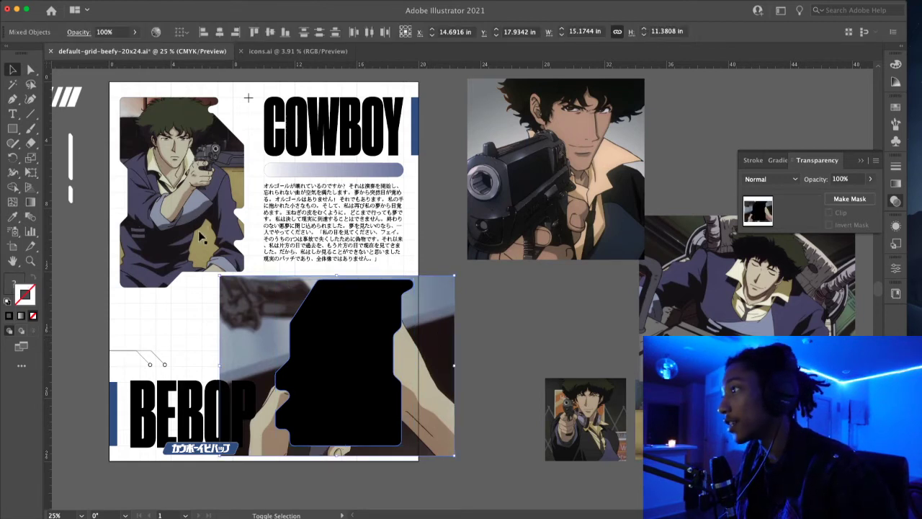
pyautogui.click(849, 199)
pyautogui.click(830, 224)
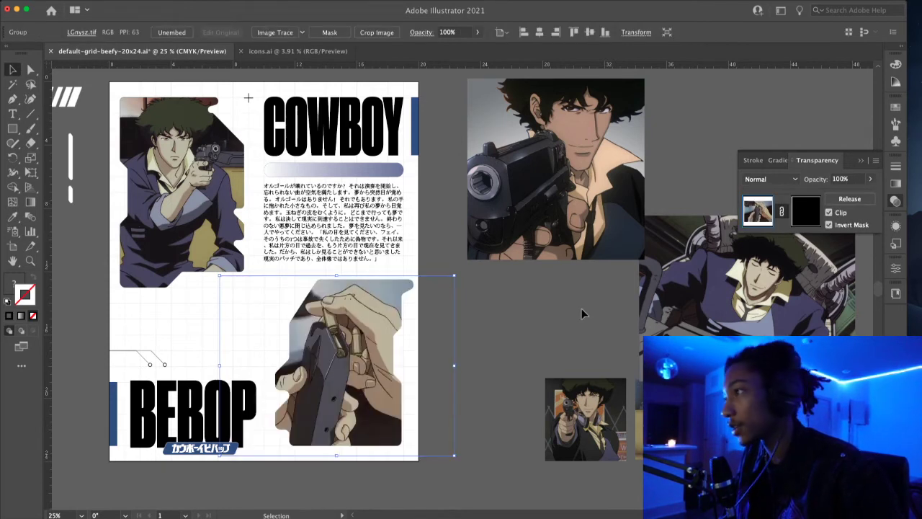
pyautogui.click(469, 321)
# - Unlink the hands image from its mask, scale it down slightly, and reposition it within the shape
pyautogui.click(381, 333)
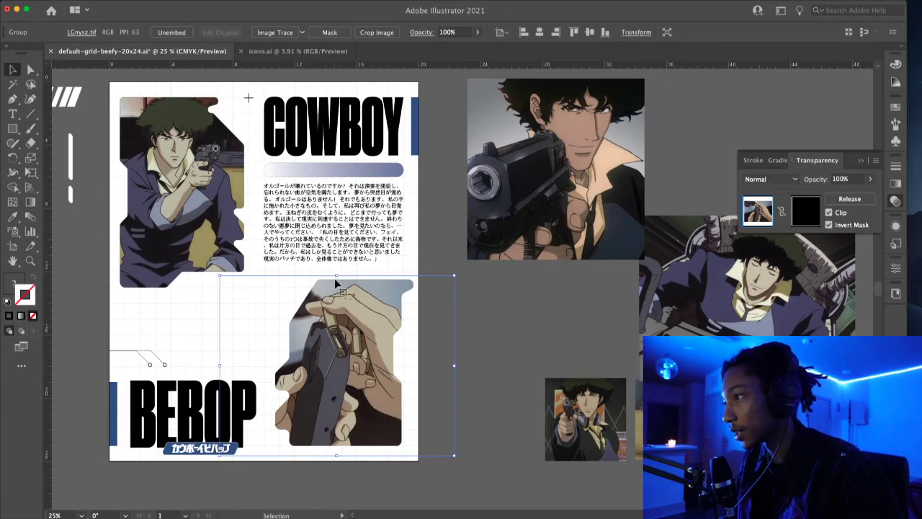
pyautogui.scroll(1, 336, 279)
pyautogui.moveTo(337, 284); pyautogui.dragTo(337, 282)
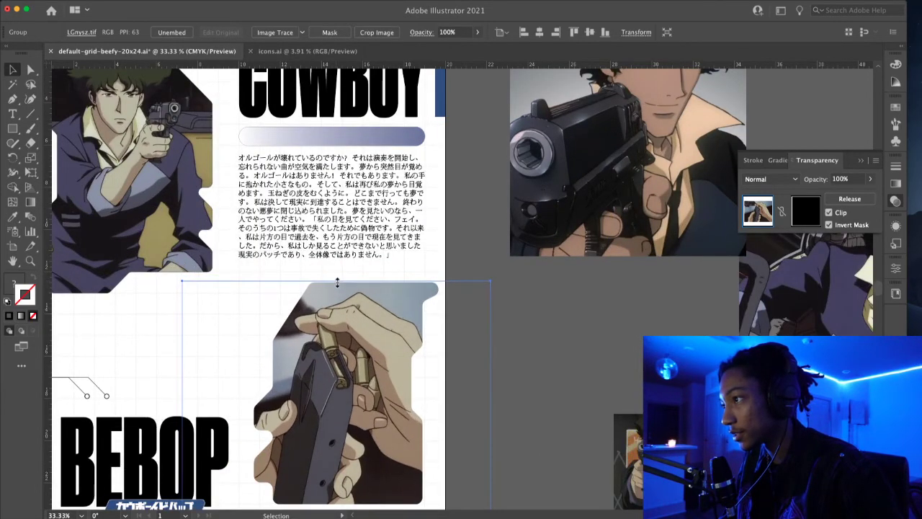
pyautogui.scroll(-4, 325, 390)
pyautogui.moveTo(346, 425); pyautogui.dragTo(350, 415)
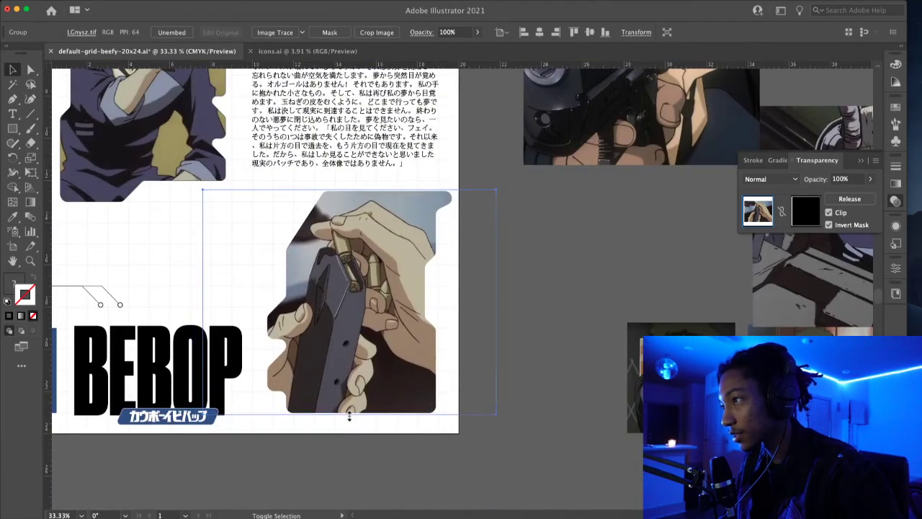
pyautogui.moveTo(303, 332); pyautogui.dragTo(319, 332)
pyautogui.scroll(-1, 407, 194)
pyautogui.click(450, 131)
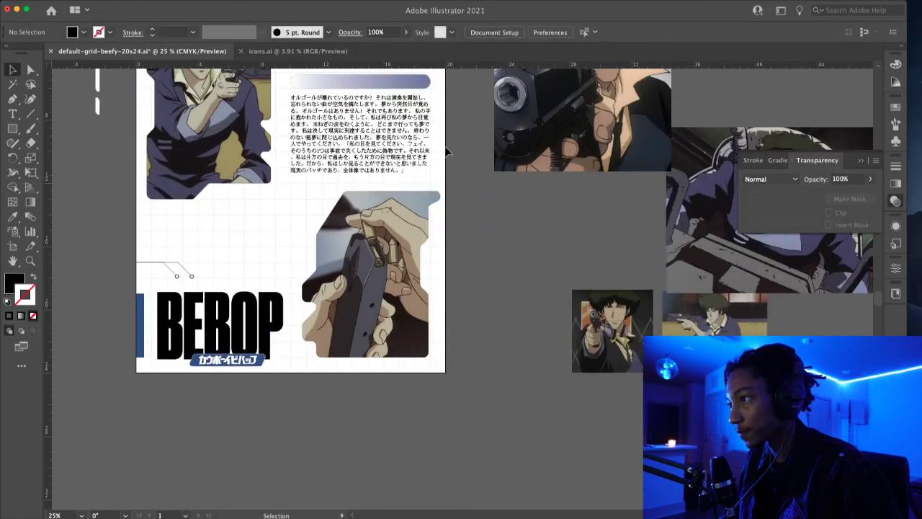
# - Set up the Paintbrush with no fill and a pink FF2463 stroke for annotating the poster
pyautogui.scroll(-1, 447, 149)
pyautogui.moveTo(466, 83); pyautogui.dragTo(461, 187)
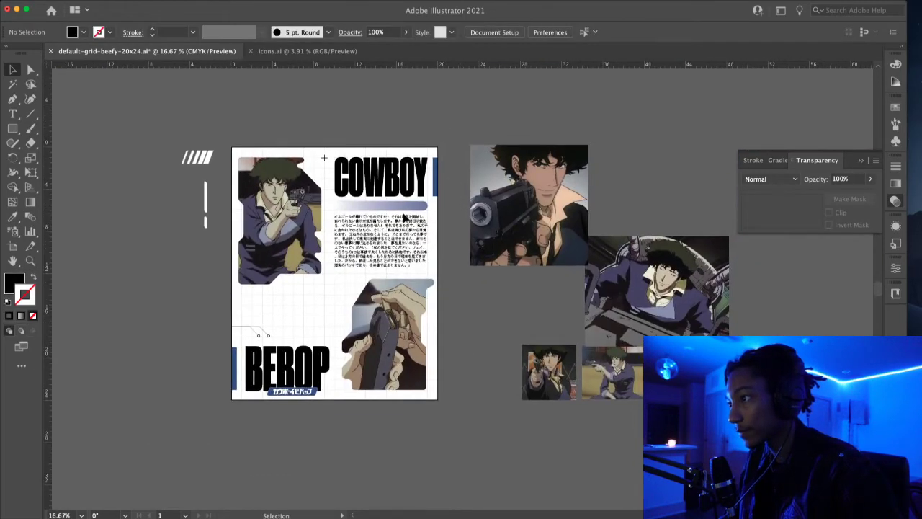
pyautogui.scroll(1, 406, 217)
pyautogui.press('b')
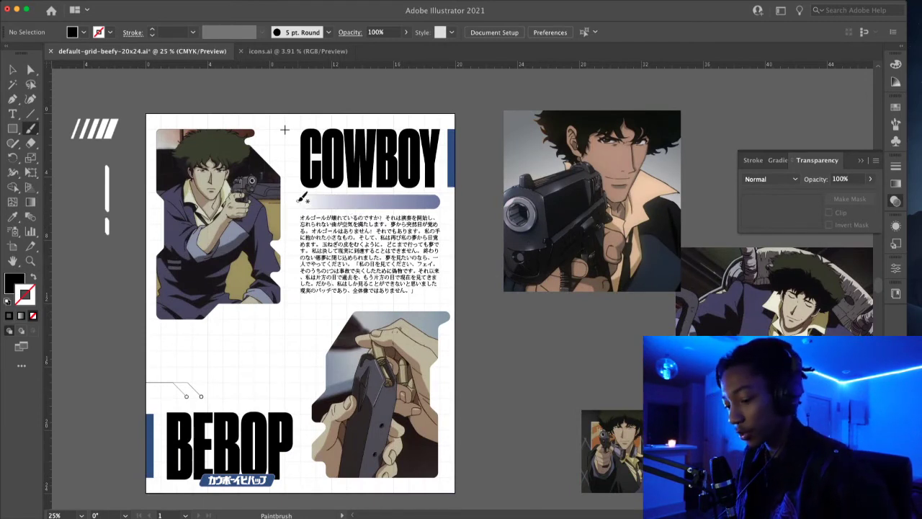
pyautogui.hotkey('shift', 'x')
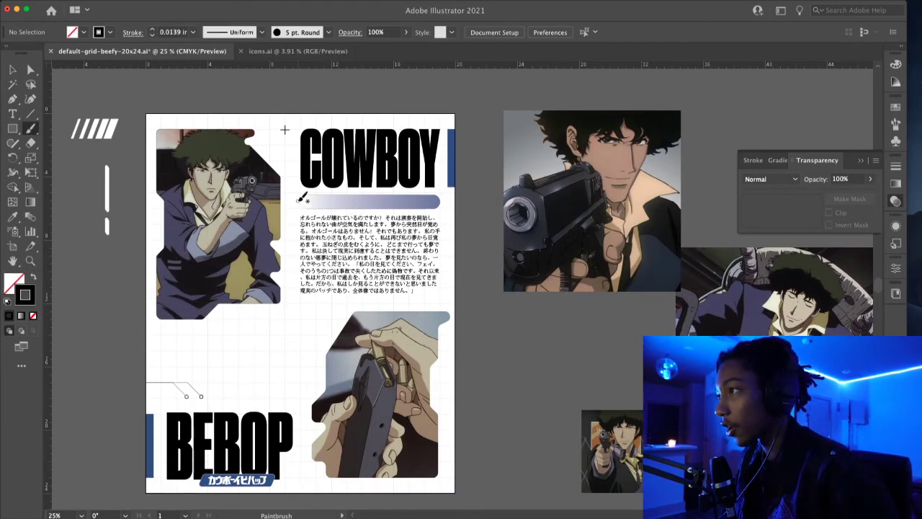
pyautogui.doubleClick(22, 296)
pyautogui.click(433, 179)
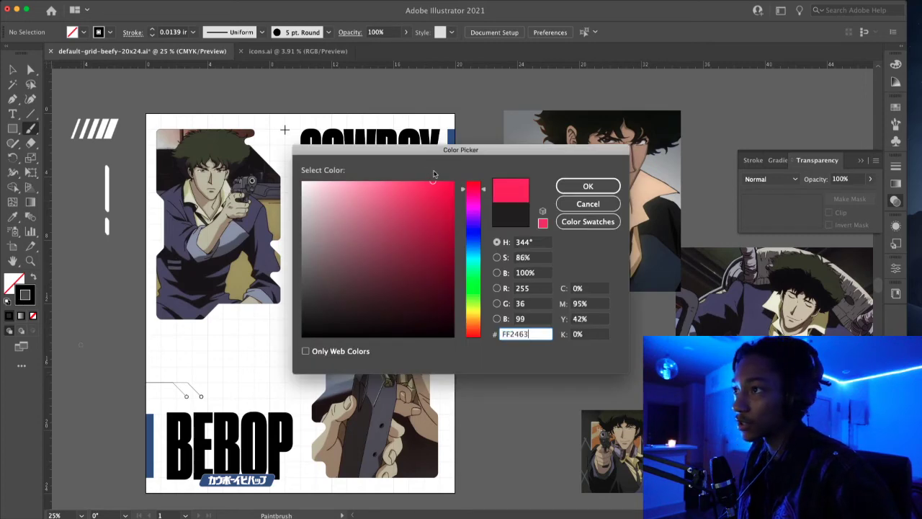
pyautogui.click(588, 186)
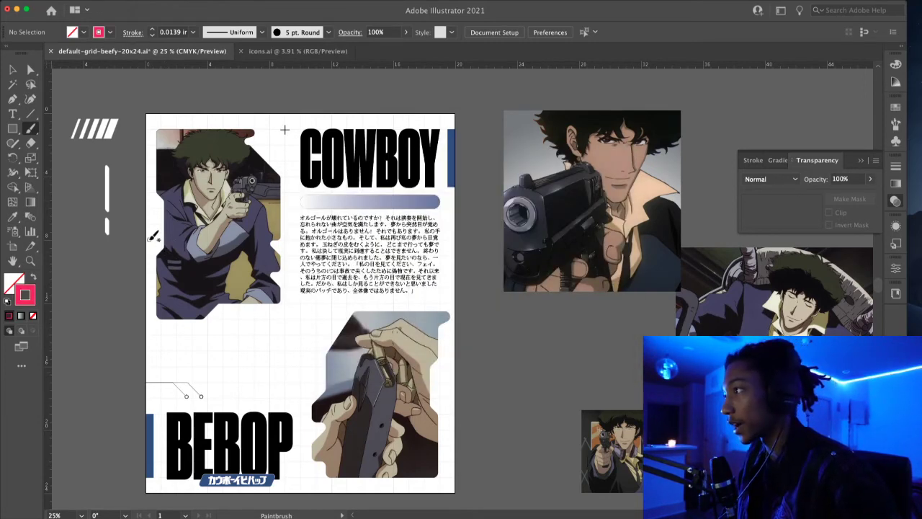
pyautogui.moveTo(169, 235); pyautogui.dragTo(212, 191)
pyautogui.hotkey('ctrl', 'z')
pyautogui.moveTo(153, 248)
pyautogui.mouseDown()
pyautogui.moveTo(216, 232)
pyautogui.moveTo(252, 180)
pyautogui.moveTo(353, 153)
pyautogui.mouseUp()
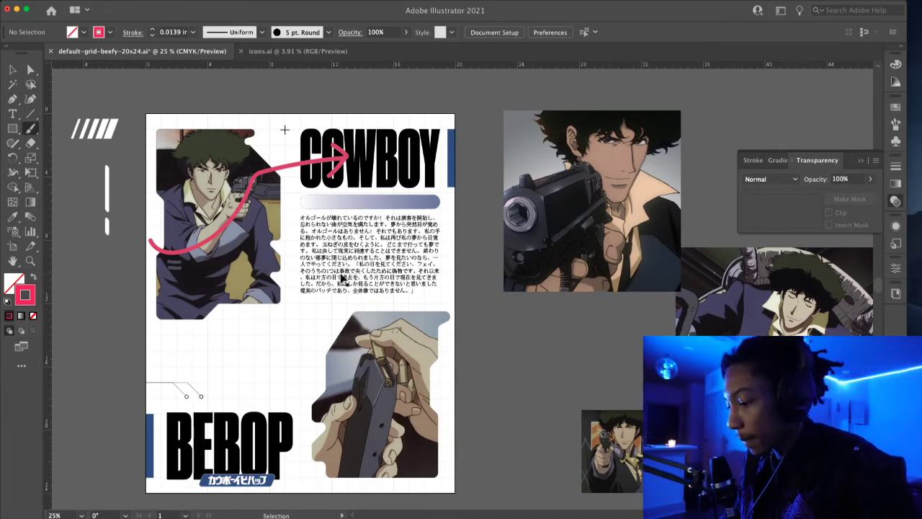
pyautogui.press('super+z')
pyautogui.press('super+z')
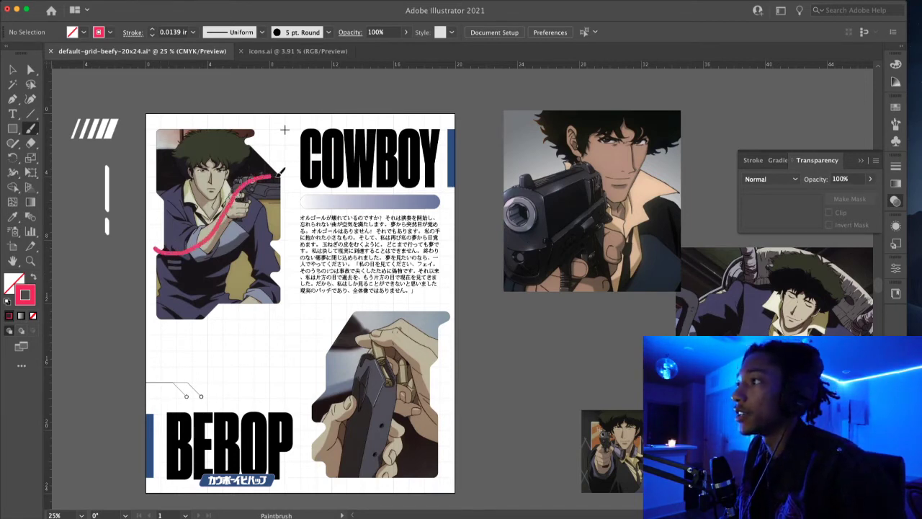
# - Brush arrows from the gun to COWBOY, down the text block and along the magazine to BEBOP, plus two crossed placeholder boxes
pyautogui.moveTo(290, 174); pyautogui.dragTo(285, 168)
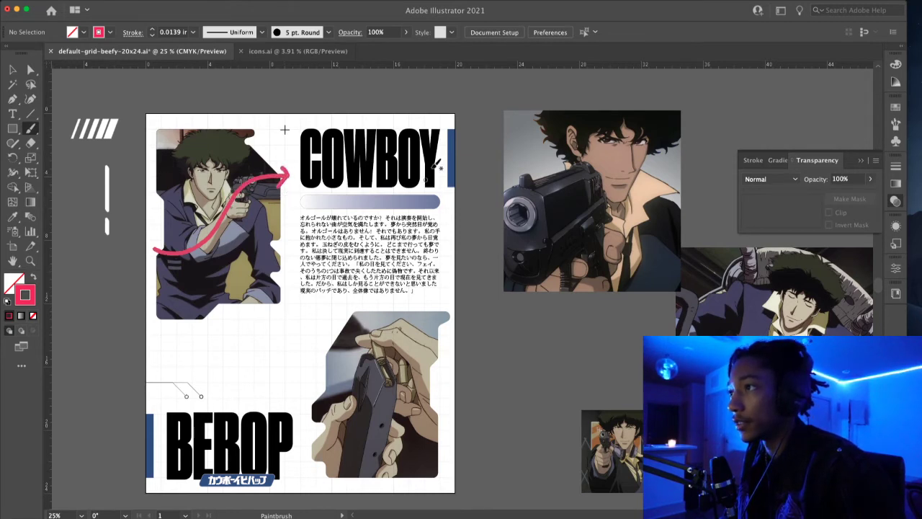
pyautogui.moveTo(443, 158); pyautogui.dragTo(443, 231)
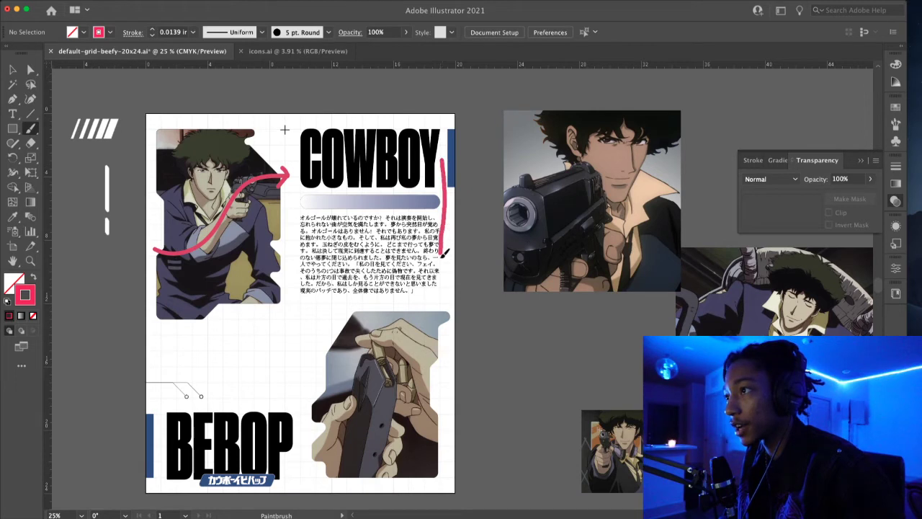
pyautogui.moveTo(439, 285); pyautogui.dragTo(452, 275)
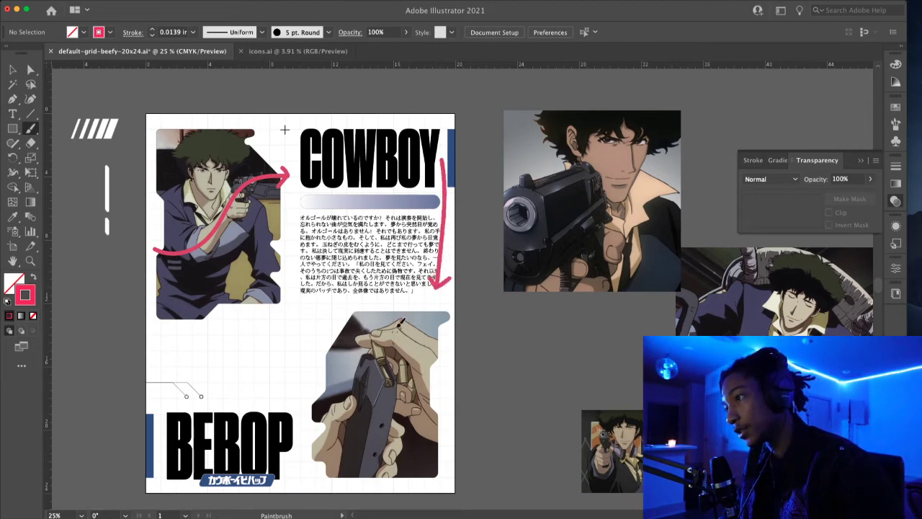
pyautogui.moveTo(383, 359); pyautogui.dragTo(348, 428)
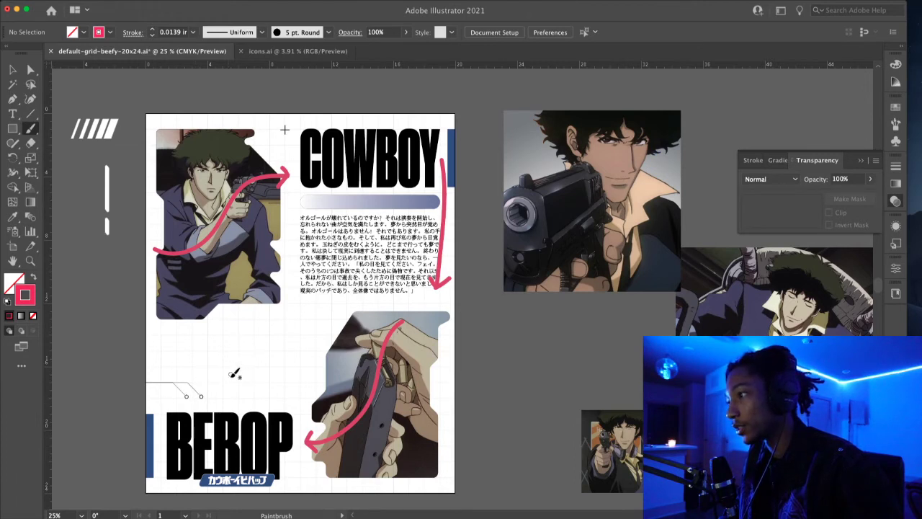
pyautogui.moveTo(229, 381)
pyautogui.mouseDown()
pyautogui.moveTo(228, 328)
pyautogui.moveTo(265, 323)
pyautogui.moveTo(275, 336)
pyautogui.moveTo(273, 386)
pyautogui.moveTo(228, 381)
pyautogui.moveTo(260, 318)
pyautogui.moveTo(233, 328)
pyautogui.moveTo(279, 373)
pyautogui.mouseUp()
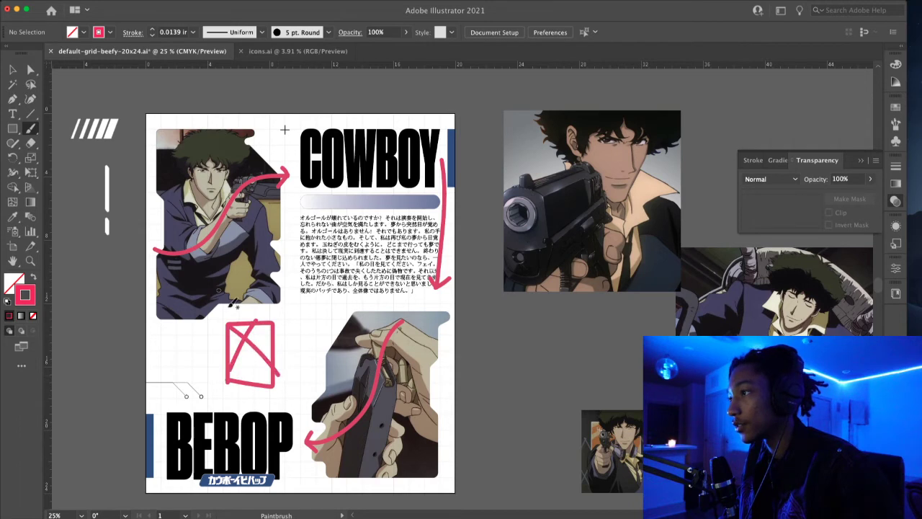
pyautogui.moveTo(334, 295)
pyautogui.mouseDown()
pyautogui.moveTo(369, 297)
pyautogui.moveTo(372, 269)
pyautogui.moveTo(370, 238)
pyautogui.moveTo(338, 236)
pyautogui.moveTo(336, 296)
pyautogui.moveTo(370, 238)
pyautogui.moveTo(339, 240)
pyautogui.moveTo(369, 295)
pyautogui.mouseUp()
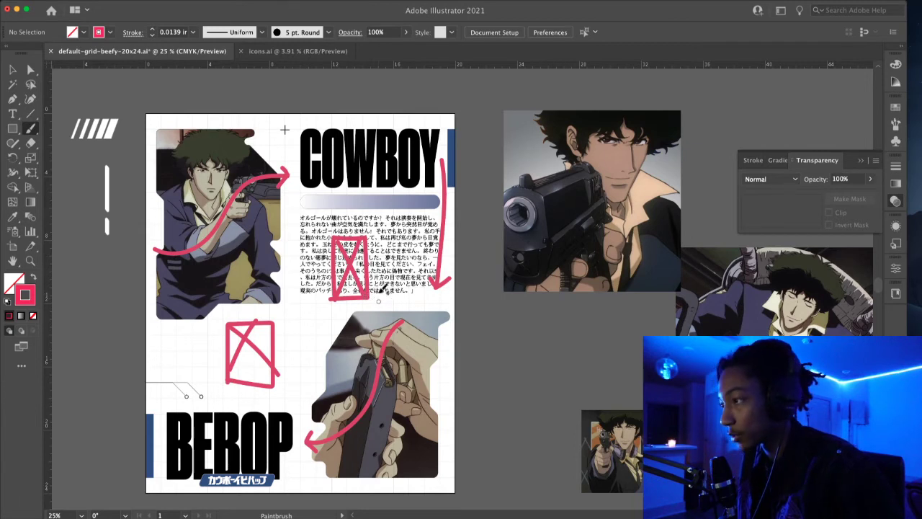
# - Undo all the brushed arrows and placeholder boxes on the poster
pyautogui.press('super+z')
pyautogui.press('super+z')
pyautogui.press('super+z')
pyautogui.press('super+z')
pyautogui.press('super+z')
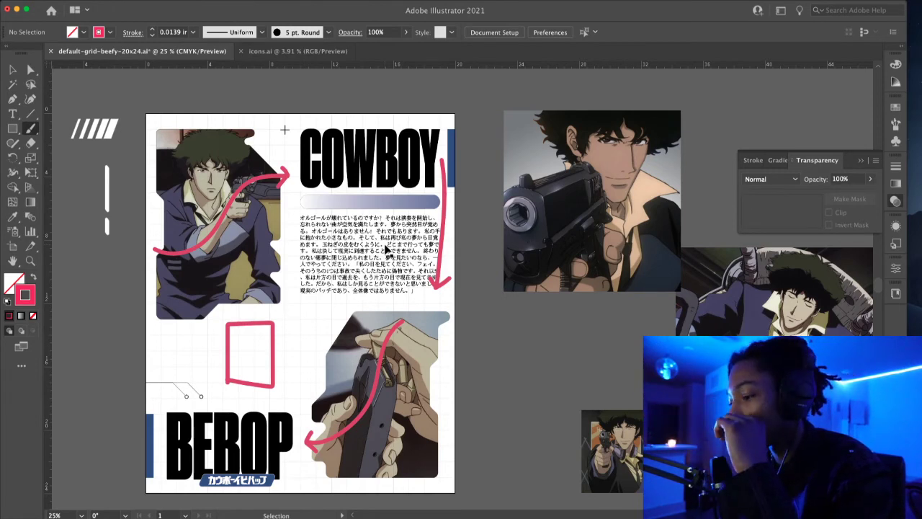
pyautogui.press('super+z')
pyautogui.press('super+z')
pyautogui.press('super+z')
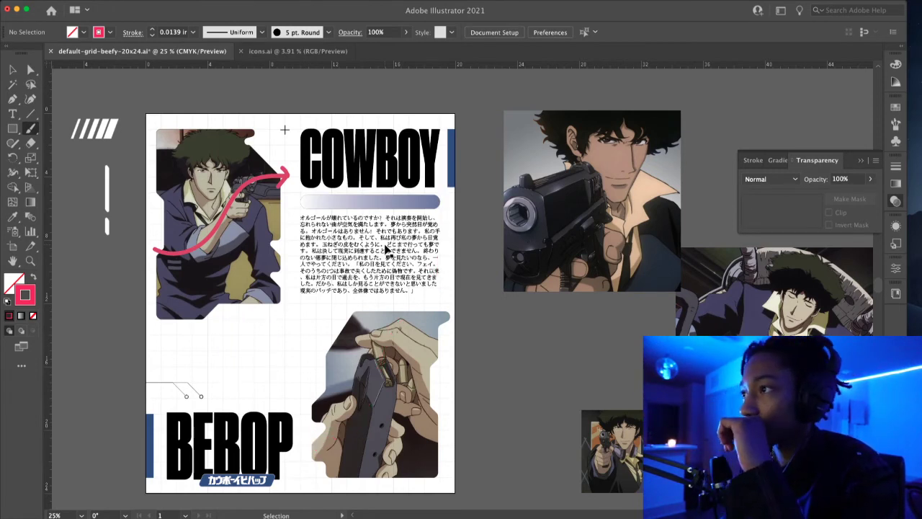
pyautogui.press('super+z')
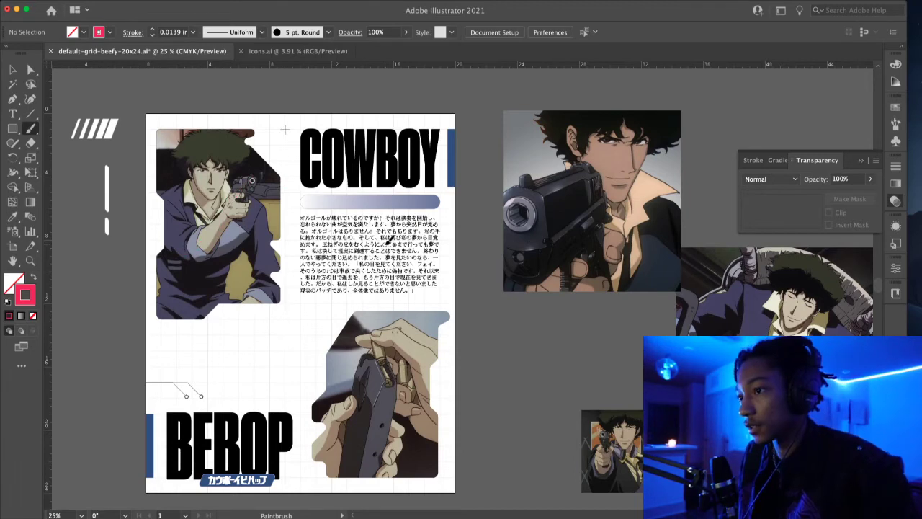
# - Gather the spare character images closer together in the area beside the poster
pyautogui.press('v')
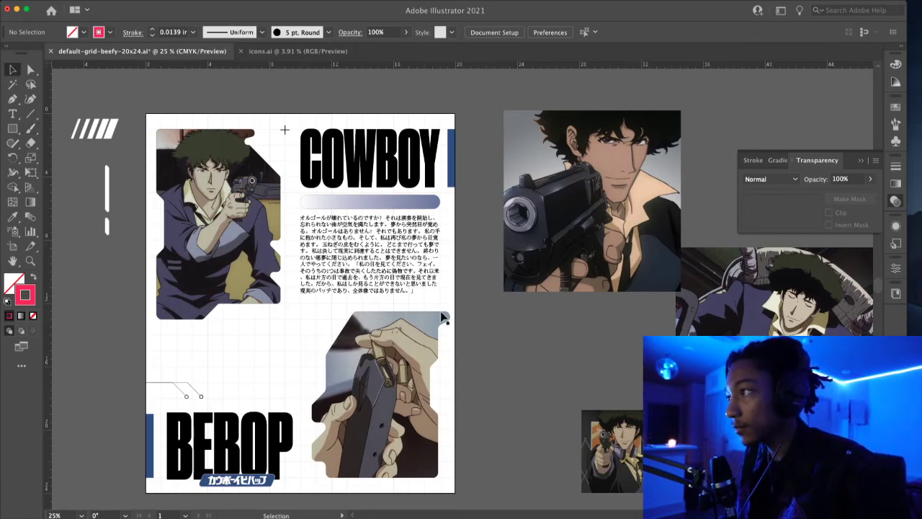
pyautogui.hscroll(2, 570, 284)
pyautogui.hscroll(3, 569, 284)
pyautogui.scroll(-1, 570, 284)
pyautogui.moveTo(633, 344); pyautogui.dragTo(526, 268)
pyautogui.moveTo(653, 424); pyautogui.dragTo(695, 128)
pyautogui.moveTo(587, 435); pyautogui.dragTo(788, 281)
pyautogui.click(634, 387)
pyautogui.press('space')
pyautogui.moveTo(496, 379); pyautogui.dragTo(680, 388)
# - Release the hands image's opacity mask to copy the black shape, and undo the release
pyautogui.click(586, 313)
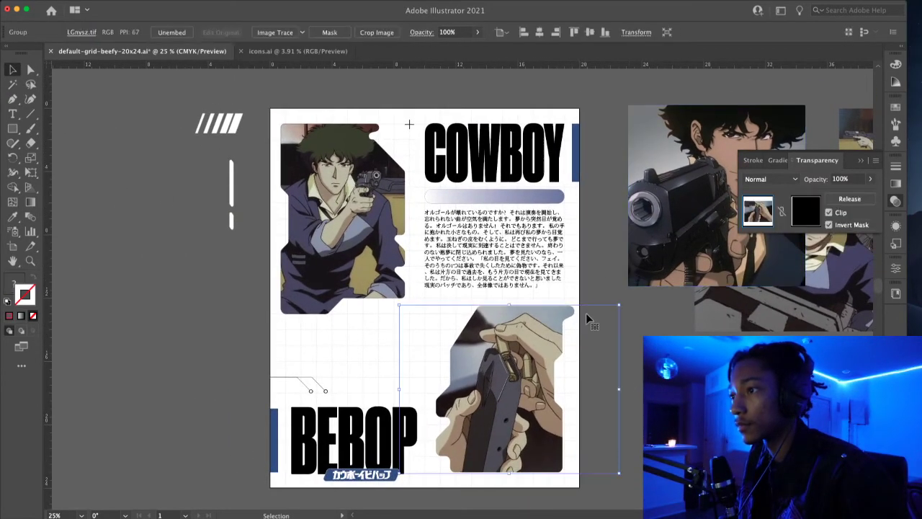
pyautogui.click(849, 199)
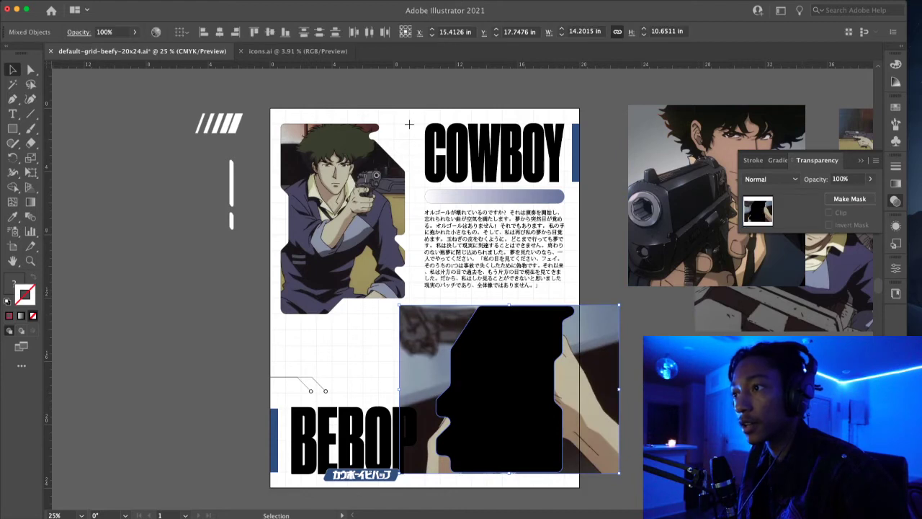
pyautogui.click(635, 311)
pyautogui.click(507, 366)
pyautogui.press('super+z')
# - Lock the masked hands image and paste the copied black shape in place over it
pyautogui.click(655, 310)
pyautogui.click(475, 406)
pyautogui.press('super+2')
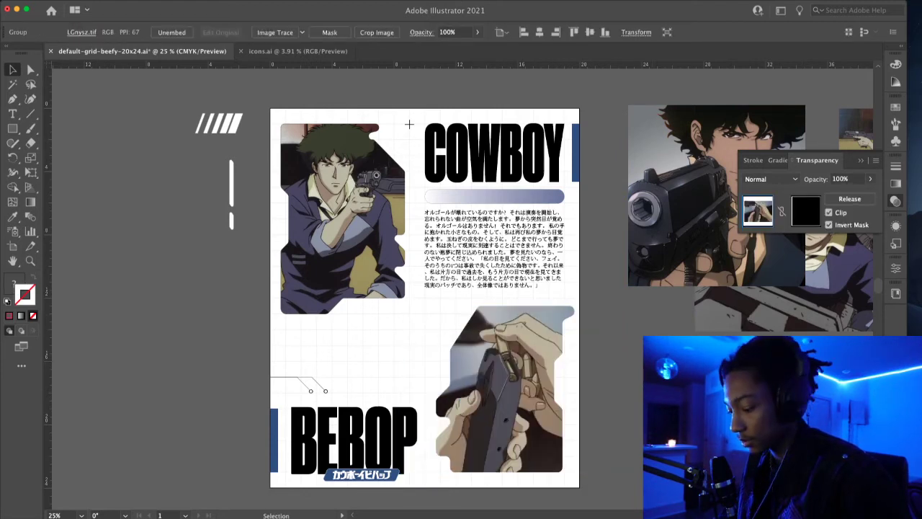
pyautogui.press('super+v')
pyautogui.press('super+z')
pyautogui.press('super+shift+v')
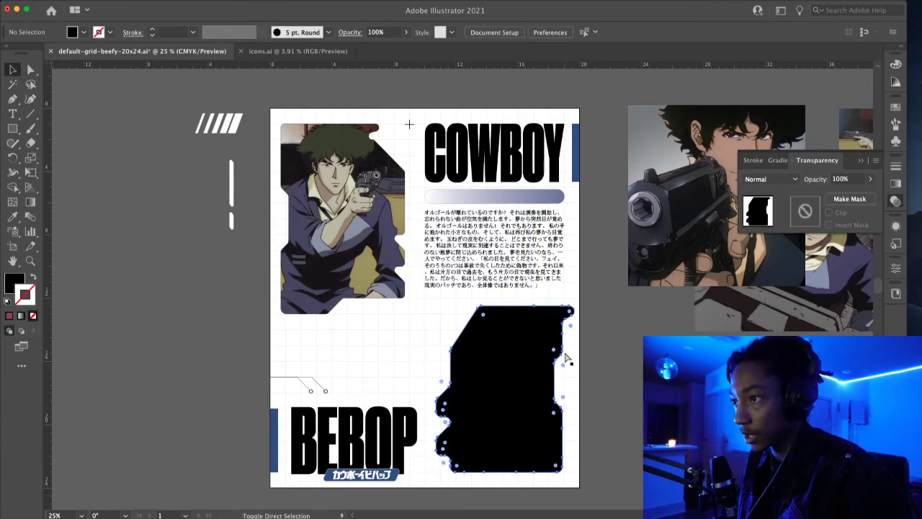
# - Turn the black shape over the hands image into an unfilled black outline with a 0.0078 in stroke
pyautogui.hotkey('shift', 'x')
pyautogui.click(605, 341)
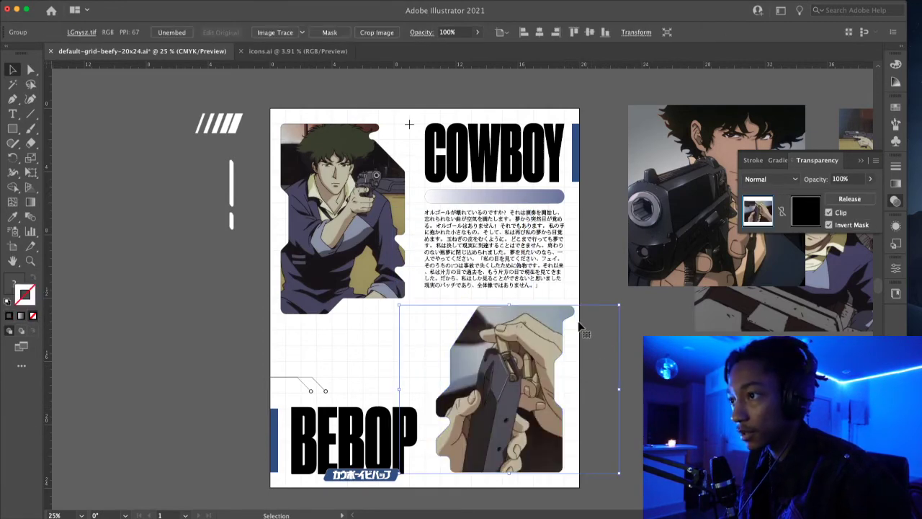
pyautogui.scroll(5, 579, 322)
pyautogui.click(541, 291)
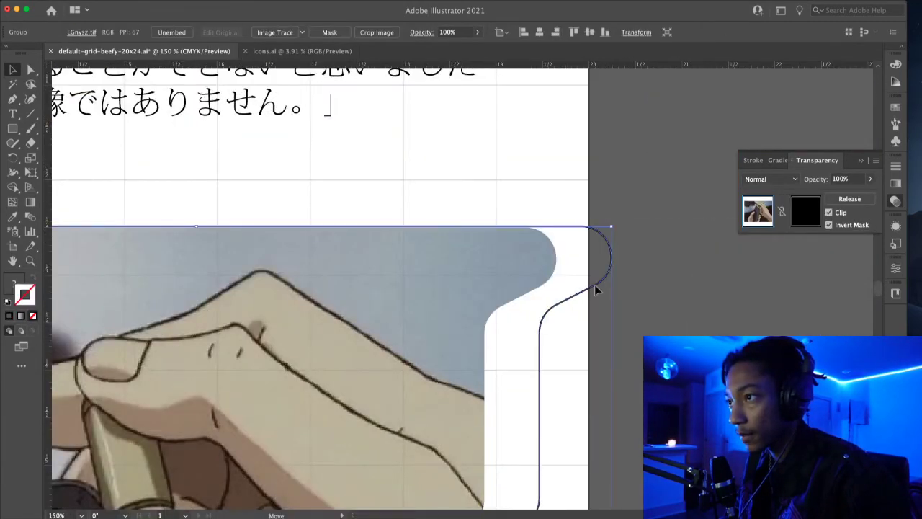
pyautogui.click(193, 33)
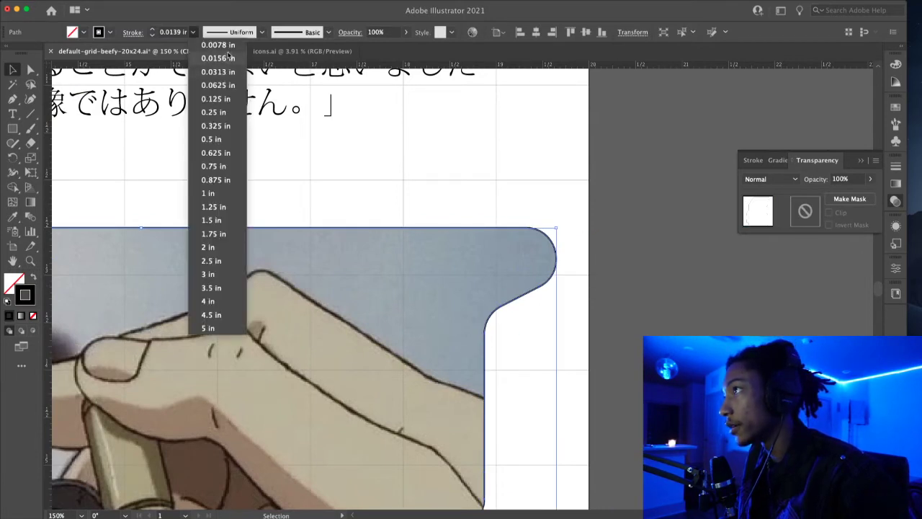
pyautogui.click(225, 46)
pyautogui.click(309, 164)
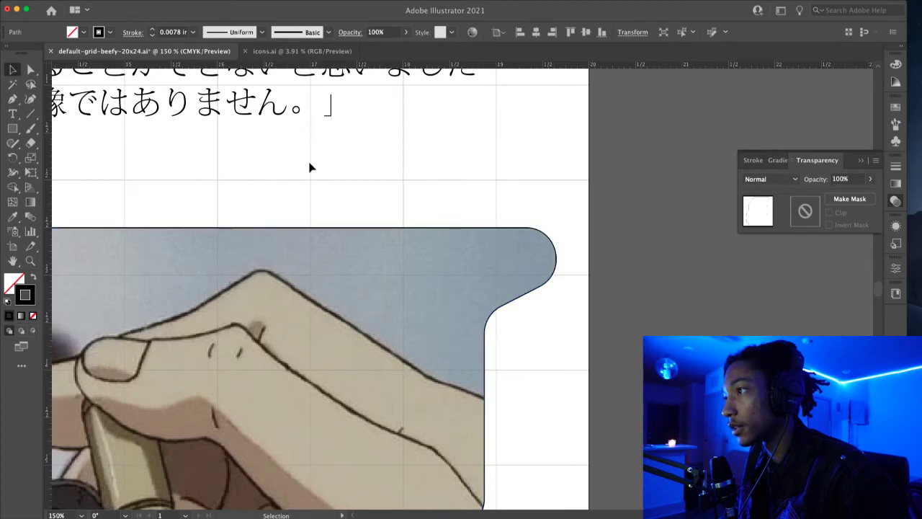
pyautogui.scroll(-4, 307, 169)
pyautogui.hscroll(-4, 229, 159)
pyautogui.click(248, 250)
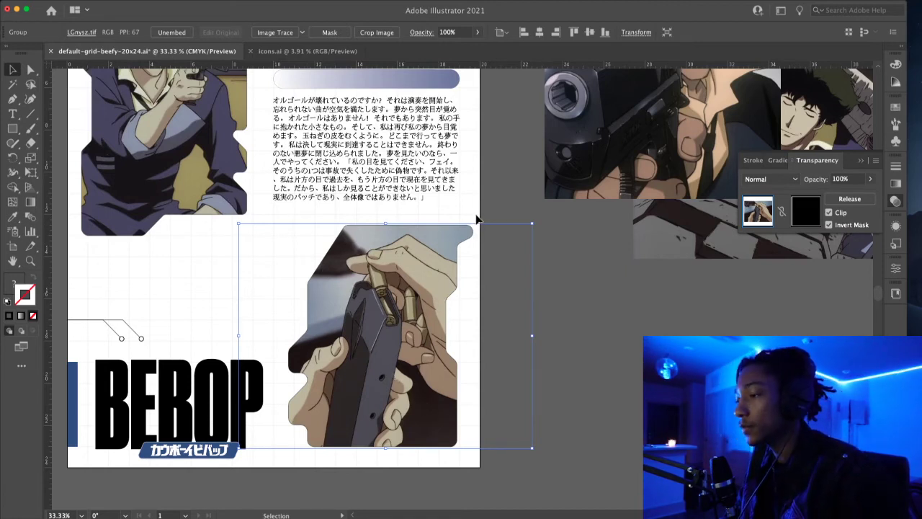
pyautogui.click(505, 188)
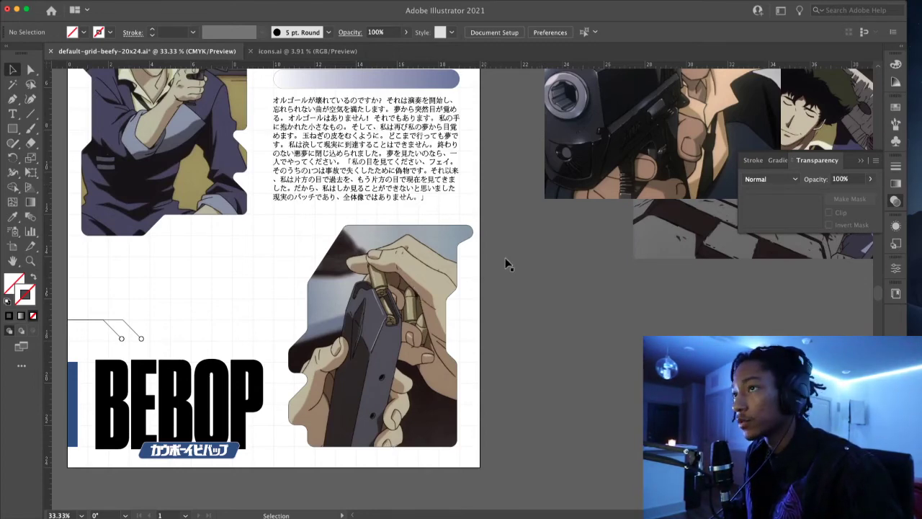
pyautogui.scroll(-1, 509, 256)
pyautogui.click(512, 245)
pyautogui.moveTo(526, 206); pyautogui.dragTo(519, 248)
pyautogui.click(512, 202)
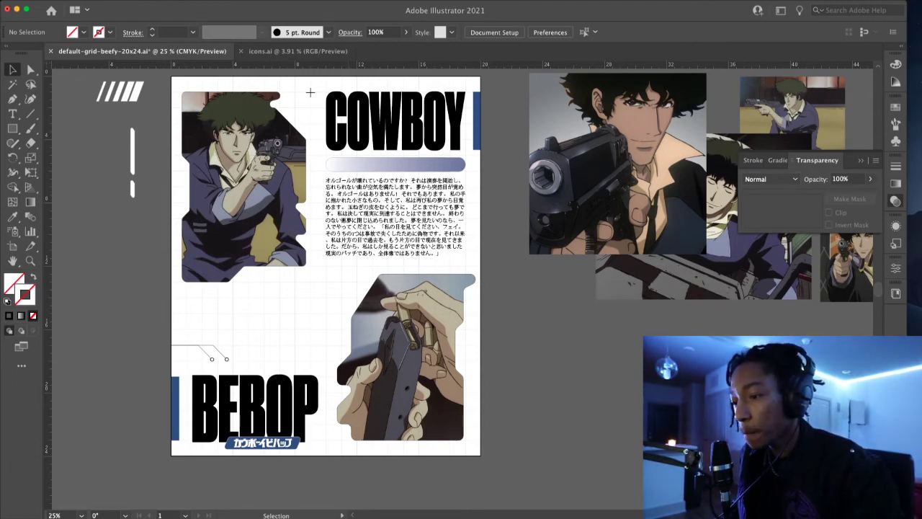
# - Switch to Finder and preview the corgi image with the EIN bowl
pyautogui.press('super+Tab')
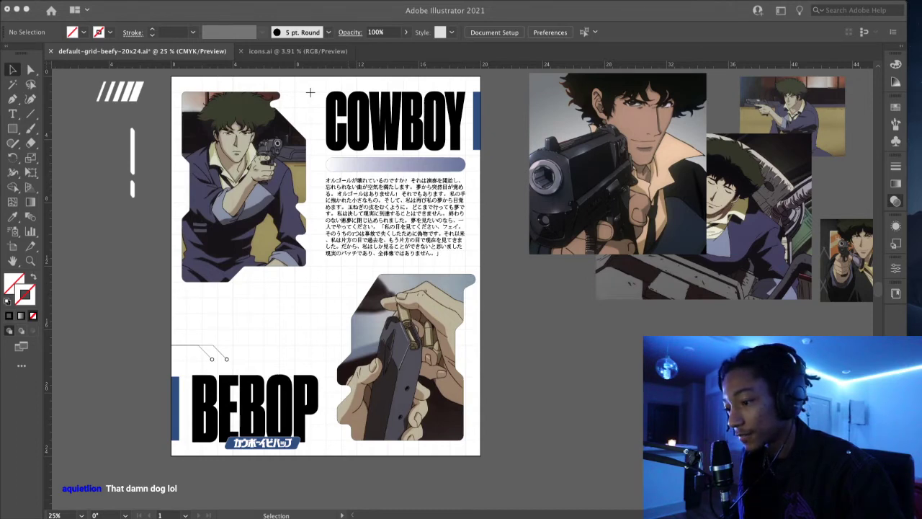
pyautogui.press('space')
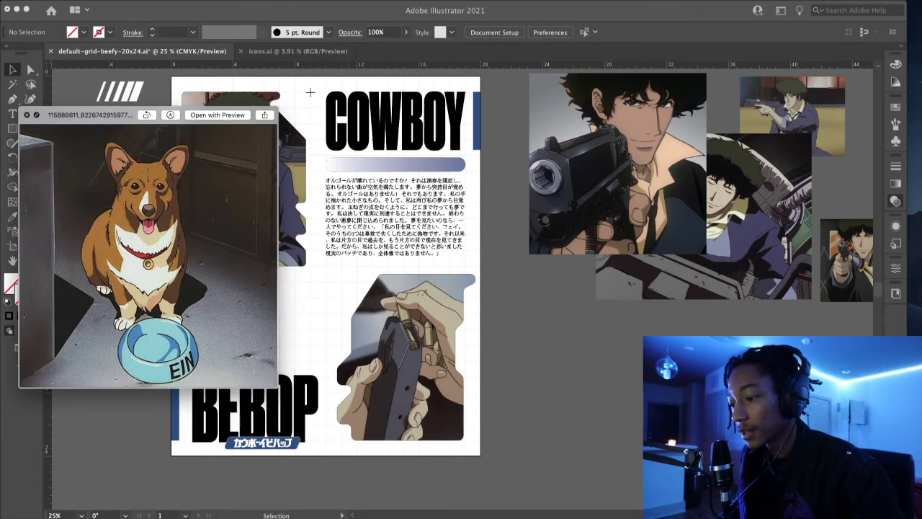
pyautogui.press('space')
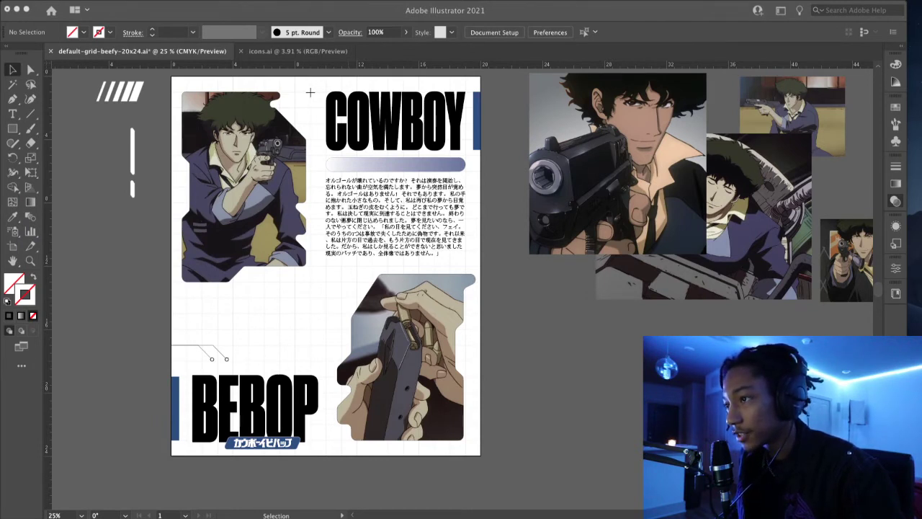
# - Place the red spaceship image 6963095.png over the poster's Japanese text block and leave it deselected
pyautogui.moveTo(494, 326); pyautogui.dragTo(415, 222)
pyautogui.click(520, 281)
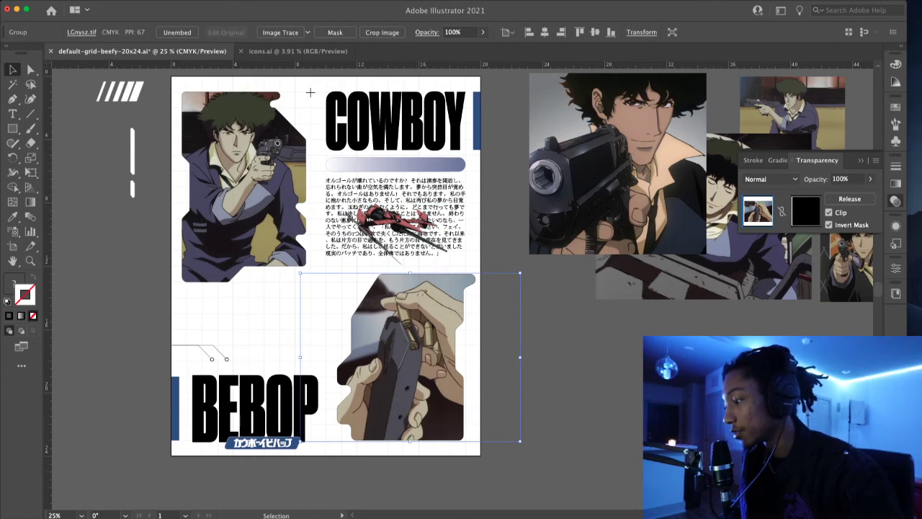
pyautogui.press('super+Tab')
pyautogui.click(396, 227)
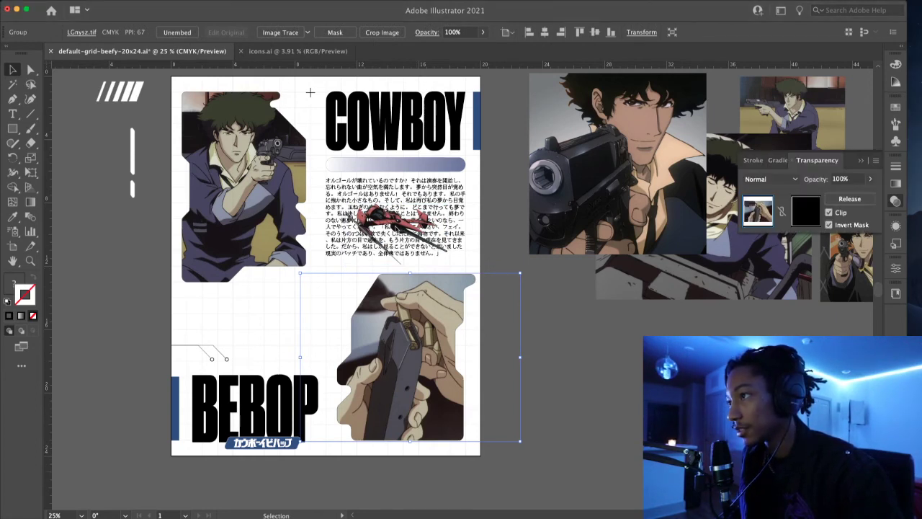
pyautogui.click(402, 226)
pyautogui.click(501, 227)
pyautogui.moveTo(400, 219)
pyautogui.mouseDown()
pyautogui.moveTo(268, 307)
pyautogui.moveTo(400, 218)
pyautogui.mouseUp()
pyautogui.click(492, 247)
pyautogui.click(404, 229)
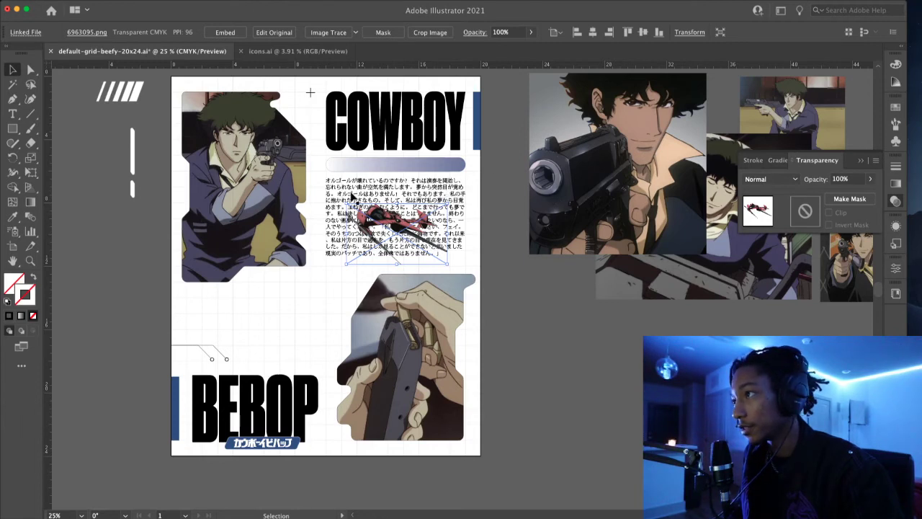
pyautogui.click(276, 304)
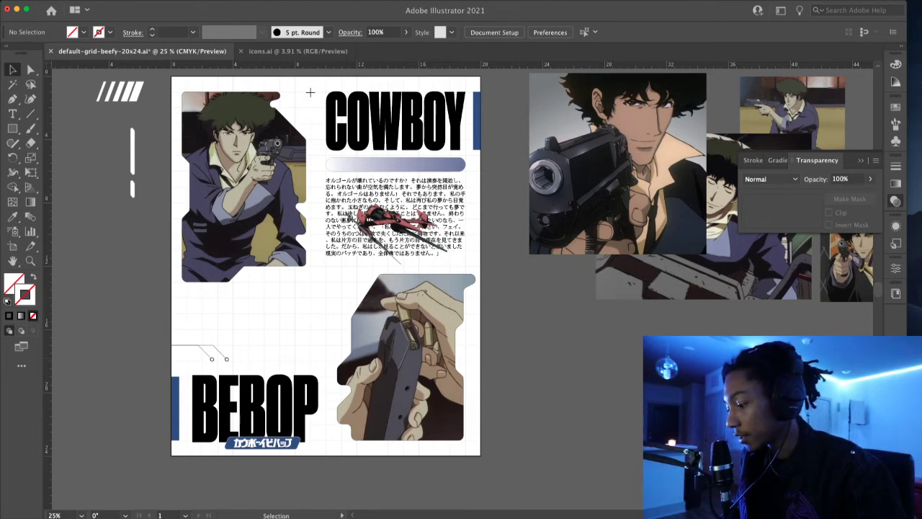
# - Switch to Finder, preview the corgi image once more and open it in Photoshop
pyautogui.press('super+Tab')
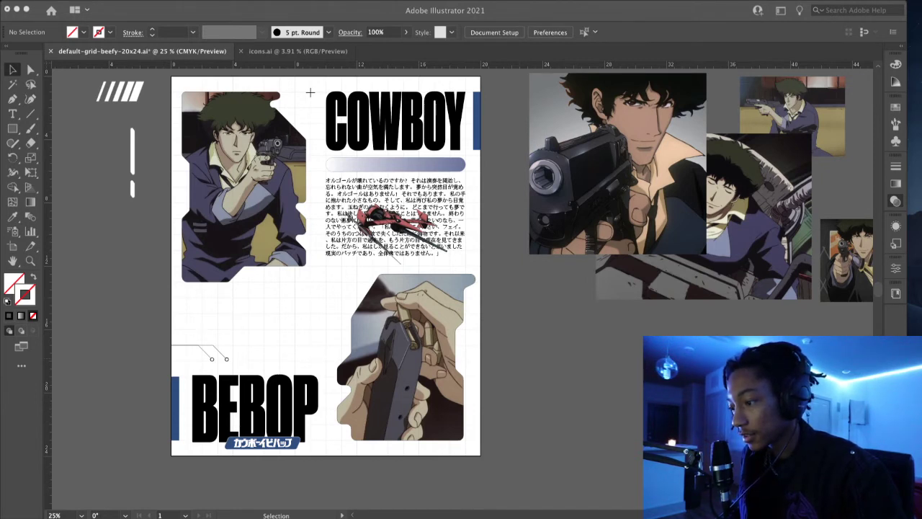
pyautogui.press('space')
pyautogui.press('space')
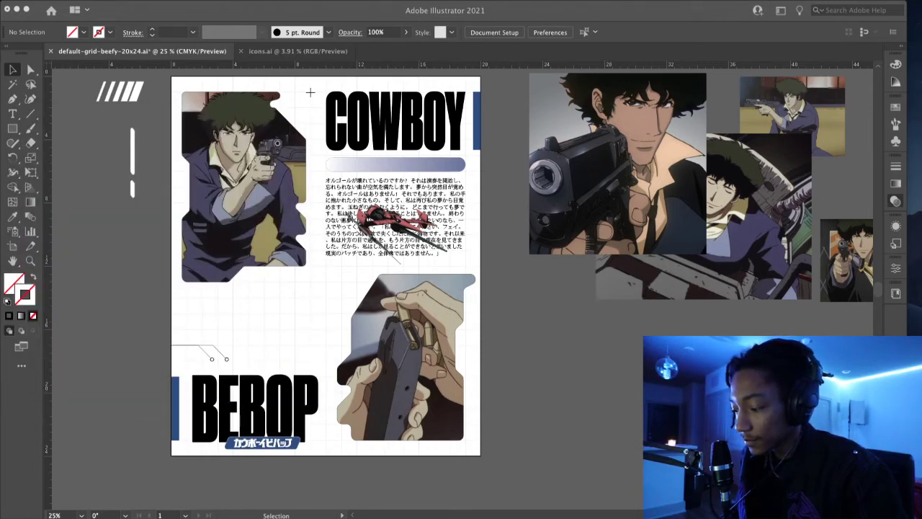
pyautogui.moveTo(546, 517); pyautogui.dragTo(278, 36)
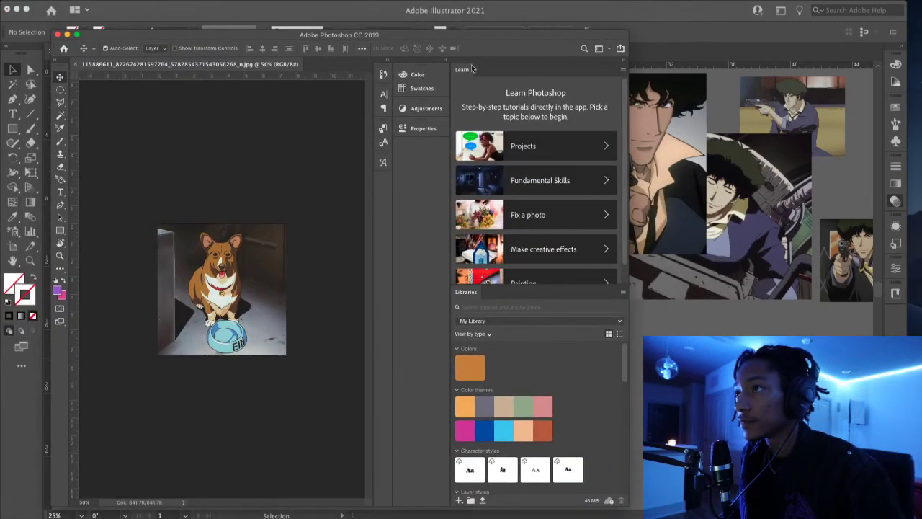
# - Close the Learn and Libraries panels to make more room for the corgi image
pyautogui.click(624, 69)
pyautogui.click(638, 86)
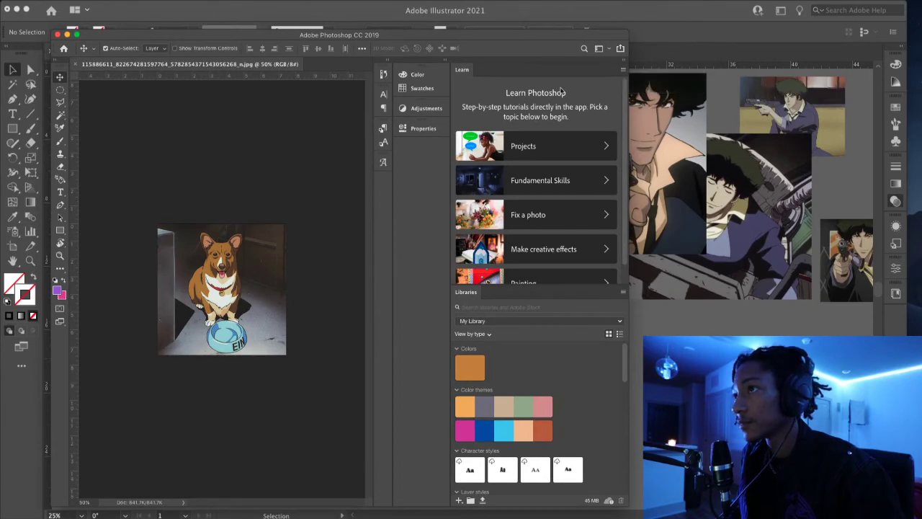
pyautogui.click(623, 69)
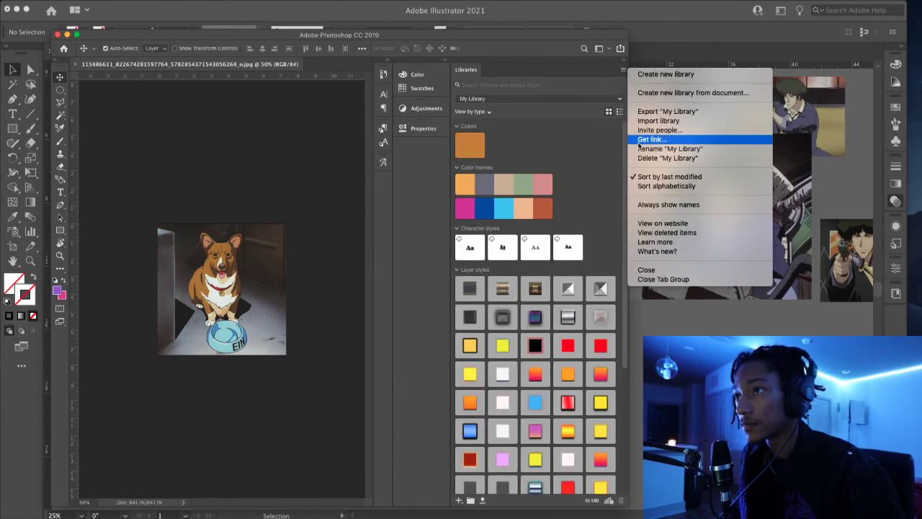
pyautogui.click(641, 279)
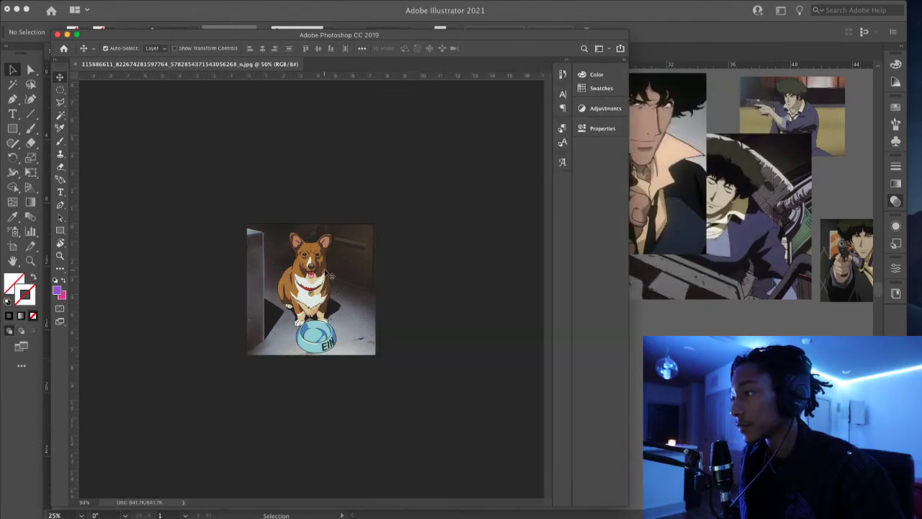
# - Select the corgi and its bowl automatically with the Select Subject command
pyautogui.scroll(5, 330, 276)
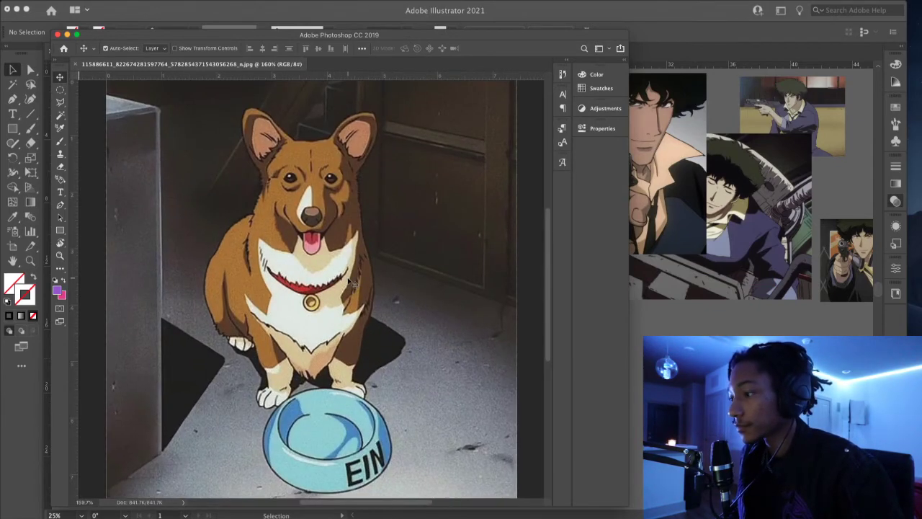
pyautogui.press('super+1')
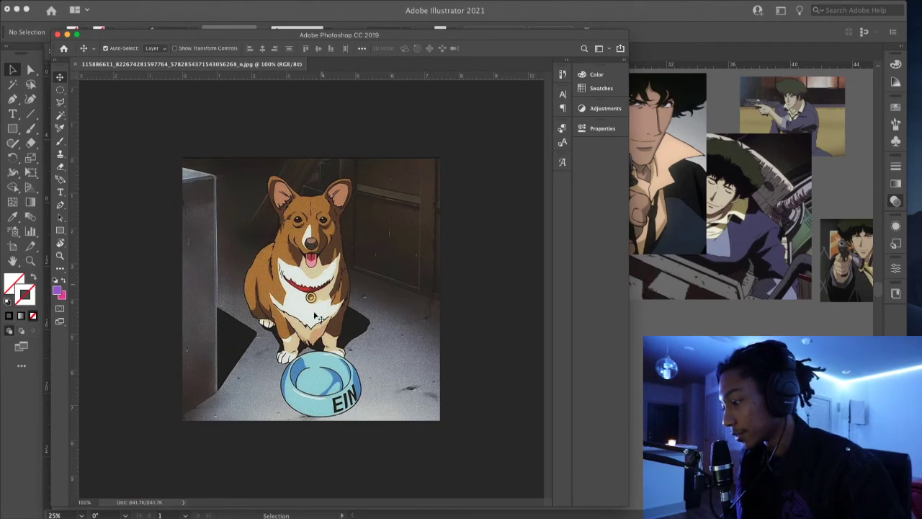
pyautogui.press('super+Tab')
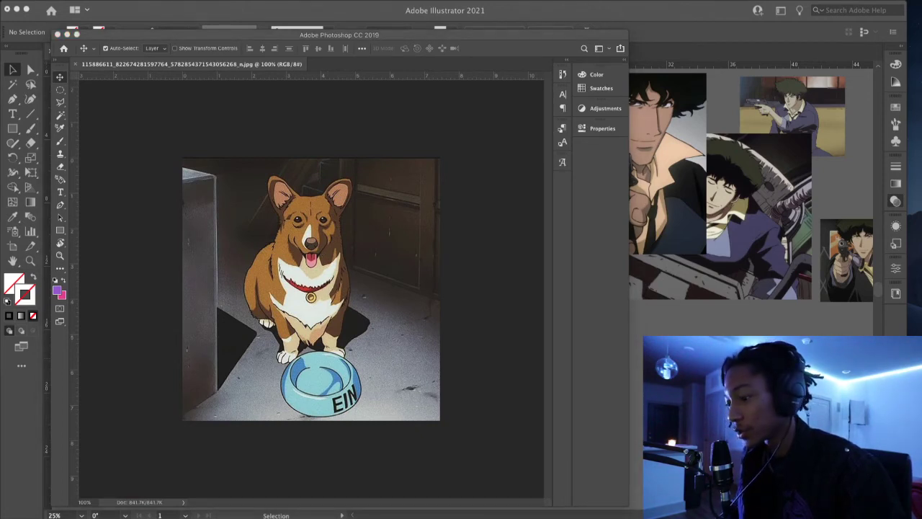
pyautogui.click(345, 293)
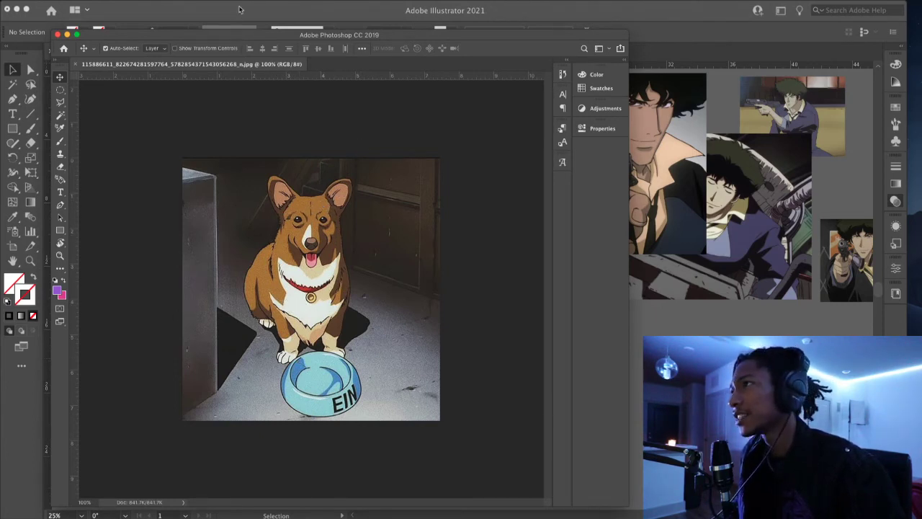
pyautogui.click(208, 0)
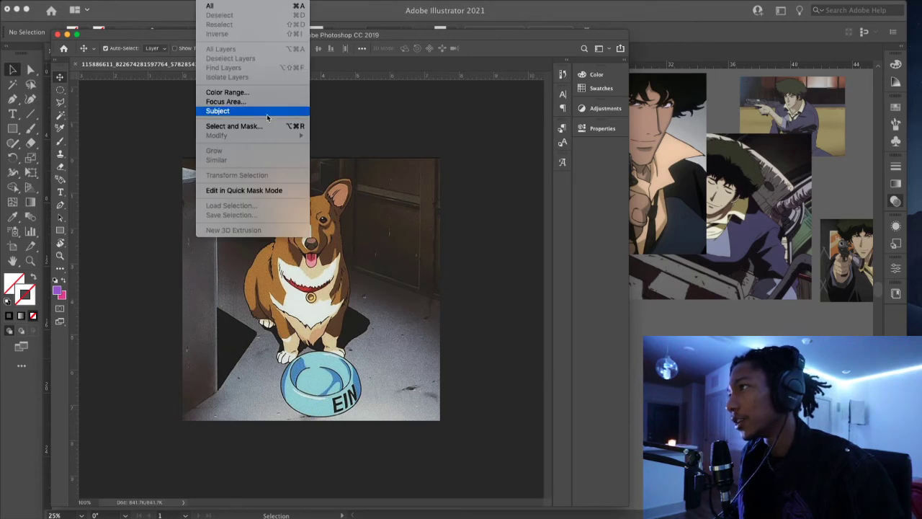
pyautogui.click(231, 111)
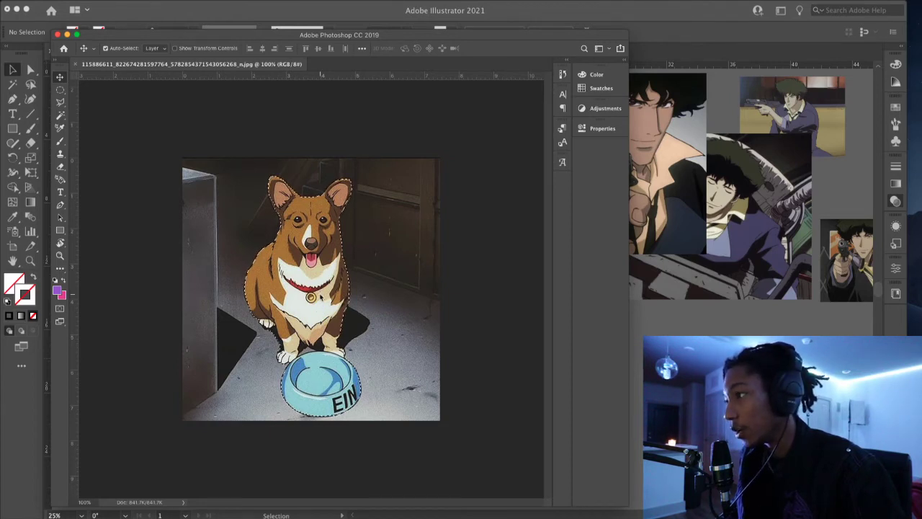
# - Examine the selection edge around the corgi's head, chest, legs and bowl at close range for accuracy
pyautogui.scroll(5, 351, 186)
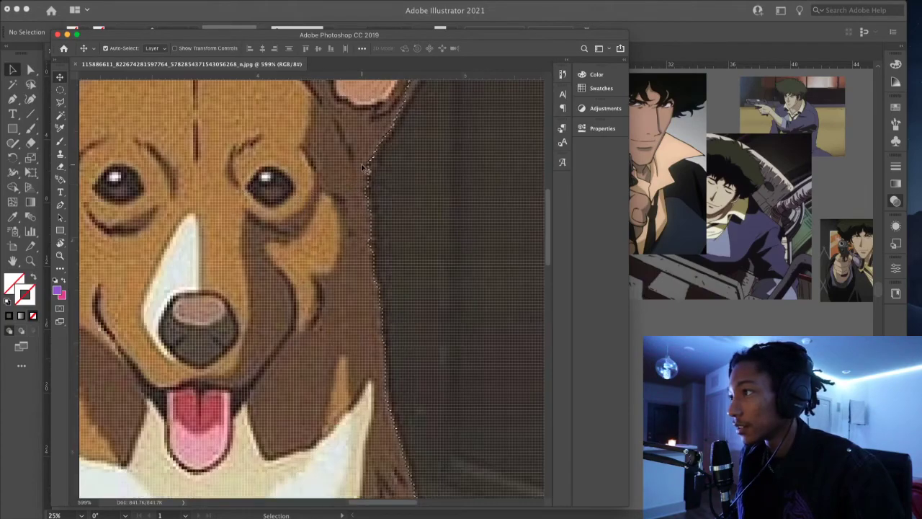
pyautogui.scroll(10, 365, 168)
pyautogui.scroll(-10, 286, 214)
pyautogui.scroll(-10, 287, 214)
pyautogui.scroll(-2, 286, 214)
pyautogui.scroll(10, 287, 214)
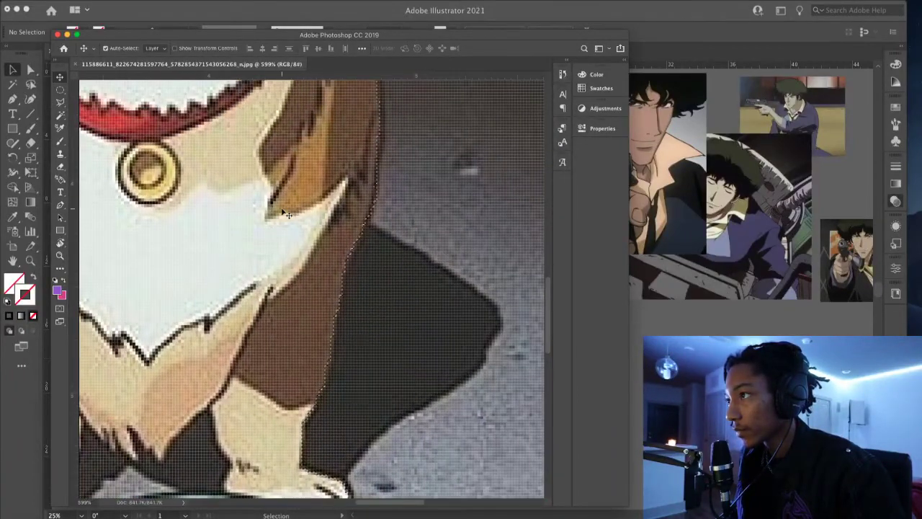
pyautogui.scroll(2, 334, 336)
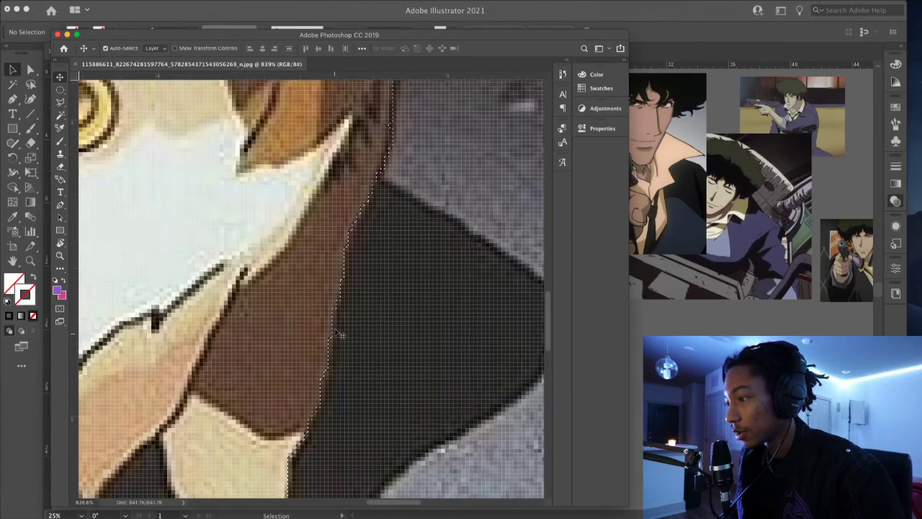
pyautogui.scroll(2, 328, 346)
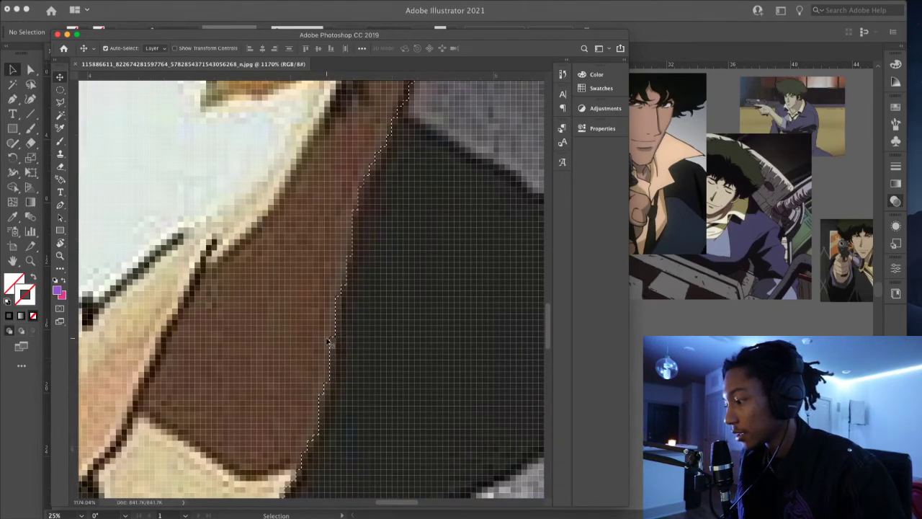
pyautogui.scroll(8, 393, 264)
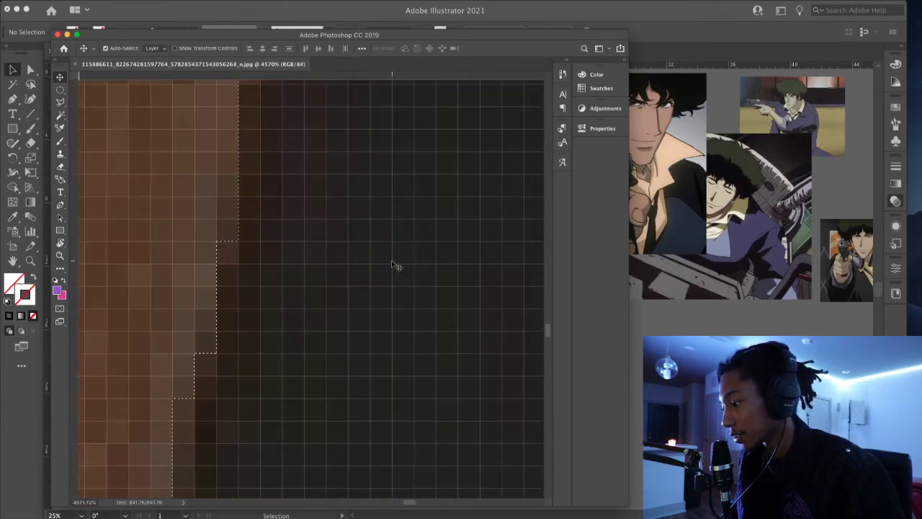
pyautogui.scroll(-9, 318, 275)
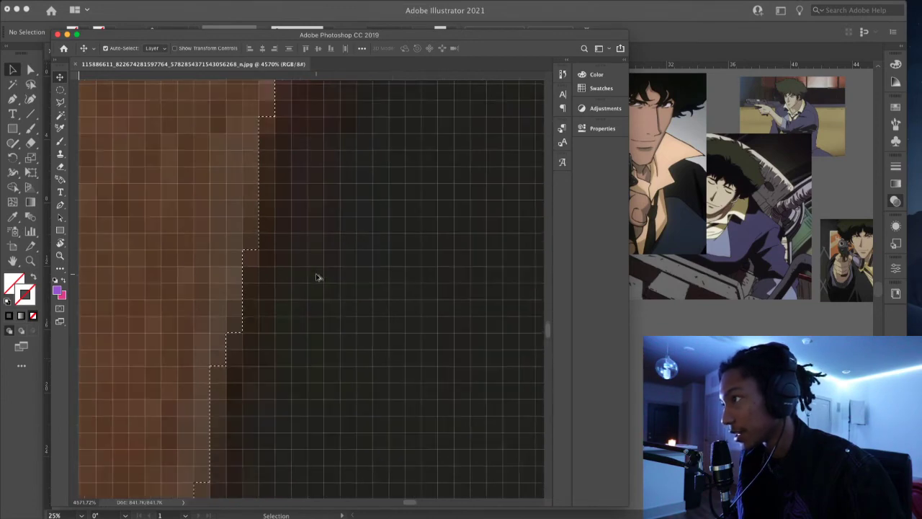
pyautogui.scroll(-10, 296, 267)
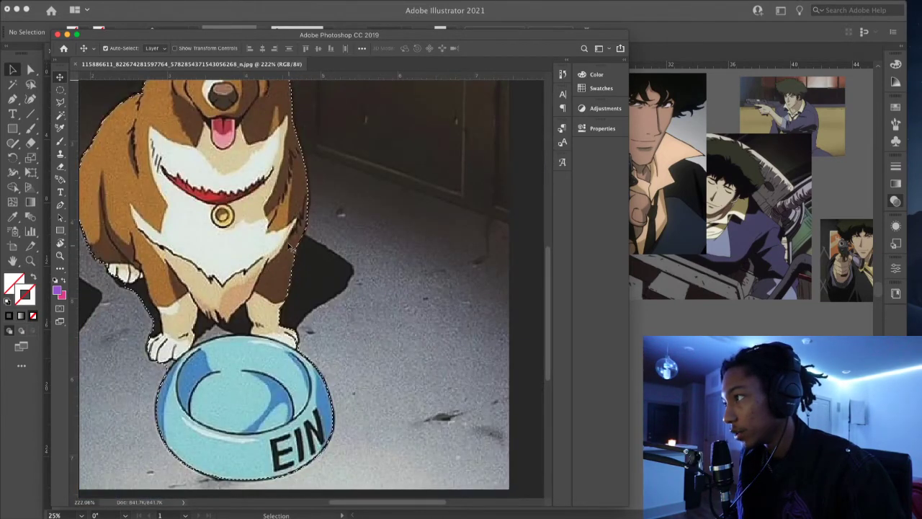
pyautogui.scroll(3, 293, 297)
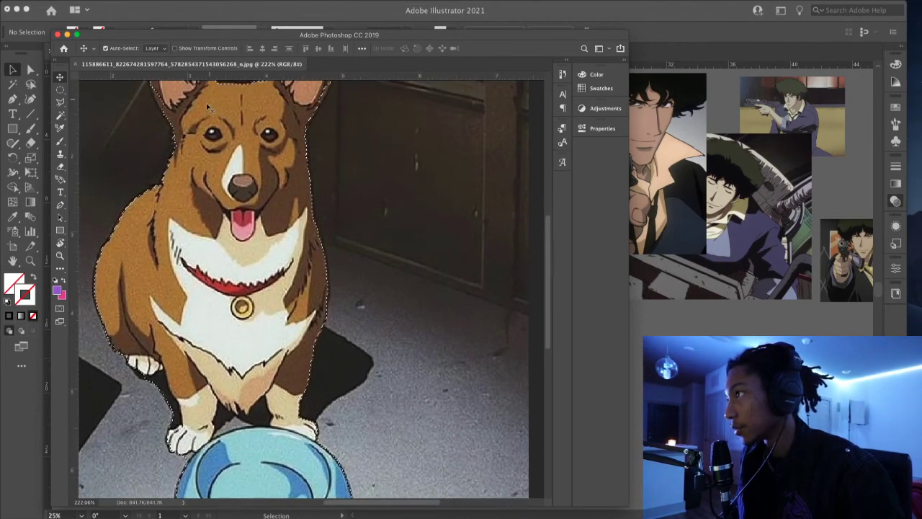
pyautogui.moveTo(206, 177); pyautogui.dragTo(216, 188)
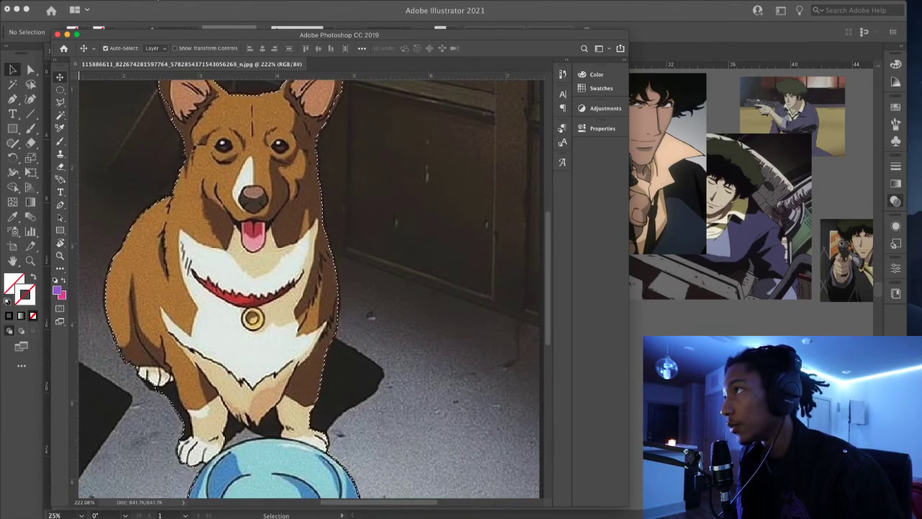
# - Turn off the pixel grid display so the selection edge around the corgi's ear is easier to judge
pyautogui.scroll(4, 346, 109)
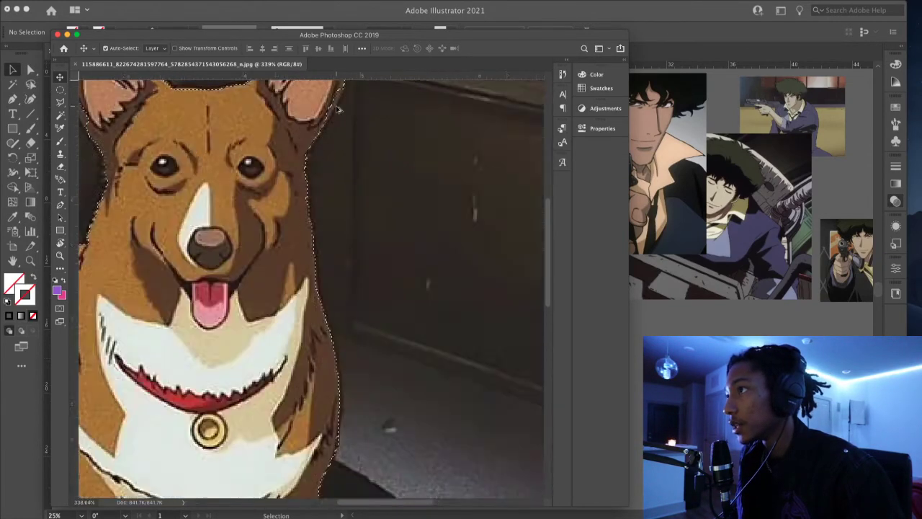
pyautogui.moveTo(346, 110); pyautogui.dragTo(342, 164)
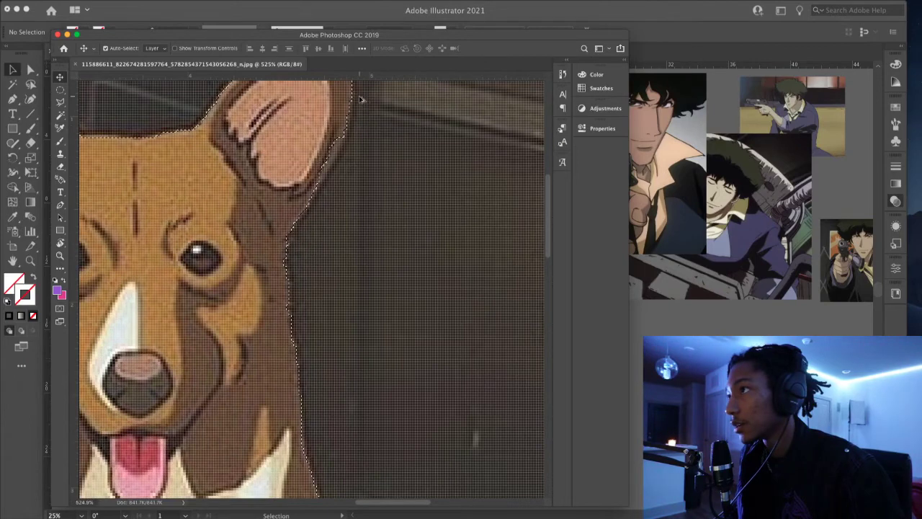
pyautogui.scroll(2, 353, 123)
pyautogui.moveTo(350, 126); pyautogui.dragTo(329, 196)
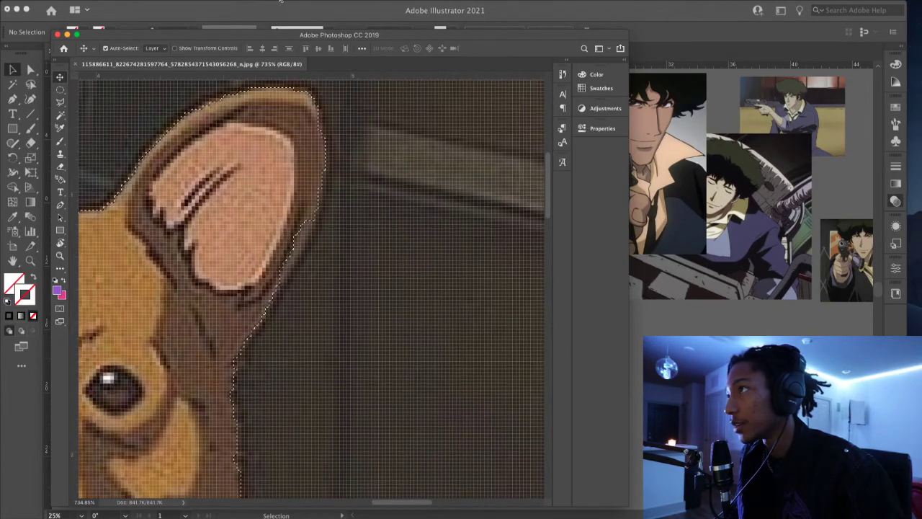
pyautogui.click(285, 6)
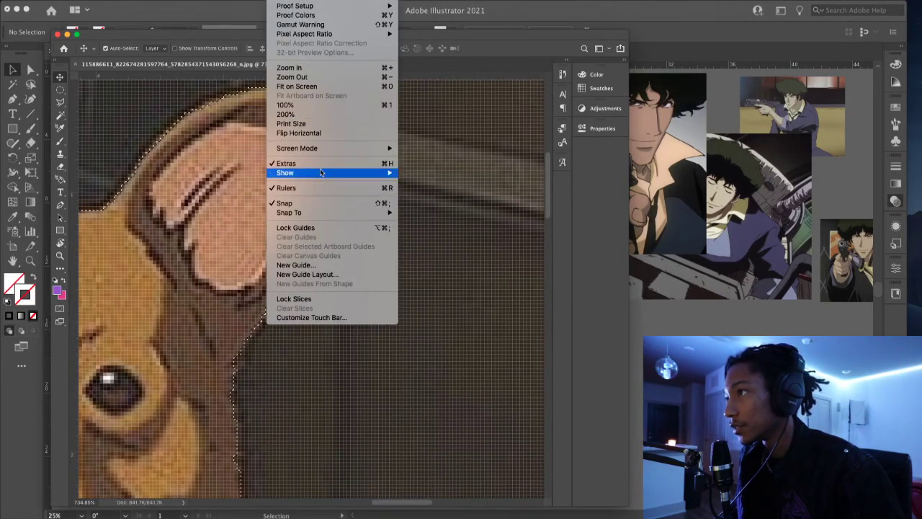
pyautogui.moveTo(320, 175)
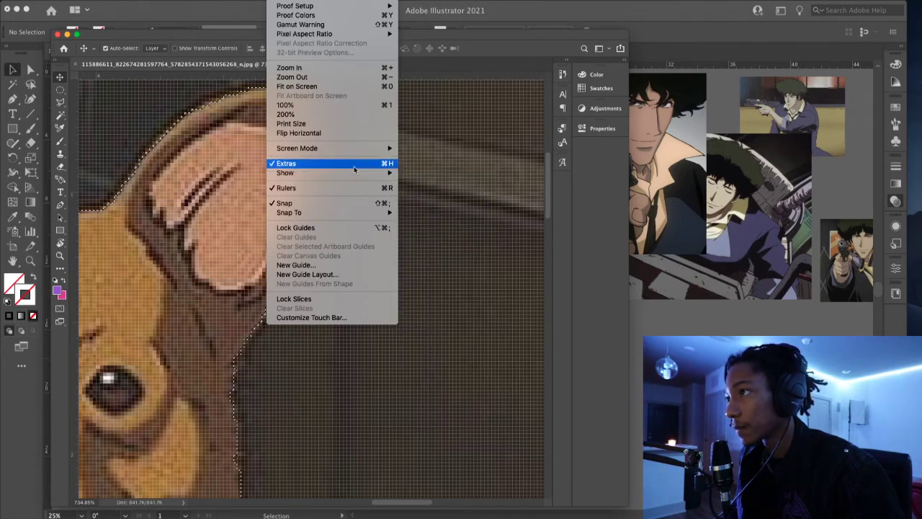
pyautogui.moveTo(349, 173)
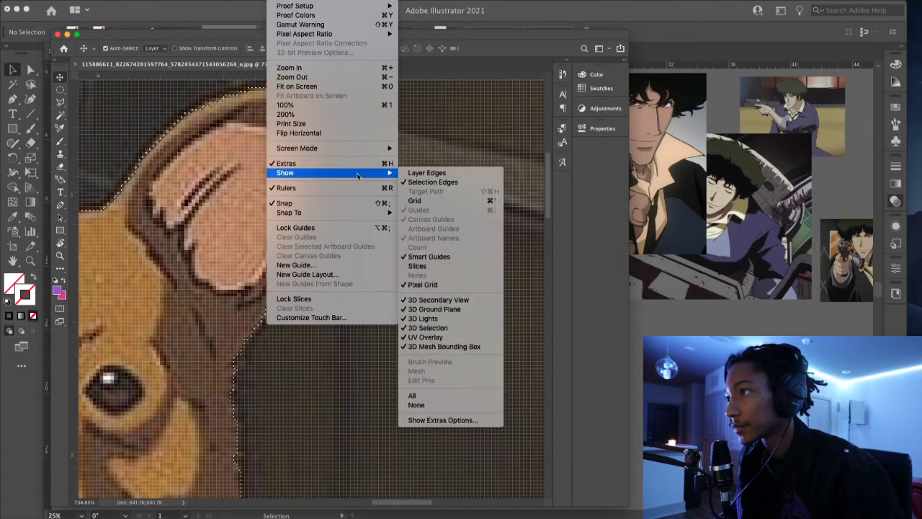
pyautogui.click(442, 286)
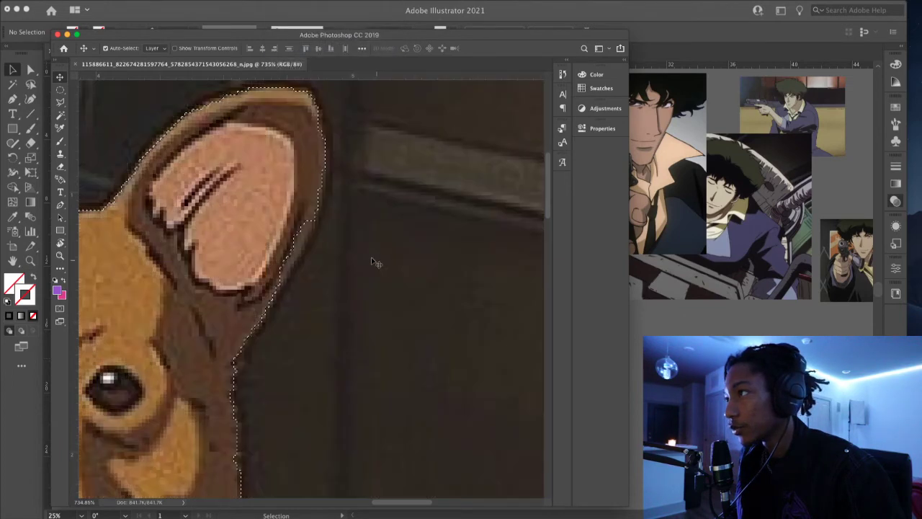
# - Add the missed outer edge of the corgi's right-hand ear to the selection with the freehand Lasso tool
pyautogui.scroll(3, 332, 125)
pyautogui.scroll(-2, 334, 144)
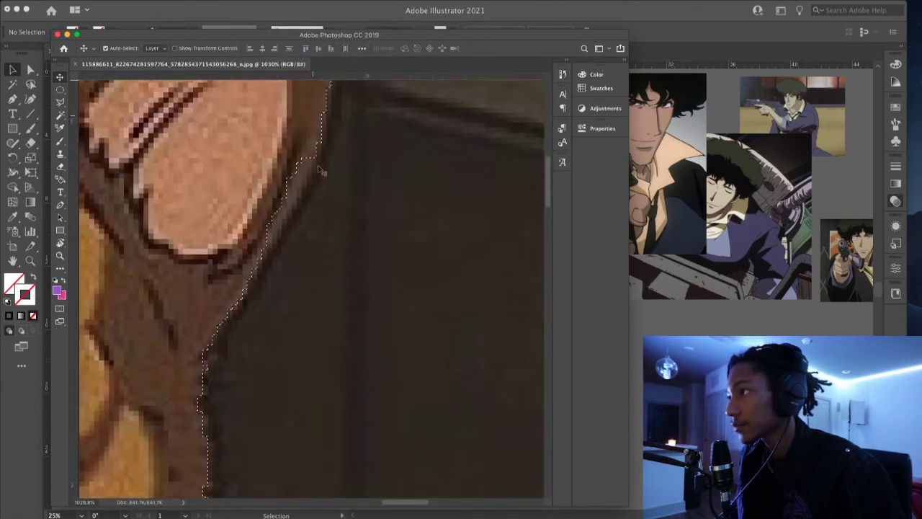
pyautogui.press('l')
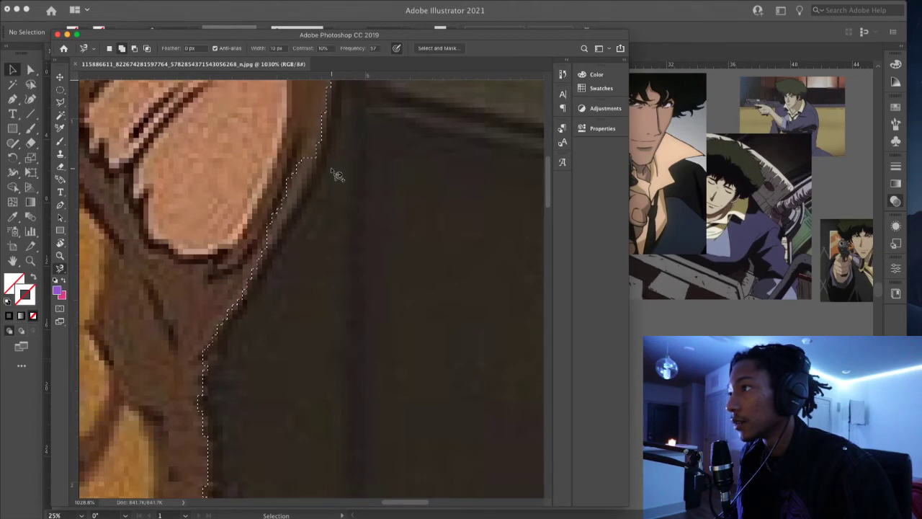
pyautogui.hotkey('shift', 'l')
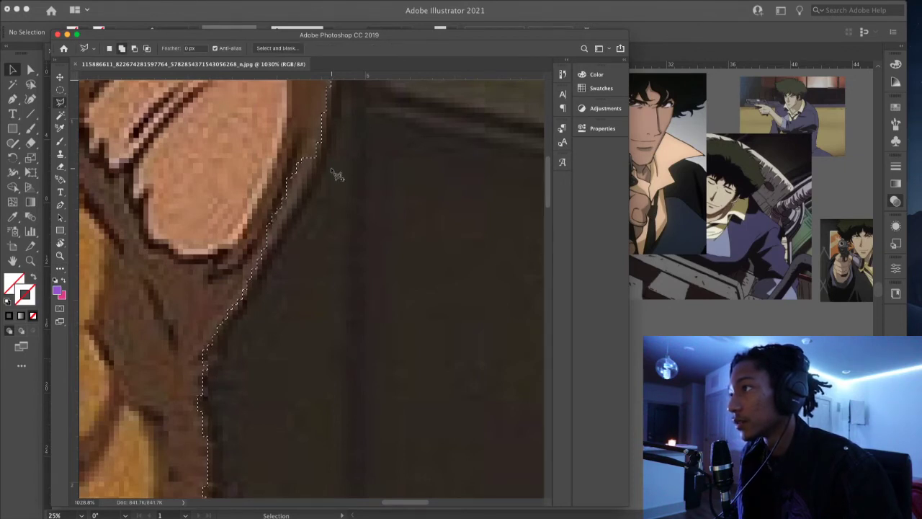
pyautogui.hotkey('shift', 'l')
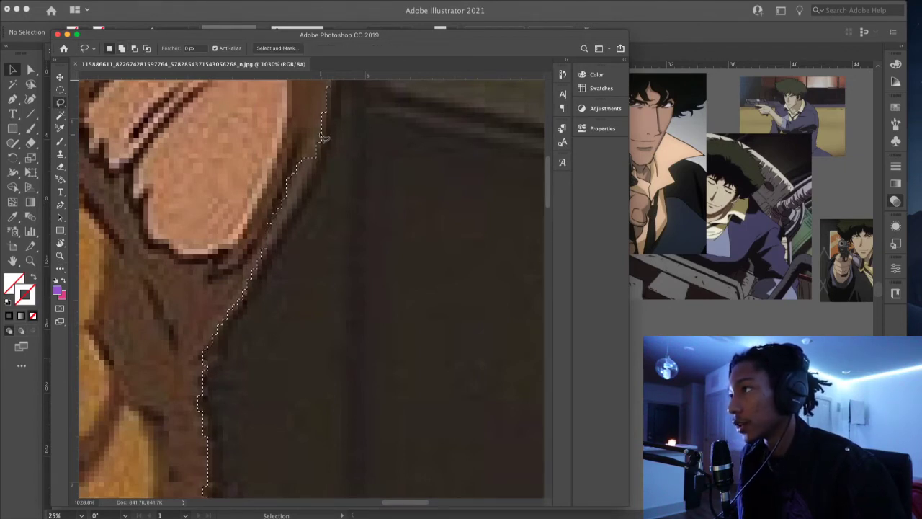
pyautogui.press('shift')
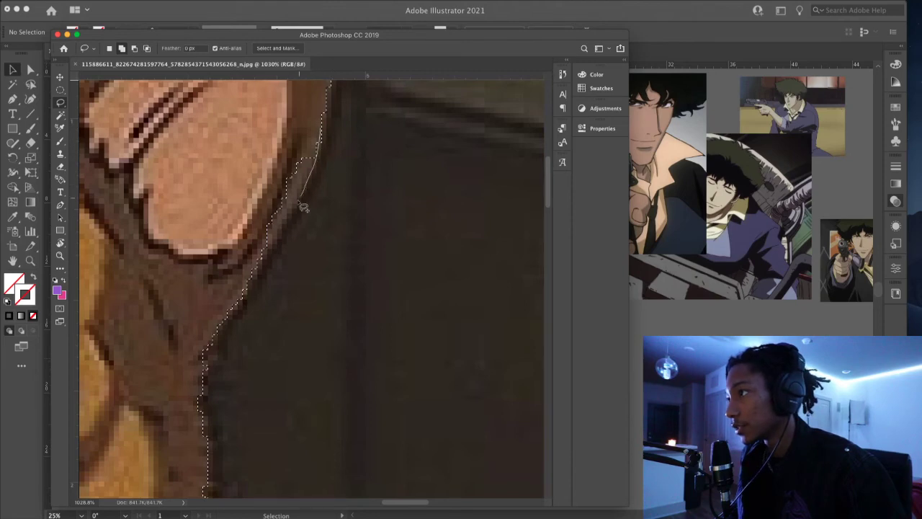
pyautogui.moveTo(245, 301)
pyautogui.mouseDown()
pyautogui.moveTo(220, 204)
pyautogui.moveTo(317, 148)
pyautogui.mouseUp()
# - Add the missed lower outer edge of the corgi's left-hand ear to the selection with the Lasso
pyautogui.press('super+0')
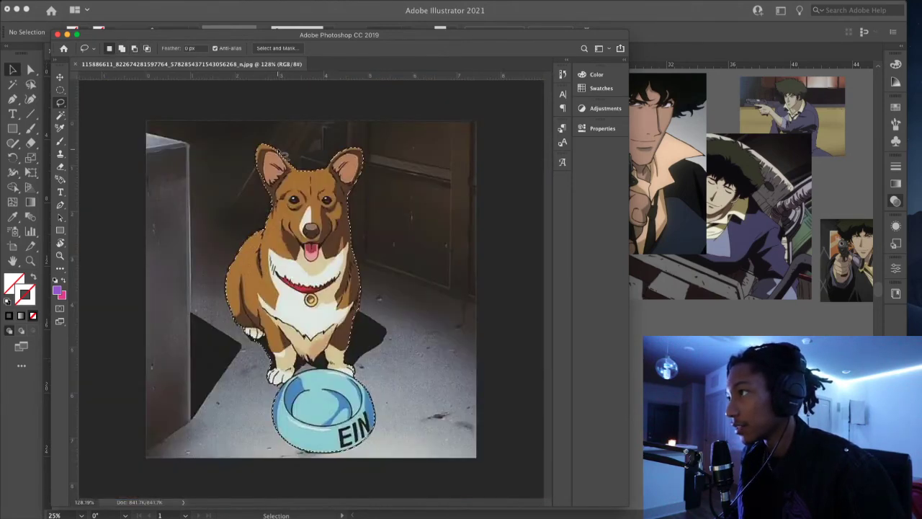
pyautogui.scroll(10, 253, 247)
pyautogui.scroll(3, 205, 130)
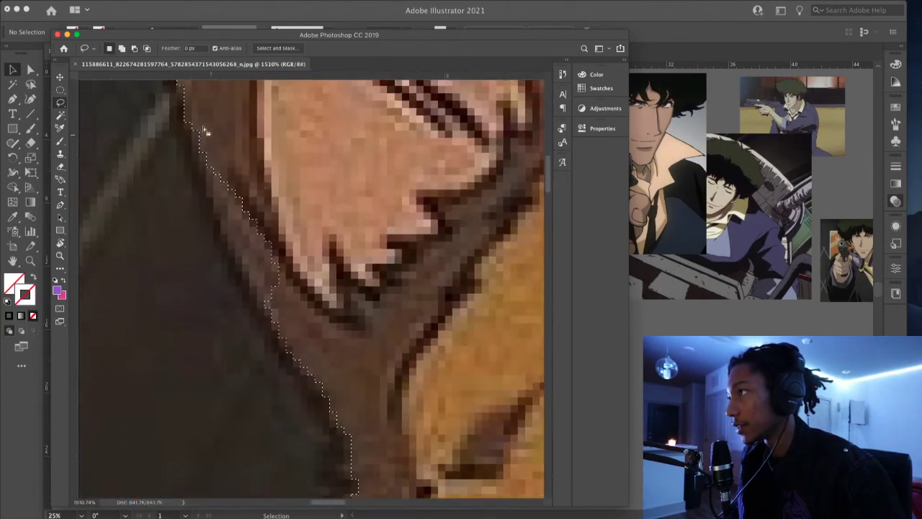
pyautogui.press('shift')
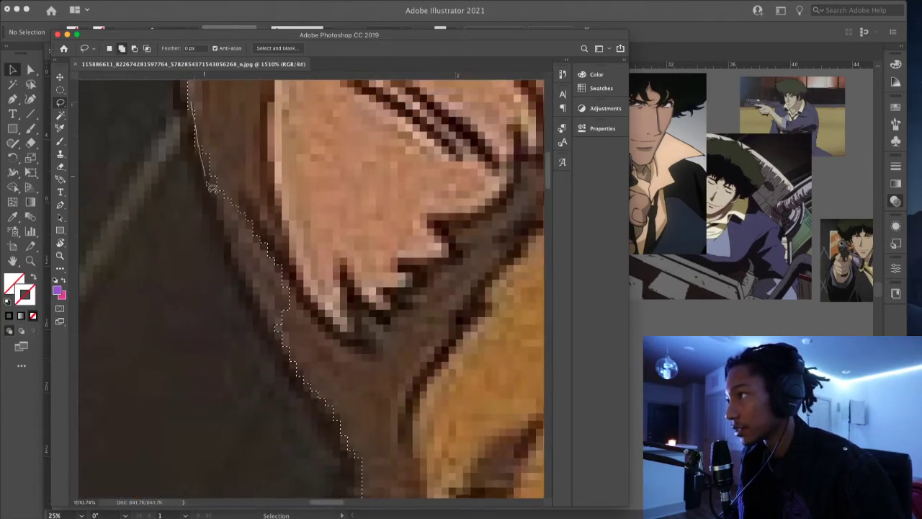
pyautogui.moveTo(328, 297); pyautogui.dragTo(227, 153)
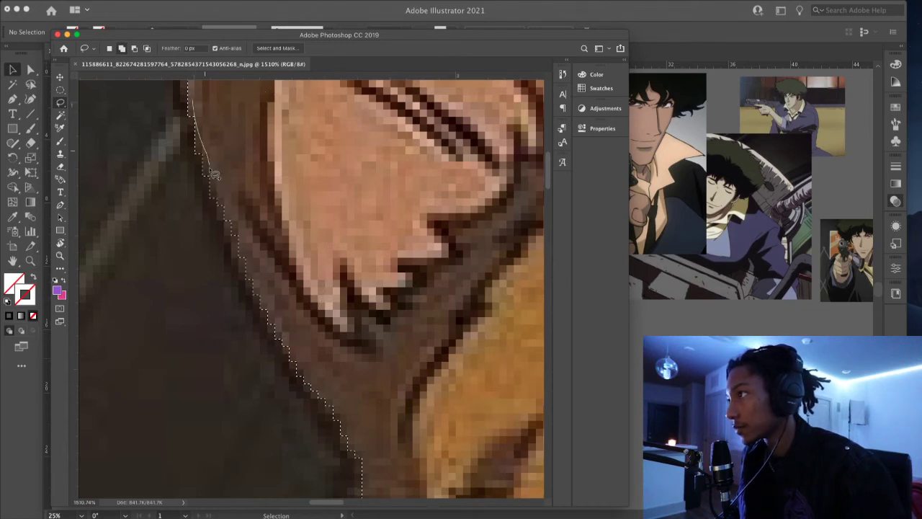
pyautogui.moveTo(268, 293)
pyautogui.mouseDown()
pyautogui.moveTo(300, 201)
pyautogui.moveTo(276, 155)
pyautogui.mouseUp()
pyautogui.scroll(-3, 324, 382)
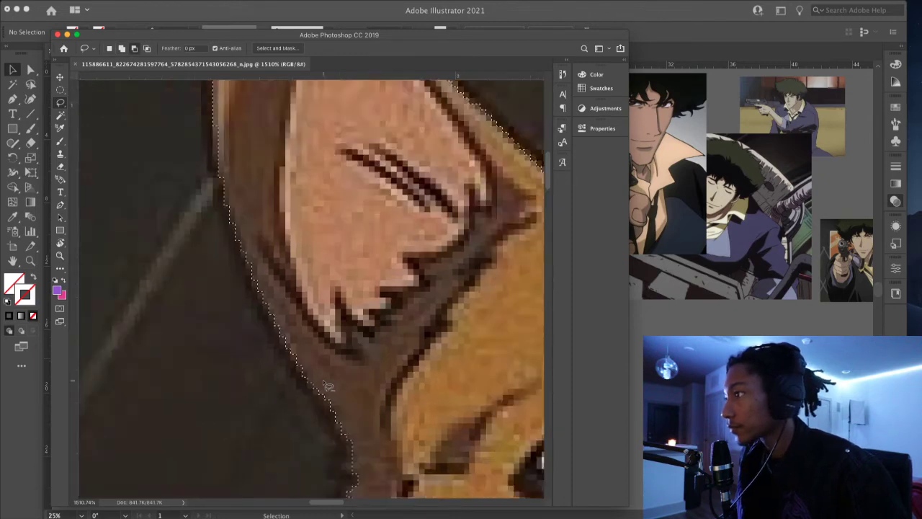
# - Subtract the small patch of floor between the left front paw and the bowl rim from the selection
pyautogui.scroll(-10, 328, 386)
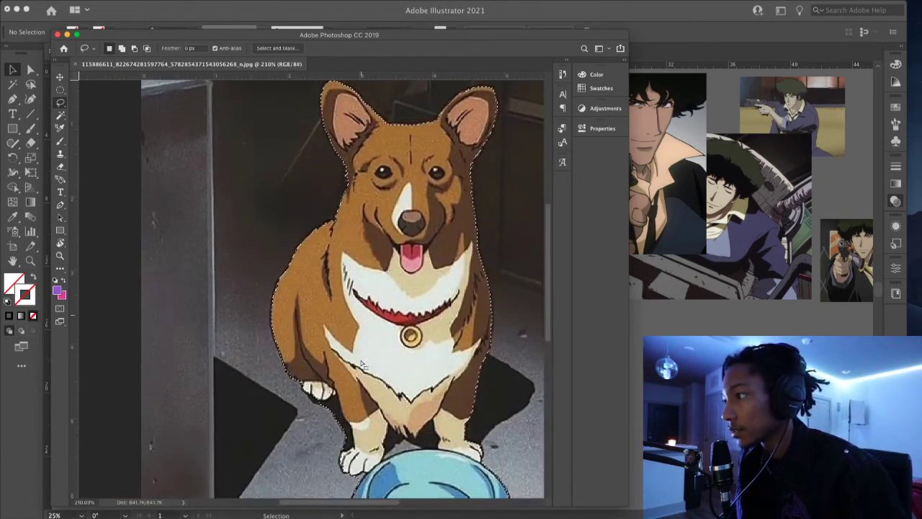
pyautogui.scroll(8, 363, 366)
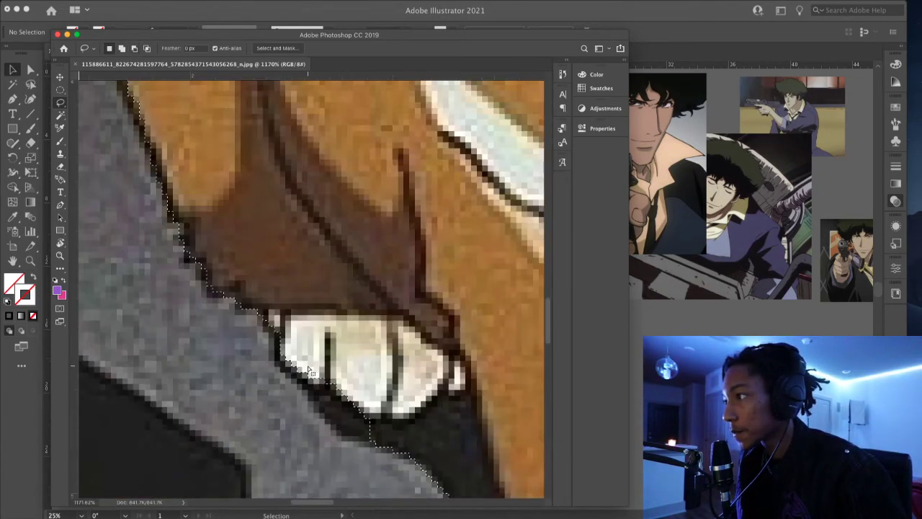
pyautogui.scroll(-6, 309, 372)
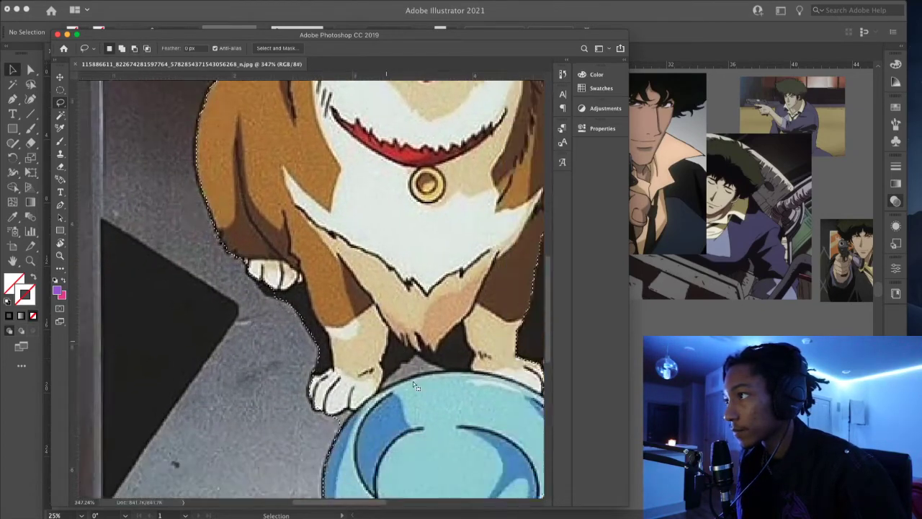
pyautogui.scroll(-8, 413, 381)
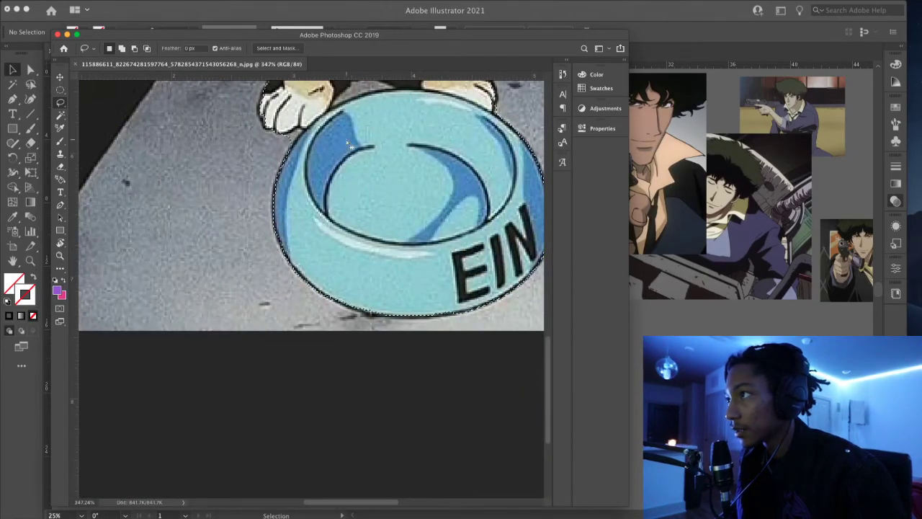
pyautogui.scroll(6, 348, 144)
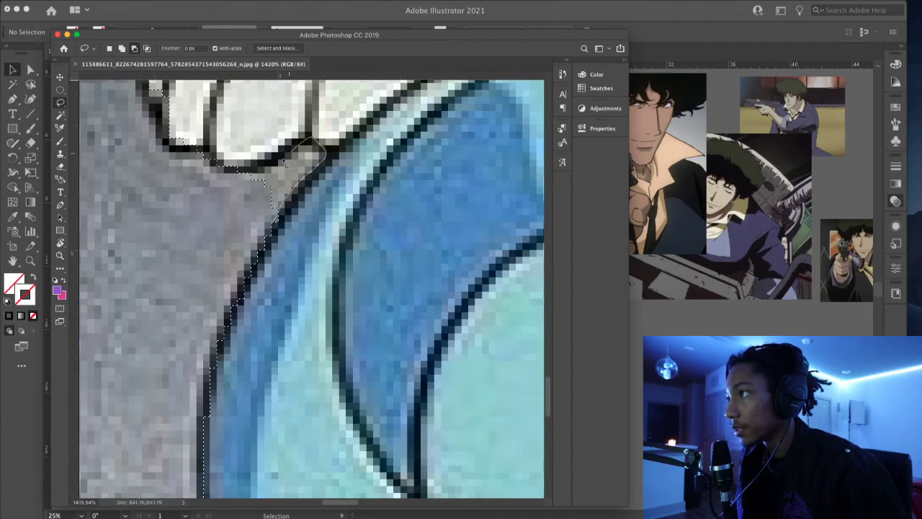
# - Subtract the grey triangle of floor between the front legs from the selection, following the bowl's upper rim
pyautogui.scroll(-6, 215, 188)
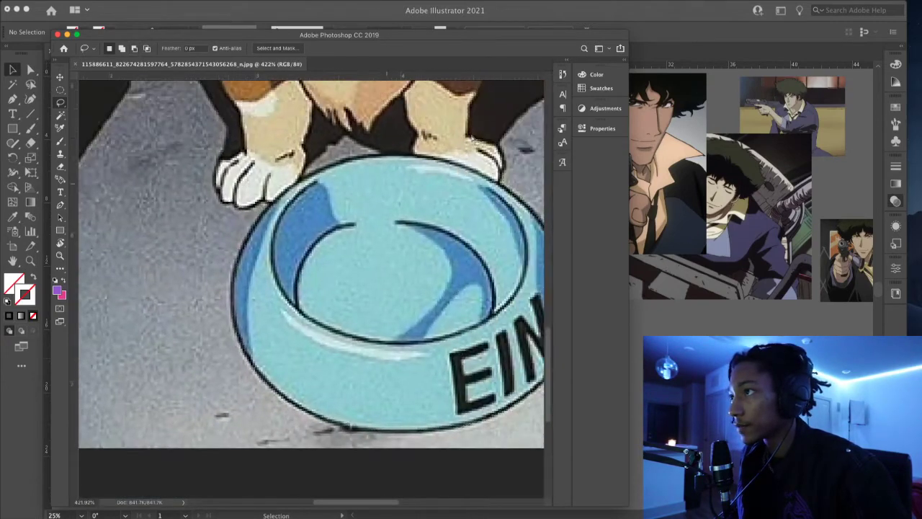
pyautogui.scroll(4, 343, 206)
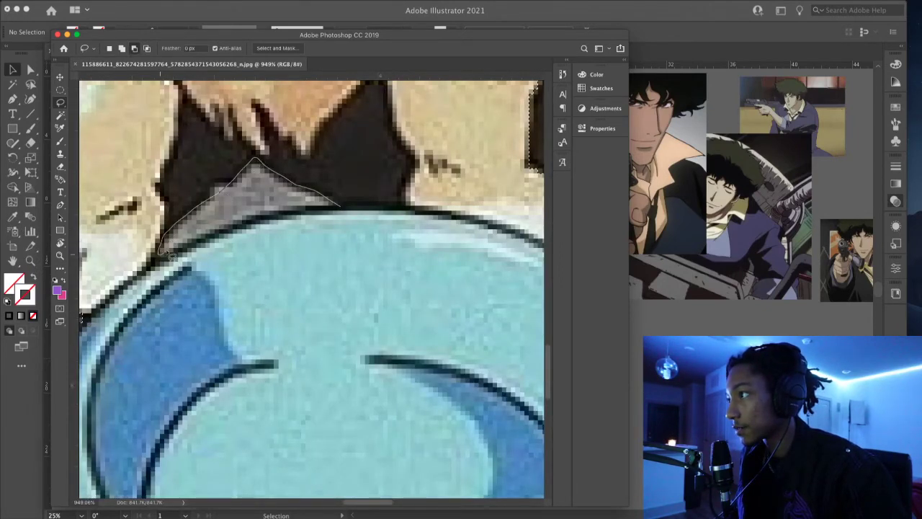
pyautogui.moveTo(328, 206); pyautogui.dragTo(333, 205)
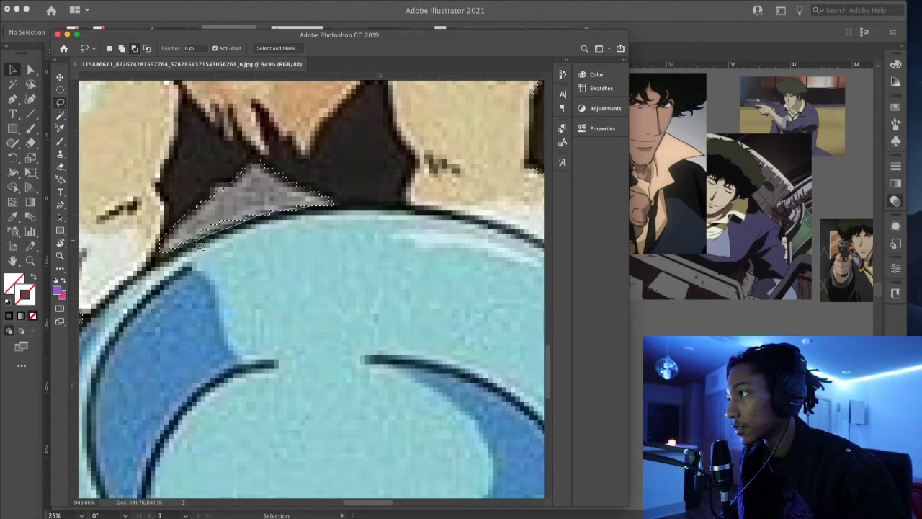
pyautogui.moveTo(193, 227); pyautogui.dragTo(194, 229)
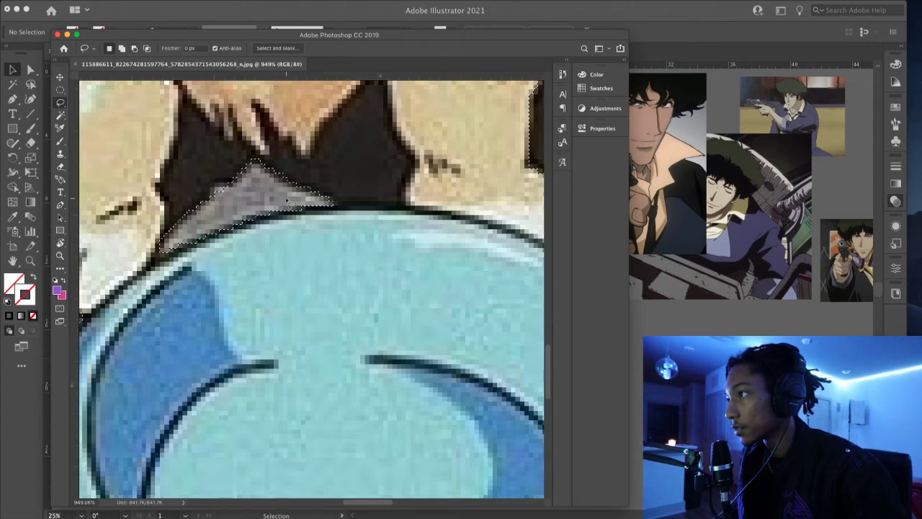
# - Subtract the sliver of floor between the right front paw and the bowl rim from the selection
pyautogui.scroll(-8, 291, 204)
pyautogui.scroll(5, 443, 220)
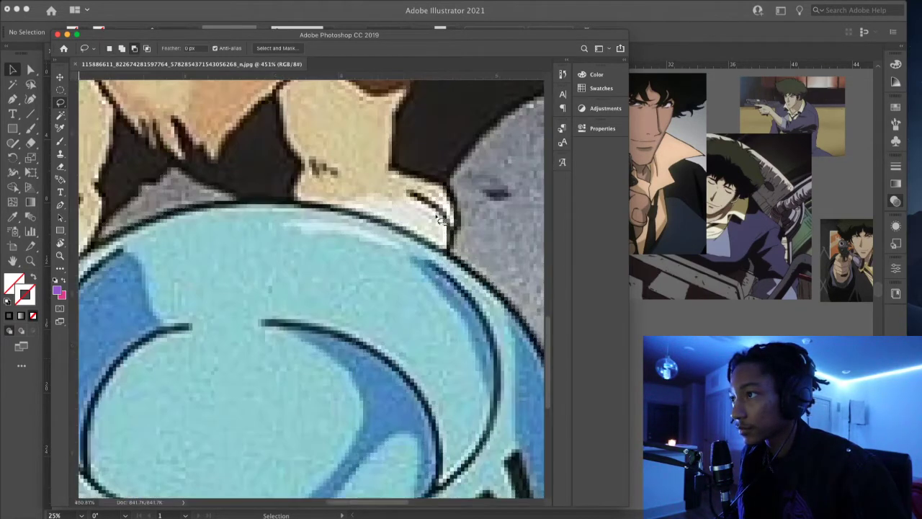
pyautogui.scroll(3, 450, 232)
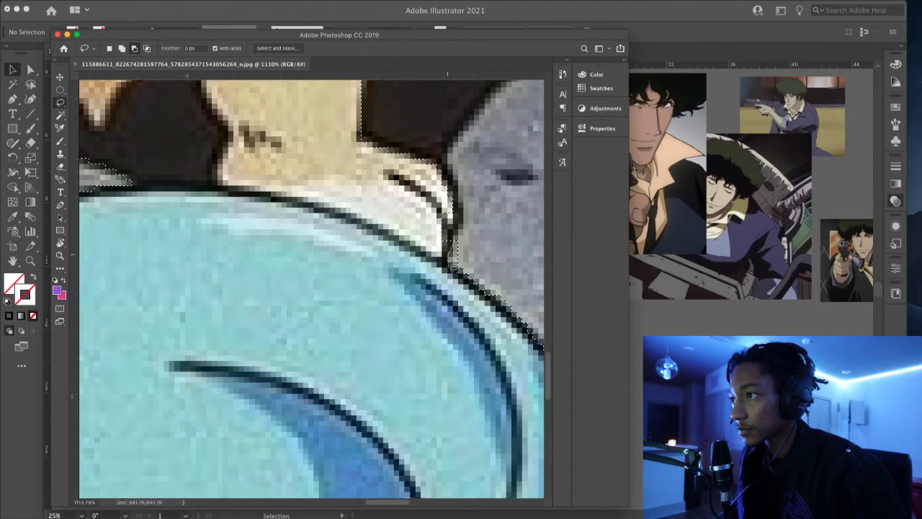
pyautogui.moveTo(482, 258)
pyautogui.mouseDown()
pyautogui.moveTo(485, 249)
pyautogui.moveTo(448, 242)
pyautogui.mouseUp()
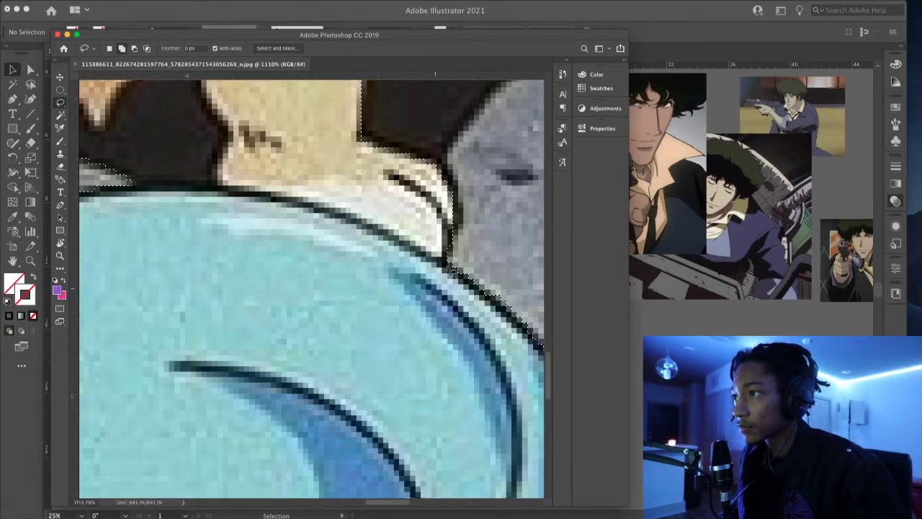
# - Smooth the whole corgi and bowl selection with a sample radius of 10 pixels
pyautogui.scroll(-8, 405, 362)
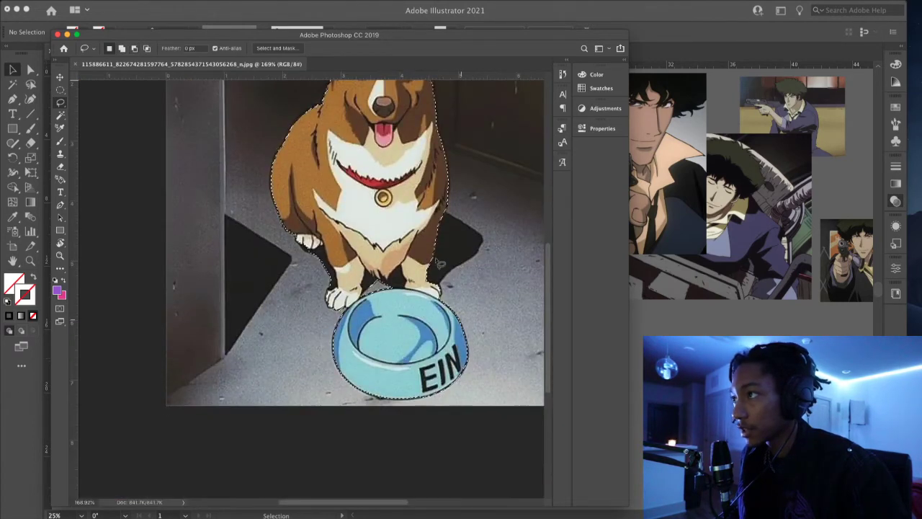
pyautogui.scroll(3, 462, 319)
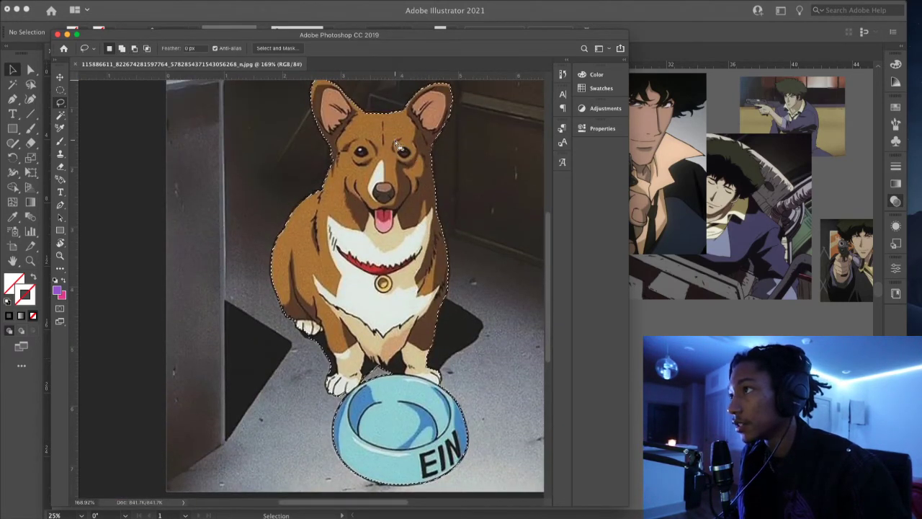
pyautogui.scroll(5, 394, 132)
pyautogui.hscroll(-2, 293, 143)
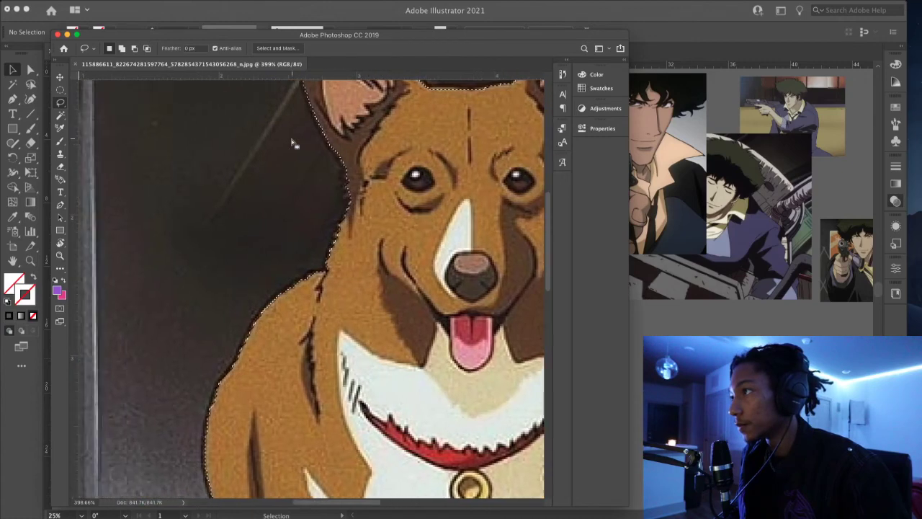
pyautogui.scroll(2, 323, 282)
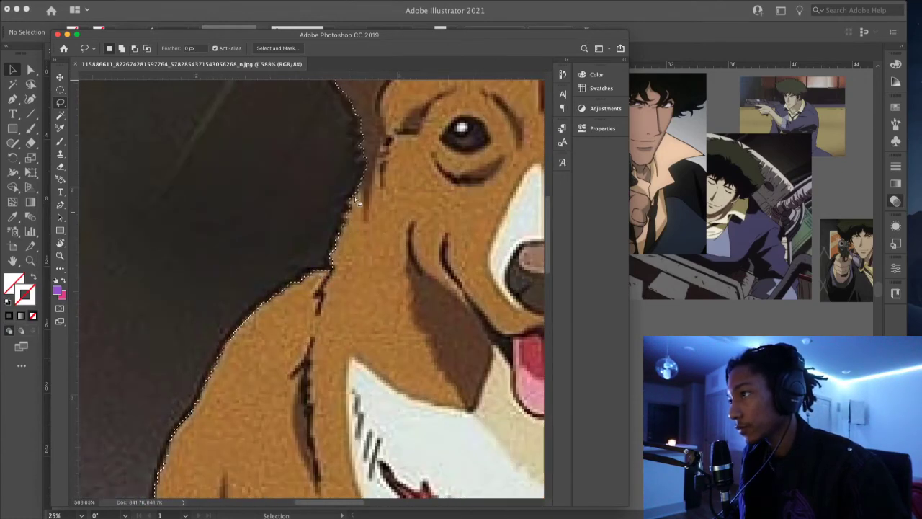
pyautogui.click(214, 3)
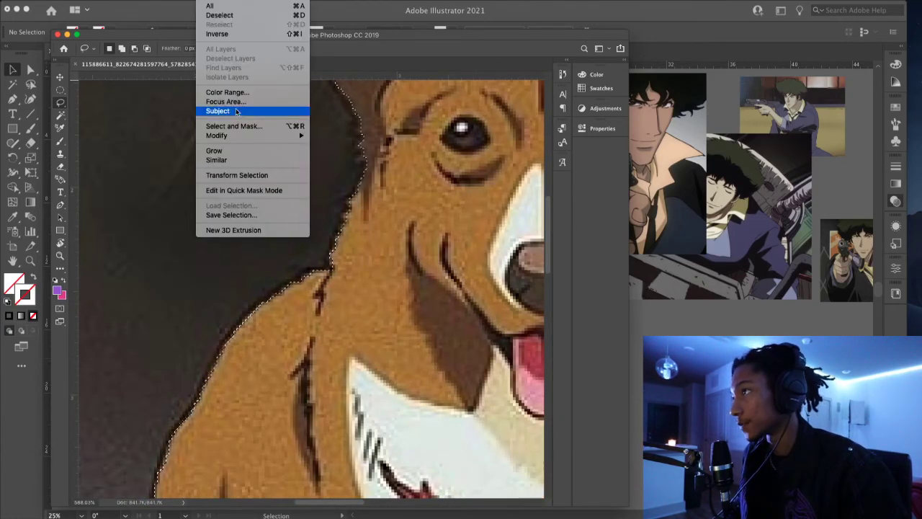
pyautogui.moveTo(246, 137)
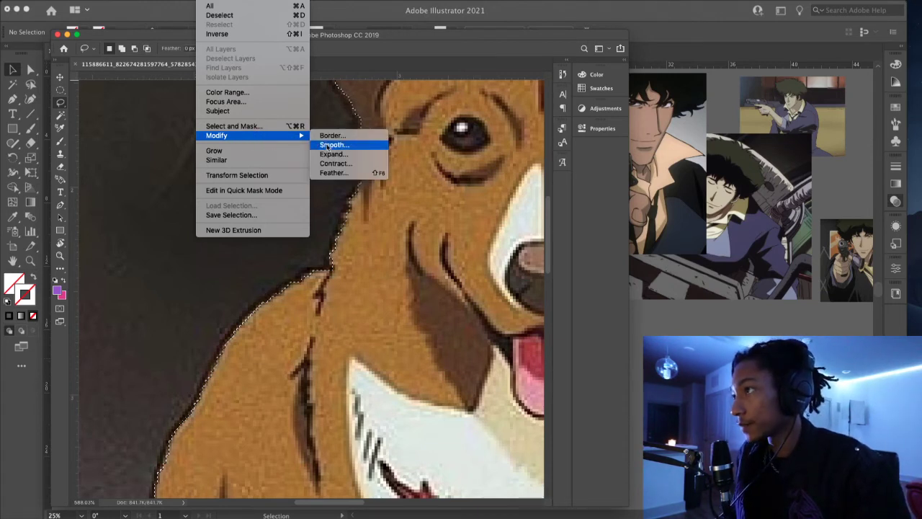
pyautogui.click(330, 145)
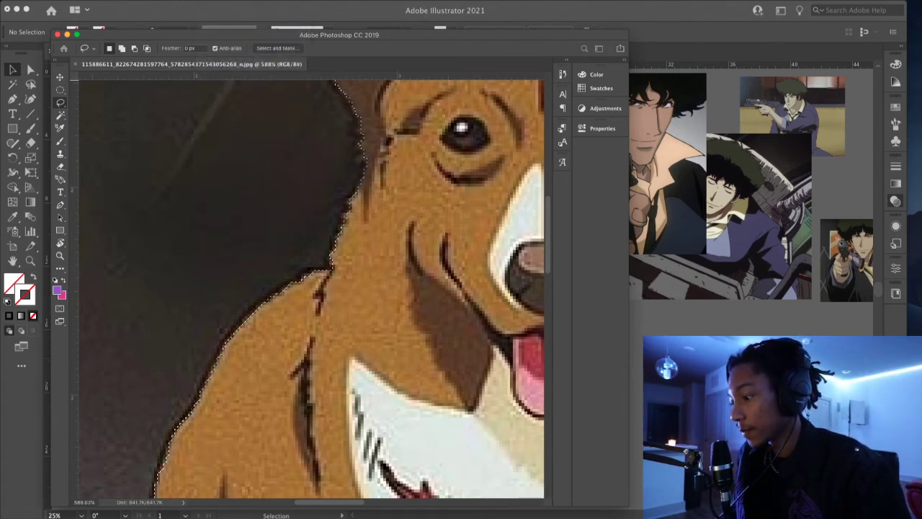
pyautogui.moveTo(609, 435); pyautogui.dragTo(373, 204)
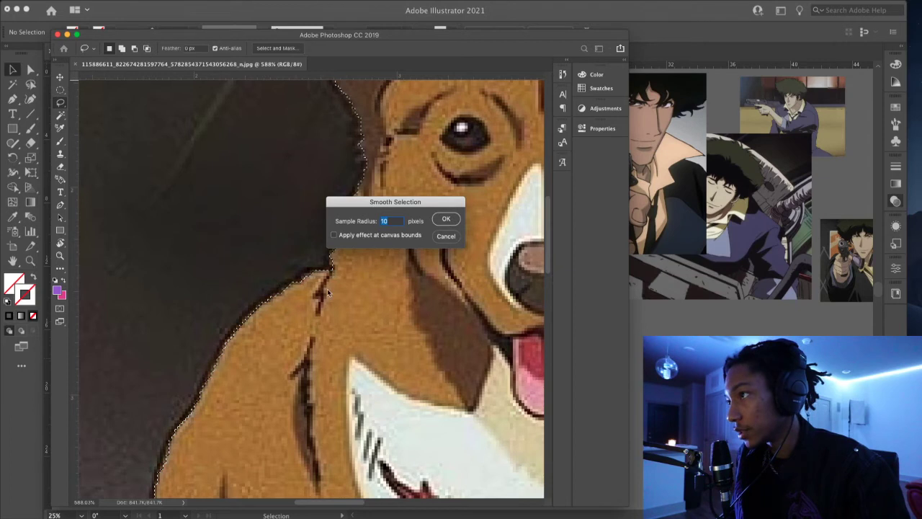
pyautogui.click(447, 219)
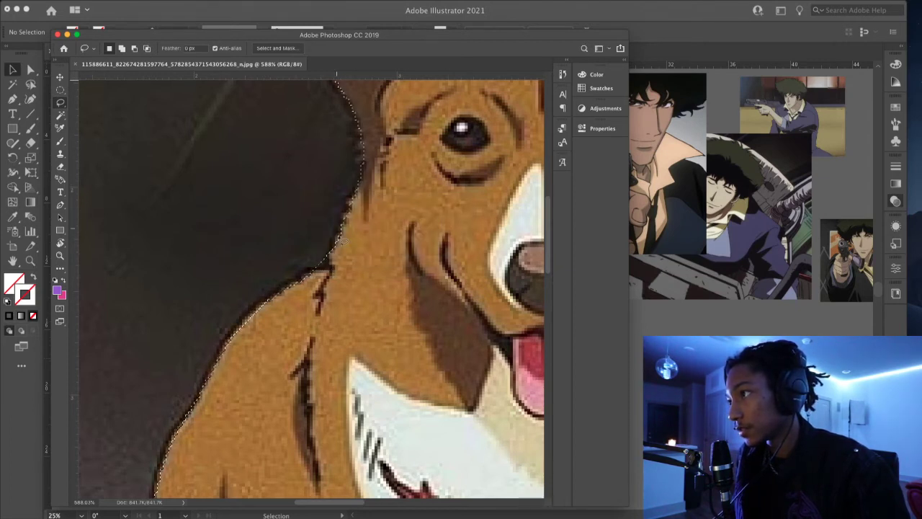
# - Undo and redo the smoothing to compare the outline where the corgi's neck meets its back
pyautogui.scroll(-3, 316, 290)
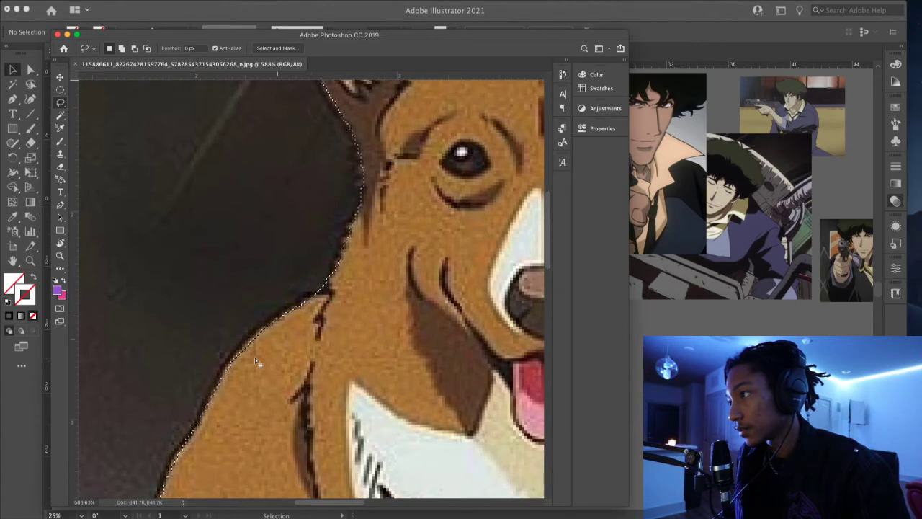
pyautogui.scroll(5, 258, 361)
pyautogui.press('super+z')
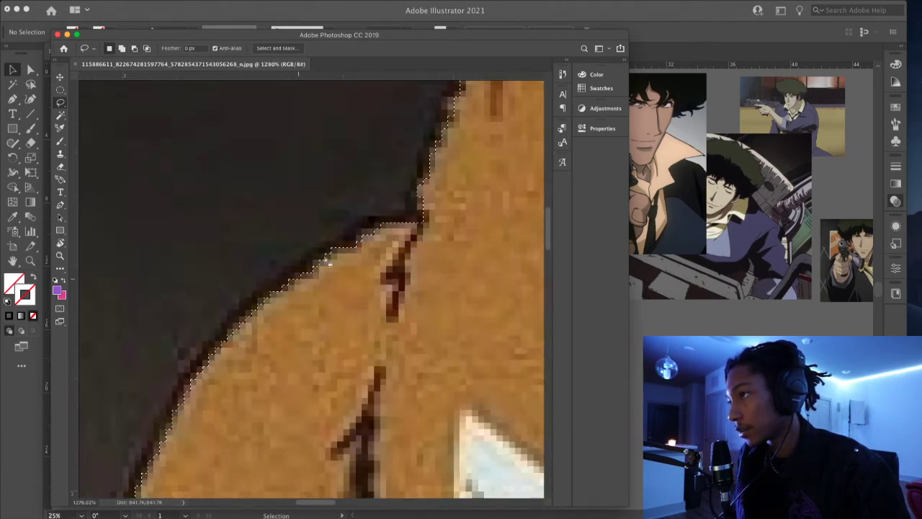
pyautogui.press('shift+super+z')
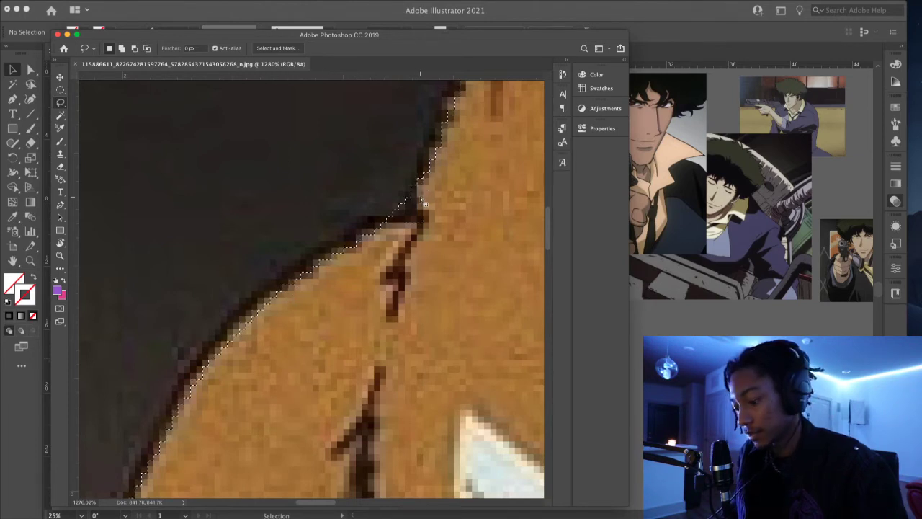
# - Clear and restore the selection, and subtract the background sliver in the notch between the corgi's neck and back with the Lasso
pyautogui.press('super+d')
pyautogui.scroll(-2, 416, 221)
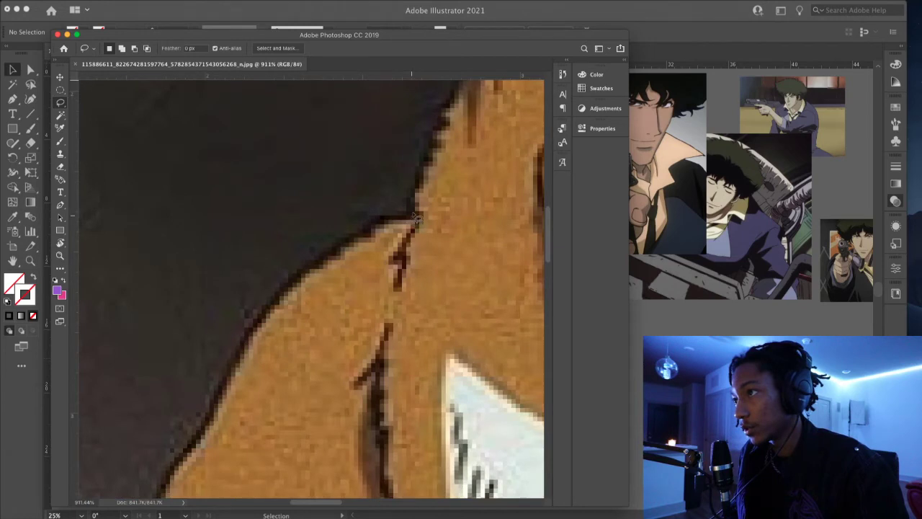
pyautogui.press('super+z')
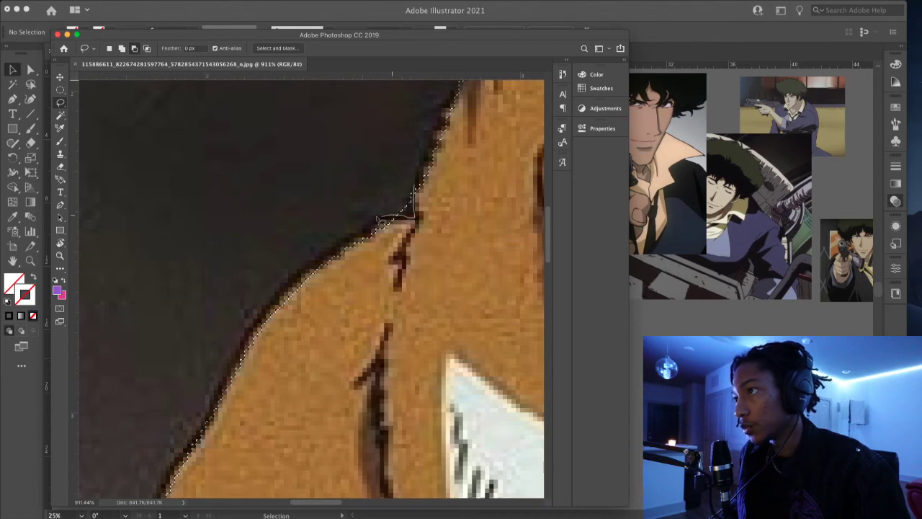
# - Add the missed strip along the top of the corgi's head between the ears to the selection
pyautogui.press('super+0')
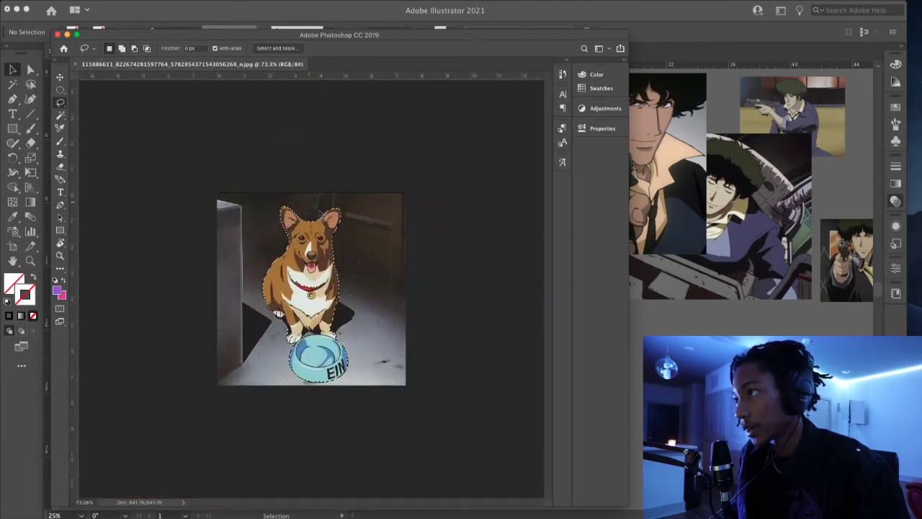
pyautogui.scroll(10, 317, 211)
pyautogui.scroll(6, 315, 116)
pyautogui.moveTo(198, 134); pyautogui.dragTo(243, 269)
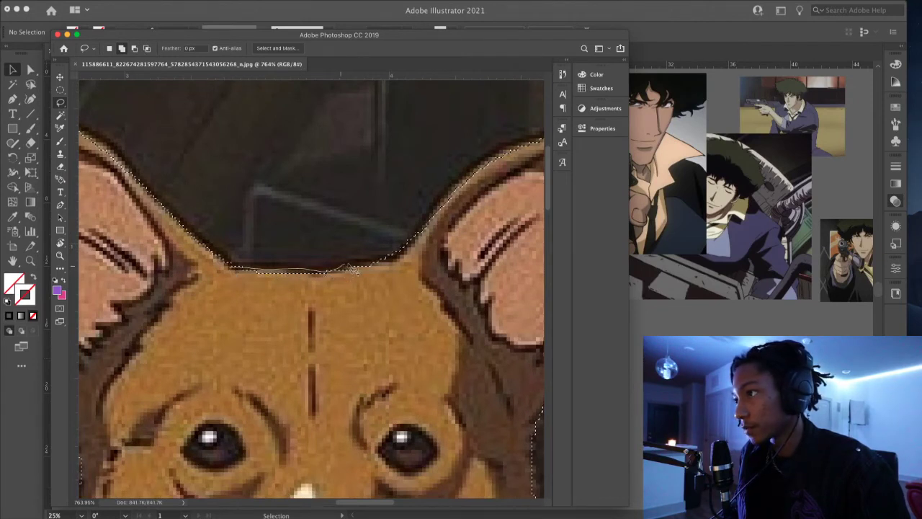
pyautogui.moveTo(382, 268)
pyautogui.mouseDown()
pyautogui.moveTo(255, 338)
pyautogui.moveTo(231, 321)
pyautogui.mouseUp()
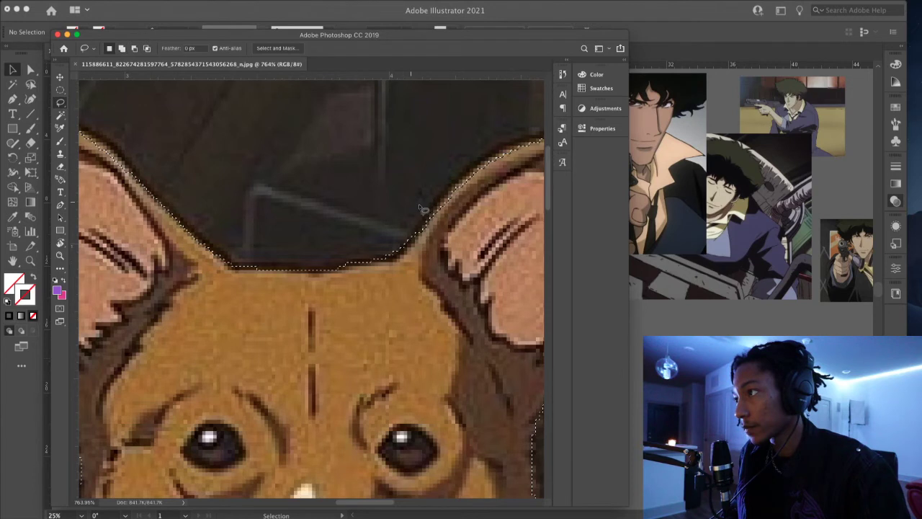
# - Add the clipped tip and the missed upper and inner edges of the corgi's right-hand ear to the selection
pyautogui.hscroll(5, 421, 212)
pyautogui.hscroll(2, 421, 212)
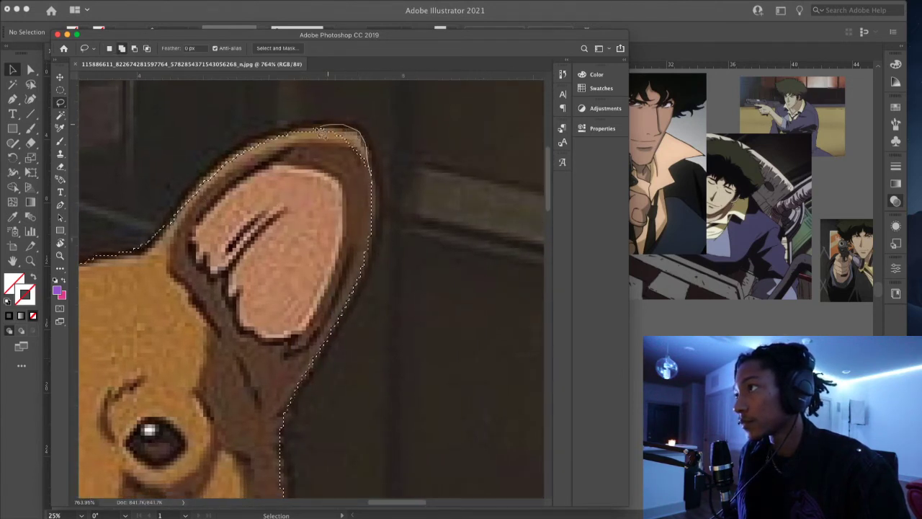
pyautogui.moveTo(256, 156)
pyautogui.mouseDown()
pyautogui.moveTo(243, 181)
pyautogui.moveTo(278, 175)
pyautogui.mouseUp()
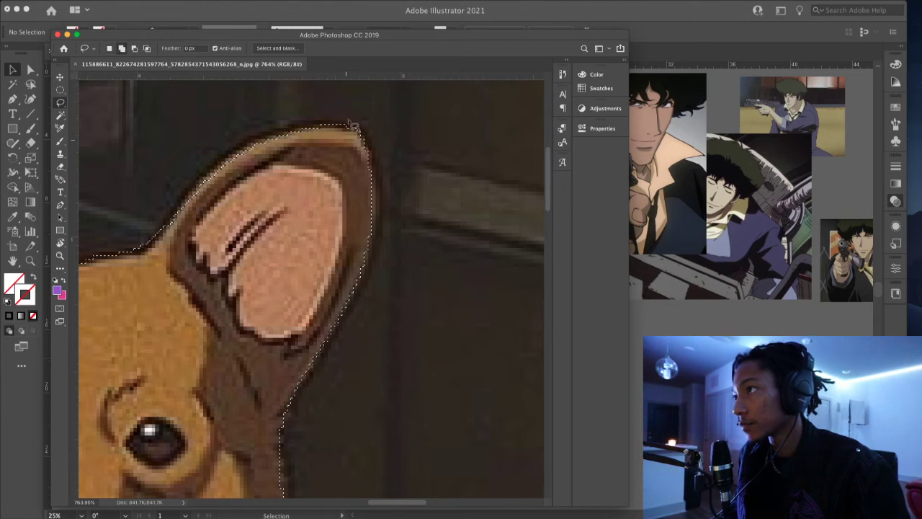
pyautogui.moveTo(358, 131); pyautogui.dragTo(365, 148)
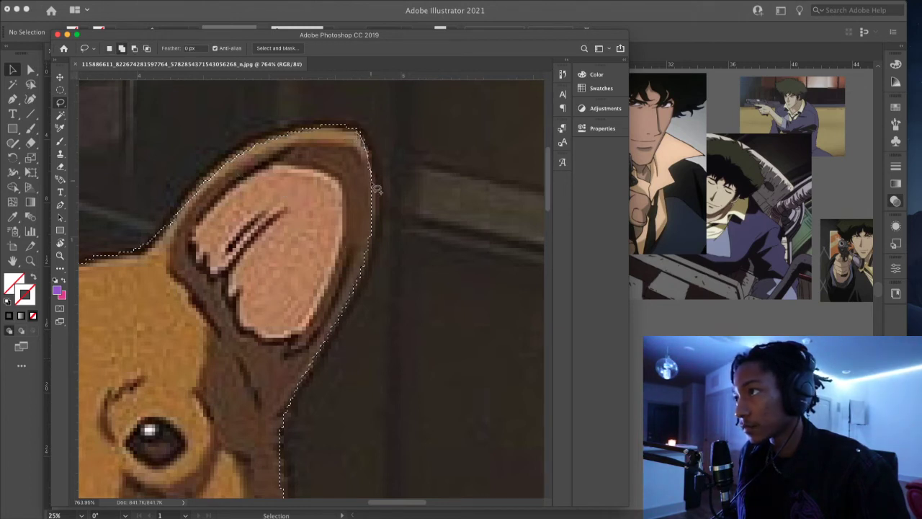
pyautogui.moveTo(324, 206); pyautogui.dragTo(323, 207)
pyautogui.moveTo(330, 129); pyautogui.dragTo(309, 128)
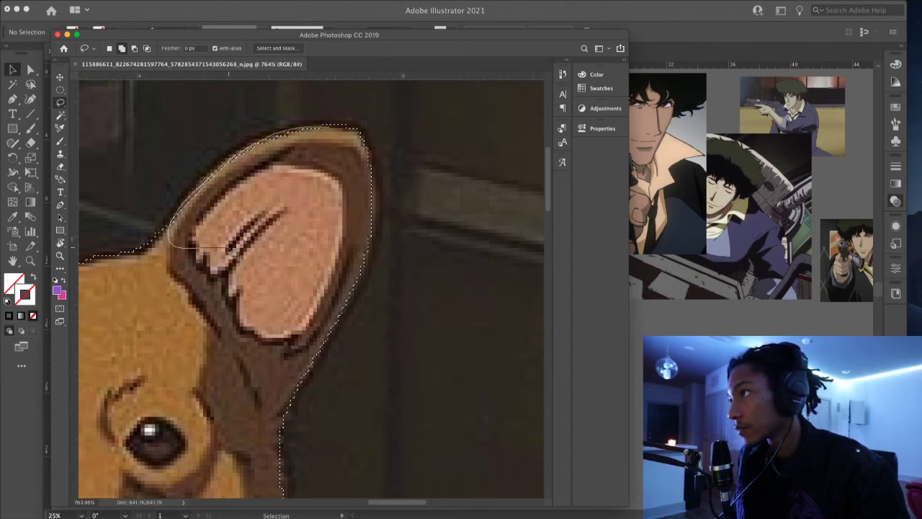
pyautogui.moveTo(232, 249); pyautogui.dragTo(235, 251)
# - Subtract the floor sliver beside the bowl and the shadow in the corner above the right-hand front paw from the selection
pyautogui.scroll(-10, 301, 259)
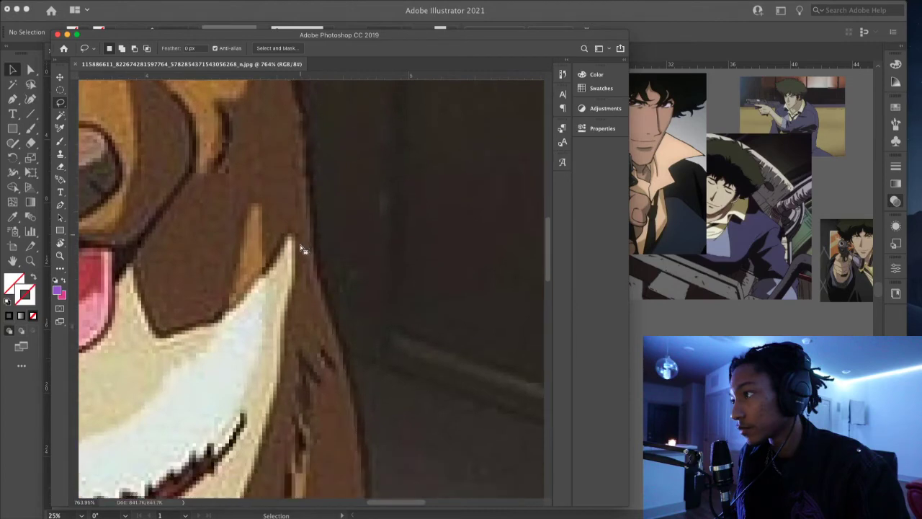
pyautogui.scroll(-12, 302, 249)
pyautogui.scroll(-5, 300, 248)
pyautogui.scroll(5, 300, 248)
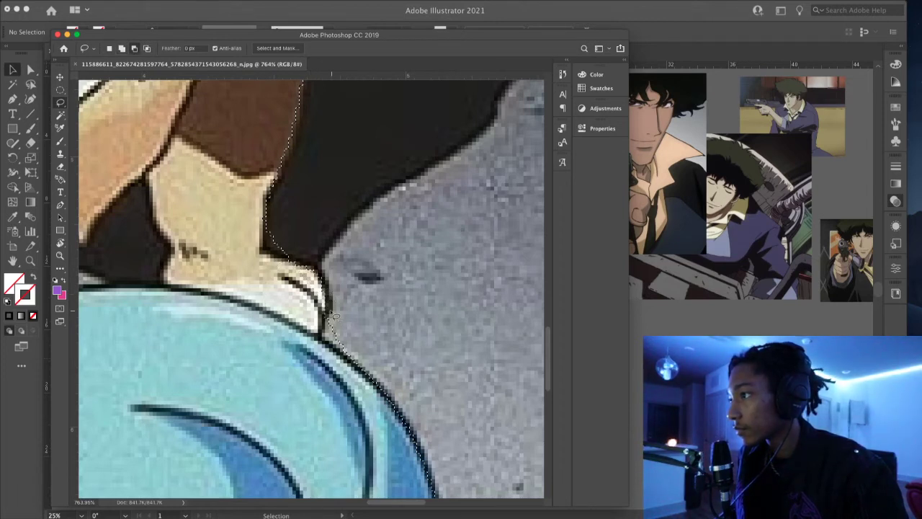
pyautogui.moveTo(356, 320); pyautogui.dragTo(348, 308)
pyautogui.moveTo(268, 249); pyautogui.dragTo(265, 229)
# - Subtract the grey triangle of floor between the front legs again, following the smoothed selection along the bowl's rim
pyautogui.scroll(-5, 252, 309)
pyautogui.scroll(4, 231, 306)
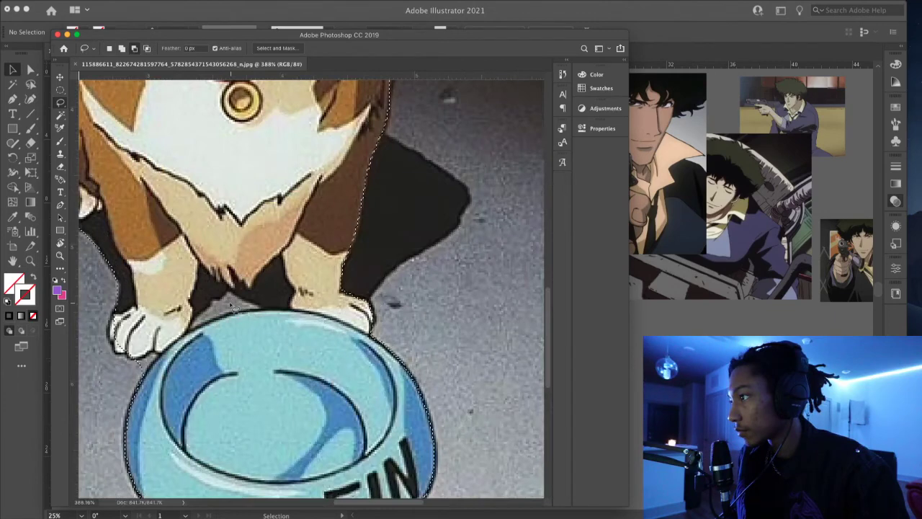
pyautogui.scroll(2, 270, 312)
pyautogui.moveTo(284, 314); pyautogui.dragTo(250, 301)
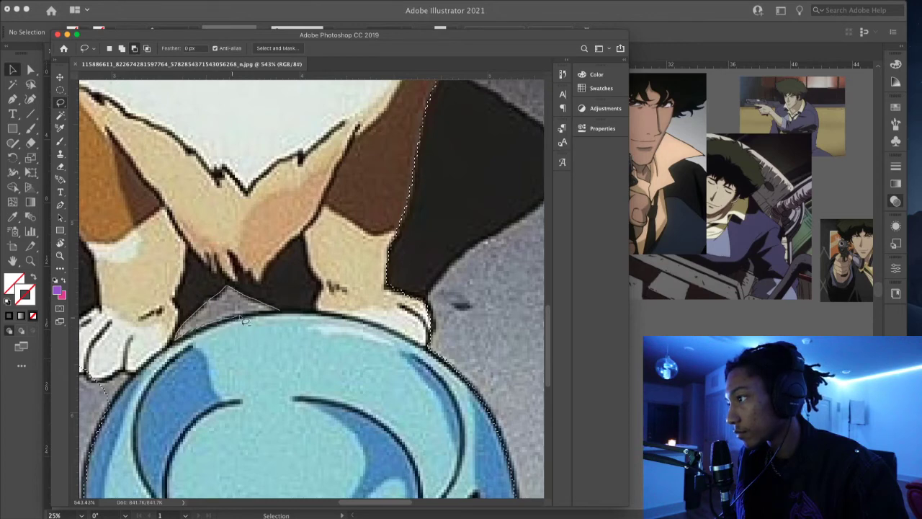
pyautogui.moveTo(277, 316); pyautogui.dragTo(279, 318)
# - Add the missed outer toe edge of the hind paw and the dark strip beneath it to the selection
pyautogui.scroll(-6, 280, 318)
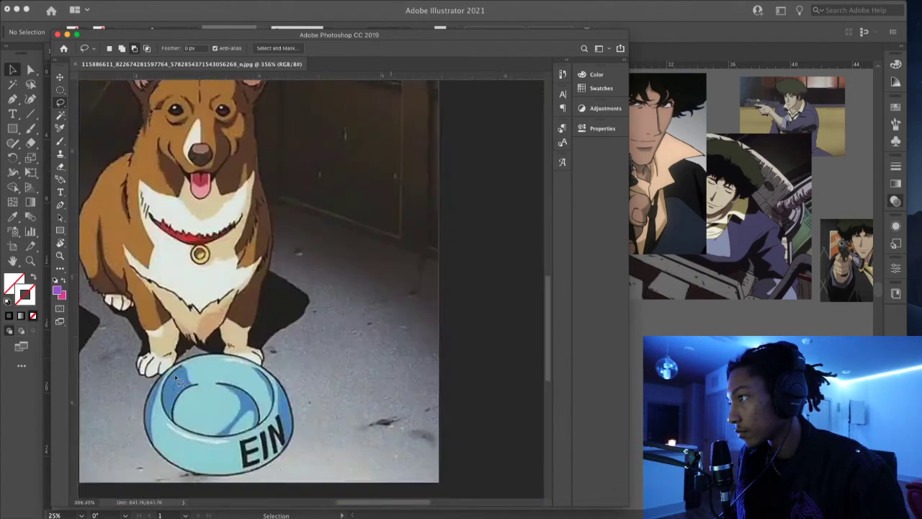
pyautogui.scroll(3, 293, 416)
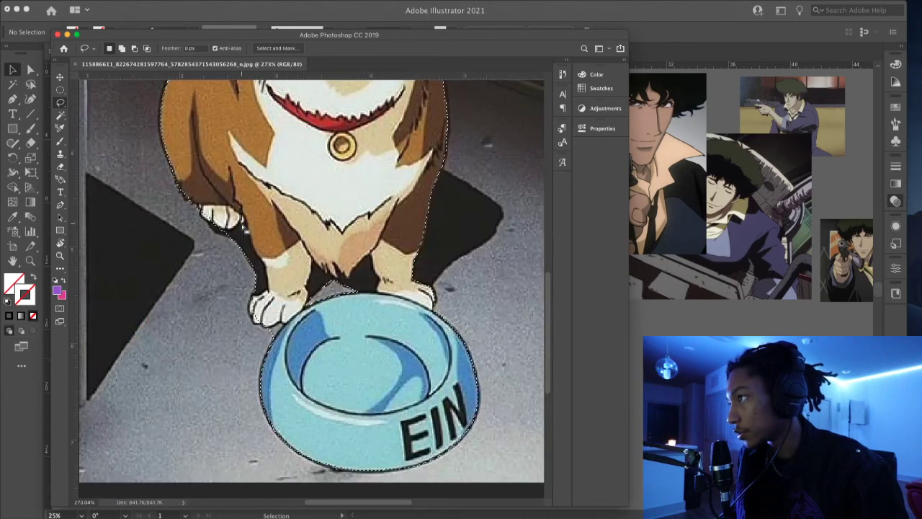
pyautogui.scroll(5, 210, 211)
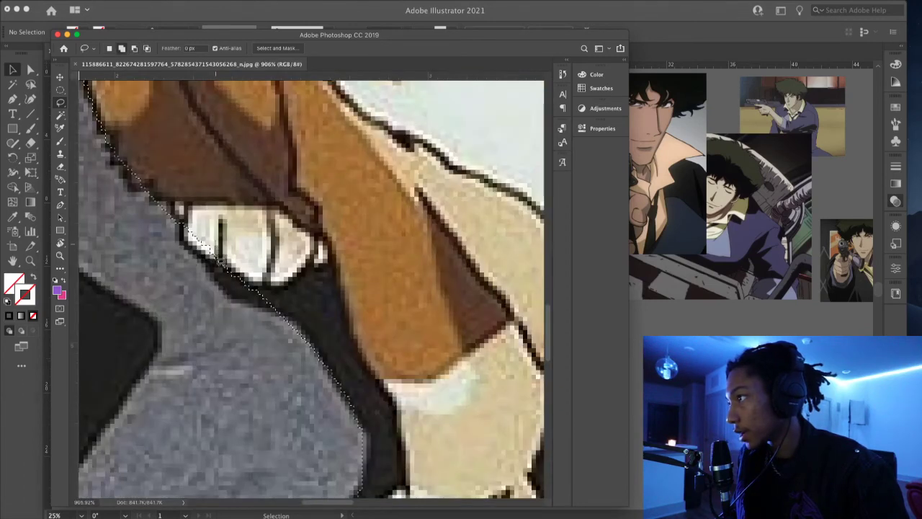
pyautogui.moveTo(189, 229); pyautogui.dragTo(187, 224)
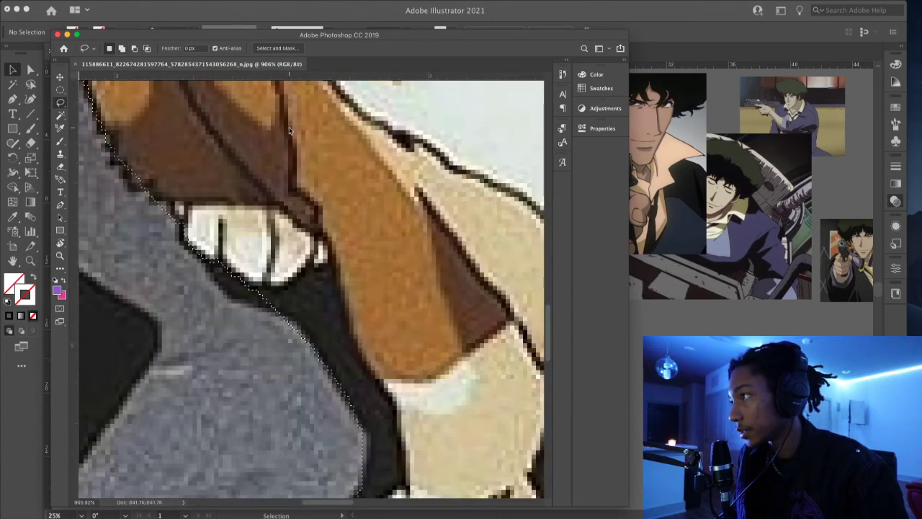
pyautogui.scroll(-3, 262, 277)
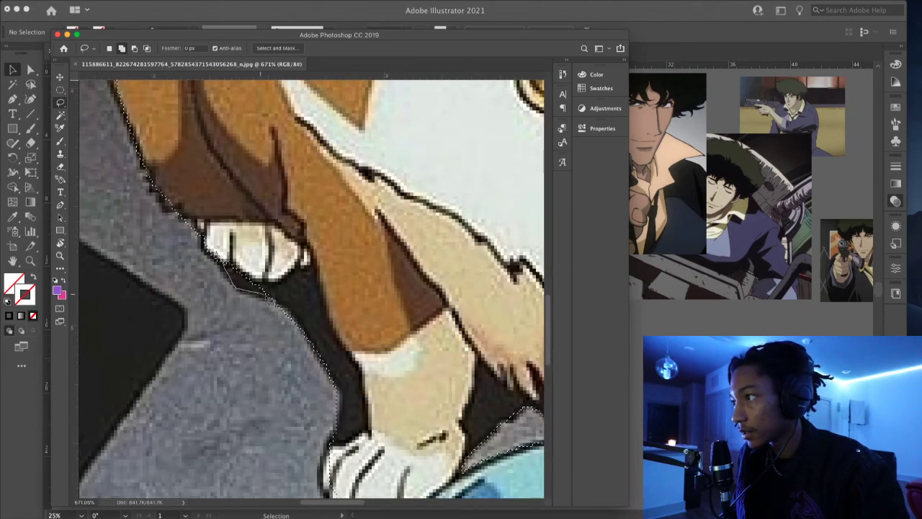
pyautogui.scroll(-8, 288, 309)
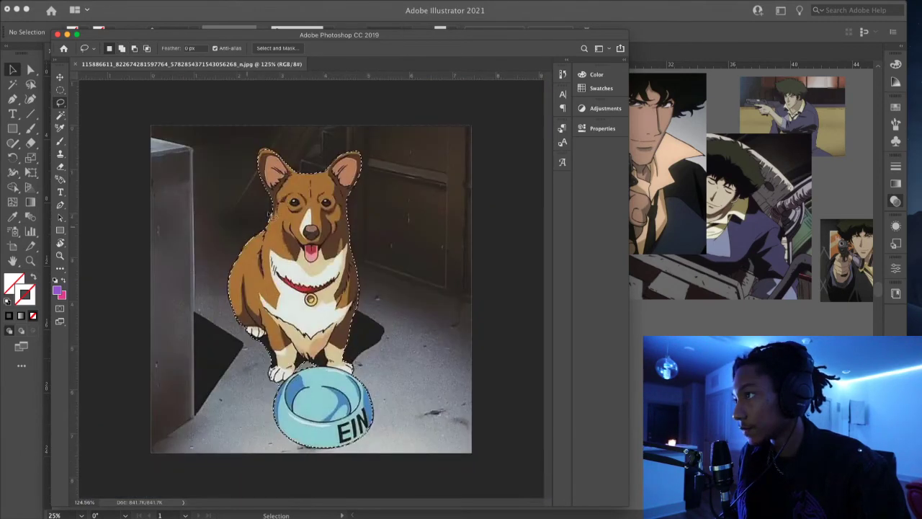
pyautogui.scroll(10, 242, 320)
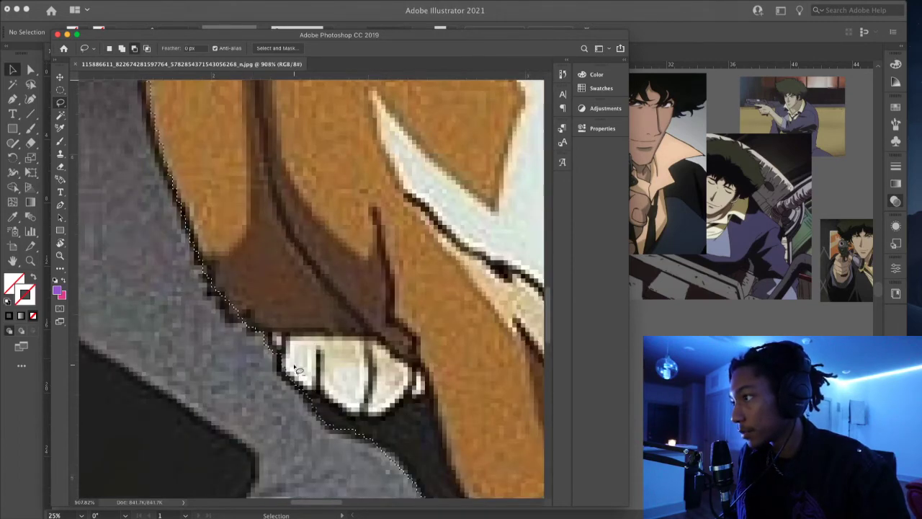
# - Fill in the jagged selection edge along the fur below the corgi's left-hand ear with the Lasso
pyautogui.scroll(-6, 344, 237)
pyautogui.scroll(5, 273, 155)
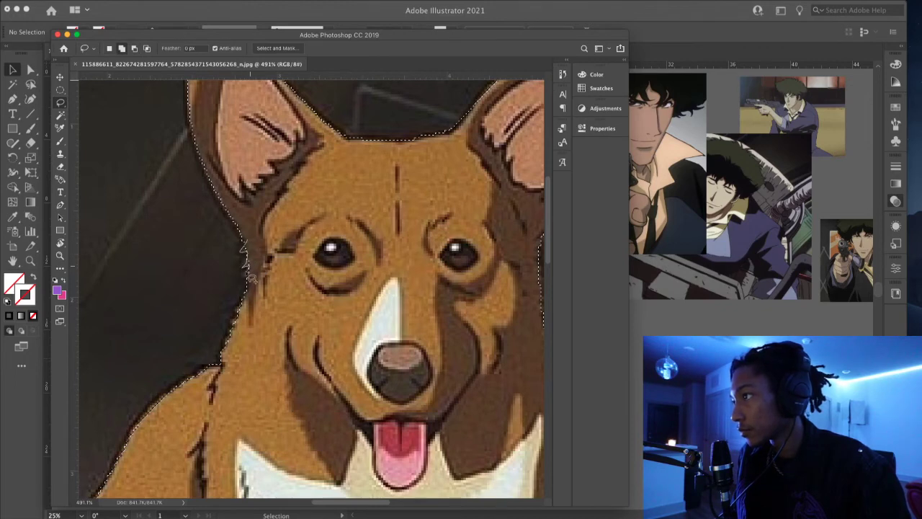
pyautogui.scroll(-2, 268, 268)
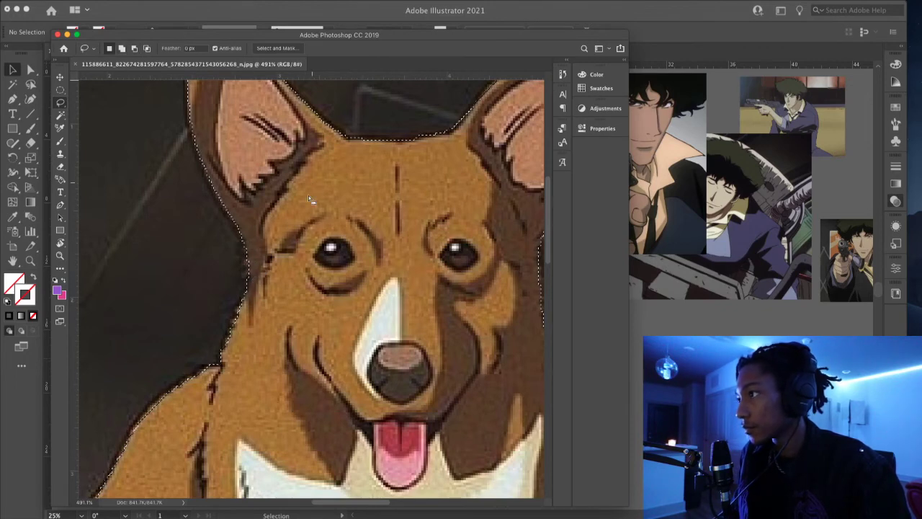
pyautogui.scroll(-4, 308, 191)
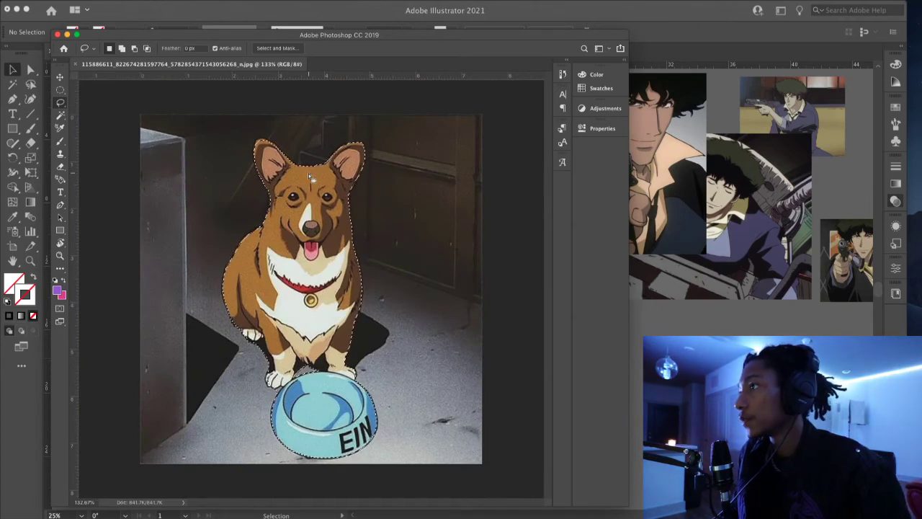
# - Try expanding the corgi and bowl selection by 2 pixels, and undo the expansion
pyautogui.scroll(5, 357, 162)
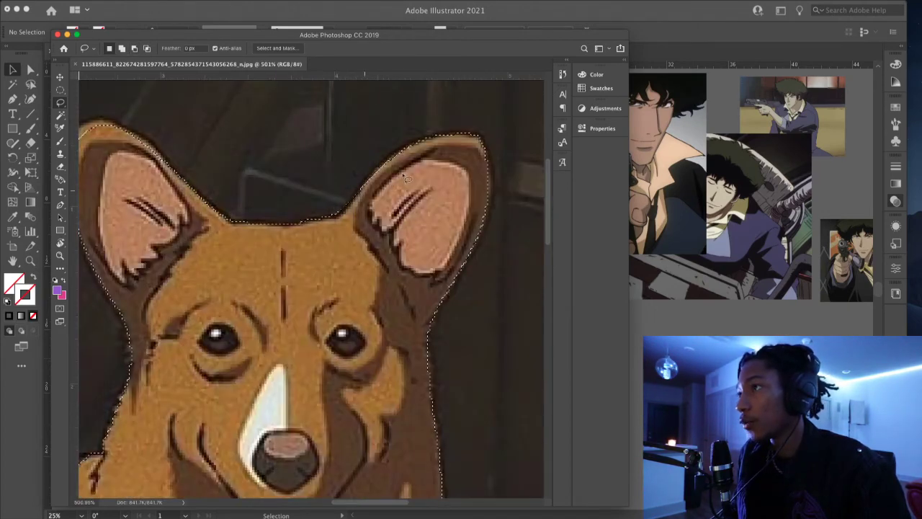
pyautogui.scroll(2, 353, 207)
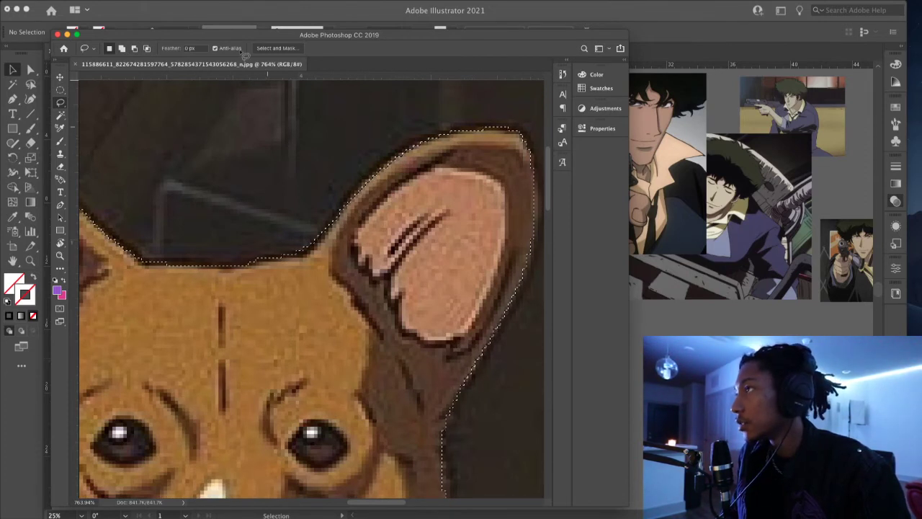
pyautogui.click(210, 1)
pyautogui.moveTo(259, 134)
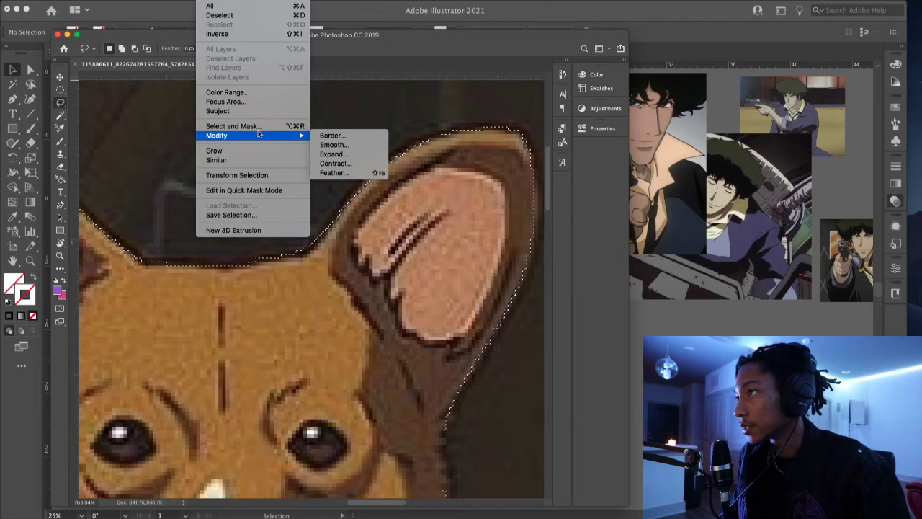
pyautogui.click(339, 154)
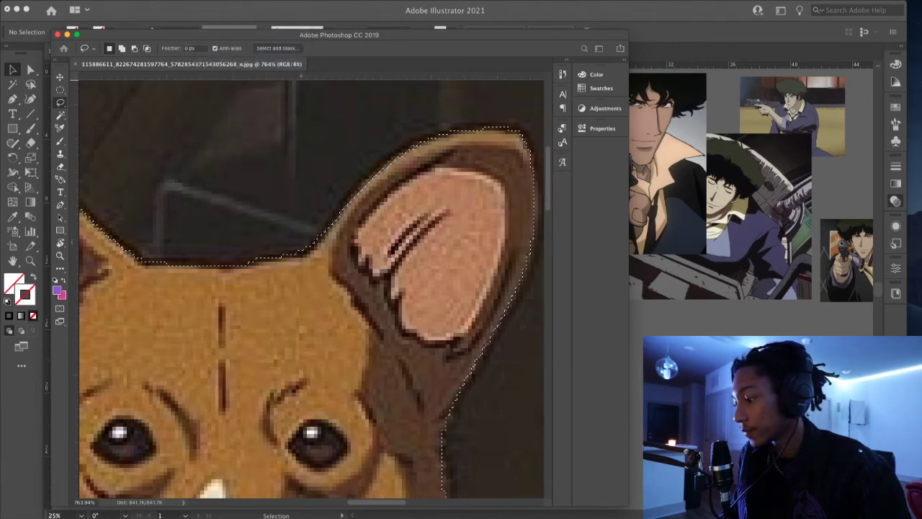
pyautogui.moveTo(661, 165); pyautogui.dragTo(484, 204)
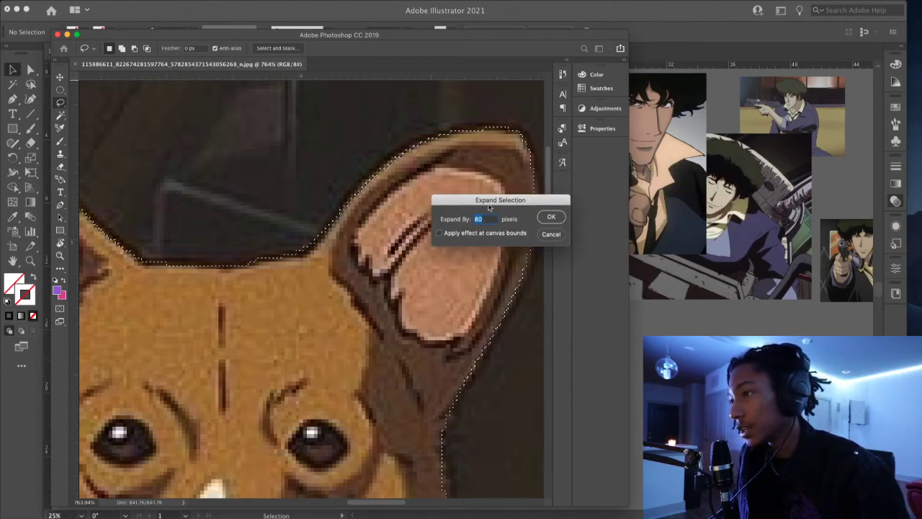
pyautogui.write('2')
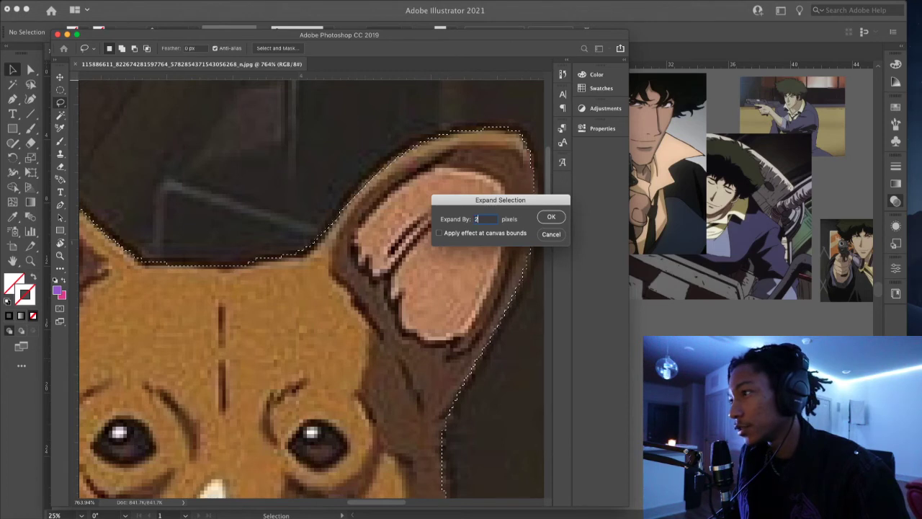
pyautogui.click(552, 217)
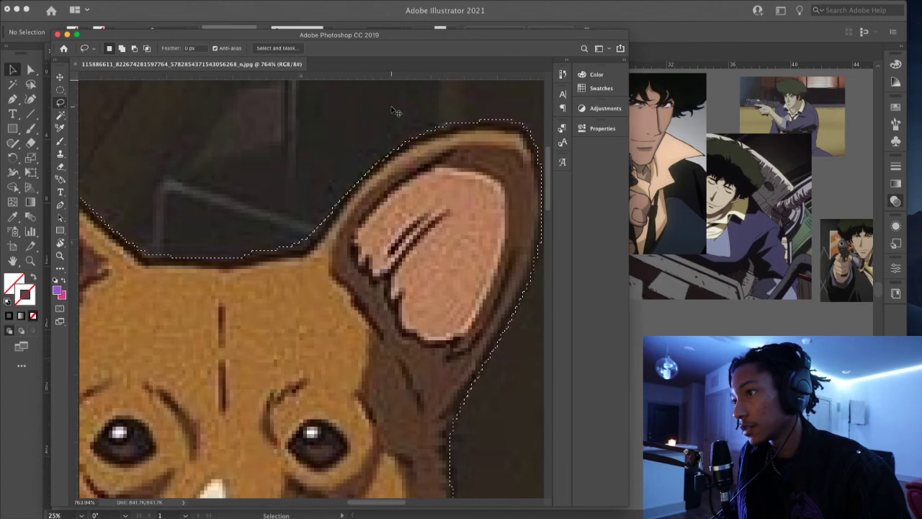
pyautogui.press('super+z')
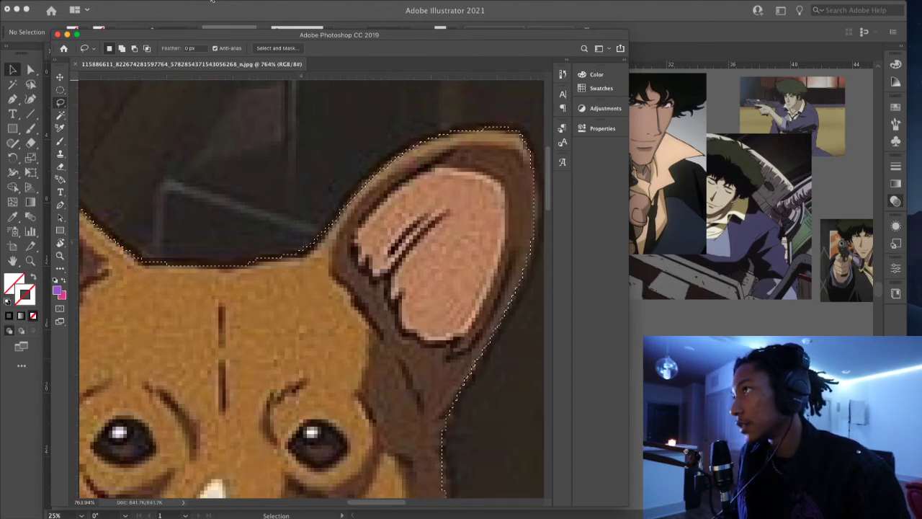
# - Expand the corgi and bowl selection by 1 pixel
pyautogui.click(235, 2)
pyautogui.moveTo(295, 136)
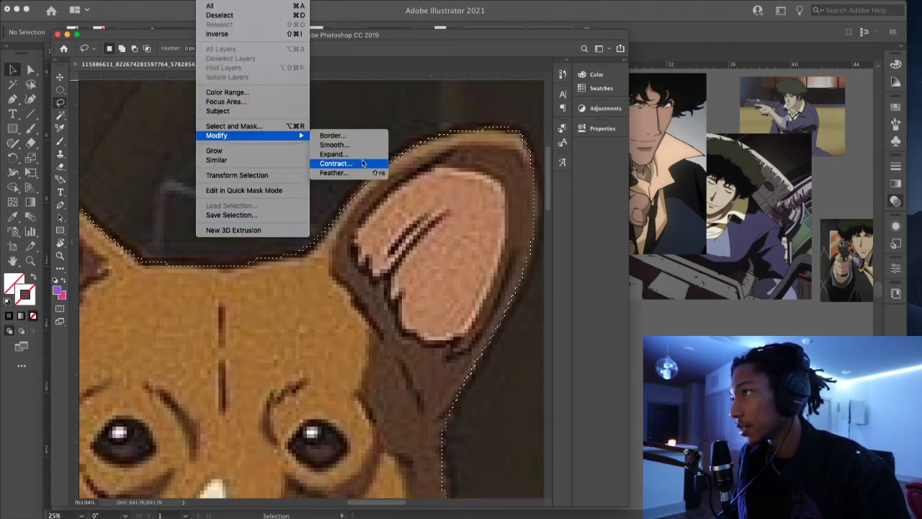
pyautogui.click(333, 153)
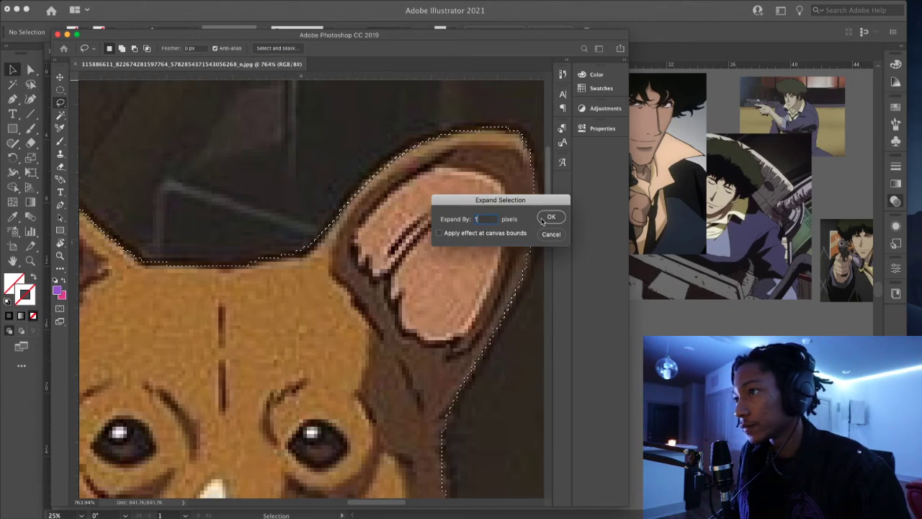
pyautogui.click(551, 216)
pyautogui.scroll(-3, 386, 312)
pyautogui.scroll(-5, 385, 312)
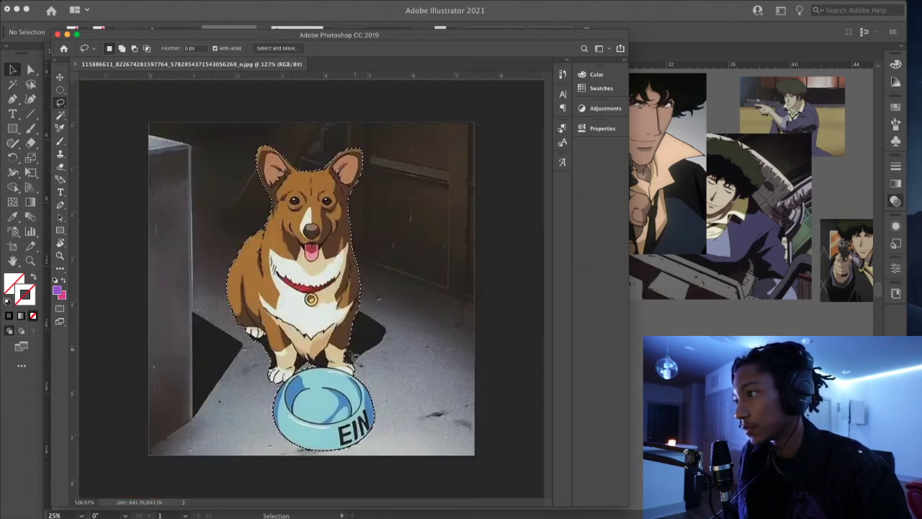
# - Subtract the grey floor triangle between the front legs and the shadow corner above the right-hand front paw from the expanded selection
pyautogui.scroll(5, 312, 354)
pyautogui.scroll(4, 311, 354)
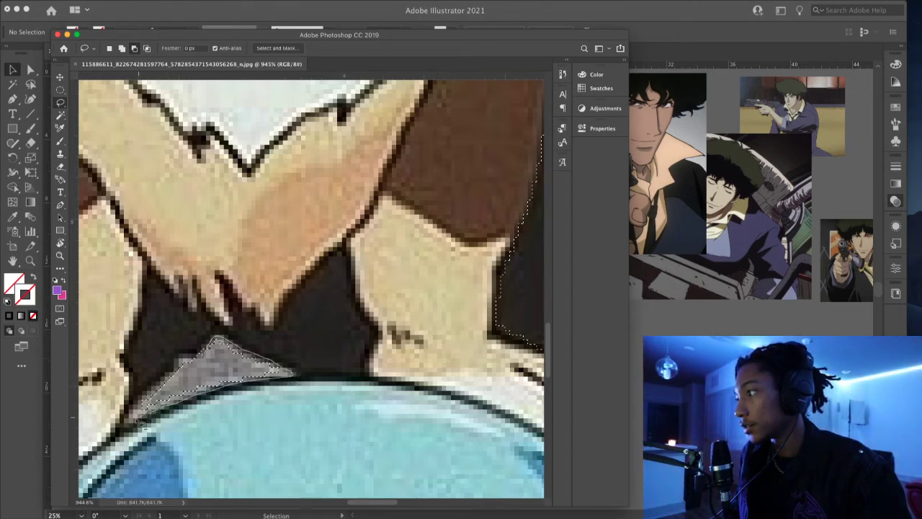
pyautogui.moveTo(189, 358); pyautogui.dragTo(201, 344)
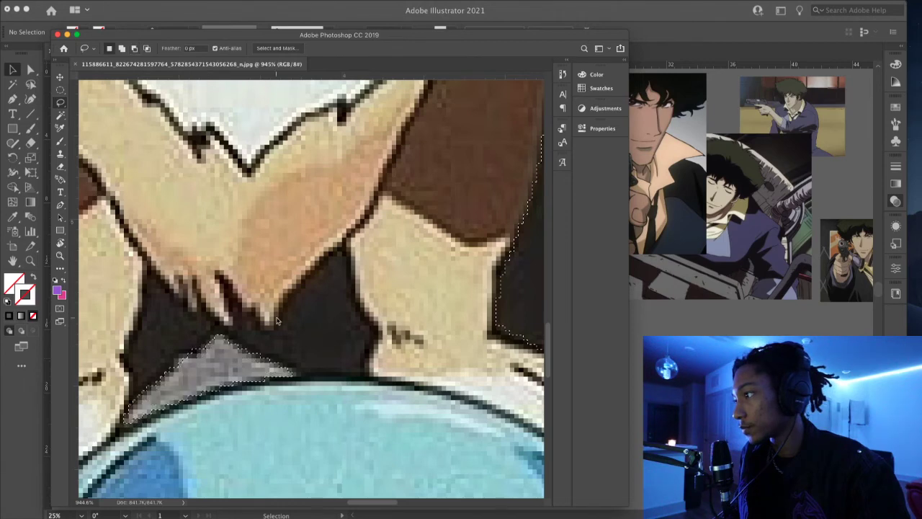
pyautogui.scroll(-10, 209, 342)
pyautogui.scroll(3, 319, 353)
pyautogui.scroll(3, 322, 356)
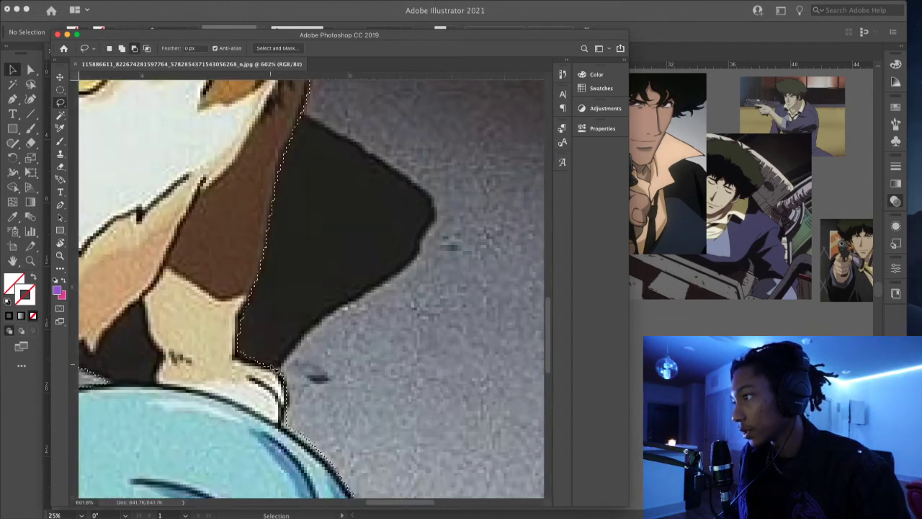
pyautogui.moveTo(239, 356); pyautogui.dragTo(294, 329)
pyautogui.scroll(-5, 294, 330)
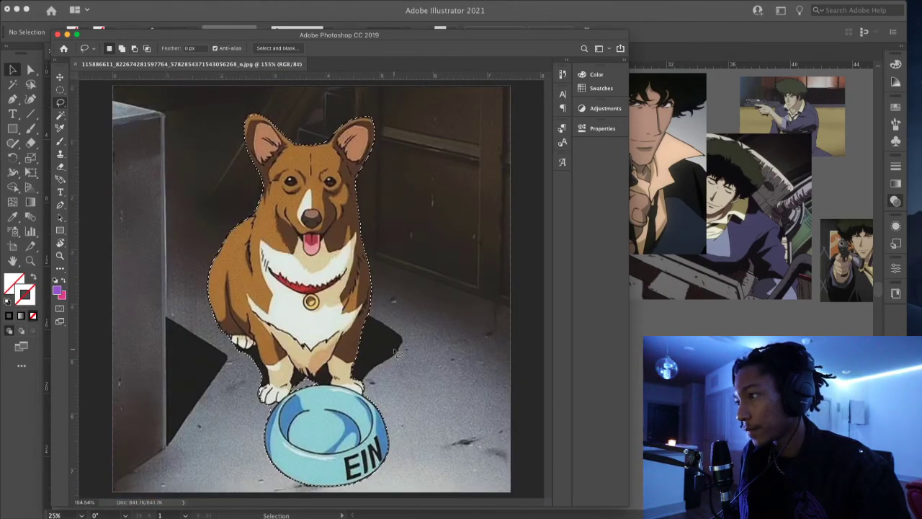
# - Add the corgi's black floor shadow beside the right-hand front leg to the selection, following its outer edge up to the body
pyautogui.scroll(3, 397, 353)
pyautogui.hscroll(-2, 375, 360)
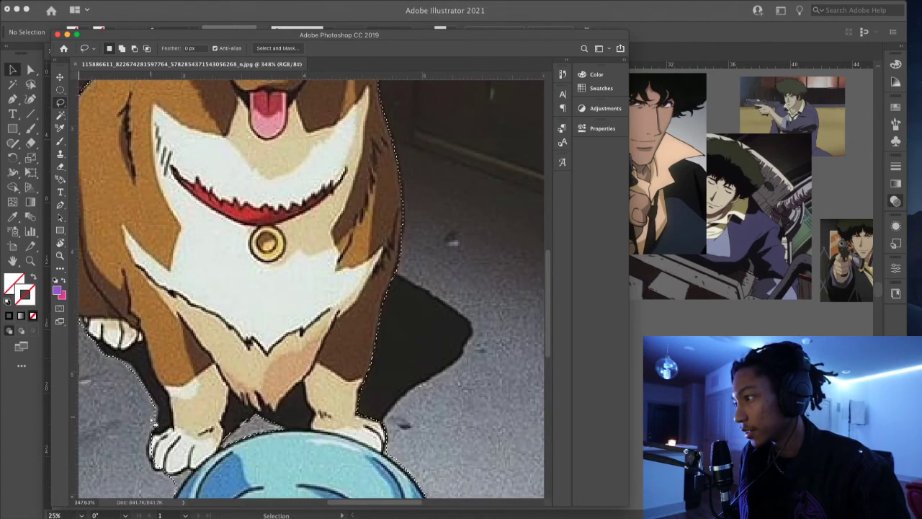
pyautogui.scroll(2, 370, 372)
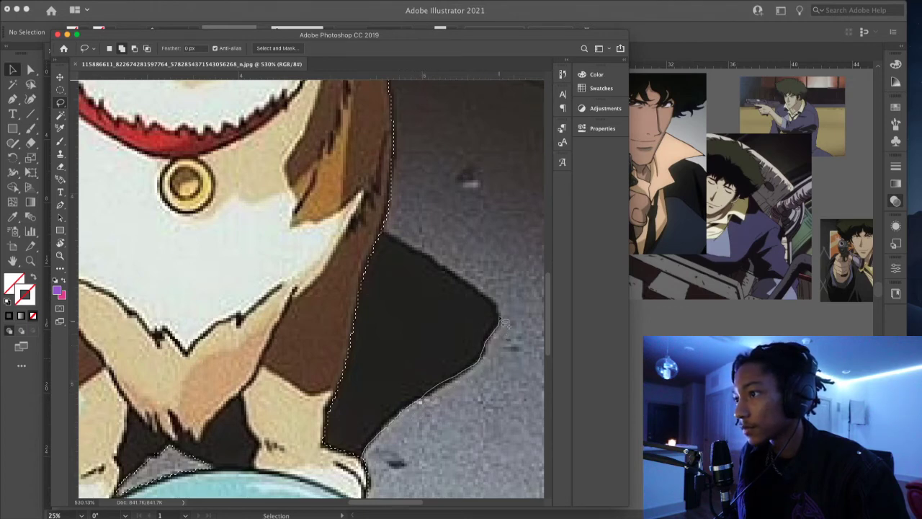
pyautogui.moveTo(476, 295)
pyautogui.mouseDown()
pyautogui.moveTo(384, 296)
pyautogui.moveTo(307, 348)
pyautogui.moveTo(284, 431)
pyautogui.moveTo(286, 484)
pyautogui.mouseUp()
pyautogui.press('shift')
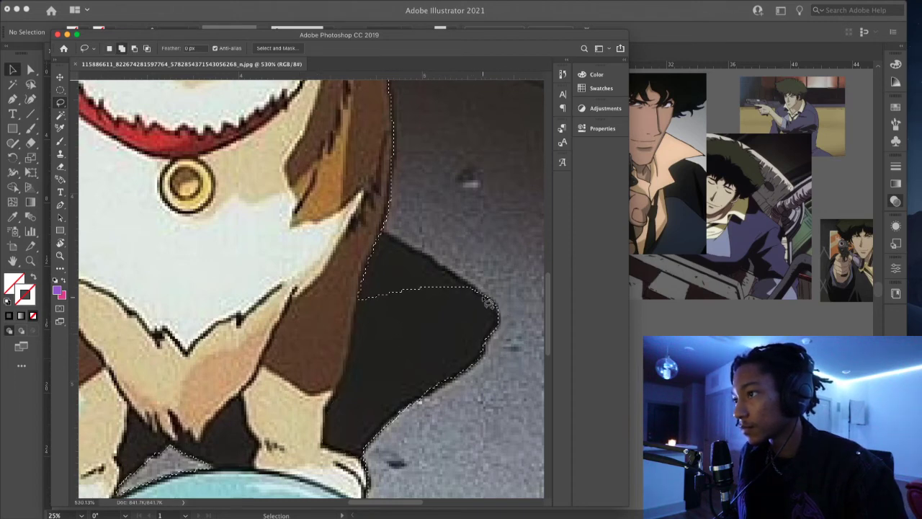
pyautogui.moveTo(461, 283)
pyautogui.mouseDown()
pyautogui.moveTo(426, 262)
pyautogui.moveTo(375, 291)
pyautogui.moveTo(393, 356)
pyautogui.moveTo(487, 305)
pyautogui.mouseUp()
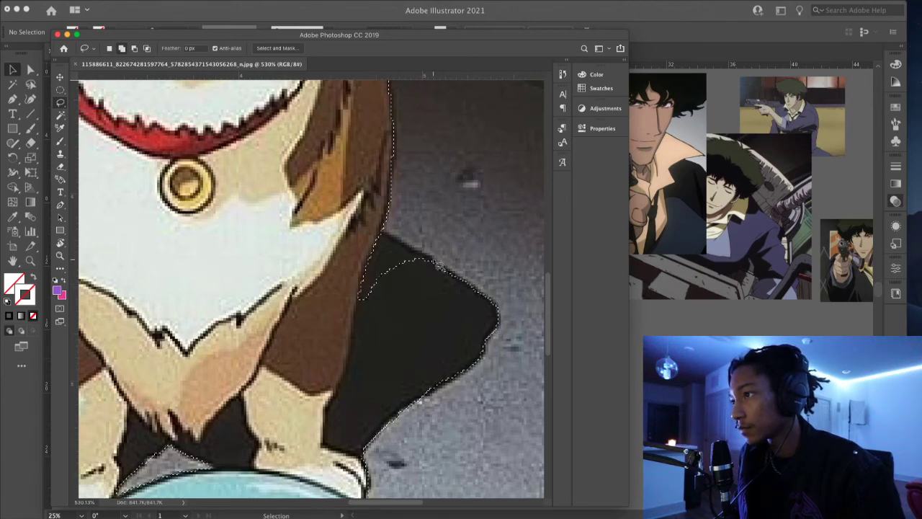
pyautogui.moveTo(394, 245)
pyautogui.mouseDown()
pyautogui.moveTo(357, 258)
pyautogui.moveTo(432, 323)
pyautogui.mouseUp()
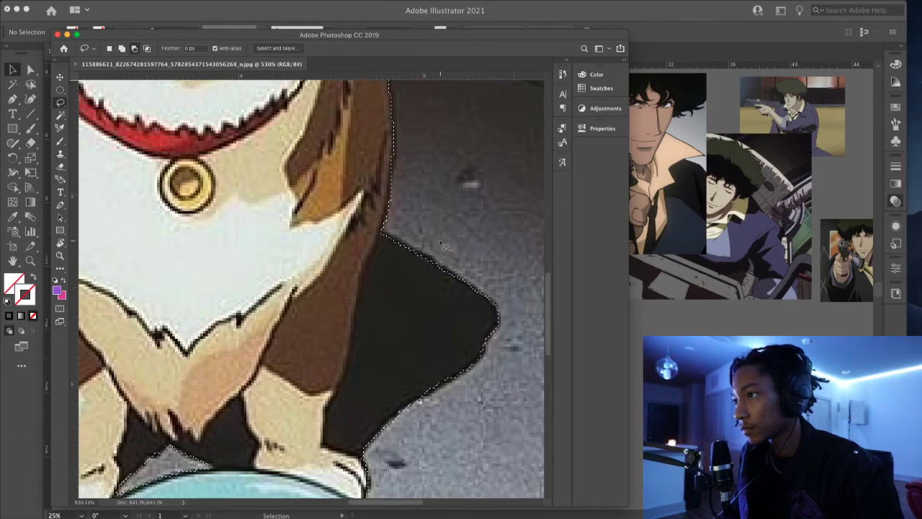
# - Subtract the floor wedge between the left-hand front paw and the bowl, and add the paw's outer toe outline to the selection
pyautogui.scroll(5, 441, 242)
pyautogui.scroll(-10, 430, 261)
pyautogui.scroll(3, 333, 382)
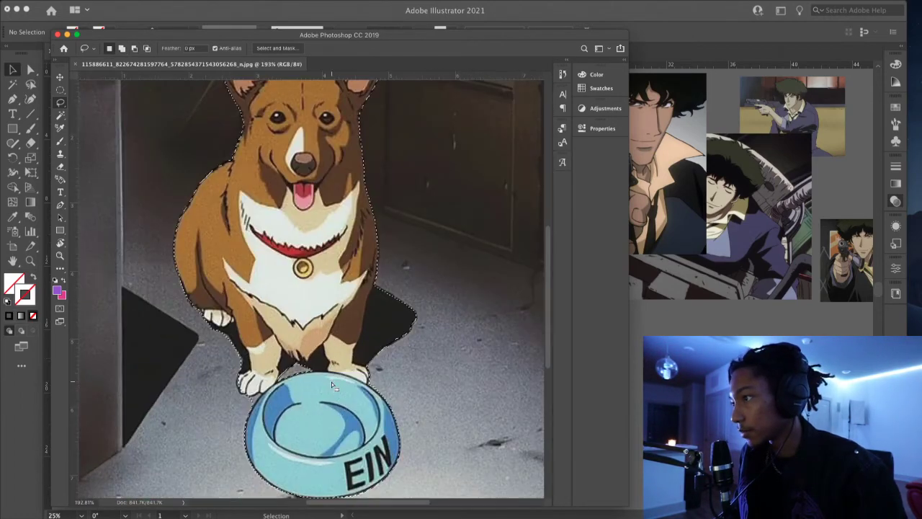
pyautogui.scroll(4, 332, 385)
pyautogui.scroll(4, 185, 416)
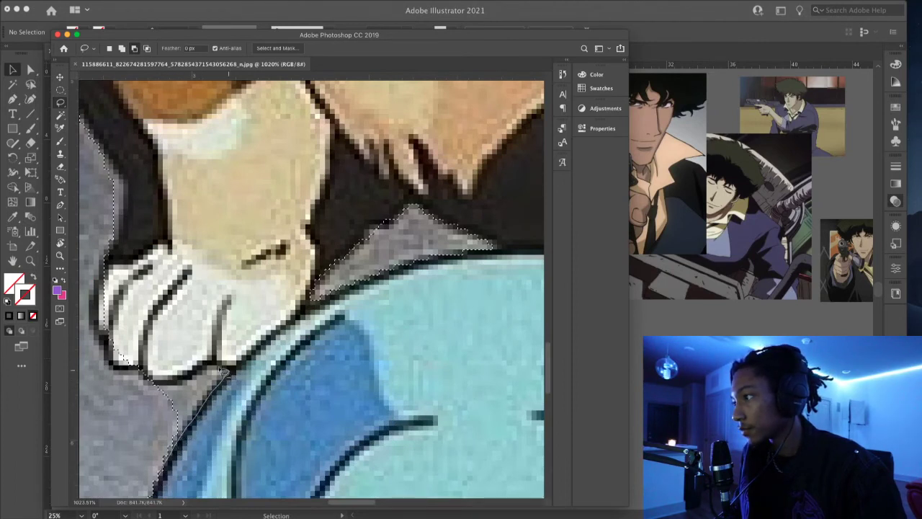
pyautogui.moveTo(134, 431); pyautogui.dragTo(137, 433)
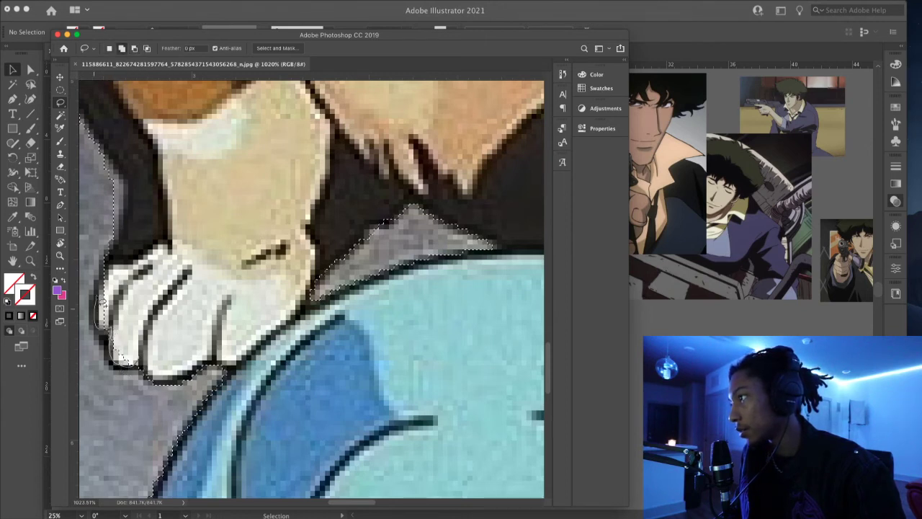
pyautogui.moveTo(113, 268)
pyautogui.mouseDown()
pyautogui.moveTo(121, 254)
pyautogui.moveTo(101, 291)
pyautogui.mouseUp()
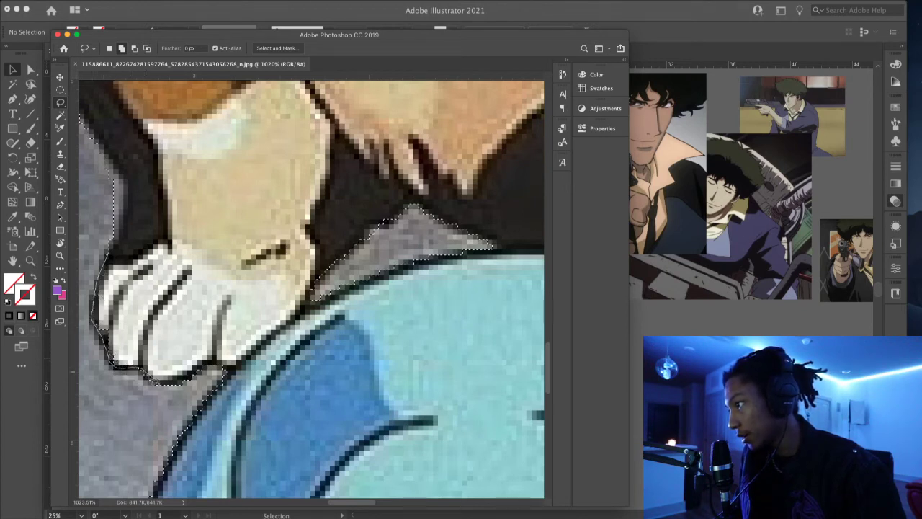
# - Trim the floor sliver along the shadow's edge beside the left-hand front leg from the selection
pyautogui.scroll(-2, 206, 314)
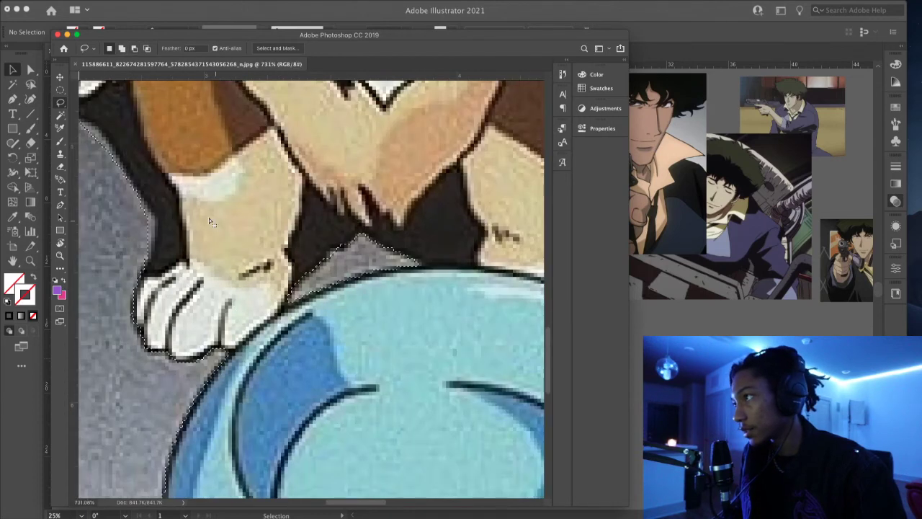
pyautogui.scroll(-2, 209, 221)
pyautogui.scroll(3, 208, 303)
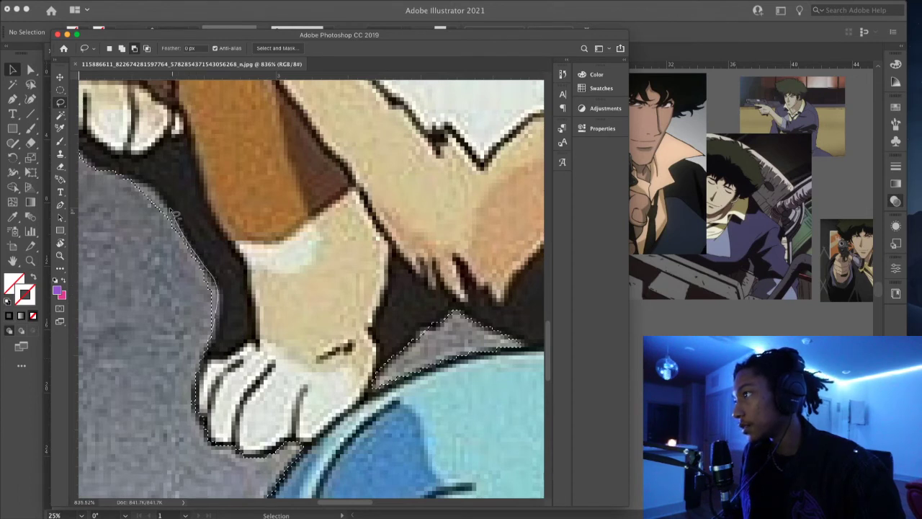
pyautogui.moveTo(144, 184)
pyautogui.mouseDown()
pyautogui.moveTo(127, 178)
pyautogui.moveTo(124, 306)
pyautogui.moveTo(204, 314)
pyautogui.mouseUp()
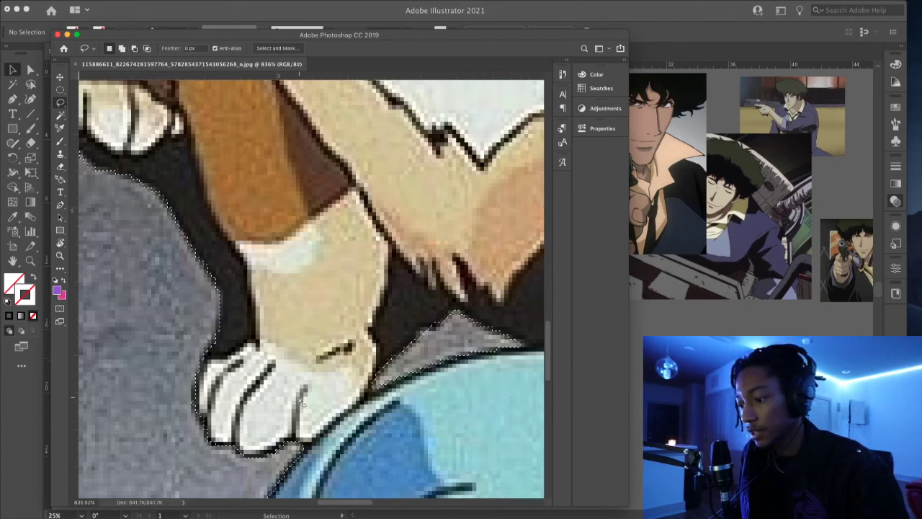
pyautogui.scroll(-5, 324, 297)
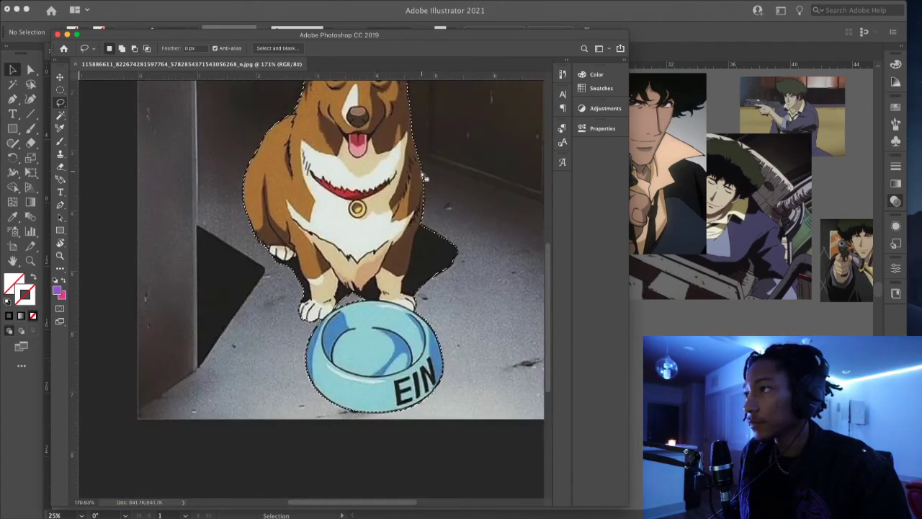
# - Add the dark outline around the tip of the corgi's left-hand ear to the selection
pyautogui.scroll(4, 423, 173)
pyautogui.scroll(6, 272, 278)
pyautogui.scroll(-6, 274, 281)
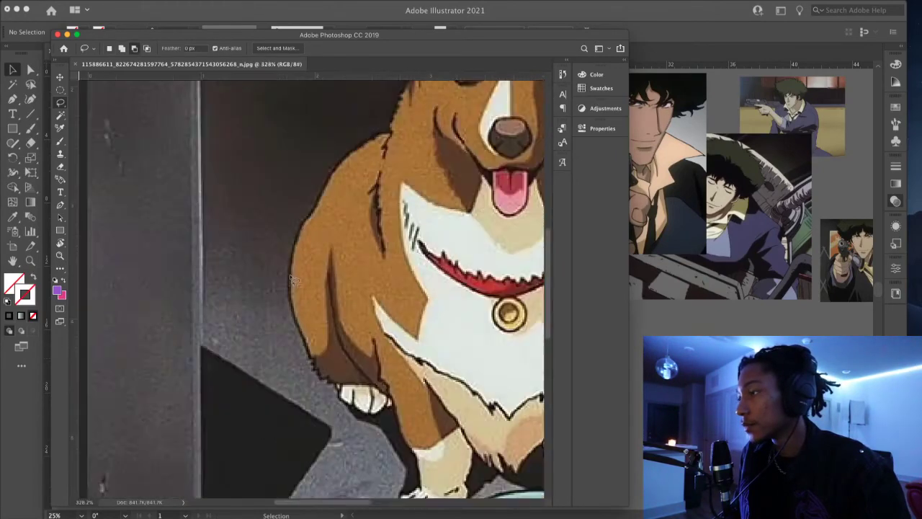
pyautogui.scroll(3, 386, 139)
pyautogui.scroll(4, 353, 148)
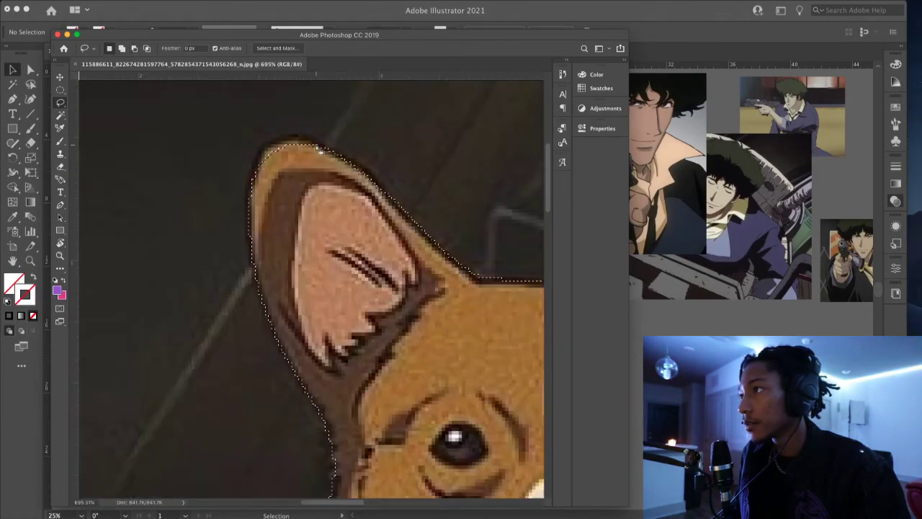
pyautogui.press('shift')
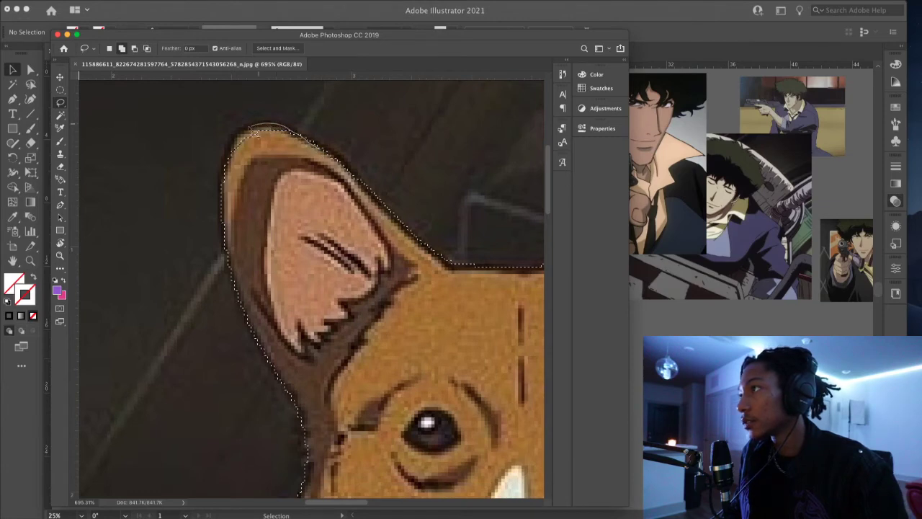
pyautogui.moveTo(225, 188); pyautogui.dragTo(310, 155)
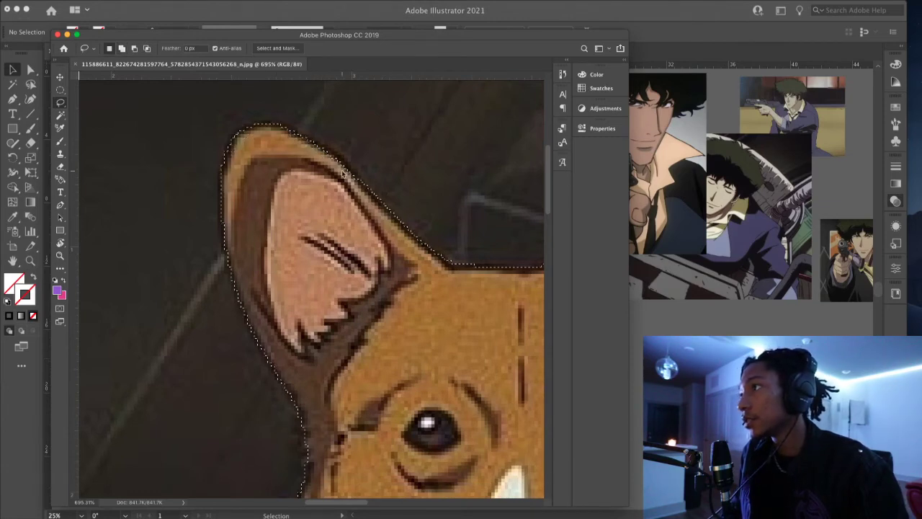
pyautogui.scroll(-5, 385, 266)
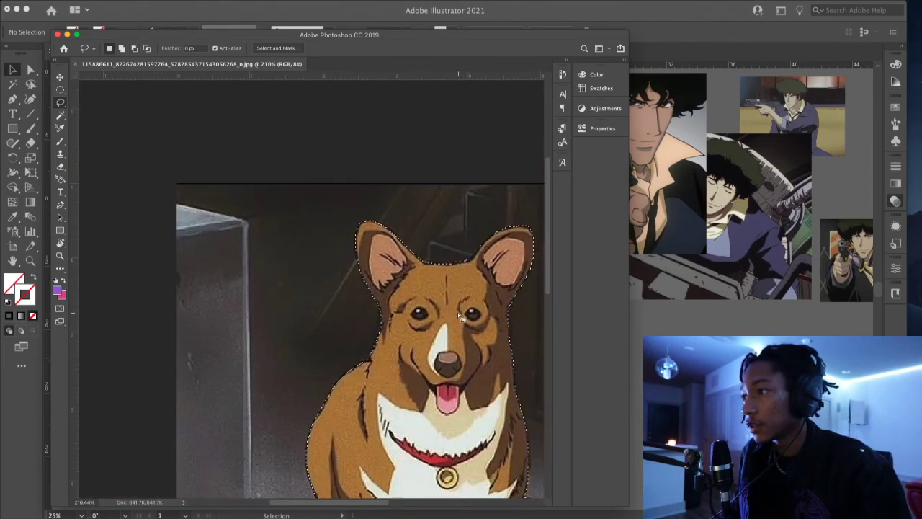
pyautogui.scroll(-2, 457, 313)
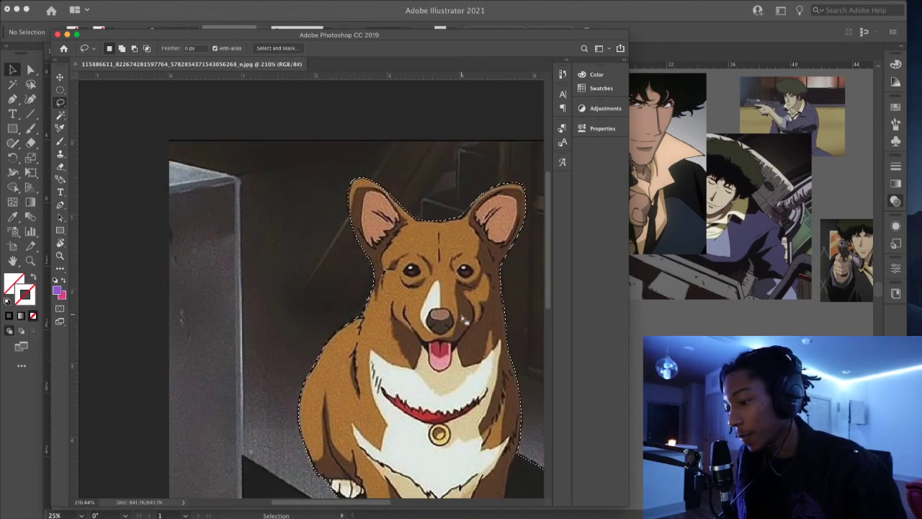
pyautogui.scroll(-5, 461, 314)
pyautogui.hscroll(2, 461, 314)
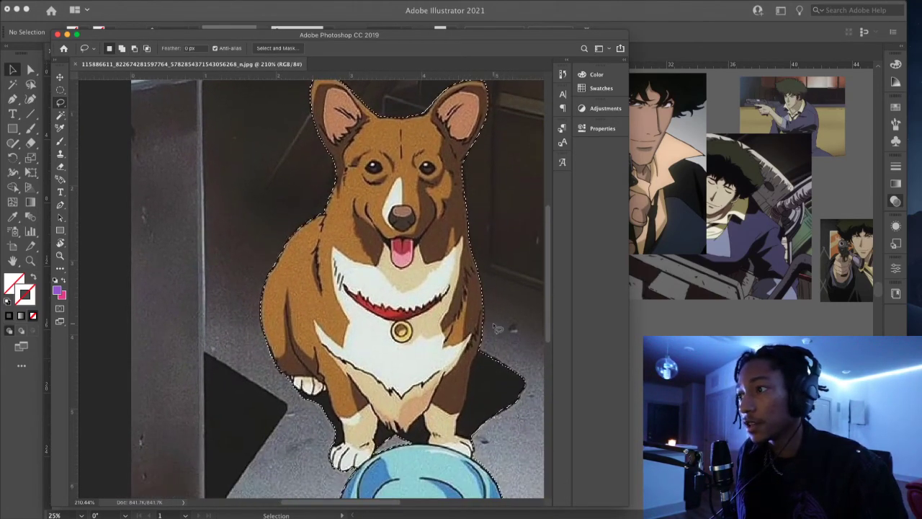
# - Inspect the selection outline around the bowl, paws, shadow and body, switching to the Move tool
pyautogui.scroll(2, 409, 442)
pyautogui.scroll(-3, 425, 411)
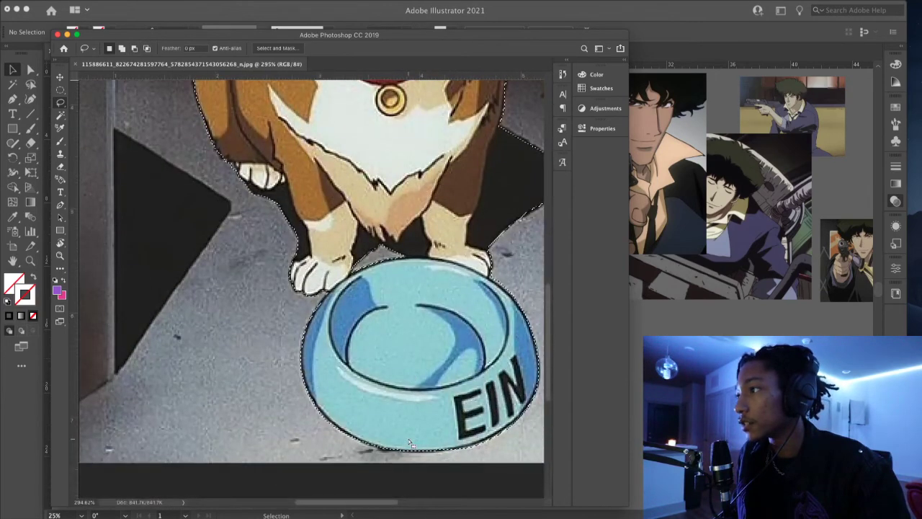
pyautogui.hscroll(2, 455, 362)
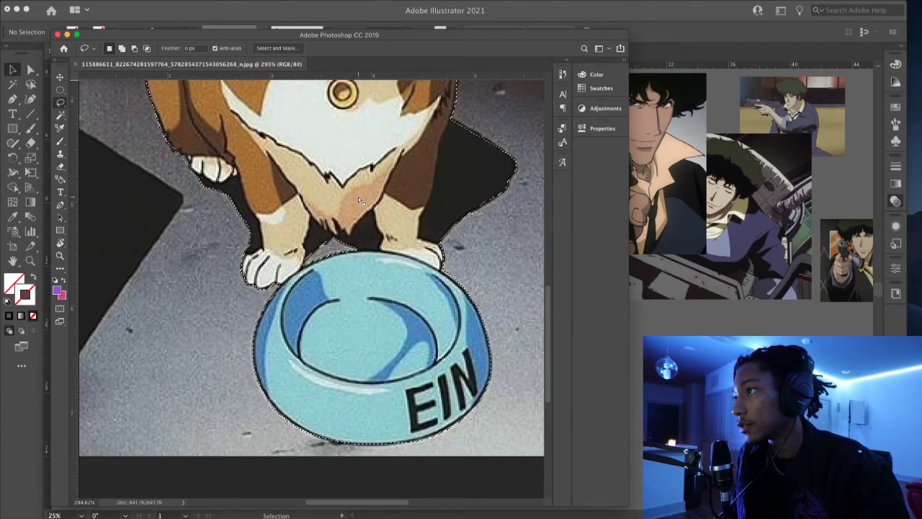
pyautogui.scroll(5, 375, 172)
pyautogui.hscroll(2, 375, 172)
pyautogui.scroll(2, 376, 173)
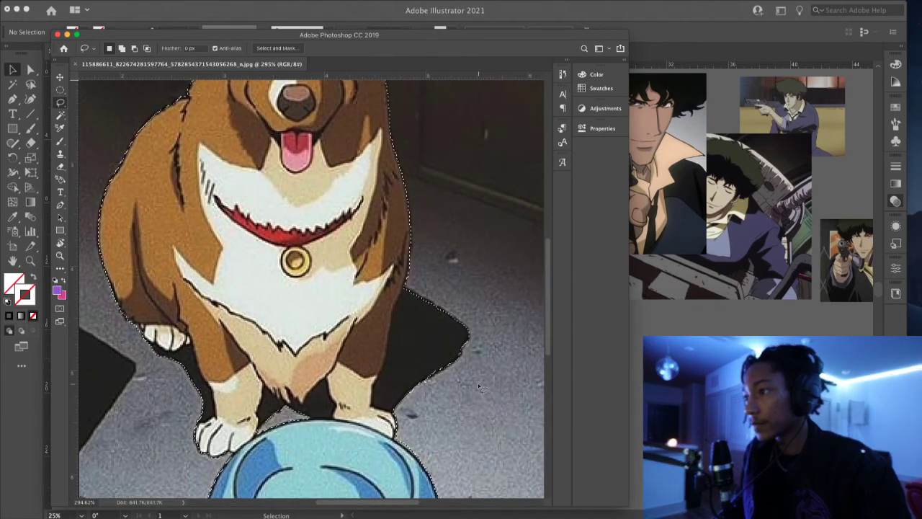
pyautogui.press('v')
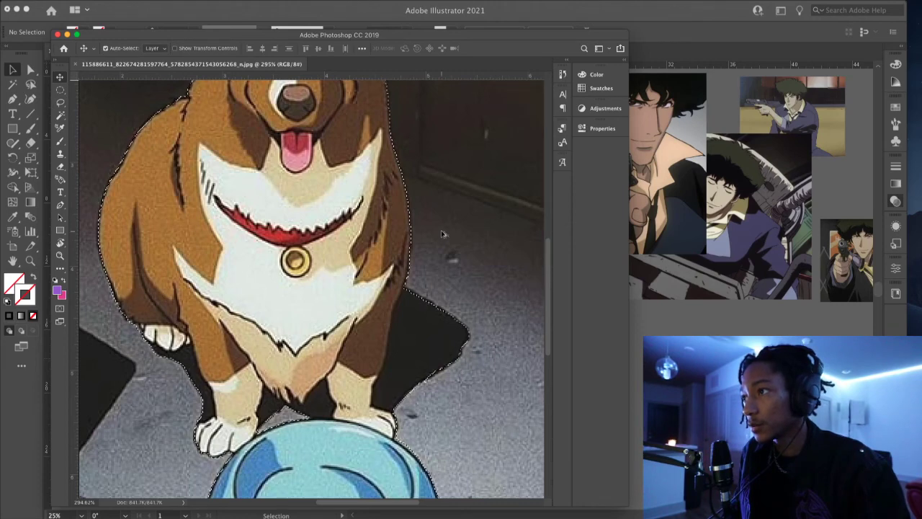
pyautogui.scroll(-5, 405, 229)
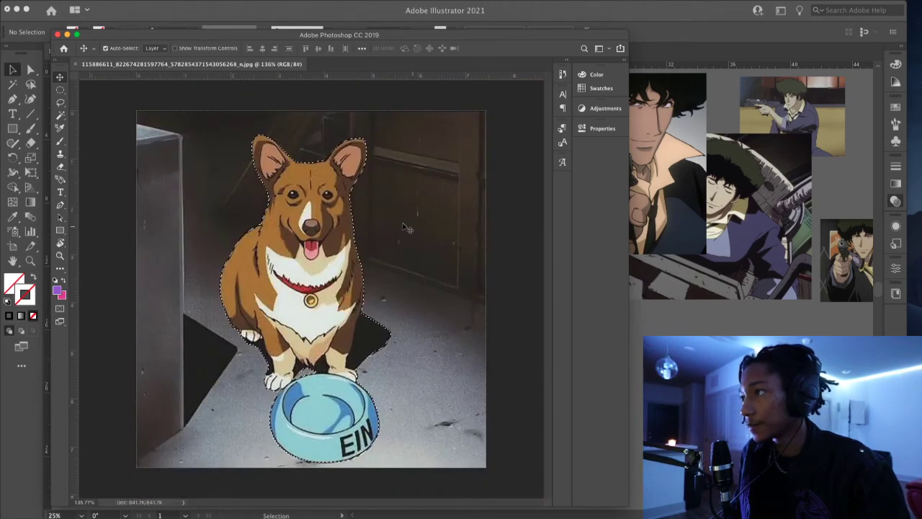
# - Show the Layers panel, unlock the background layer and mask it to the corgi selection
pyautogui.click(310, 1)
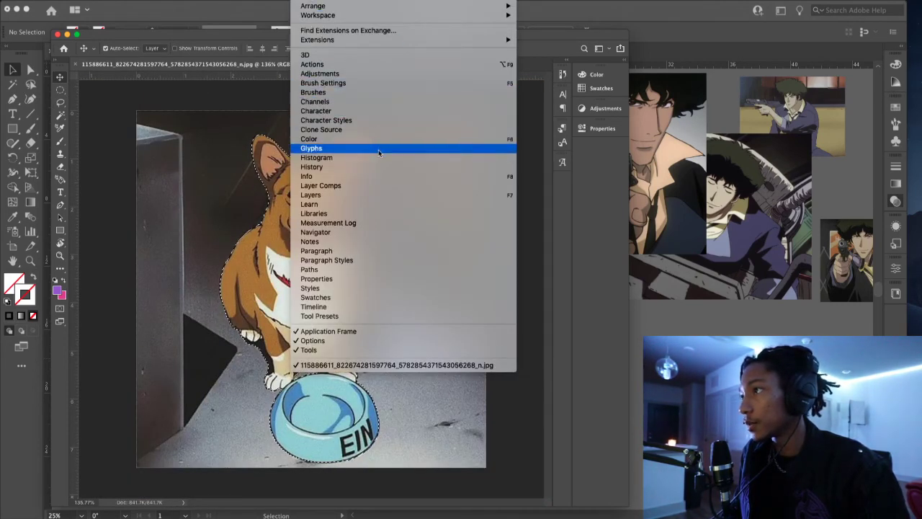
pyautogui.click(402, 195)
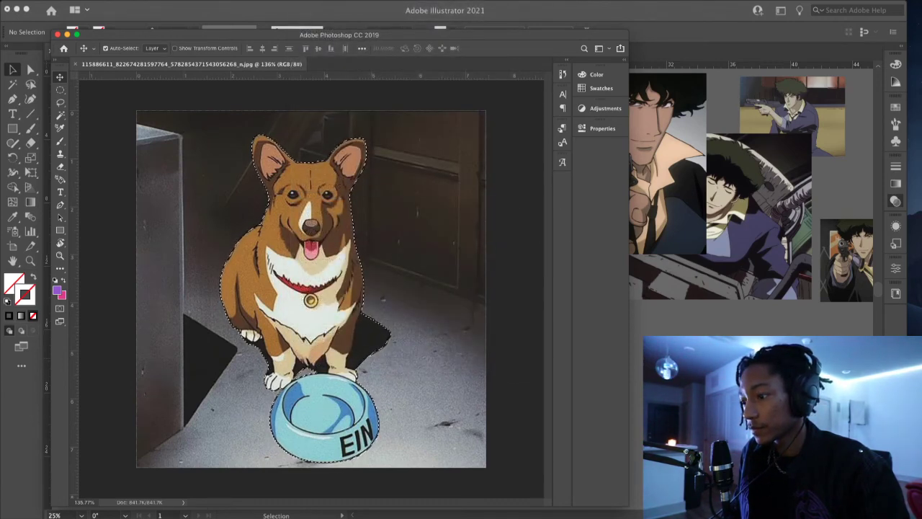
pyautogui.moveTo(720, 354); pyautogui.dragTo(446, 119)
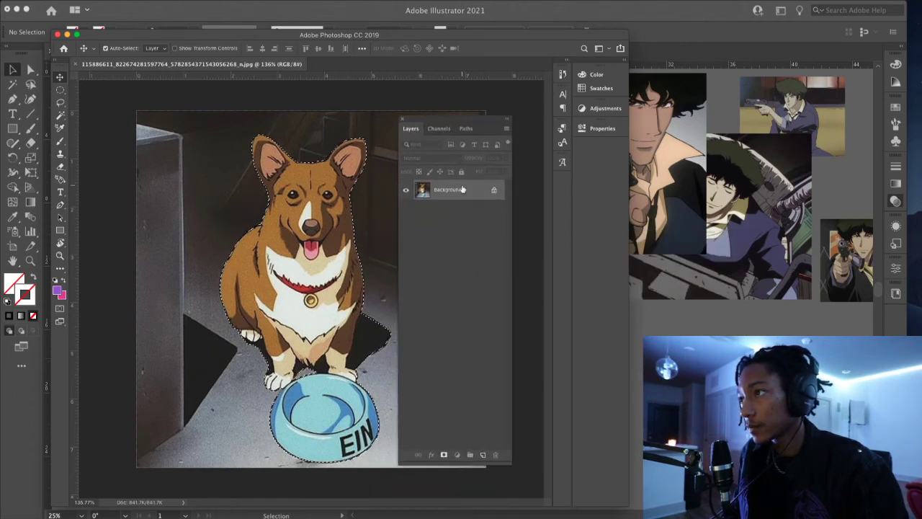
pyautogui.click(494, 189)
pyautogui.click(443, 455)
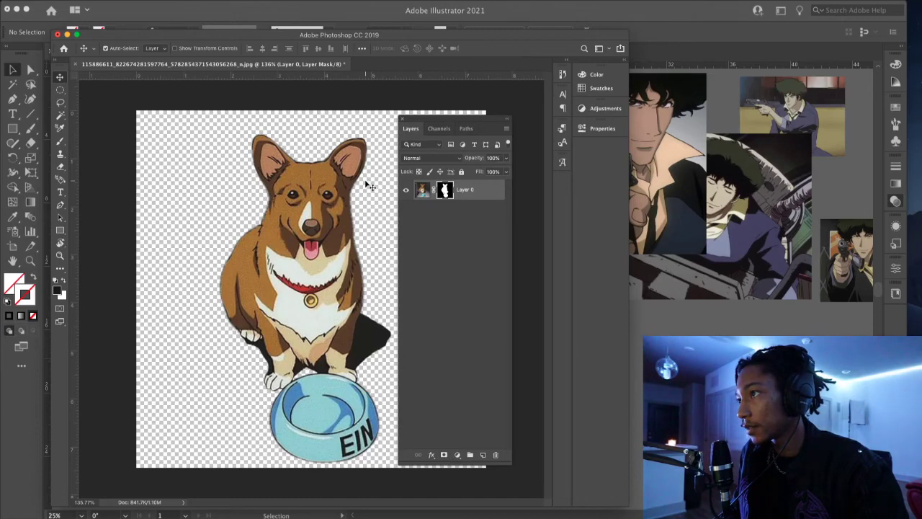
# - Add a bright red Solid Color fill layer and place it beneath the masked corgi layer
pyautogui.scroll(3, 363, 173)
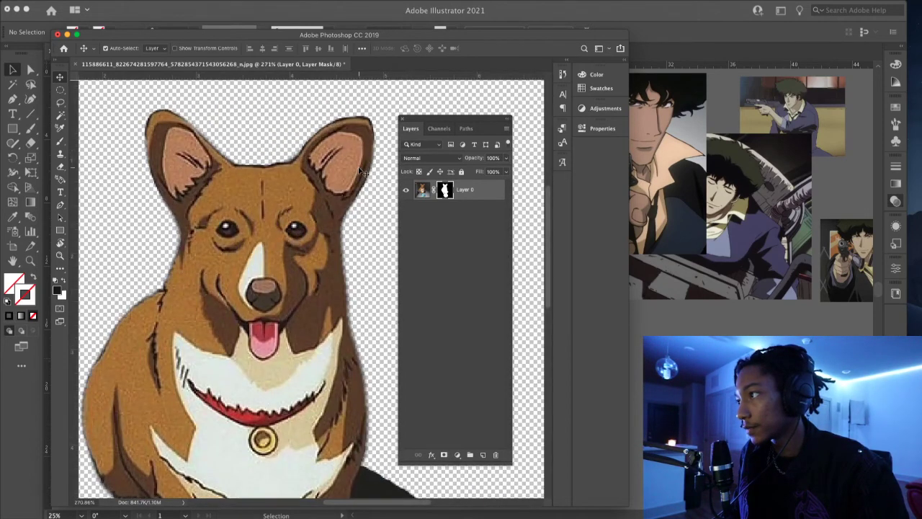
pyautogui.scroll(-2, 369, 214)
pyautogui.scroll(-5, 364, 288)
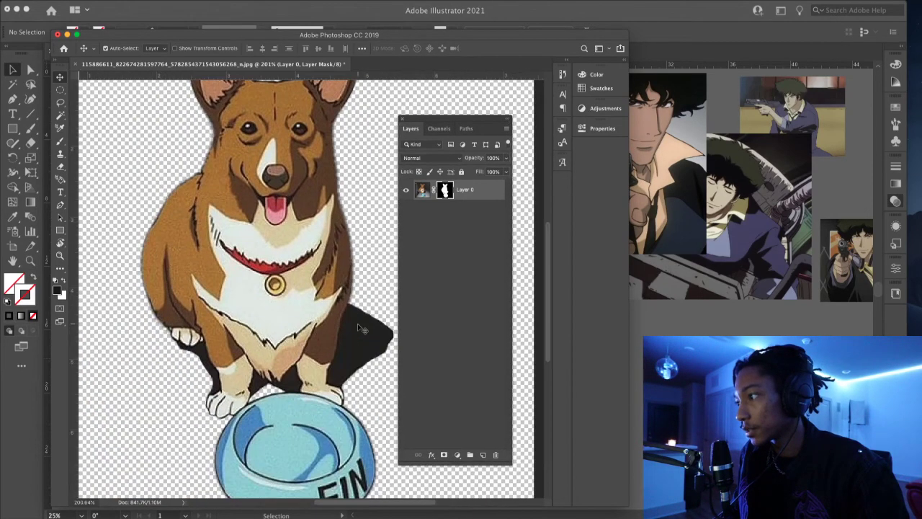
pyautogui.scroll(3, 340, 229)
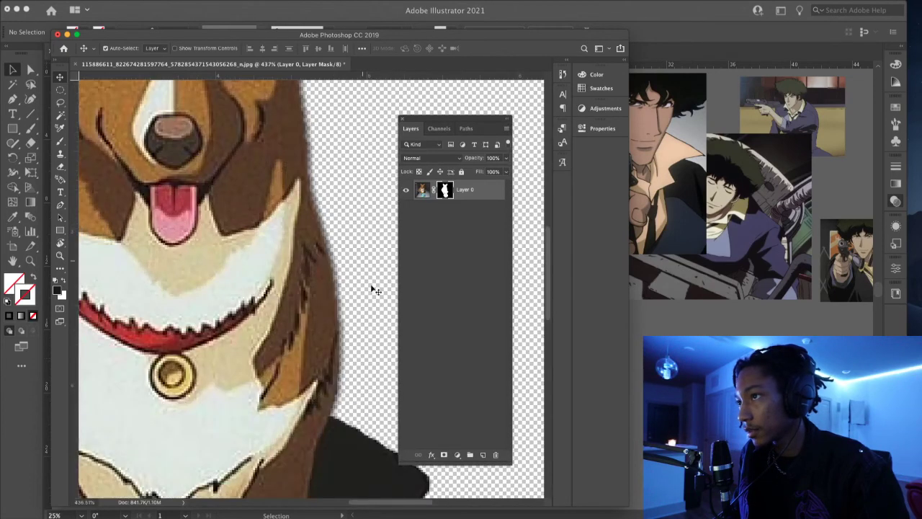
pyautogui.click(456, 456)
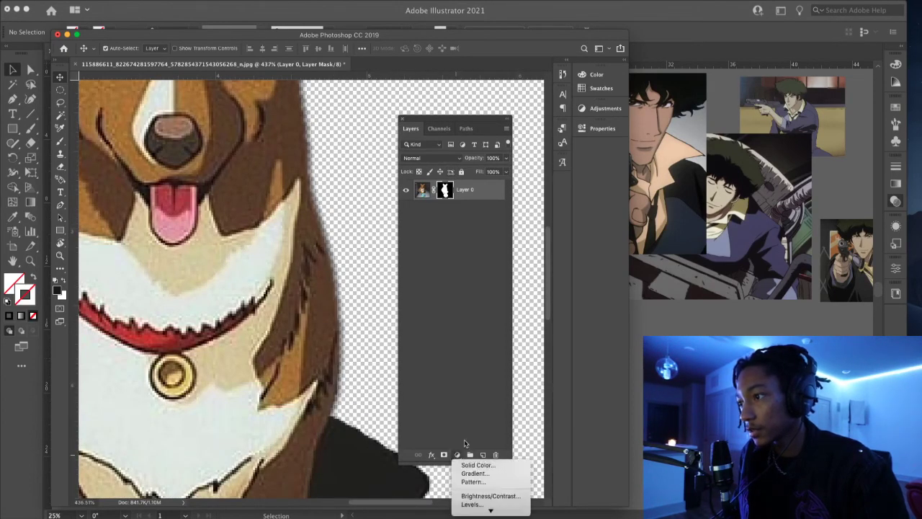
pyautogui.click(472, 465)
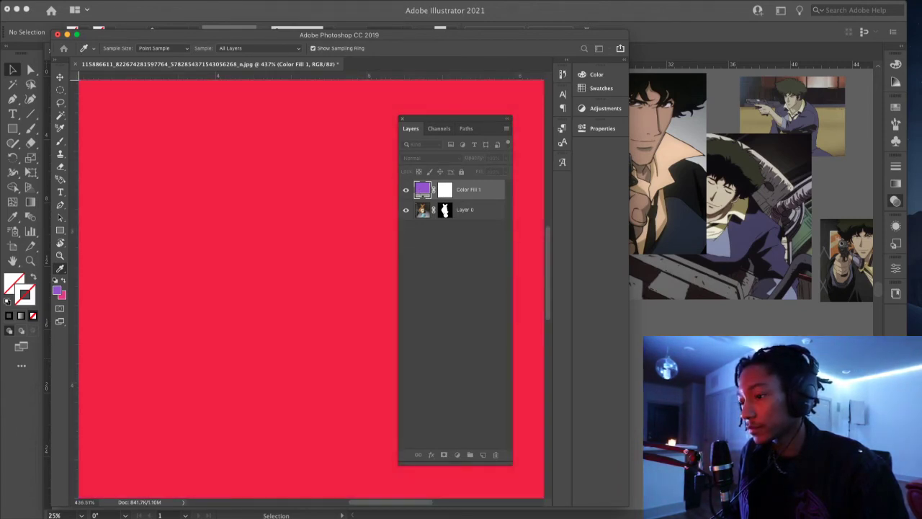
pyautogui.moveTo(469, 190); pyautogui.dragTo(464, 216)
pyautogui.scroll(-5, 333, 293)
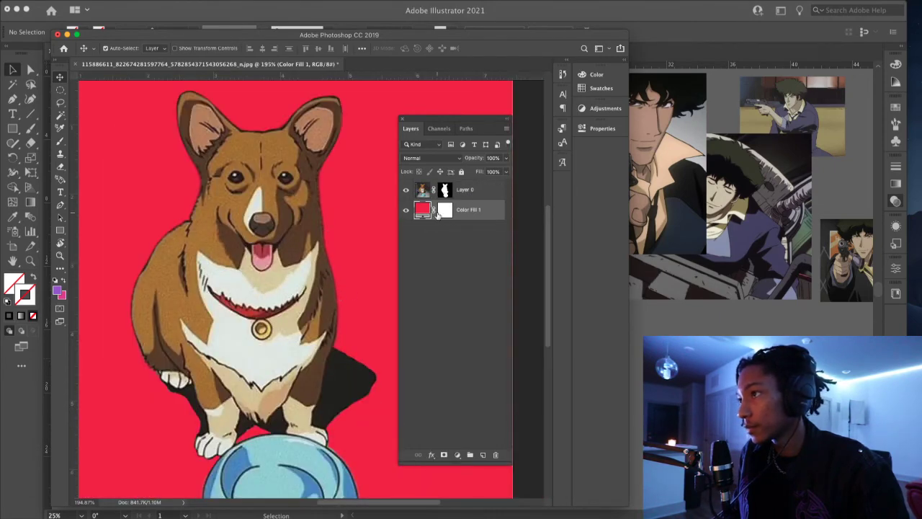
# - Select the corgi layer's mask and open the Levels adjustment for it, keeping the cutout's edge in view
pyautogui.scroll(5, 188, 217)
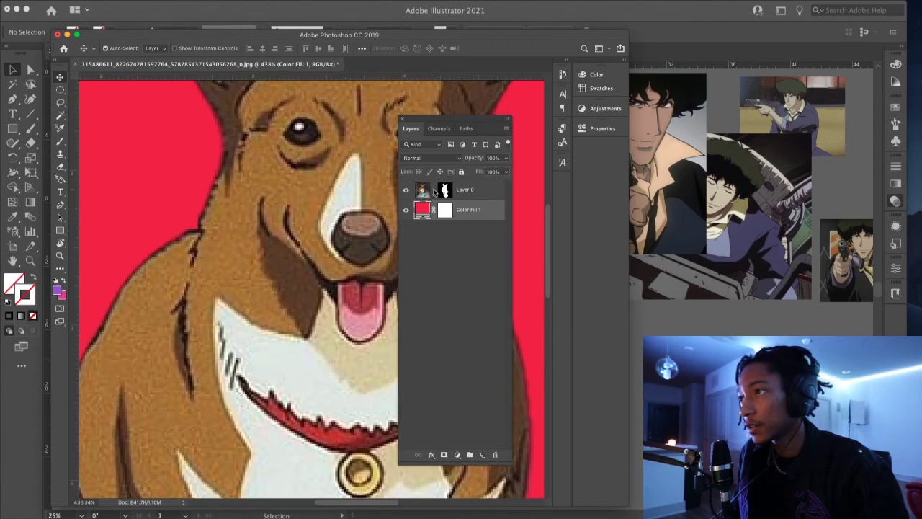
pyautogui.click(444, 191)
pyautogui.scroll(5, 328, 188)
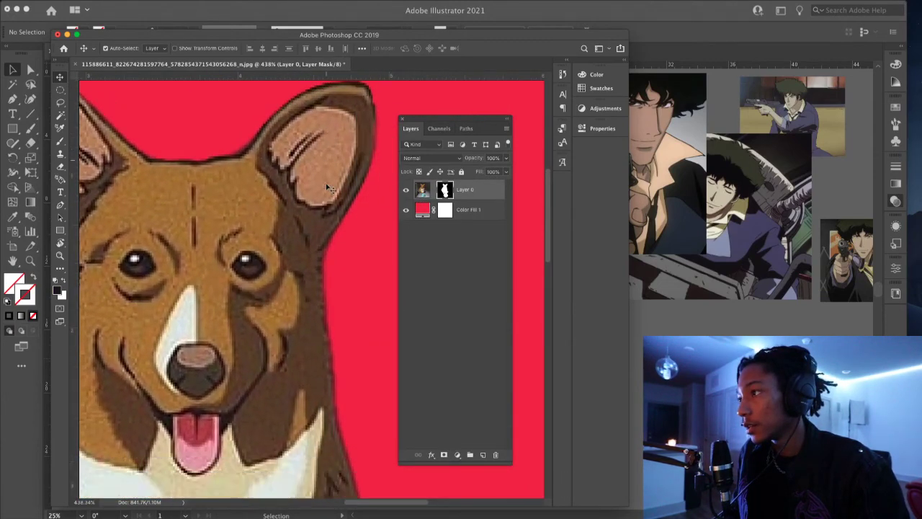
pyautogui.scroll(-5, 328, 189)
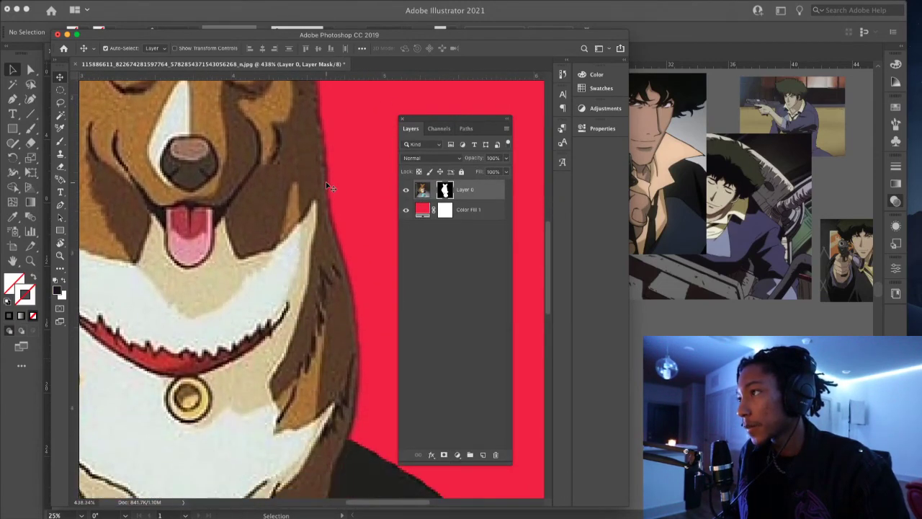
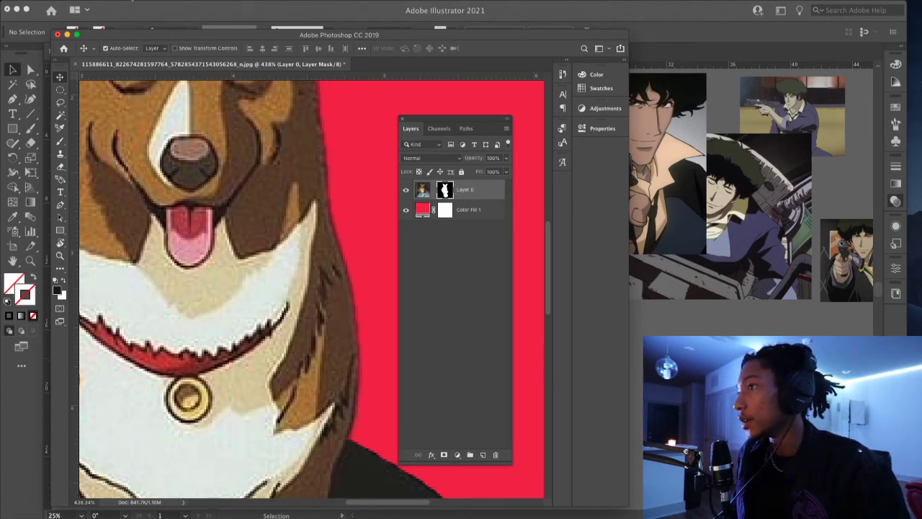
pyautogui.click(132, 0)
pyautogui.moveTo(167, 21)
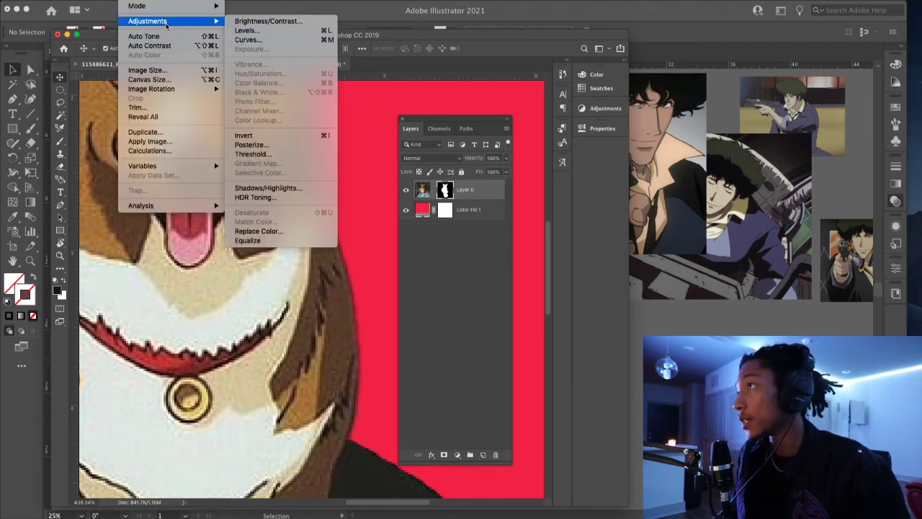
pyautogui.click(249, 31)
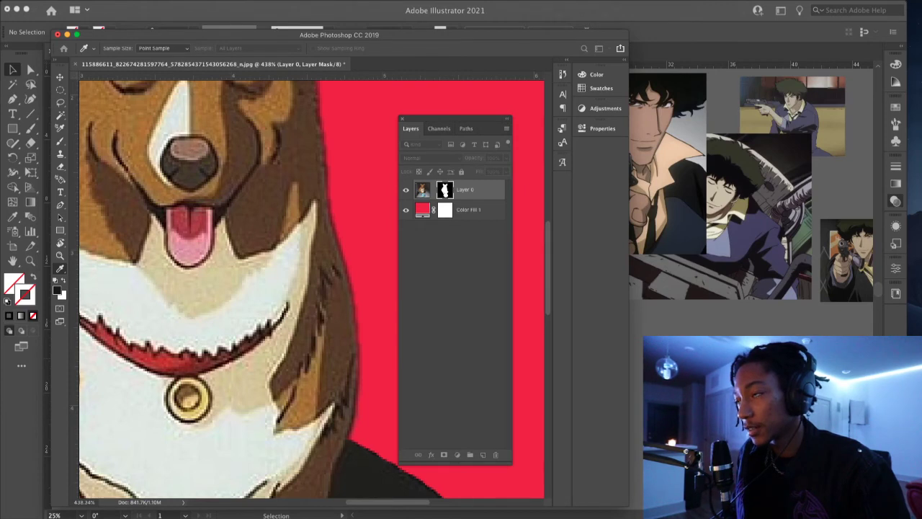
pyautogui.moveTo(692, 237); pyautogui.dragTo(508, 125)
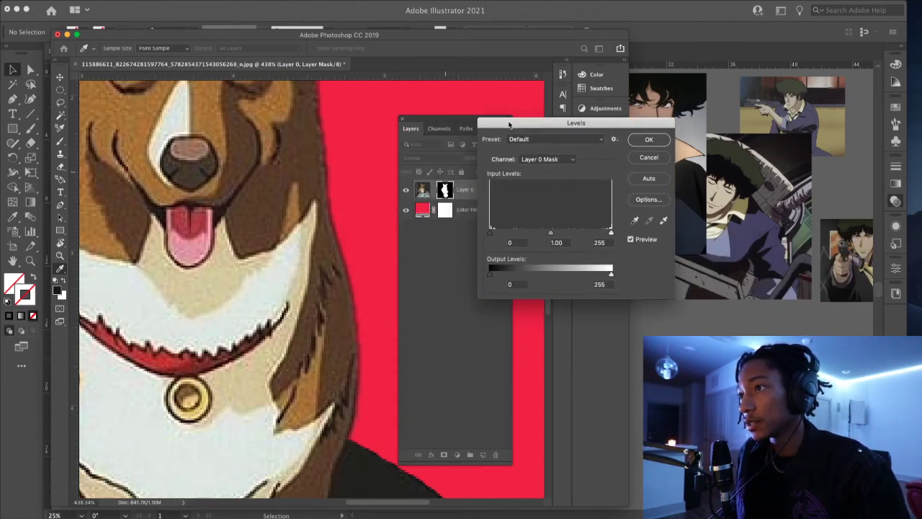
# - Sharpen the corgi mask's edge with Levels, setting the input black point to 16 and the white point to 150
pyautogui.moveTo(490, 234)
pyautogui.mouseDown()
pyautogui.moveTo(536, 233)
pyautogui.moveTo(496, 233)
pyautogui.mouseUp()
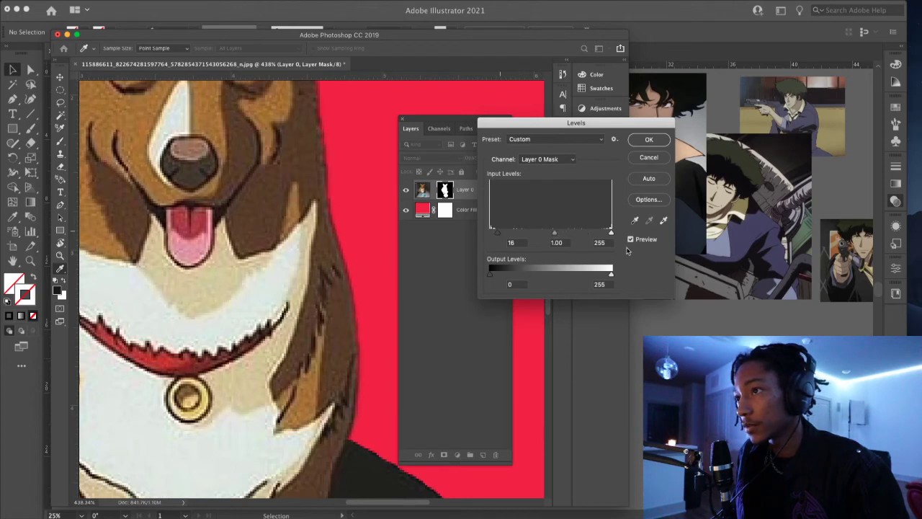
pyautogui.moveTo(611, 233); pyautogui.dragTo(507, 229)
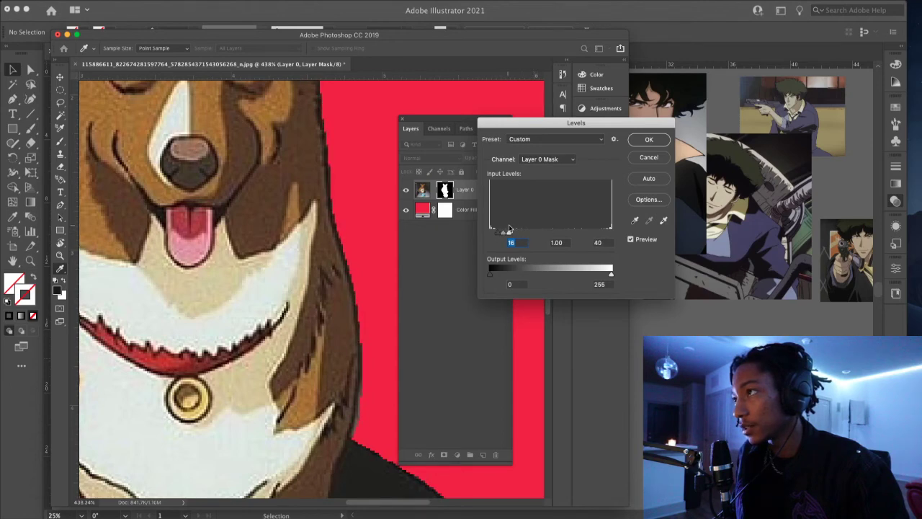
pyautogui.scroll(-10, 303, 260)
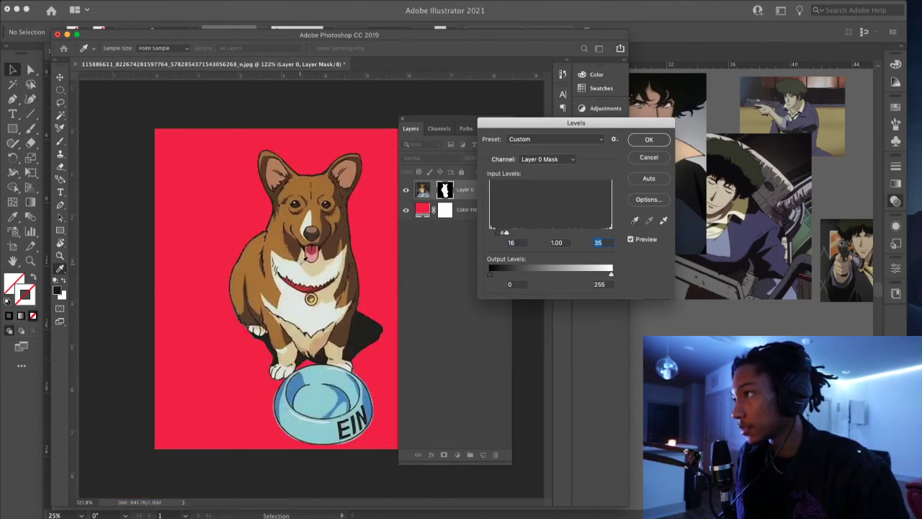
pyautogui.scroll(8, 266, 217)
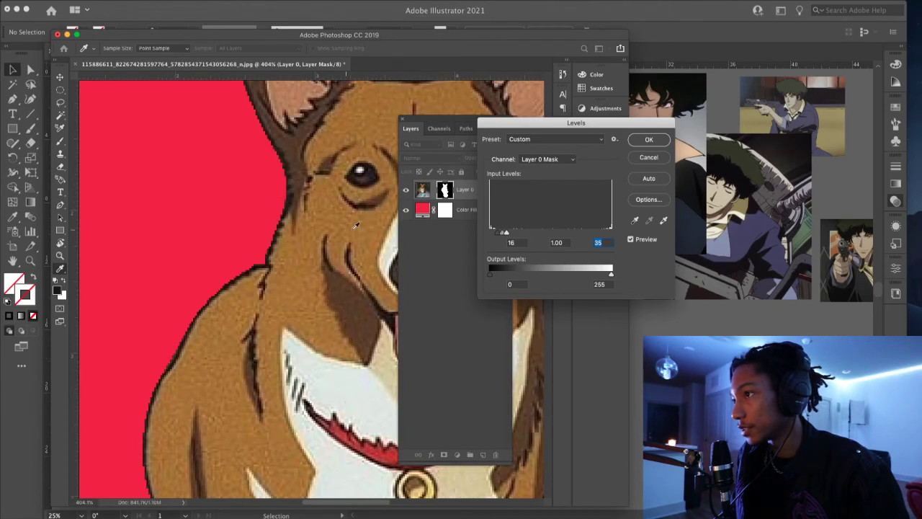
pyautogui.moveTo(530, 234); pyautogui.dragTo(550, 238)
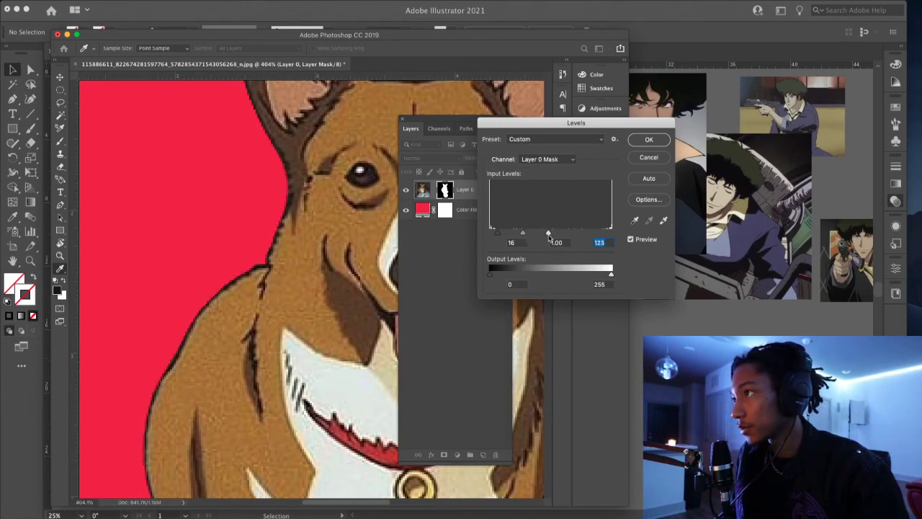
pyautogui.scroll(-8, 278, 354)
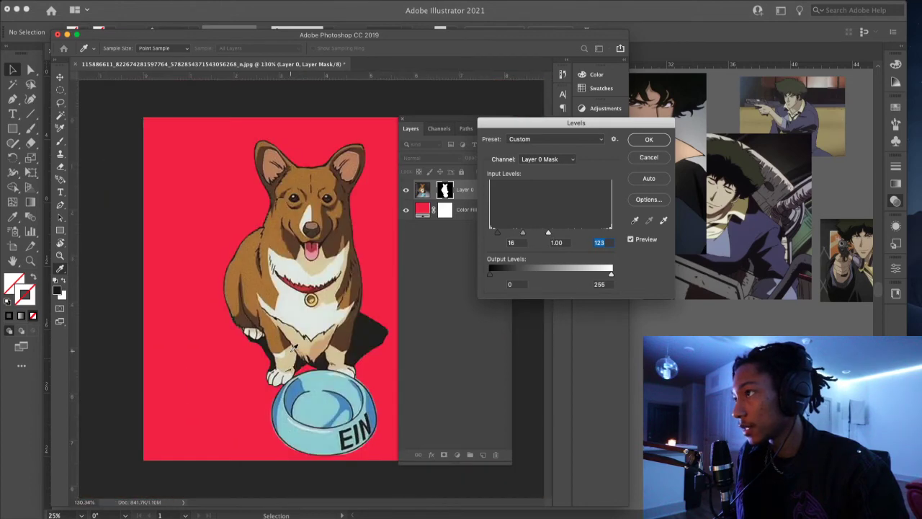
pyautogui.moveTo(550, 236); pyautogui.dragTo(595, 236)
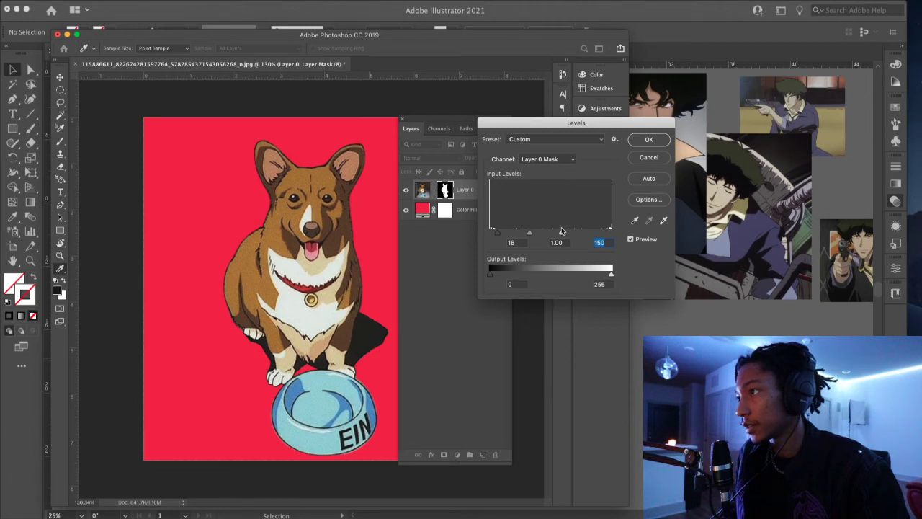
pyautogui.click(648, 139)
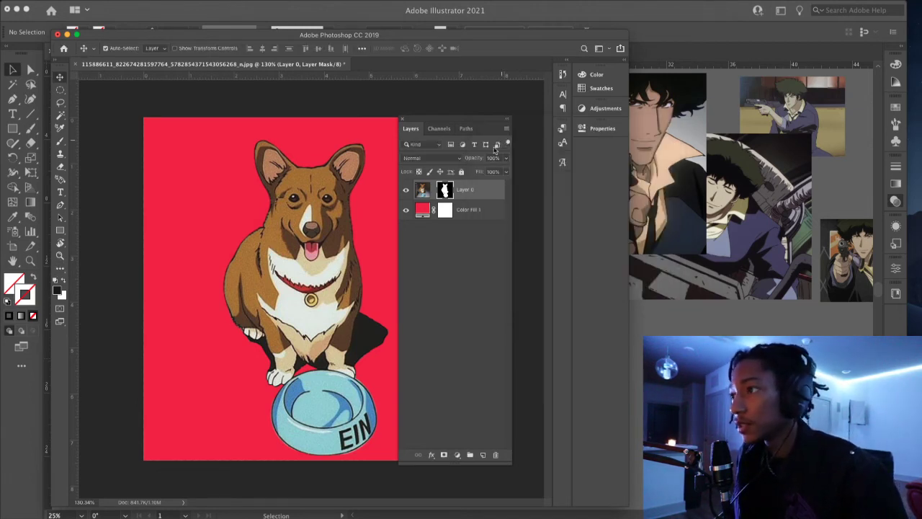
pyautogui.moveTo(312, 278); pyautogui.dragTo(339, 219)
pyautogui.press('super+z')
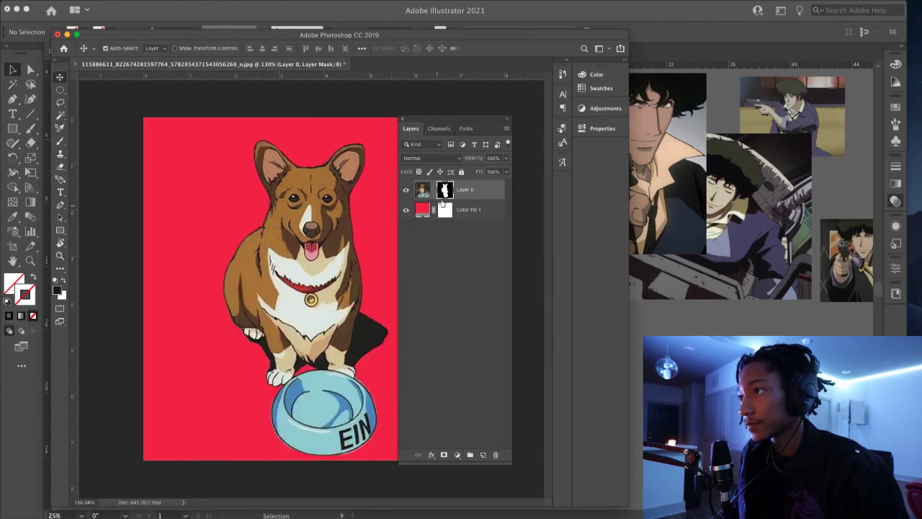
# - In the Illustrator poster, position the corgi cutout overlapping the lower edge of the upper portrait, with its bowl above the BEBOP title
pyautogui.moveTo(280, 291); pyautogui.dragTo(246, 291)
pyautogui.moveTo(246, 253); pyautogui.dragTo(246, 242)
pyautogui.moveTo(254, 286); pyautogui.dragTo(299, 285)
pyautogui.moveTo(294, 364); pyautogui.dragTo(294, 368)
pyautogui.moveTo(299, 328); pyautogui.dragTo(298, 328)
pyautogui.click(338, 300)
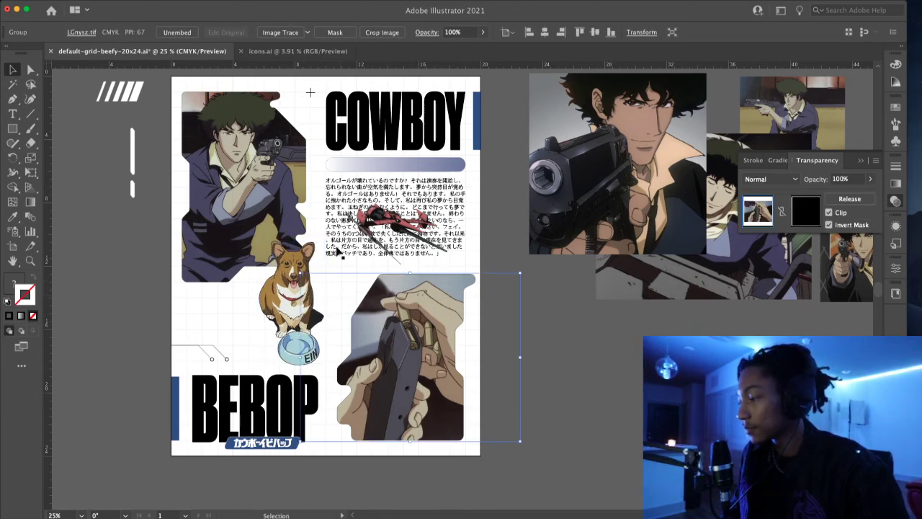
pyautogui.click(474, 238)
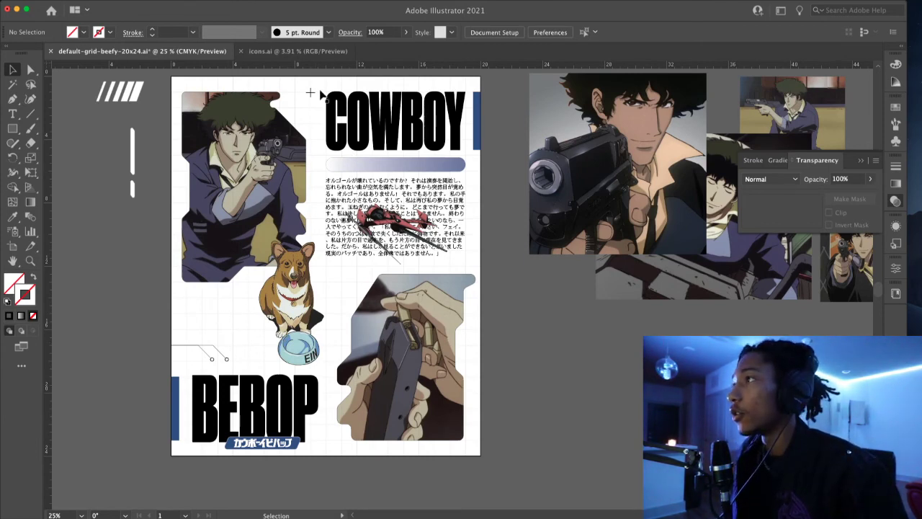
# - Shift the corgi left beneath the upper portrait and select the thin connector-line group beside its bowl
pyautogui.moveTo(294, 306); pyautogui.dragTo(246, 302)
pyautogui.click(202, 351)
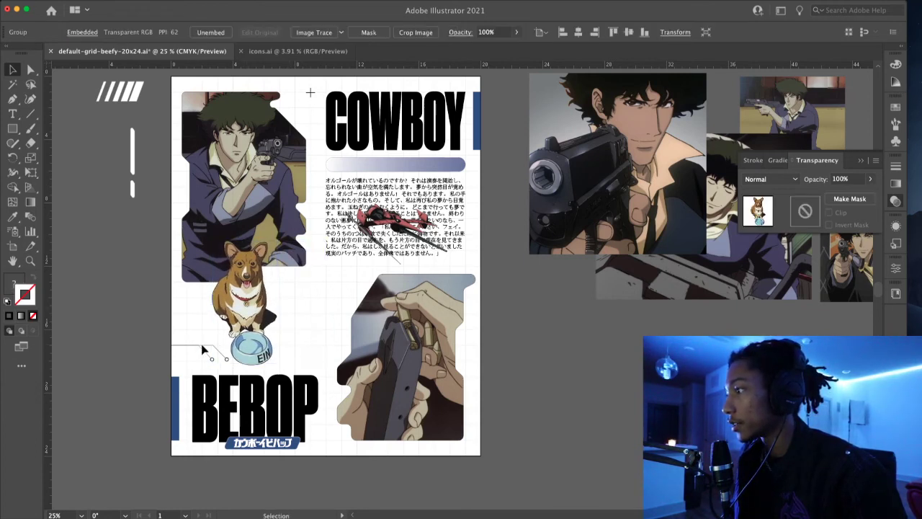
pyautogui.click(201, 348)
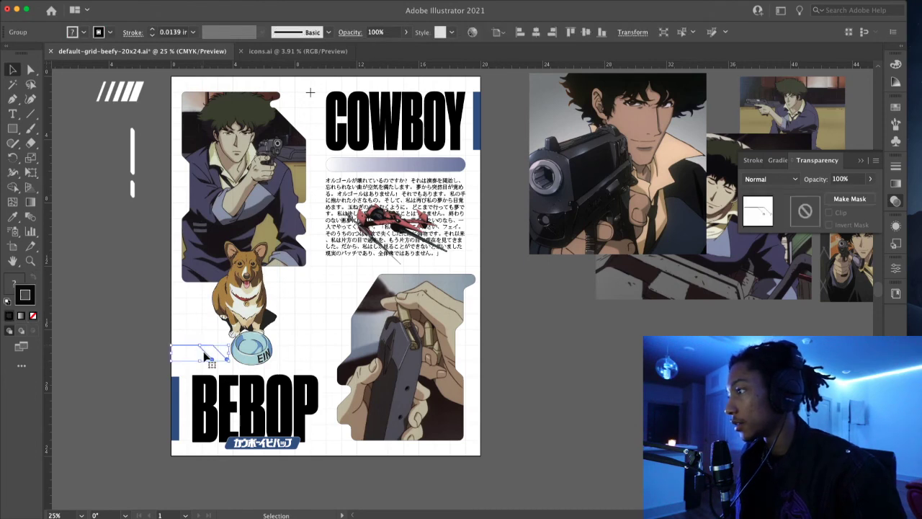
# - Move the thin connector-line group left, farther away from the corgi's bowl
pyautogui.click(212, 363)
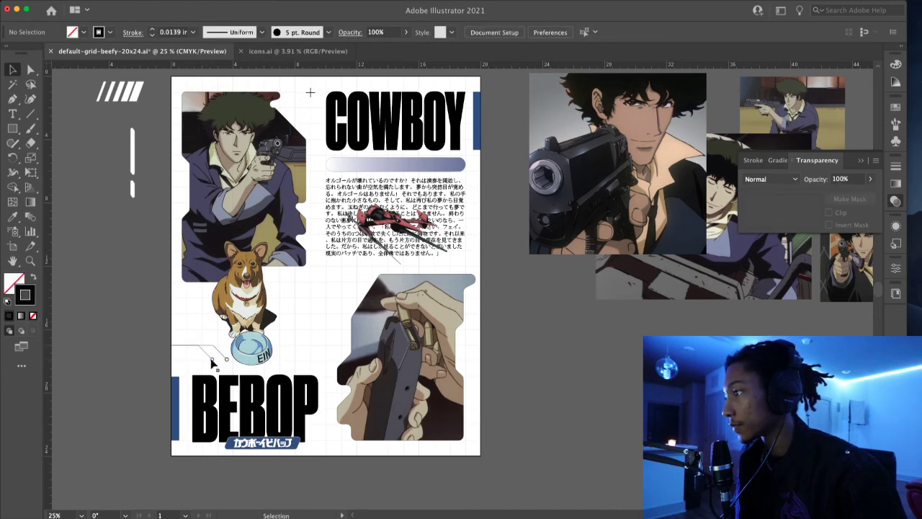
pyautogui.moveTo(210, 362); pyautogui.dragTo(203, 360)
pyautogui.click(165, 349)
# - Move the connector line's outer anchor point so the line ends exactly on the poster's left edge
pyautogui.press('a')
pyautogui.click(163, 345)
pyautogui.moveTo(163, 345); pyautogui.dragTo(170, 346)
pyautogui.click(155, 308)
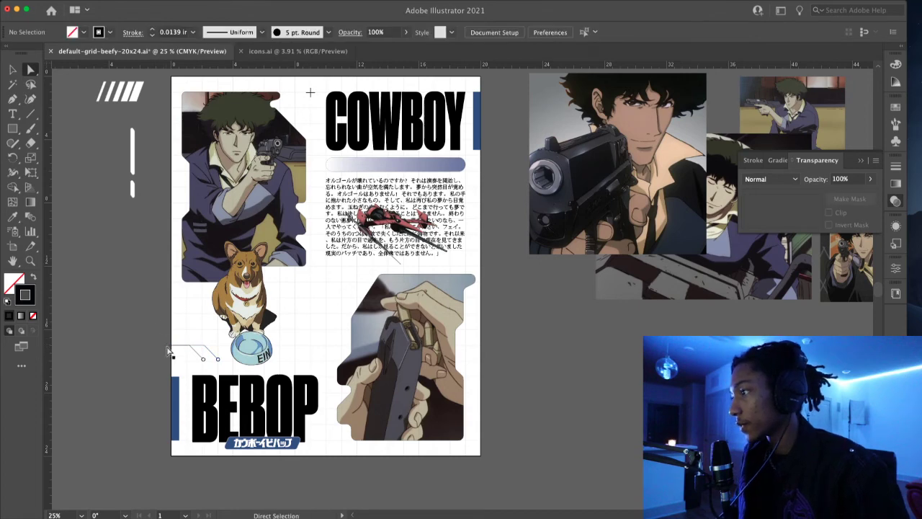
pyautogui.scroll(3, 167, 346)
pyautogui.moveTo(155, 346); pyautogui.dragTo(178, 346)
pyautogui.press('v')
pyautogui.click(157, 316)
pyautogui.scroll(5, 180, 349)
pyautogui.press('a')
pyautogui.moveTo(186, 350); pyautogui.dragTo(197, 350)
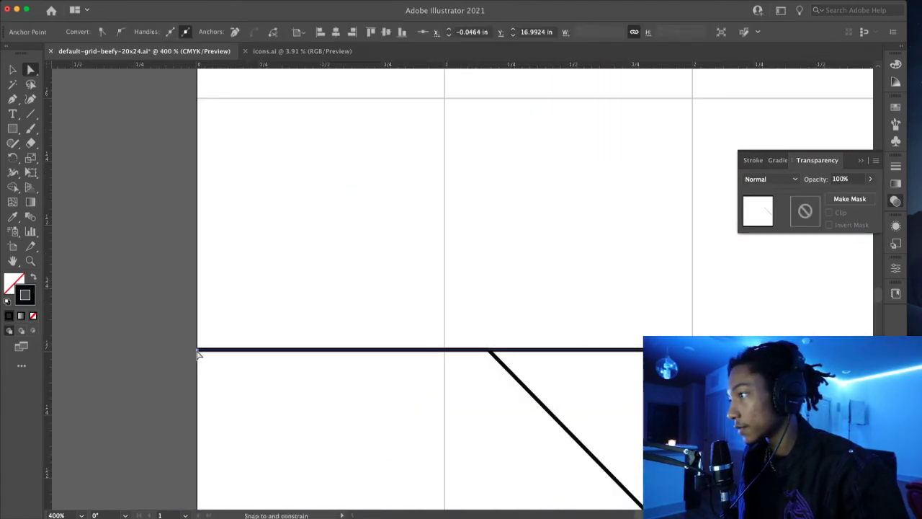
pyautogui.click(169, 343)
pyautogui.scroll(-6, 170, 346)
pyautogui.press('v')
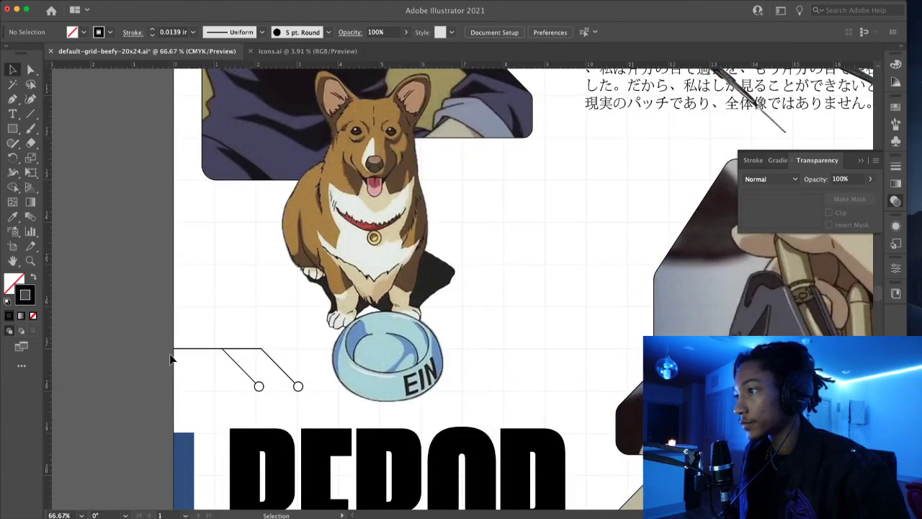
# - Ungroup the two white vertical bars beside the poster and place the long one on the upper portrait's left edge
pyautogui.scroll(-3, 171, 358)
pyautogui.scroll(1, 241, 281)
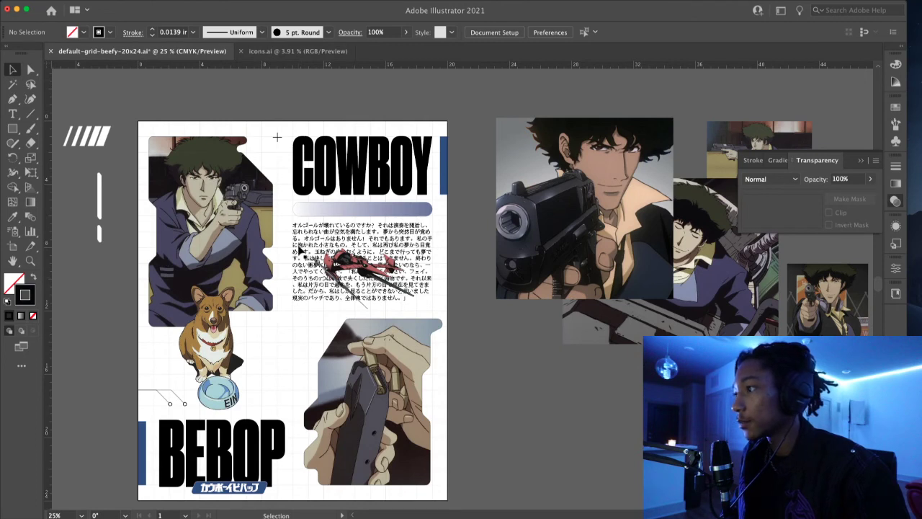
pyautogui.click(99, 197)
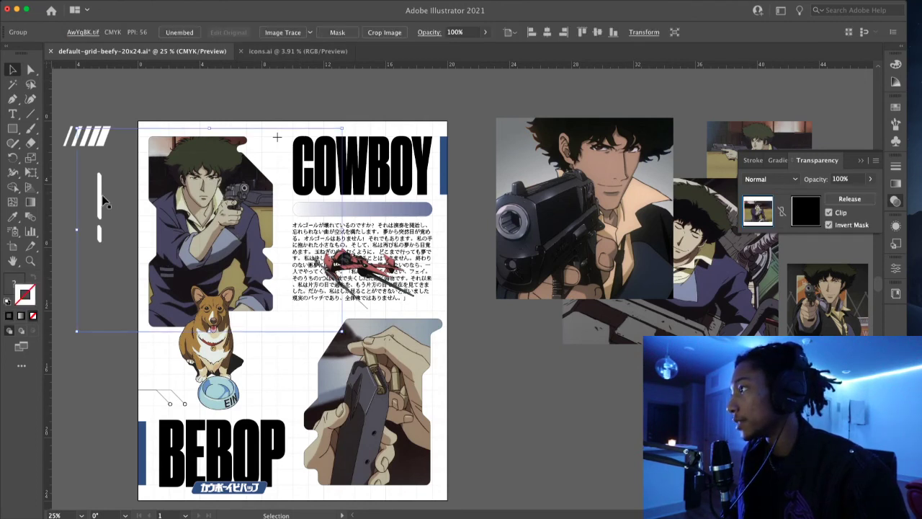
pyautogui.press('super+shift+g')
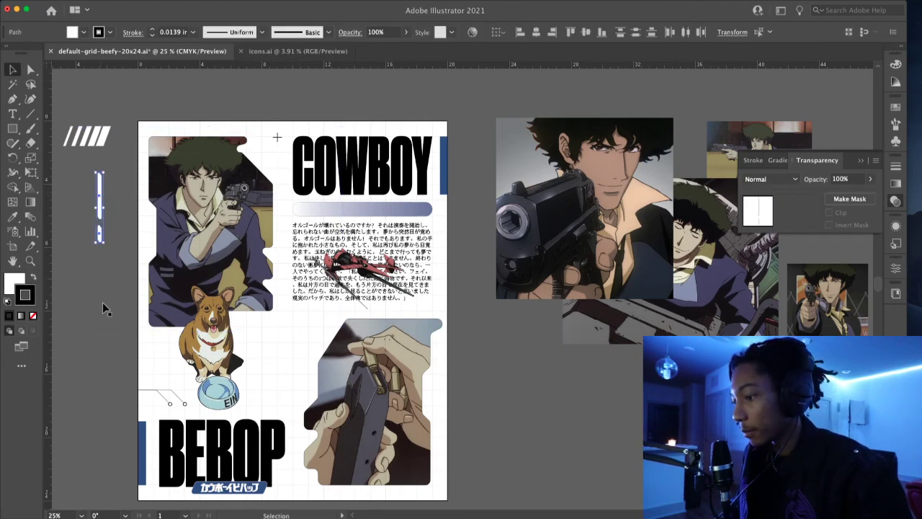
pyautogui.click(103, 303)
pyautogui.click(98, 191)
pyautogui.click(105, 195)
pyautogui.moveTo(102, 198); pyautogui.dragTo(151, 175)
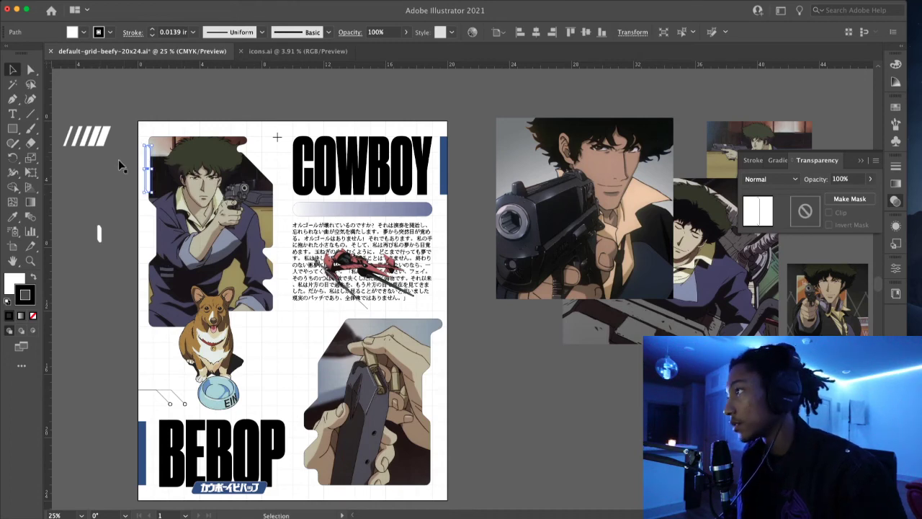
# - Place the short white bar on the right edge of the lower hands image, below its rounded corner
pyautogui.click(105, 189)
pyautogui.scroll(3, 150, 160)
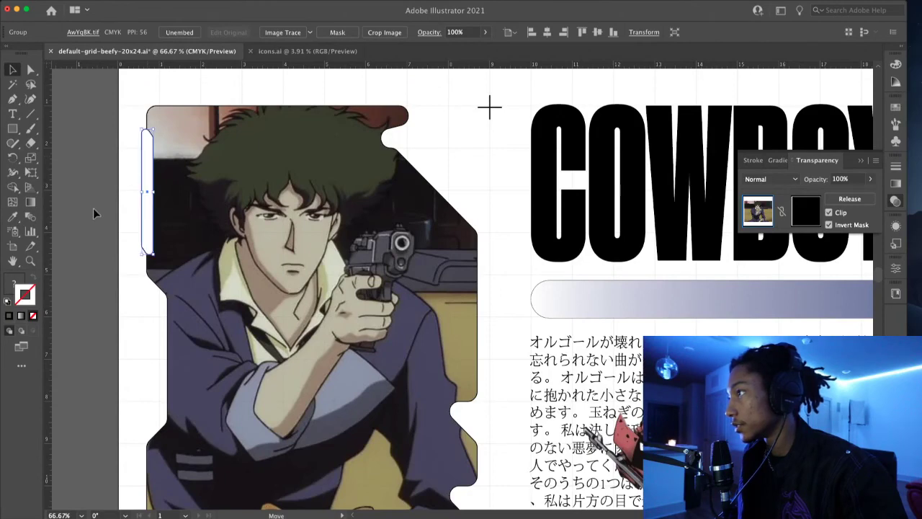
pyautogui.scroll(-3, 84, 232)
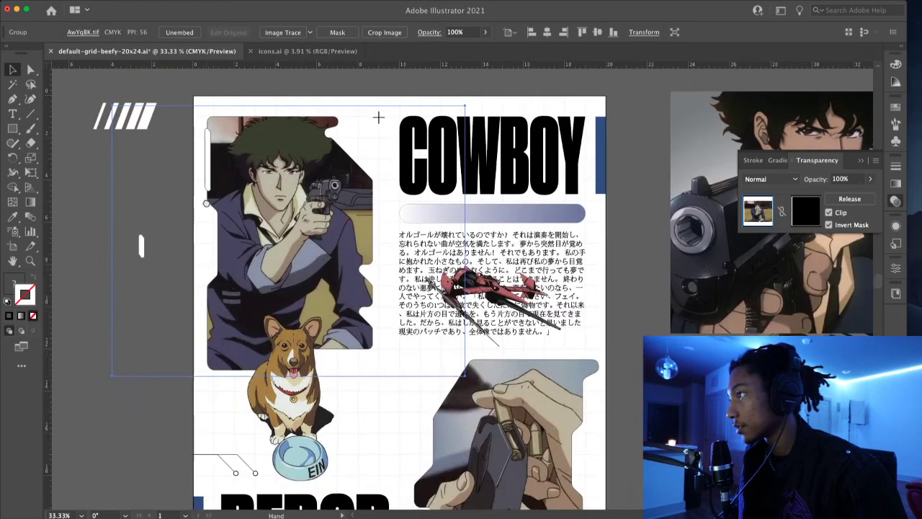
pyautogui.click(142, 246)
pyautogui.moveTo(142, 246); pyautogui.dragTo(583, 400)
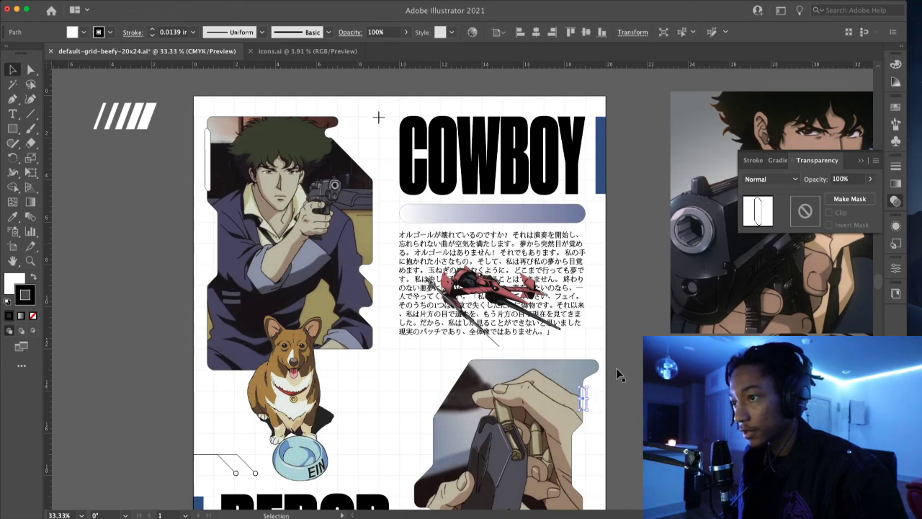
# - Examine how the short white bar sits on the hands image's edge, up close and within the whole poster
pyautogui.click(732, 308)
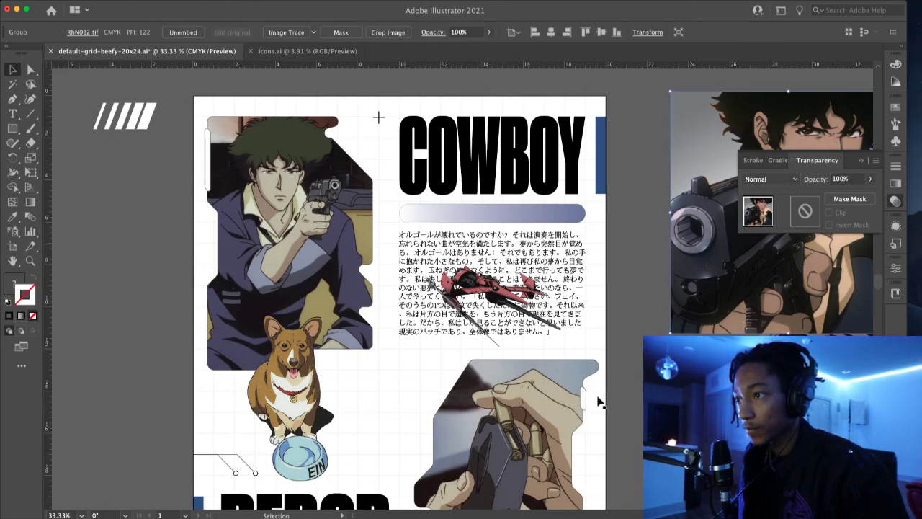
pyautogui.scroll(-5, 600, 402)
pyautogui.scroll(3, 601, 398)
pyautogui.moveTo(612, 418); pyautogui.dragTo(536, 335)
pyautogui.scroll(5, 517, 315)
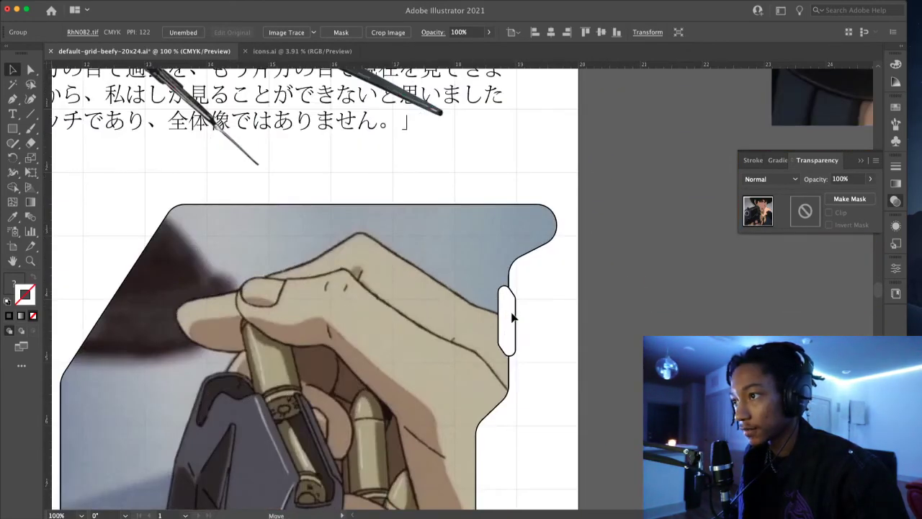
pyautogui.click(512, 318)
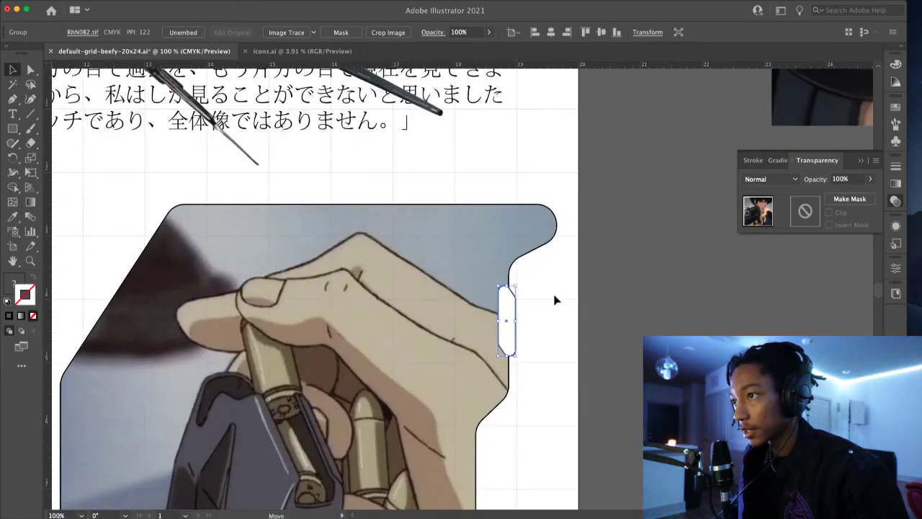
pyautogui.keyDown('shift'); pyautogui.click(466, 315); pyautogui.keyUp('shift')
pyautogui.scroll(-2, 466, 315)
pyautogui.scroll(-2, 466, 315)
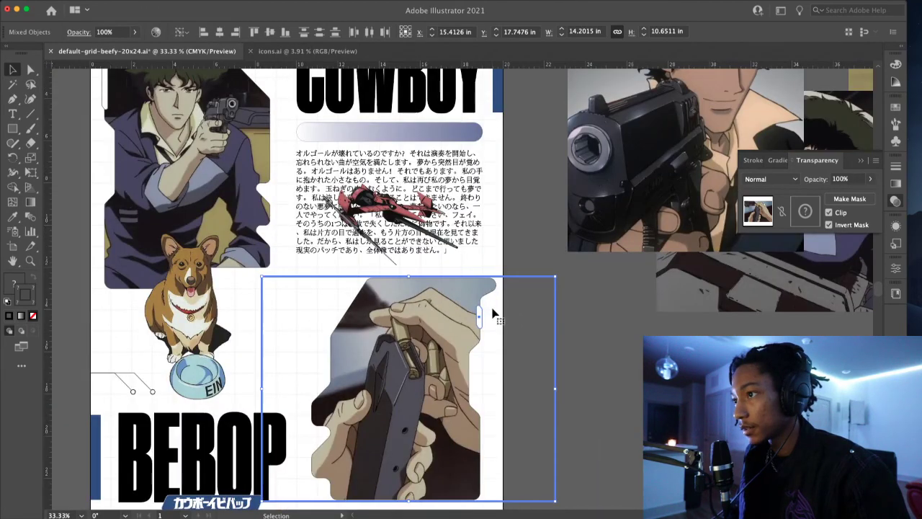
pyautogui.scroll(-1, 491, 323)
pyautogui.click(552, 341)
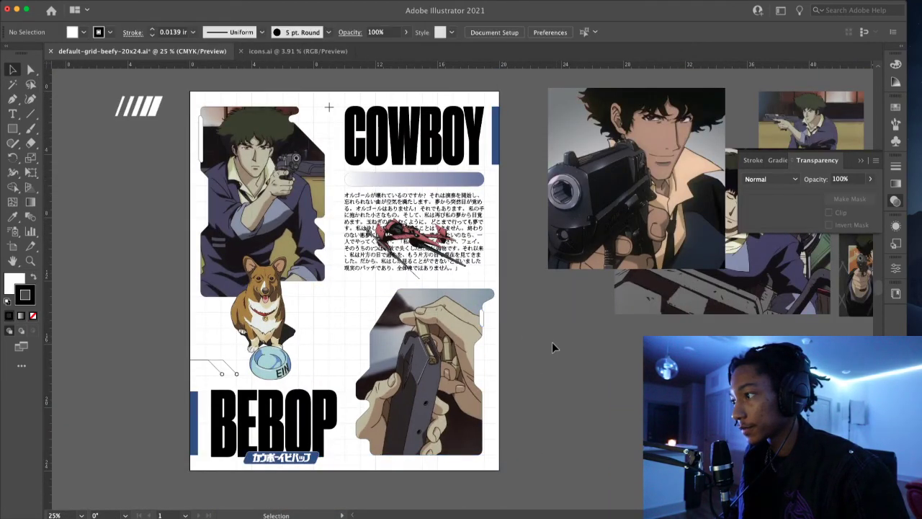
pyautogui.scroll(1, 552, 341)
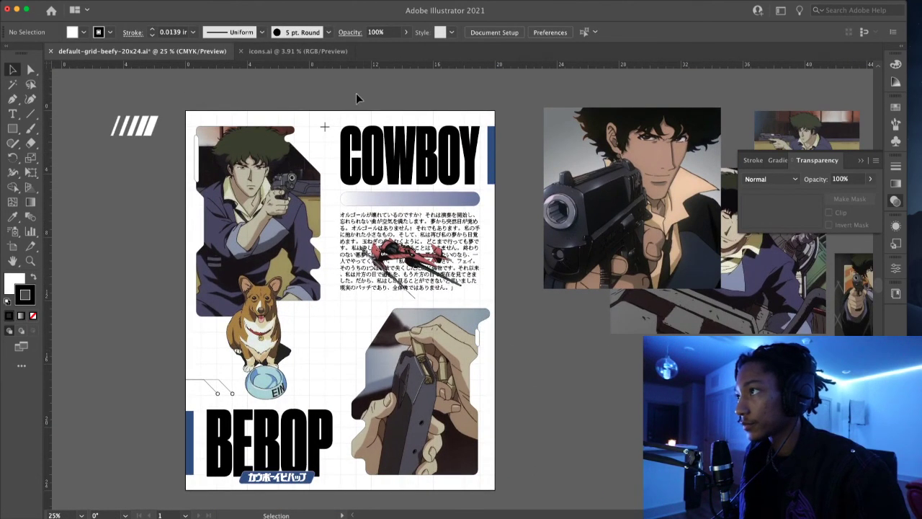
# - Copy the wireframe globe from icons.ai and paste it into the poster document beside the artboard
pyautogui.click(298, 51)
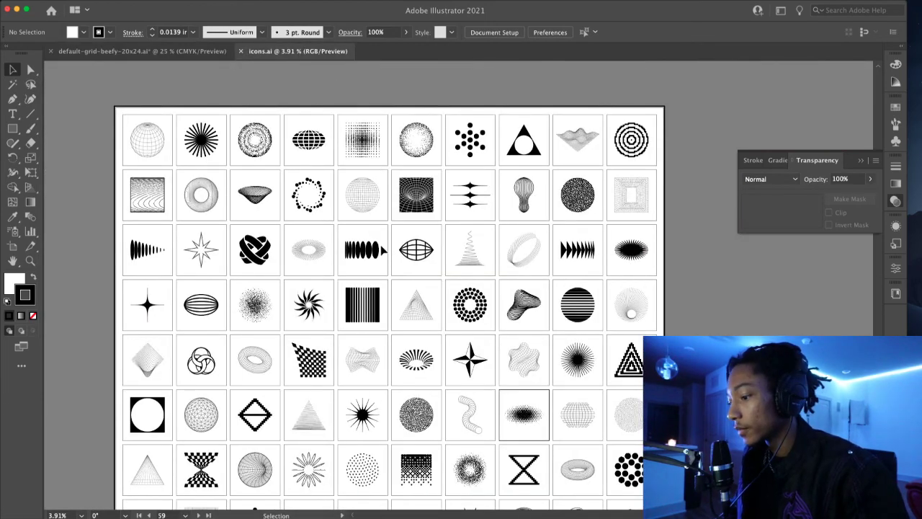
pyautogui.moveTo(288, 339); pyautogui.dragTo(292, 113)
pyautogui.moveTo(417, 219); pyautogui.dragTo(413, 442)
pyautogui.click(148, 173)
pyautogui.click(144, 50)
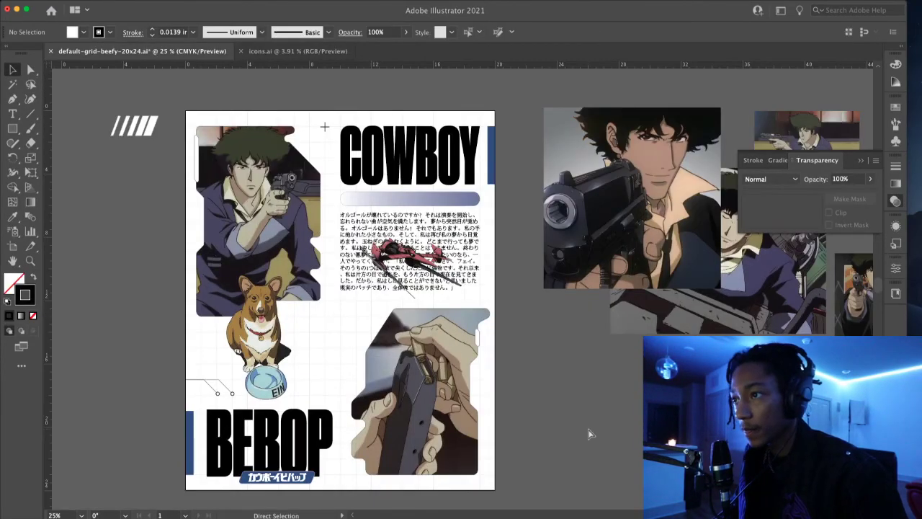
pyautogui.hotkey('ctrl', 'v')
pyautogui.moveTo(515, 314)
pyautogui.mouseDown()
pyautogui.moveTo(579, 289)
pyautogui.moveTo(692, 329)
pyautogui.moveTo(525, 315)
pyautogui.mouseUp()
# - Expand the wireframe globe's fill and stroke into shapes
pyautogui.click(121, 1)
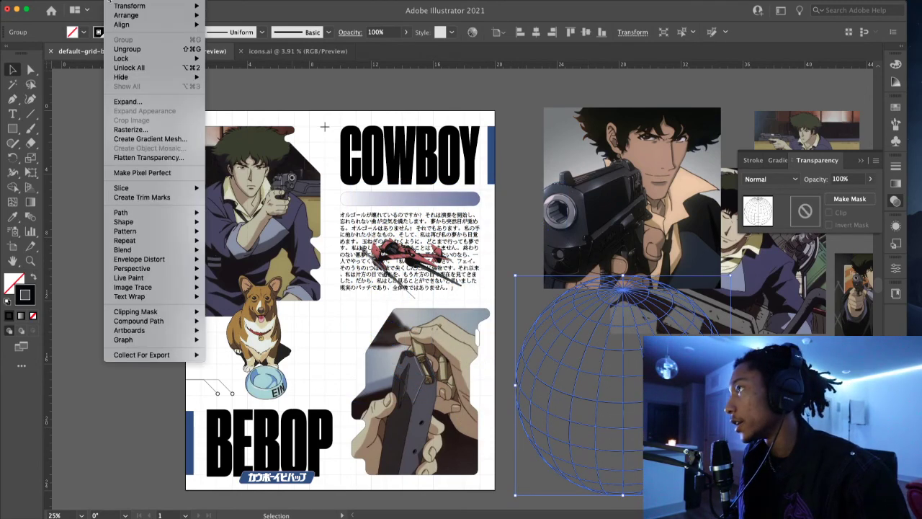
pyautogui.click(149, 100)
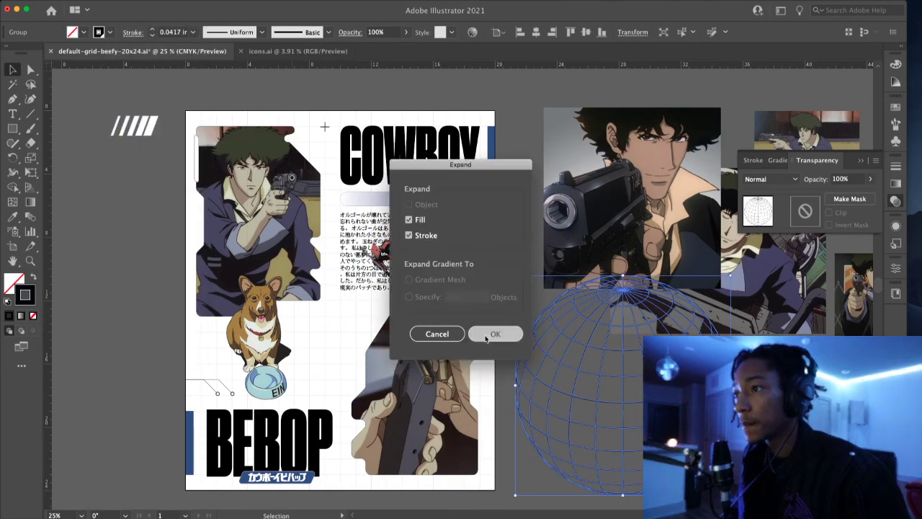
pyautogui.click(495, 333)
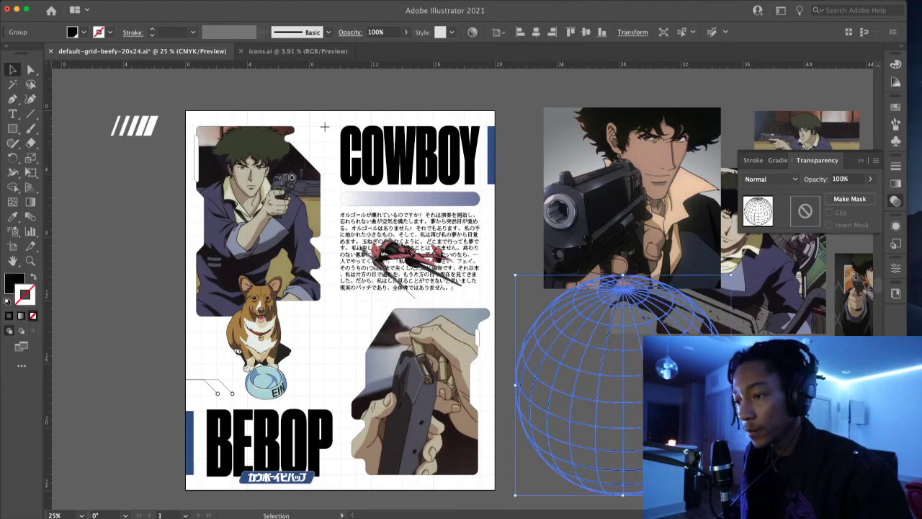
pyautogui.click(764, 403)
pyautogui.moveTo(764, 404); pyautogui.dragTo(619, 355)
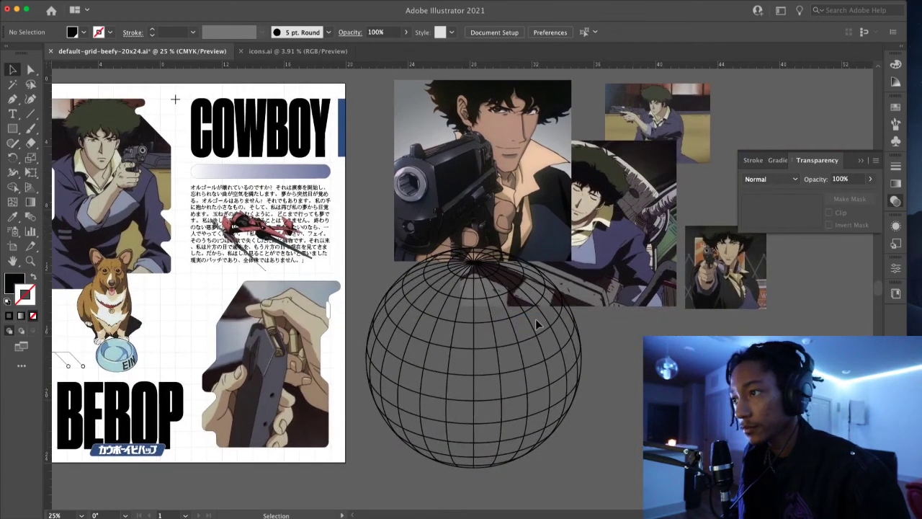
# - Try backing the globe with a circle filled in the grey-blue sampled from the hands image
pyautogui.press('l')
pyautogui.moveTo(473, 363); pyautogui.dragTo(557, 473)
pyautogui.press('i')
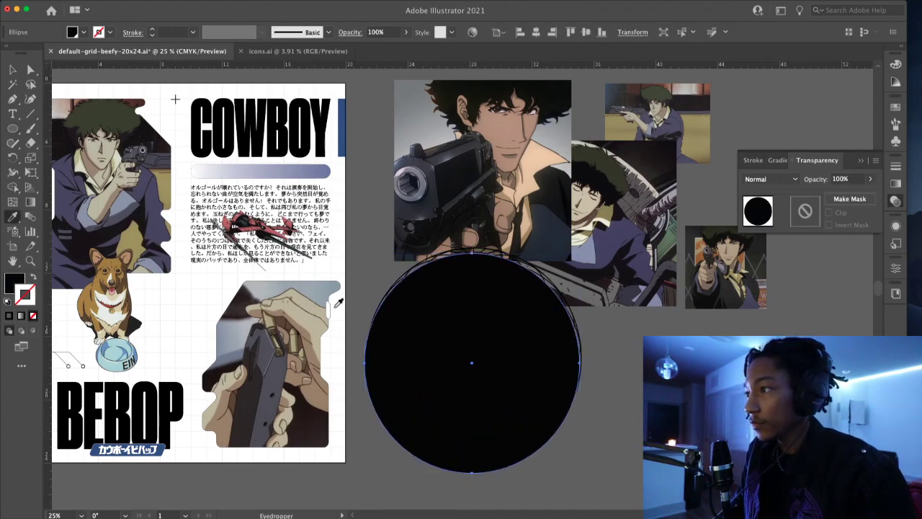
pyautogui.click(342, 310)
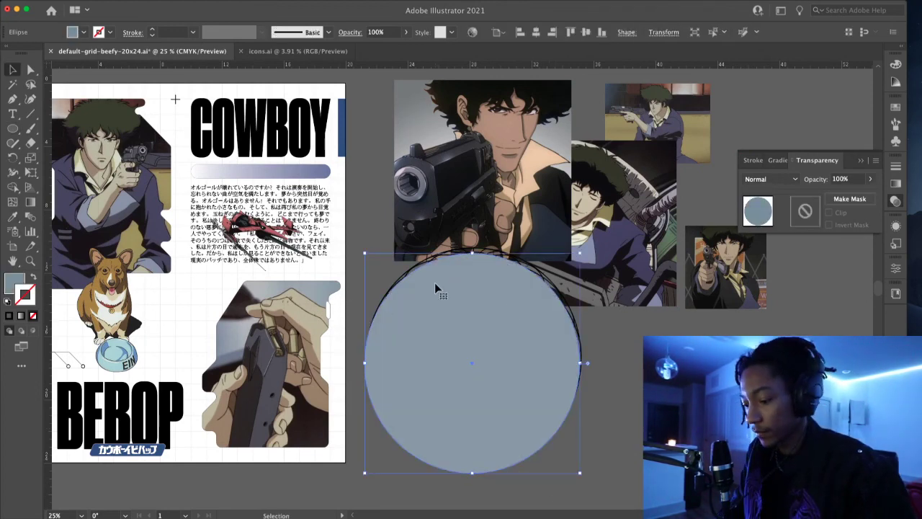
pyautogui.press('a')
pyautogui.hotkey('shift', 'x')
pyautogui.press('super+x')
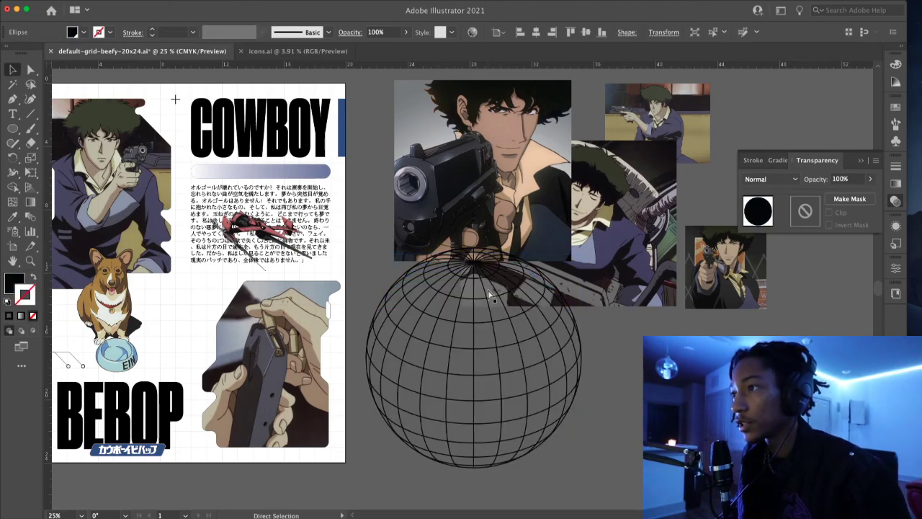
# - Undo the trial circle and the globe's expansion
pyautogui.click(481, 319)
pyautogui.press('super+z')
pyautogui.press('super+shift+z')
pyautogui.scroll(4, 493, 328)
pyautogui.scroll(-5, 492, 328)
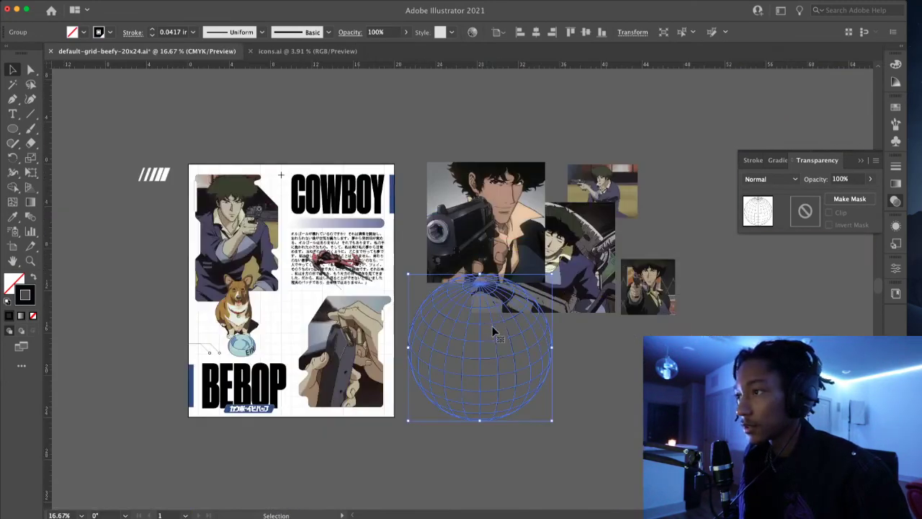
# - Move the reference images up, clear of the wireframe globe
pyautogui.click(545, 364)
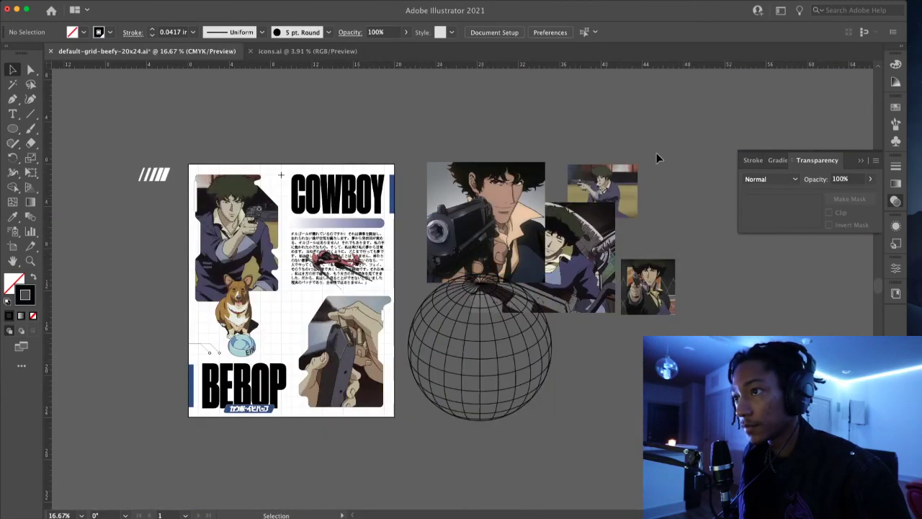
pyautogui.moveTo(547, 278); pyautogui.dragTo(547, 194)
pyautogui.click(576, 317)
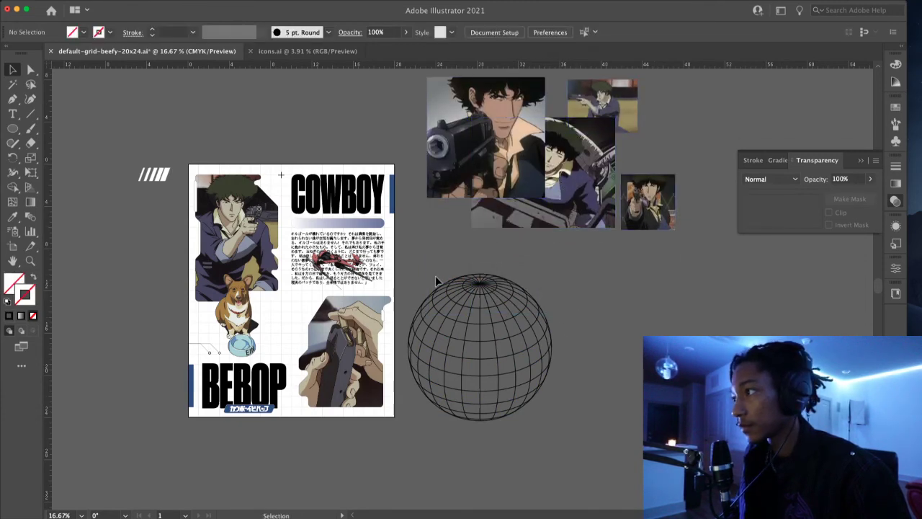
# - Draw a circle covering the wireframe globe and give it a white fill with no stroke
pyautogui.press('l')
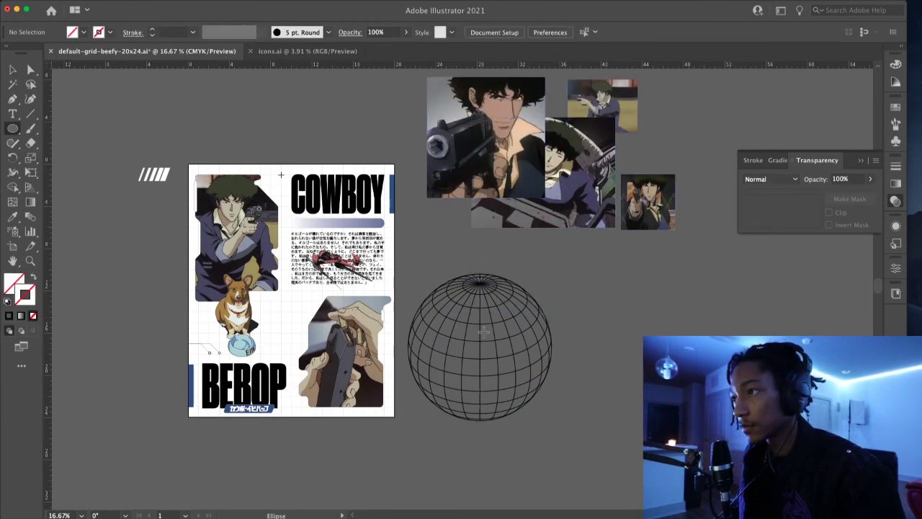
pyautogui.moveTo(479, 351); pyautogui.dragTo(512, 421)
pyautogui.press('i')
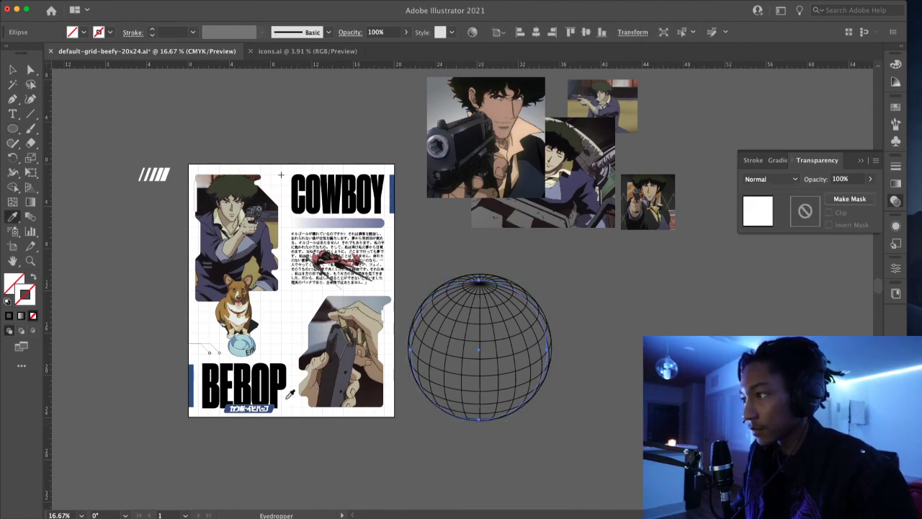
pyautogui.click(290, 336)
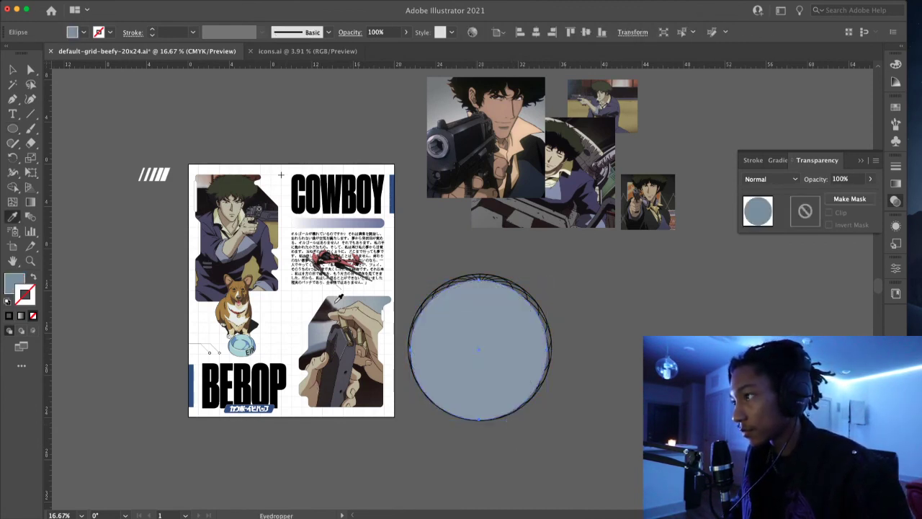
pyautogui.click(289, 198)
pyautogui.hotkey('shift', 'x')
pyautogui.press('v')
pyautogui.click(7, 302)
pyautogui.press('/')
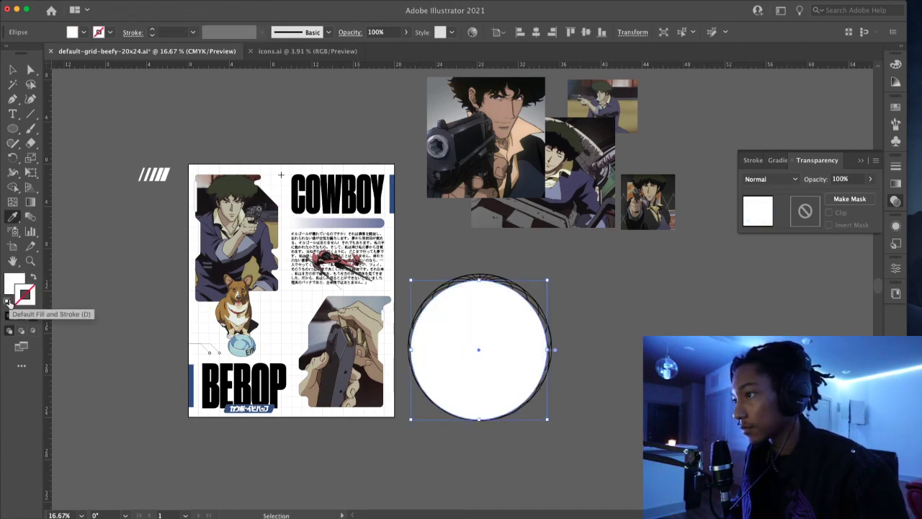
# - Send the white circle behind the wireframe globe and stretch it until it matches the globe's outline
pyautogui.scroll(3, 479, 282)
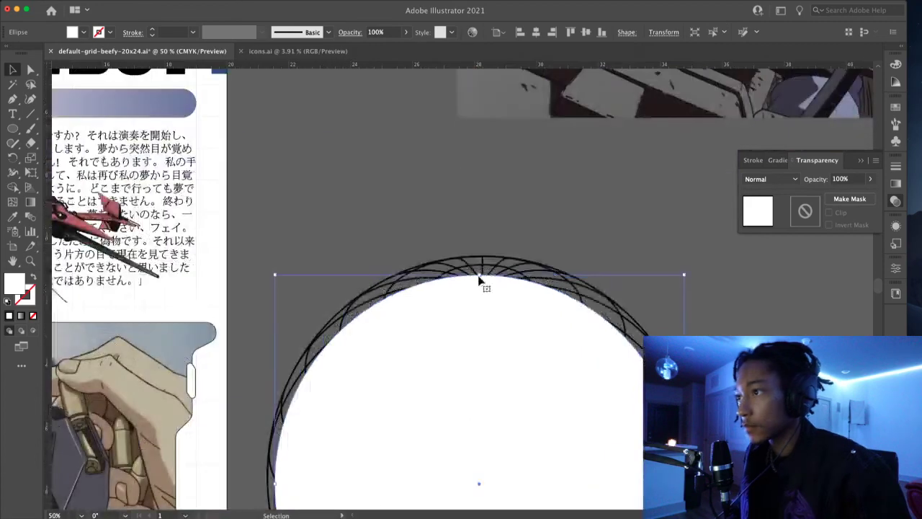
pyautogui.moveTo(480, 274); pyautogui.dragTo(482, 256)
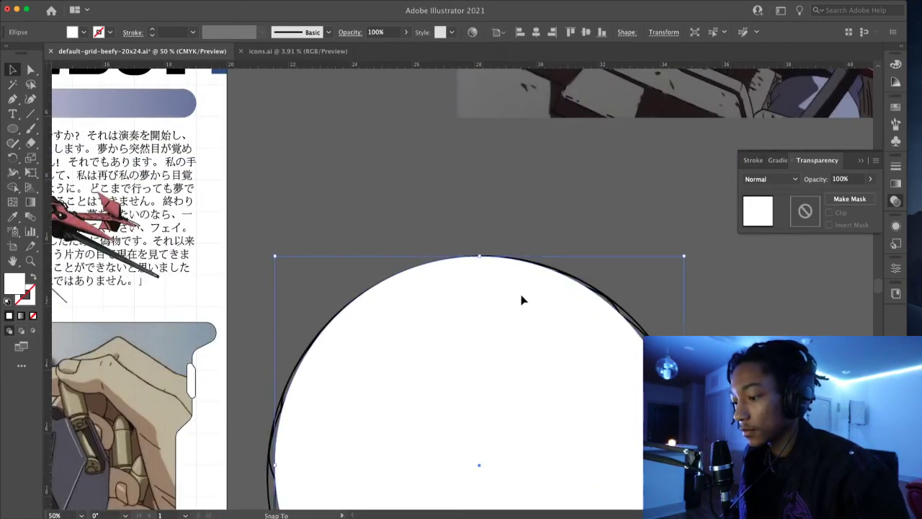
pyautogui.press('super+shift+bracketleft')
pyautogui.scroll(-8, 542, 326)
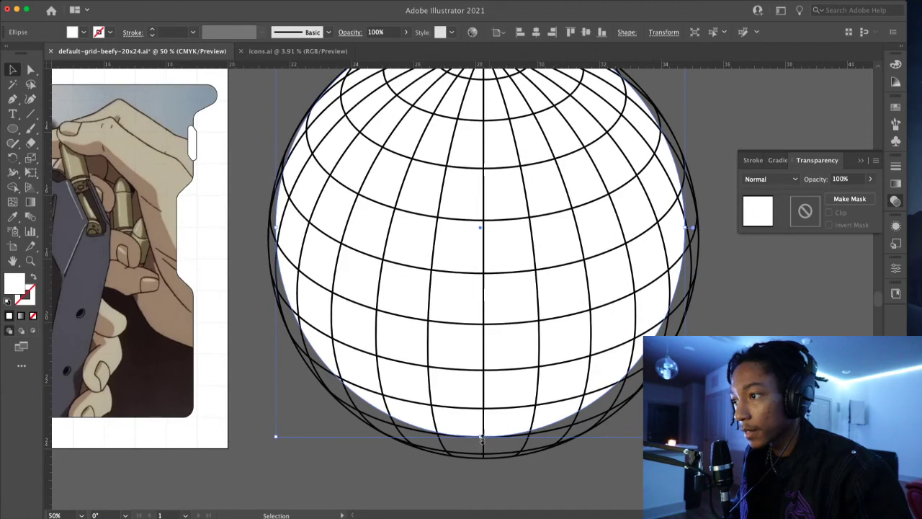
pyautogui.moveTo(481, 437); pyautogui.dragTo(484, 461)
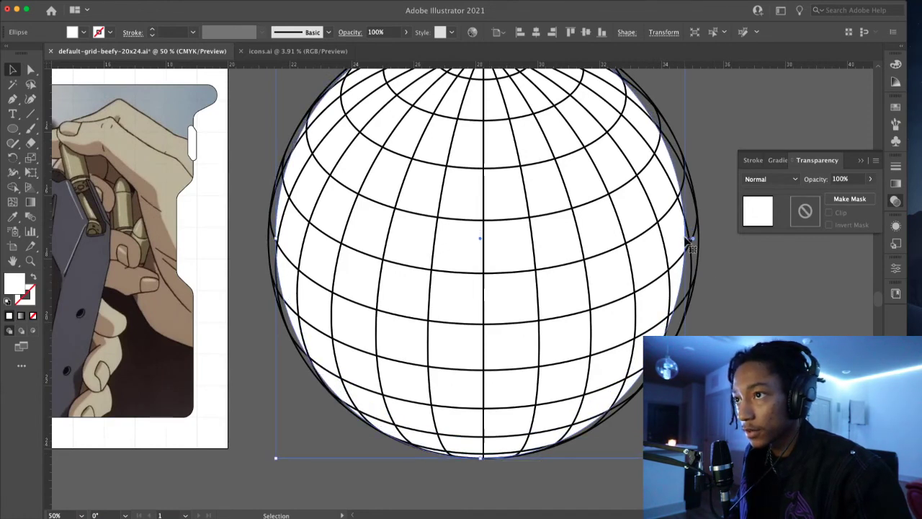
pyautogui.moveTo(685, 240)
pyautogui.mouseDown()
pyautogui.moveTo(709, 241)
pyautogui.moveTo(701, 240)
pyautogui.mouseUp()
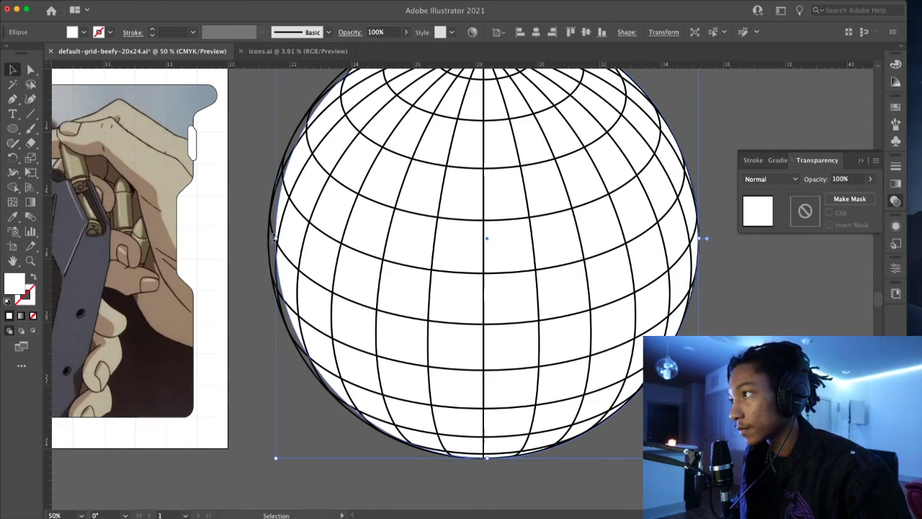
pyautogui.moveTo(276, 240); pyautogui.dragTo(274, 245)
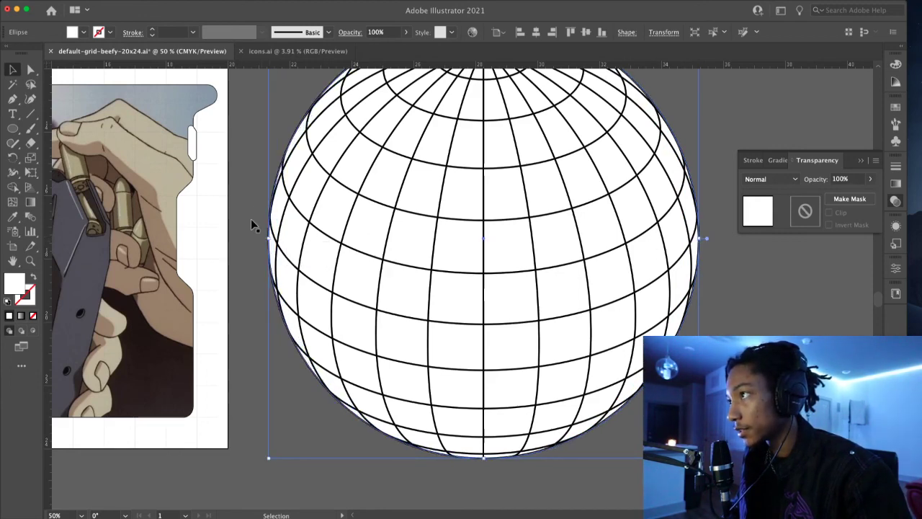
pyautogui.click(248, 214)
# - Group the globe with its white circle, scale it down and move it onto the poster
pyautogui.scroll(-2, 248, 214)
pyautogui.click(439, 208)
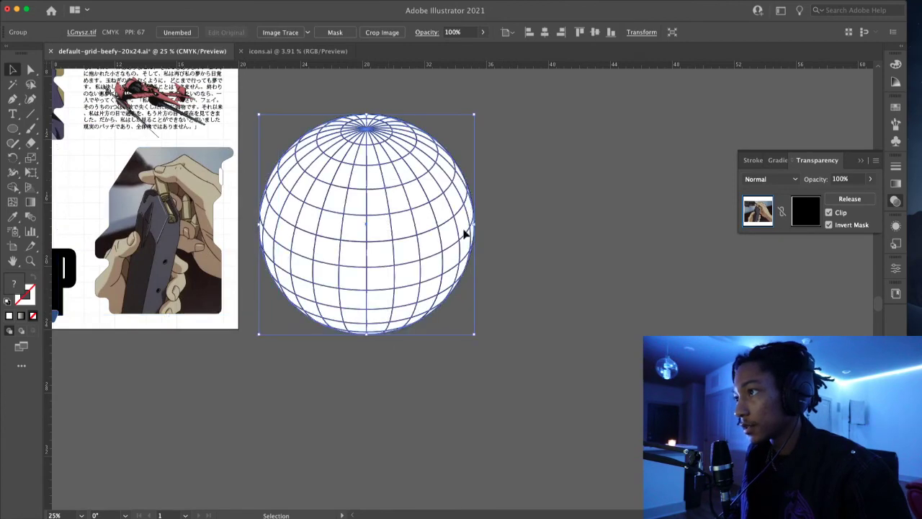
pyautogui.press('super+g')
pyautogui.moveTo(300, 227); pyautogui.dragTo(440, 260)
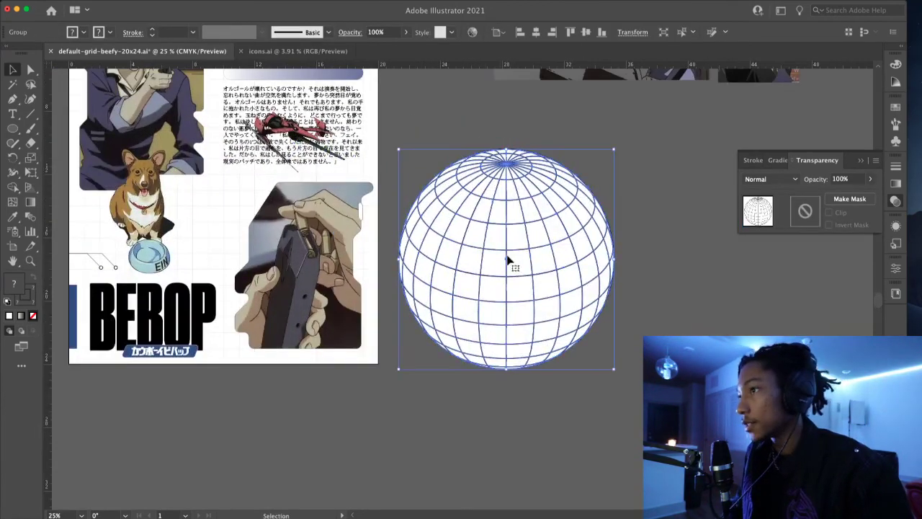
pyautogui.moveTo(505, 258); pyautogui.dragTo(263, 181)
pyautogui.moveTo(350, 177); pyautogui.dragTo(211, 153)
pyautogui.moveTo(174, 198); pyautogui.dragTo(235, 234)
pyautogui.scroll(-2, 244, 199)
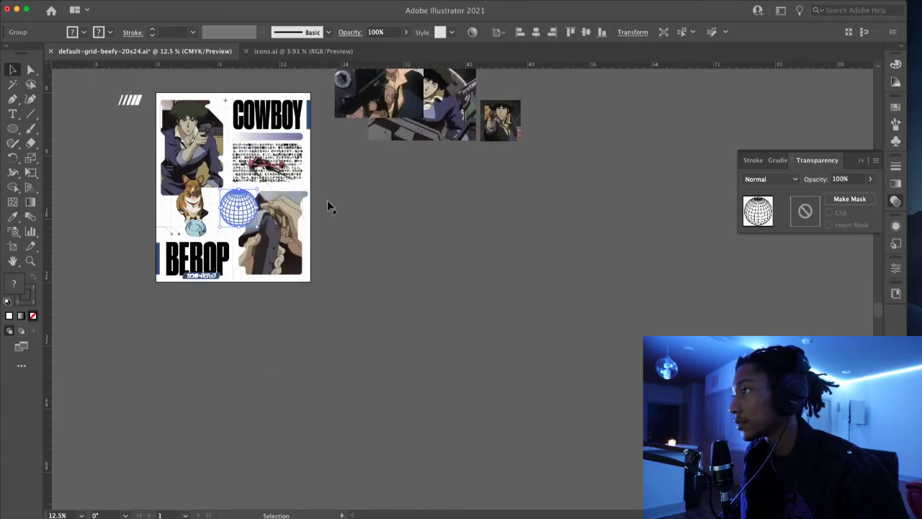
# - Position the globe between the corgi and the hands image, overlapping the hands image's upper corner
pyautogui.click(316, 200)
pyautogui.scroll(2, 233, 198)
pyautogui.moveTo(273, 211); pyautogui.dragTo(259, 178)
pyautogui.scroll(5, 258, 128)
pyautogui.moveTo(304, 231); pyautogui.dragTo(305, 160)
pyautogui.moveTo(242, 275); pyautogui.dragTo(308, 333)
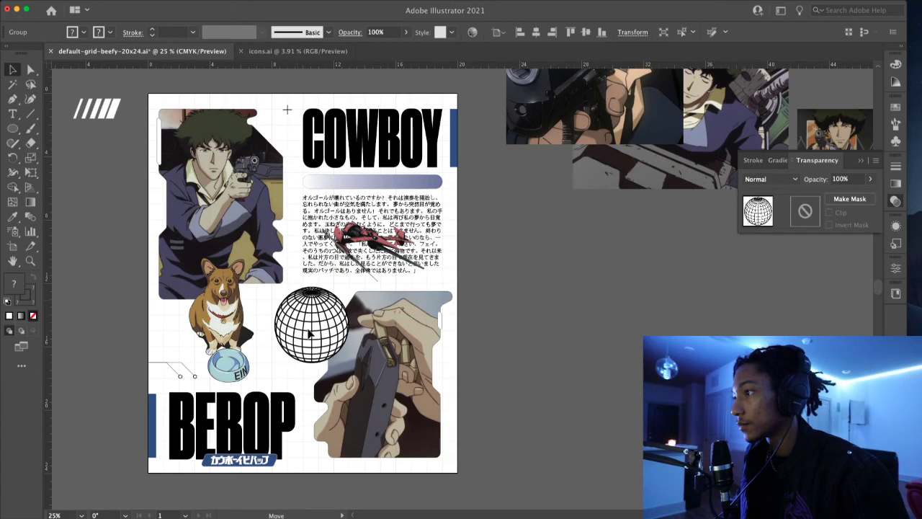
pyautogui.click(480, 320)
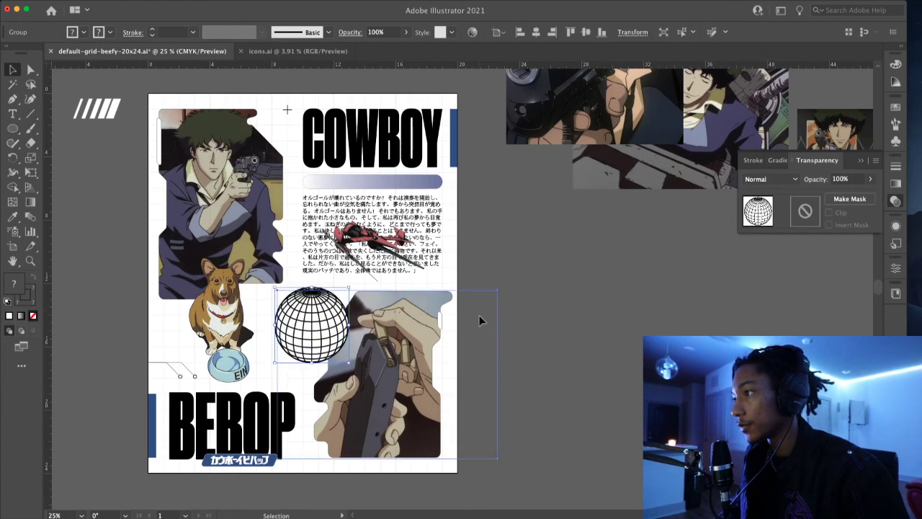
pyautogui.click(303, 334)
pyautogui.click(512, 354)
pyautogui.click(326, 324)
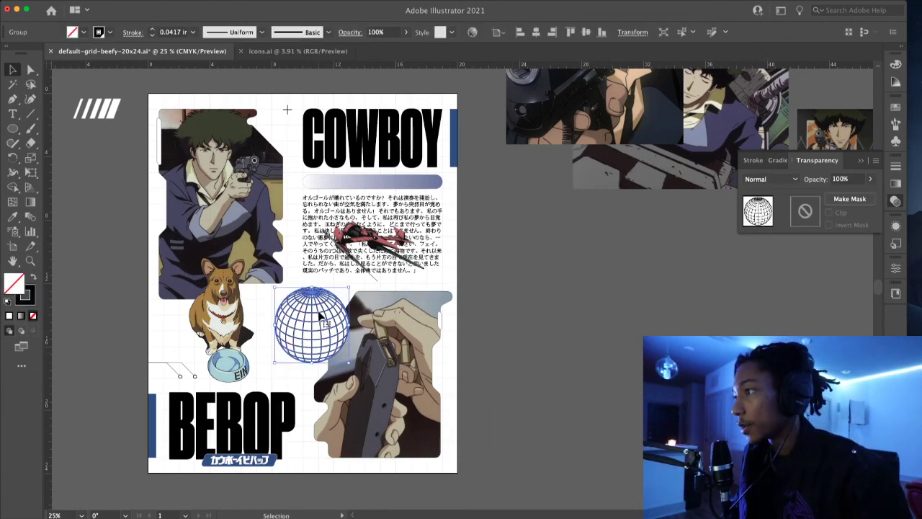
# - Scale down the corgi cutout so it sits just below the masked image of the man with the gun
pyautogui.click(224, 294)
pyautogui.moveTo(223, 258); pyautogui.dragTo(221, 309)
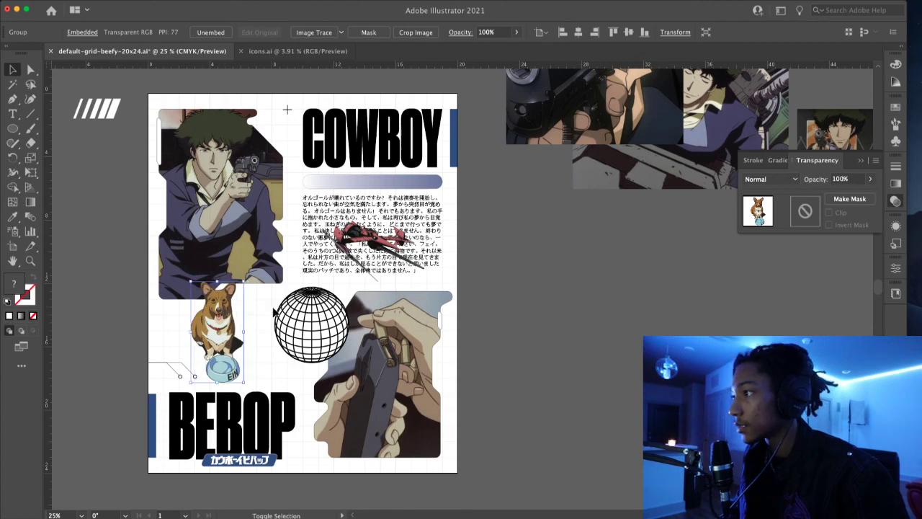
pyautogui.click(262, 309)
pyautogui.click(266, 329)
# - Restore the white backing circle behind the globe after a stray move and lock it in place
pyautogui.click(324, 321)
pyautogui.moveTo(321, 312); pyautogui.dragTo(367, 303)
pyautogui.press('super+z')
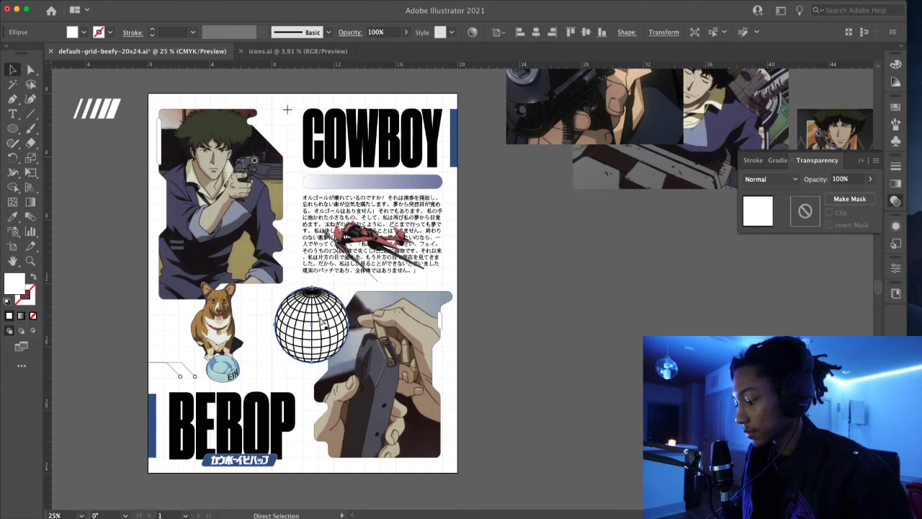
pyautogui.press('super+2')
# - Try a 0.0156 in stroke weight on the globe's wireframe
pyautogui.click(322, 317)
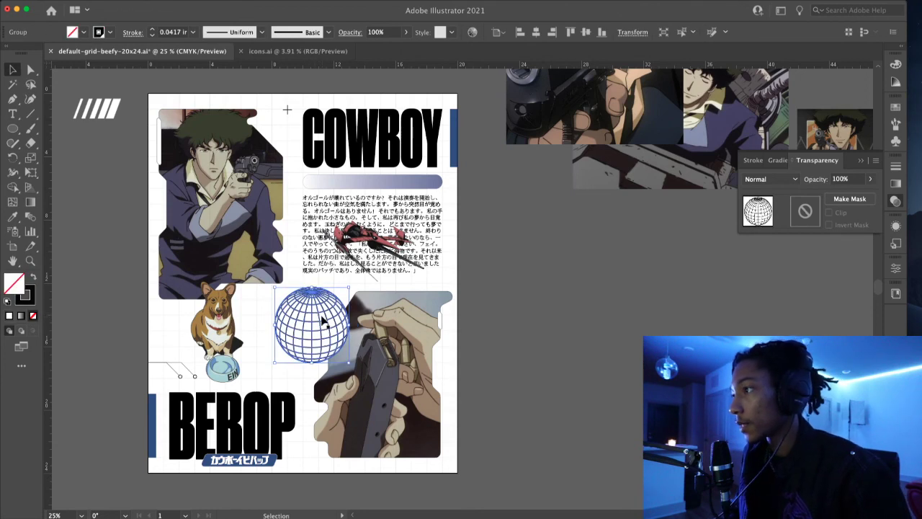
pyautogui.click(193, 33)
pyautogui.click(213, 58)
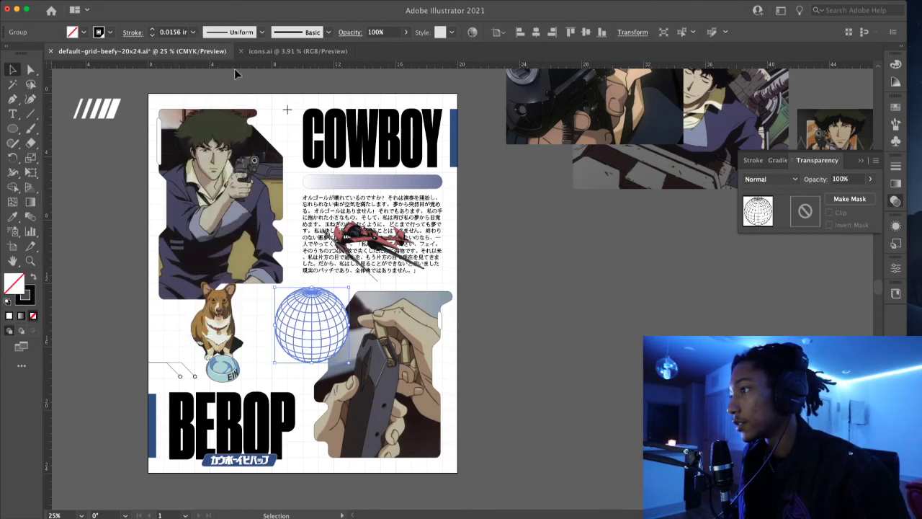
pyautogui.click(493, 255)
# - Set the stroke weight of the globe's wireframe to 0.0078 in
pyautogui.click(295, 320)
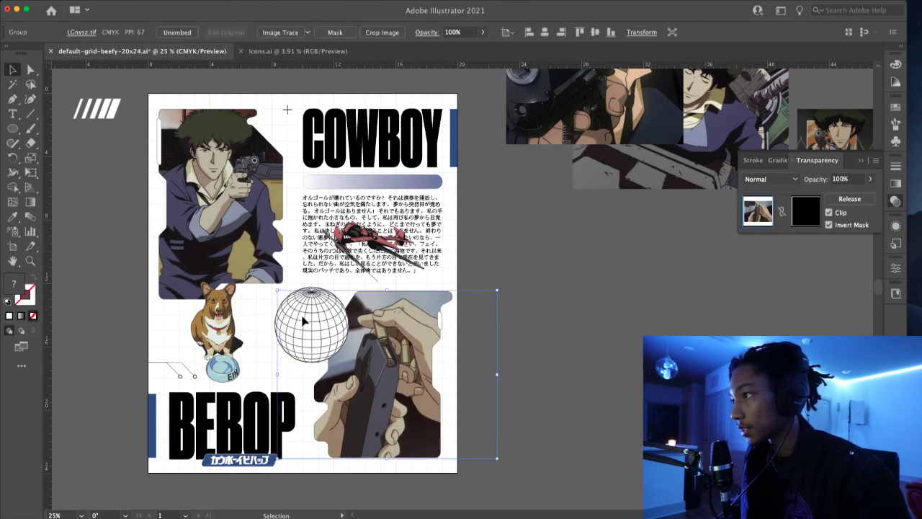
pyautogui.click(314, 292)
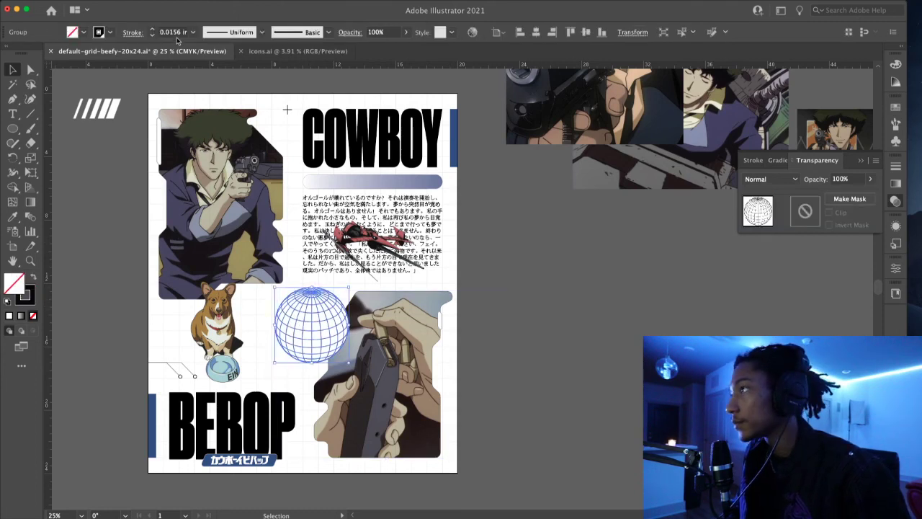
pyautogui.click(194, 34)
pyautogui.click(217, 45)
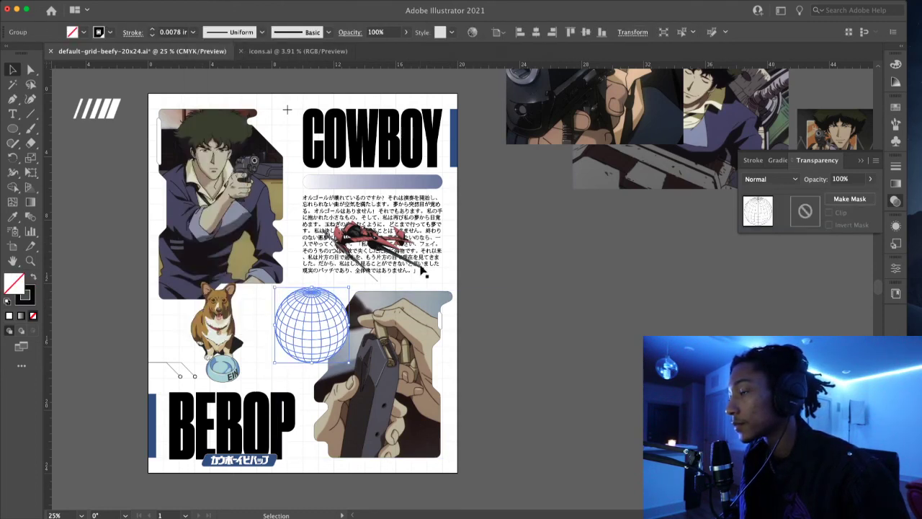
pyautogui.click(564, 298)
# - Examine the overall poster composition and how the globe sits between the corgi and the hands image
pyautogui.scroll(-1, 457, 332)
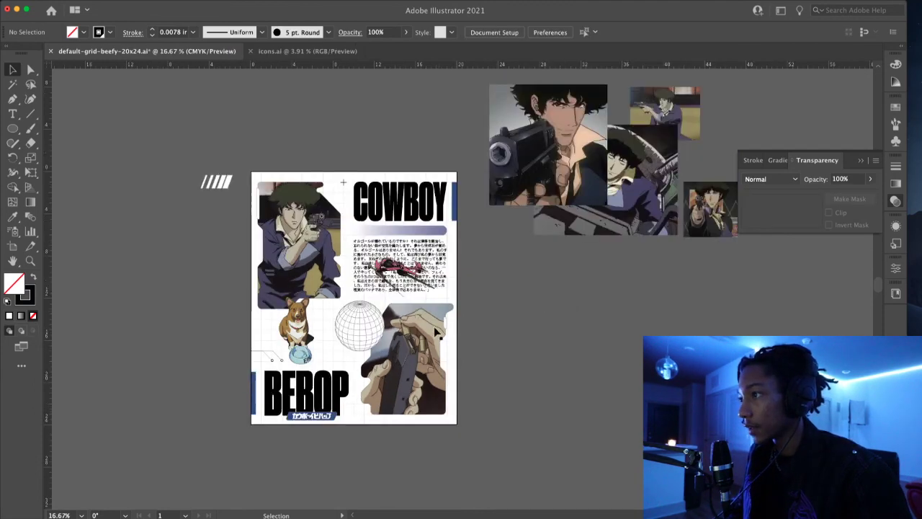
pyautogui.scroll(1, 447, 328)
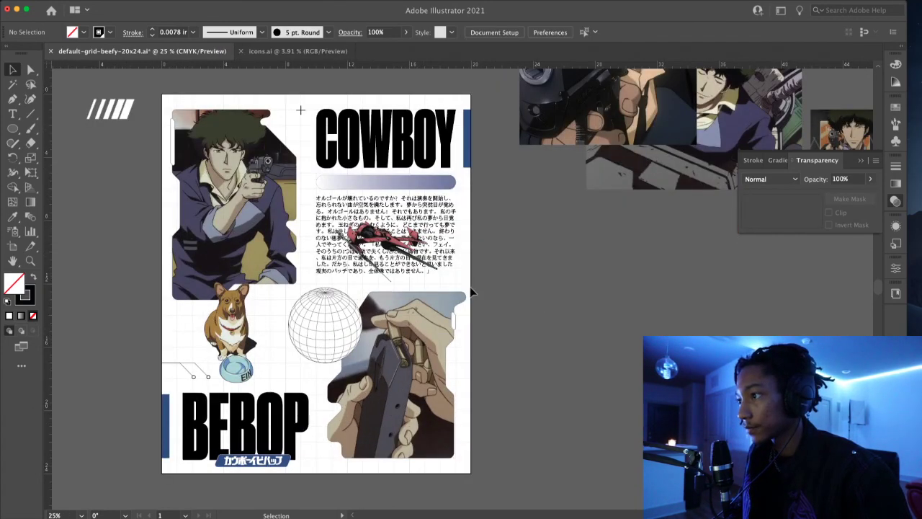
pyautogui.scroll(-1, 472, 292)
pyautogui.scroll(-1, 471, 292)
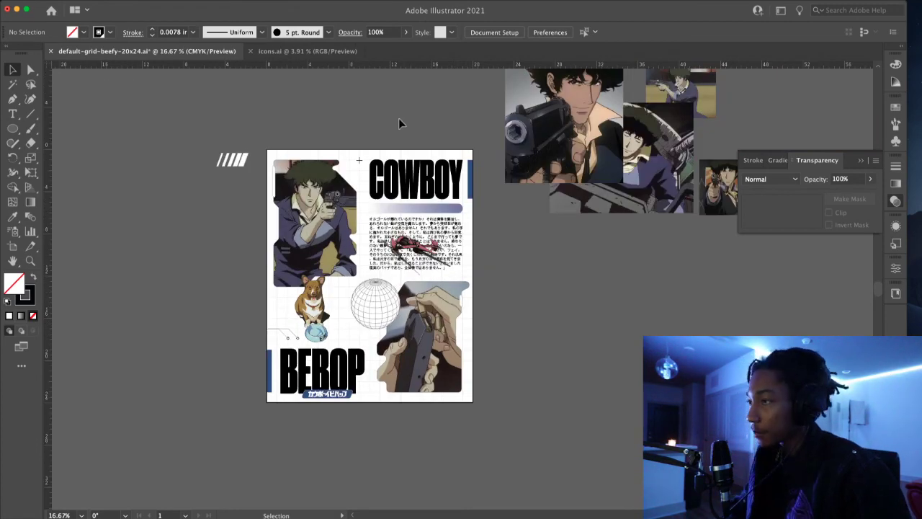
pyautogui.click(542, 126)
pyautogui.scroll(1, 460, 160)
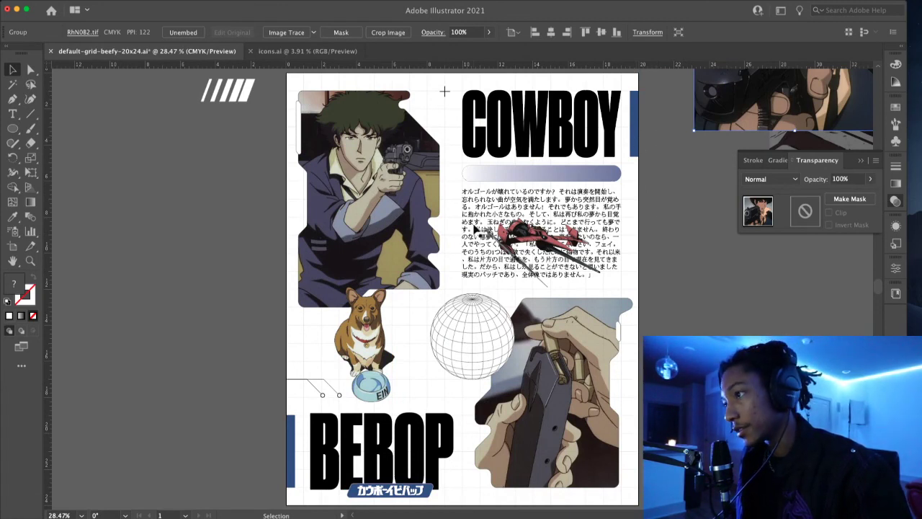
pyautogui.click(440, 340)
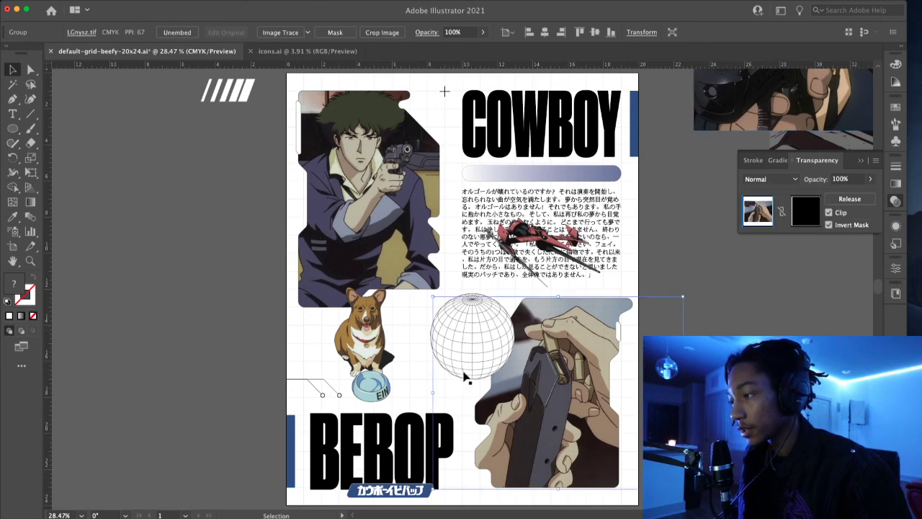
pyautogui.click(466, 376)
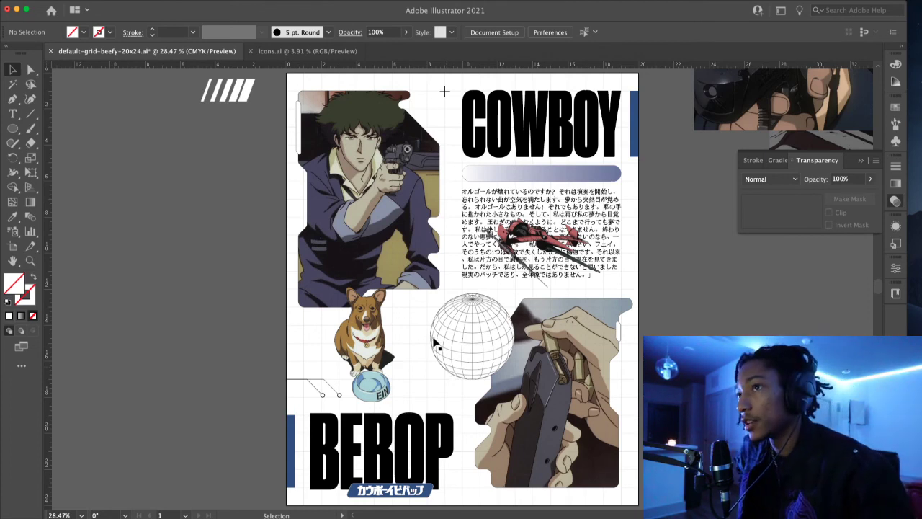
# - Delete the slanted white stripes beside the artboard and widen the document window to the screen's edge
pyautogui.click(252, 97)
pyautogui.press('Delete')
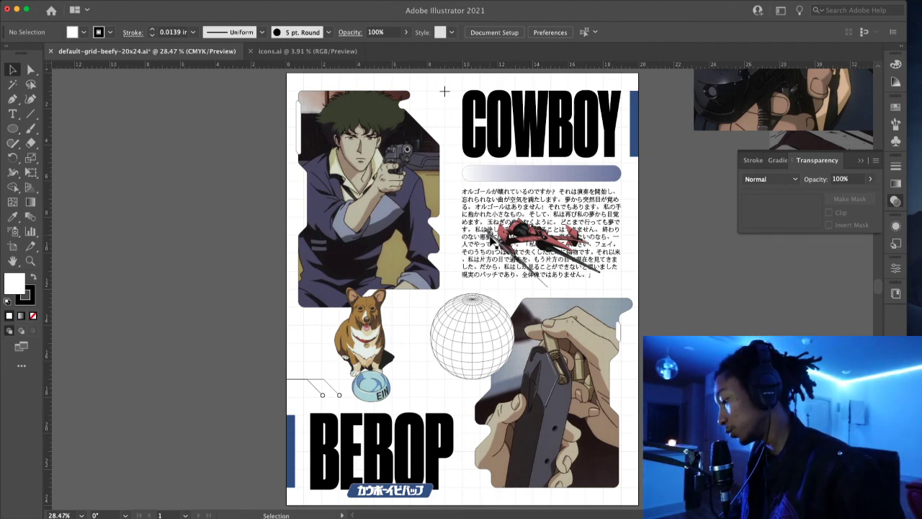
pyautogui.click(527, 236)
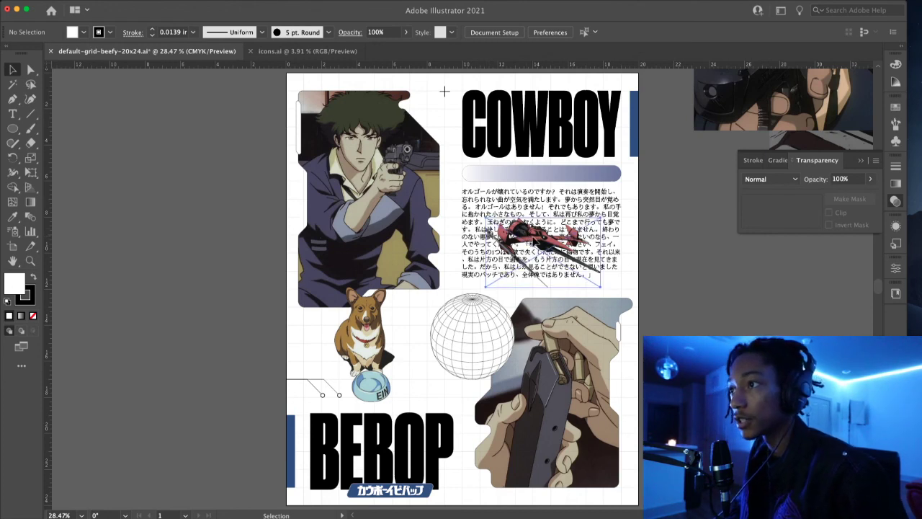
pyautogui.click(657, 227)
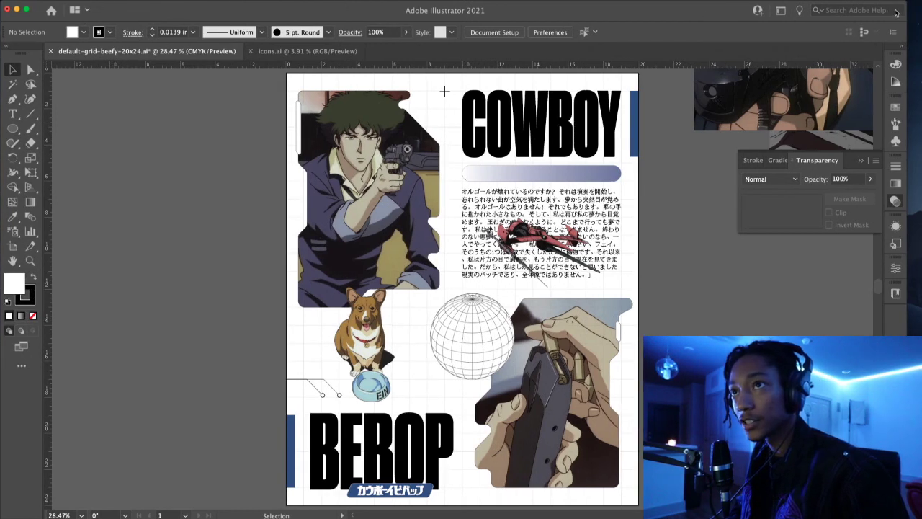
pyautogui.moveTo(909, 3); pyautogui.dragTo(921, 2)
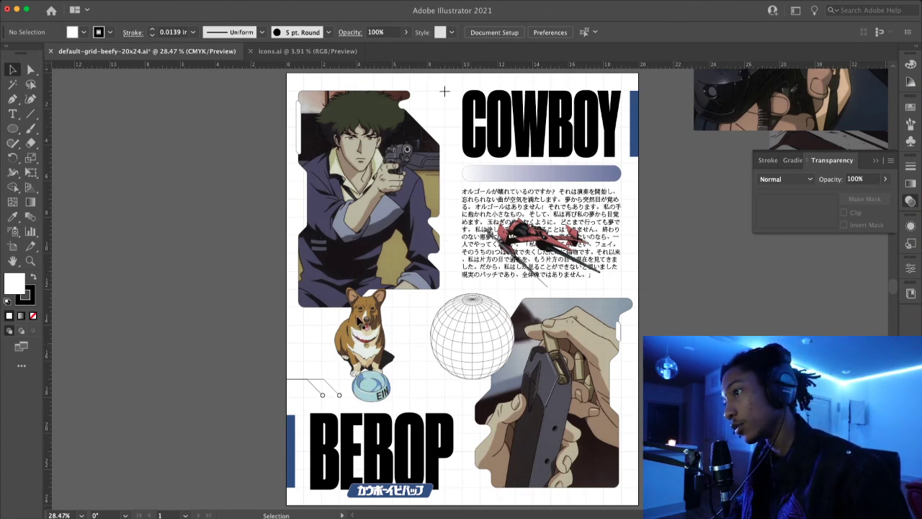
# - Fine-tune the corgi cutout's size, enlarging it slightly and scaling it back down above the BEBOP title
pyautogui.click(362, 317)
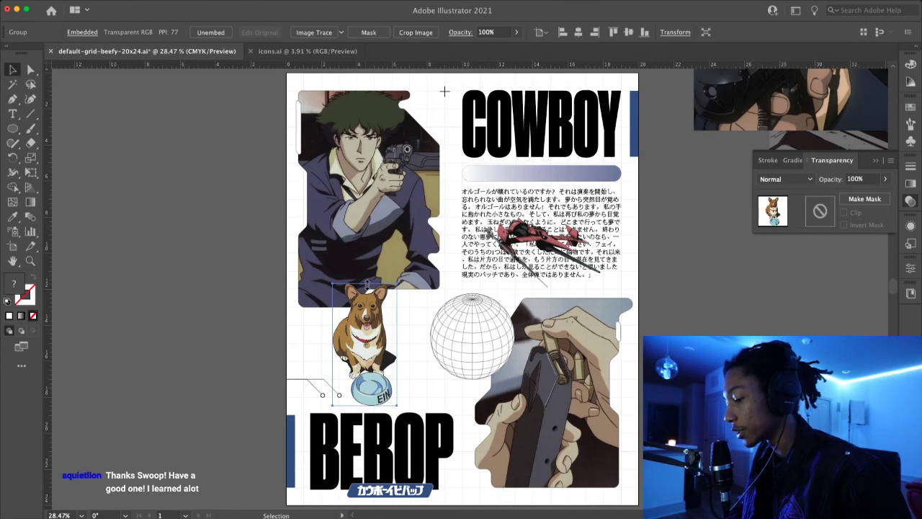
pyautogui.click(670, 229)
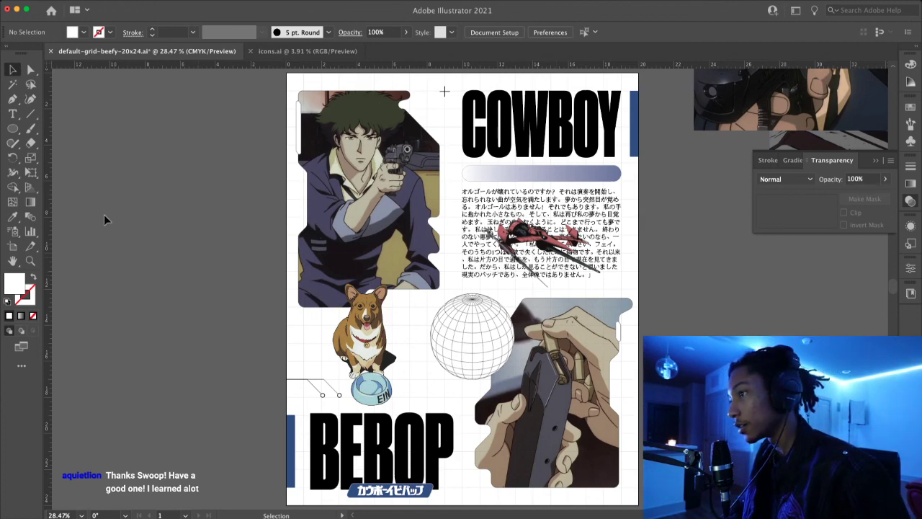
pyautogui.click(363, 325)
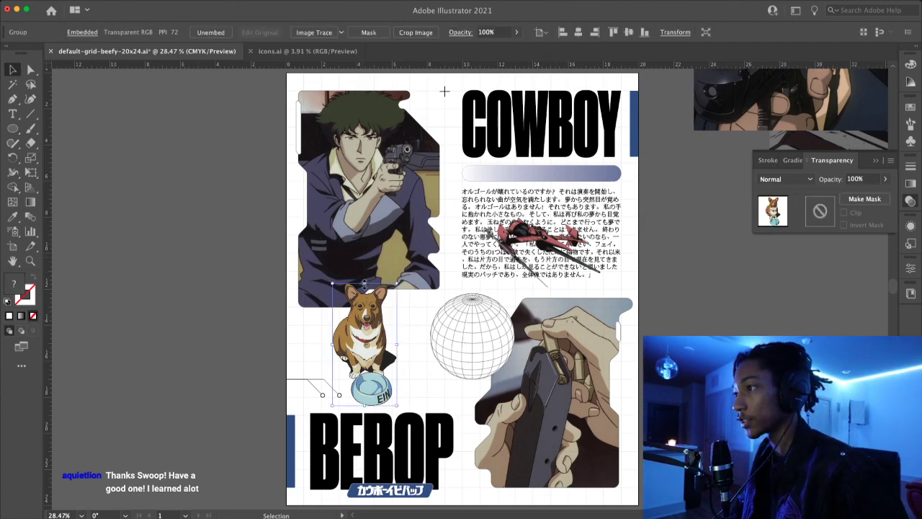
pyautogui.moveTo(365, 285); pyautogui.dragTo(364, 288)
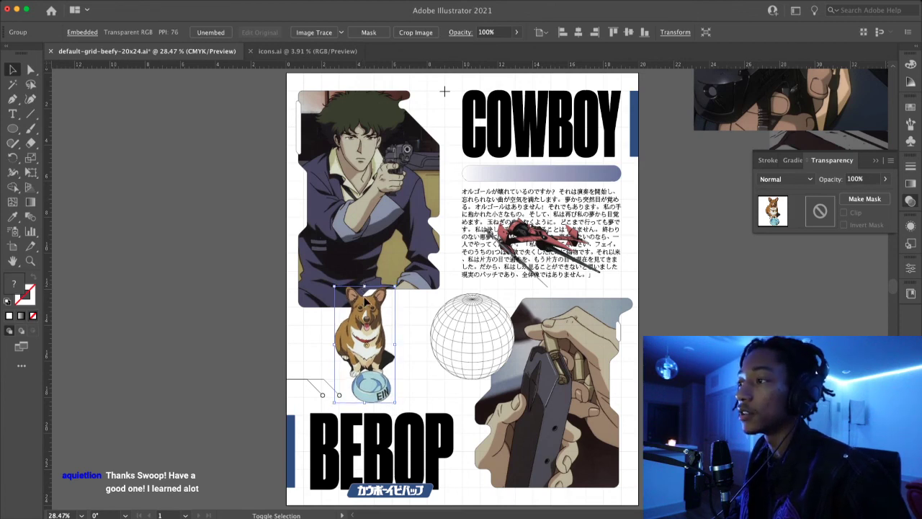
pyautogui.click(407, 297)
pyautogui.click(405, 344)
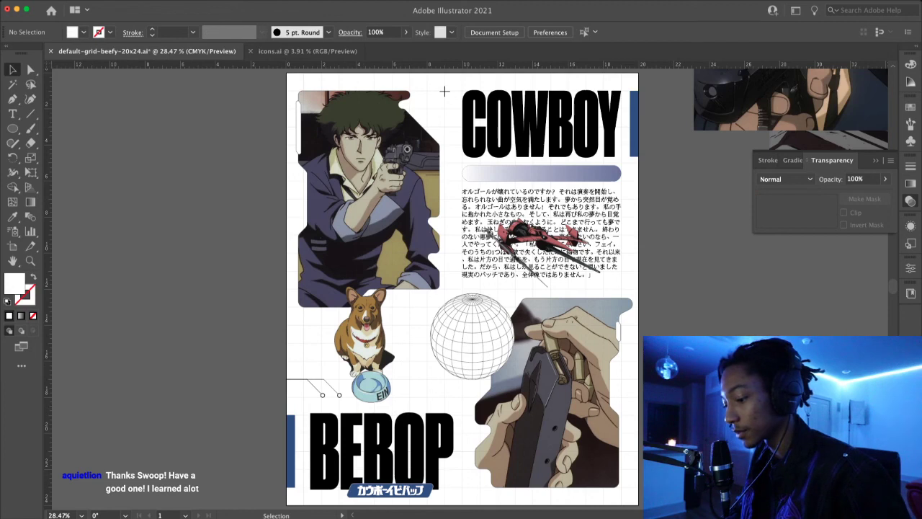
# - Switch to another application
pyautogui.press('super+Tab')
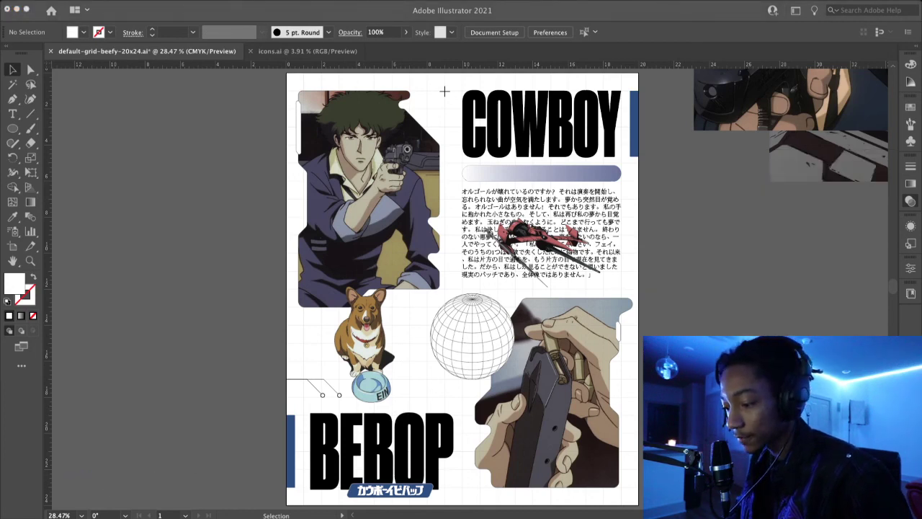